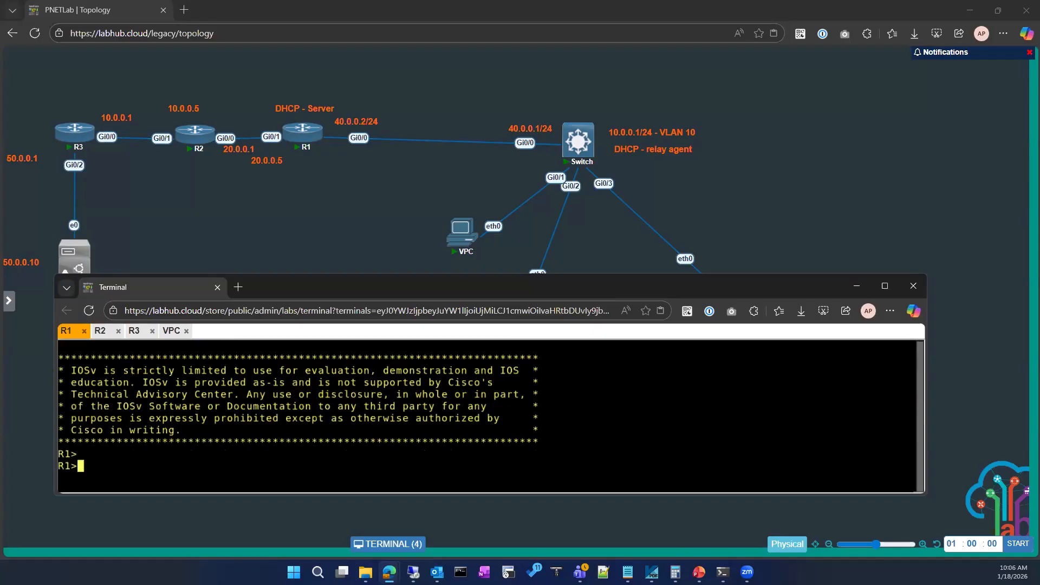
Enter privileged EXEC mode on router R1.
text(en)
key(Return)
key(Return)
key(Return)
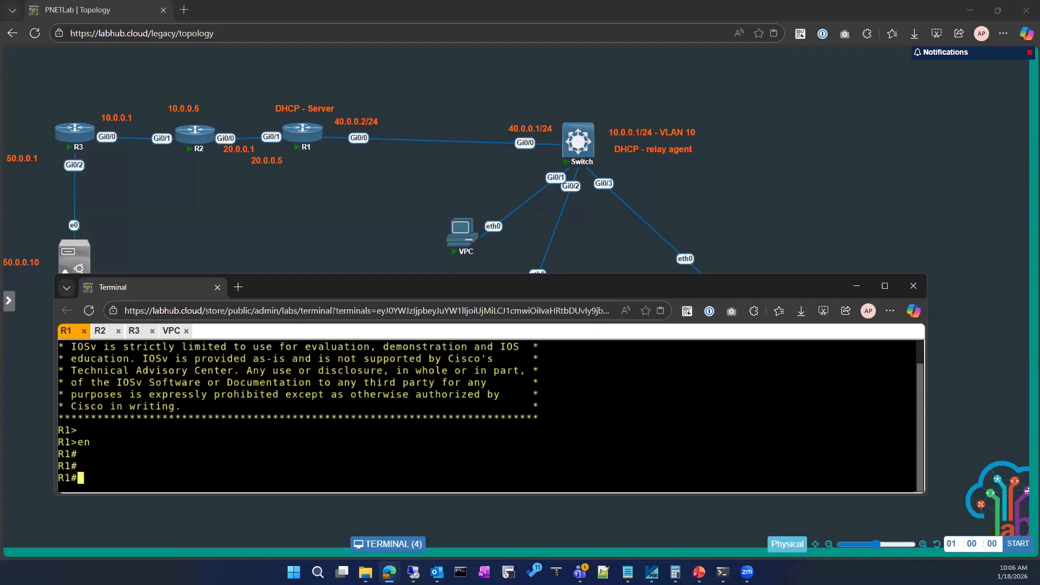
Show only the router section of R1's running configuration.
text(ho)
key(Return)
text(sho)
key(Tab)
text(run)
key(Tab)
text(| se)
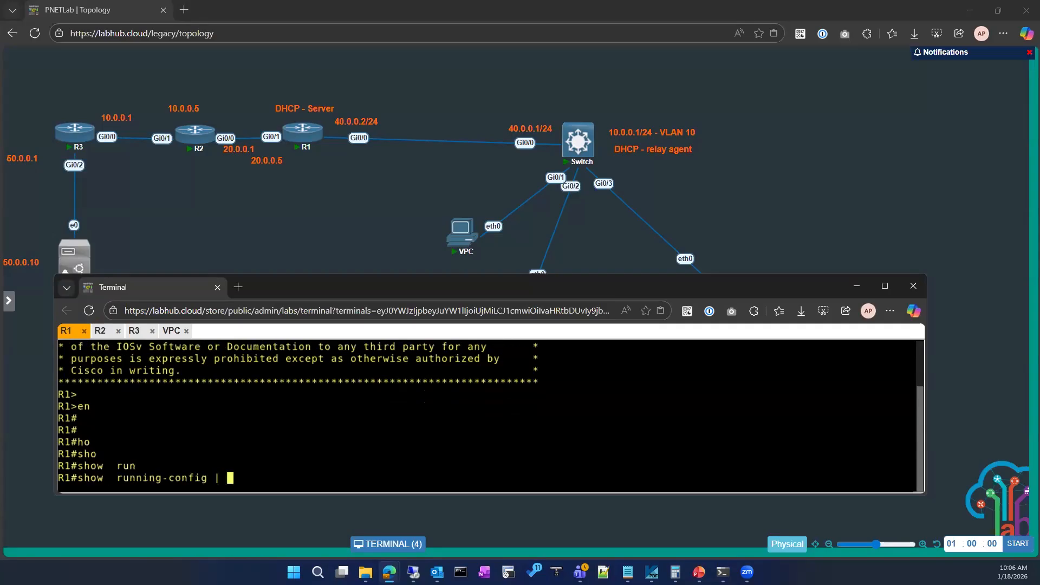
key(Tab)
text(router)
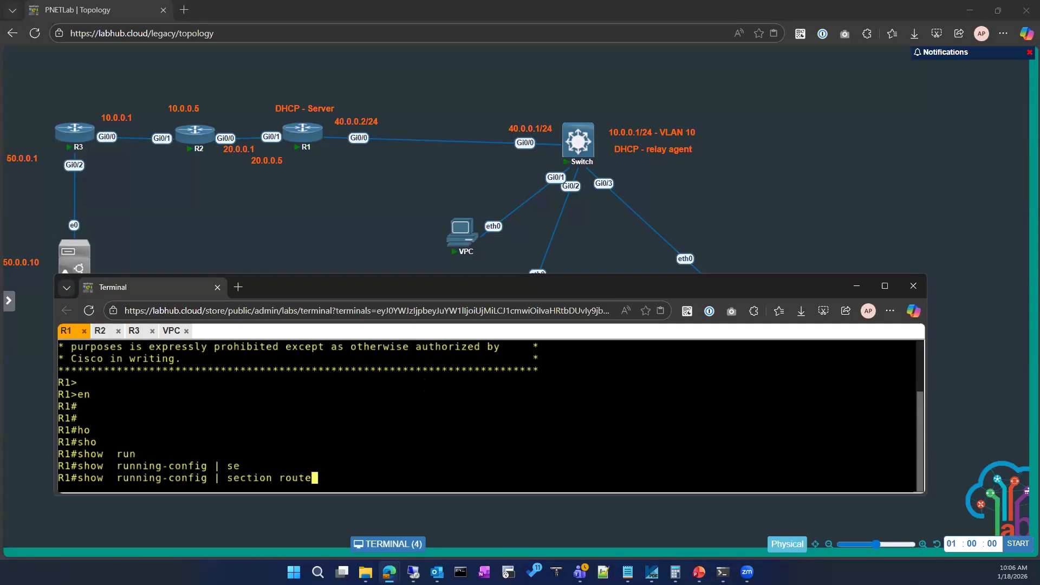
key(Return)
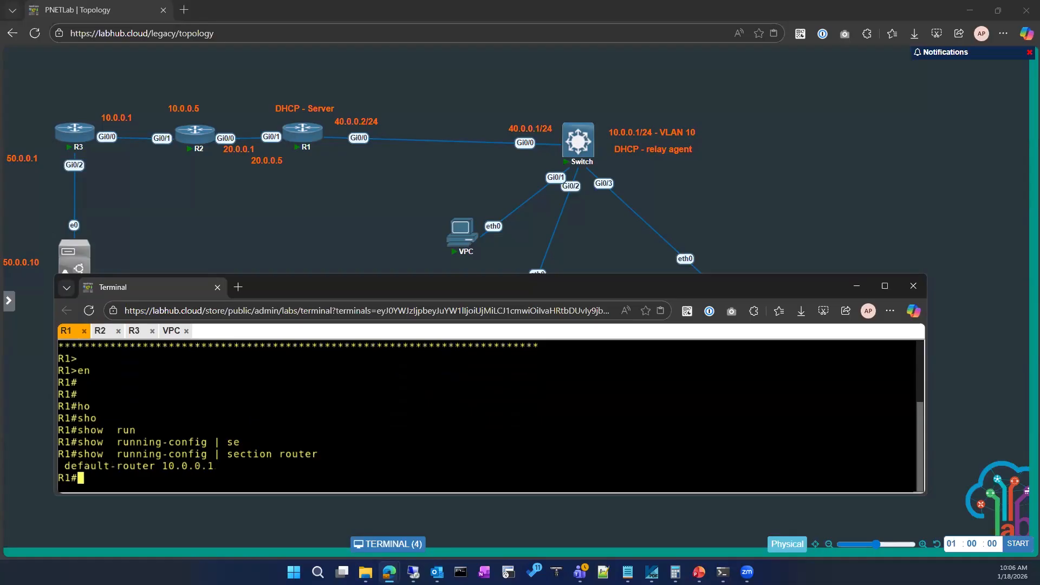
Display R1's complete running configuration through to its end.
text(sho)
key(Tab)
text(run)
key(Tab)
key(Return)
key(Return)
key(Return)
key(Return)
key(Return)
key(Return)
key(Return)
key(Return)
key(Return)
key(Return)
key(Return)
key(Return)
key(Return)
key(Return)
key(Return)
key(Return)
key(Return)
key(Return)
key(Return)
key(Return)
key(Return)
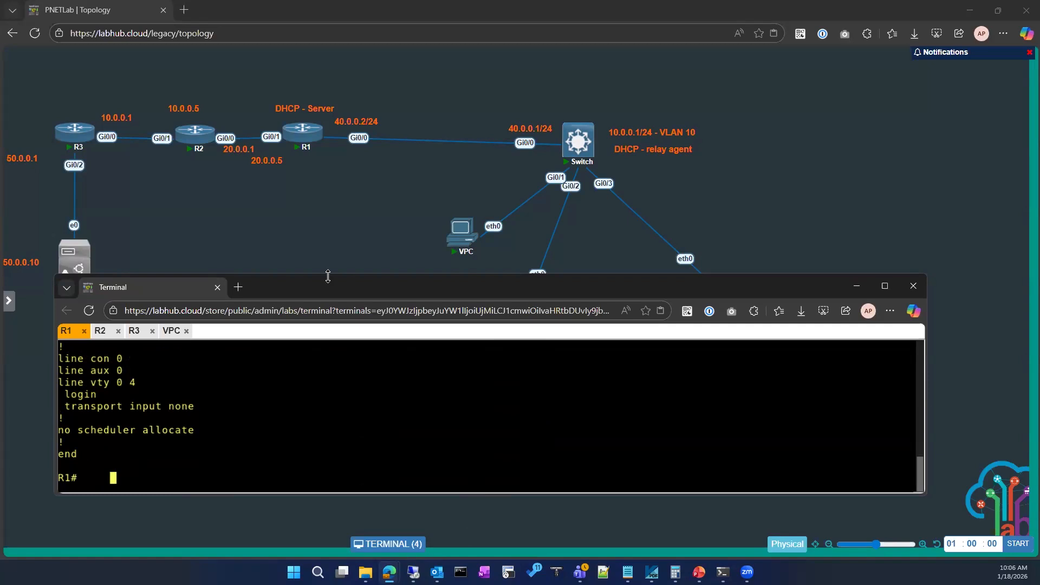
mouse_move(331, 273)
mouse_down()
mouse_move(332, 216)
mouse_move(332, 284)
mouse_up()
key(Return)
key(Return)
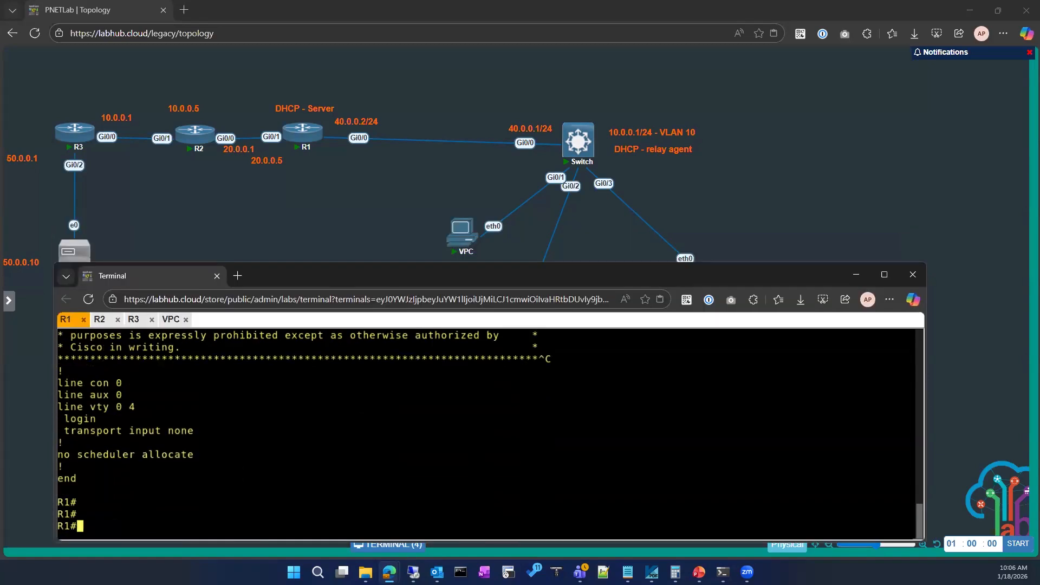
Examine the DHCP pool's network and default-router lines in R1's running configuration, including the sections that follow.
scroll(253, 475, up, 15)
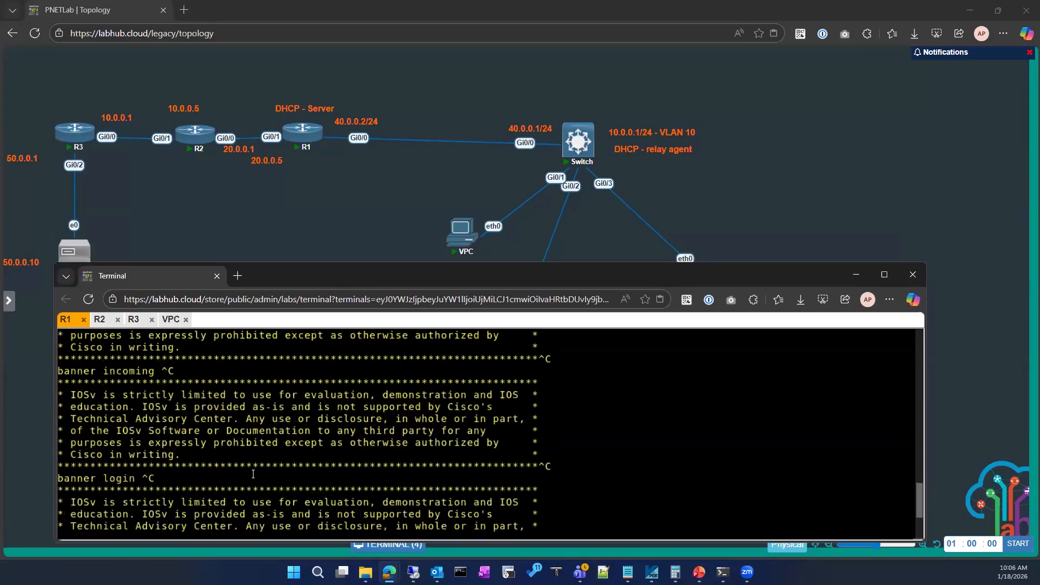
scroll(253, 475, up, 5)
scroll(253, 475, down, 4)
drag(59, 407, 209, 435)
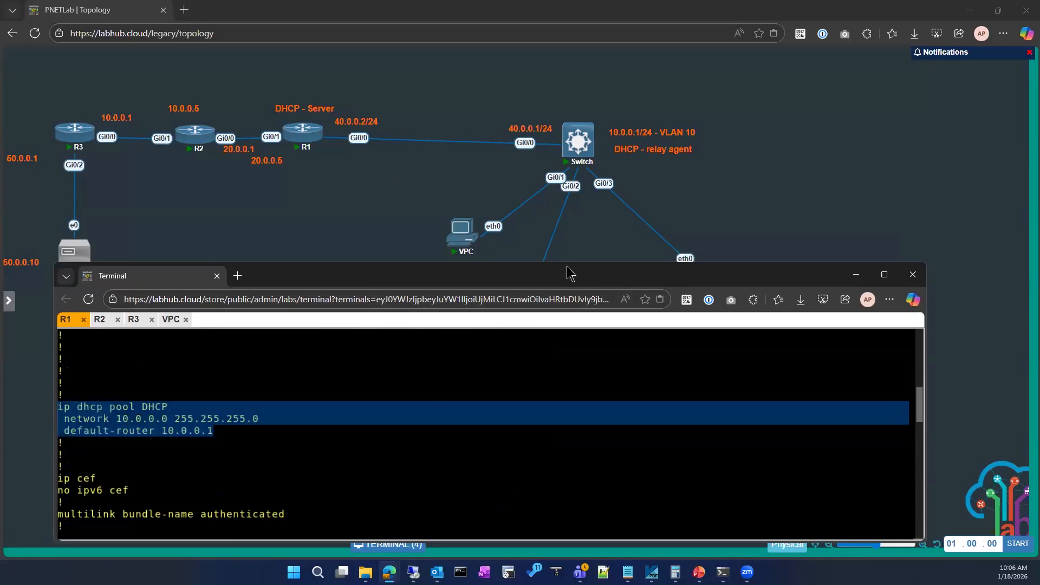
drag(568, 271, 561, 286)
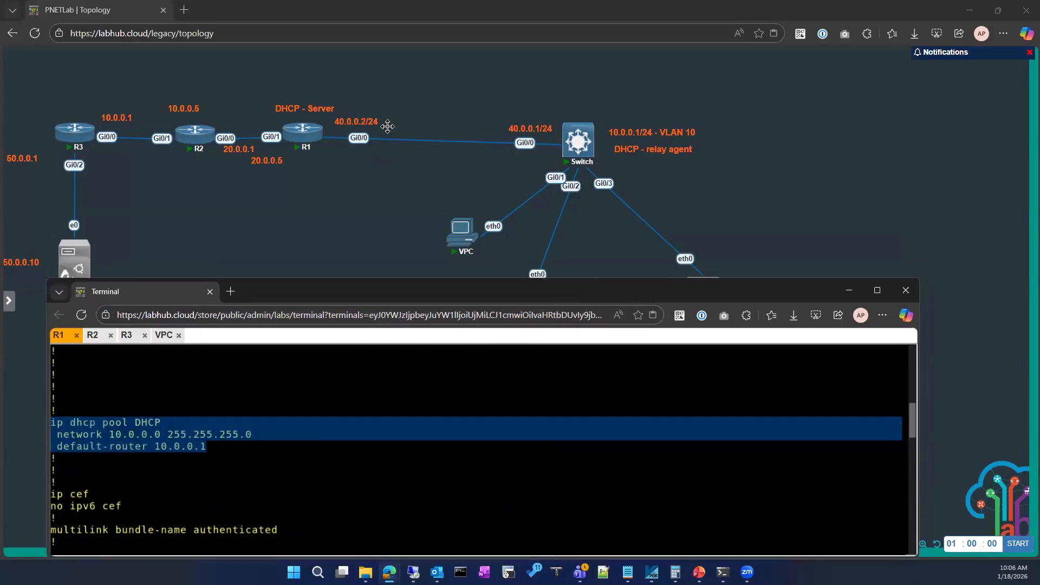
click(283, 458)
scroll(232, 482, down, 5)
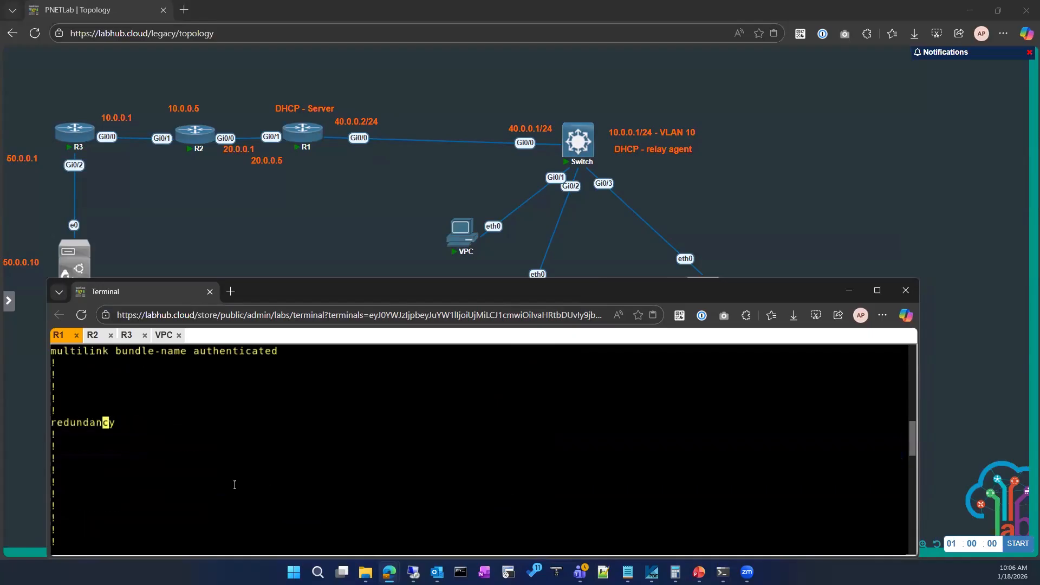
scroll(228, 482, down, 10)
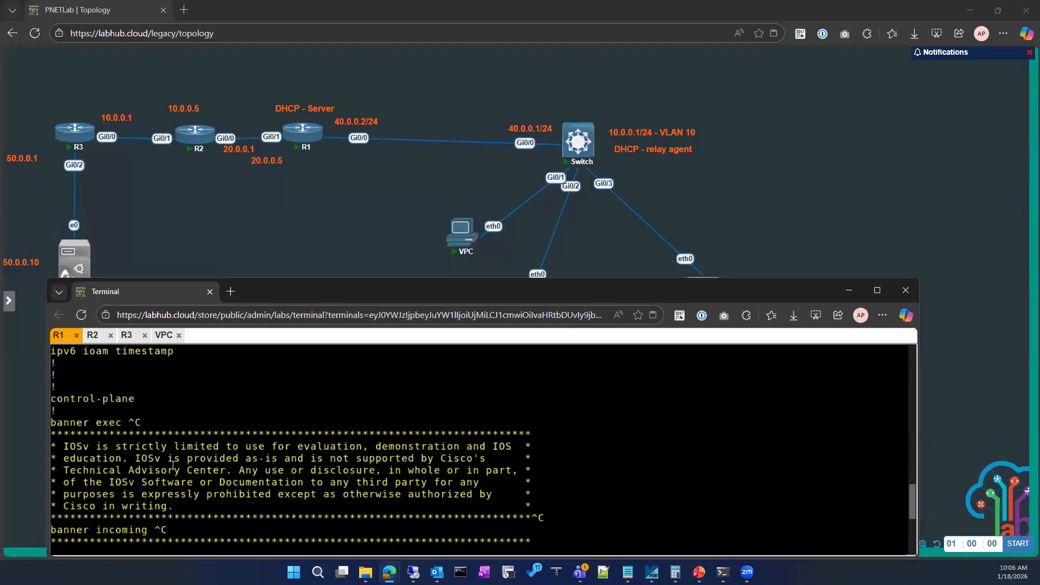
Show the IP settings in the VPC's console.
click(164, 335)
key(Return)
key(Return)
text(sho)
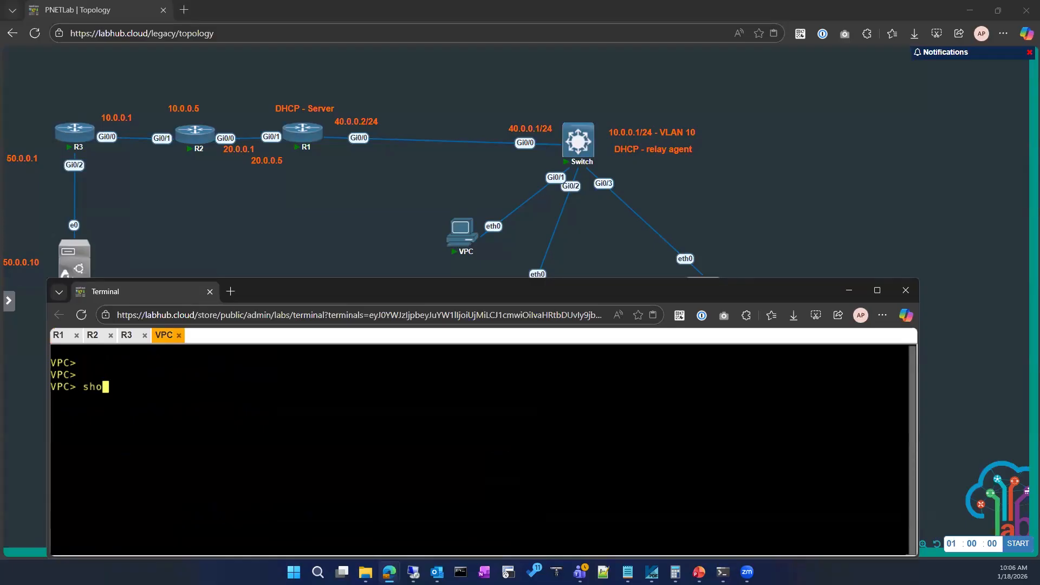
text(w ip)
key(Return)
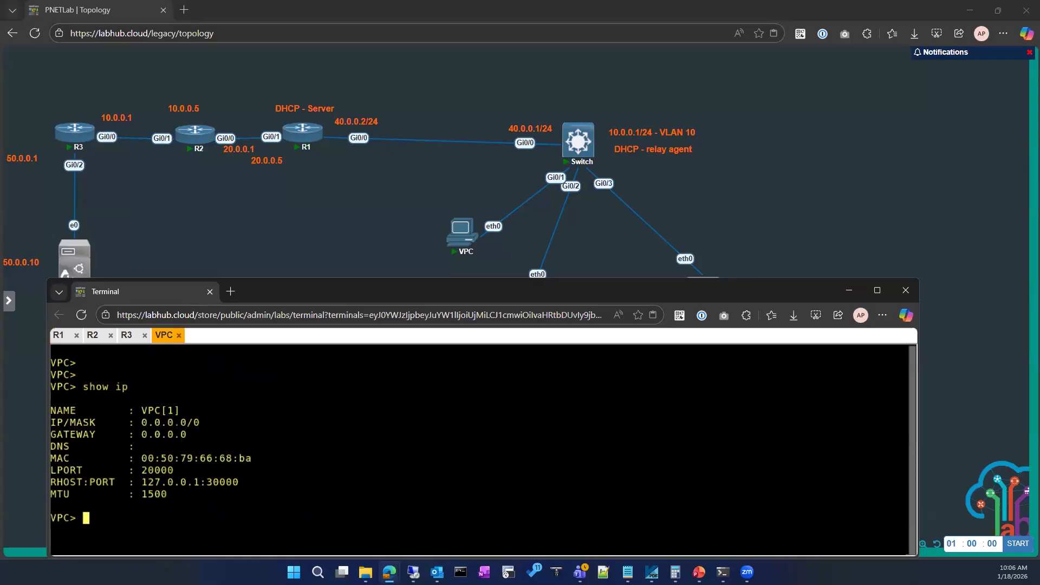
Stop the VPC node connected to the switch's Gi0/1 port and delete it from the topology.
click(849, 291)
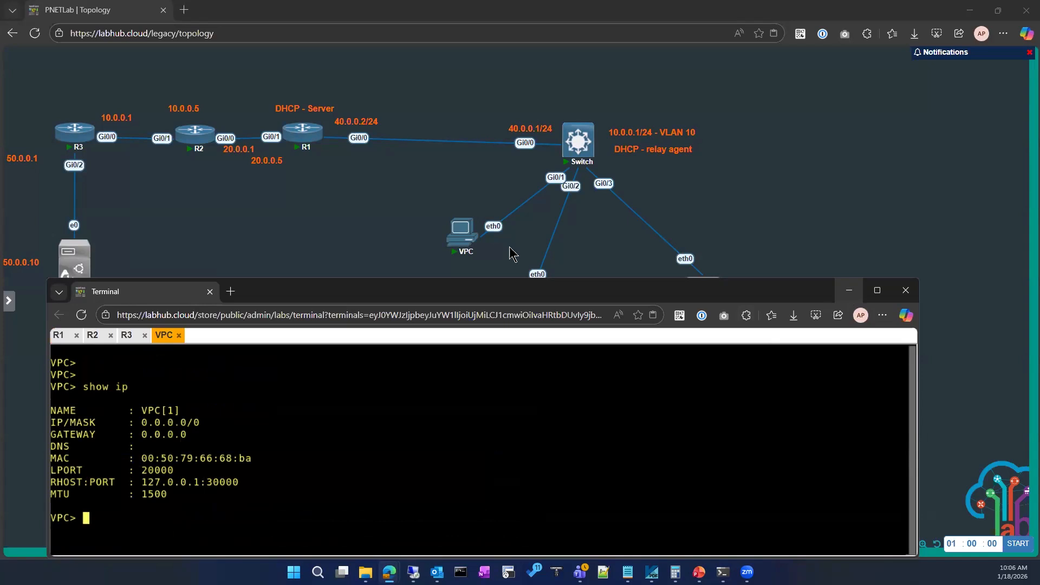
right_click(458, 234)
click(445, 293)
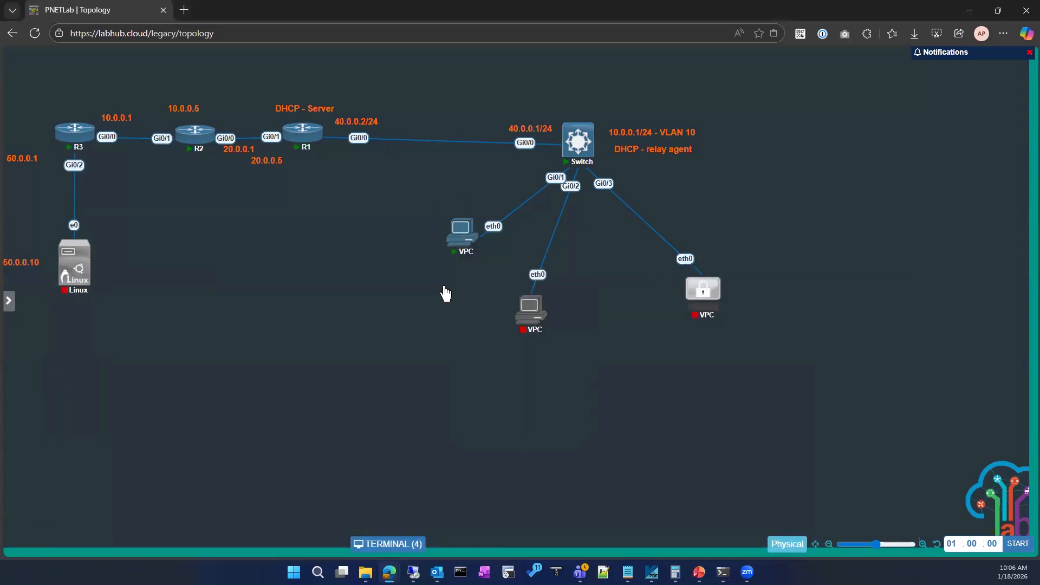
right_click(458, 237)
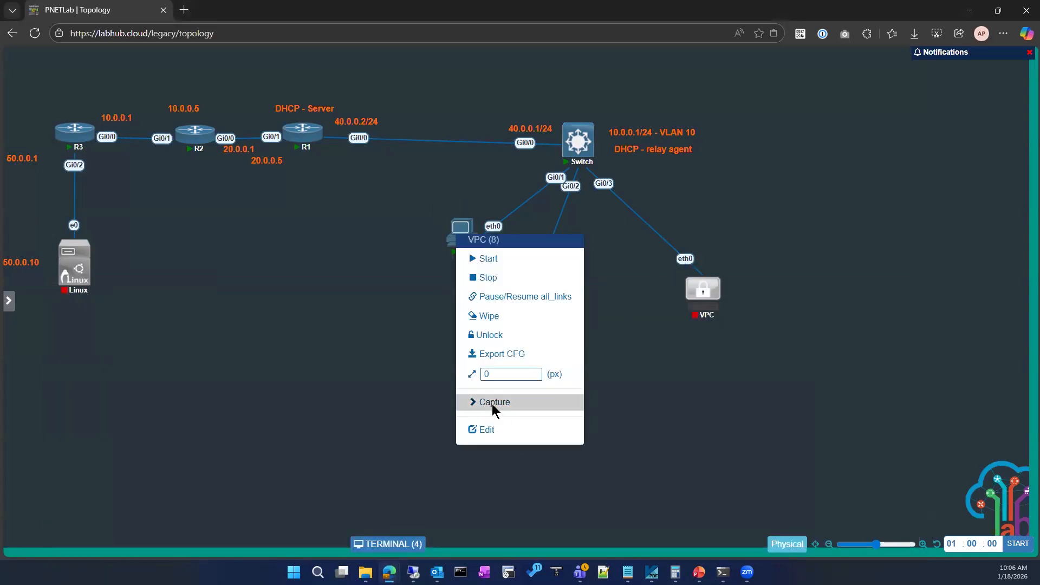
click(479, 278)
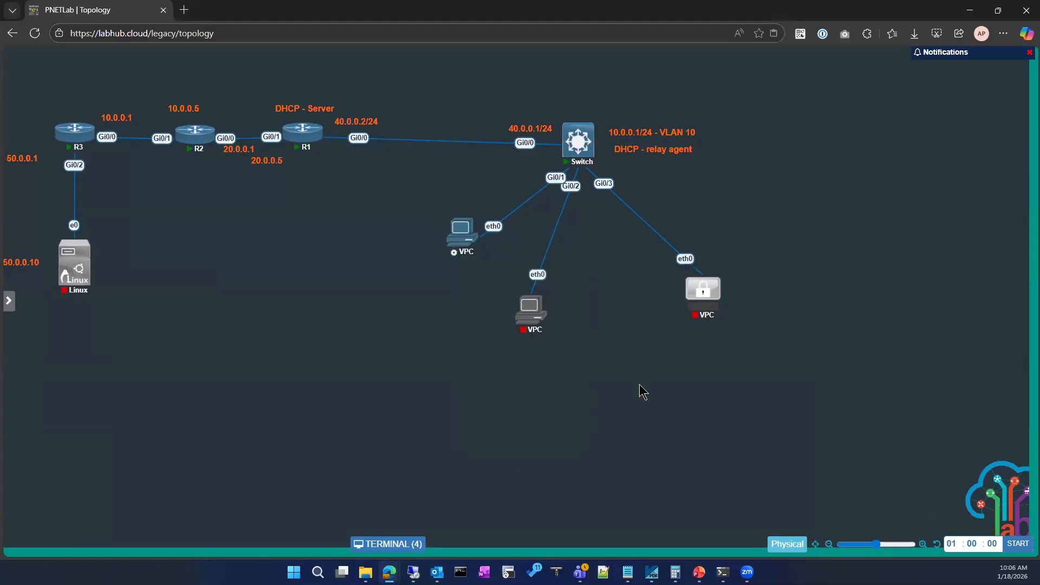
right_click(460, 234)
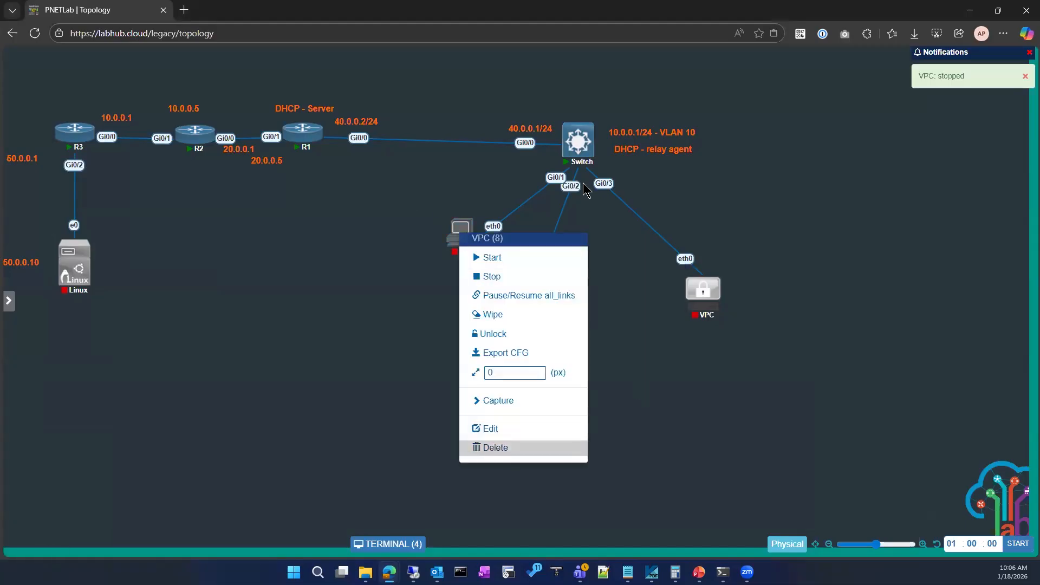
click(495, 448)
key(Return)
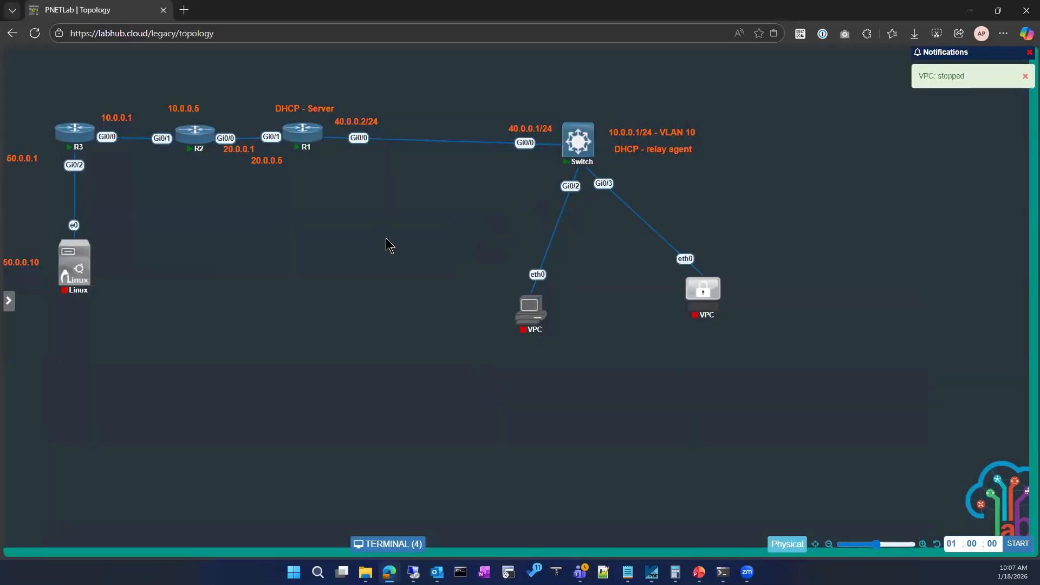
Add one Linux node to the topology using the linux-kali-2018.1-amd64 image.
right_click(387, 239)
click(424, 254)
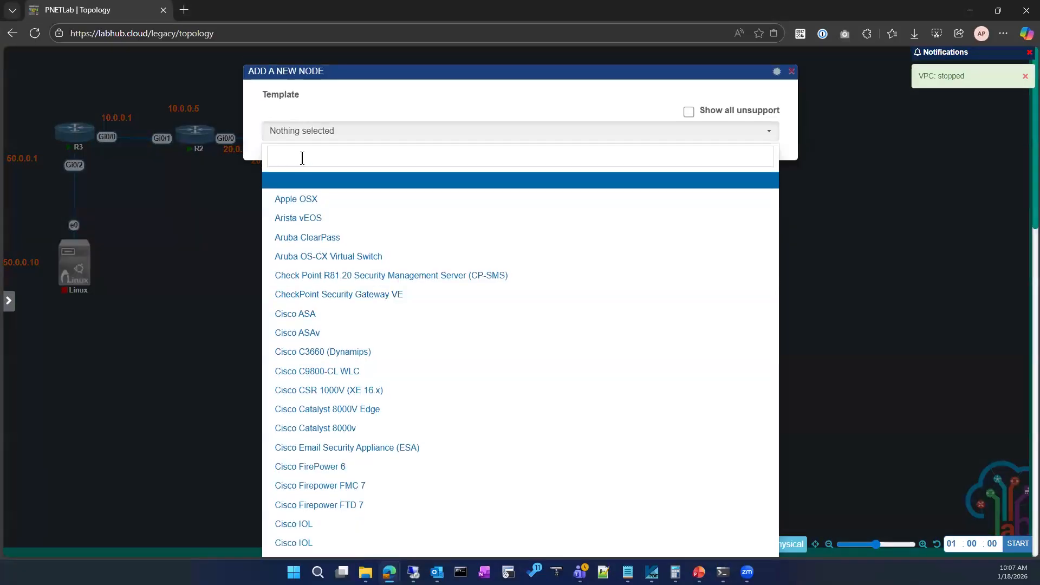
text(linu)
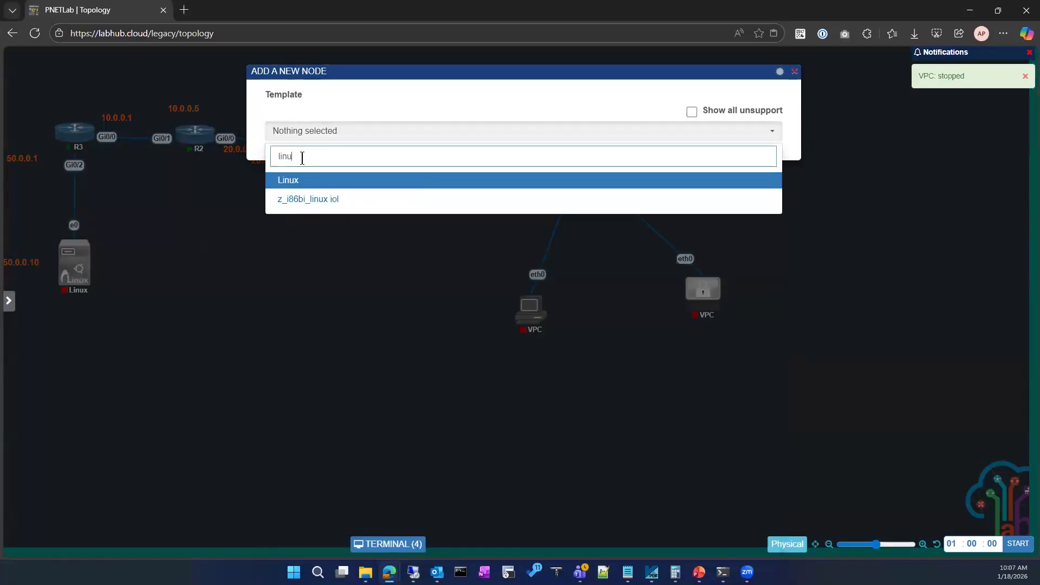
key(Return)
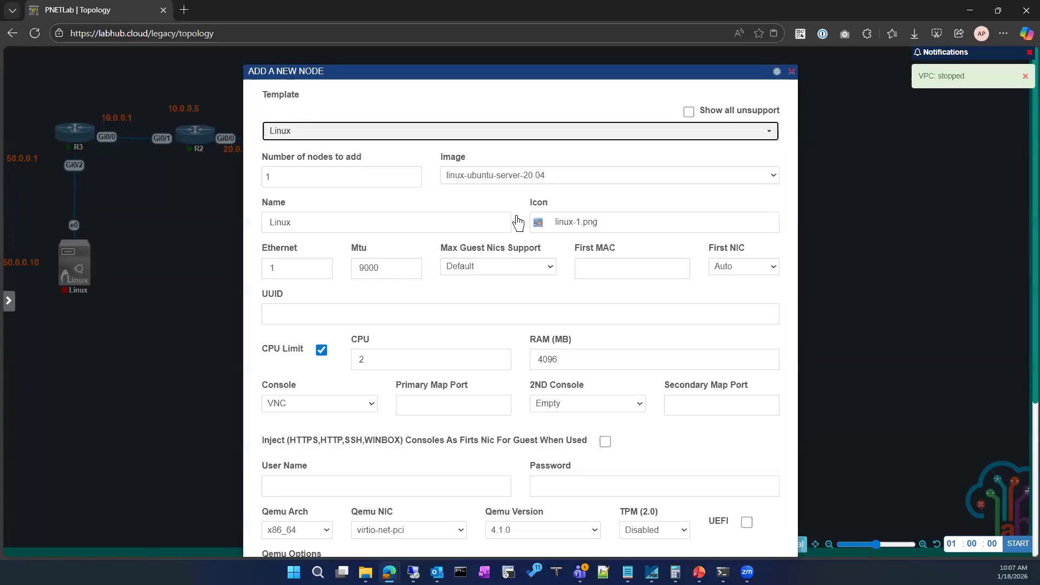
click(632, 174)
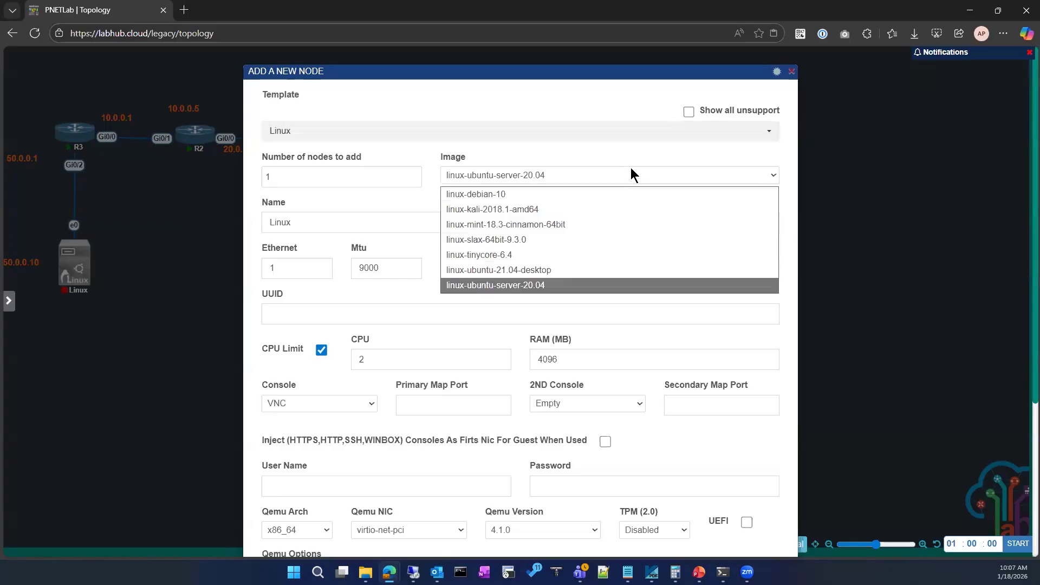
click(609, 206)
scroll(546, 365, down, 4)
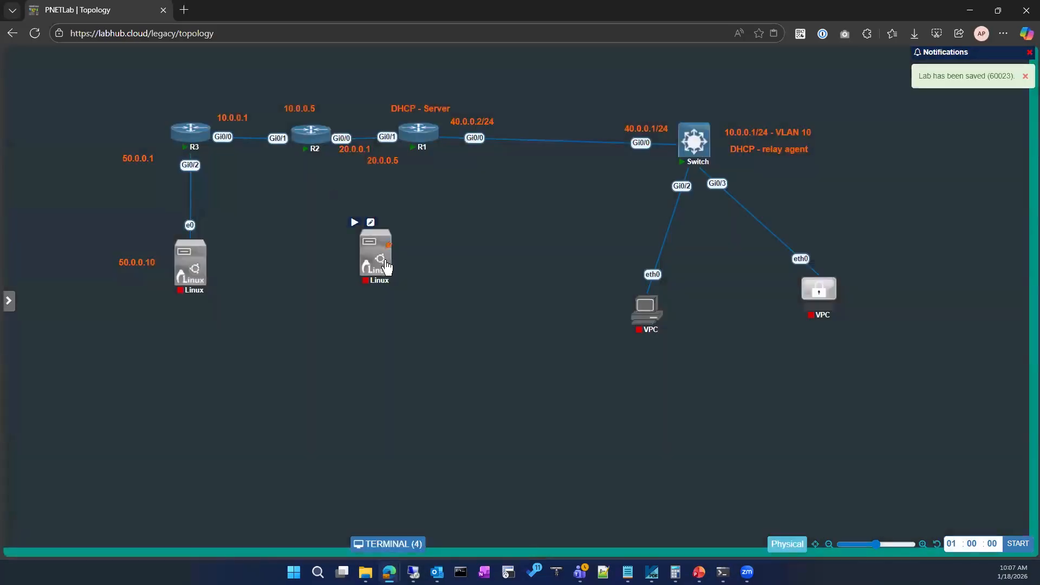
Connect the new Linux node's e0 interface to the switch's Gi0/1 and start the node.
drag(386, 267, 694, 142)
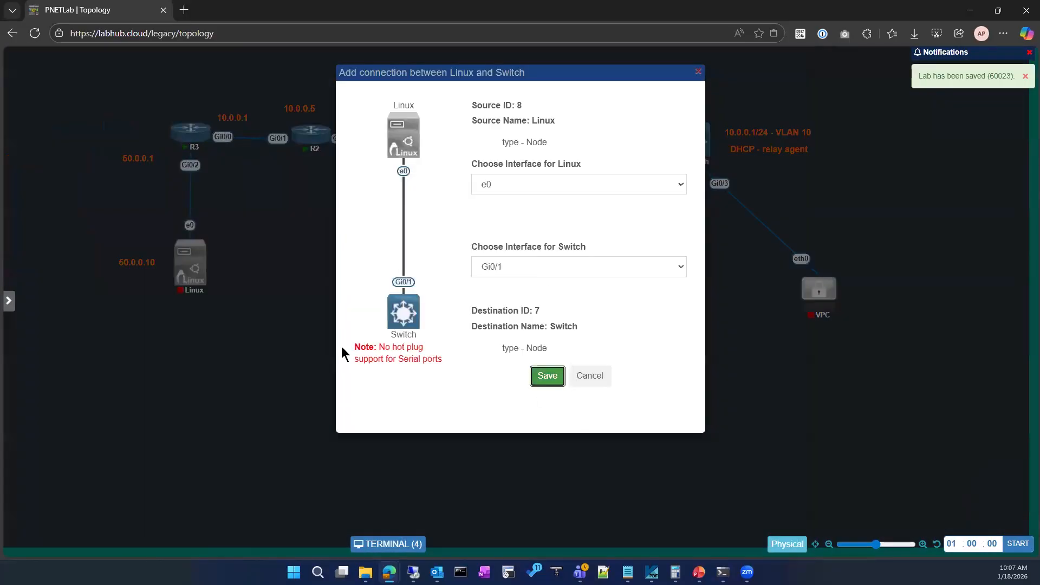
key(Return)
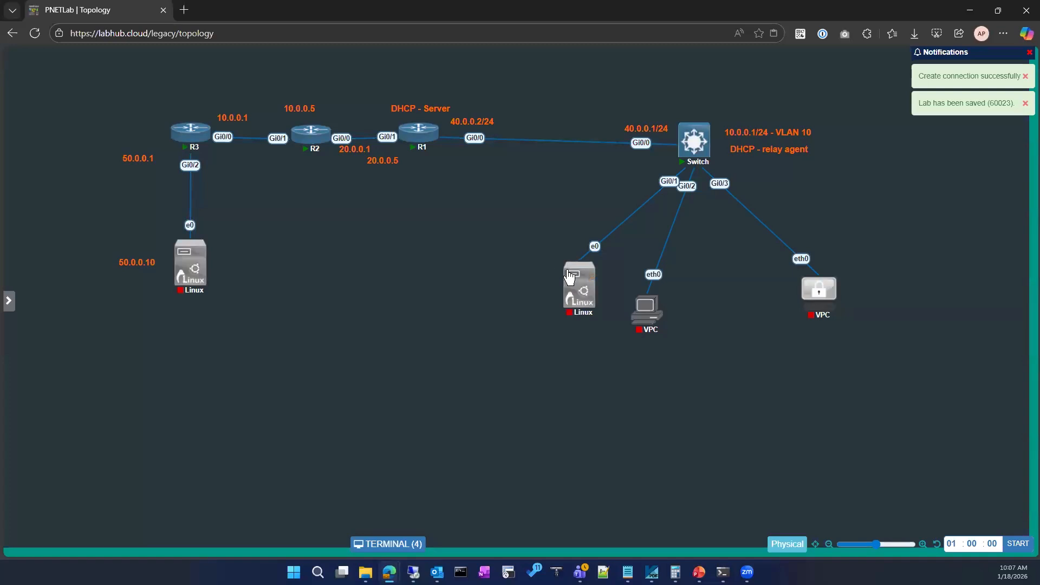
click(560, 258)
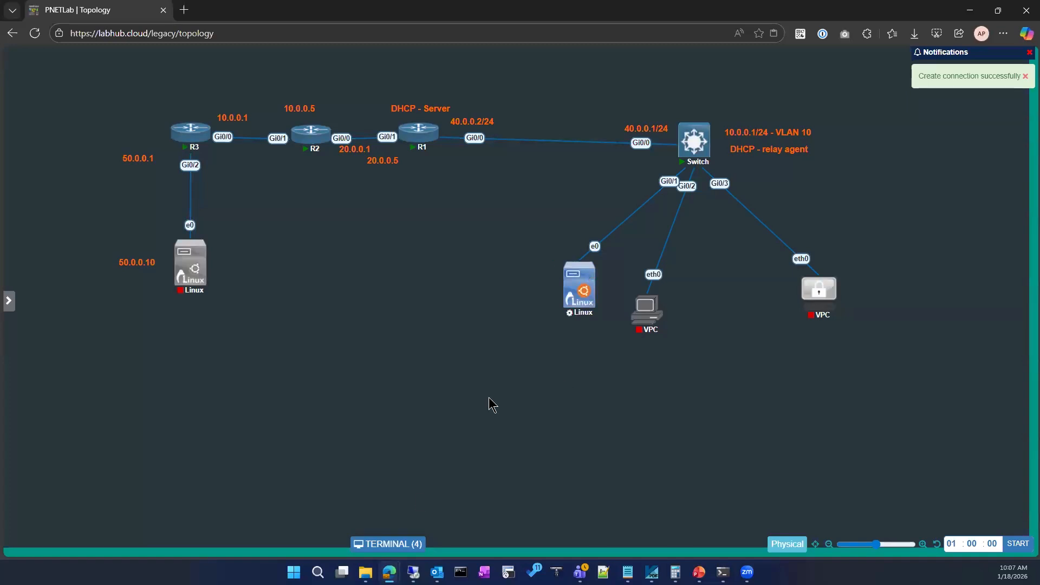
Open the terminal window, make it wider and shorter, and place it below the routers and switch.
click(401, 545)
drag(386, 209, 329, 307)
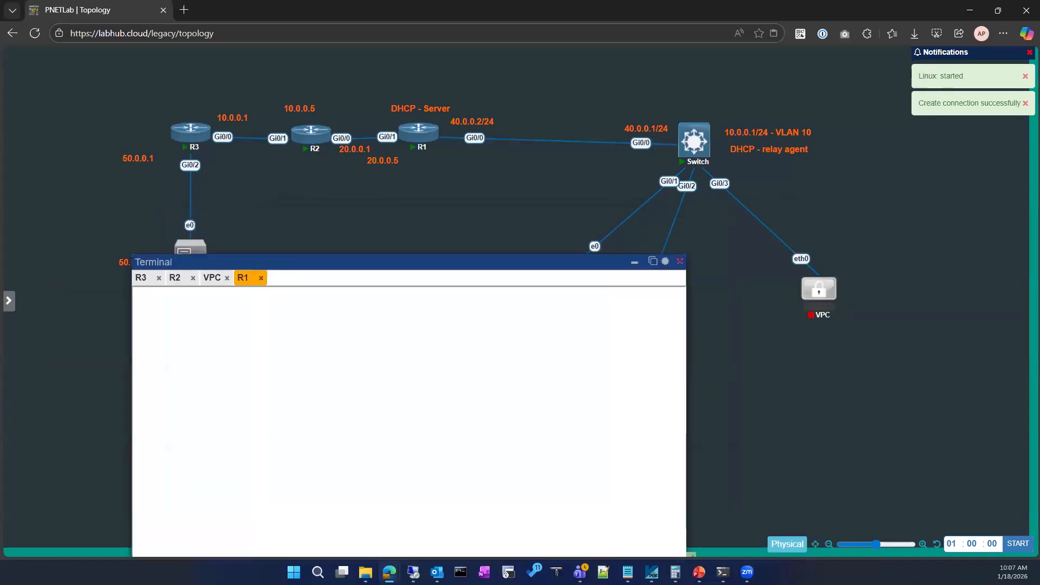
drag(439, 256, 380, 155)
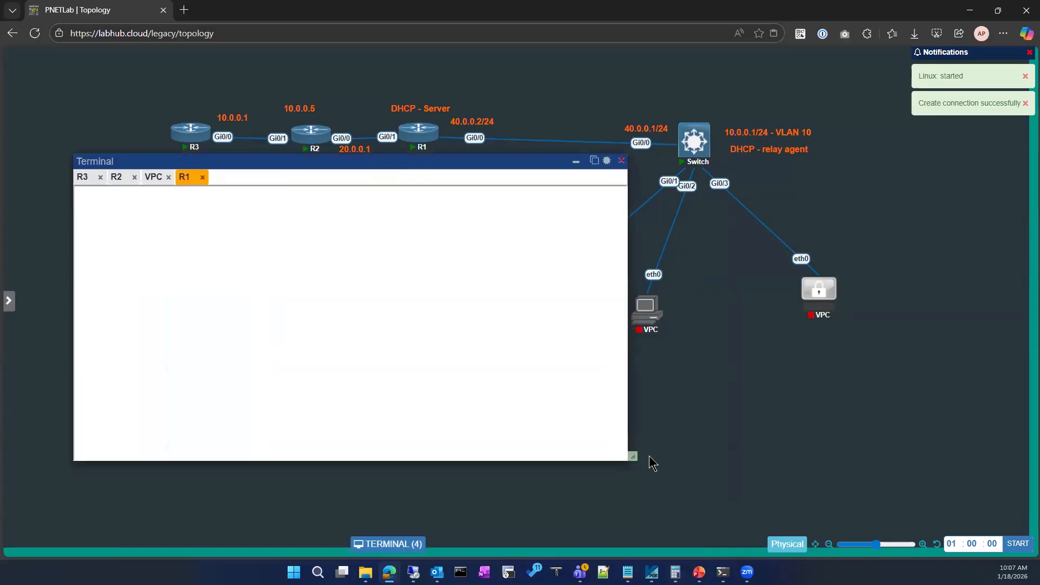
drag(633, 457, 891, 393)
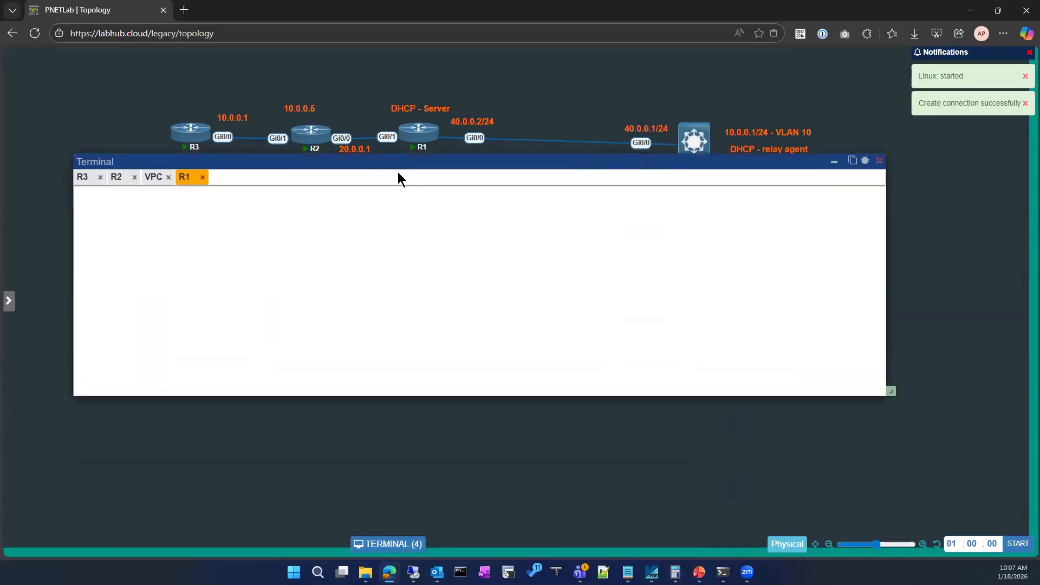
drag(394, 167, 388, 307)
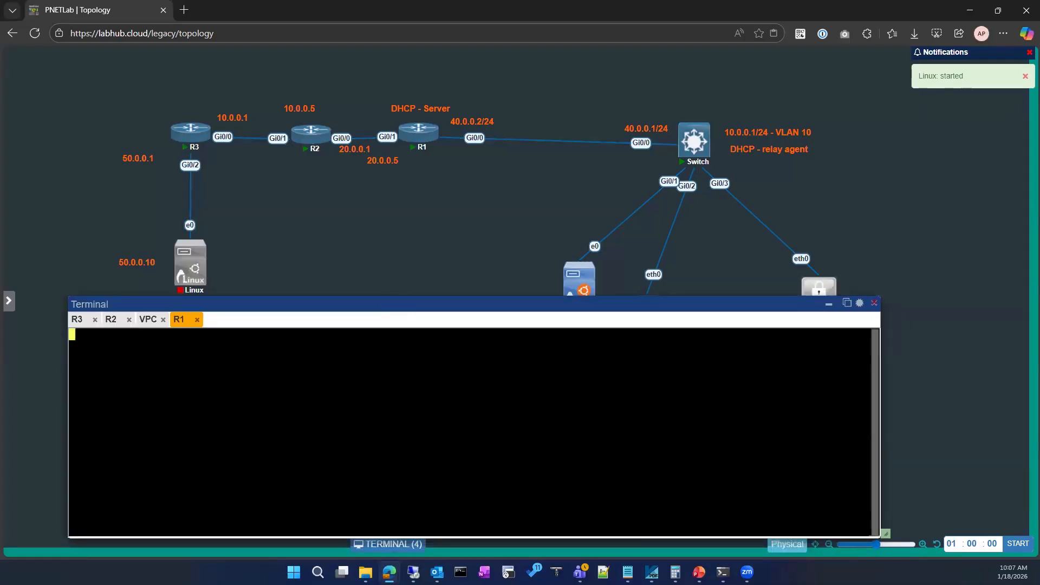
Open the switch's console and arrange the terminal tabs in the order R1, R2, R3, Switch, VPC.
drag(181, 321, 80, 320)
drag(149, 322, 117, 323)
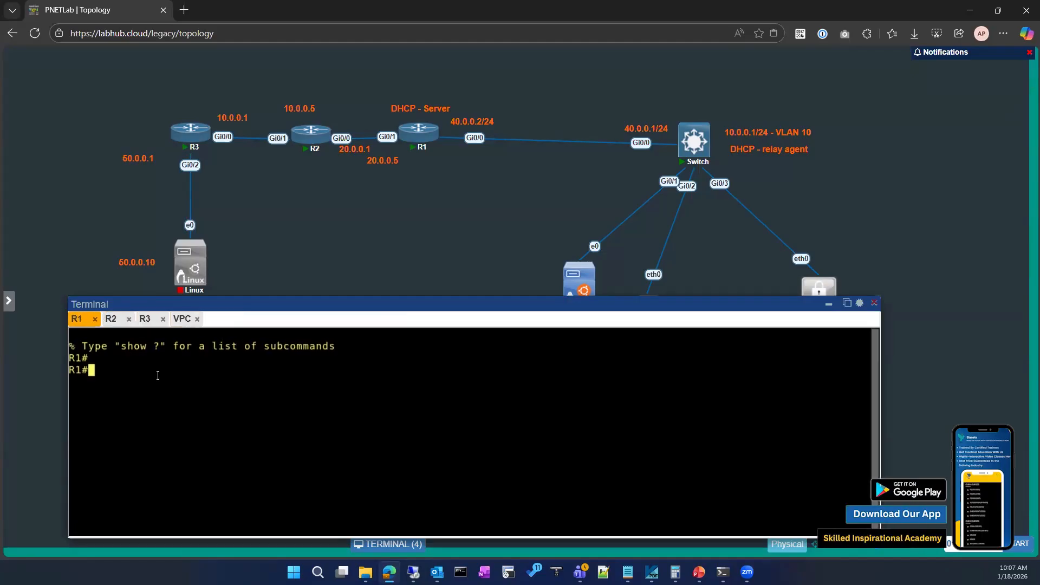
key(Return)
key(Return)
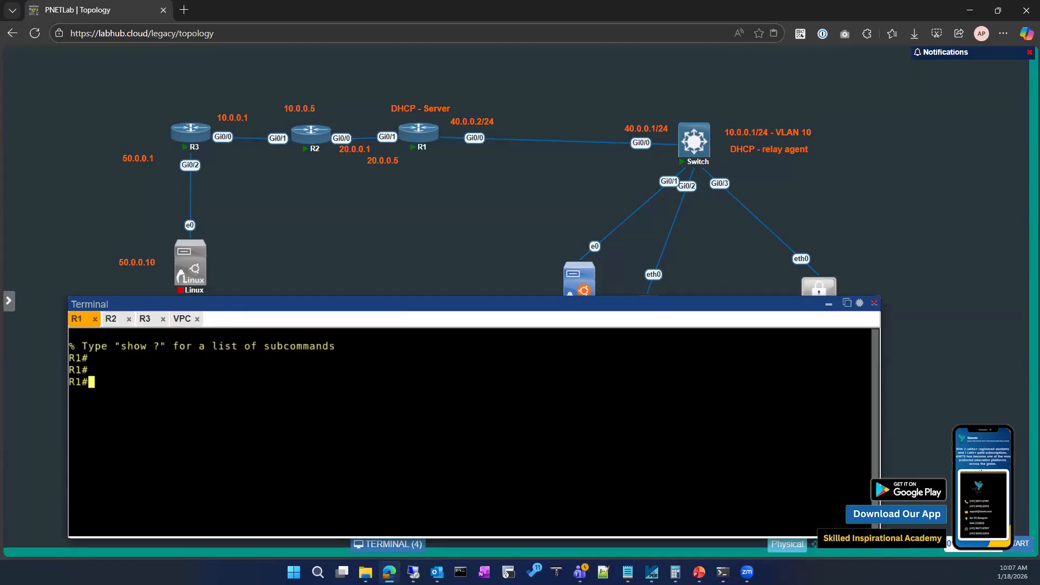
click(682, 157)
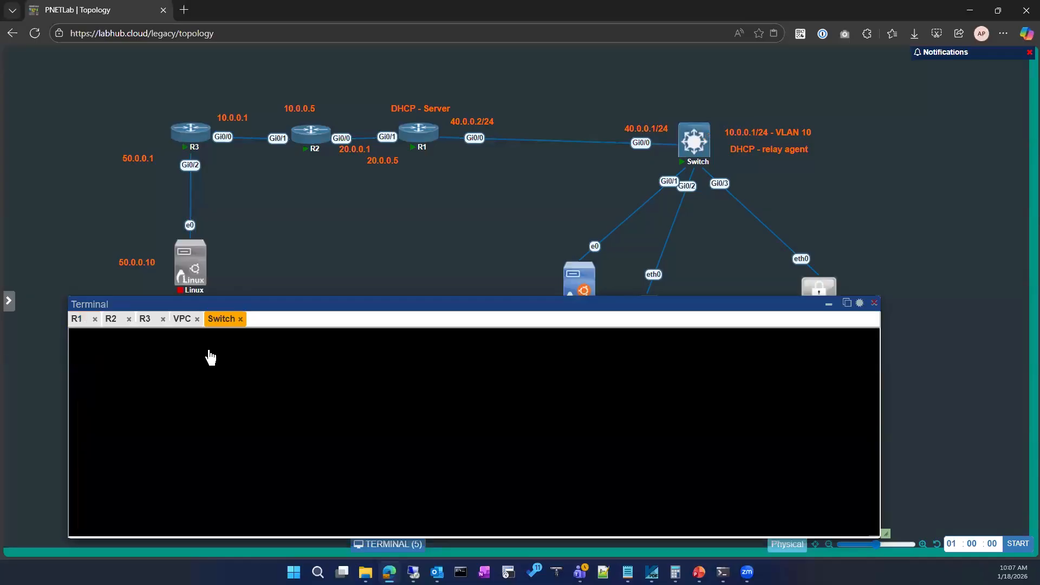
drag(223, 319, 188, 319)
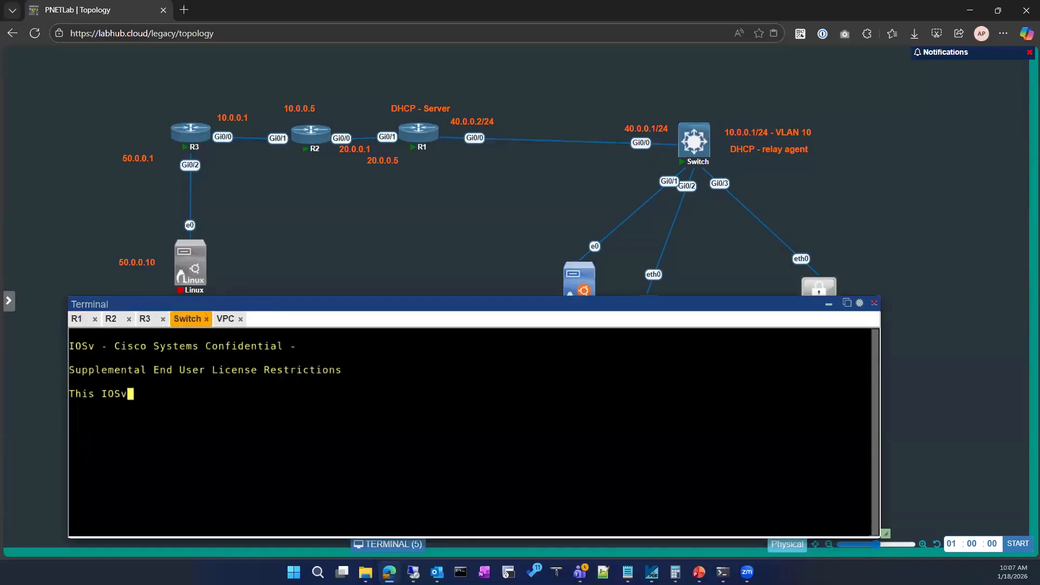
Enter privileged EXEC mode on the switch.
text(en)
key(Tab)
key(Return)
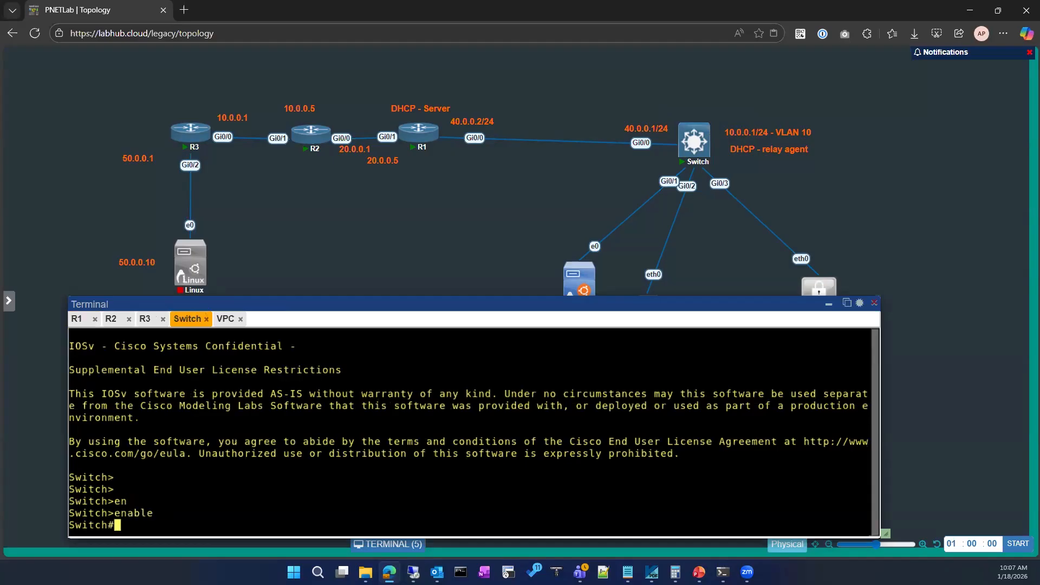
key(Return)
key(Return)
Display the running configuration of the switch's GigabitEthernet 0/1 interface.
text(show)
key(Tab)
text(run)
key(Tab)
text(ing-config)
key(Tab)
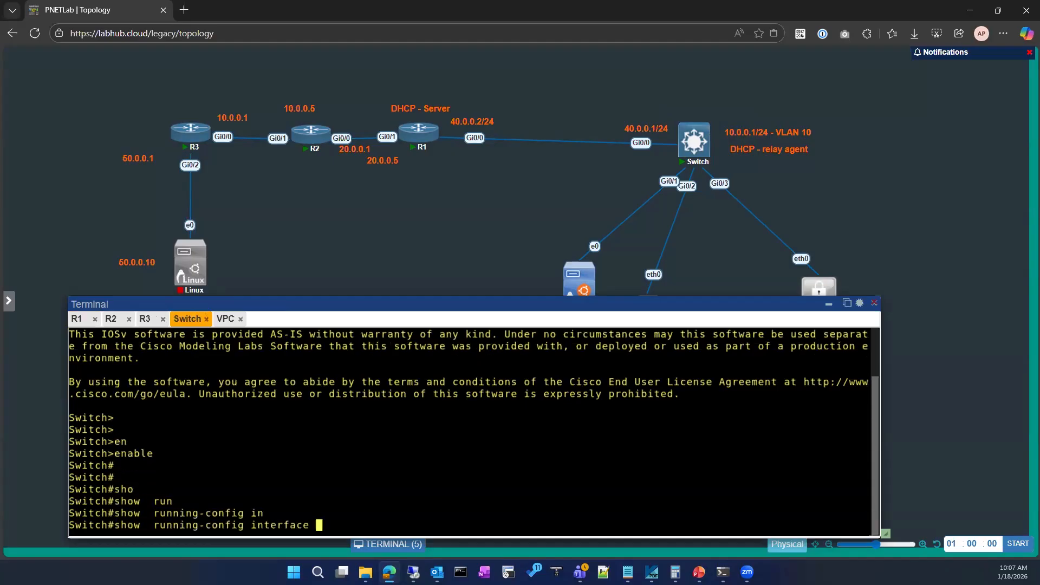
text(gi)
key(Tab)
text(0/1)
key(Return)
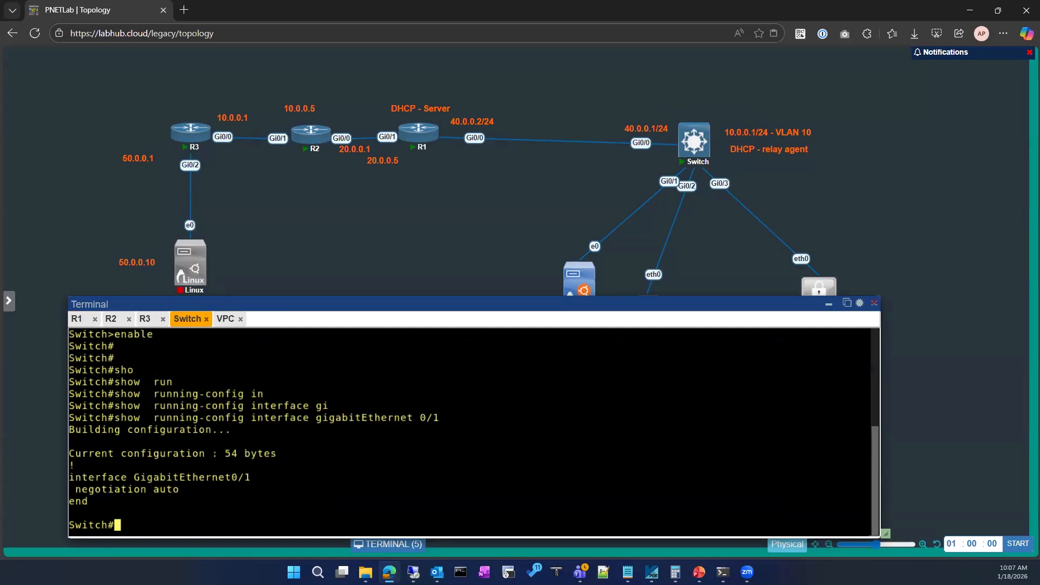
List the switch's interfaces with their IP addresses and status using show ip interface brief.
text(co)
key(BackSpace)
text(sh ip int)
key(Tab)
text(br)
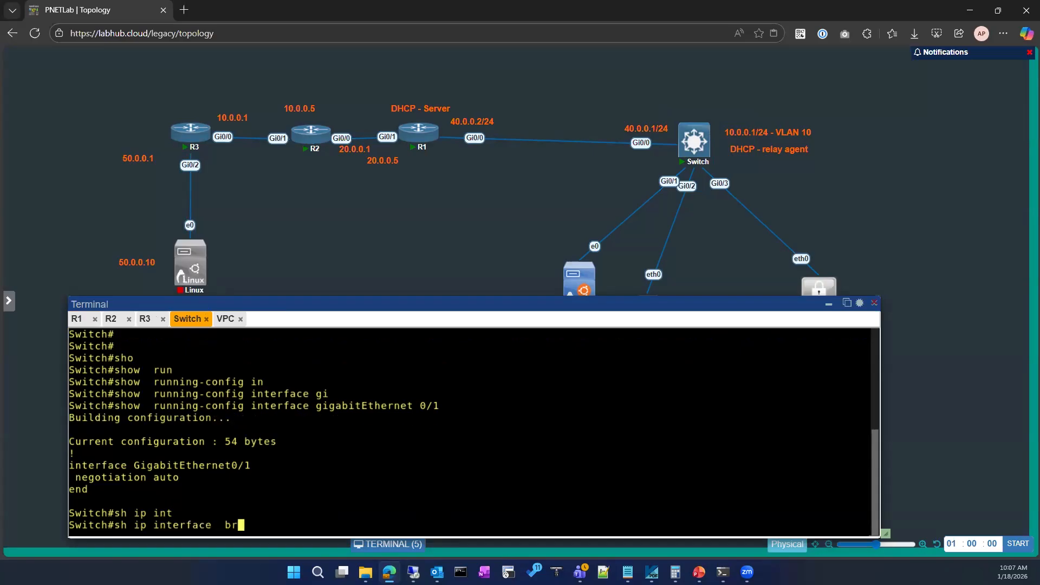
key(Tab)
key(Return)
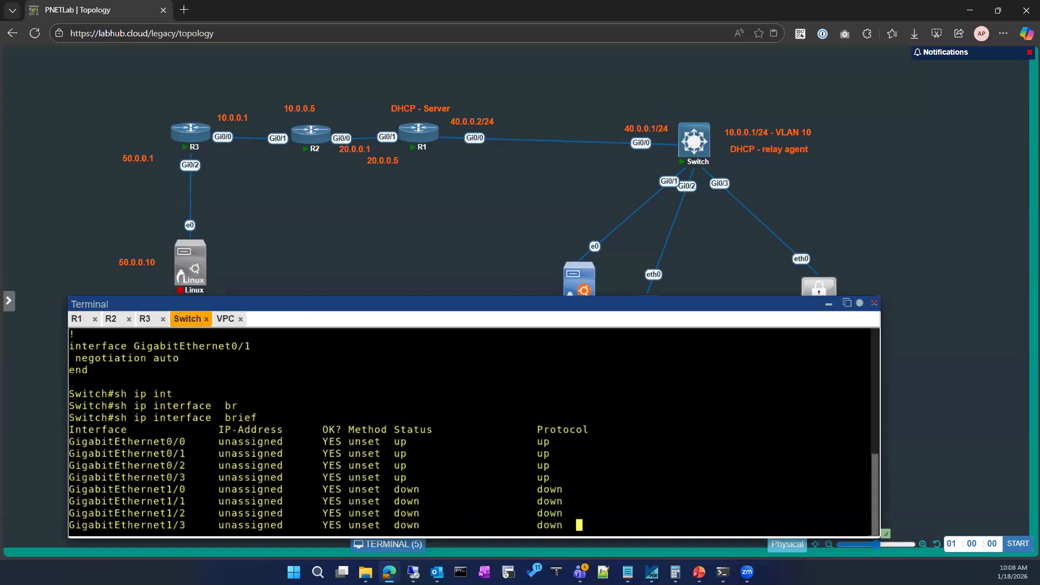
Enter global configuration mode on the switch and open interface GigabitEthernet 0/0 for configuration.
text(co)
key(BackSpace)
text(onf)
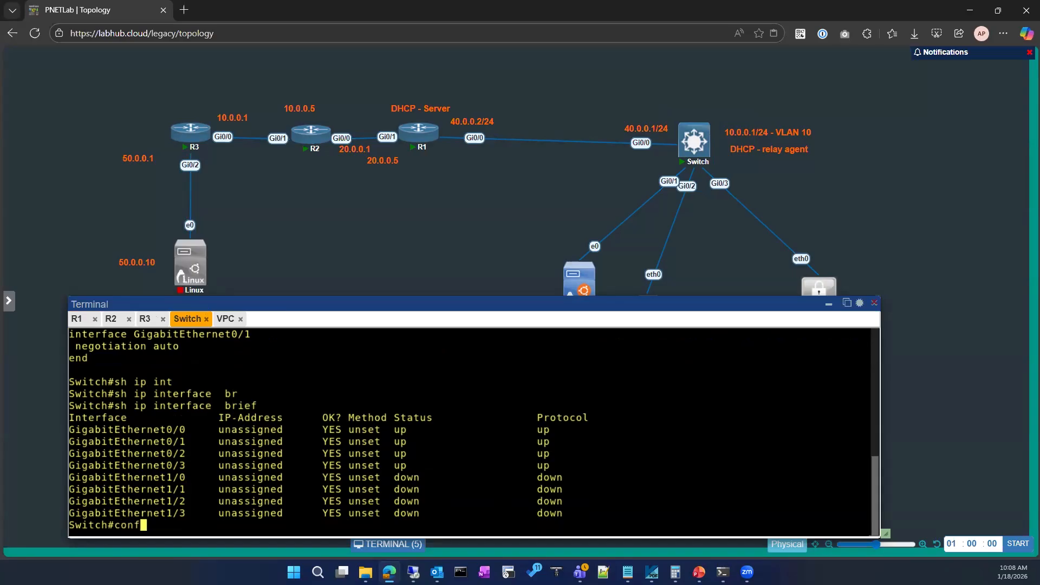
key(Tab)
key(Return)
key(Return)
key(Return)
text(nfig)#n)
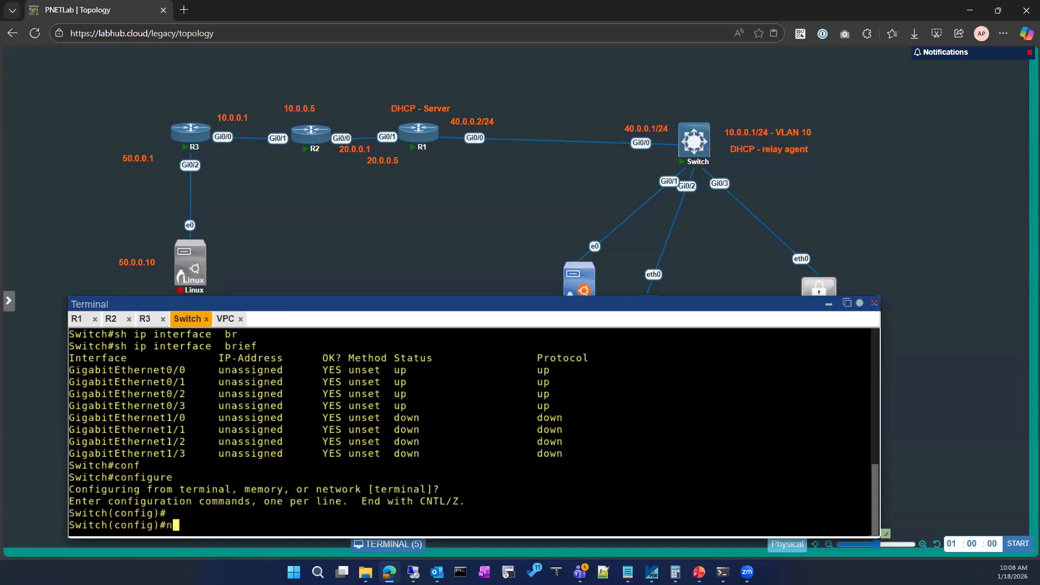
text(t)
key(Tab)
text(g)
key(Tab)
text(0/0)
key(Return)
Turn GigabitEthernet 0/0 into a routed port with no switchport.
text(ip add)
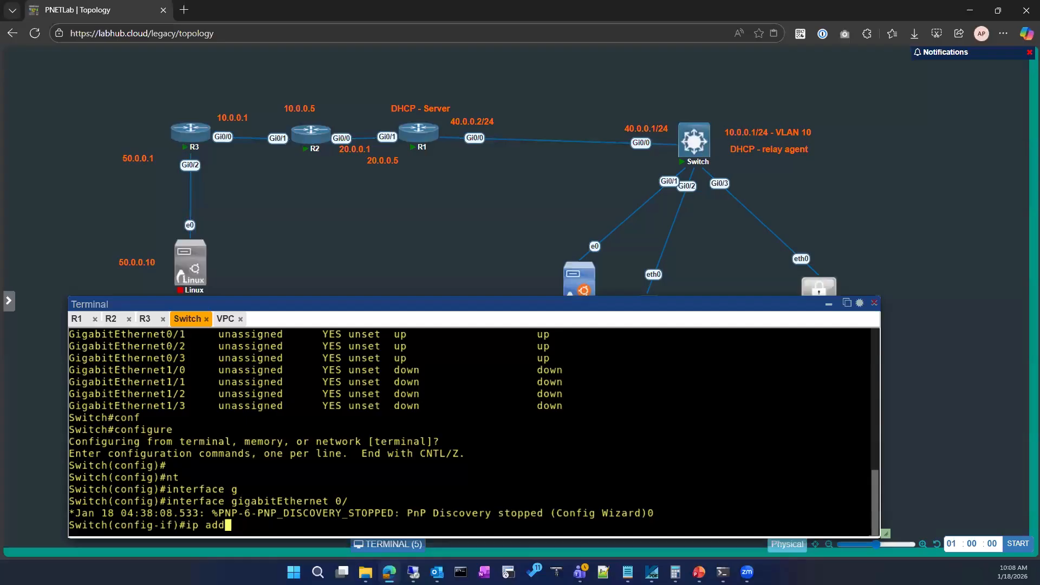
key(Return)
text(i)
key(BackSpace)
text(no sw)
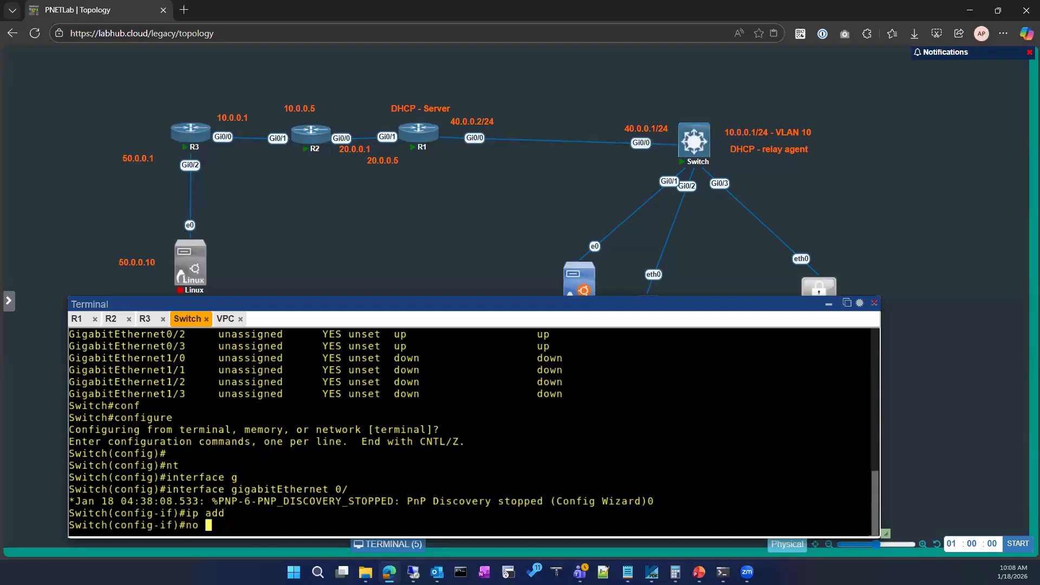
key(Return)
key(Return)
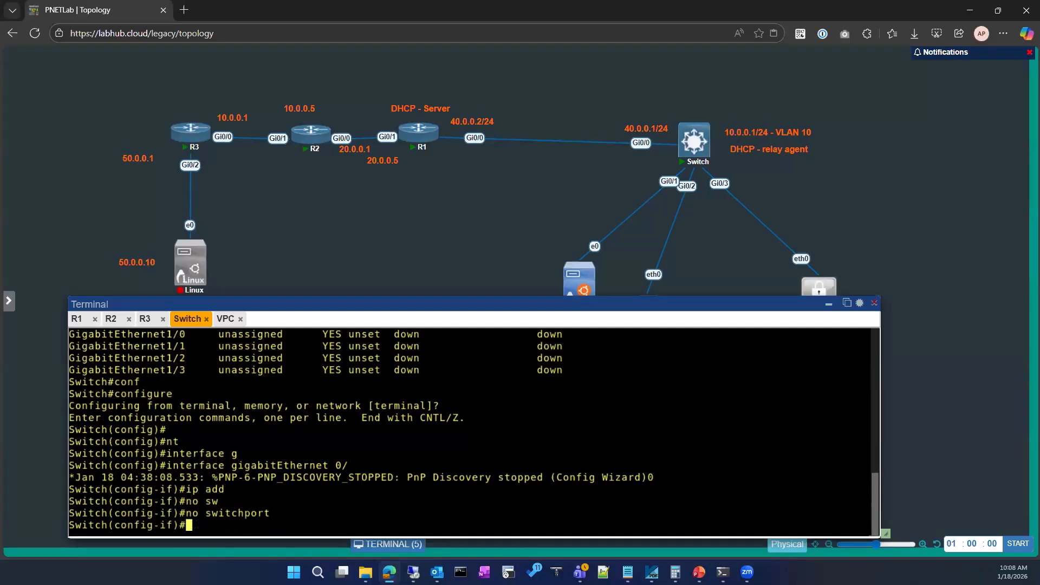
key(Return)
key(Return)
Assign IP address 40.0.0.1 with mask 255.255.255.0 to the switch's GigabitEthernet 0/0.
text(ip add)
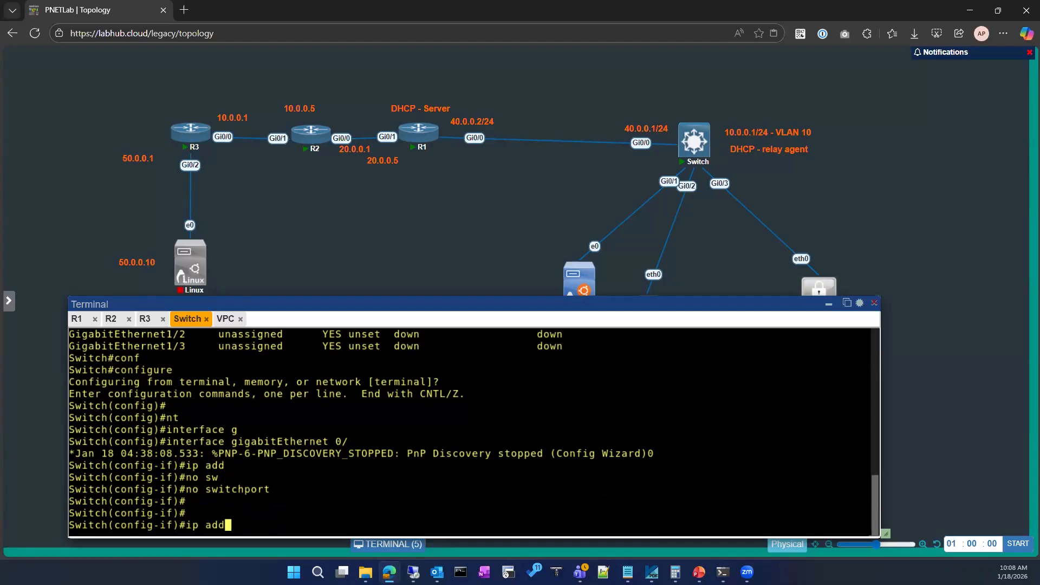
key(Tab)
text(40.0.0.1)
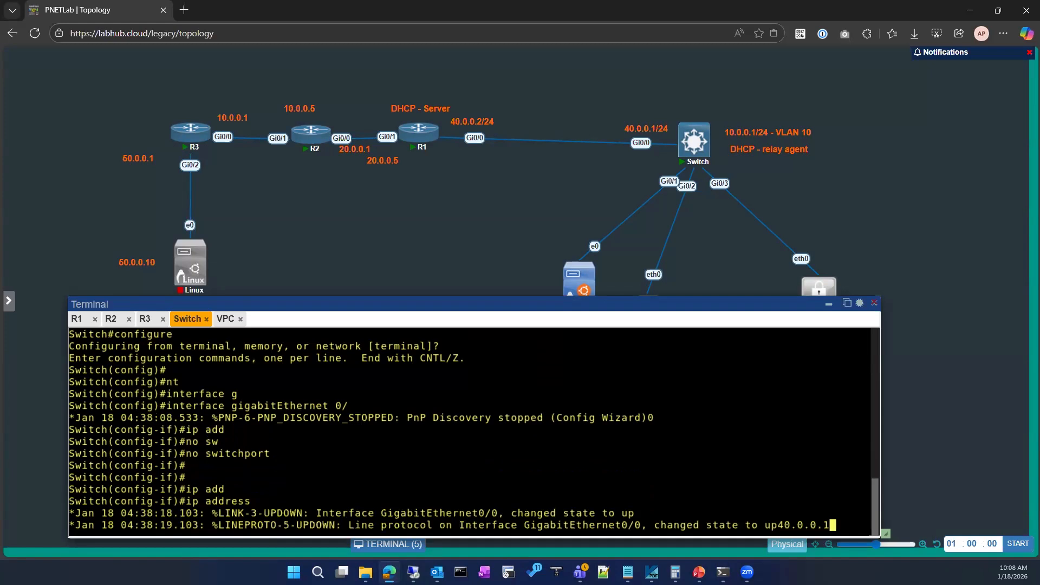
text( 255.255.25)
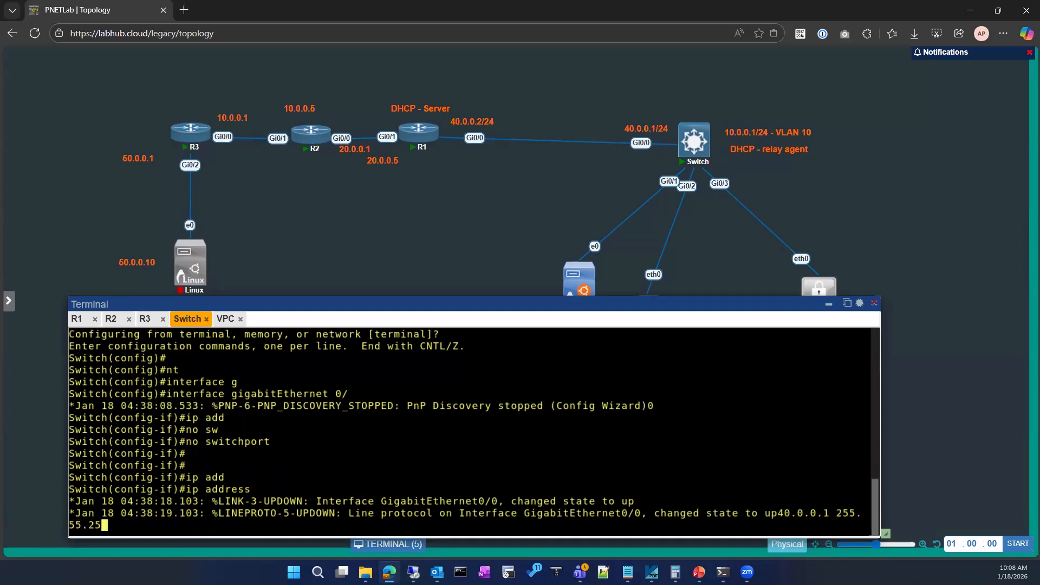
text(5.0)
key(Return)
Leave interface configuration and display the running configuration of GigabitEthernet 0/0.
text(exi)
key(Return)
key(Return)
key(Return)
text(do sh run int )
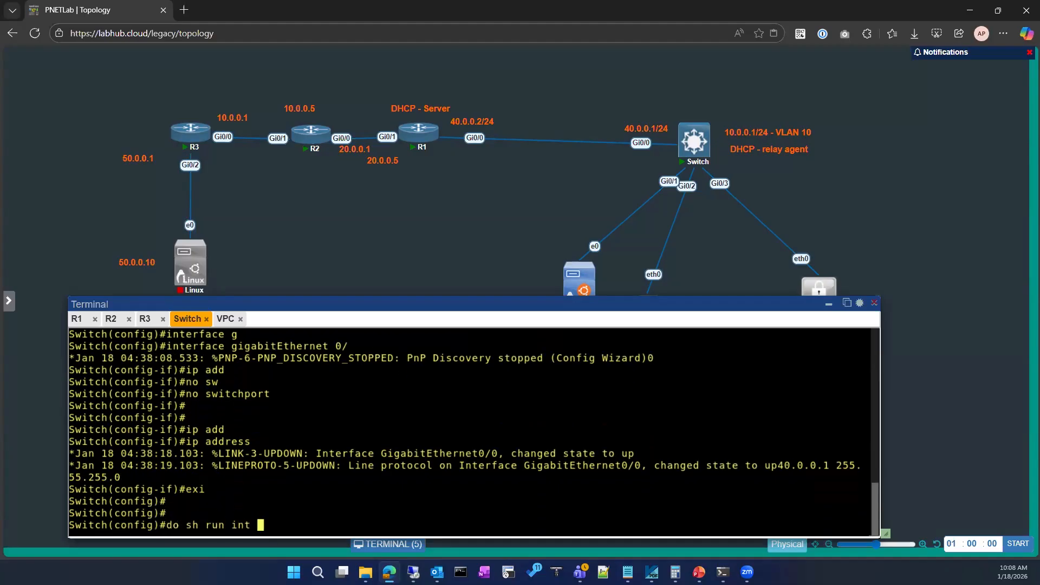
text(gi0)
key(Return)
Leave global configuration mode and ping 40.0.0.1 and 40.0.0.2 from the switch.
text(exit)
key(Return)
key(Return)
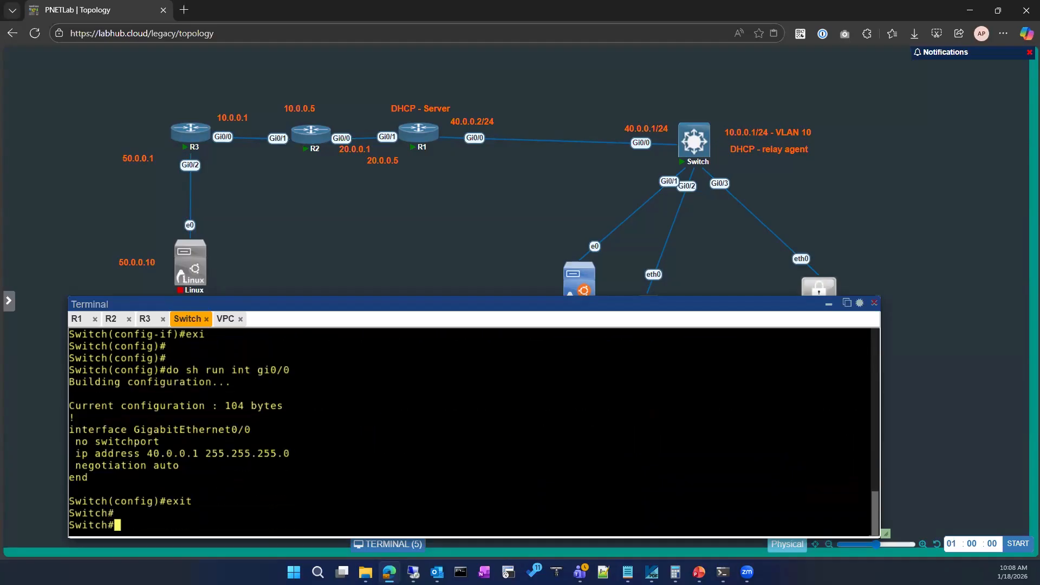
text(ping 40.0.0.1)
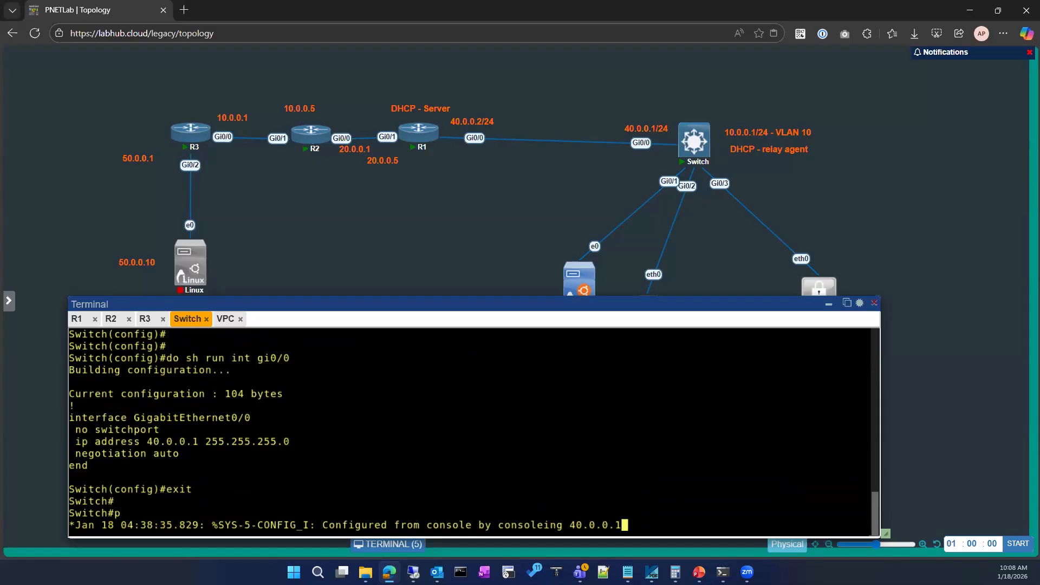
key(Return)
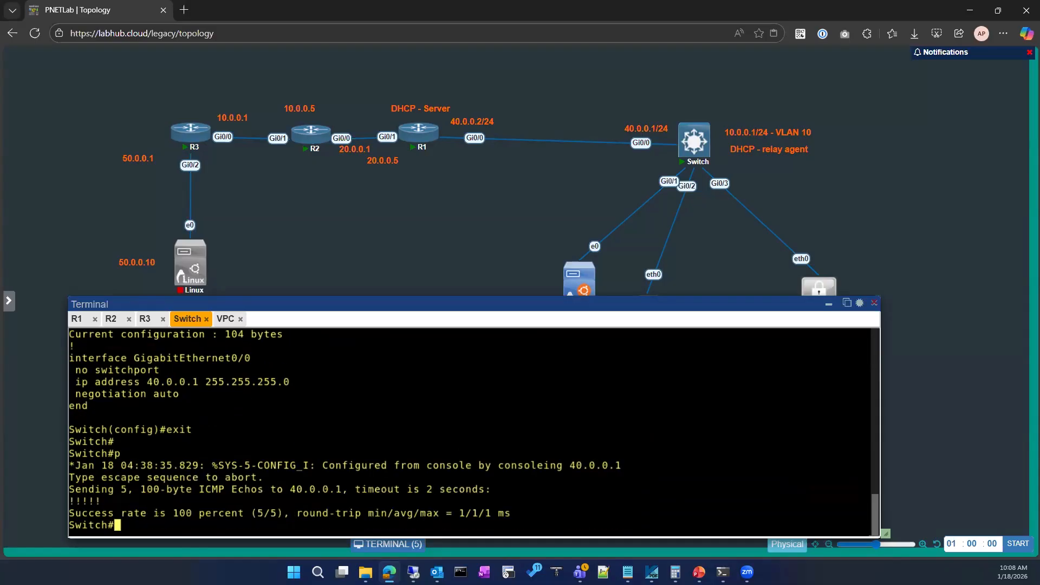
key(Up)
text(2)
key(Return)
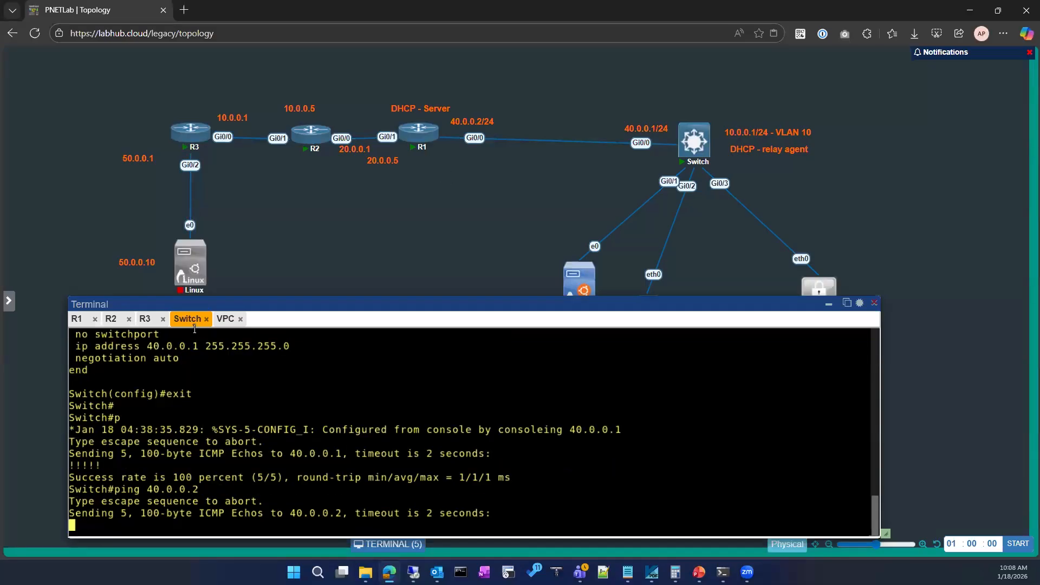
On R1's console, list the interfaces and their IP addresses with show ip interface brief.
click(78, 319)
text(sh ip int)
key(Tab)
text(br)
key(Tab)
key(Return)
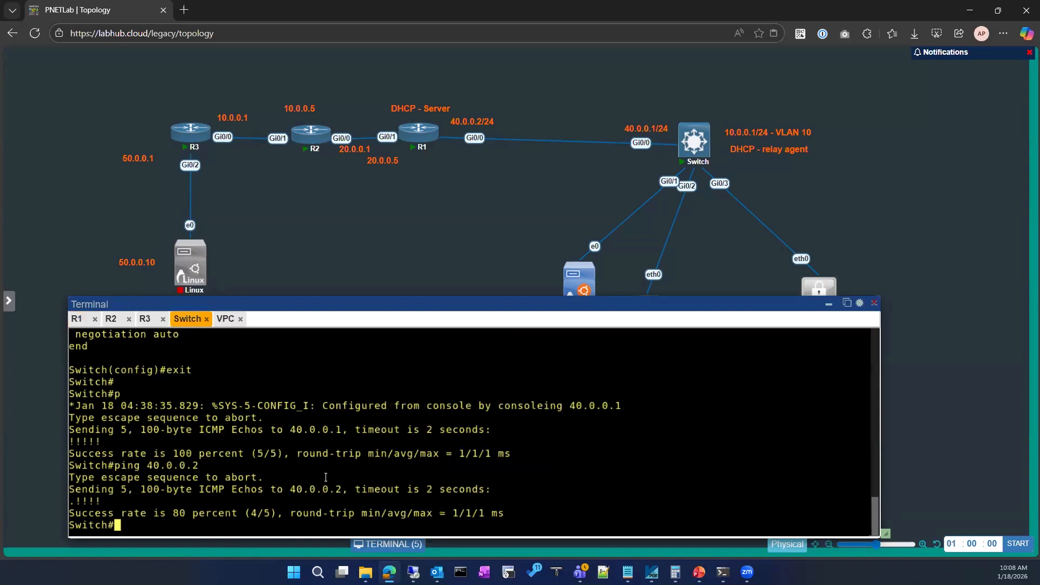
Return to the switch's console and enter global configuration mode.
key(Return)
key(Return)
key(Return)
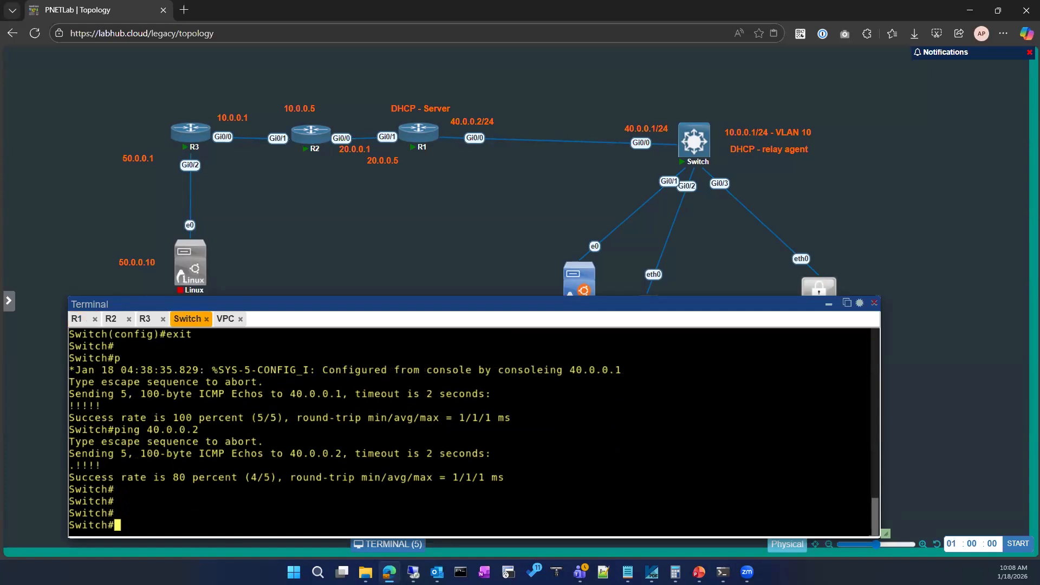
key(Return)
text(sh)
key(BackSpace)
key(BackSpace)
text(conf)
key(Tab)
key(Return)
key(Return)
Write a default route command, ip route 0.0.0.0 0.0.0.0, with next hop 40.0.0.1, without executing it.
text(ip roue)
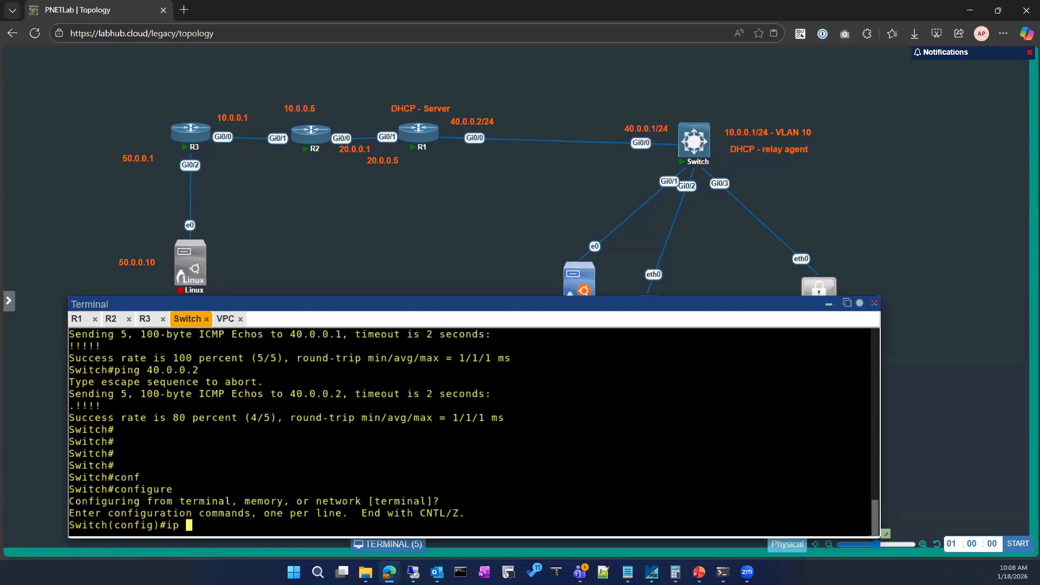
key(Tab)
key(BackSpace)
key(Tab)
text(t)
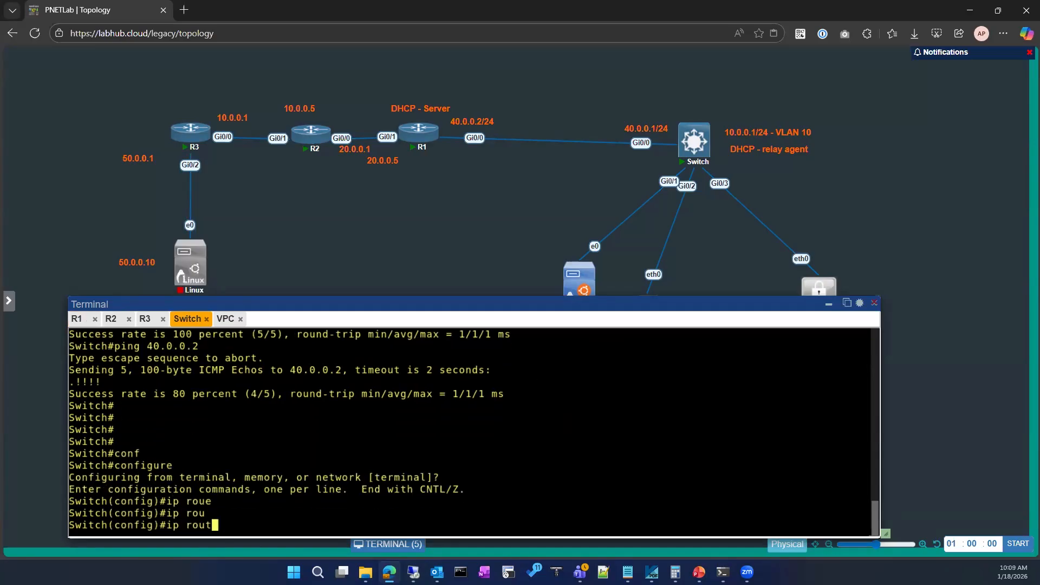
text(e)
key(Tab)
text(0.0.0.0 0.0.0.0 40.0.0.1)
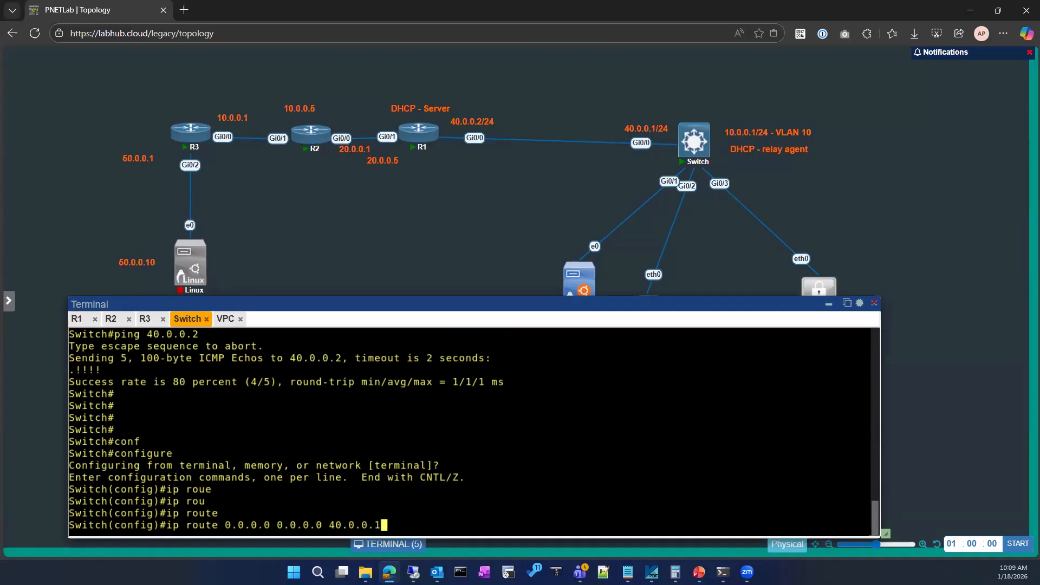
Check the consoles of R3 and R1.
scroll(228, 423, up, 2)
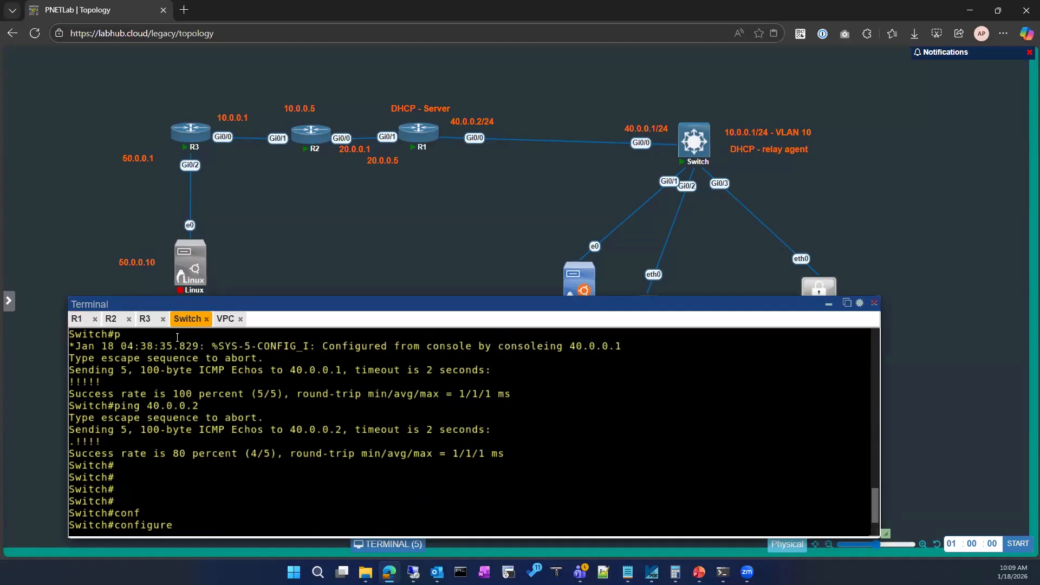
click(146, 319)
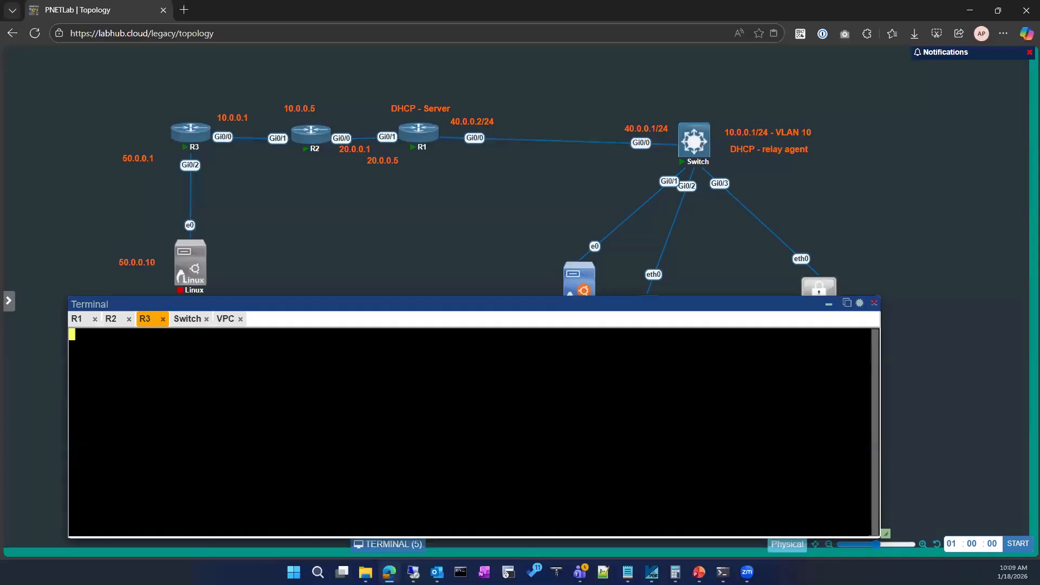
key(Return)
key(Return)
key(Return)
click(81, 322)
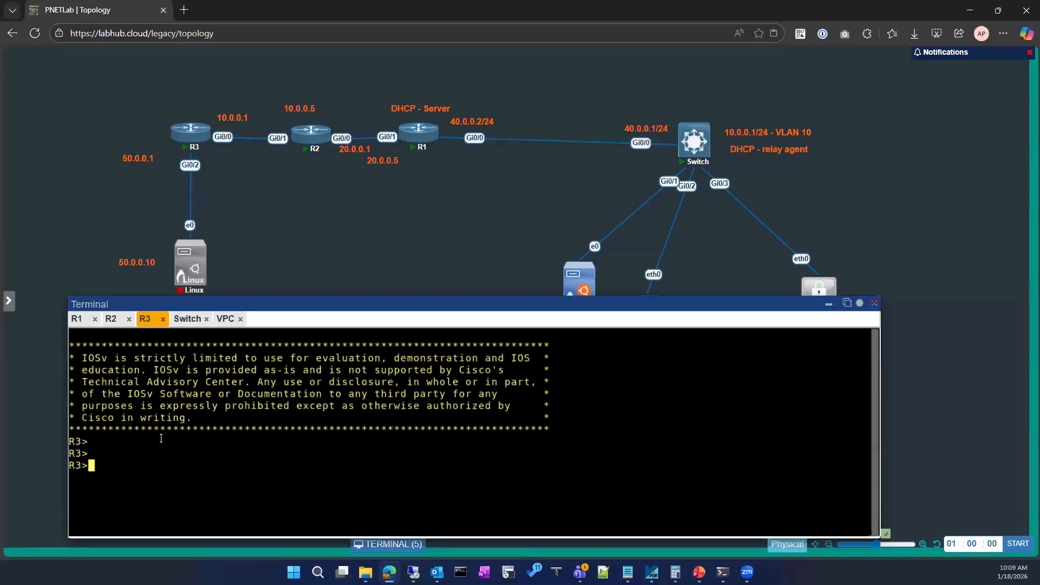
Change the next hop in the switch's pending default route to 40.0.0.2, apply the route, and leave configuration mode.
click(195, 319)
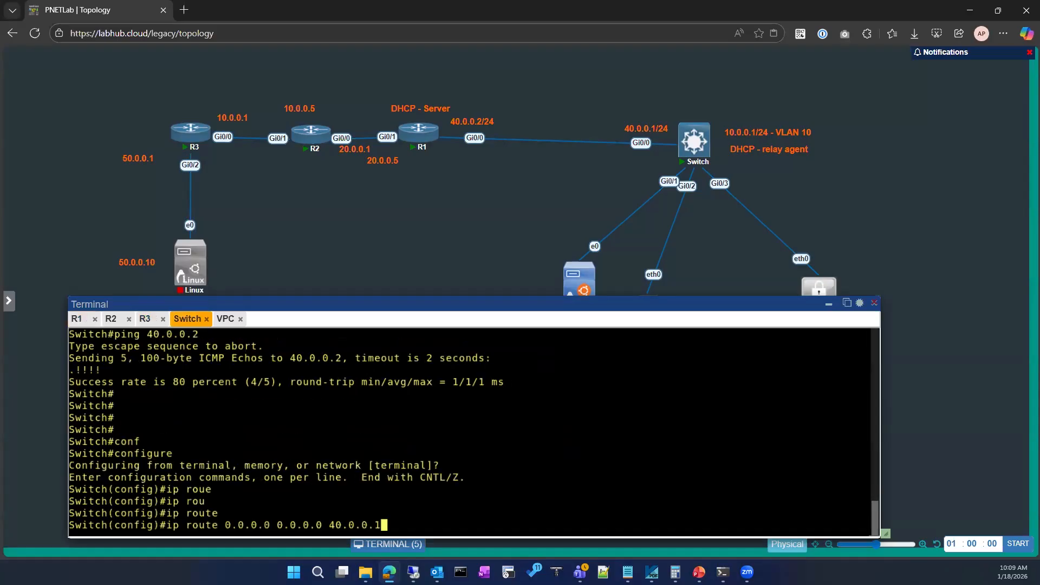
key(Return)
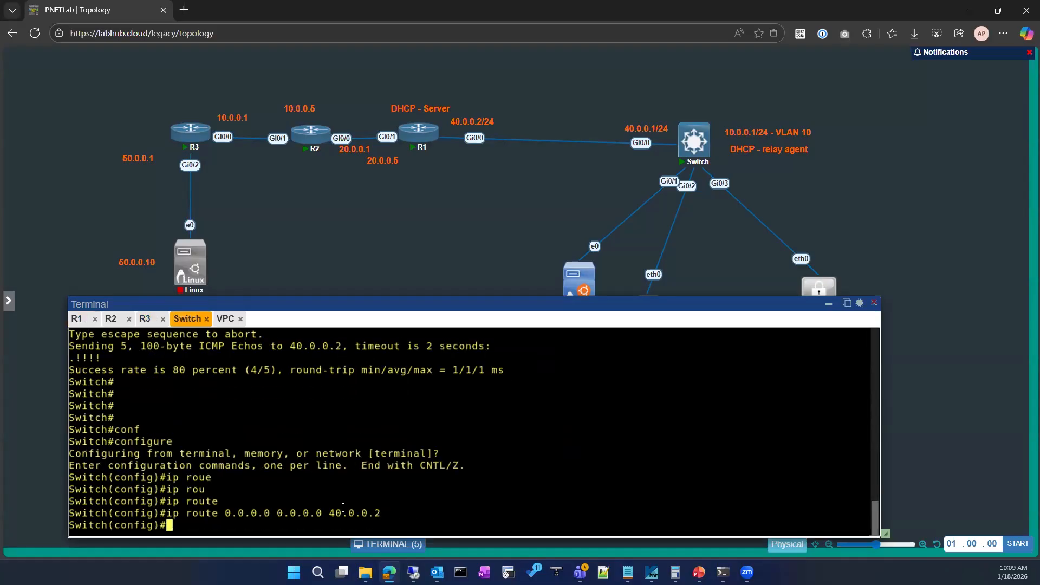
double_click(380, 513)
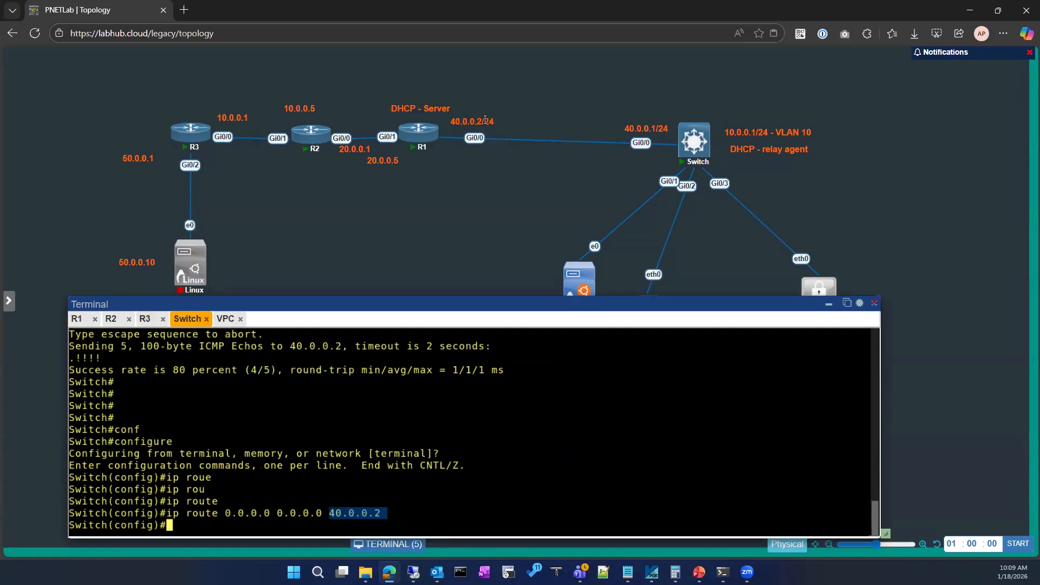
text(ex)
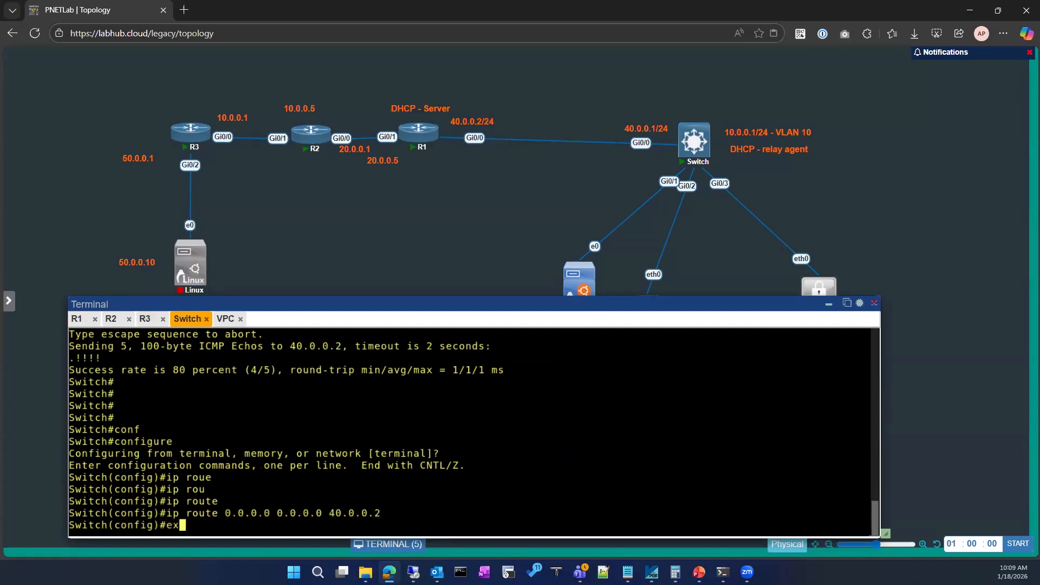
text(it)
key(Return)
key(Return)
key(Return)
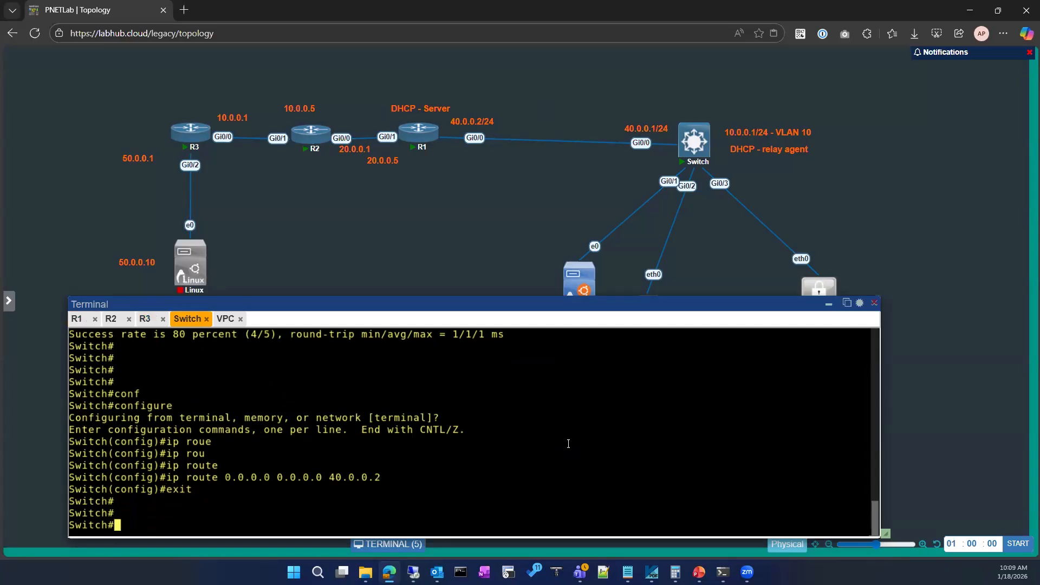
key(Return)
key(Return)
key(Return)
key(Return)
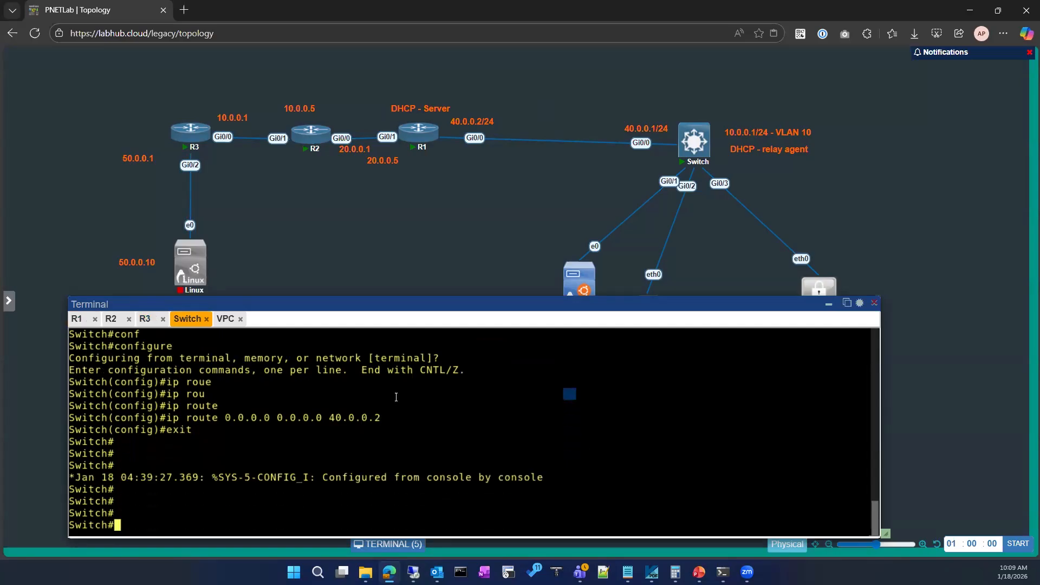
Check the VPC console, then display the switch's IP routing table and examine its default and connected routes.
click(226, 319)
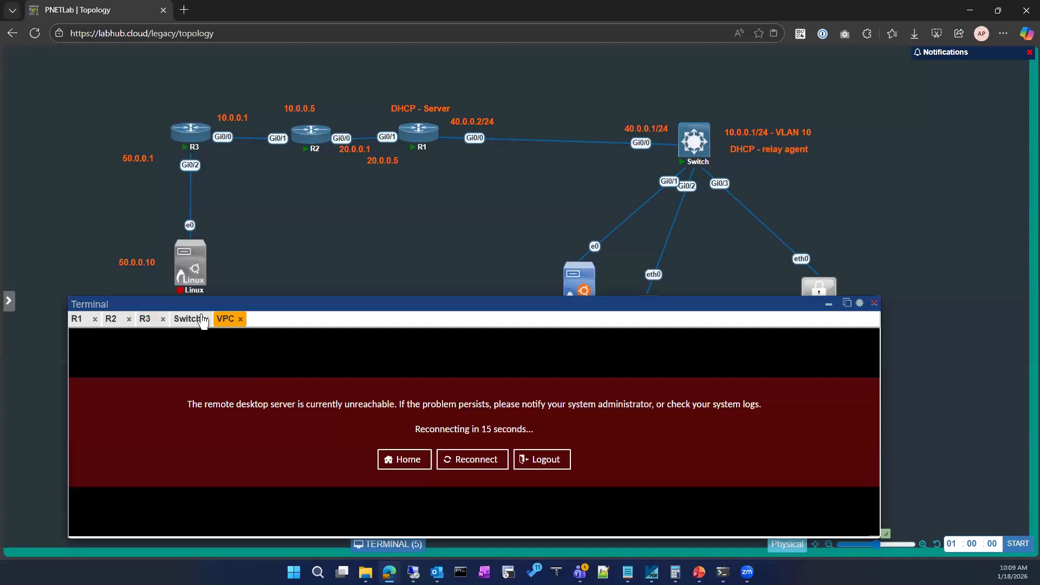
click(177, 317)
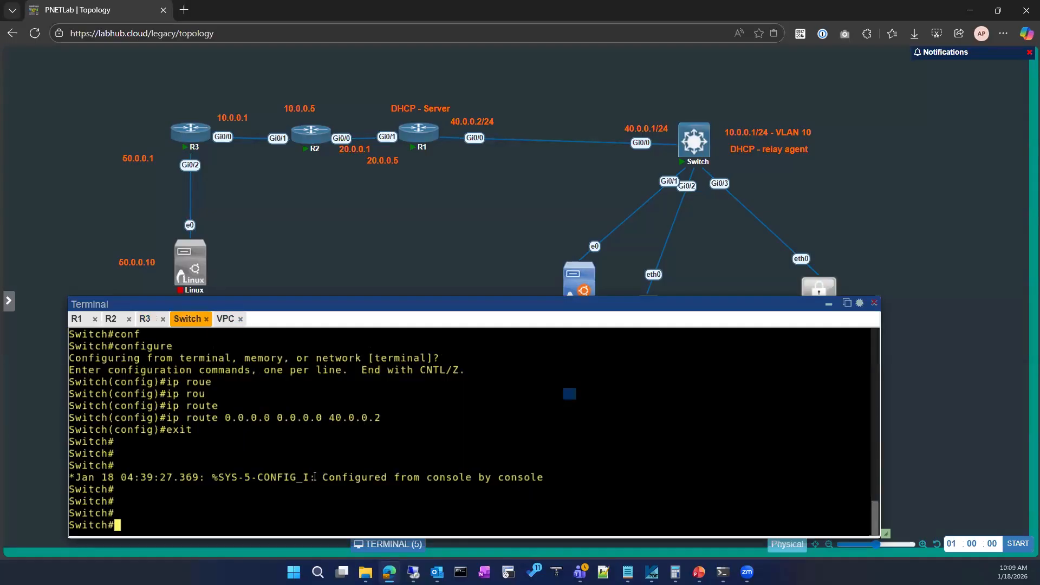
text(sho)
key(Tab)
key(BackSpace)
key(BackSpace)
key(BackSpace)
key(BackSpace)
key(BackSpace)
text(sh ip rou)
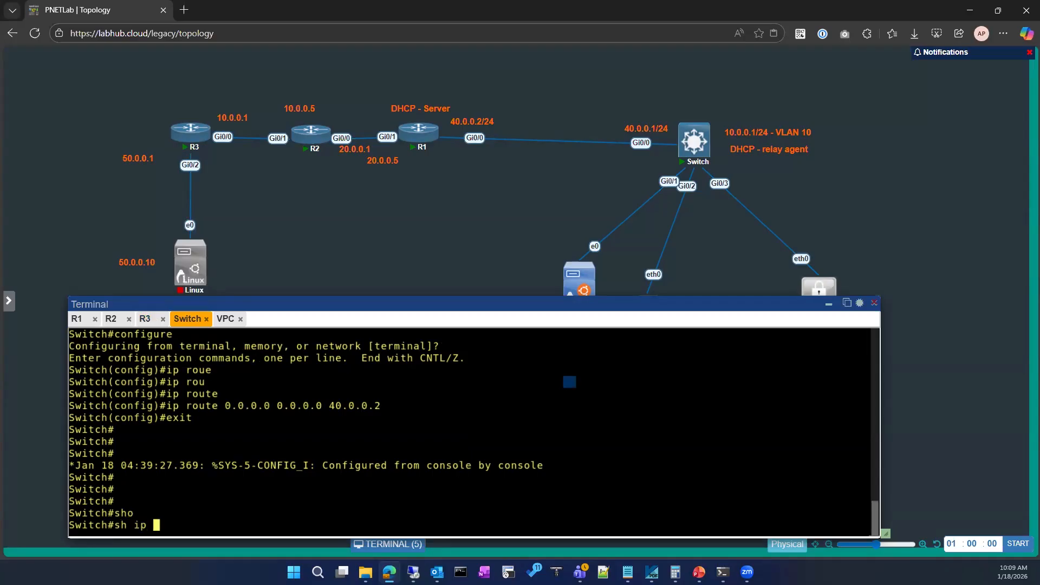
key(Tab)
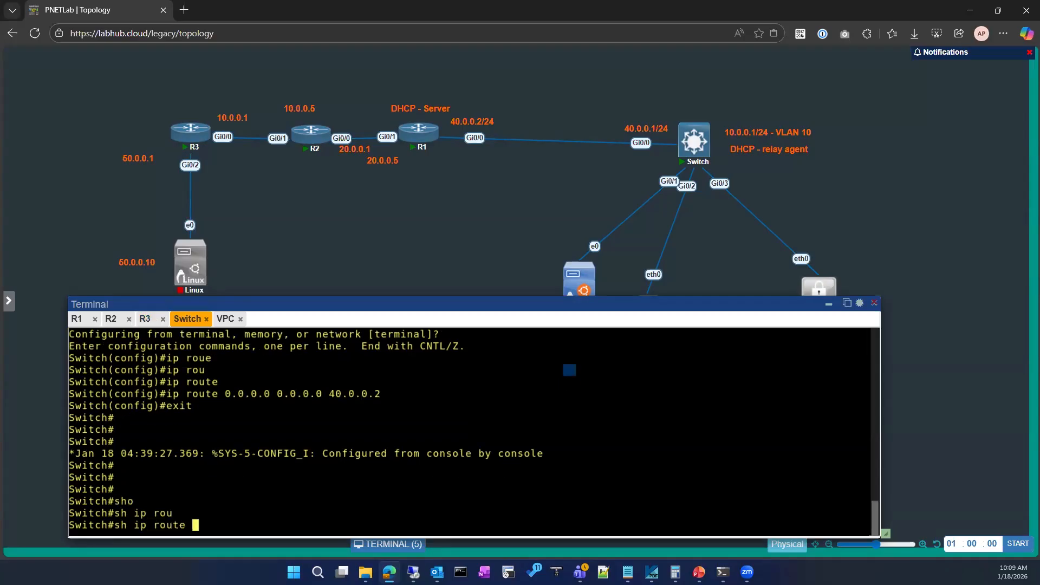
key(Return)
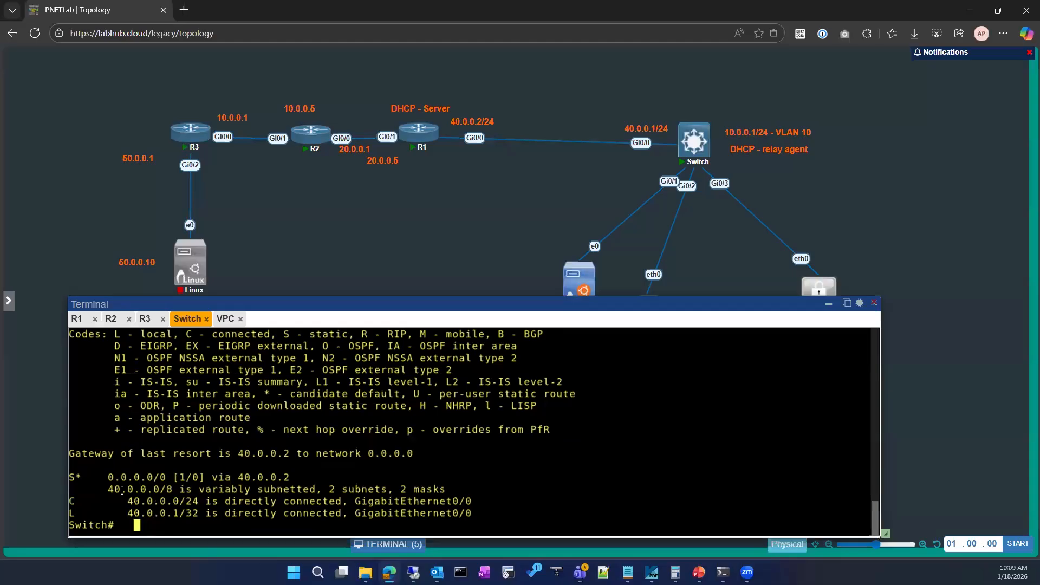
drag(100, 493, 342, 518)
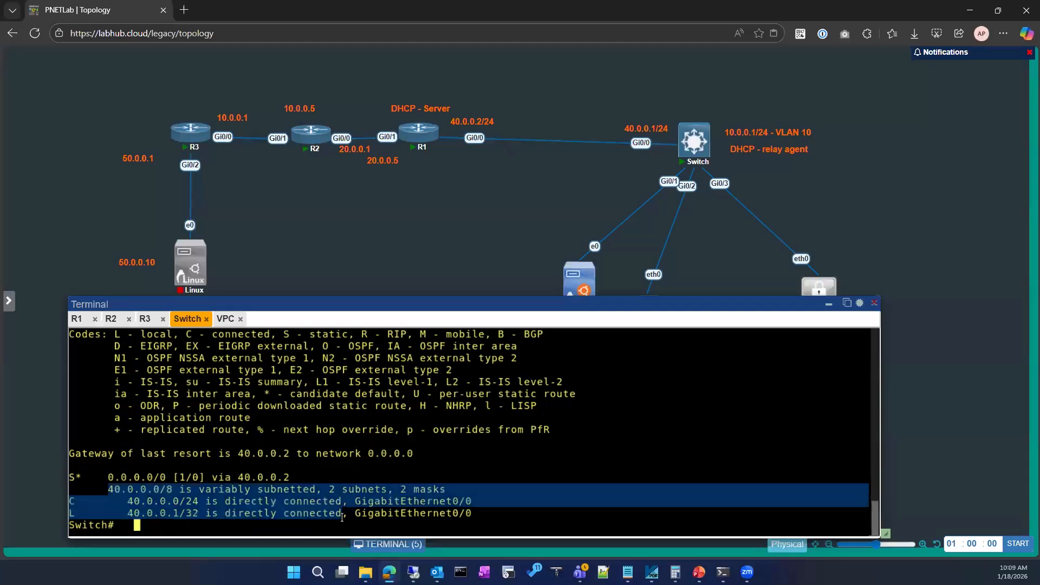
click(391, 494)
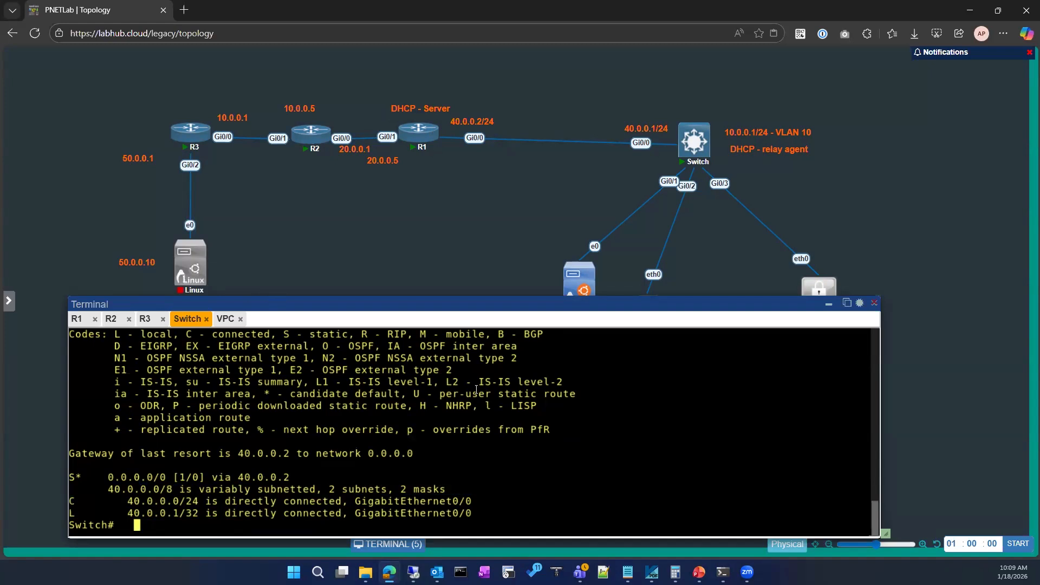
Enter global configuration mode on the switch and open the VLAN 10 interface for configuration.
text(conf)
key(Tab)
key(Return)
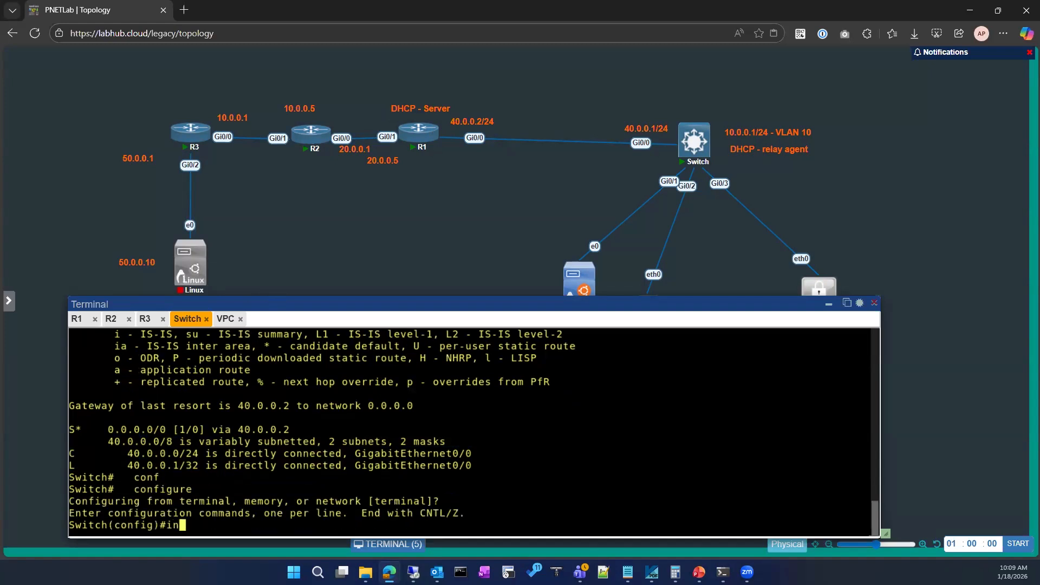
text(int)
key(Tab)
text(vl)
key(Tab)
text(10)
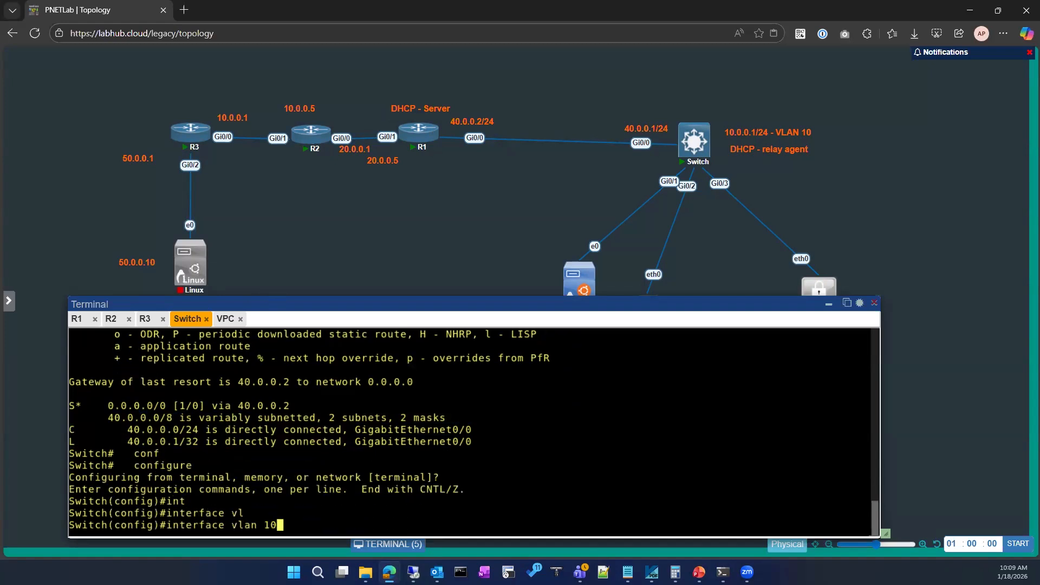
key(Return)
Assign IP address 10.0.0.1 with mask 255.255.255.0 to the VLAN 10 interface and bring it up with no shutdown.
text(ip add)
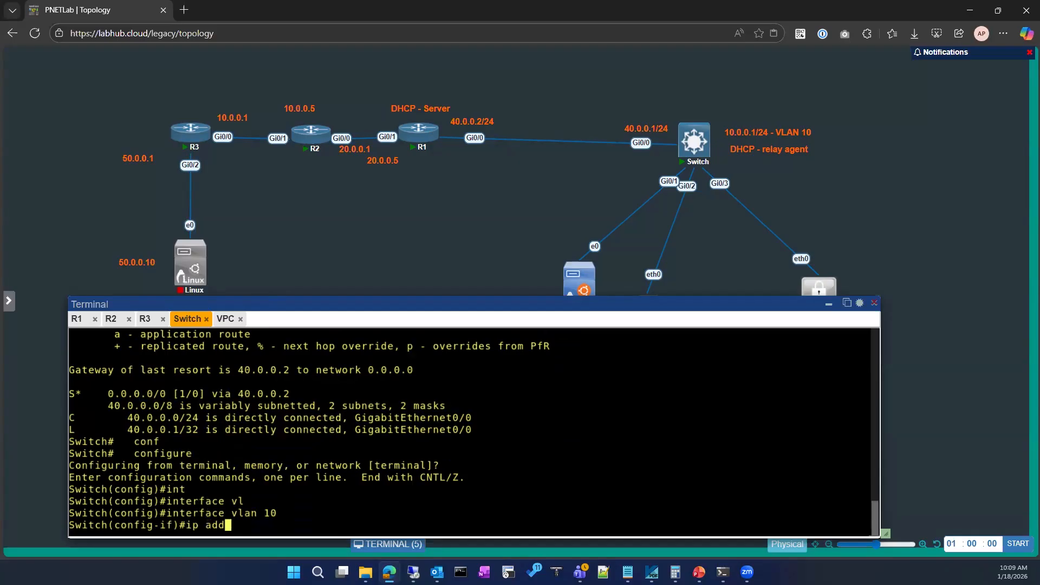
key(Tab)
text(10.0.0.1)
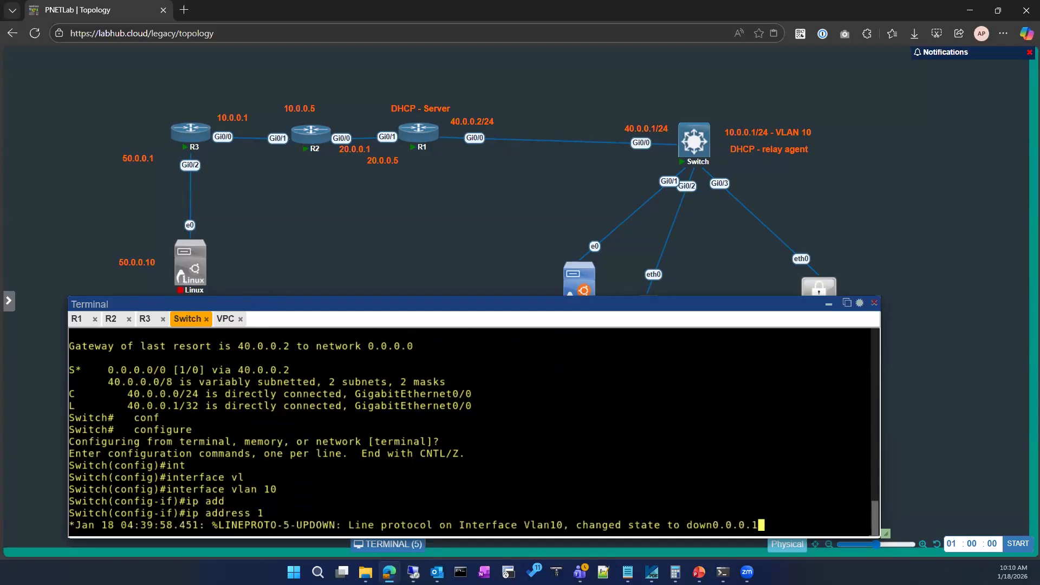
key(Return)
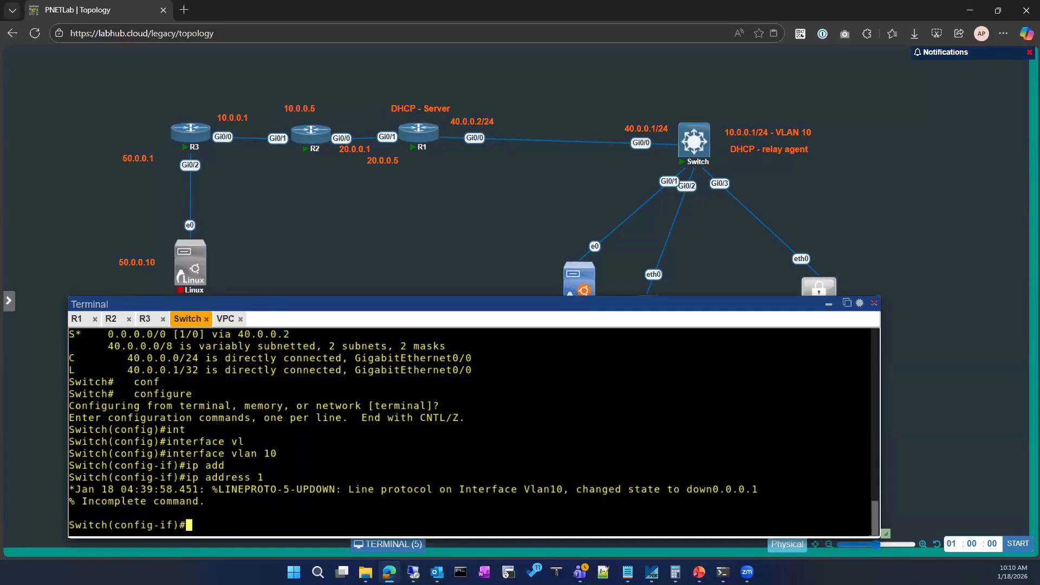
key(Up)
text(255.255.255.)
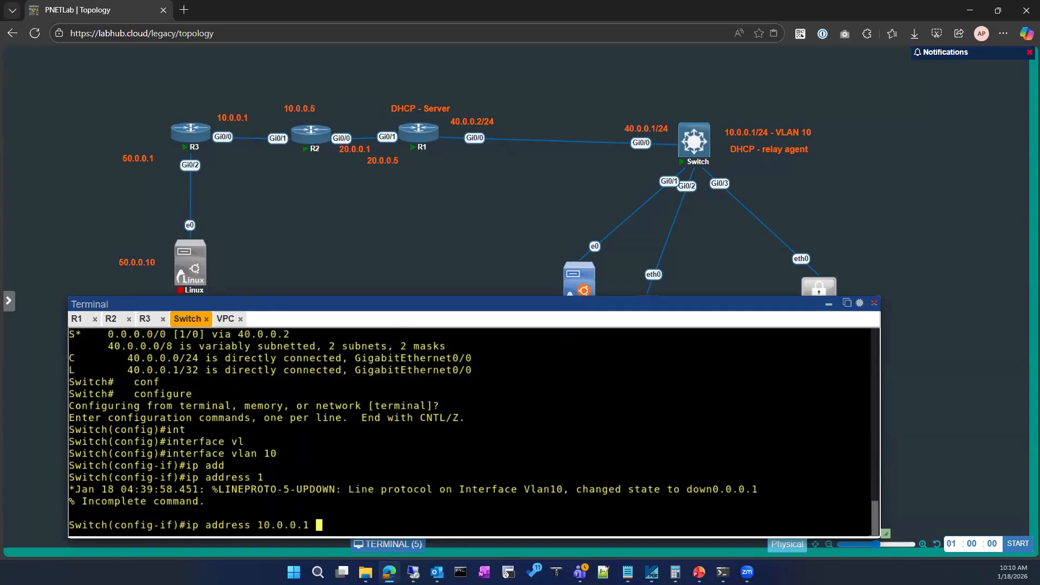
text(0)
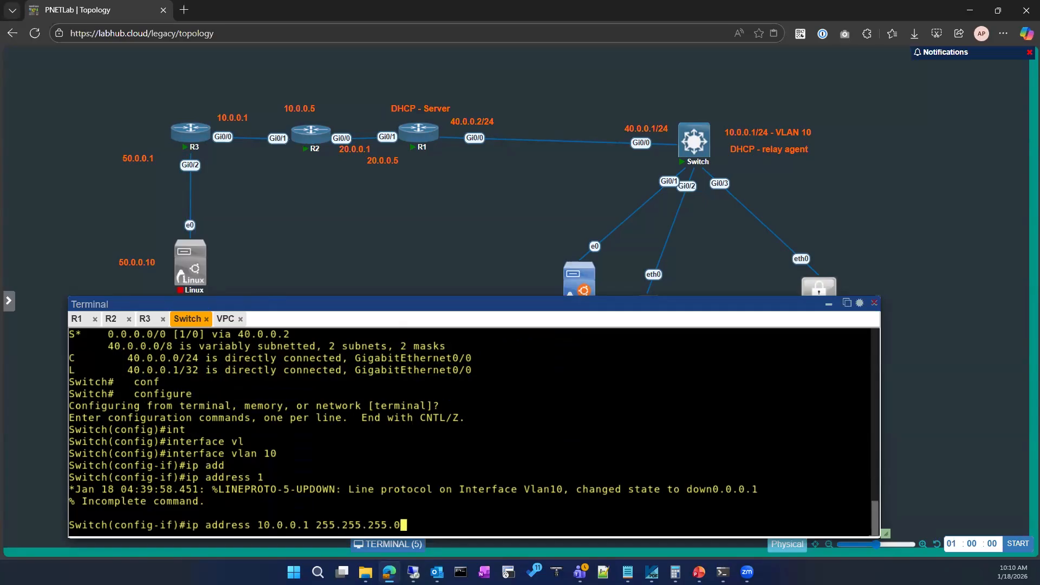
key(Return)
text(no sh)
key(Return)
Exit the VLAN 10 interface configuration and return the switch to privileged EXEC mode.
key(Return)
text(exit)
key(Return)
key(Return)
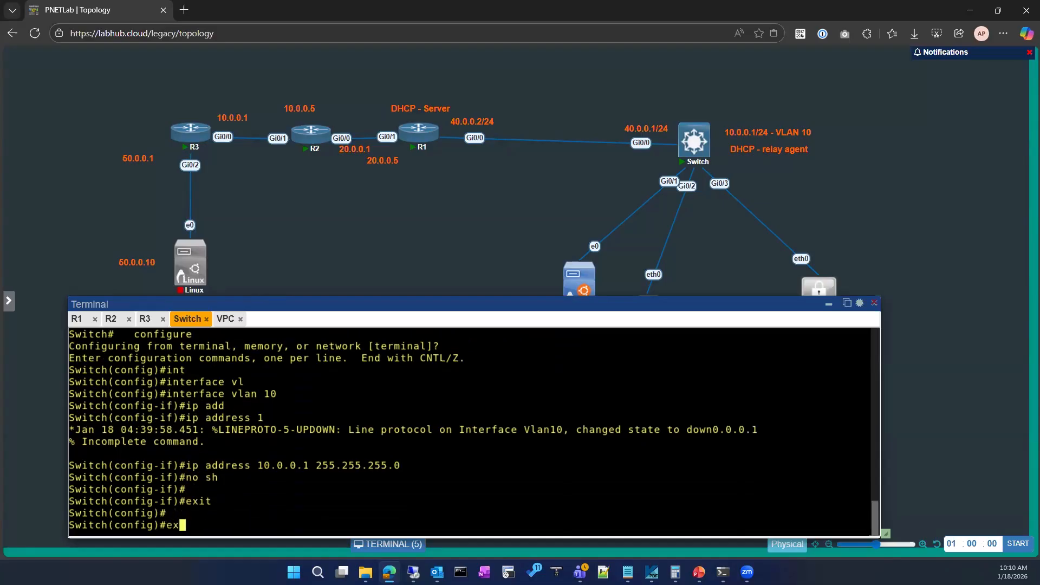
text(e)
text(xit)
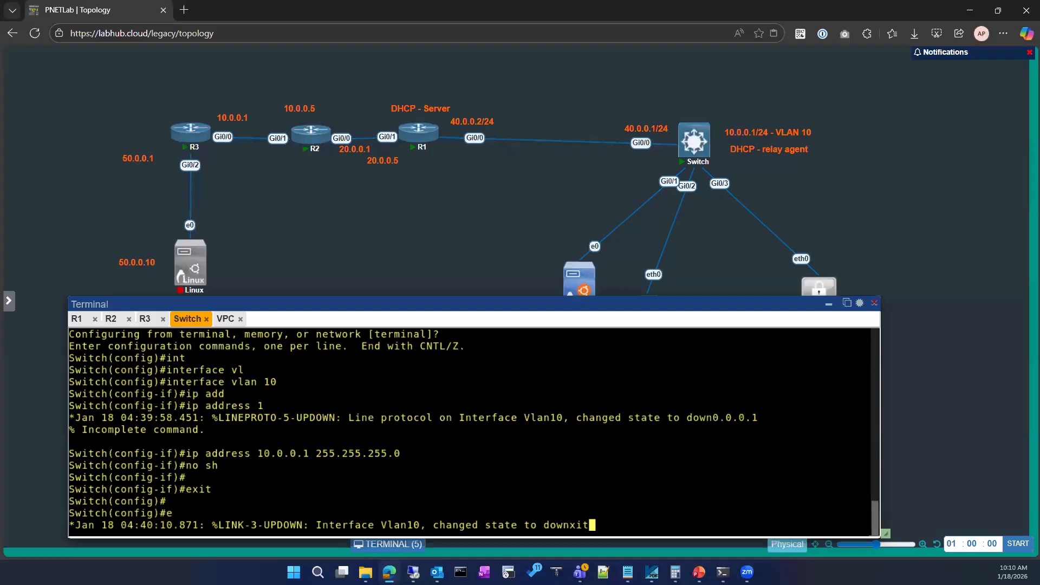
key(Return)
text(sjo)
key(ctrl+c)
text(s)
key(Return)
key(Return)
key(Return)
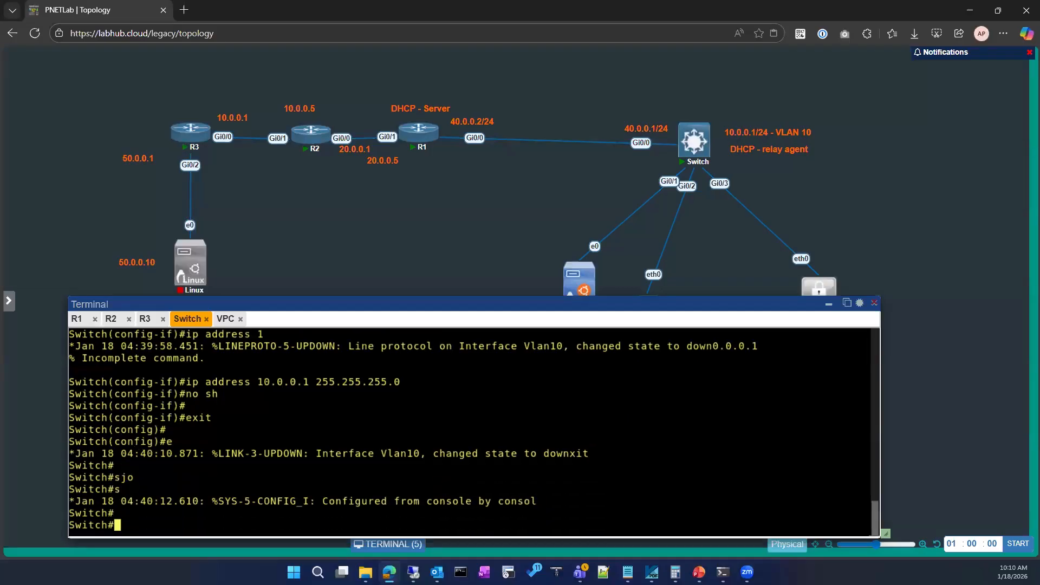
Display the switch's running configuration for interface VLAN 10.
text(sho)
key(Tab)
text(run)
key(Tab)
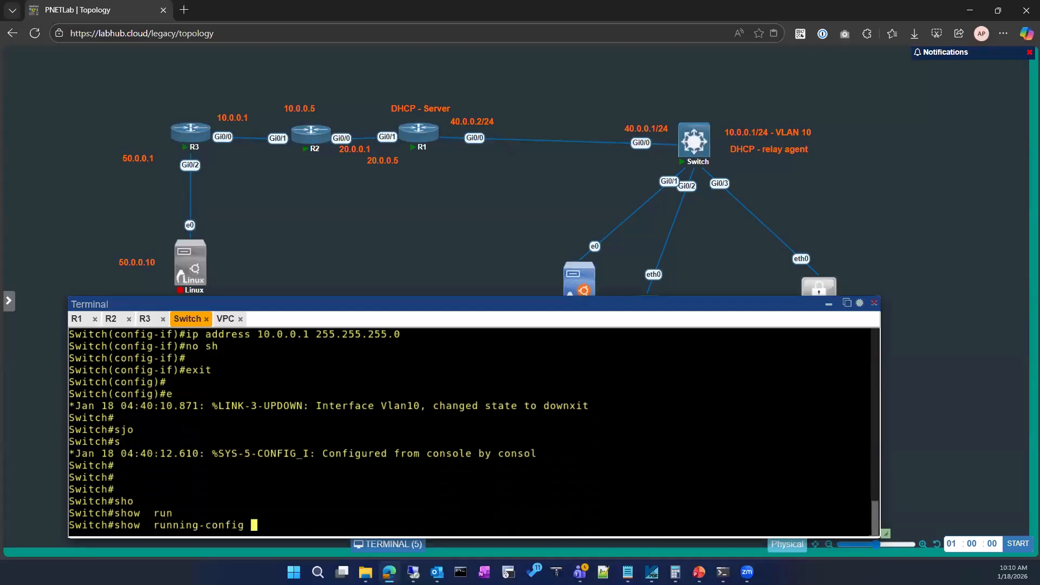
text(int)
key(Tab)
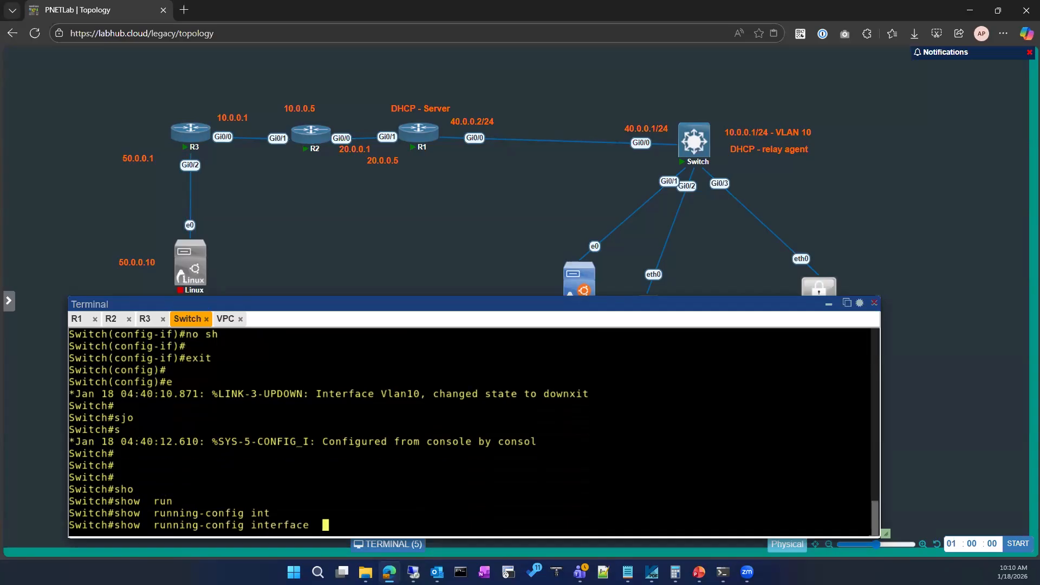
text(vl)
key(Tab)
text(10)
key(Return)
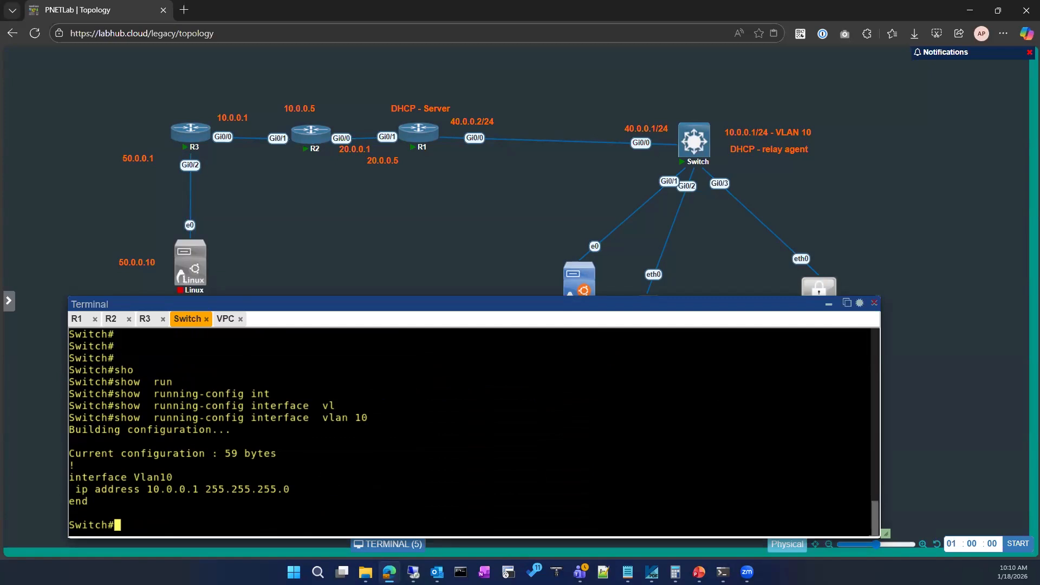
Re-enter the switch's configuration mode and select interface VLAN 10.
text(conf)
key(Tab)
key(Return)
key(Return)
key(Return)
text(int)
key(Tab)
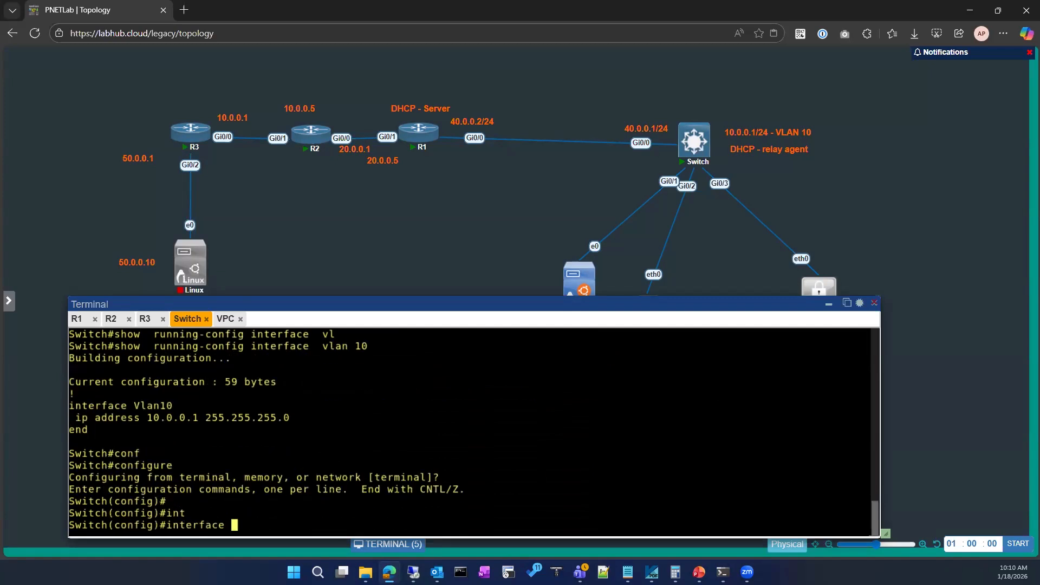
text(vl)
key(Tab)
text(10)
key(Return)
Set the VLAN 10 interface's IP helper address to the DHCP server at 40.0.0.2.
text(ip help)
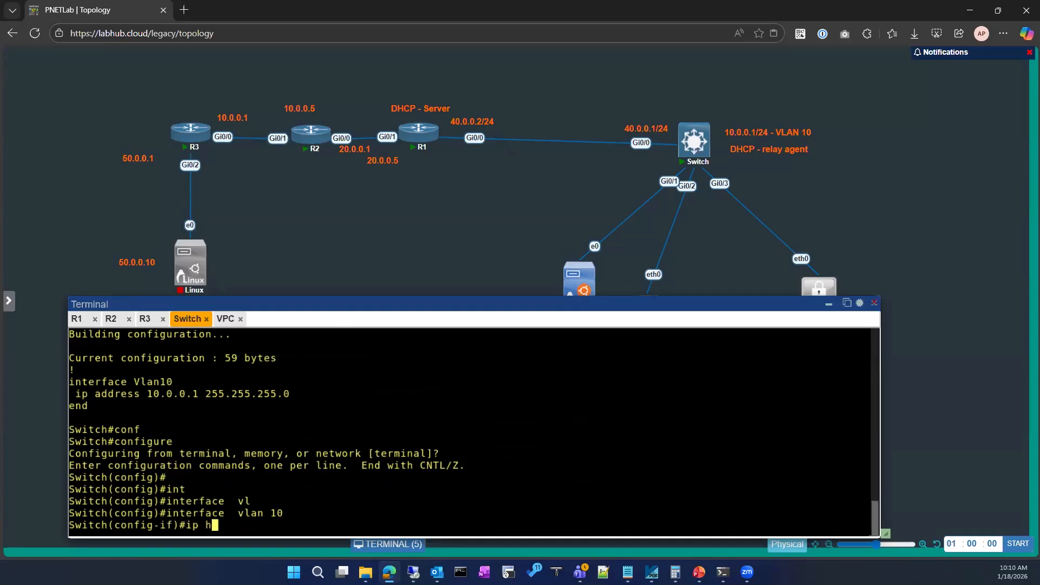
key(Tab)
text(?)
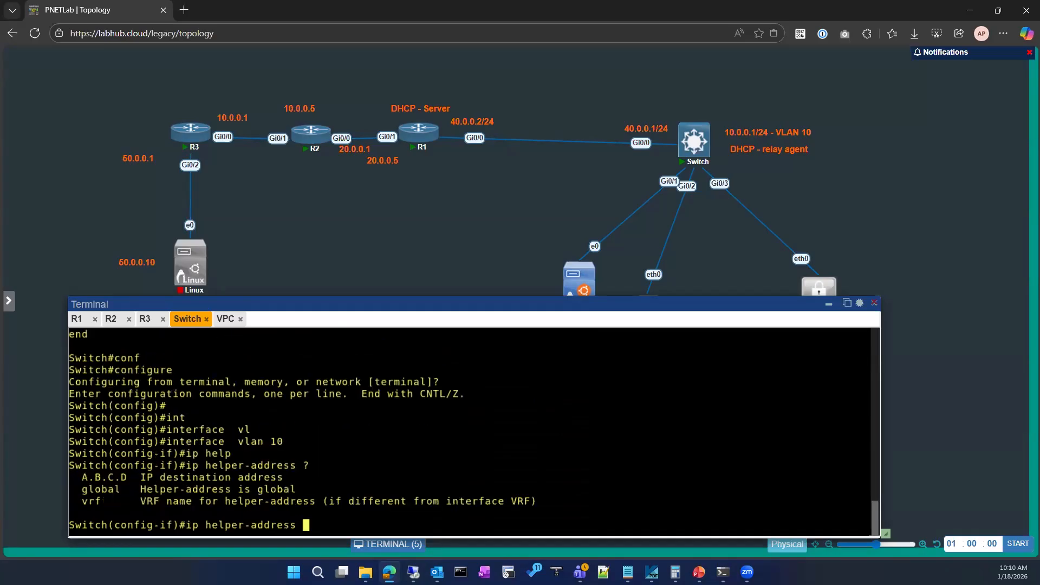
text(40.0.0.2)
key(Return)
Leave the interface and global configuration modes on the switch.
text(exit)
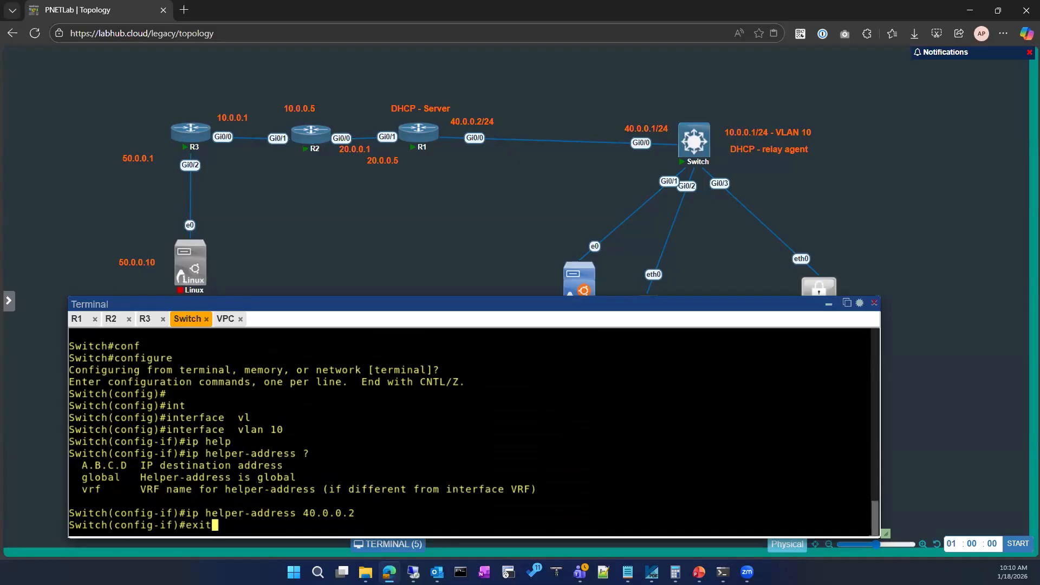
key(Return)
key(Return)
text(exot)
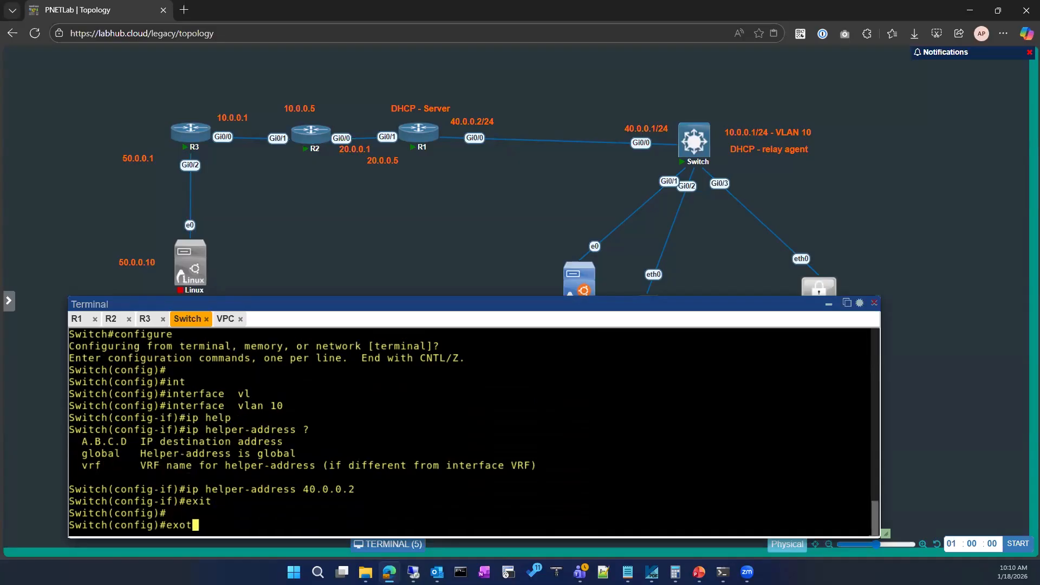
key(Return)
text(exit)
key(Return)
text(co)
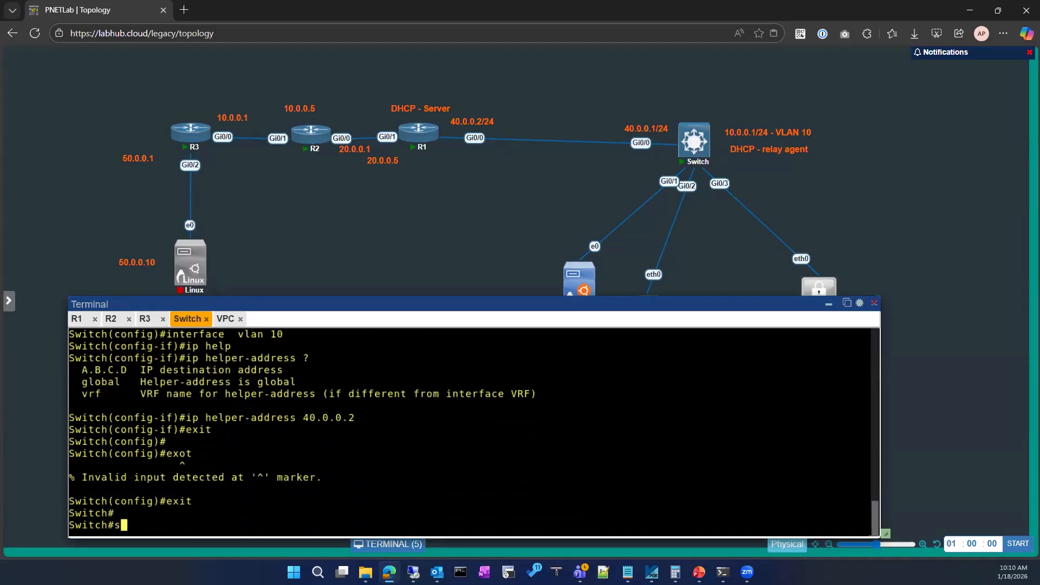
key(BackSpace)
key(BackSpace)
key(Return)
key(Return)
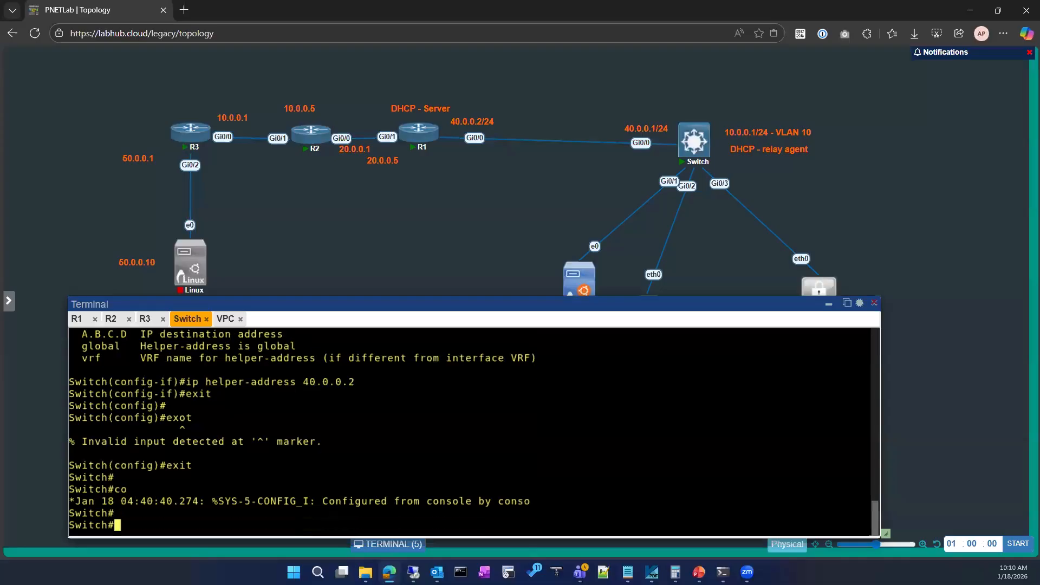
Enter global configuration mode on the switch again.
text(conf)
key(Tab)
key(Return)
key(Return)
key(Return)
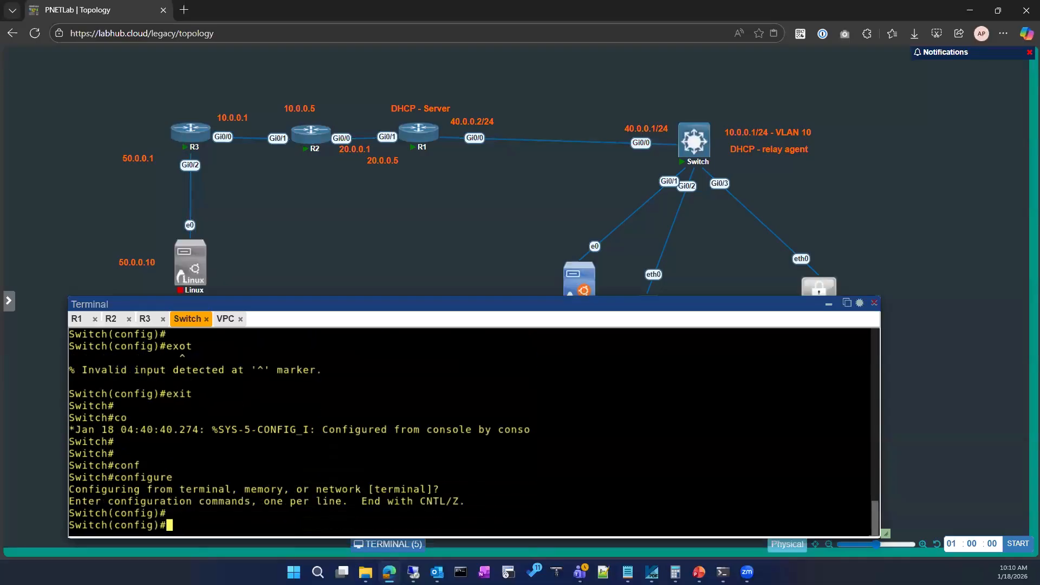
text(gi)
key(Tab)
text(0/1)
key(Return)
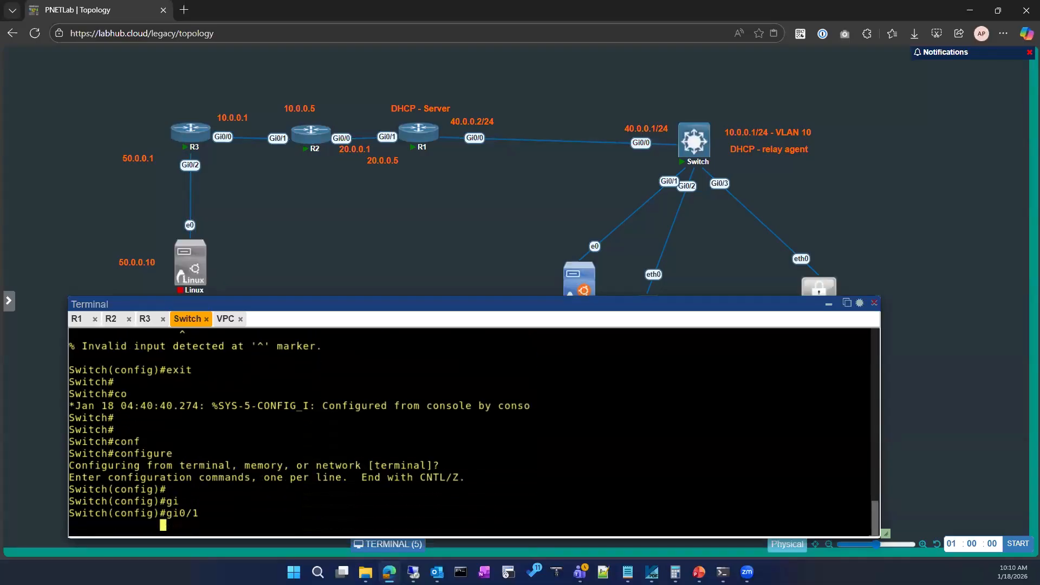
text(swi)
key(BackSpace)
key(BackSpace)
key(BackSpace)
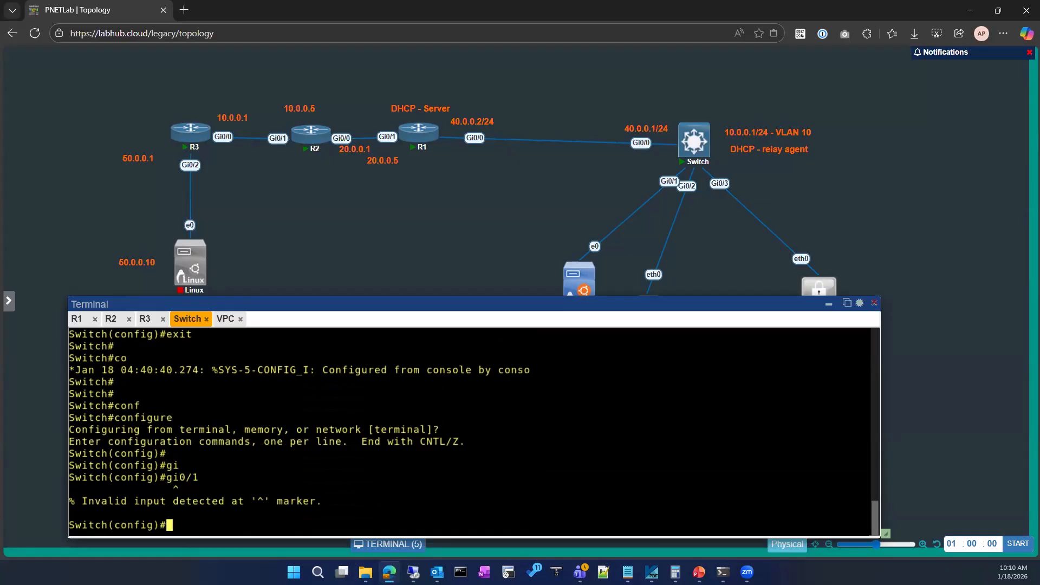
Open the switch's GigabitEthernet 0/1 interface for configuration.
text(interface  g)
key(Tab)
text(g)
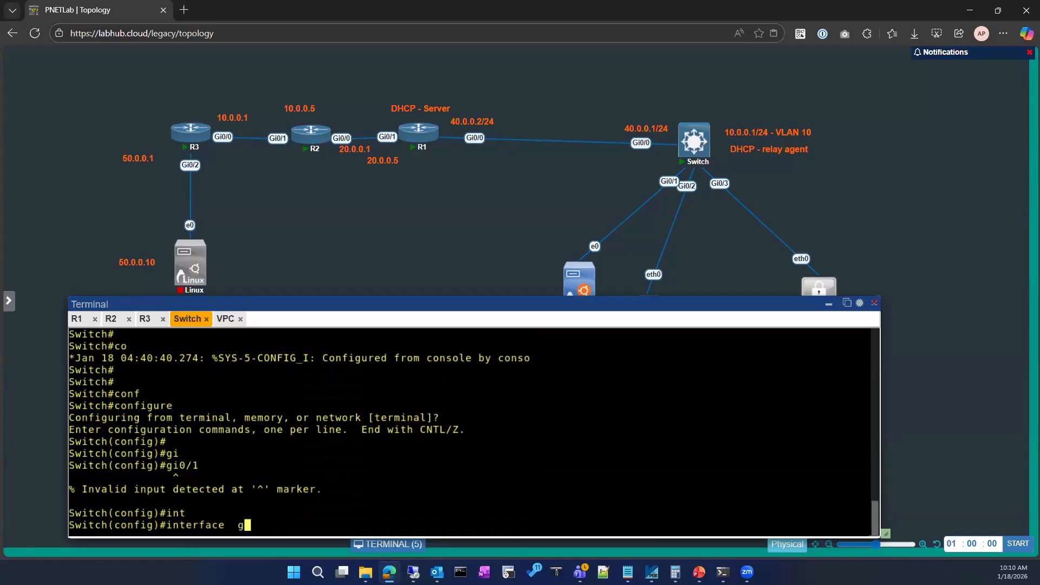
text(igabitEthernet 0)
key(Tab)
text(0/1)
key(Return)
Assign the GigabitEthernet 0/1 port to access VLAN 10 and exit its interface configuration.
text(sw)
key(Tab)
text(ac)
key(Tab)
text(vl)
key(Tab)
text(10)
key(Return)
text(exo)
key(BackSpace)
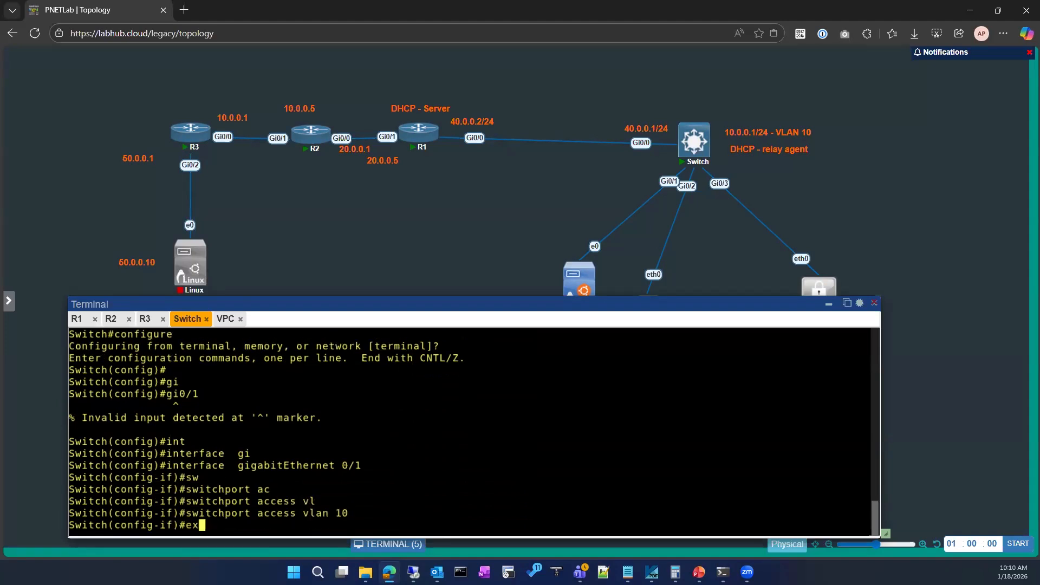
text(it)
key(Return)
key(Return)
Enable interface VLAN 10 with no shutdown and return to global configuration mode.
text(int)
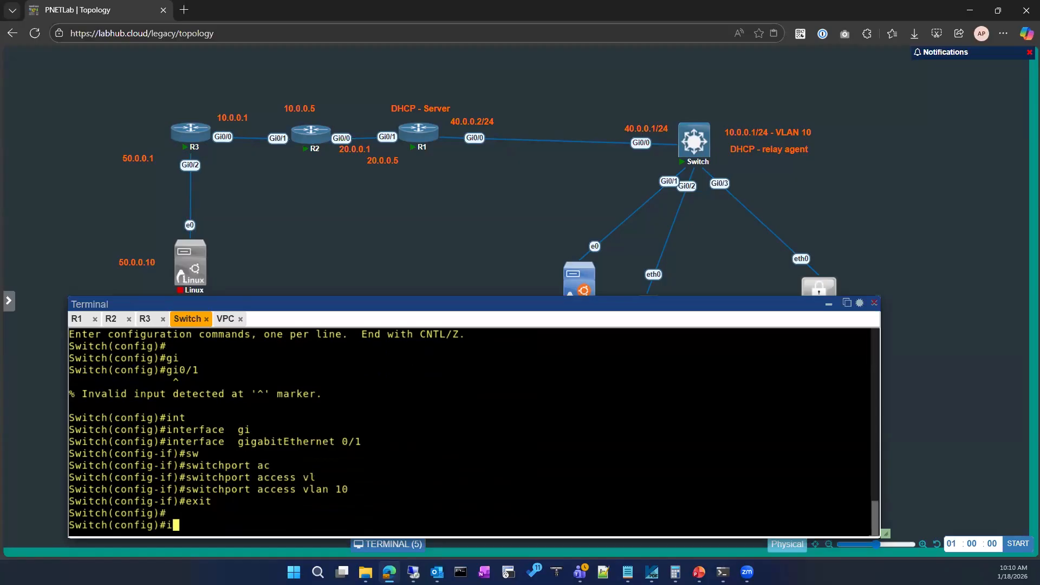
key(Tab)
text(vl)
key(Tab)
text(10)
key(Return)
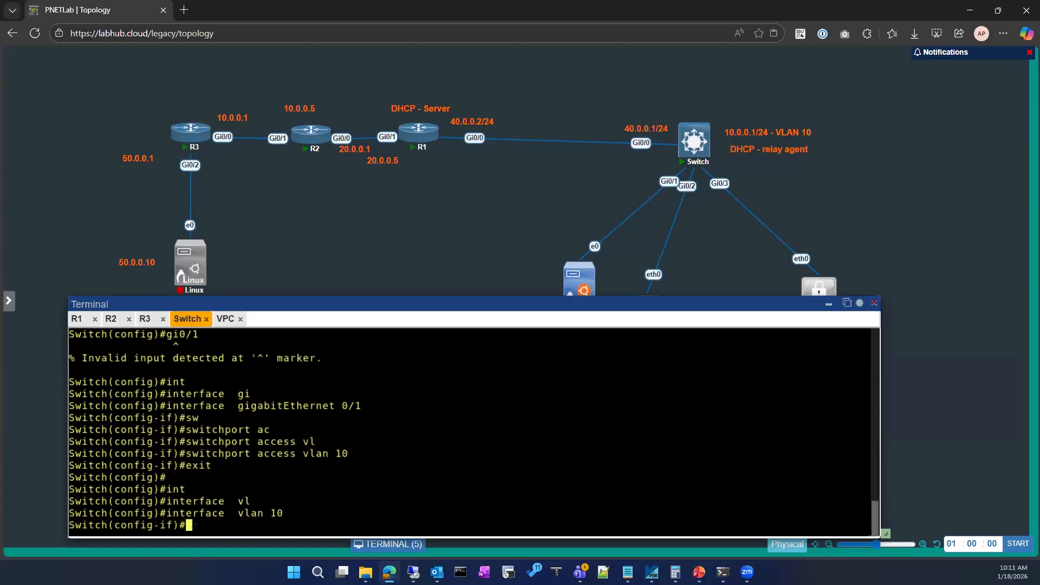
text(no sh)
key(Return)
key(Return)
text(exit)
Leave global configuration mode on the switch and show the brief IP interface summary.
key(Return)
key(Return)
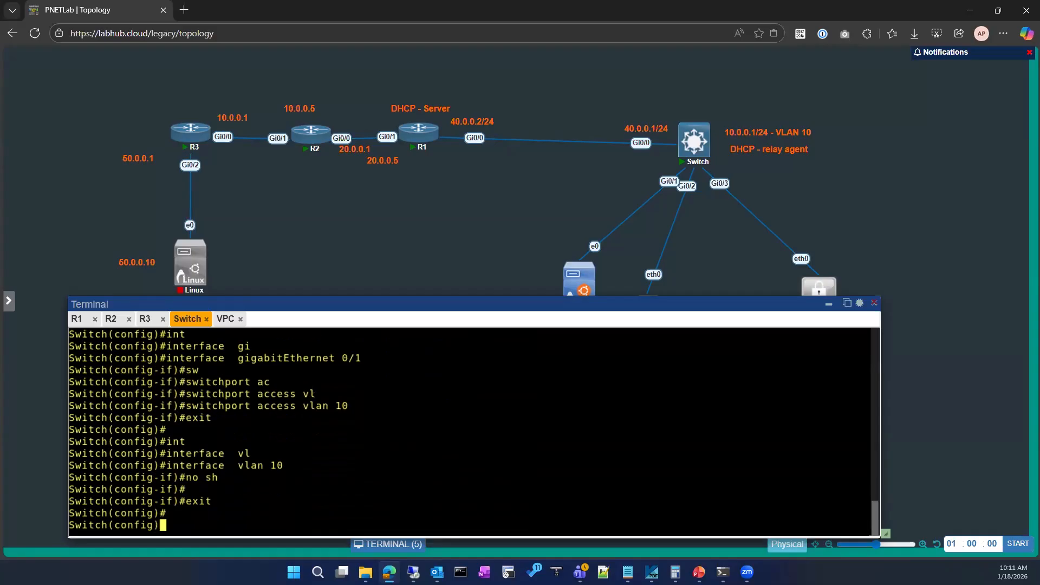
text(exit)
key(Return)
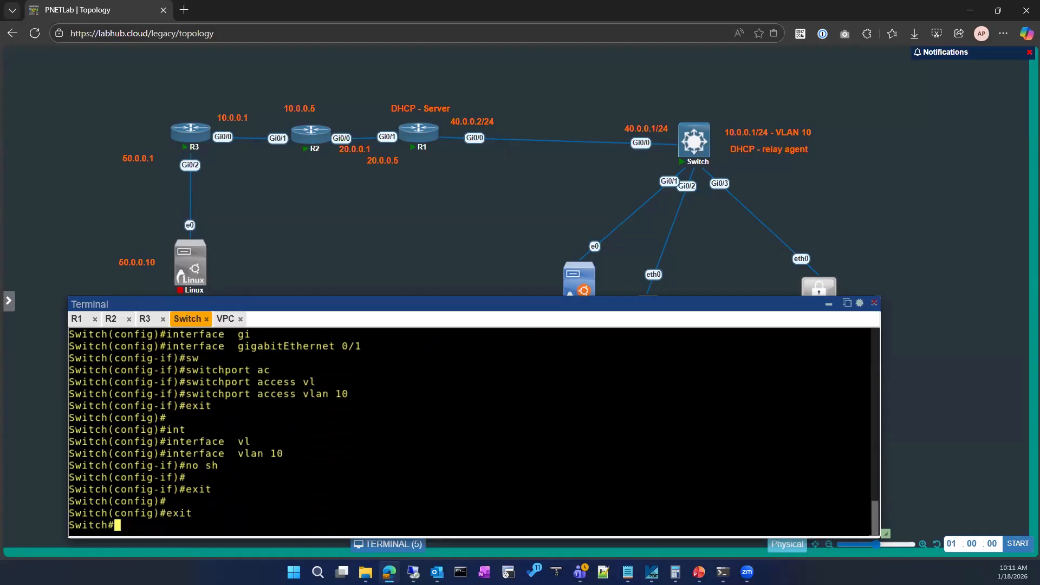
text(sh)
key(Tab)
text(ip in)
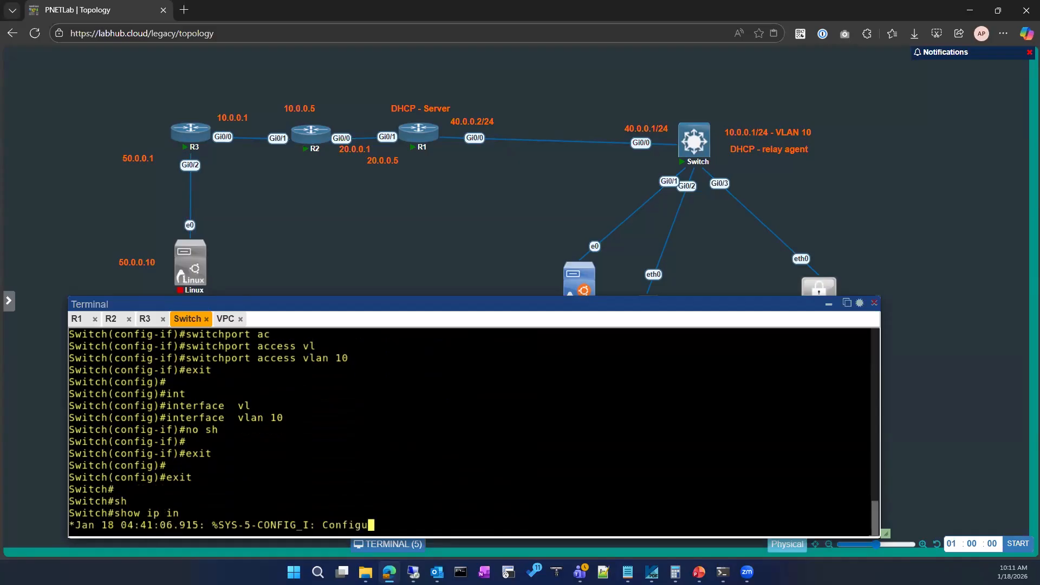
key(Tab)
text(b)
key(Tab)
key(Return)
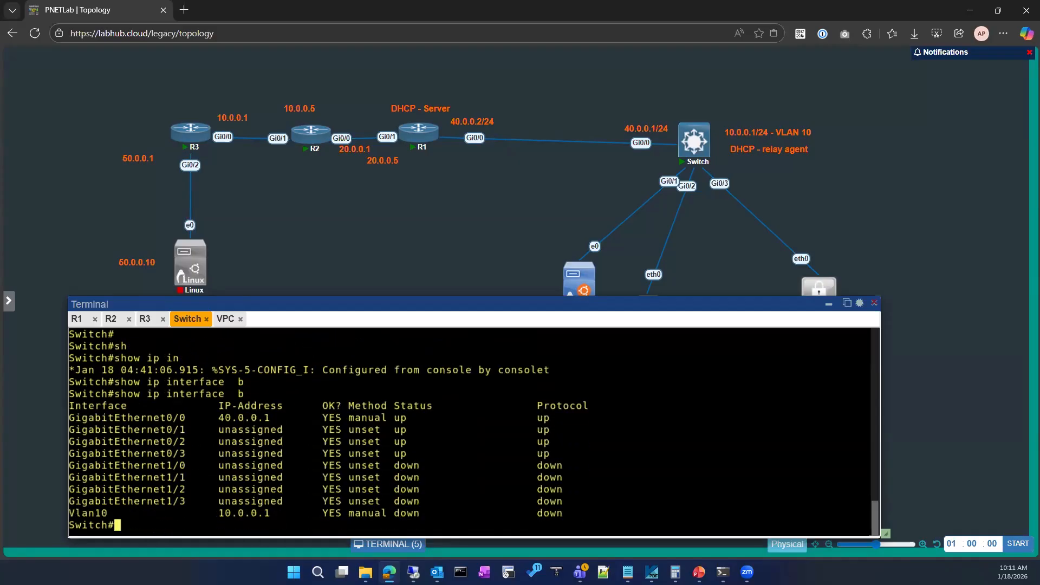
Show the switch's running configuration for interface VLAN 10.
key(Return)
key(Return)
text(sh run)
key(Tab)
text(in)
key(Tab)
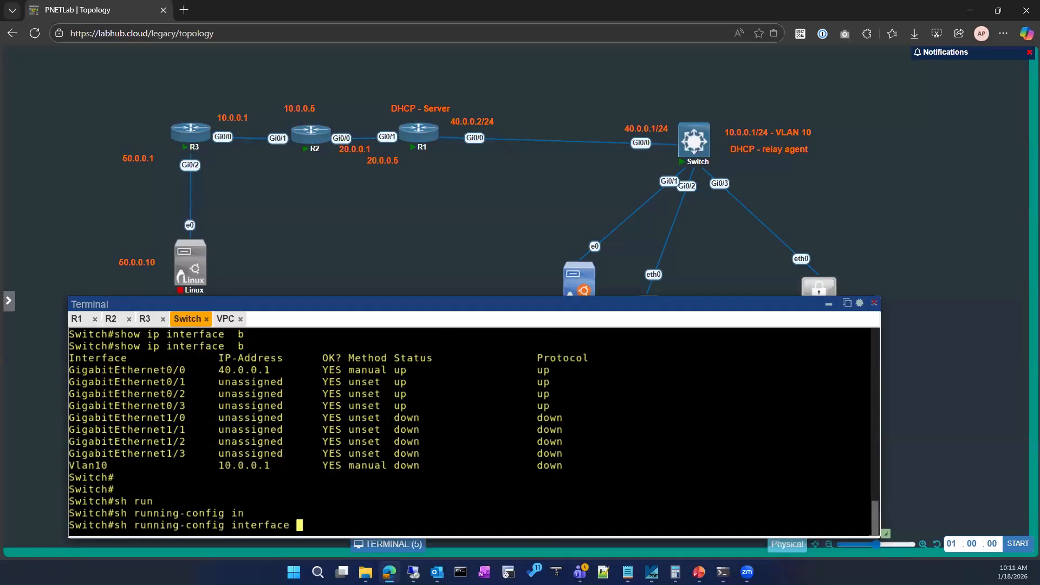
text(vl)
key(Tab)
text(10)
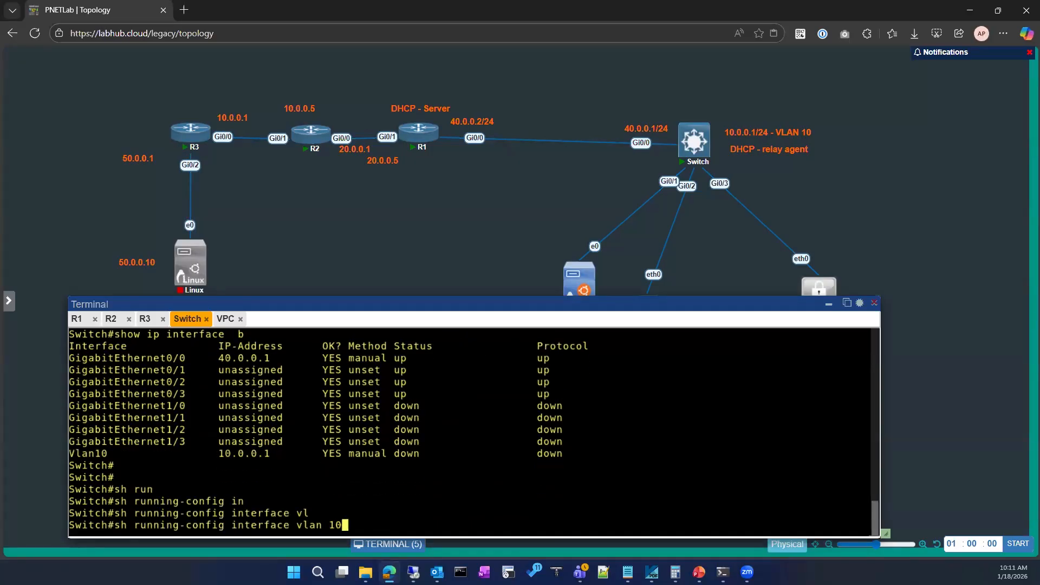
key(Return)
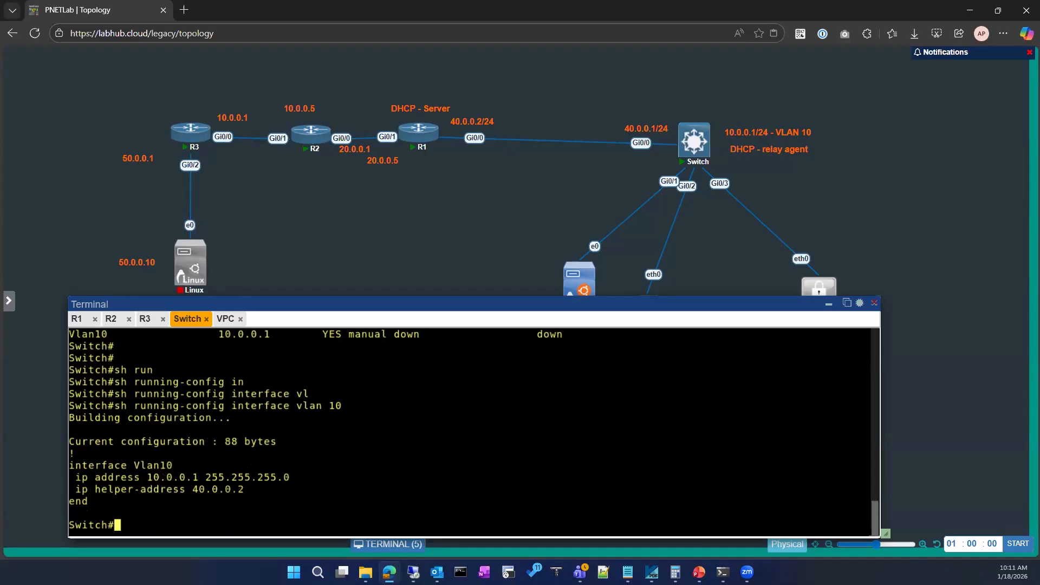
Enter global configuration mode on the switch and open interface VLAN 10 for configuration.
text(conf)
key(Tab)
key(Return)
text(int)
key(Tab)
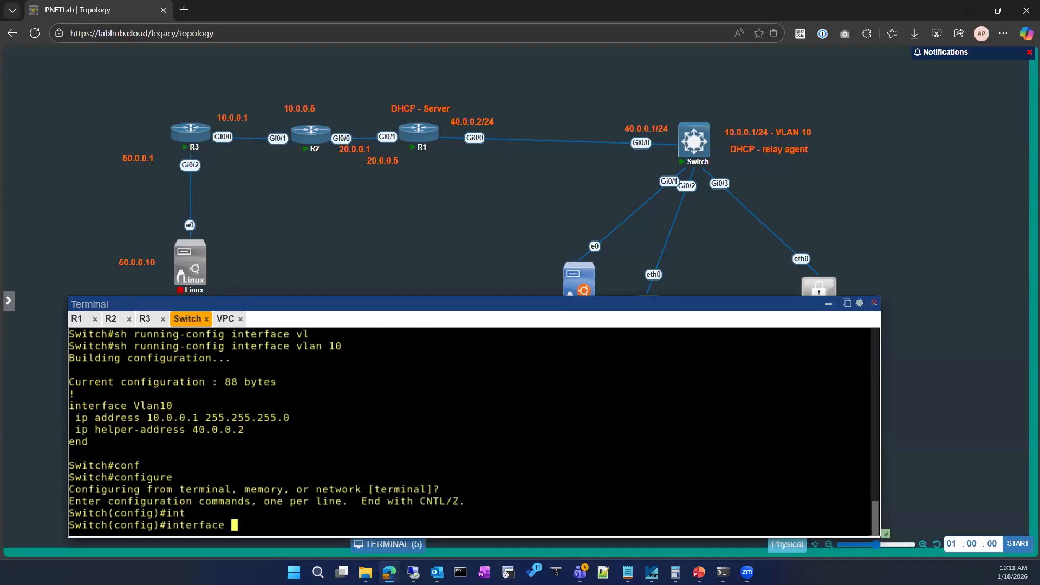
text(vl)
key(Tab)
text(10)
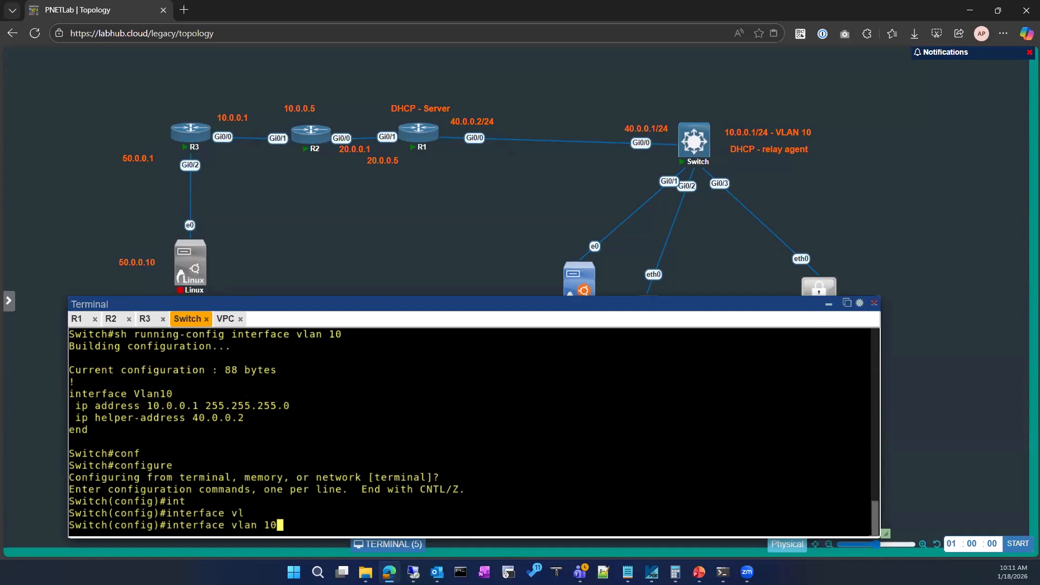
key(Return)
Enable interface VLAN 10 with no shutdown and exit back to privileged mode.
text(no sh)
key(Return)
key(Return)
text(exirt)
key(Return)
text(exit)
key(Return)
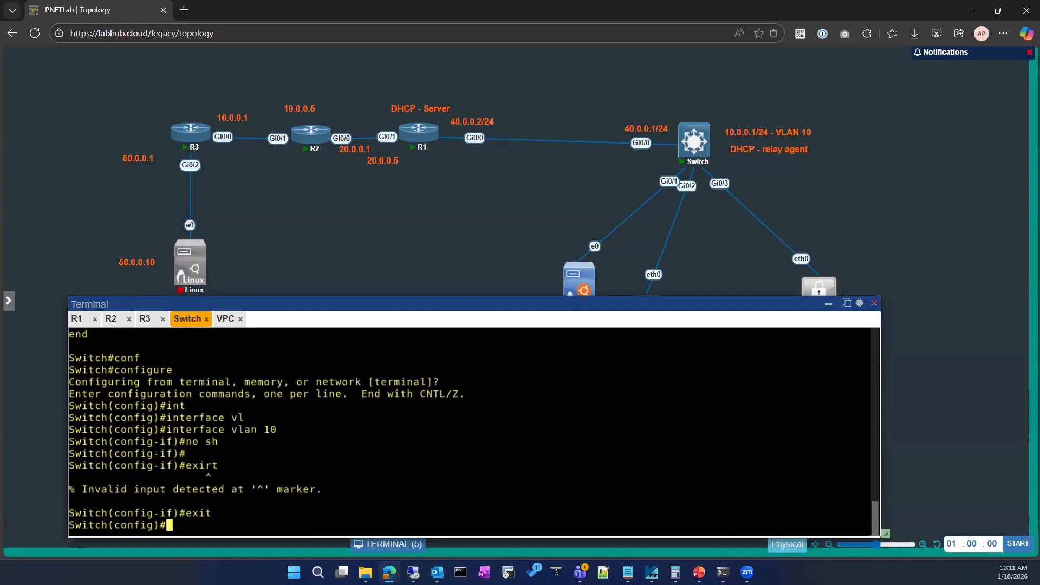
key(Return)
text(sjo)
key(Return)
text(exi)
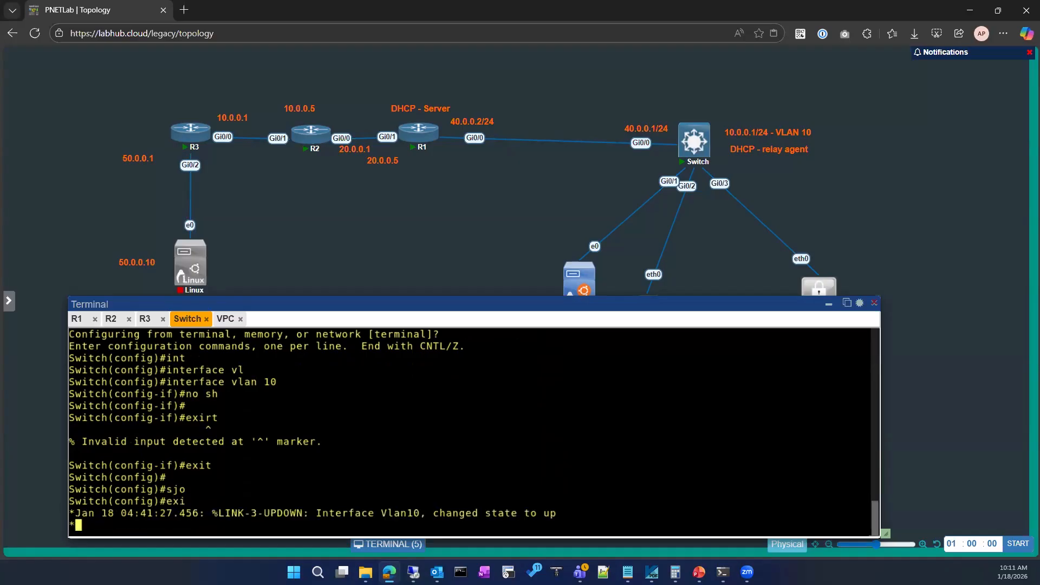
key(Return)
Show the switch's VLAN table and examine which ports are assigned to VLAN 10.
key(Return)
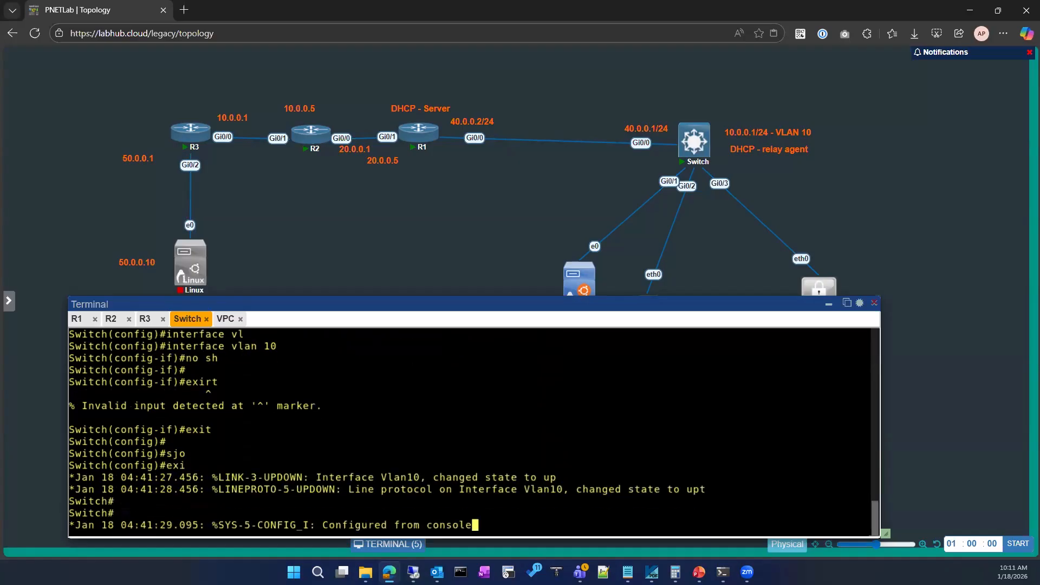
text(show  vl)
key(Tab)
key(Return)
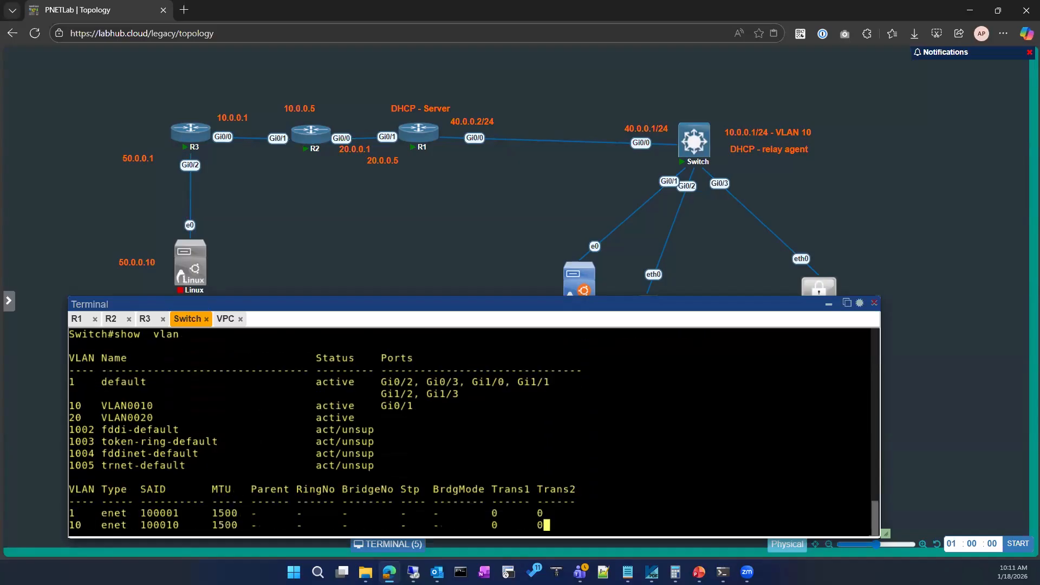
scroll(373, 480, up, 2)
drag(421, 425, 381, 416)
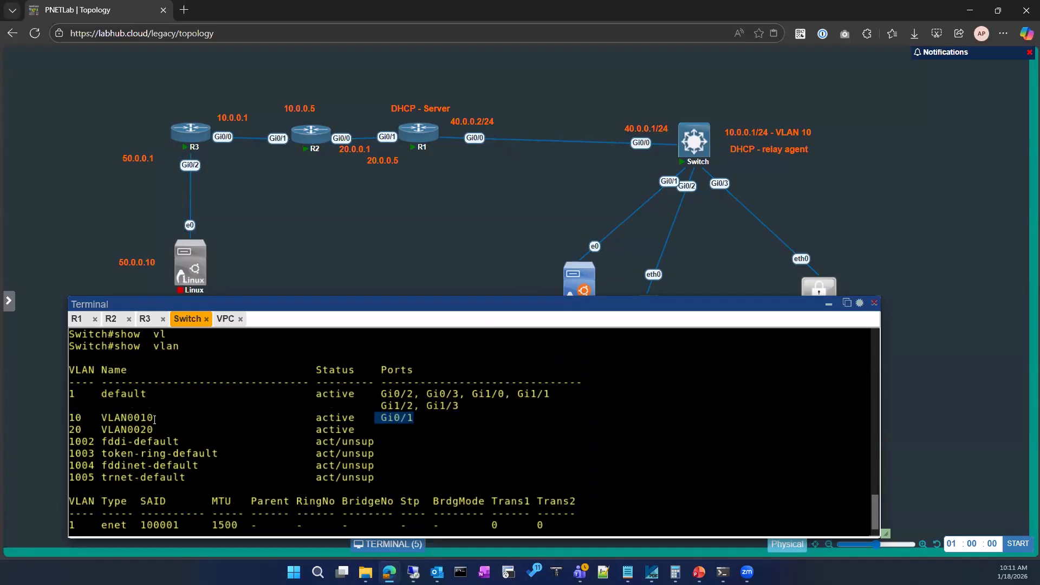
Show the switch's brief IP interface summary again to check the status of VLAN 10.
scroll(472, 431, down, 5)
text(sh ip int)
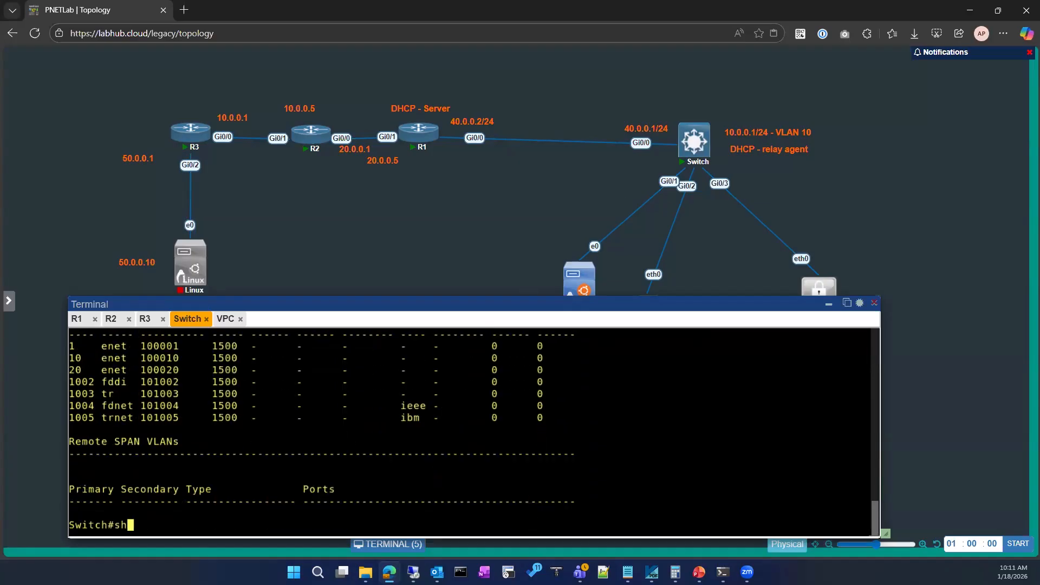
key(Tab)
text(br)
key(Tab)
key(Return)
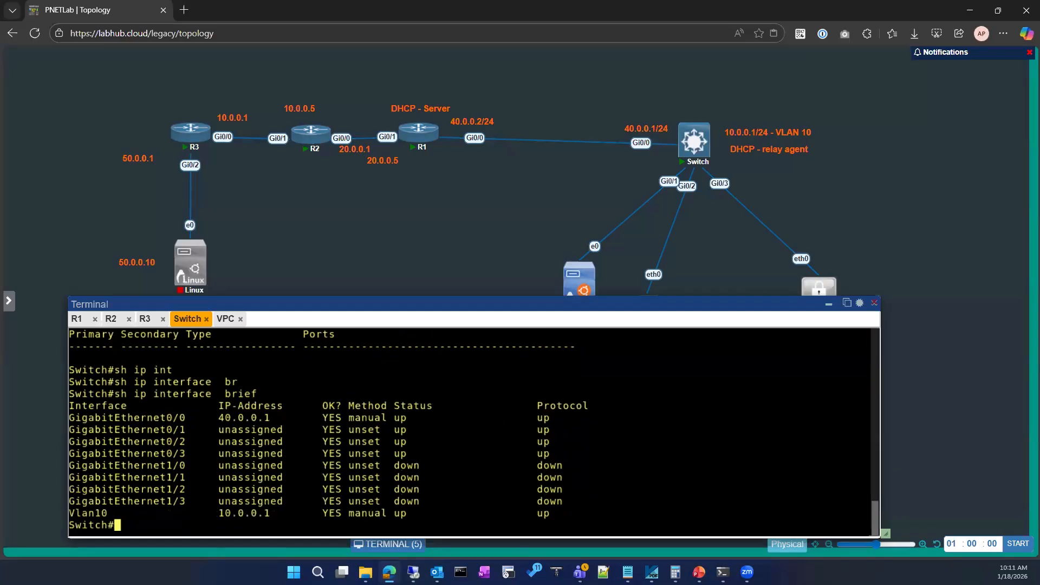
Try to reconnect the VPC console and move the terminal window into its own browser tab.
click(226, 319)
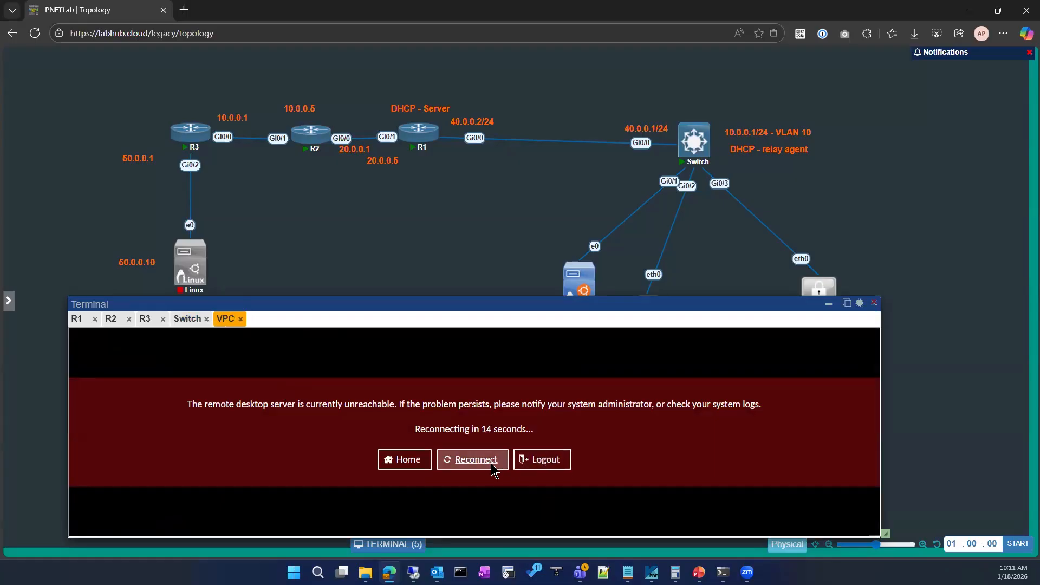
click(457, 460)
click(847, 303)
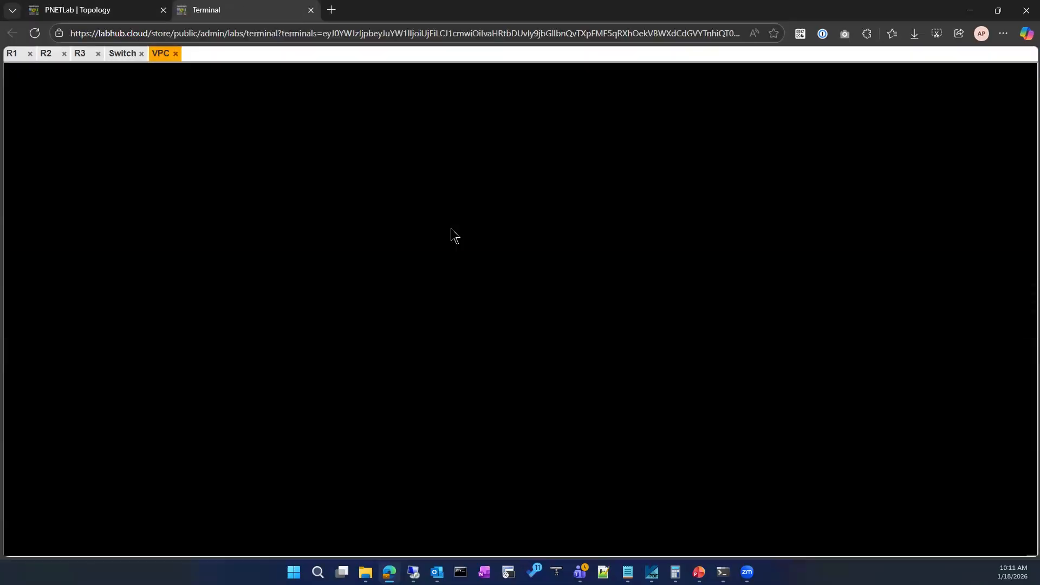
click(514, 342)
click(513, 342)
click(115, 3)
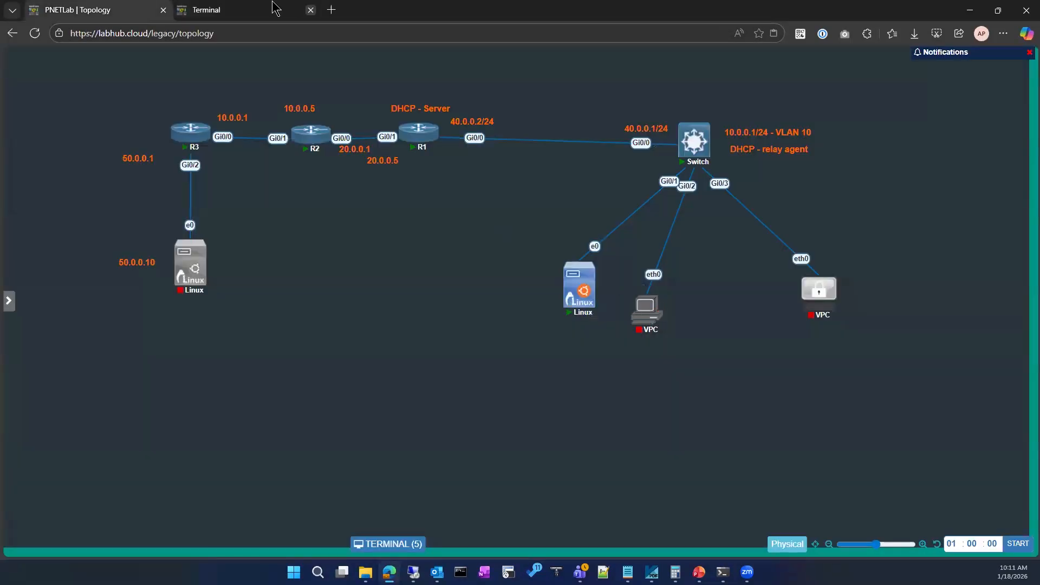
click(255, 3)
click(518, 343)
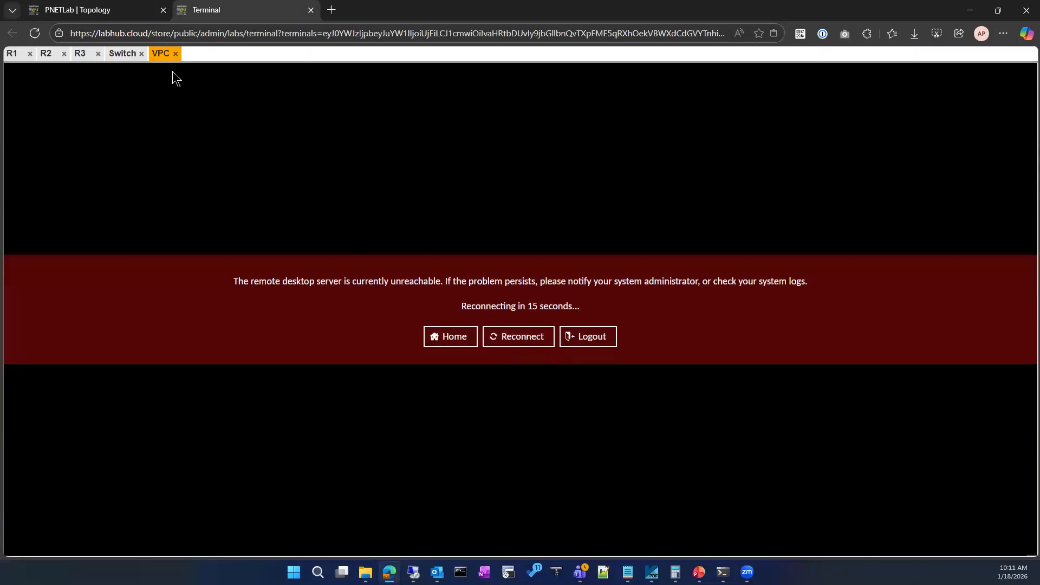
Close the VPC console and open the console of the running Linux client connected to the switch's Gi0/1.
click(176, 53)
click(104, 5)
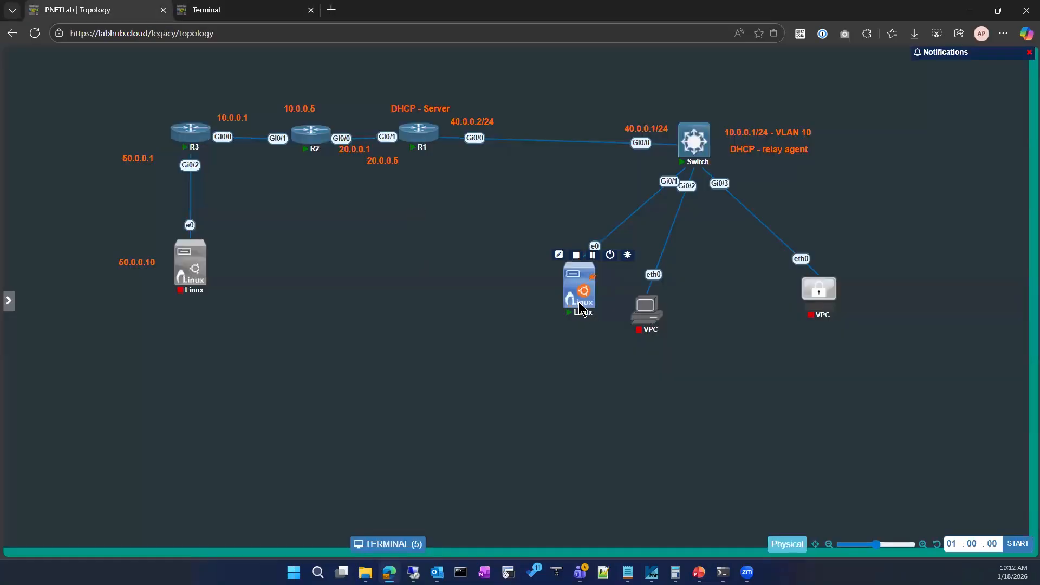
click(578, 302)
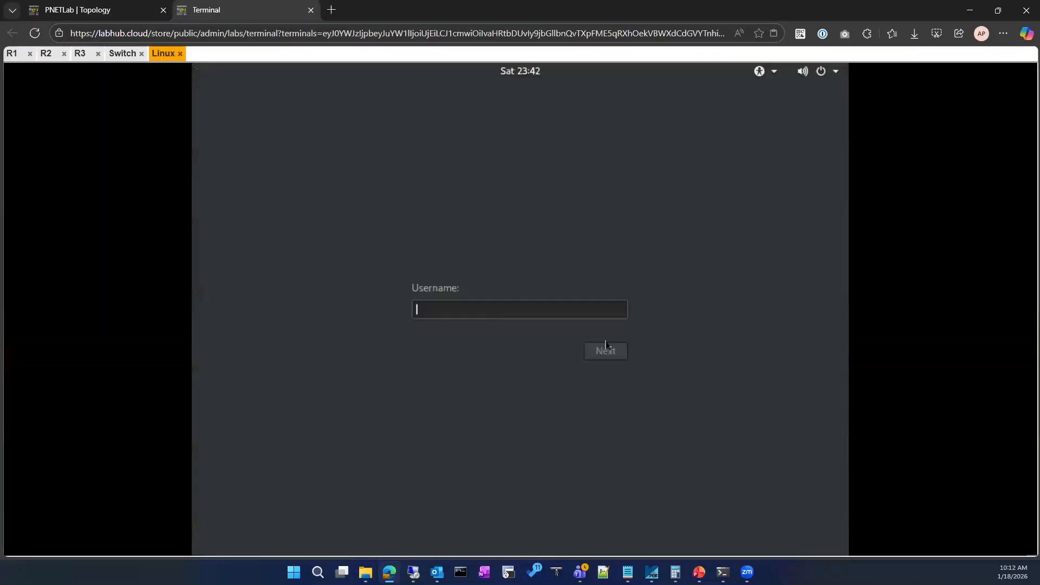
Log in to the Linux client as root with the account password.
text(root)
key(Return)
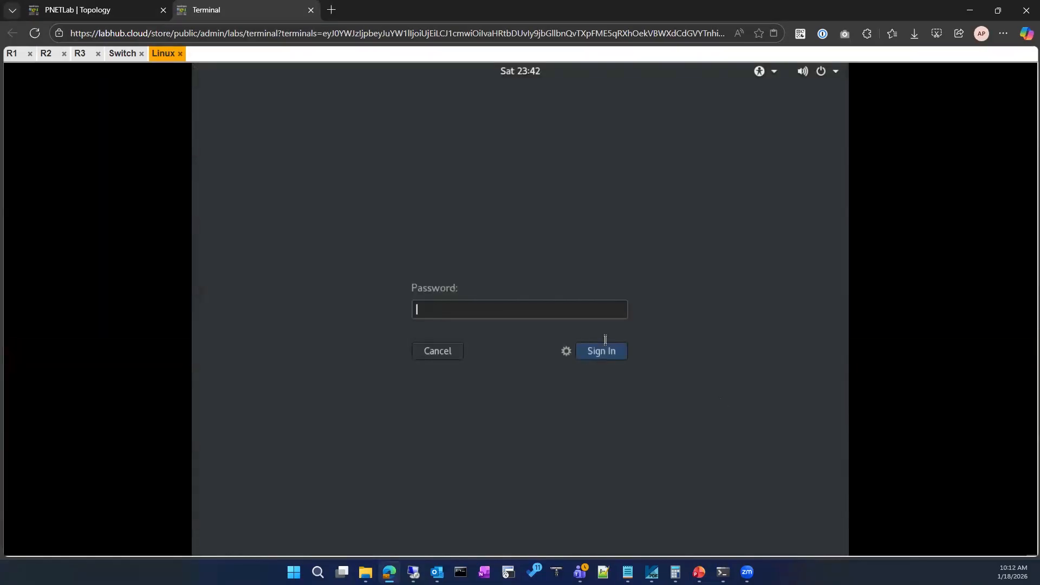
text(123)
key(Return)
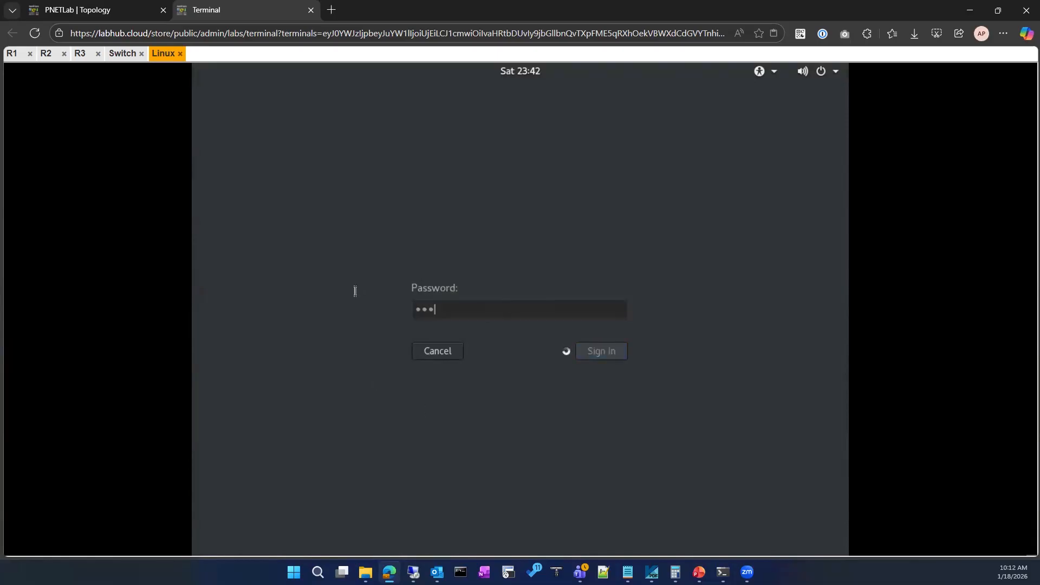
text(1oor)
key(Return)
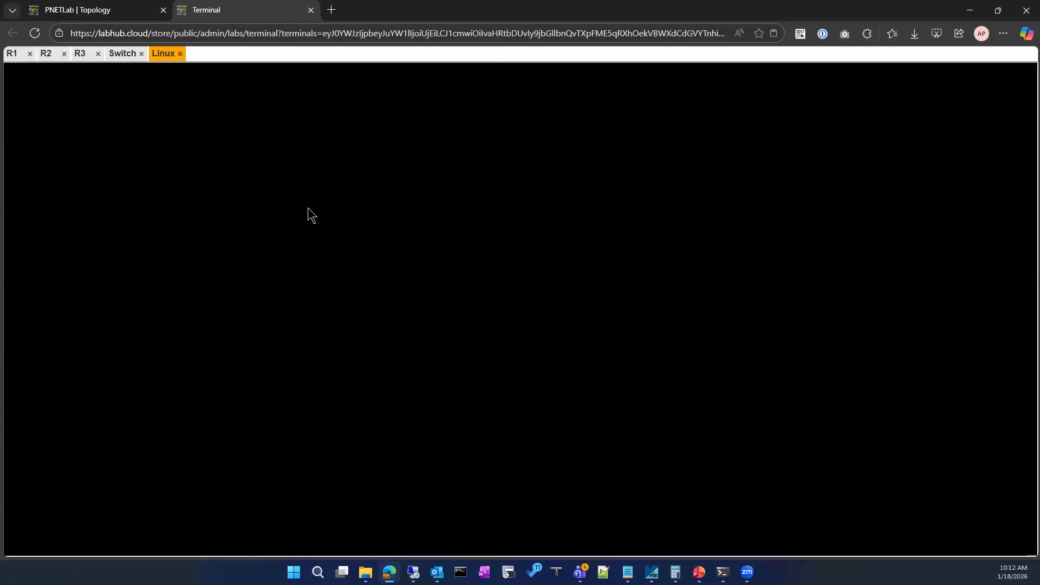
click(103, 5)
click(233, 9)
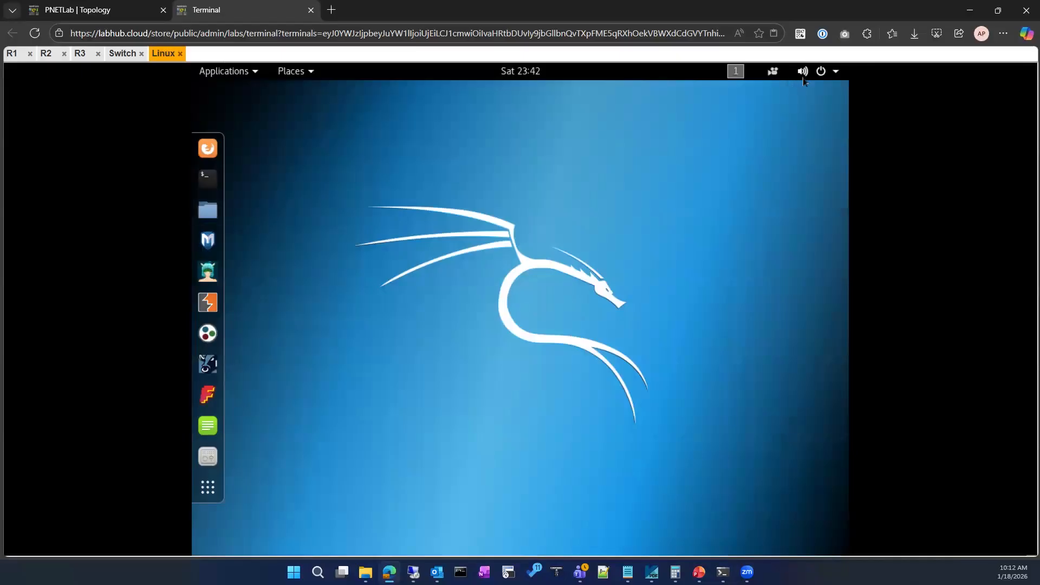
click(734, 72)
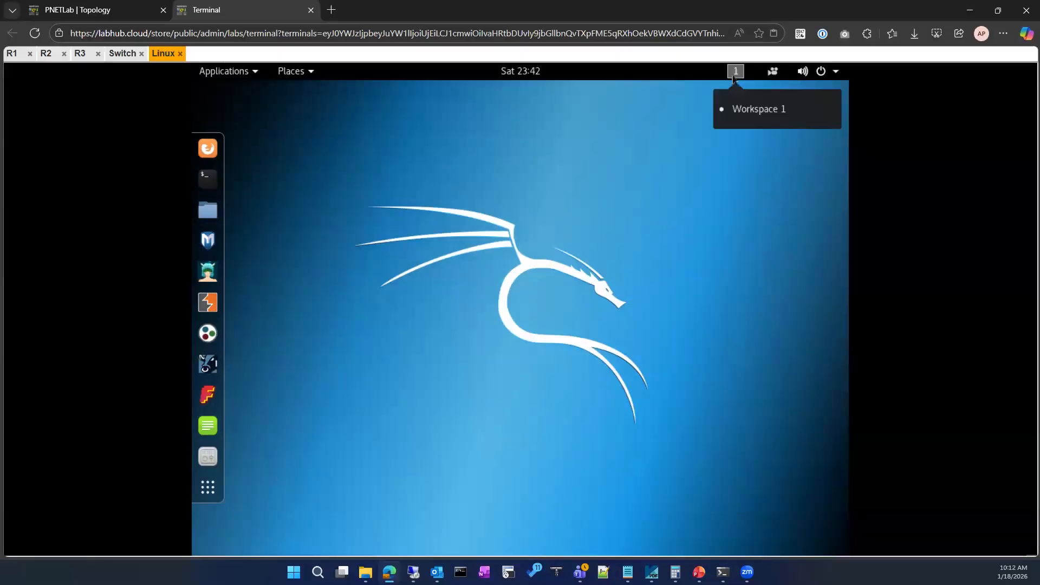
mouse_move(768, 74)
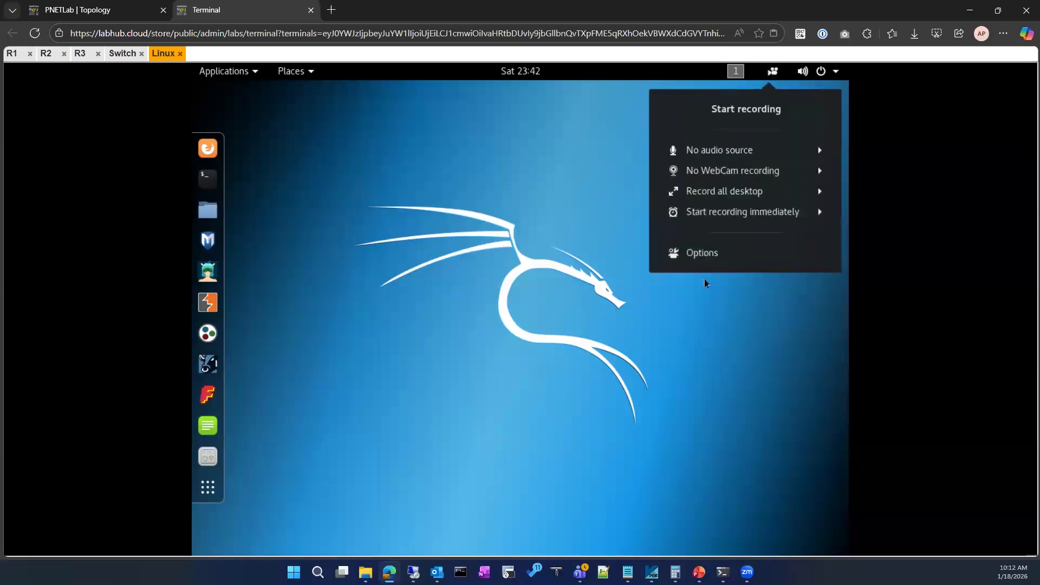
click(773, 71)
click(752, 73)
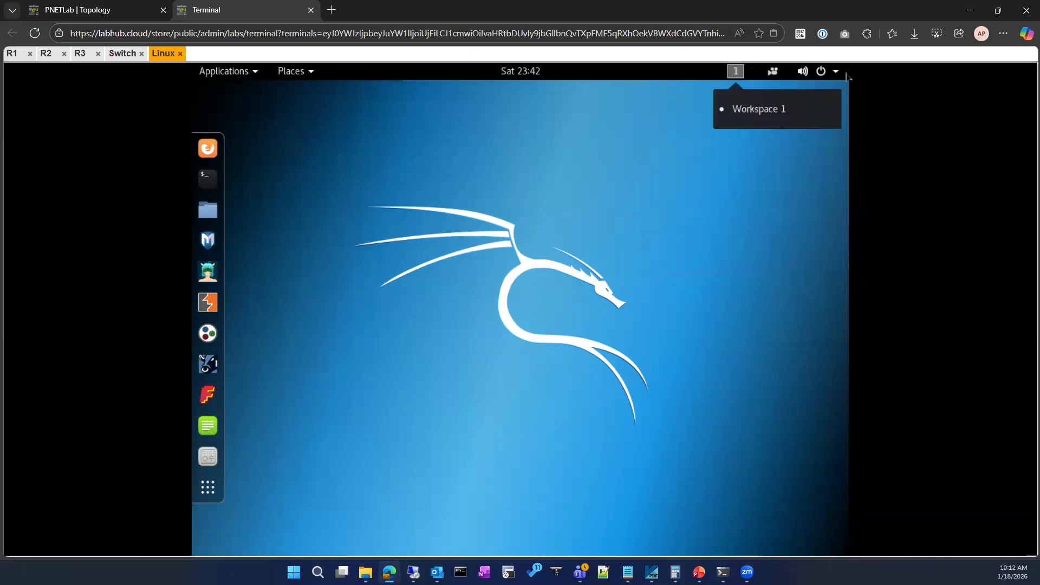
Open the Linux client's wired network settings and turn on the wired connection.
mouse_move(839, 74)
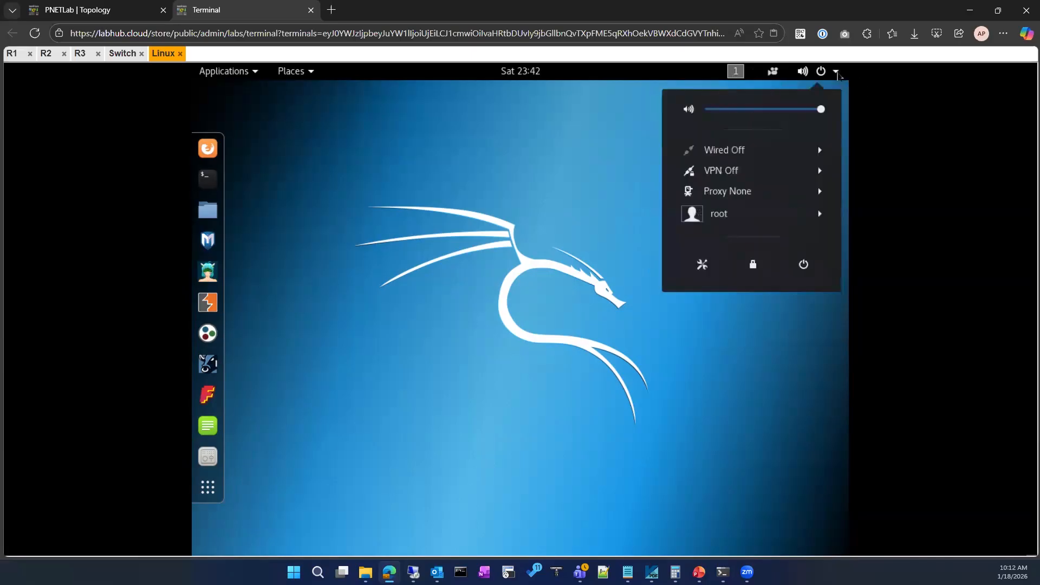
click(747, 152)
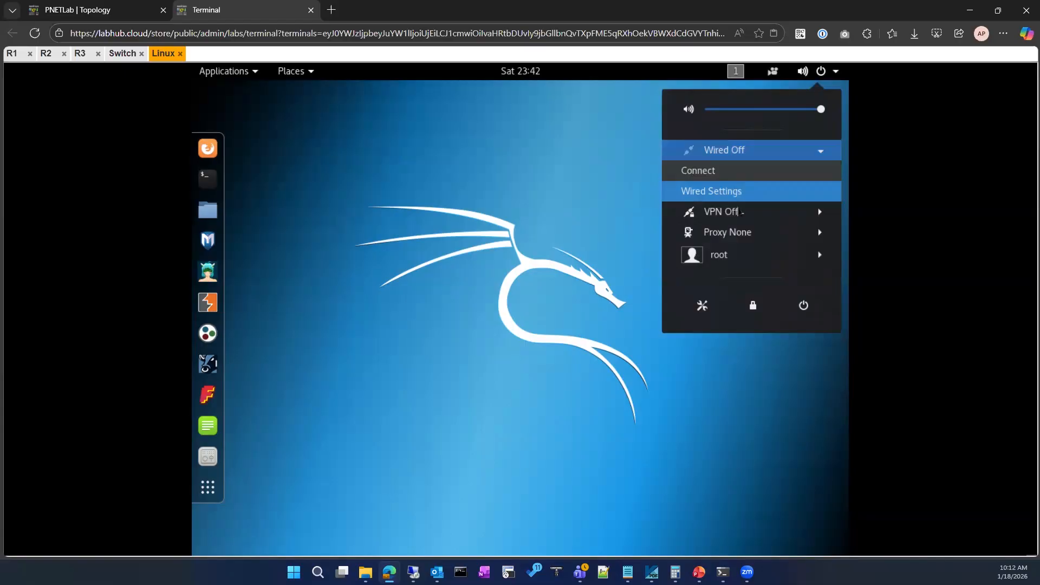
click(712, 191)
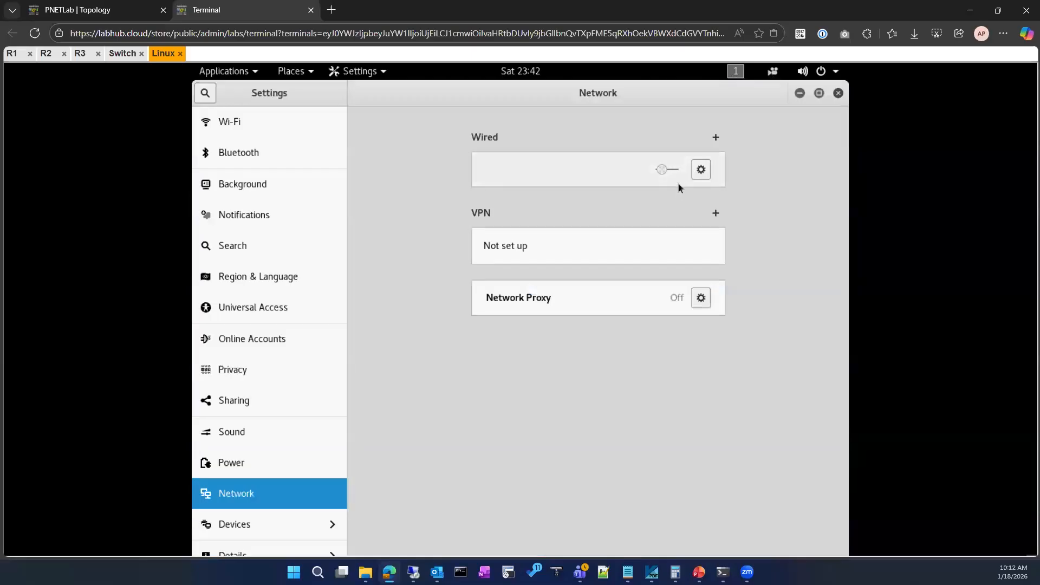
click(661, 170)
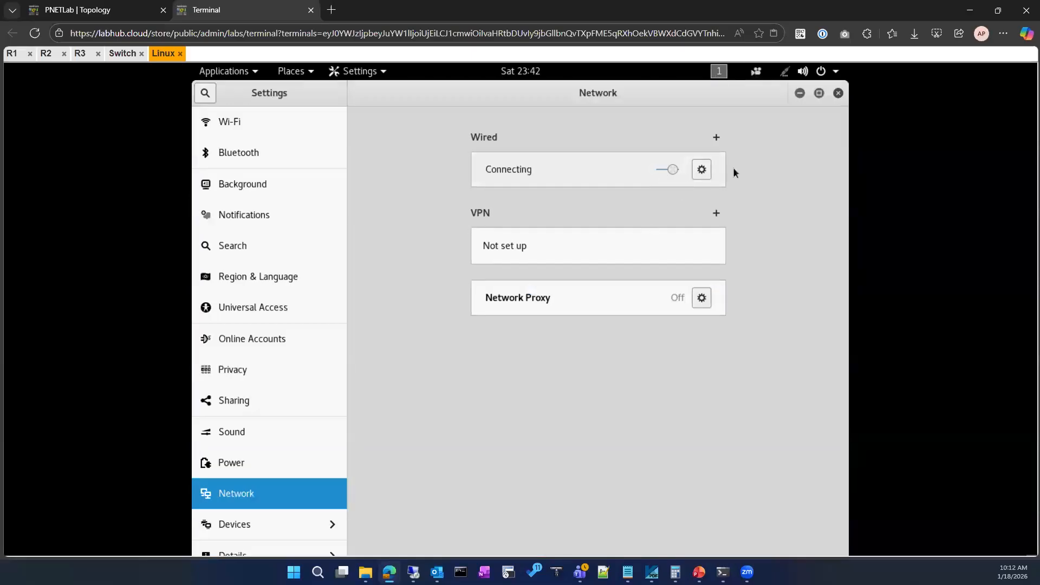
Check that the wired connection's IPv4 method is Automatic (DHCP) and apply the connection settings.
click(702, 171)
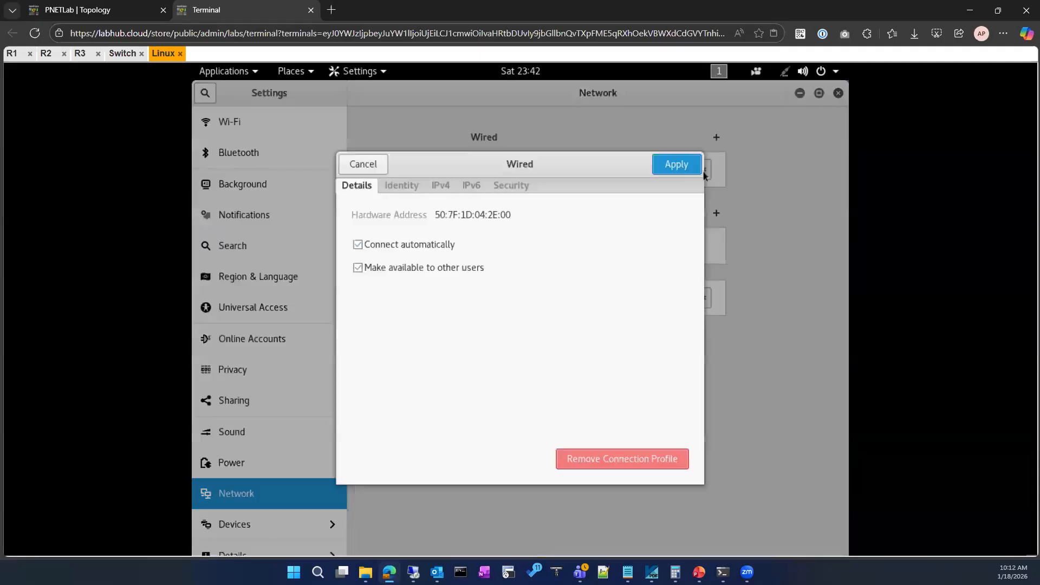
click(441, 188)
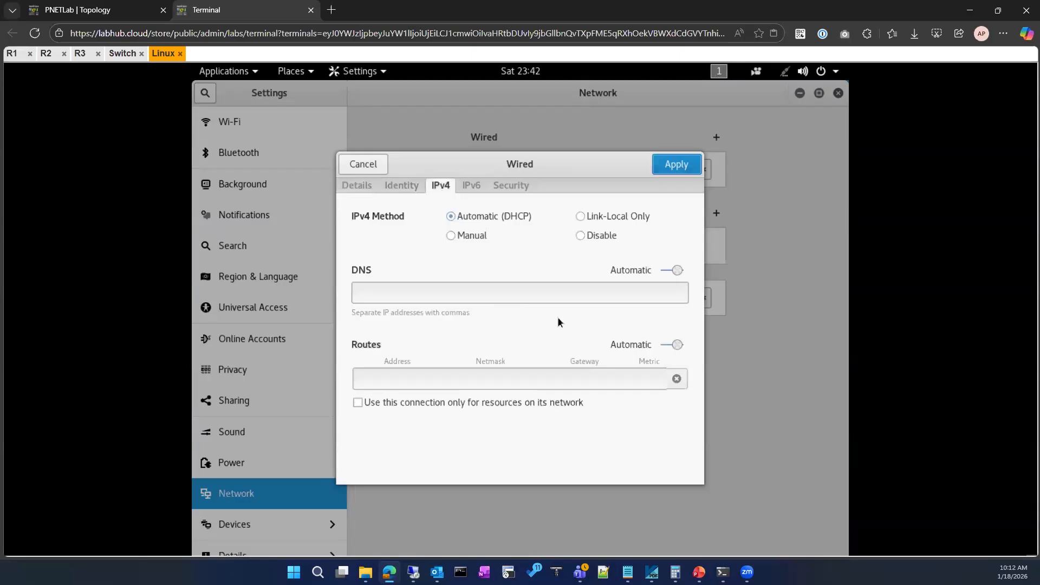
click(686, 165)
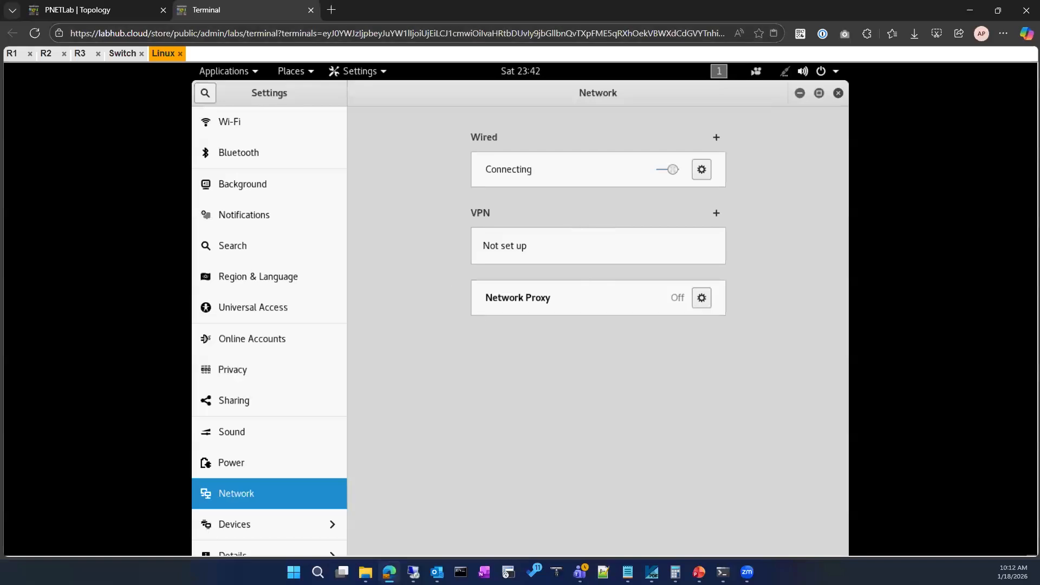
Minimize the network settings, and find Wireshark among the Linux client's applications and add it to the favorites.
click(799, 95)
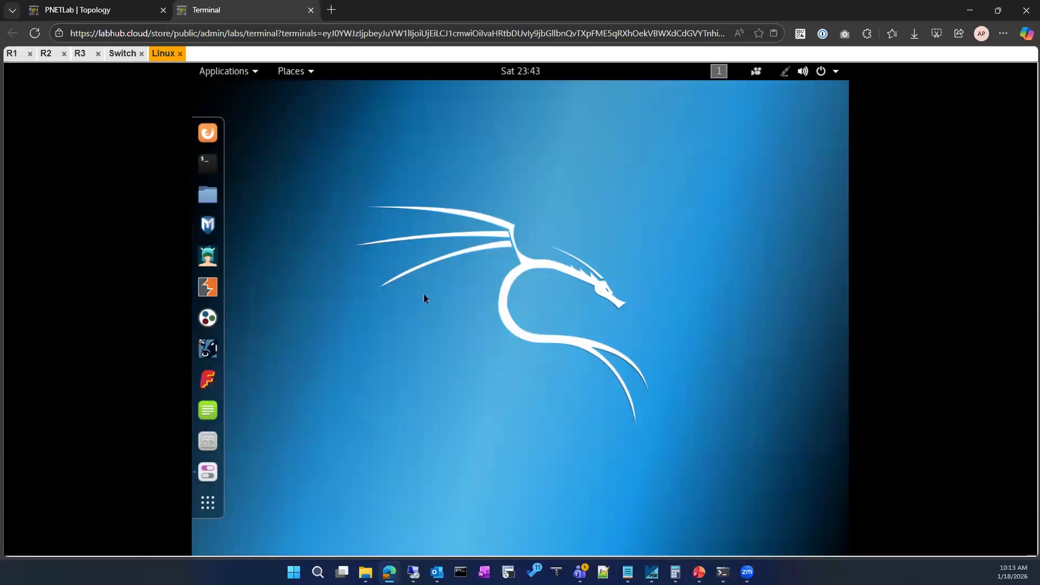
click(208, 503)
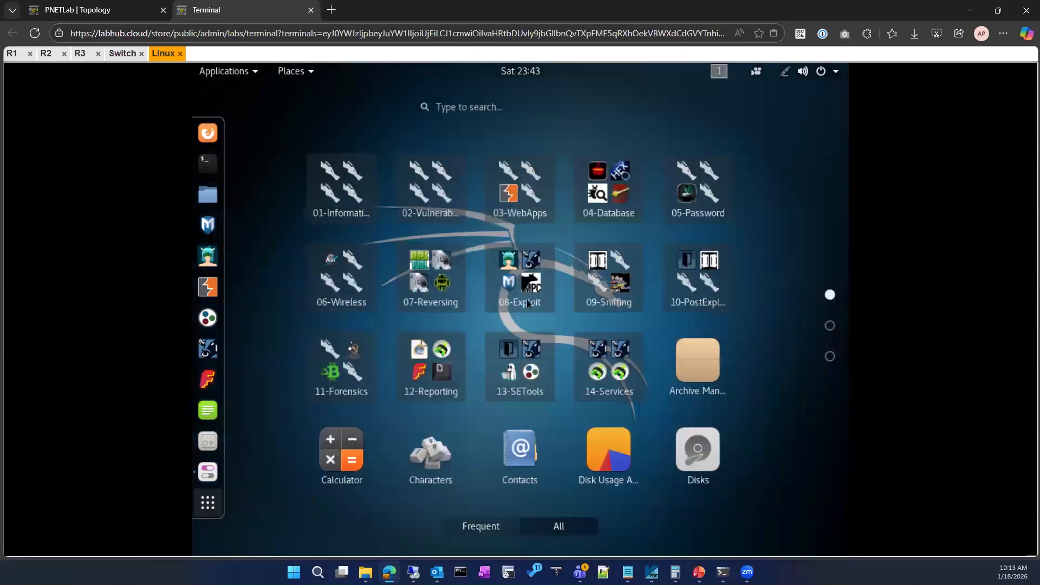
click(503, 109)
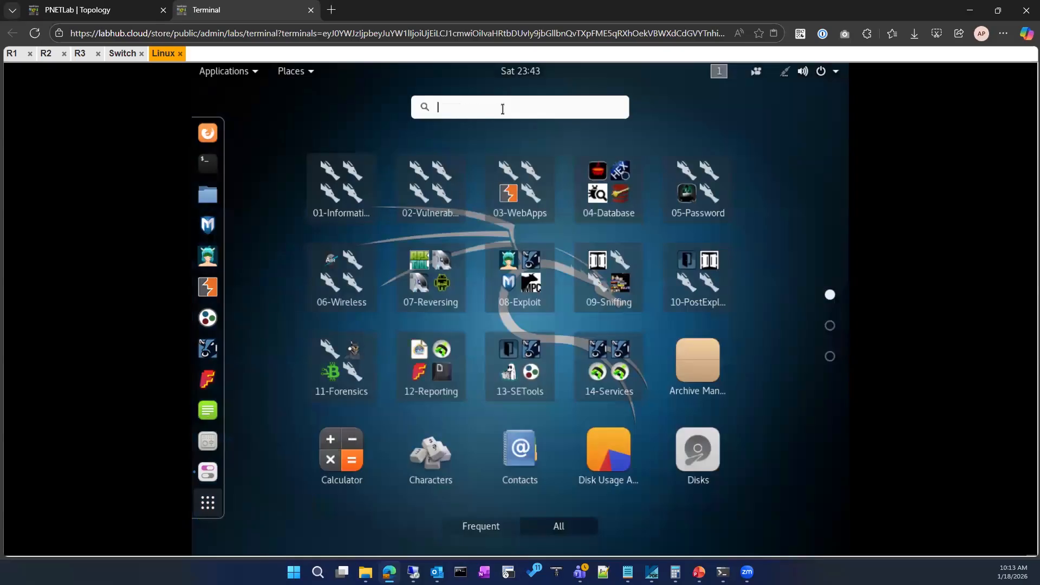
text(wiresh)
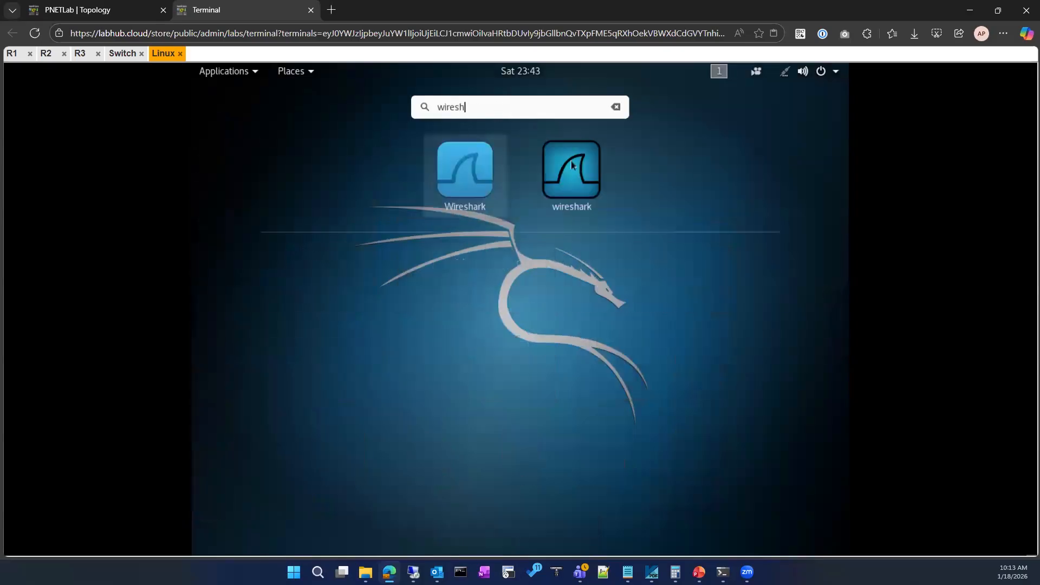
right_click(572, 164)
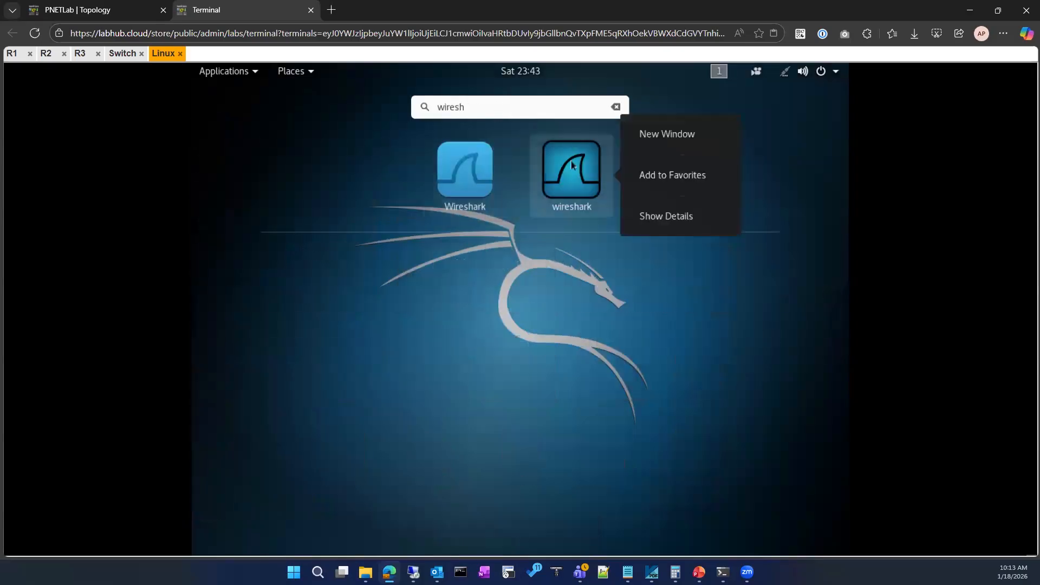
click(697, 175)
Launch Wireshark in a maximized window and start capturing on eth0 with an enlarged packet list.
click(244, 72)
click(642, 195)
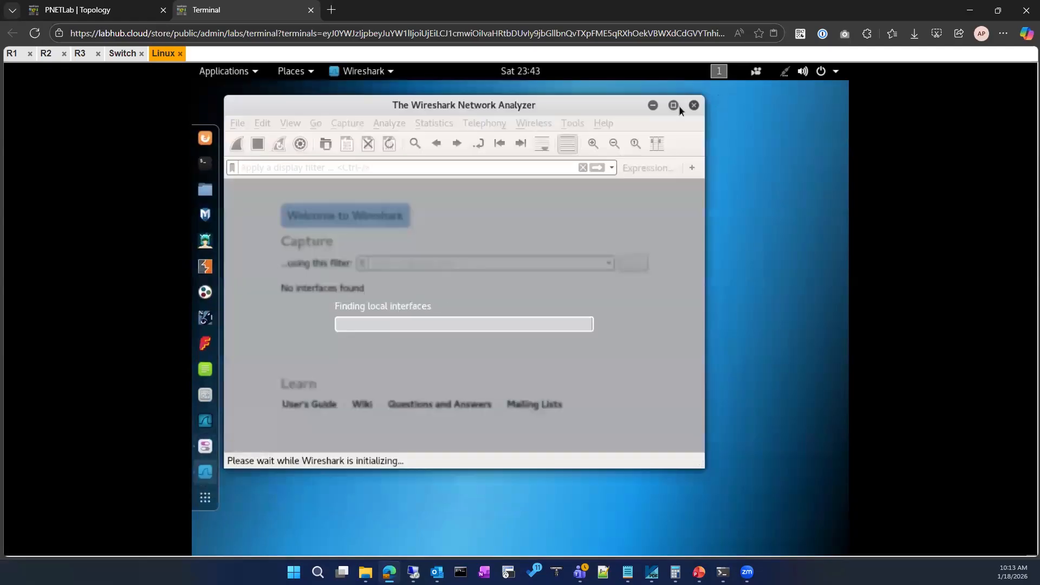
click(674, 106)
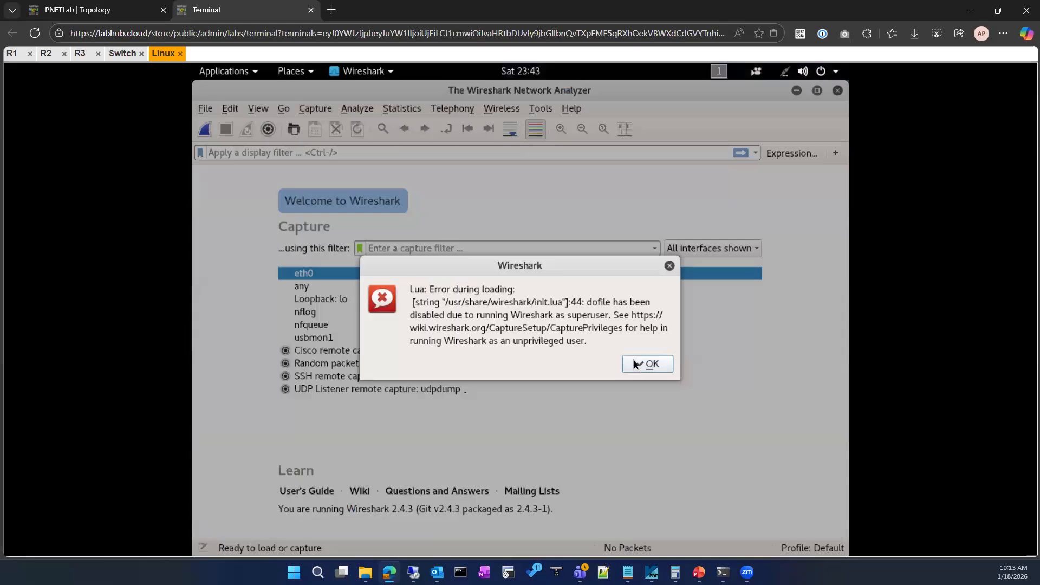
click(635, 363)
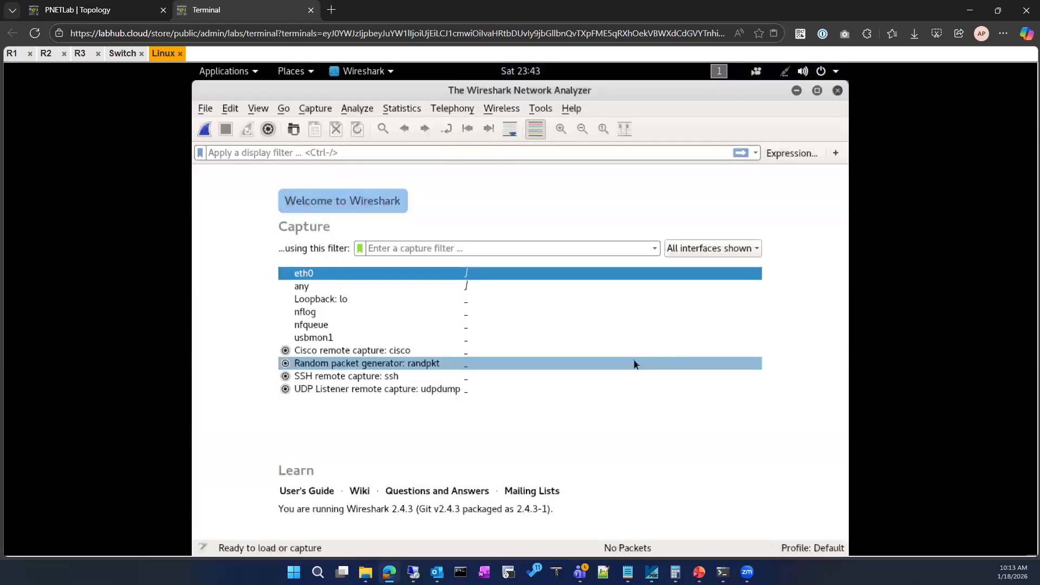
double_click(397, 274)
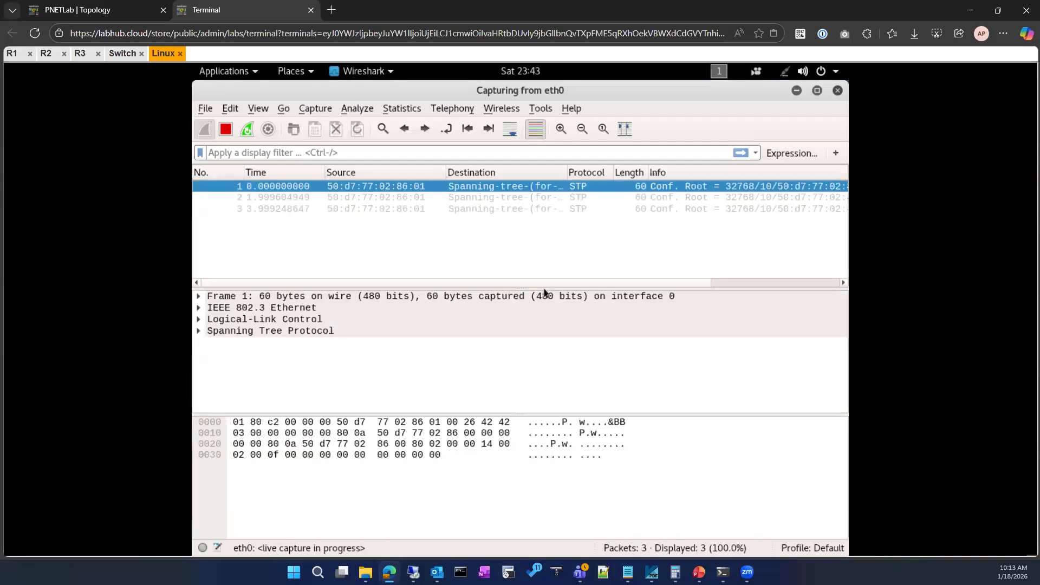
drag(517, 288, 516, 333)
Try to filter the captured packets with the display filter "dhcp".
click(313, 156)
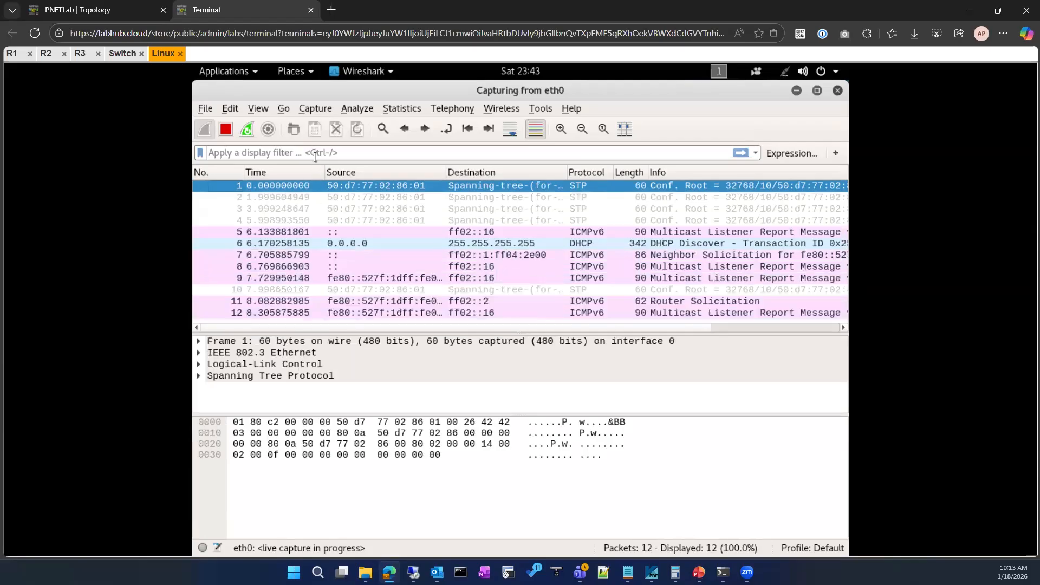
text(dhcp)
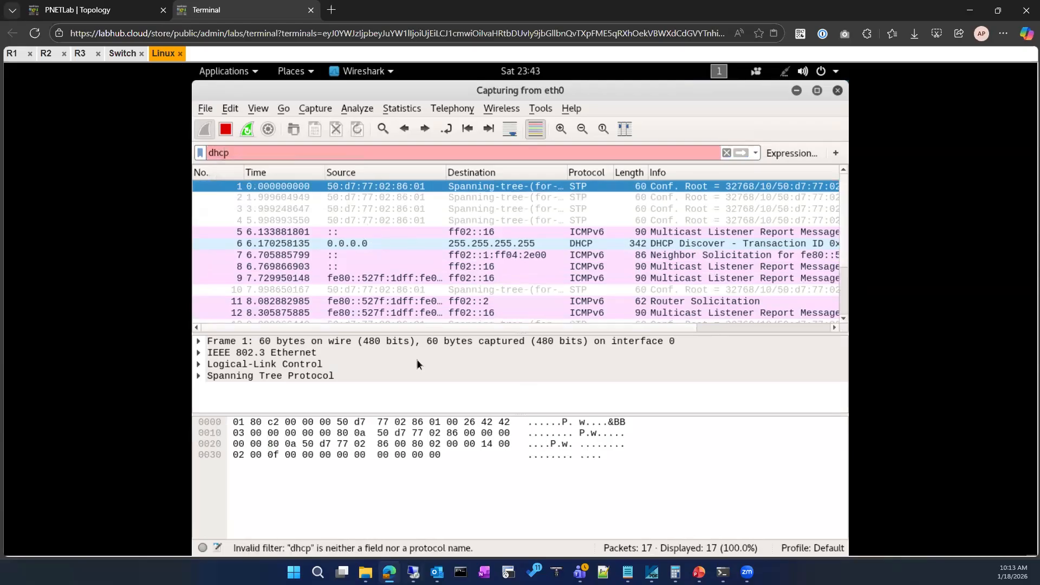
scroll(421, 273, down, 1)
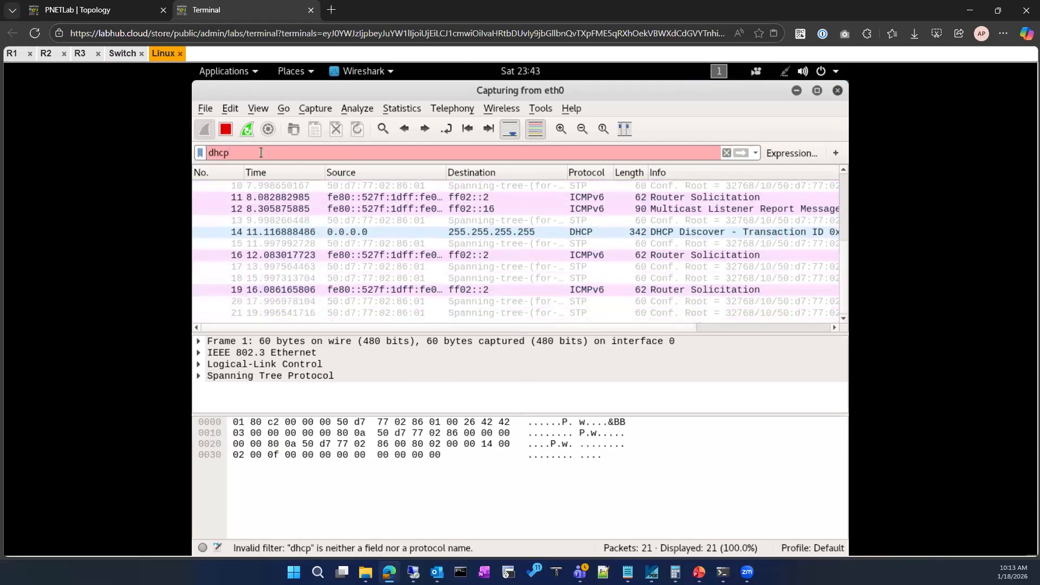
key(Return)
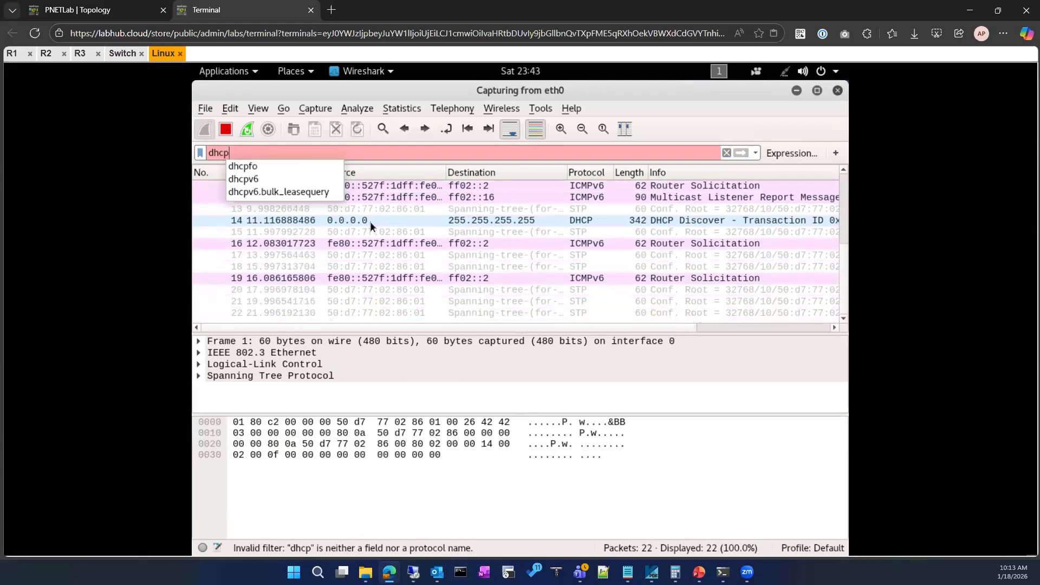
key(Escape)
click(366, 221)
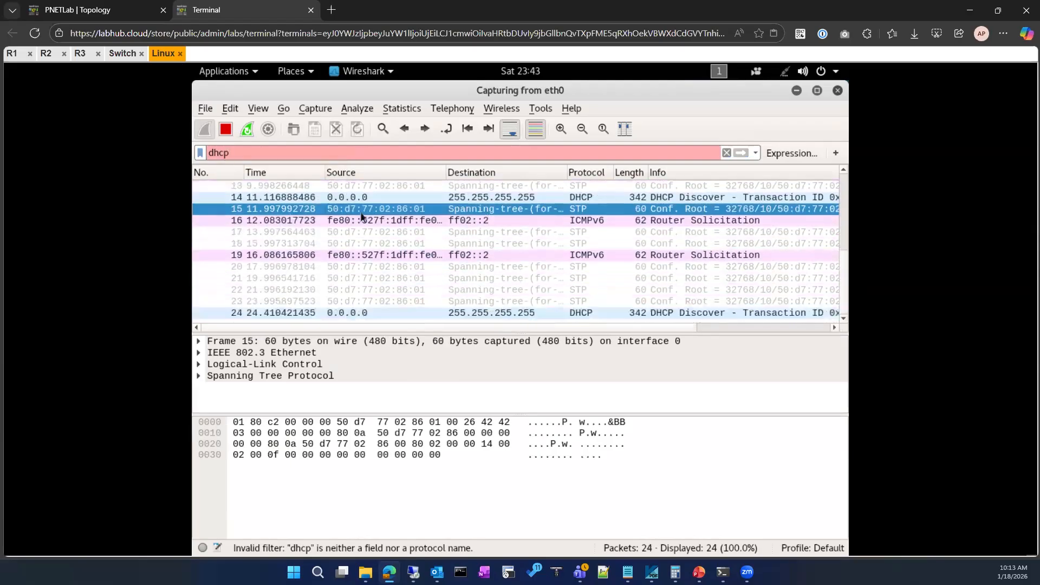
click(349, 201)
click(350, 201)
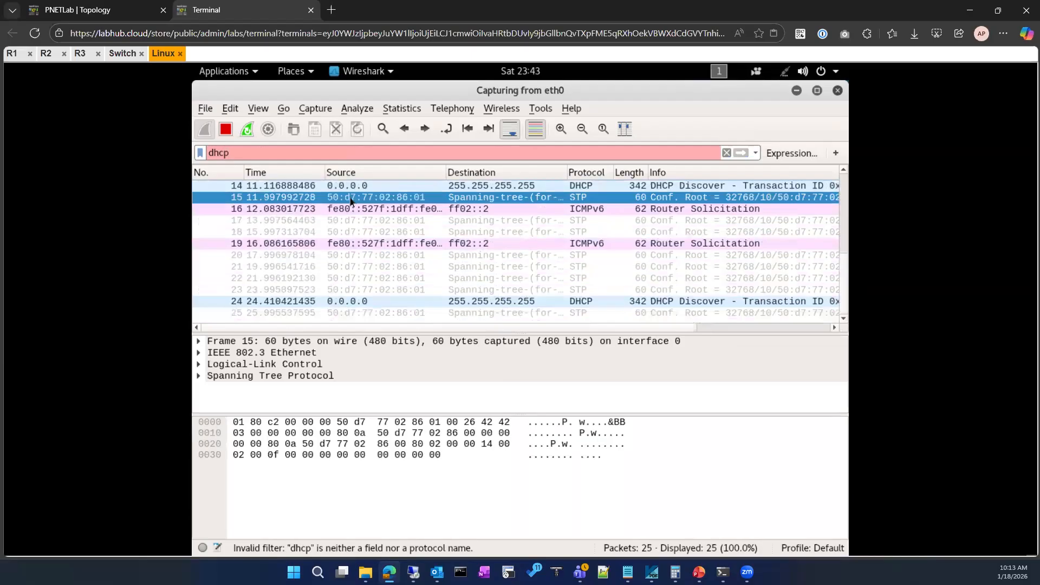
Replace the display filter with "bootp" and apply it to the eth0 capture.
drag(242, 154, 197, 161)
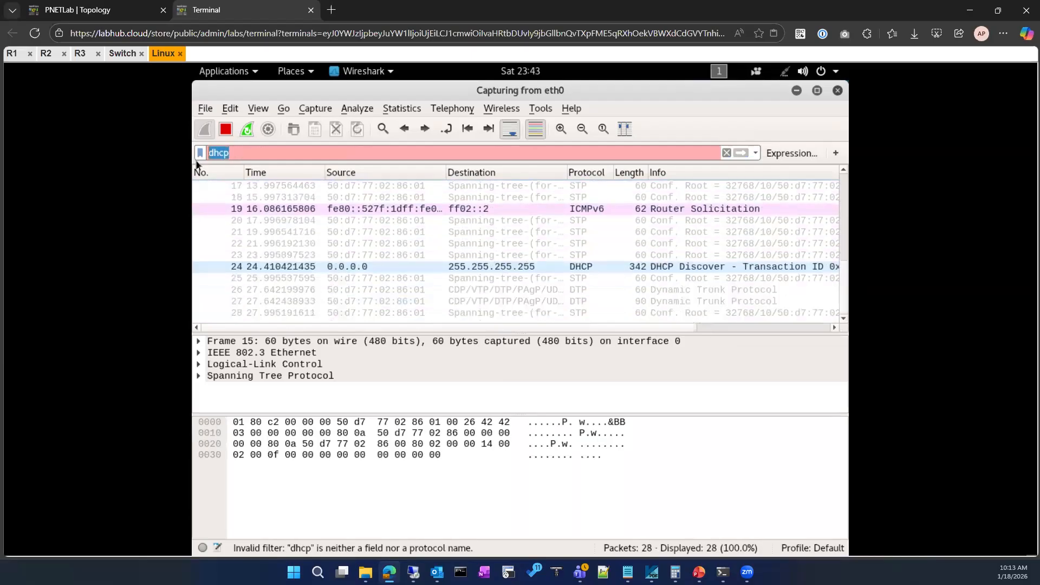
text(bootp)
key(Return)
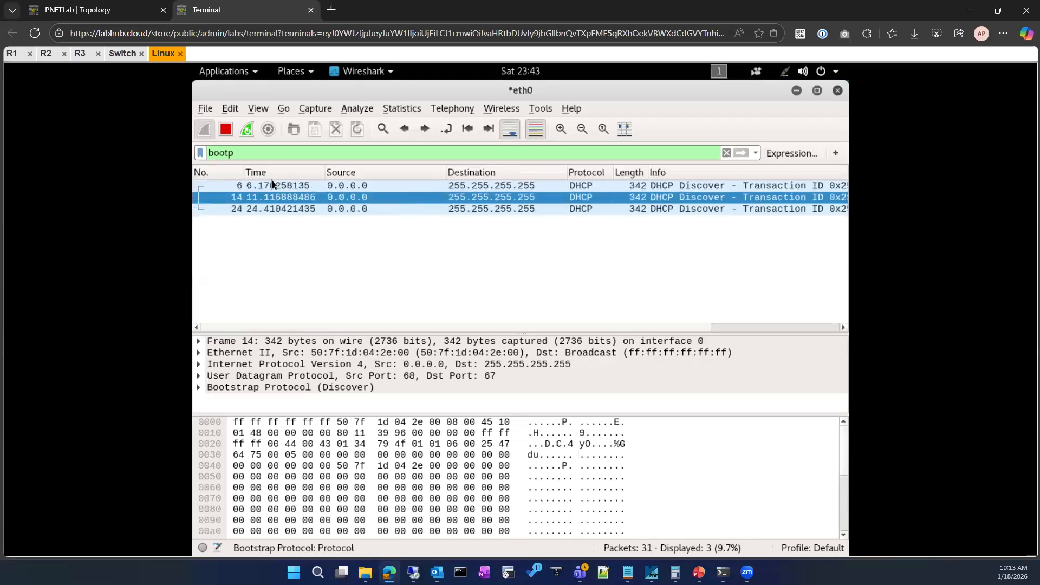
Try "dhcp" as the display filter once more, and restore "bootp".
double_click(279, 150)
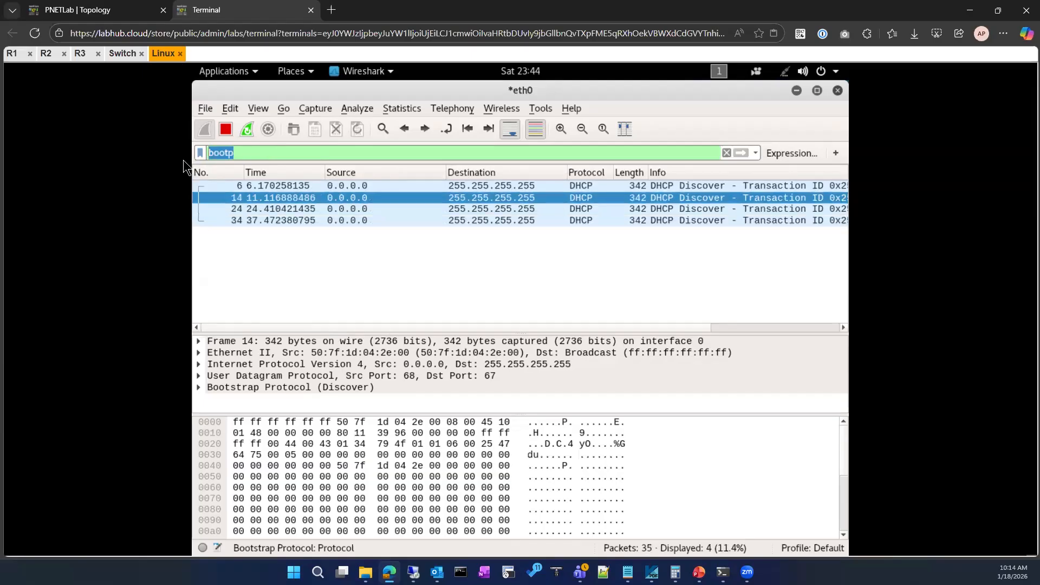
text(dhcp)
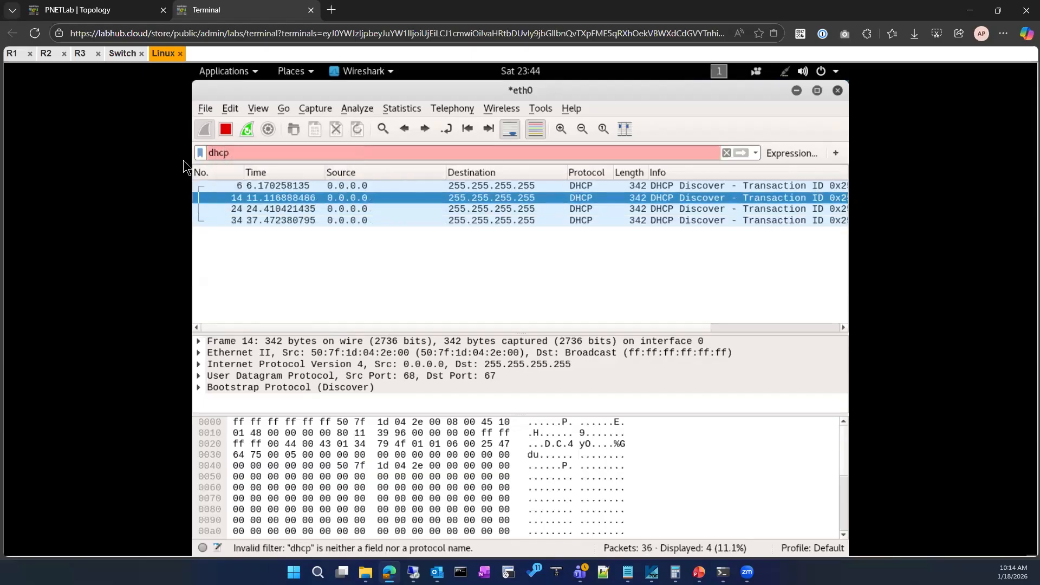
key(BackSpace)
key(BackSpace)
key(BackSpace)
key(BackSpace)
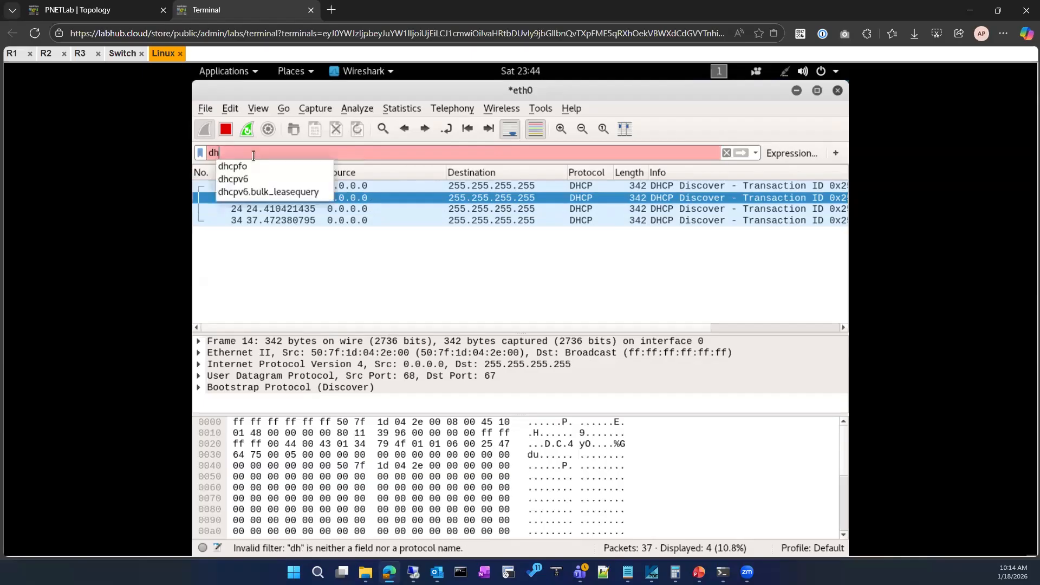
text(bootp)
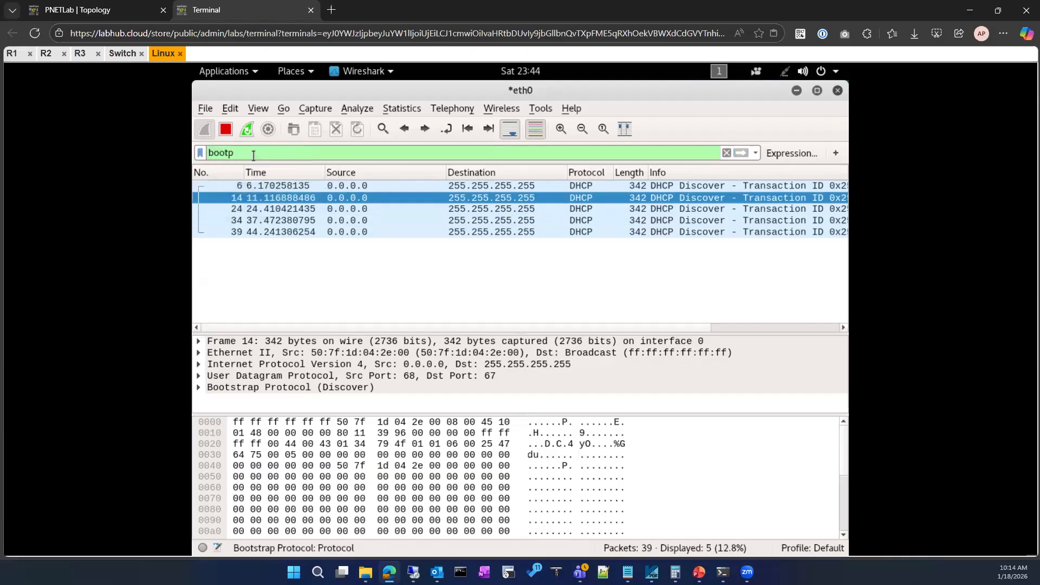
Inspect individual DHCP Discover packets in the capture and check the client's wired connection status.
click(345, 233)
click(350, 211)
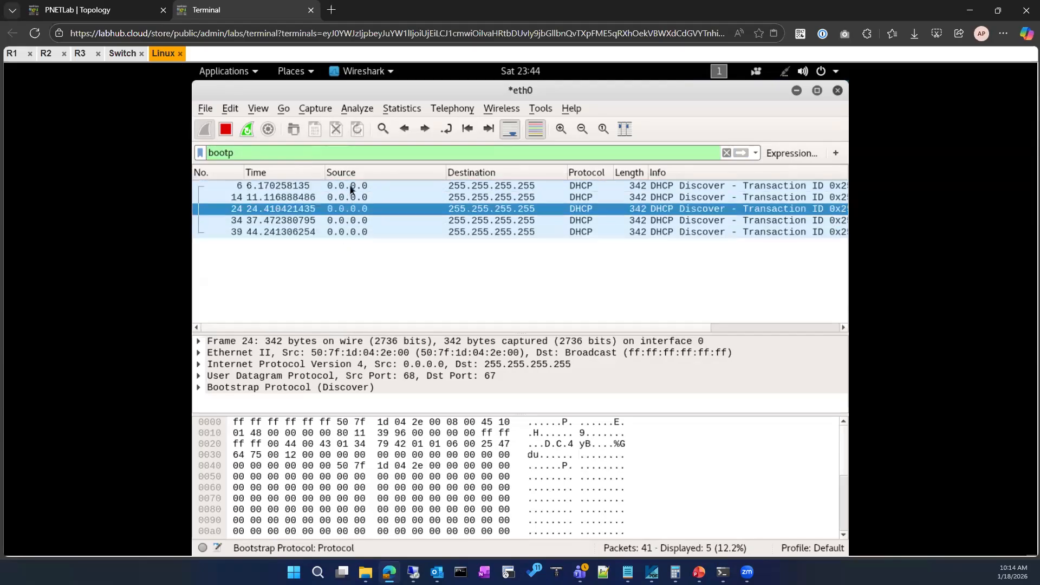
click(351, 187)
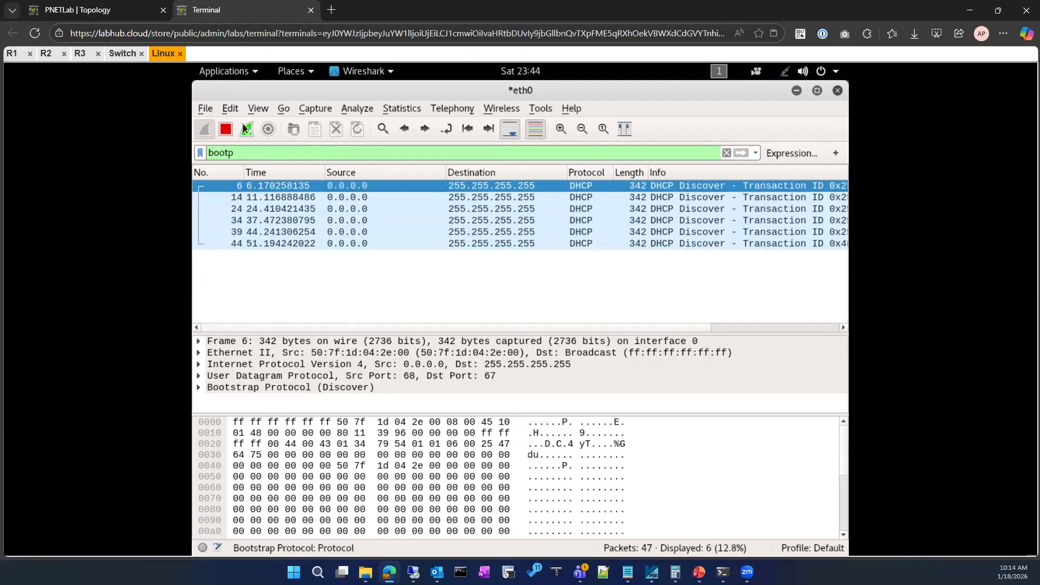
click(784, 73)
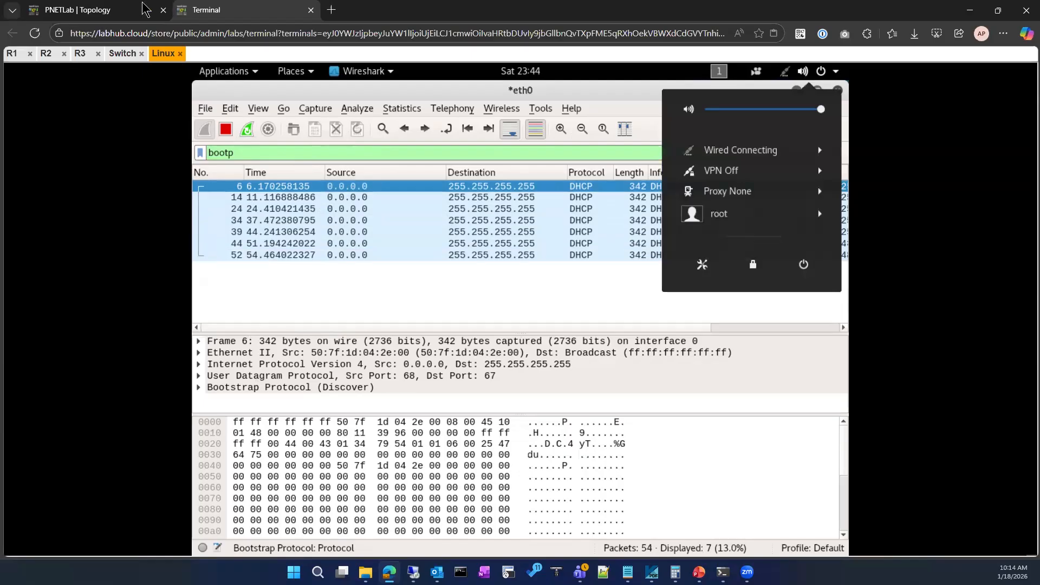
Check the Linux client's link to the switch in the lab topology and return to the terminal.
click(72, 12)
drag(520, 253, 579, 303)
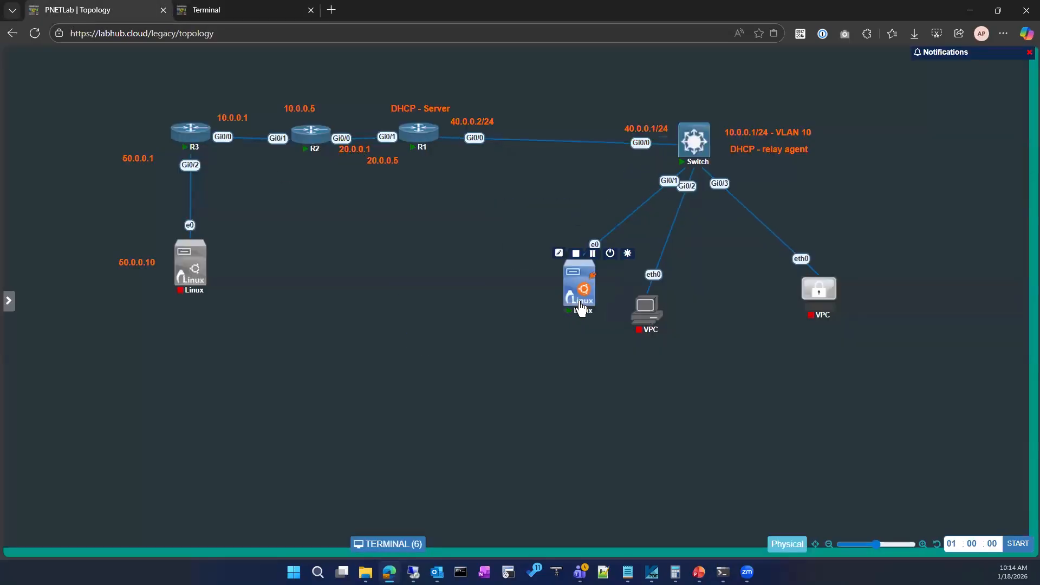
click(216, 11)
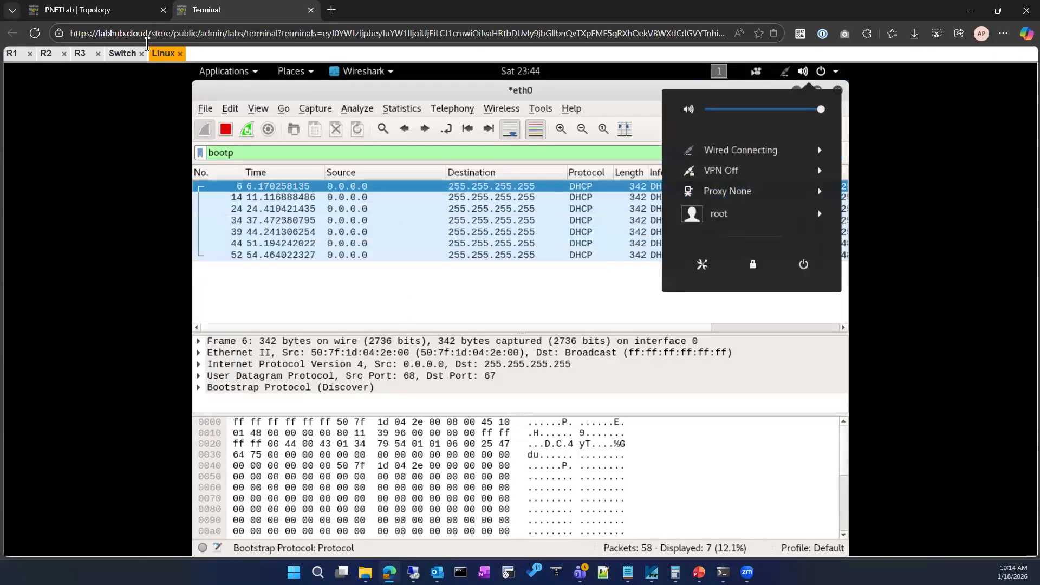
Display the switch's interface addresses and status with show ip interface brief.
click(123, 53)
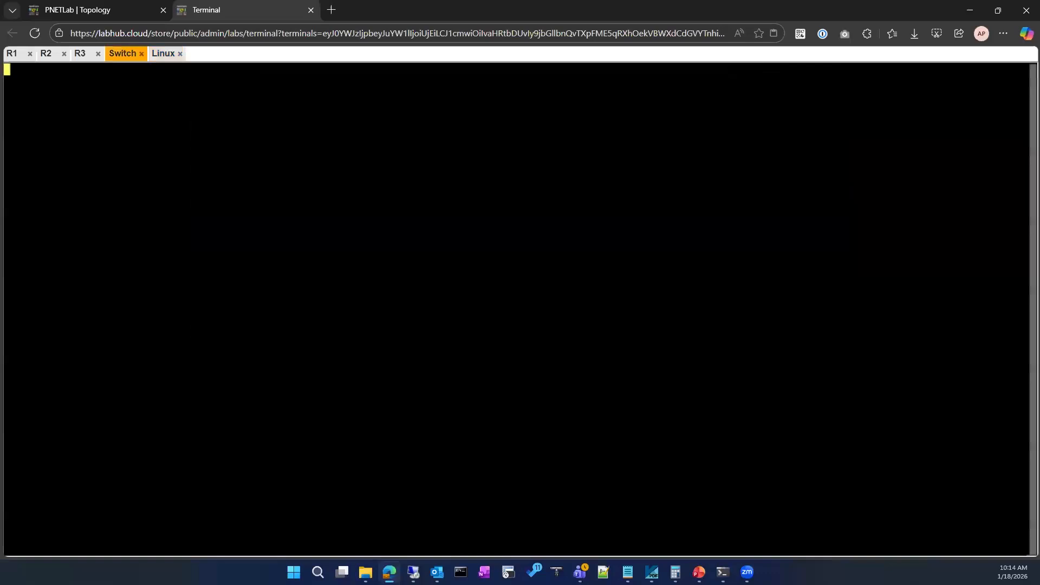
key(Return)
key(Return)
text(sh)
key(Tab)
text(ip uint)
key(Tab)
key(BackSpace)
key(BackSpace)
key(BackSpace)
key(BackSpace)
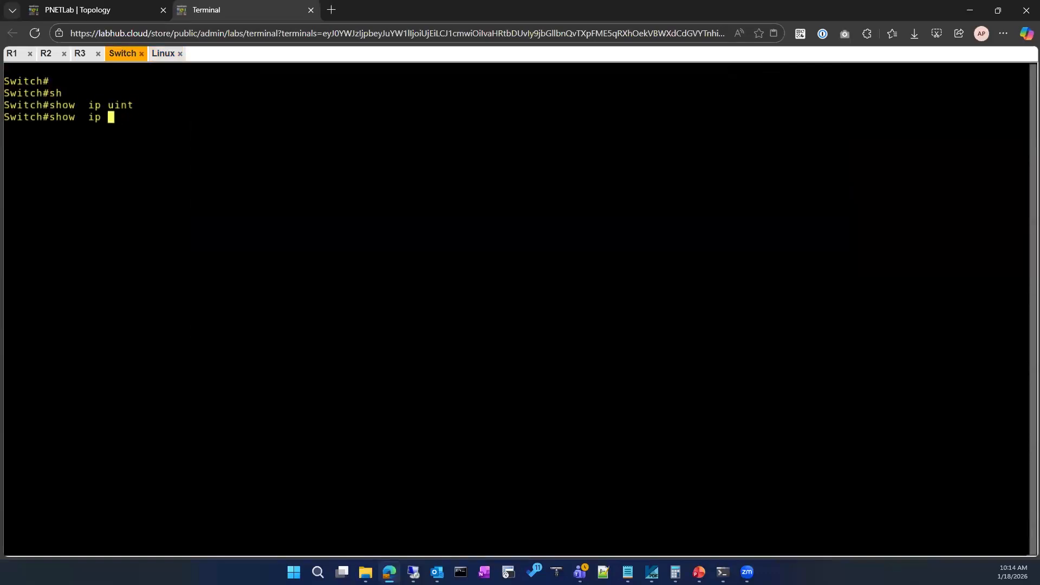
text(int)
key(Tab)
text(br)
key(Tab)
key(Return)
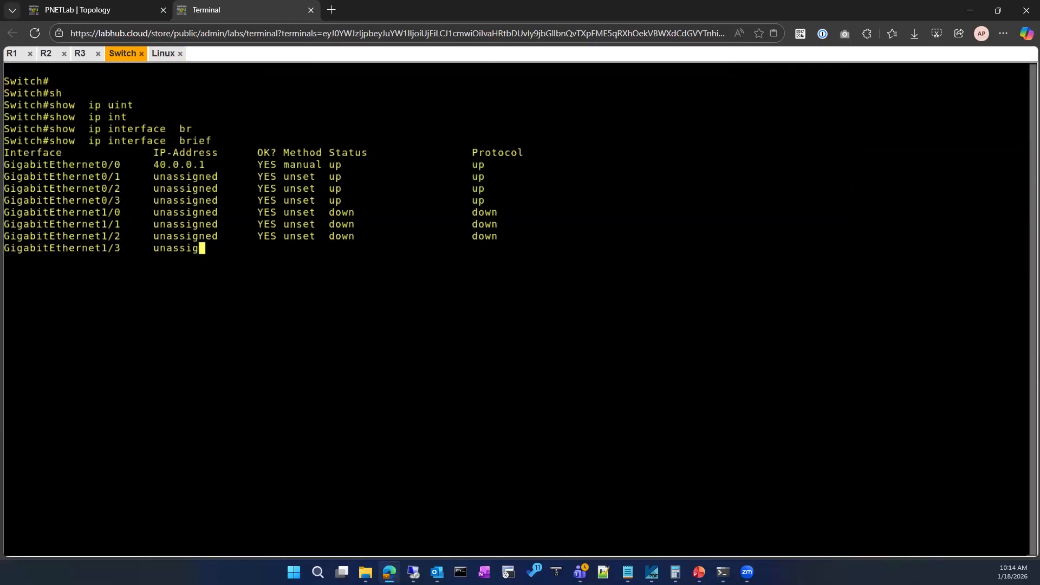
key(Return)
Ping 40.0.0.2 from the switch, and recheck the DHCP capture on the Linux client.
text(ping )
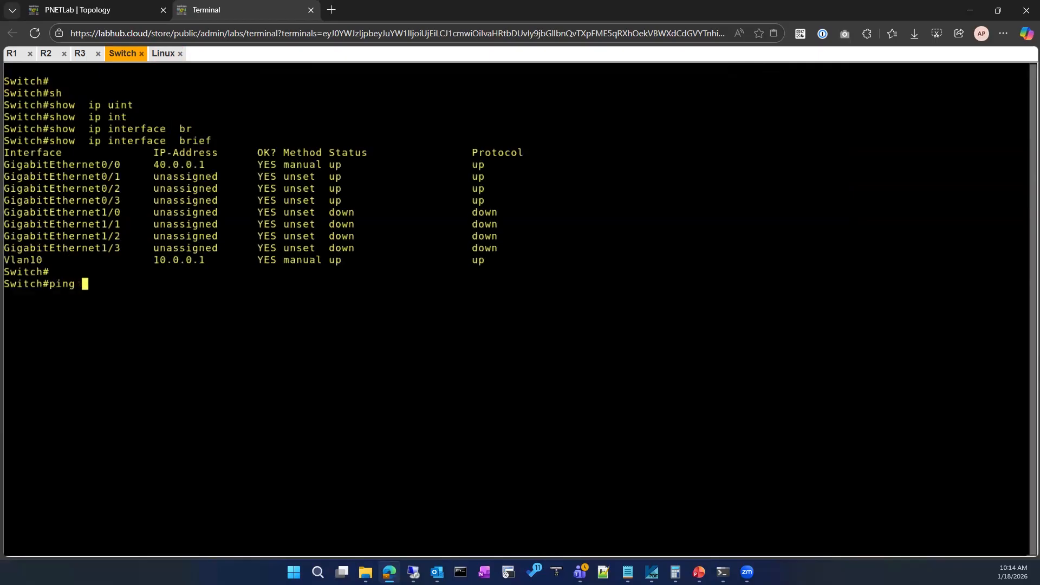
text(40.0.0.2)
key(Return)
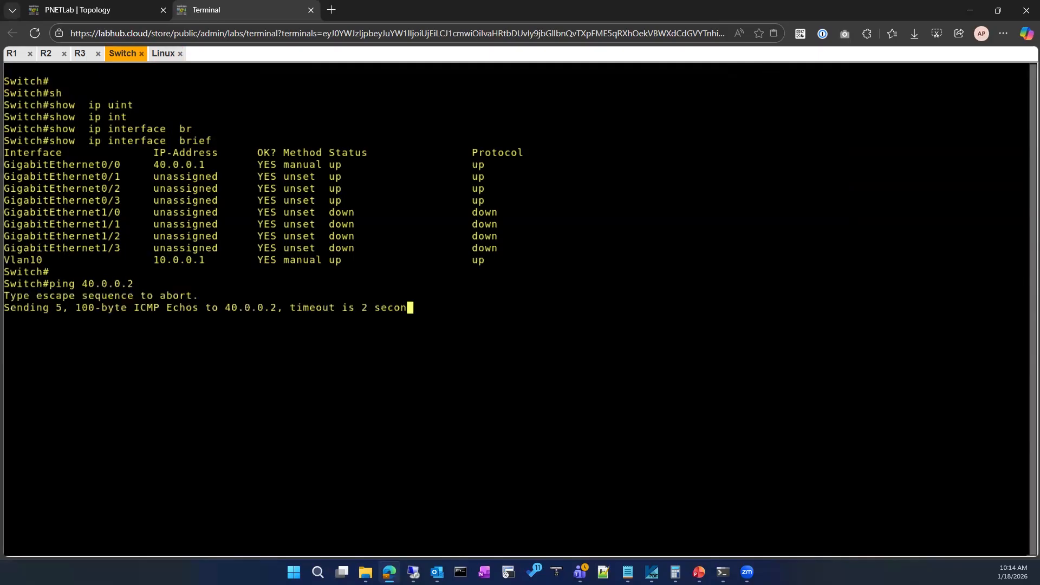
click(163, 54)
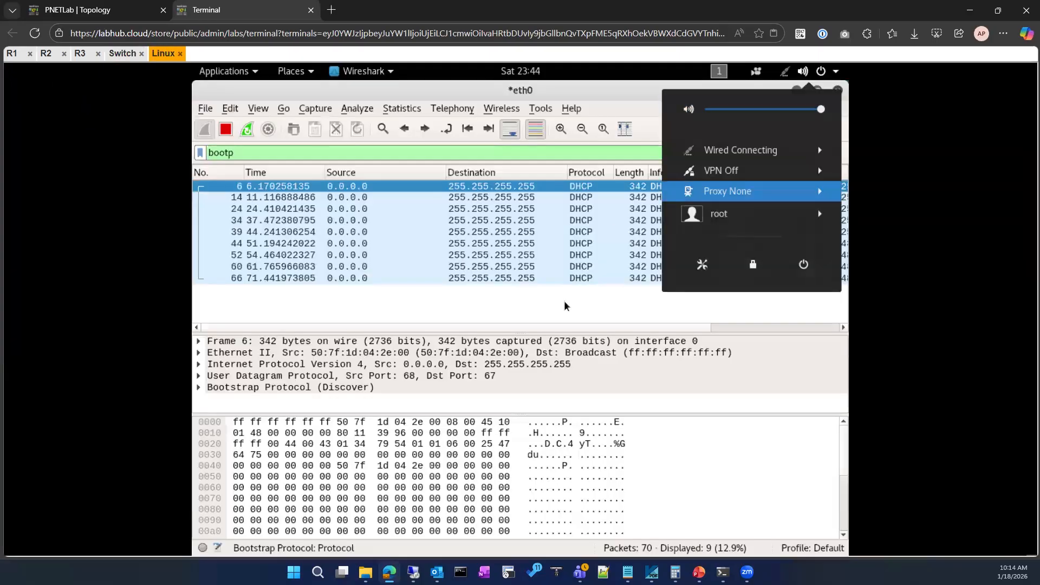
click(562, 266)
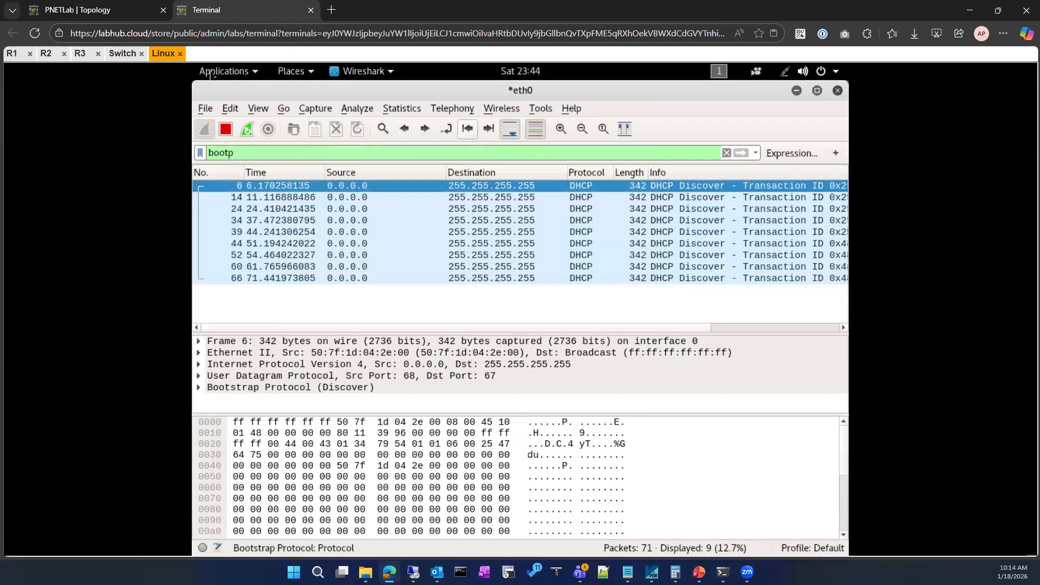
Display the switch's MAC address table for VLAN 10 with show mac address-table vlan 10.
click(125, 54)
text(sho)
key(Tab)
text(sw)
key(Tab)
key(BackSpace)
key(BackSpace)
text(mac ad)
key(Tab)
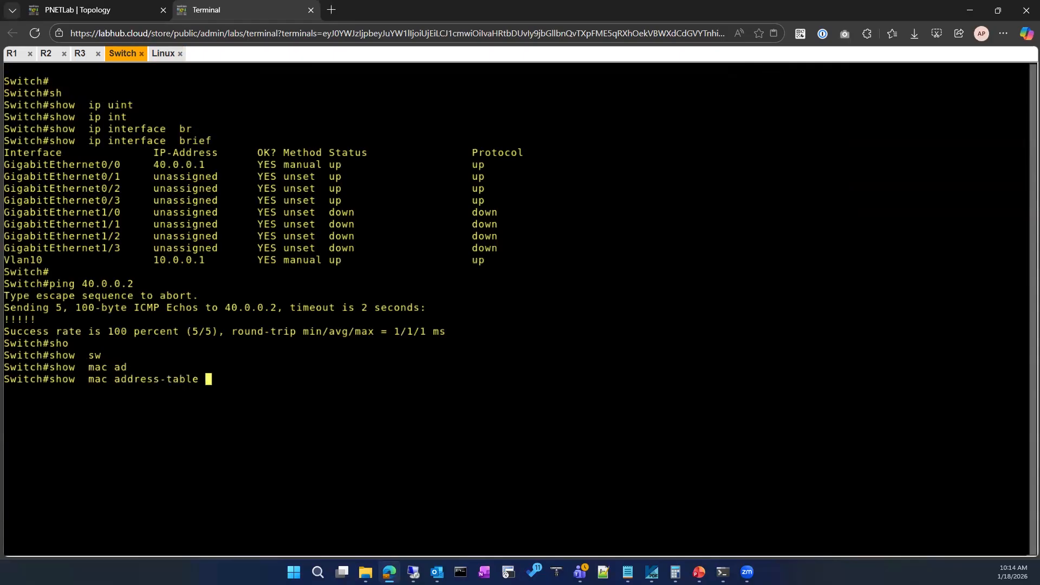
text(vl)
key(Tab)
text(10)
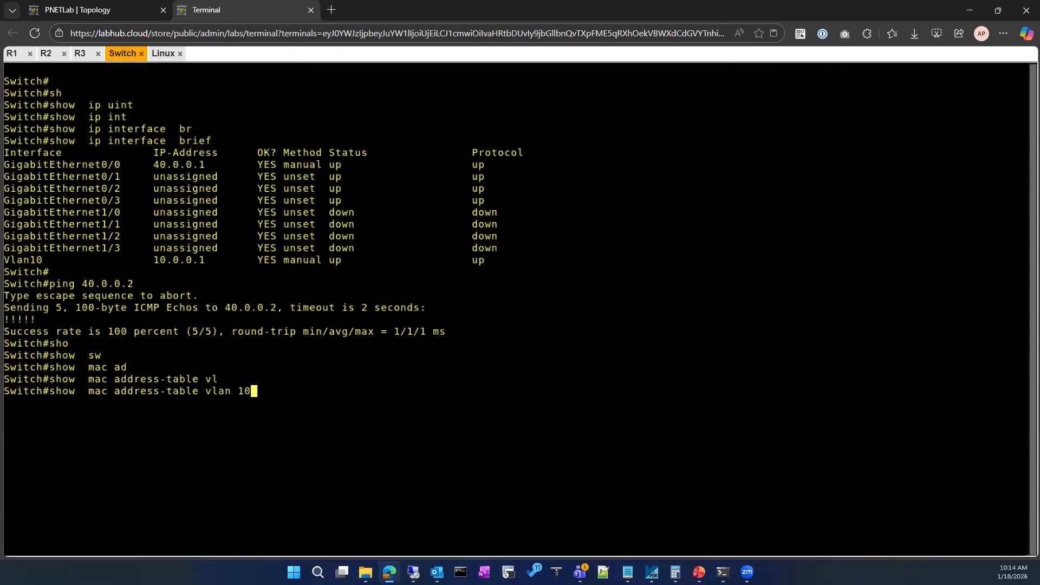
key(Return)
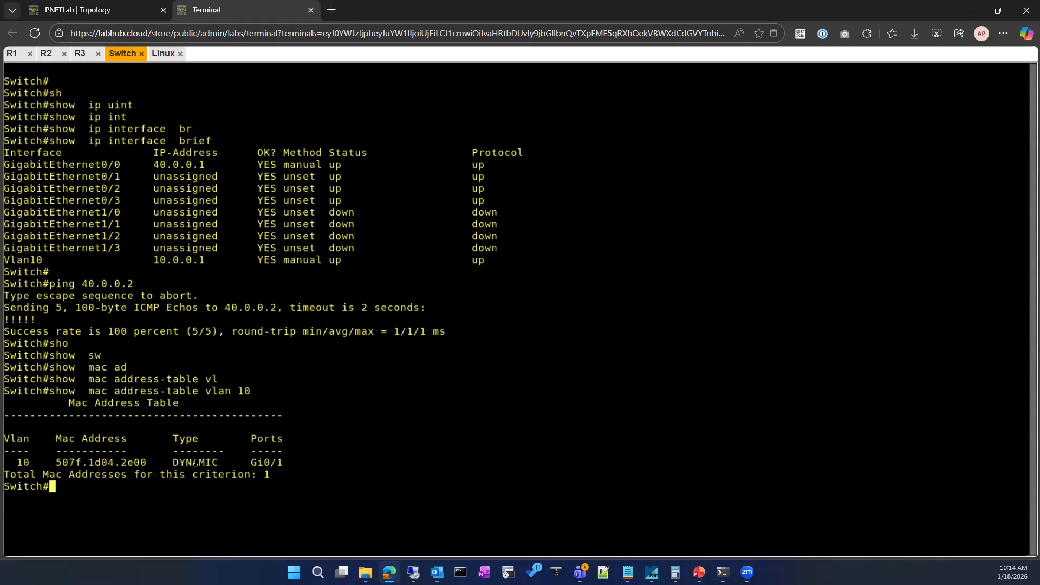
Compare the port and MAC address learned in VLAN 10 with the Linux client's connection in the lab topology.
double_click(274, 463)
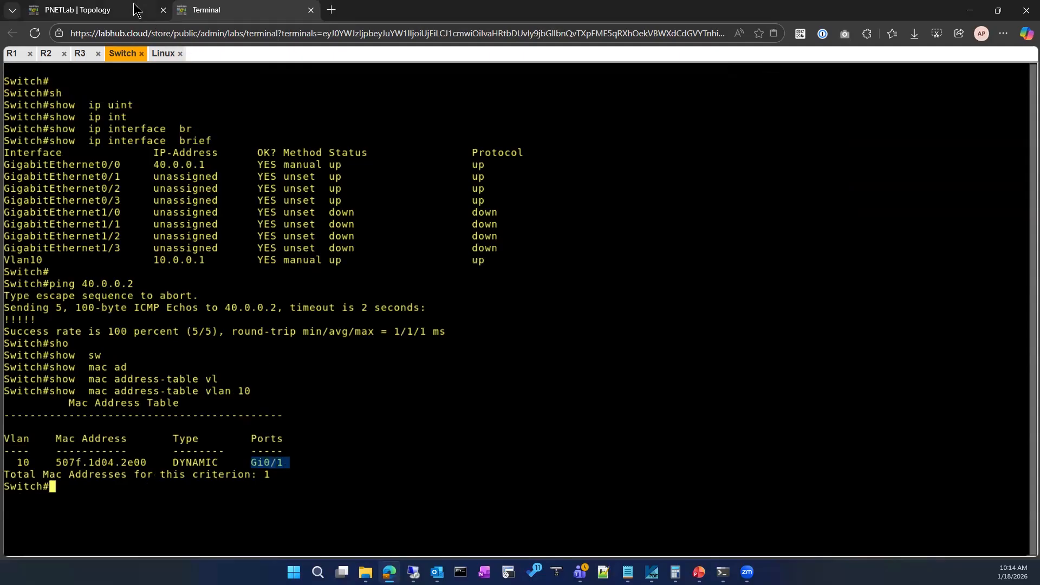
click(138, 10)
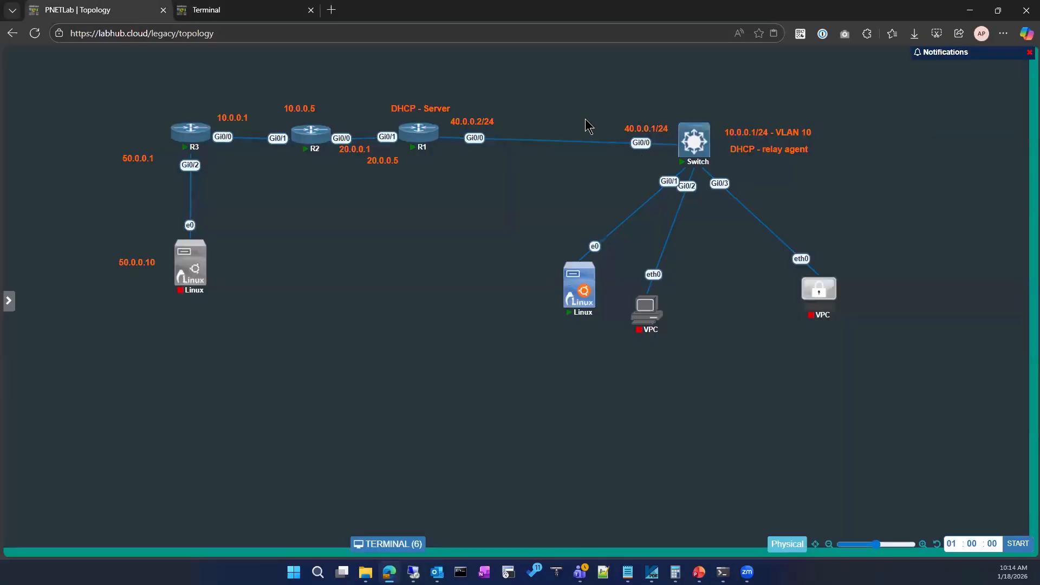
click(220, 12)
drag(58, 463, 140, 462)
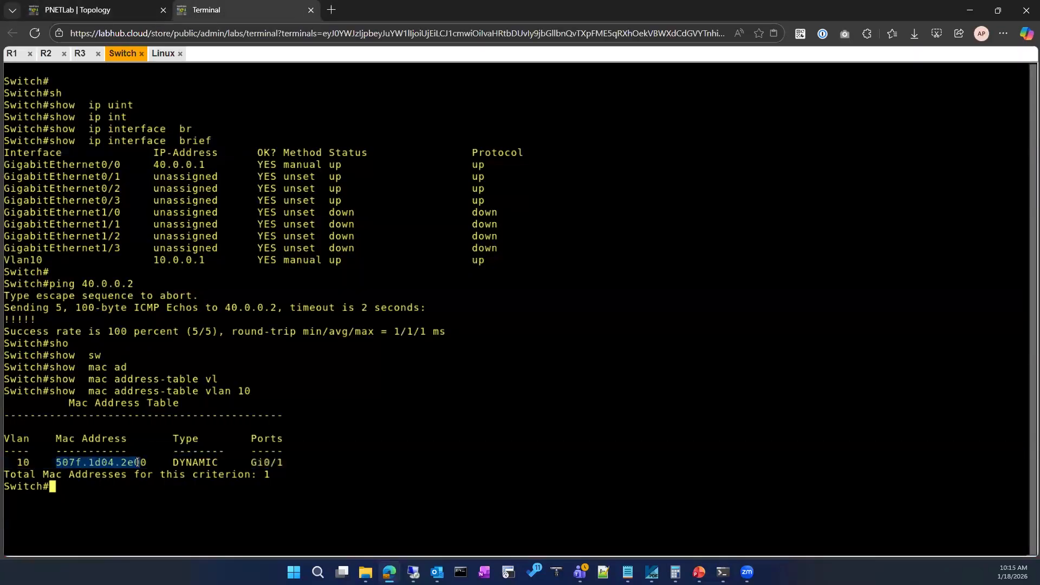
click(159, 461)
click(111, 6)
mouse_move(590, 288)
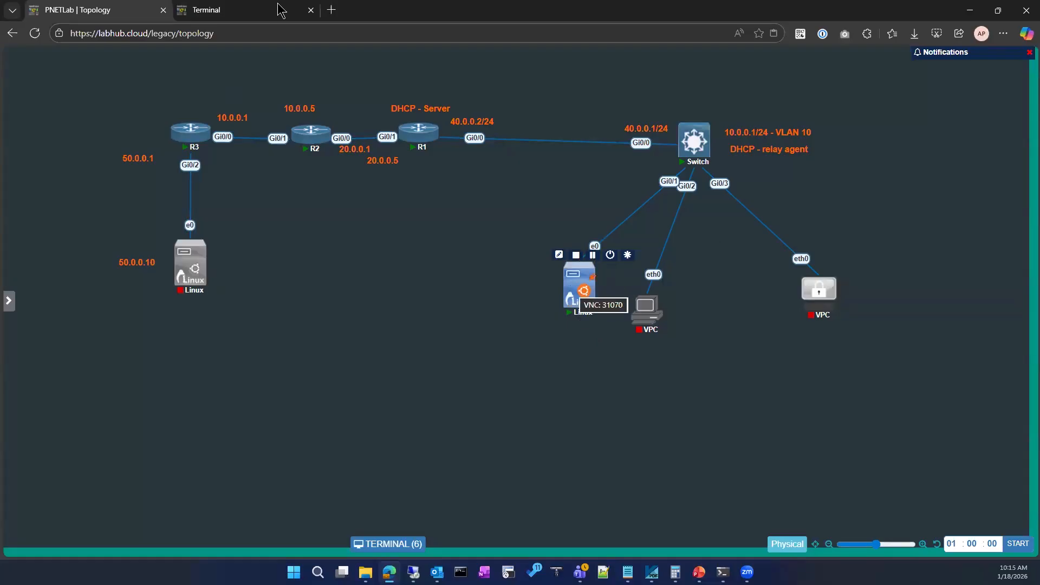
Minimize Wireshark on the Linux client and run ifconfig in a terminal to check eth0's MAC address.
key(ctrl+Tab)
click(163, 53)
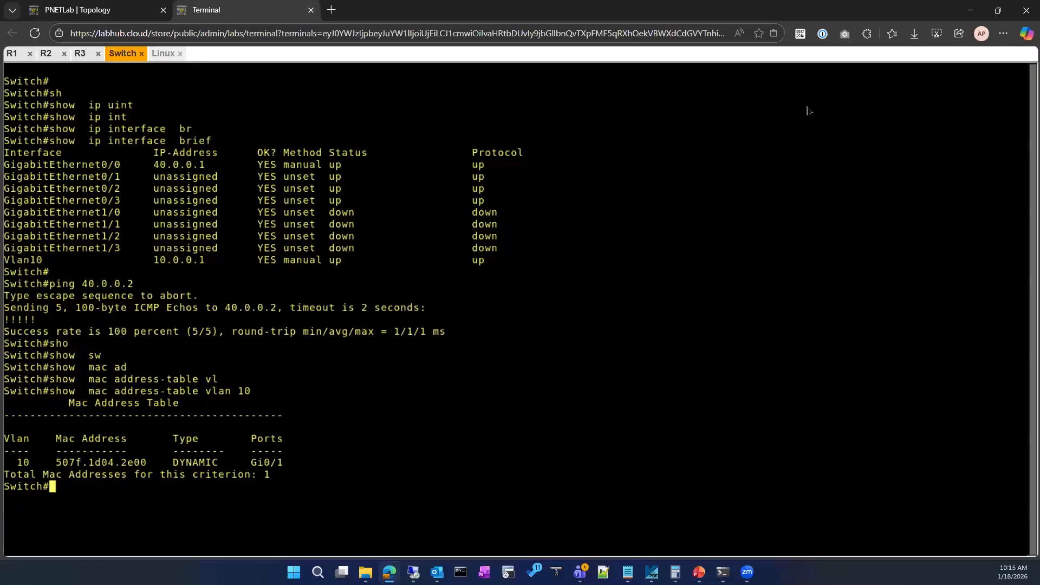
click(796, 91)
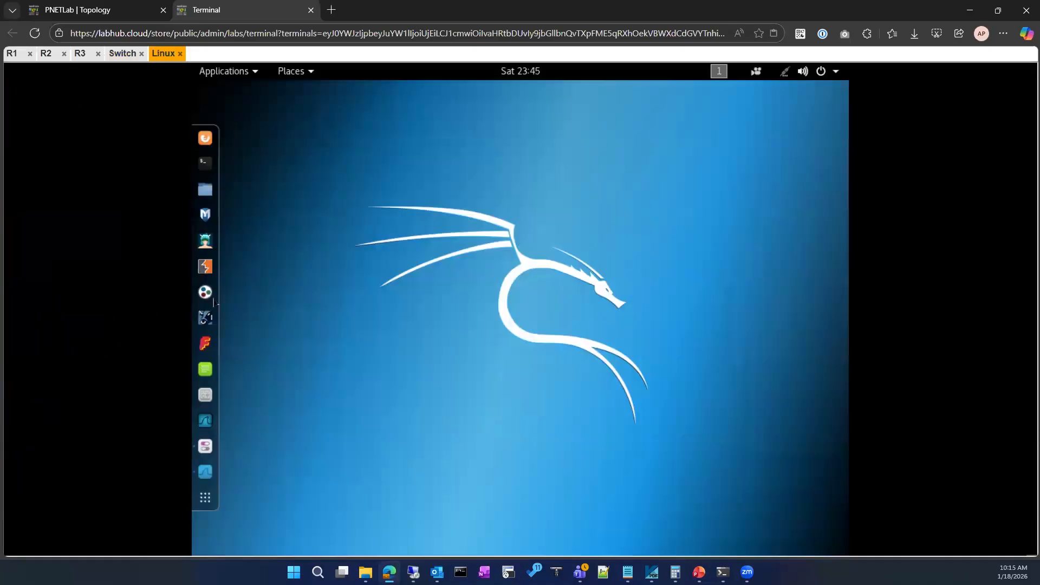
click(205, 164)
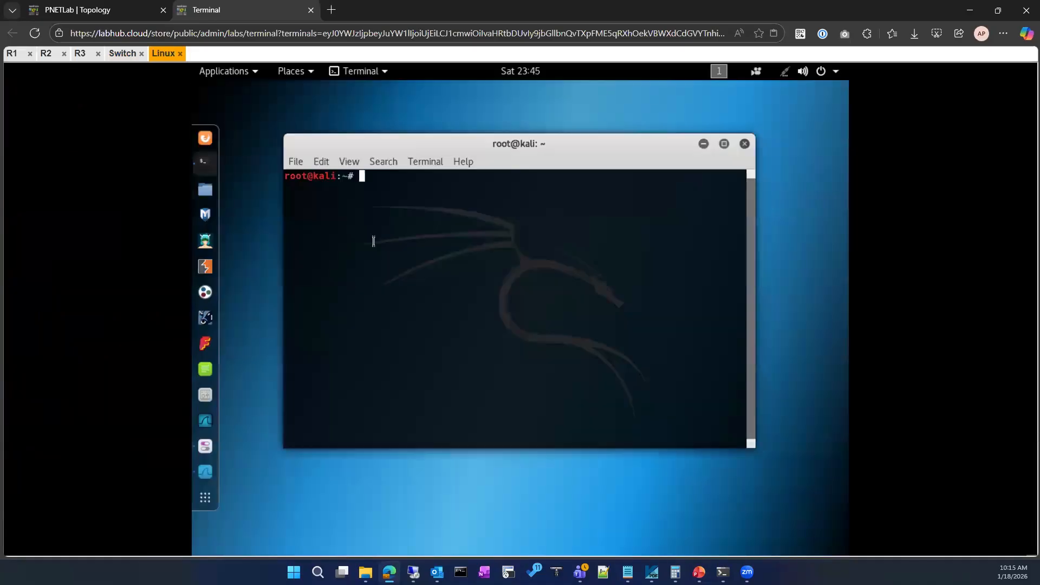
text(ifconfig)
key(Return)
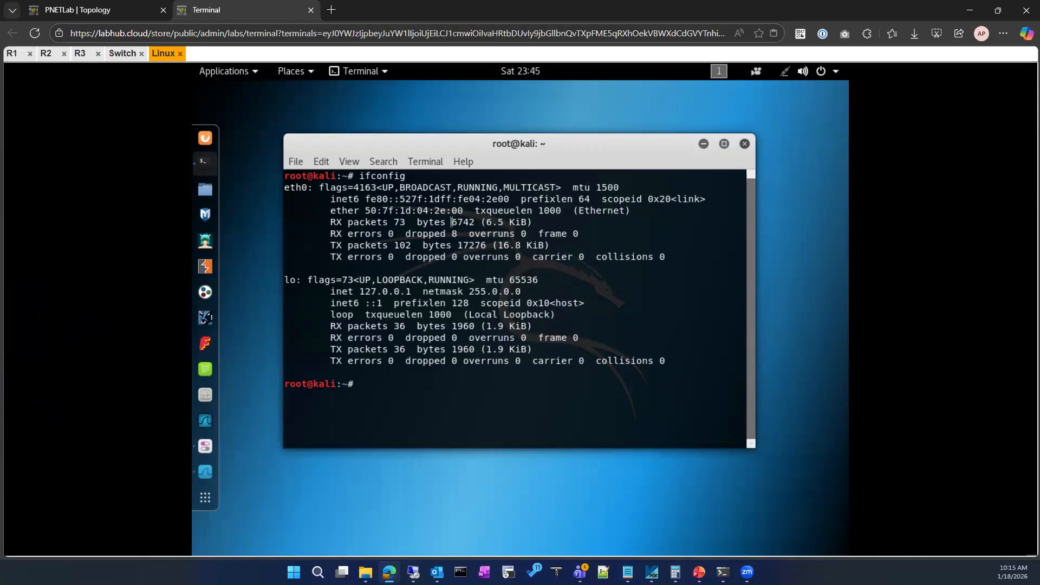
drag(434, 210, 465, 211)
Display the switch's full MAC address table with show mac address-table and compare it with the lab topology.
click(130, 9)
click(280, 9)
click(116, 53)
text(sh mac ad)
key(Tab)
key(Return)
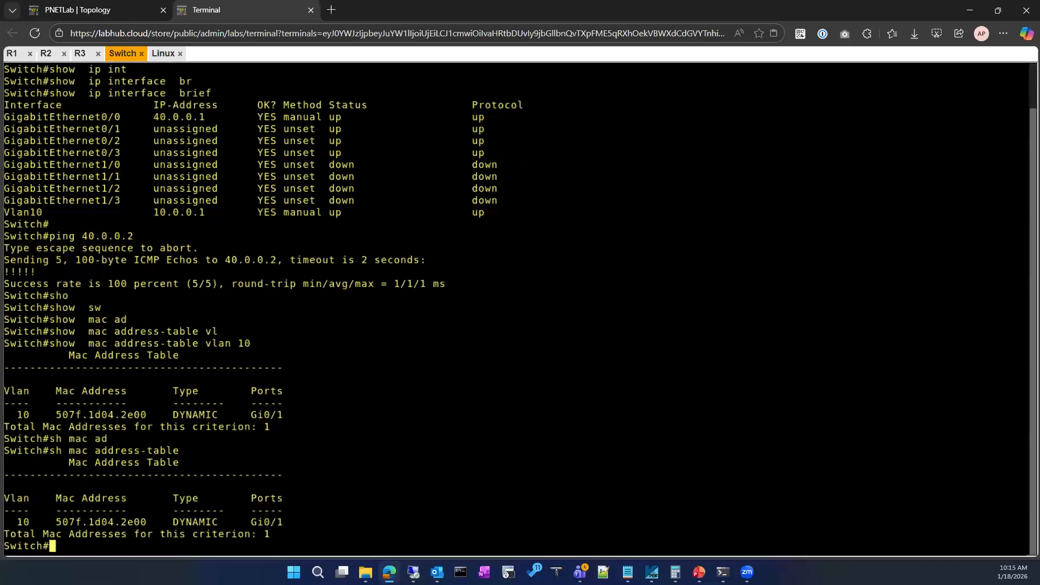
click(87, 10)
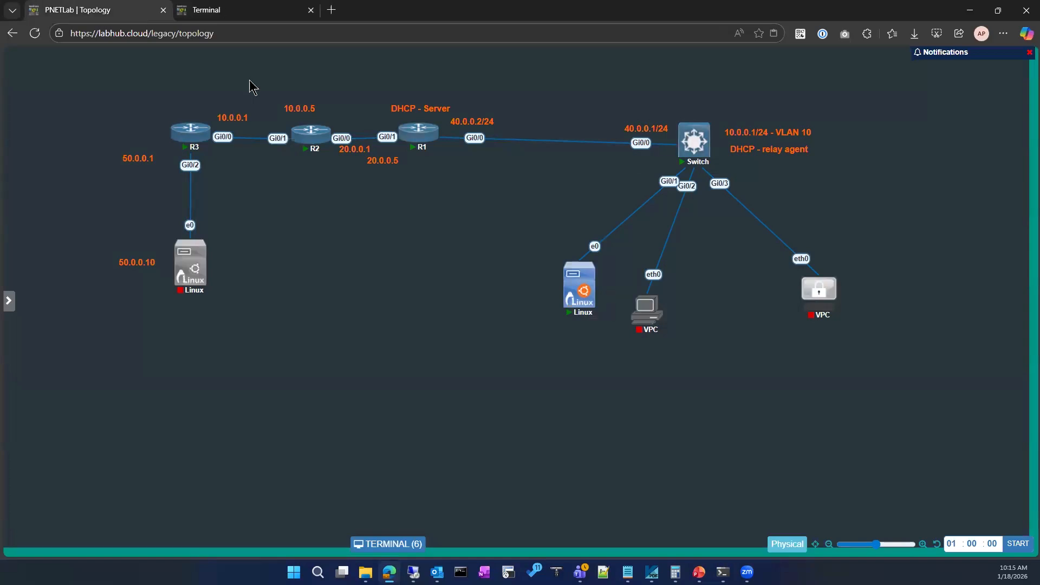
click(206, 10)
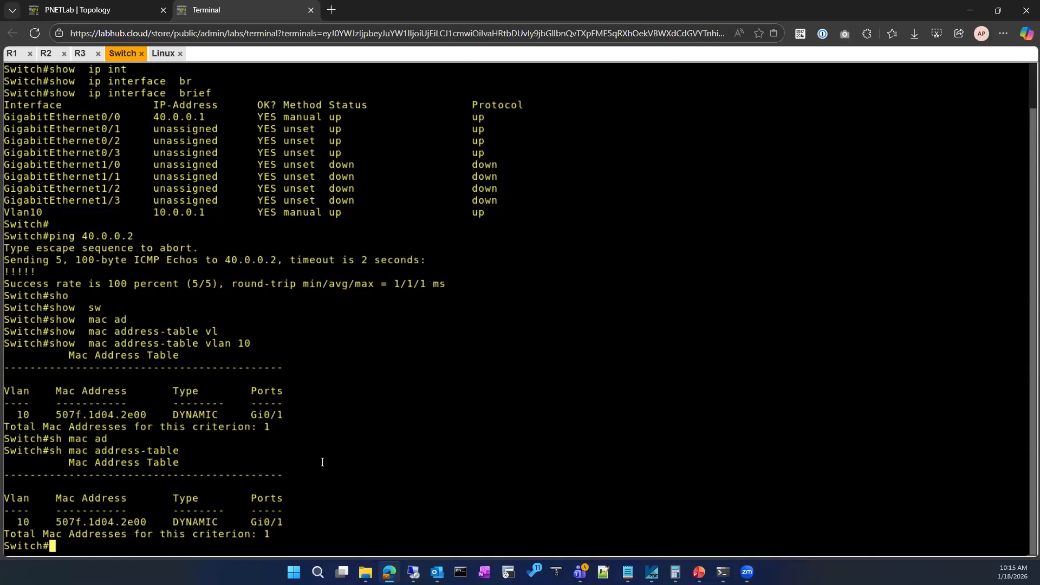
Display the full details of the switch's uplink with show interfaces GigabitEthernet0/0.
text(sh)
key(Tab)
text(int)
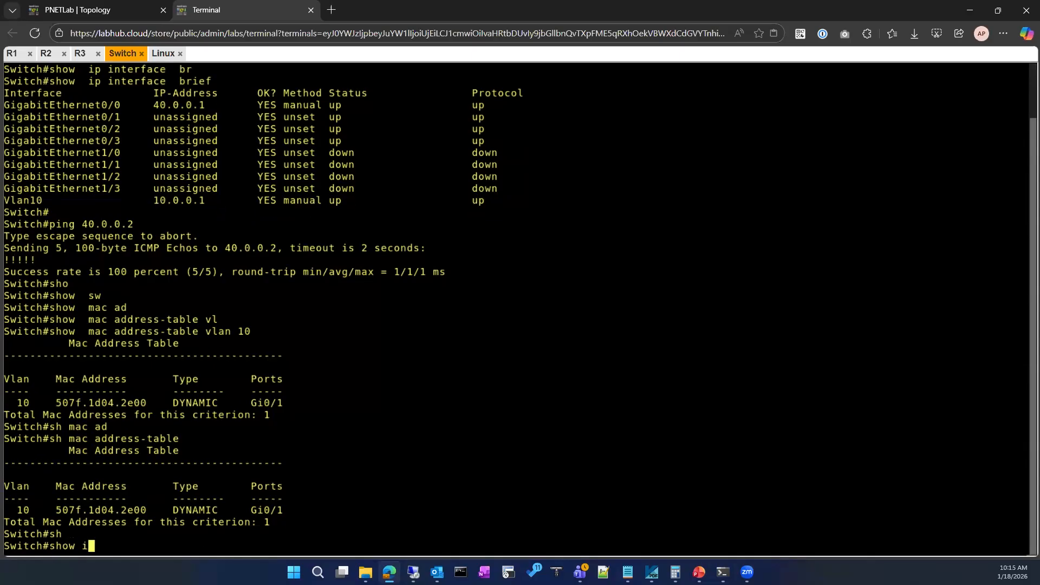
key(Tab)
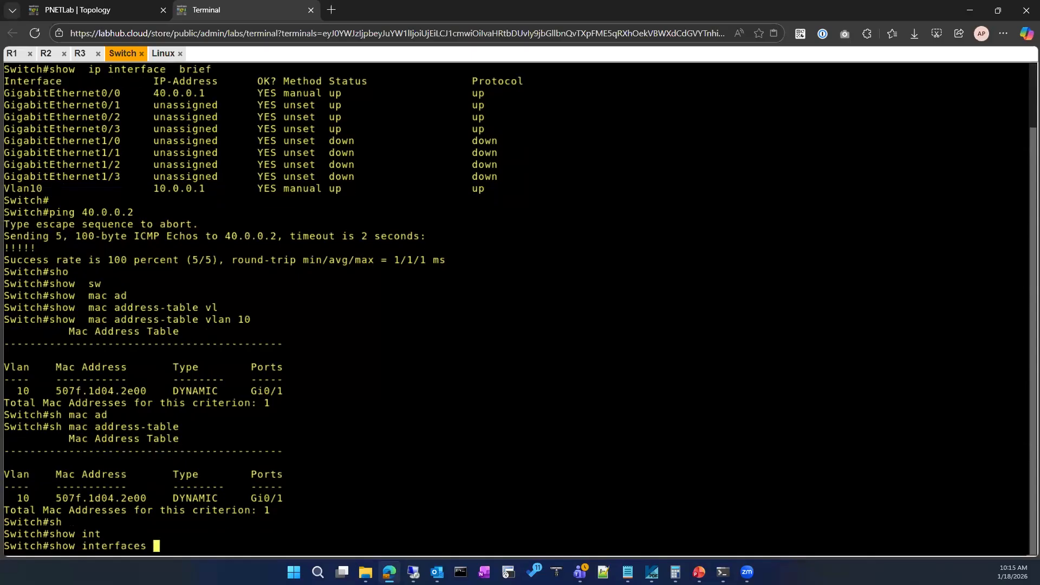
text(gi)
key(Tab)
double_click(145, 487)
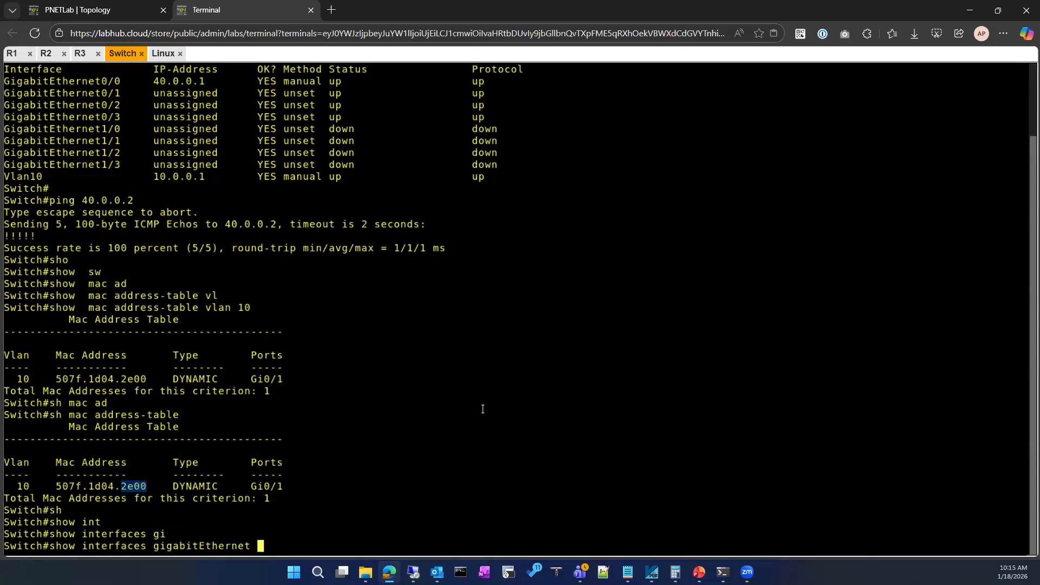
scroll(26, 123, up, 2)
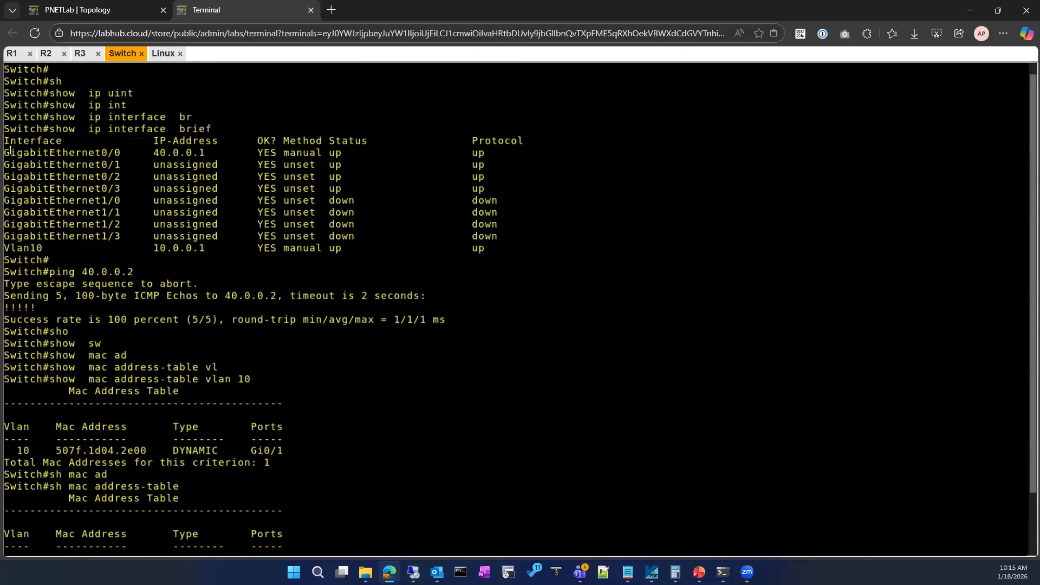
drag(5, 150, 122, 154)
key(ctrl+c)
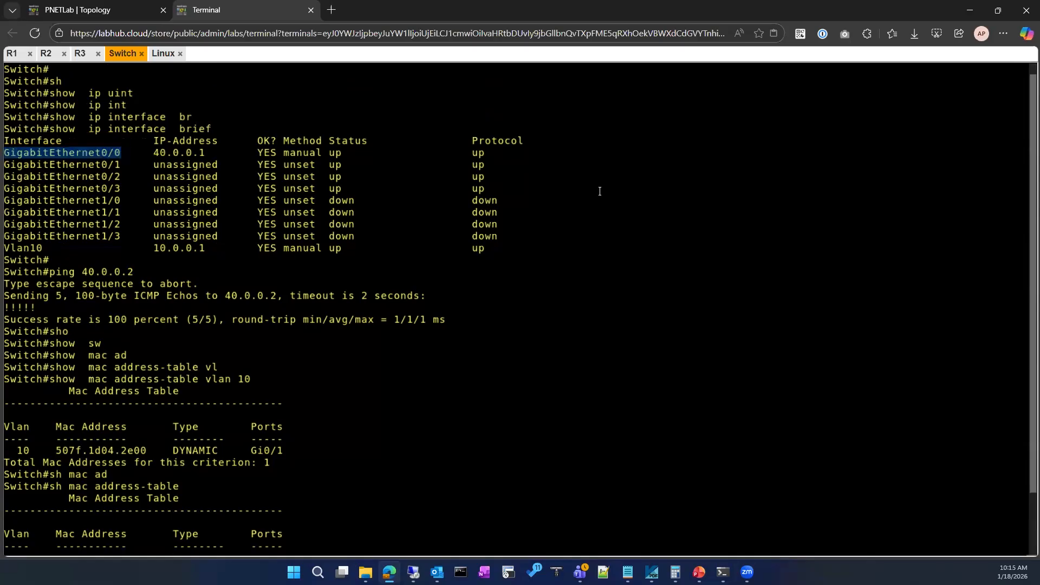
scroll(467, 392, down, 2)
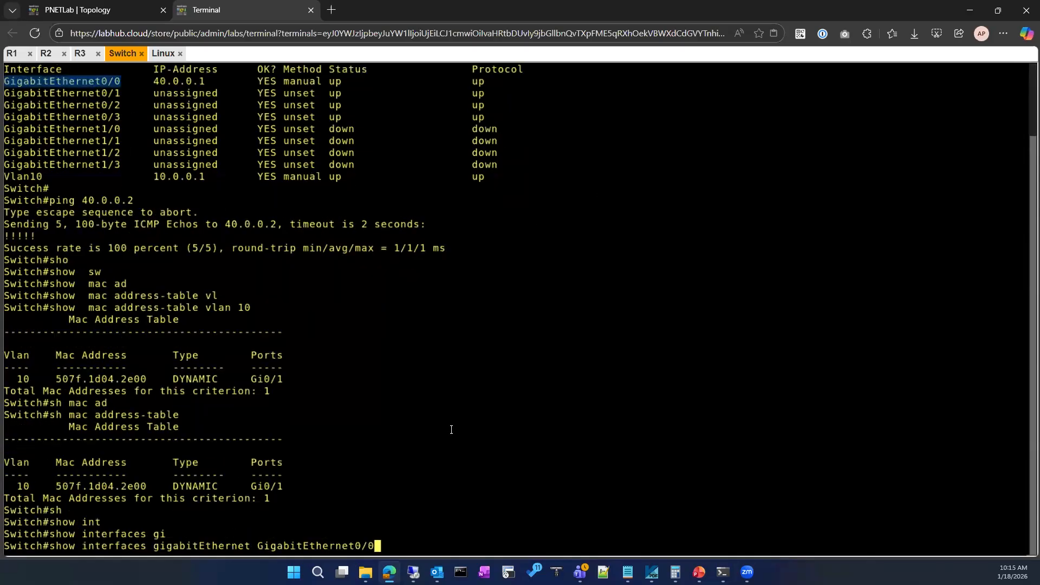
key(BackSpace)
key(BackSpace)
key(BackSpace)
key(BackSpace)
key(BackSpace)
key(BackSpace)
key(BackSpace)
key(BackSpace)
key(BackSpace)
key(BackSpace)
key(BackSpace)
key(BackSpace)
key(BackSpace)
key(BackSpace)
key(BackSpace)
key(BackSpace)
key(BackSpace)
key(BackSpace)
key(BackSpace)
key(BackSpace)
key(BackSpace)
key(BackSpace)
key(BackSpace)
key(BackSpace)
key(BackSpace)
key(BackSpace)
key(BackSpace)
key(BackSpace)
key(BackSpace)
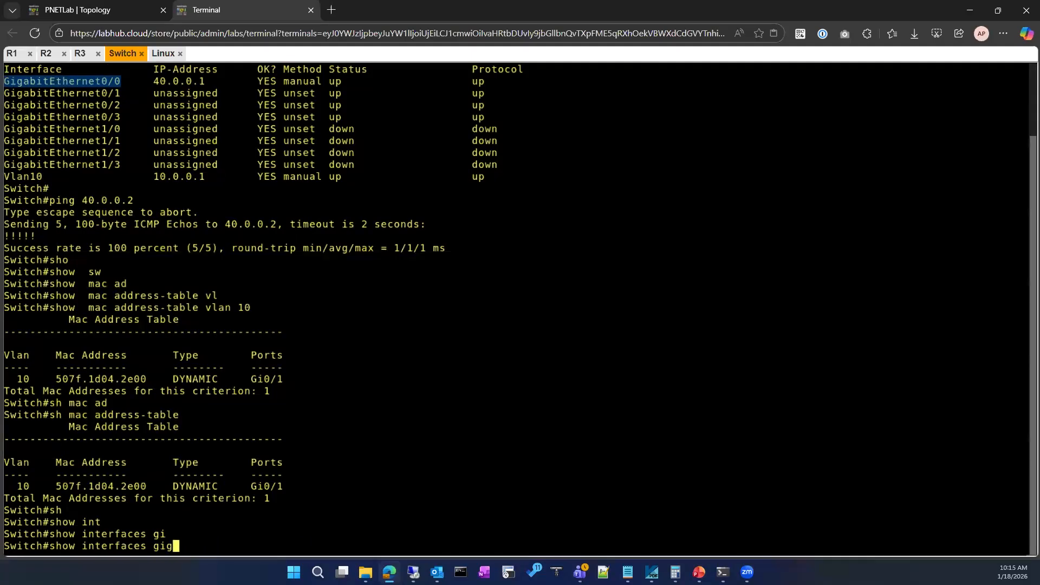
key(ctrl+v)
key(Return)
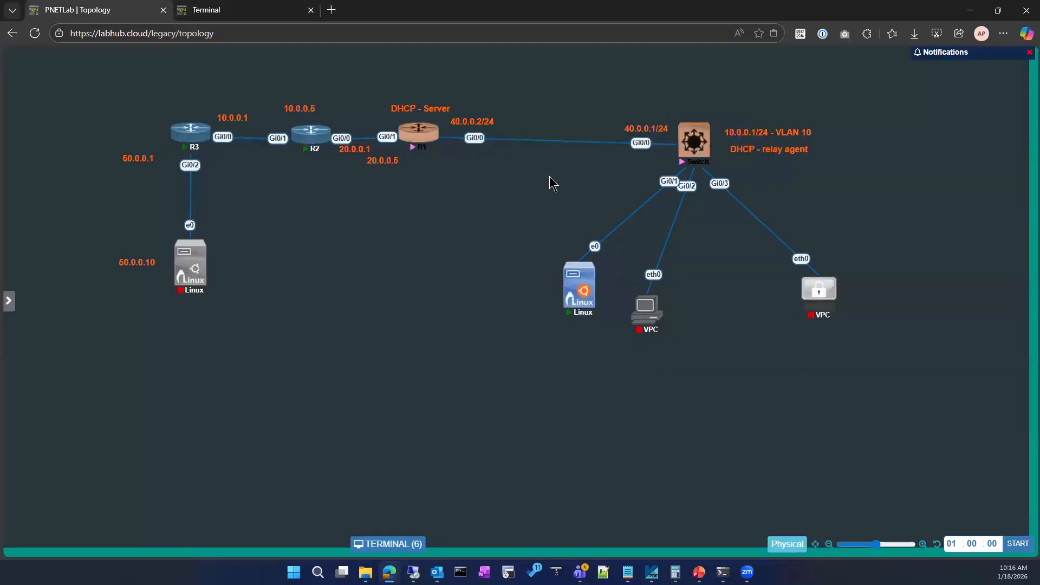
key(ctrl+Tab)
key(space)
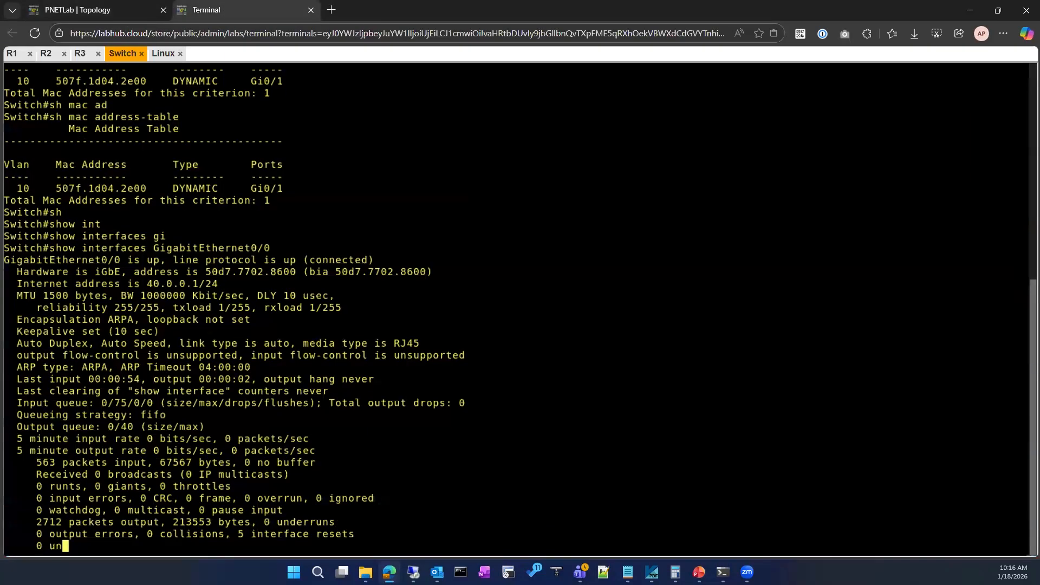
List the switch's interface addresses and status again with sh ip interface brief.
text(sh )
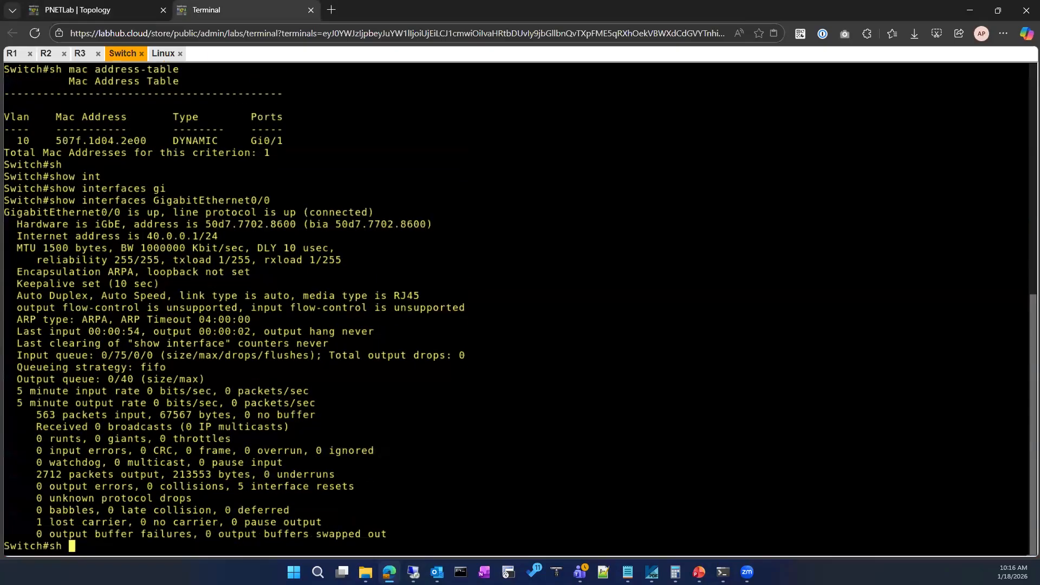
text(ip in)
text(t)
key(Tab)
text(br)
key(Tab)
key(Return)
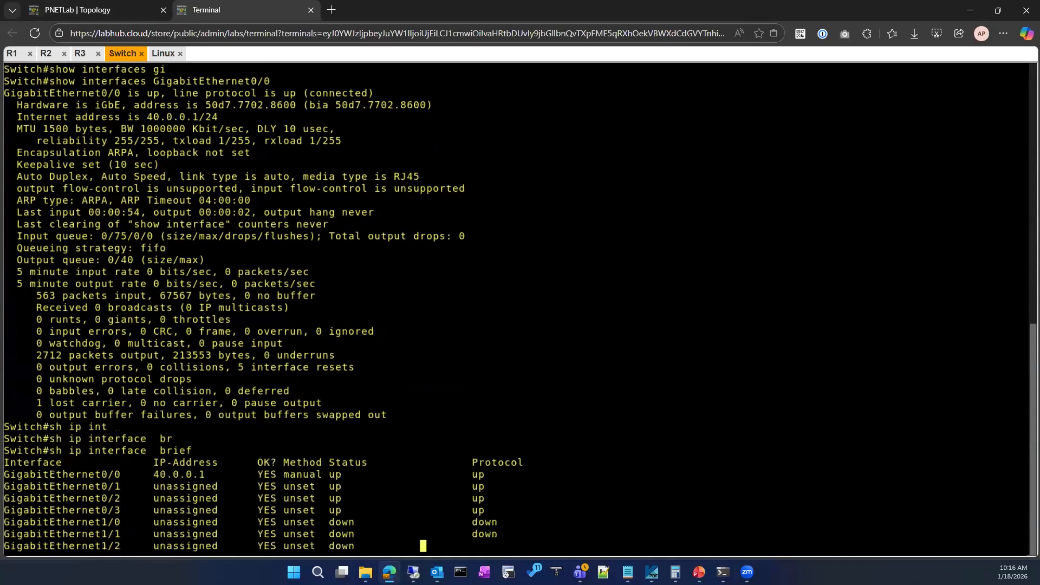
Ping 40.0.0.1 from the switch using source address 10.0.0.1.
text(pi)
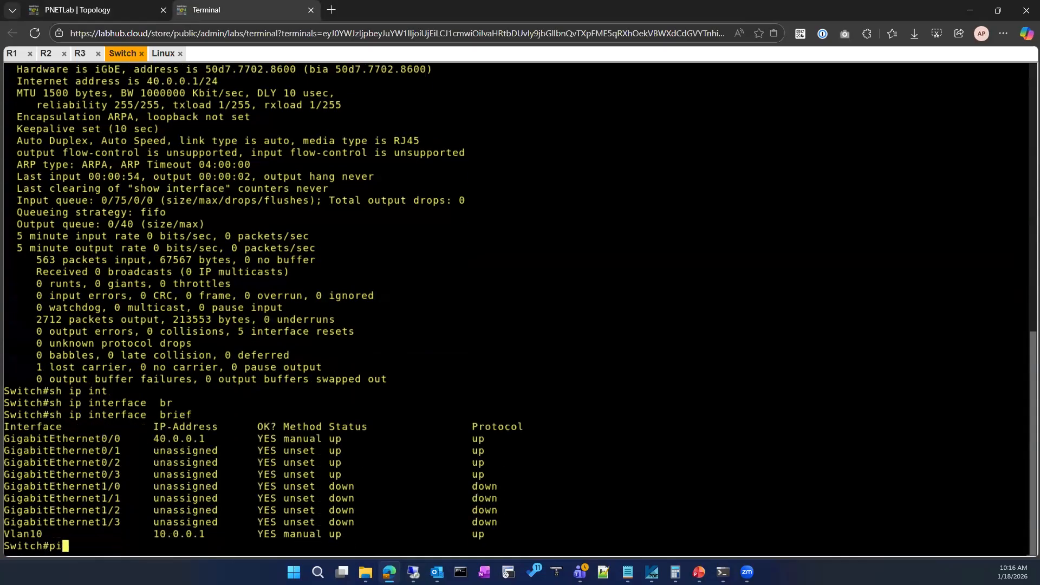
text(ng 40.0.0.1 so)
key(Tab)
text(10.0.0.1)
key(Return)
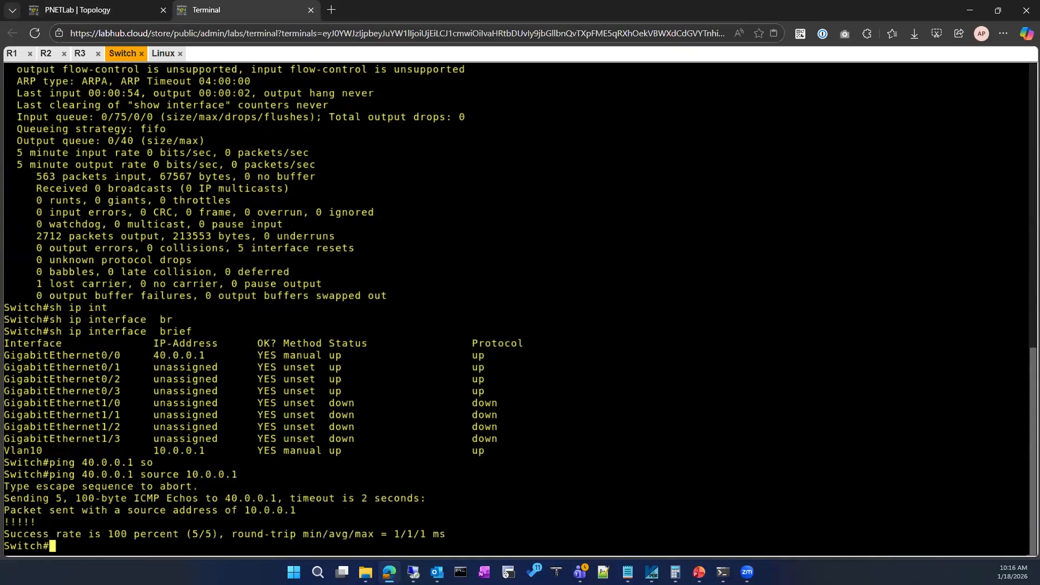
Rerun sh mac address-table on the switch after the sourced ping.
key(Up)
key(Up)
key(Up)
key(Up)
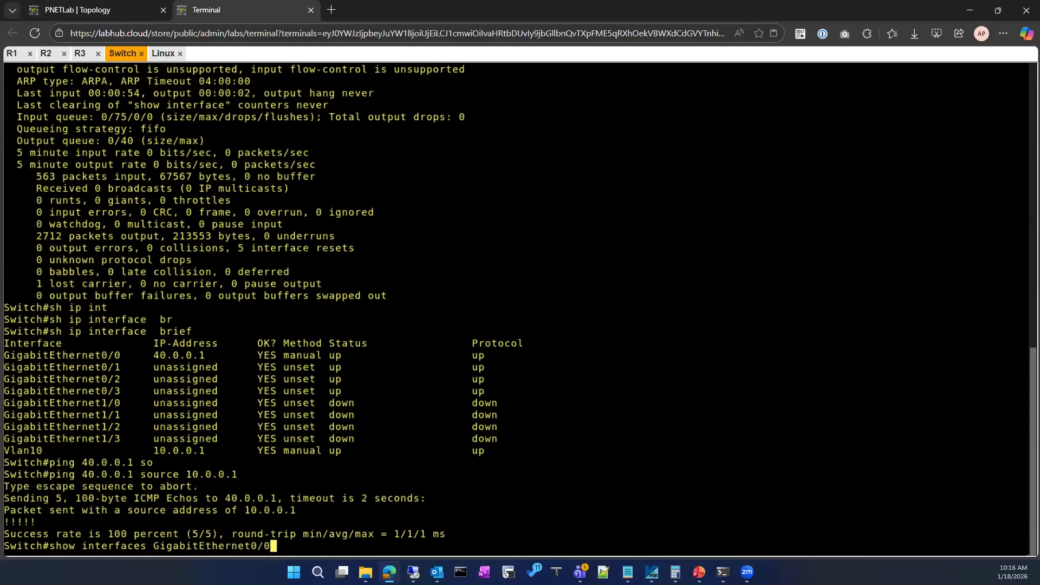
key(Return)
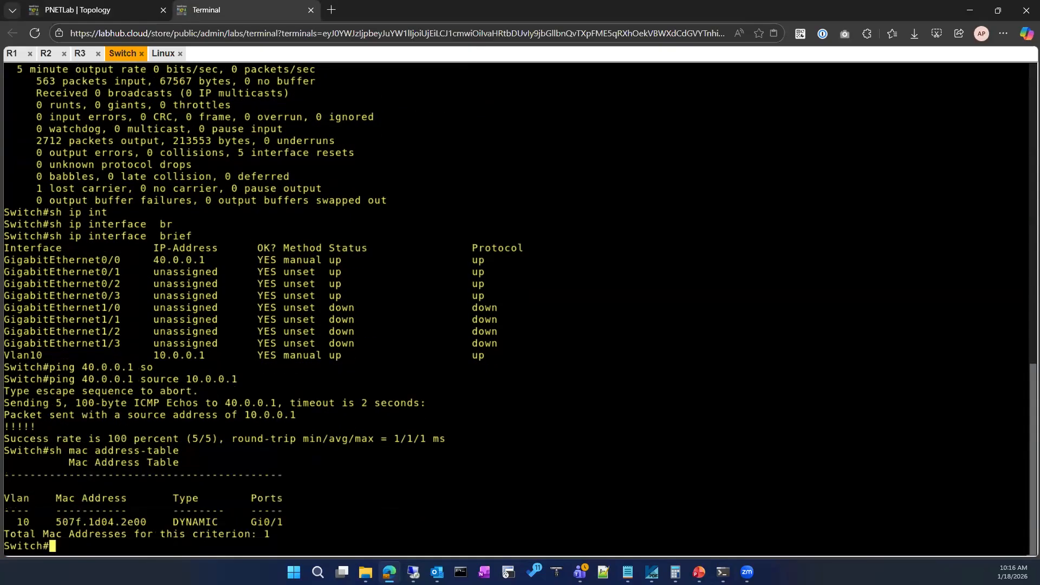
Review the bootp-filtered packet list in the Linux client's Wireshark capture for any DHCP replies.
click(164, 54)
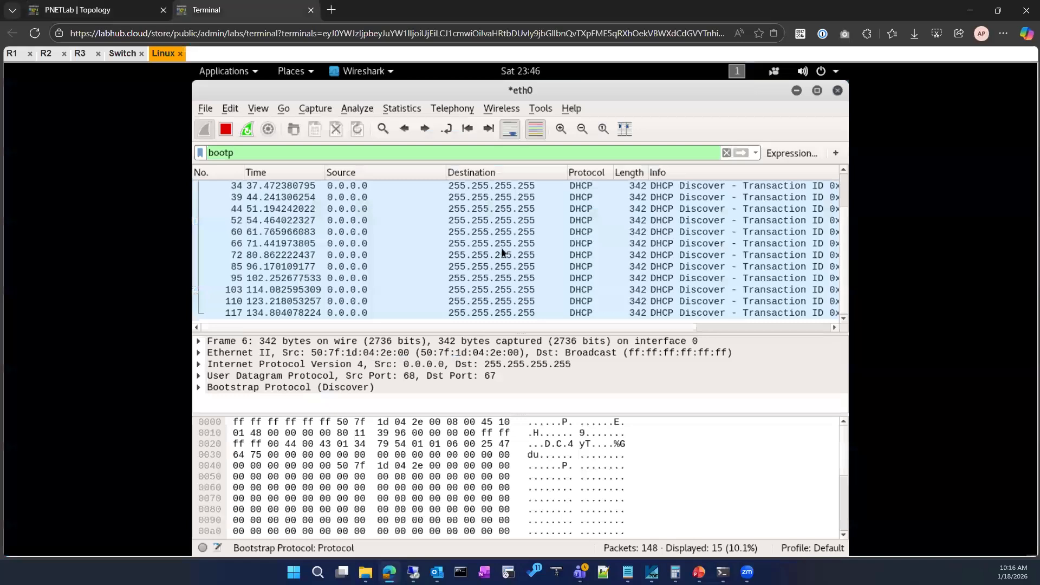
scroll(843, 228, up, 1)
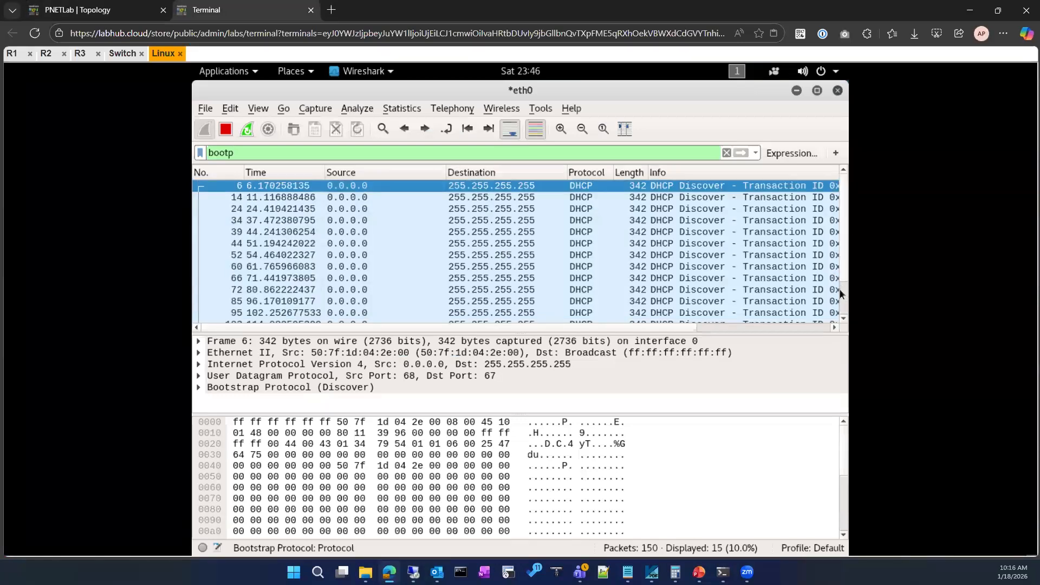
scroll(843, 295, down, 1)
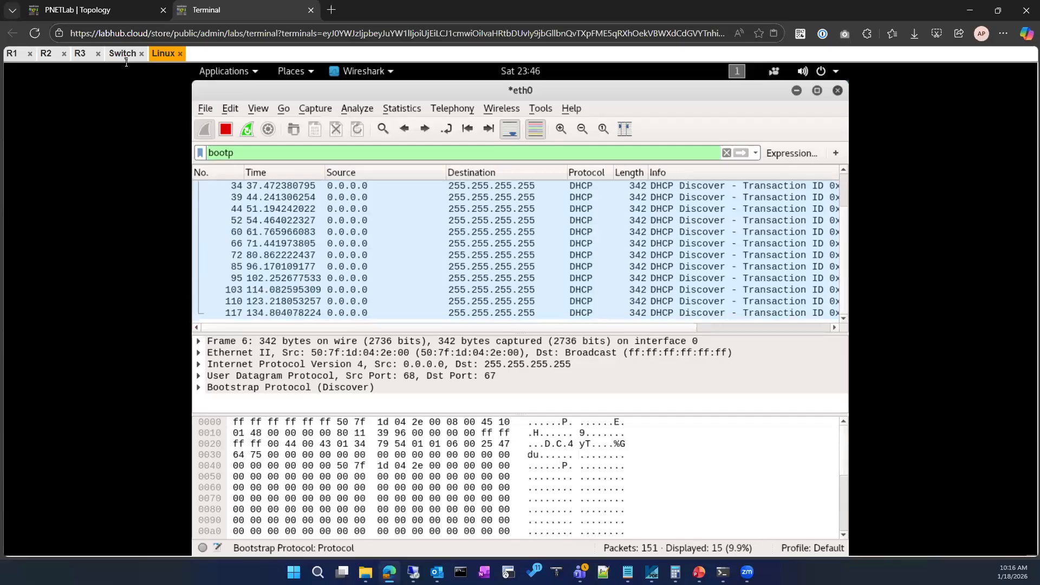
Display the switch's routing table with sh ip route.
click(122, 53)
text(sho)
key(Tab)
text(ru)
key(BackSpace)
key(BackSpace)
key(BackSpace)
key(BackSpace)
key(BackSpace)
key(BackSpace)
key(BackSpace)
key(BackSpace)
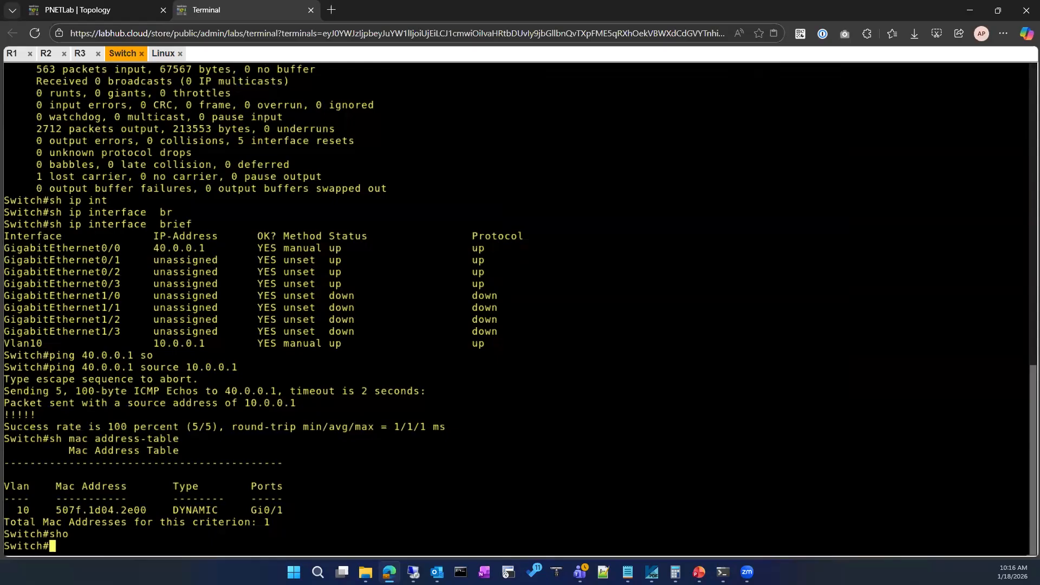
text(sh ip rou)
key(Tab)
key(Return)
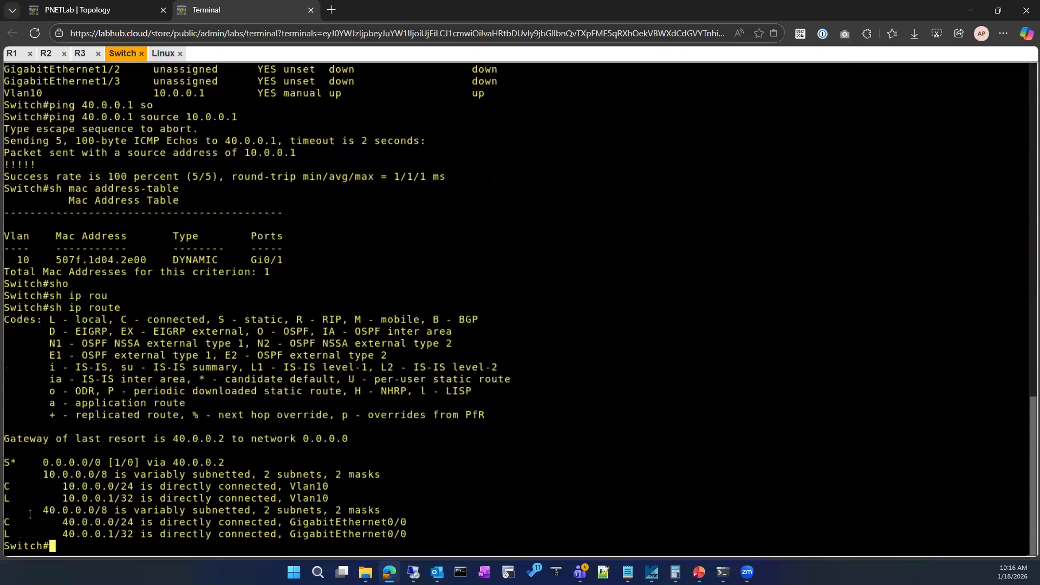
Check R1's place in the lab topology and open R1's console.
click(122, 10)
mouse_move(413, 142)
click(224, 10)
click(70, 7)
click(252, 10)
click(9, 56)
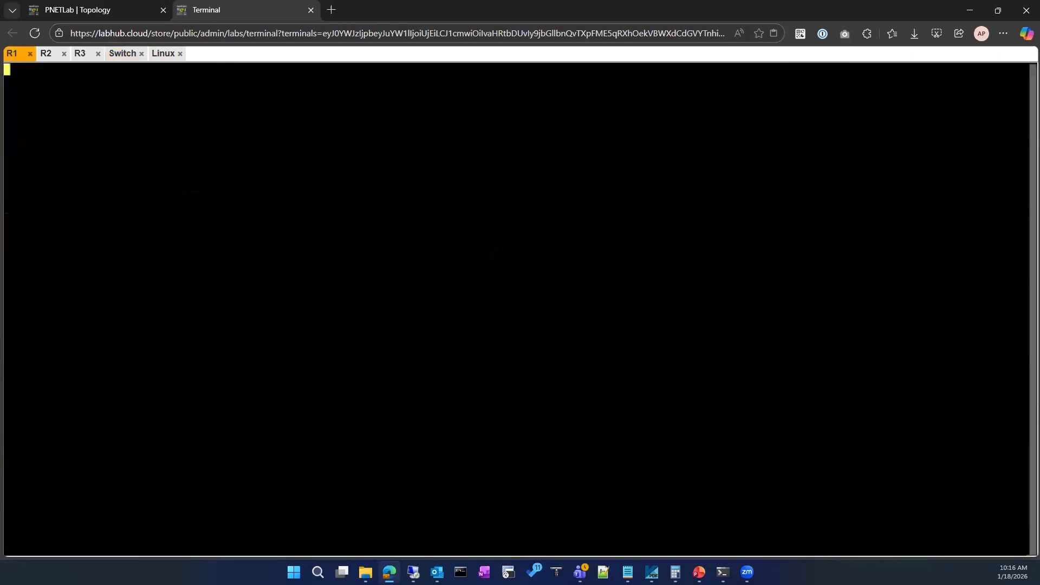
Display R1's routing table with sh ip route.
text(sh ip rou)
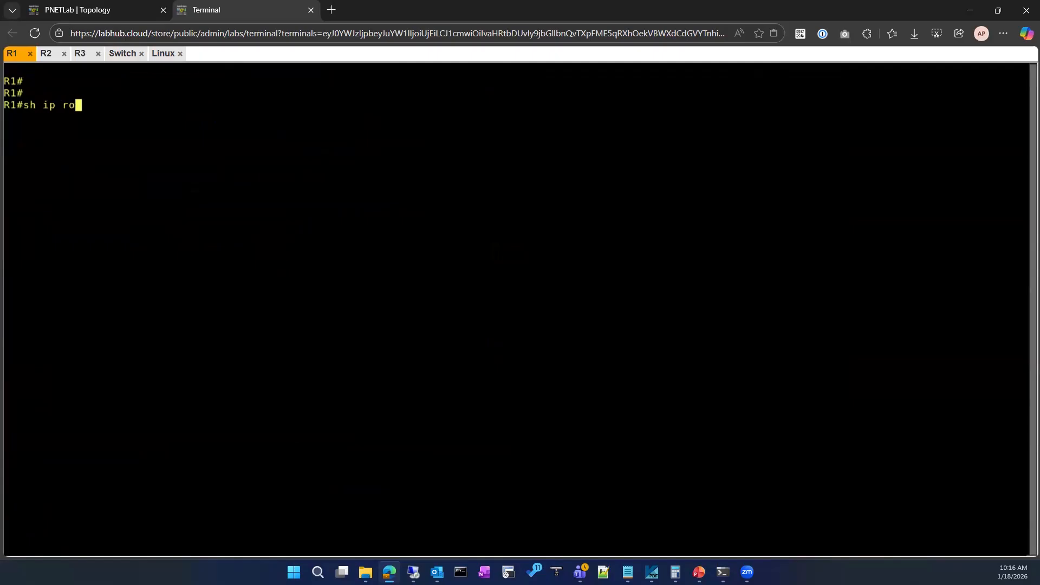
key(Tab)
key(Return)
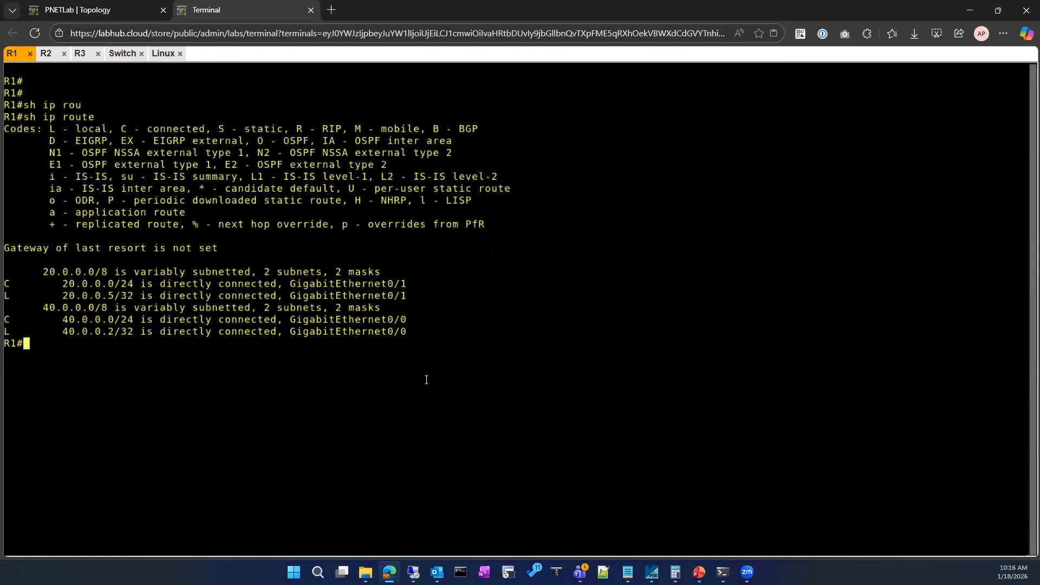
Add a static route on R1 for 10.0.0.0 255.255.255.0 via next hop 40.0.0.1.
text(conf)
key(BackSpace)
key(BackSpace)
key(BackSpace)
key(BackSpace)
text(conf)
key(Tab)
key(Return)
key(Return)
text(ip ro)
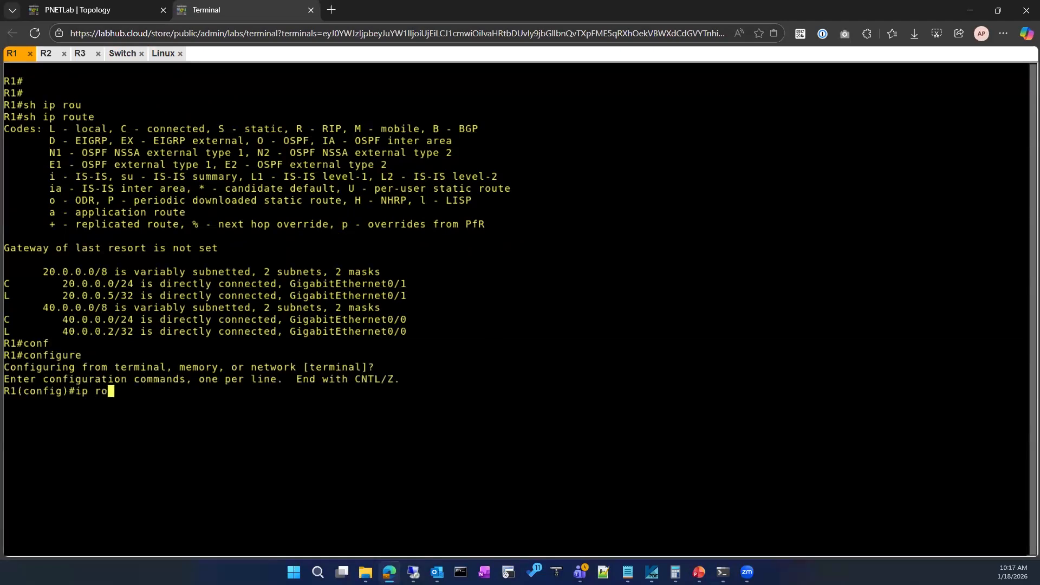
text(ute)
key(Tab)
text(10.0.0)
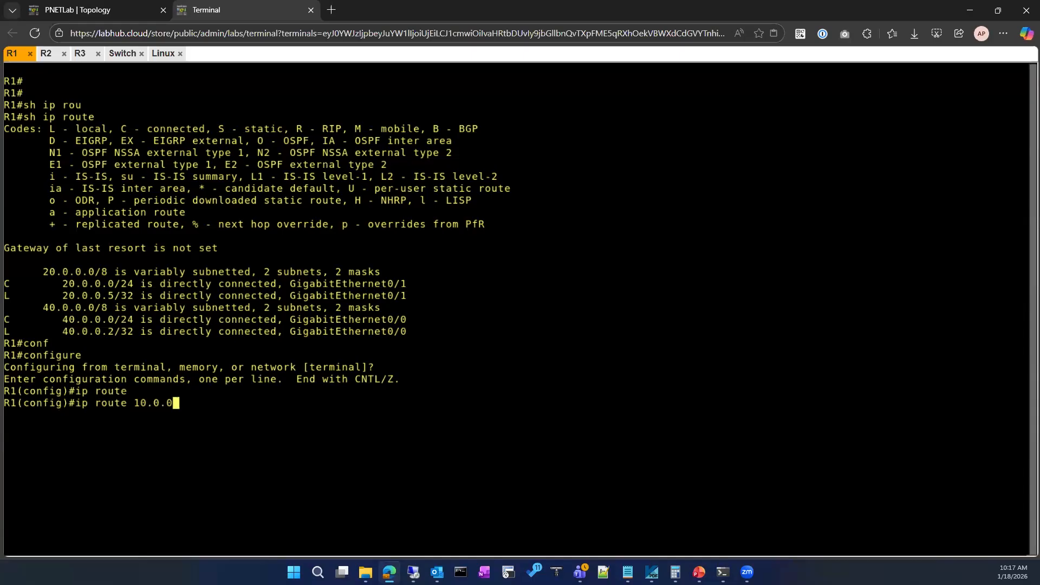
text(.0 ?)
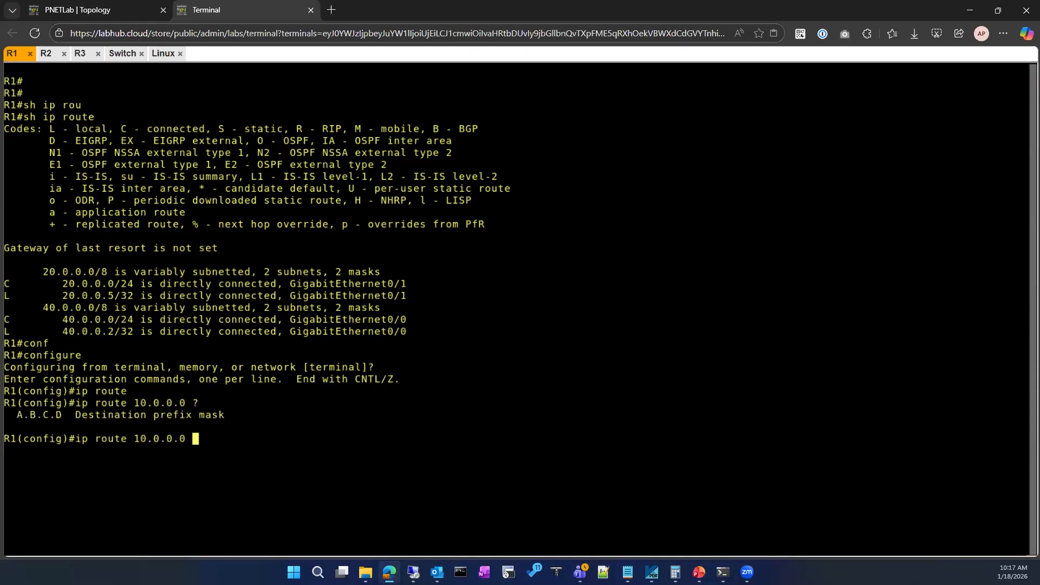
text(255.255.255.0 ?)
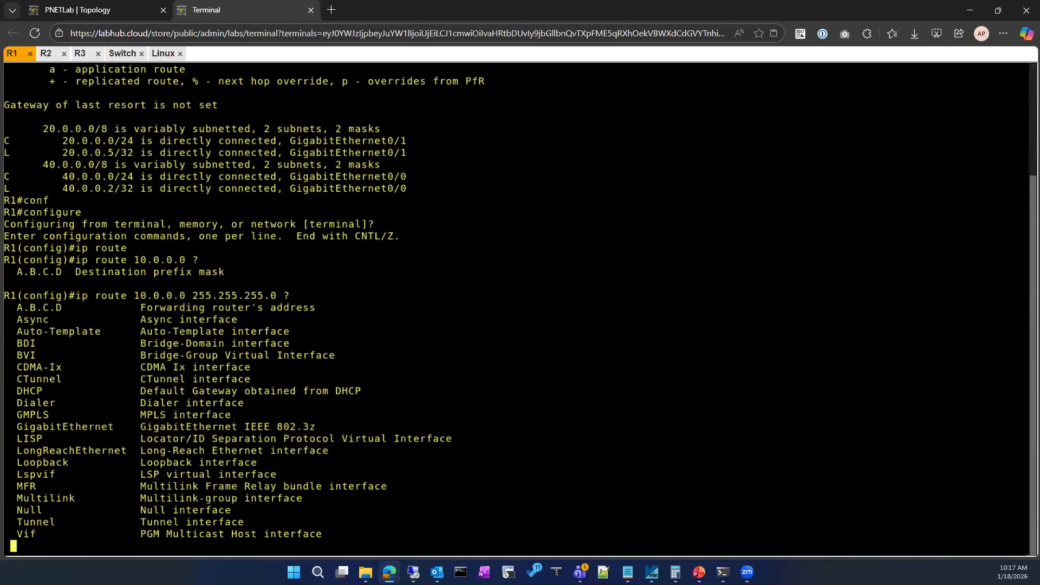
key(space)
text(40.0.0.1)
key(Return)
Leave R1's configuration mode and rerun sh ip route to check the new static route.
text(exit)
key(Return)
key(Return)
text(sh ip route)
key(Return)
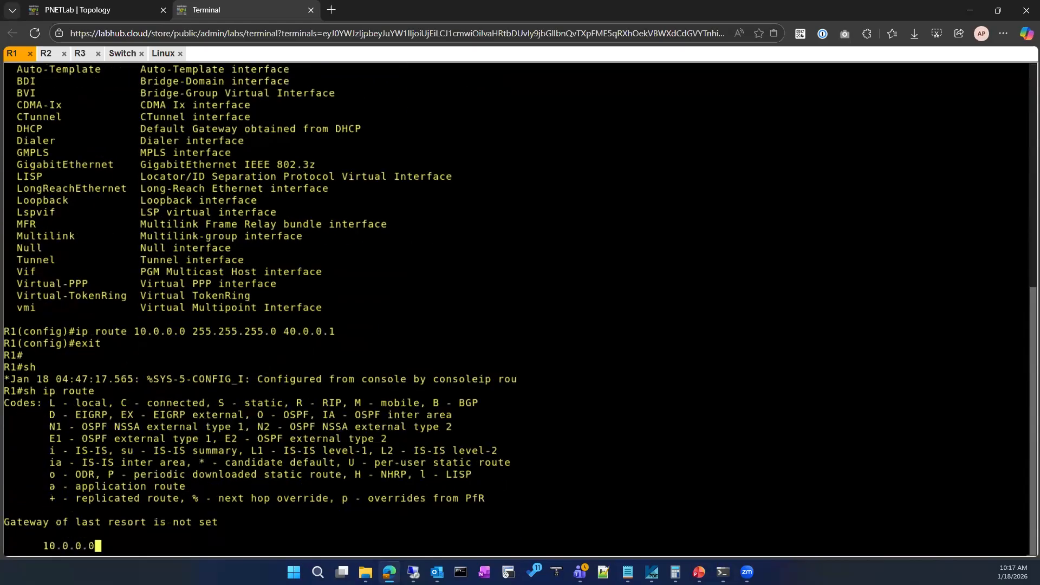
Check the lab topology for the VLAN 10 address and ping 10.0.0.1 from R1.
key(Return)
key(Return)
text(ping)
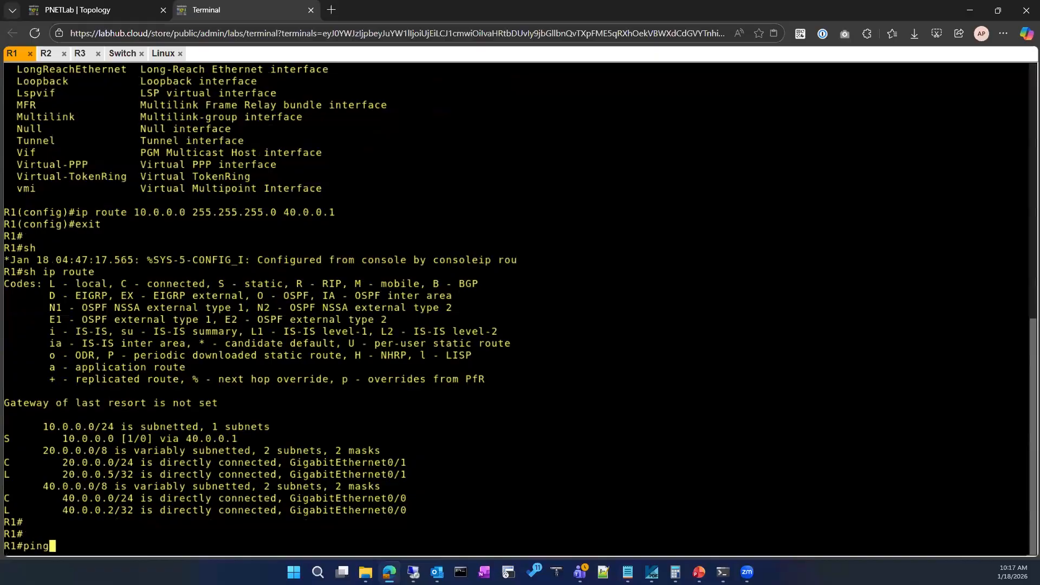
click(92, 10)
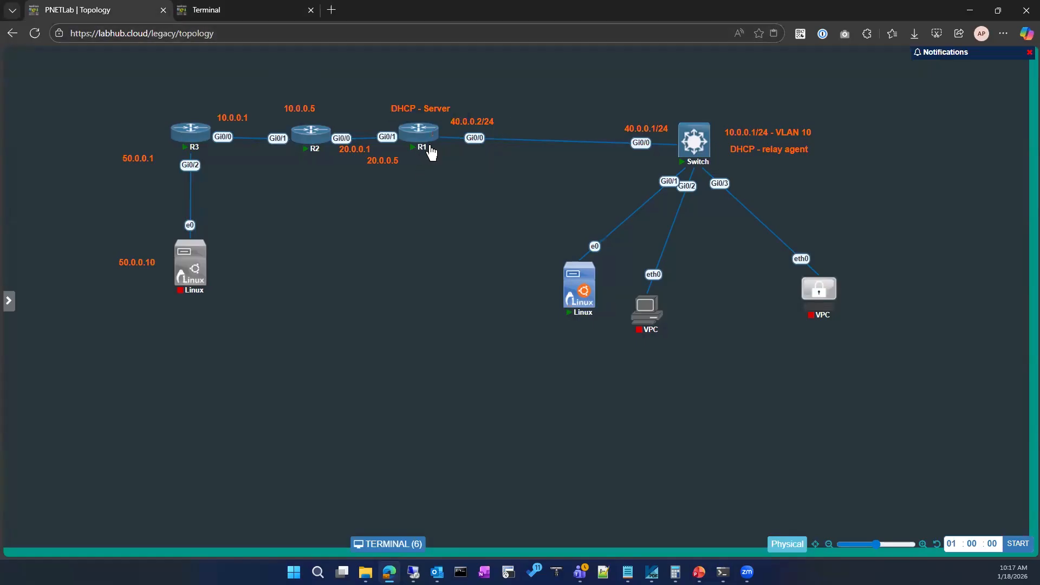
click(250, 9)
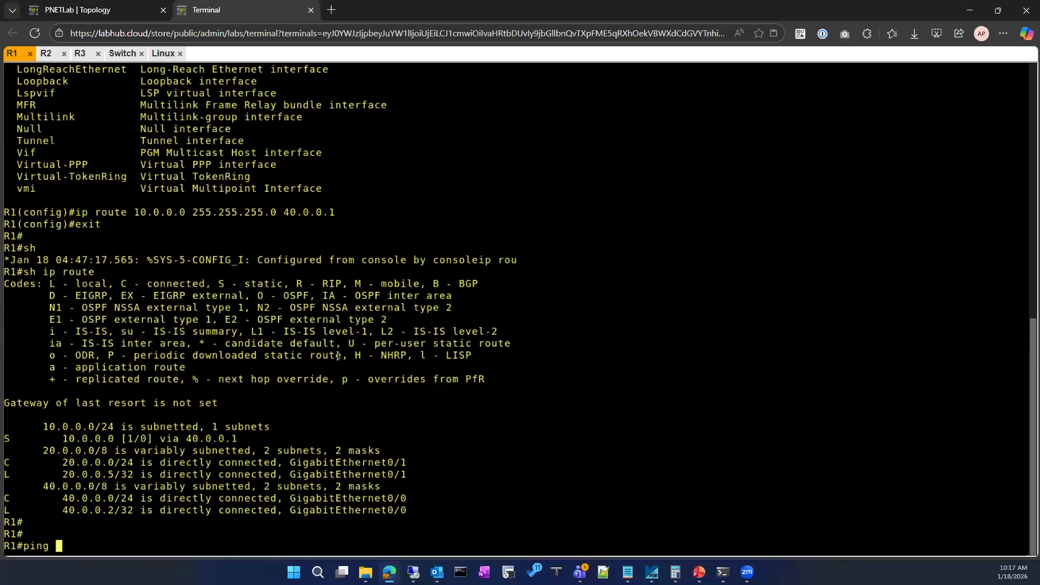
text(40.)
key(BackSpace)
key(BackSpace)
key(BackSpace)
text(10.0.0.1)
key(Return)
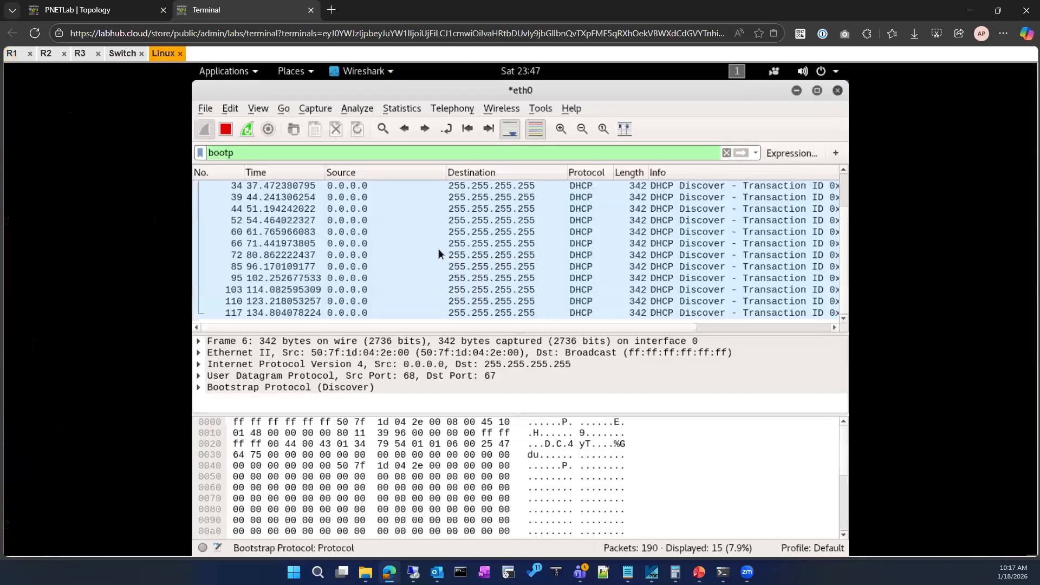
Restart the eth0 capture in the Linux client's Wireshark without saving the captured packets.
scroll(843, 230, up, 1)
scroll(839, 303, down, 1)
click(246, 129)
click(420, 324)
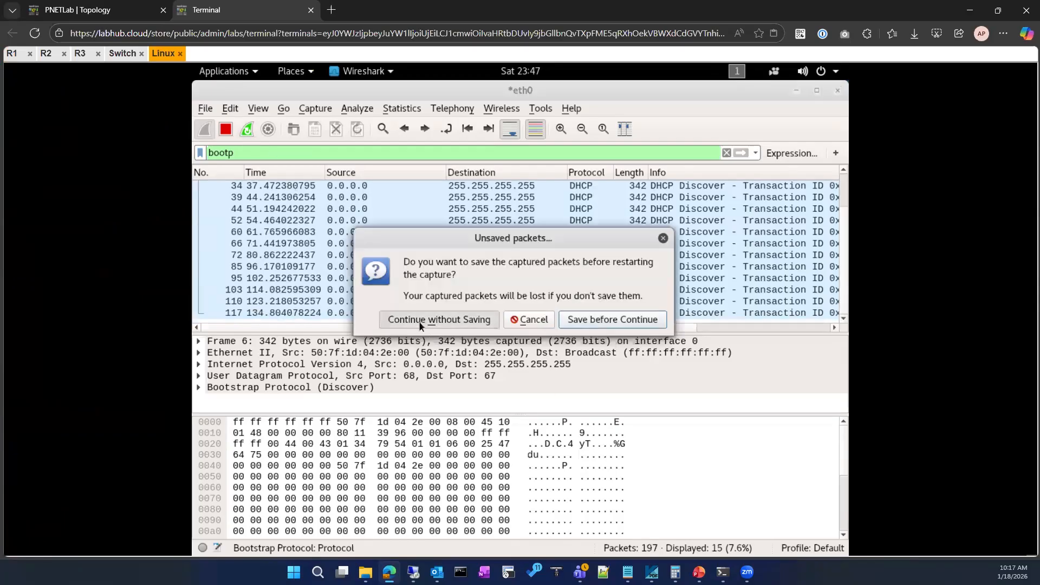
click(422, 234)
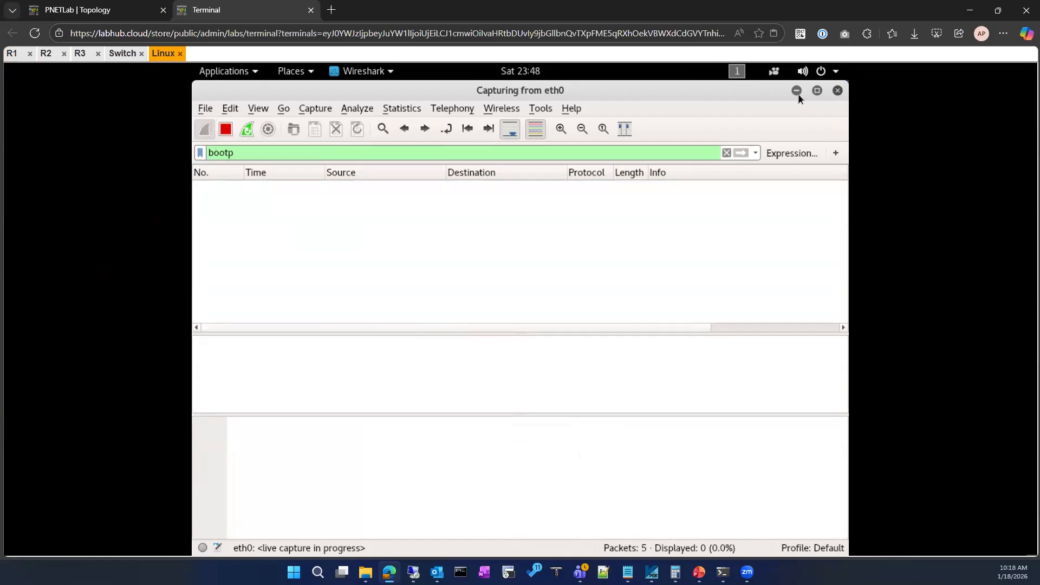
Clear Wireshark's display filter to view all captured packets, and reapply the bootp filter.
click(726, 153)
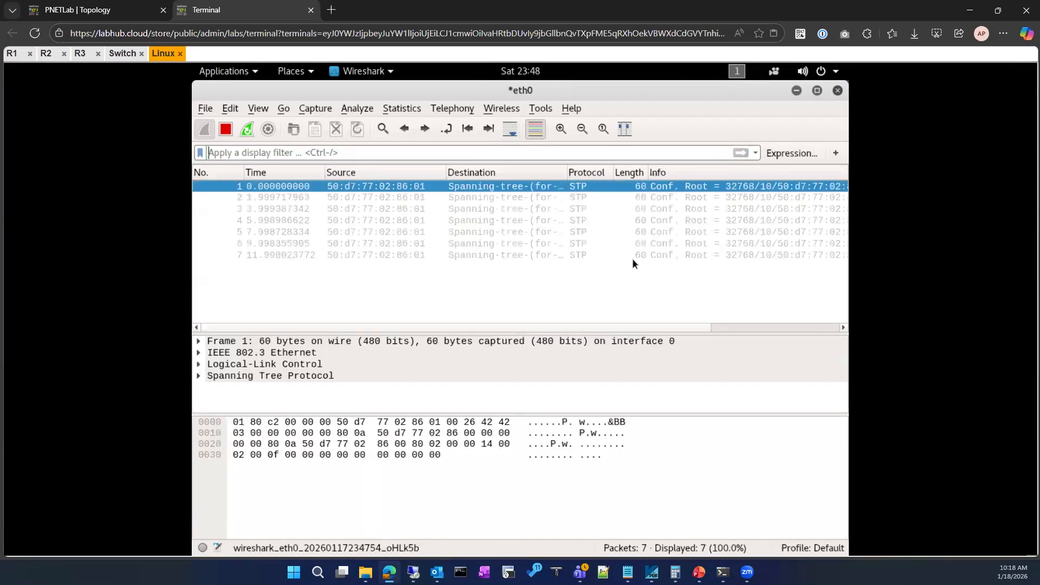
click(384, 153)
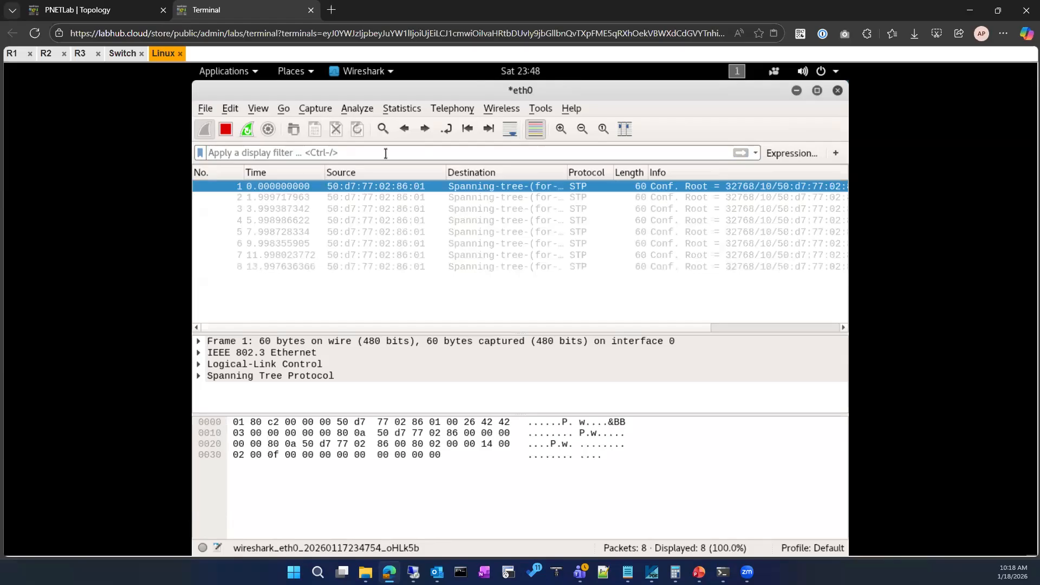
text(bootp)
key(Return)
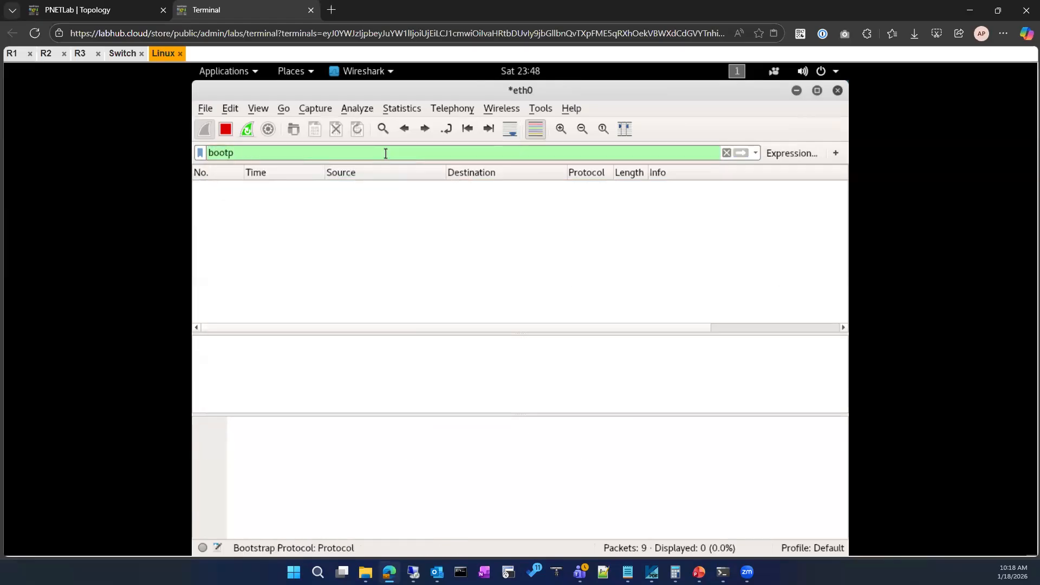
Minimize Wireshark, open the Linux client's wired network settings and turn on the wired connection.
click(796, 91)
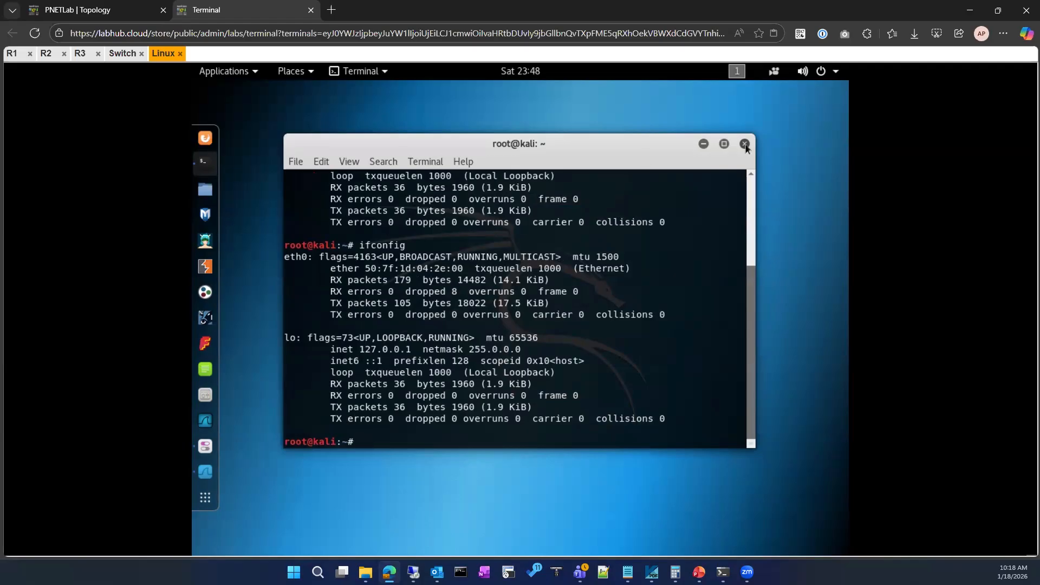
click(744, 76)
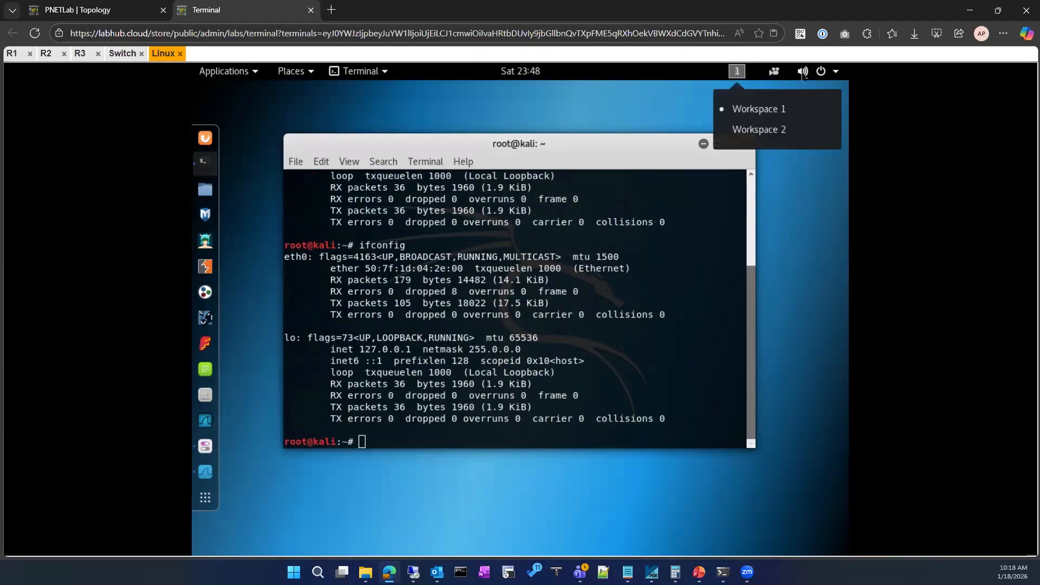
click(774, 76)
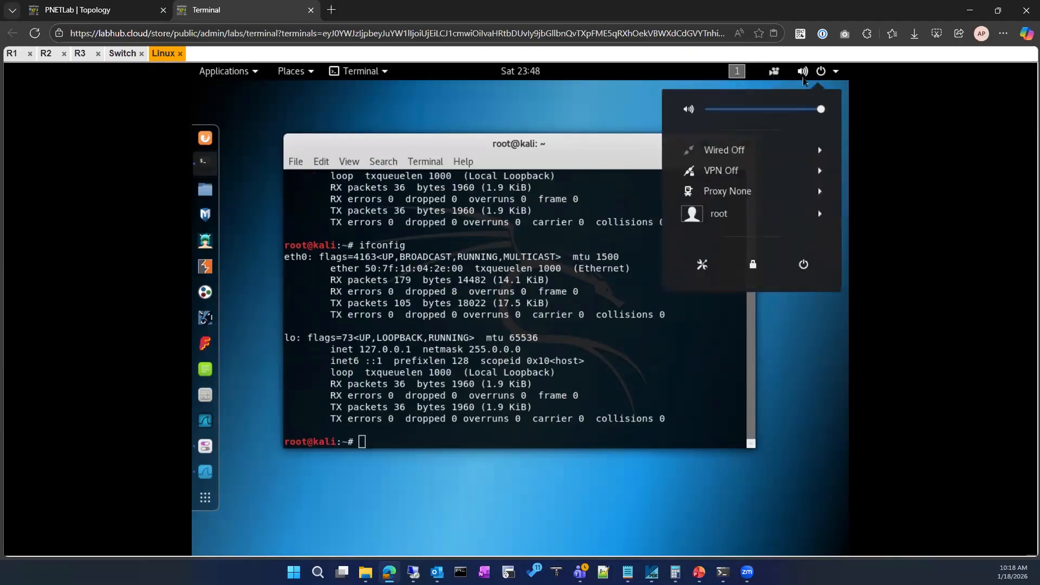
click(764, 154)
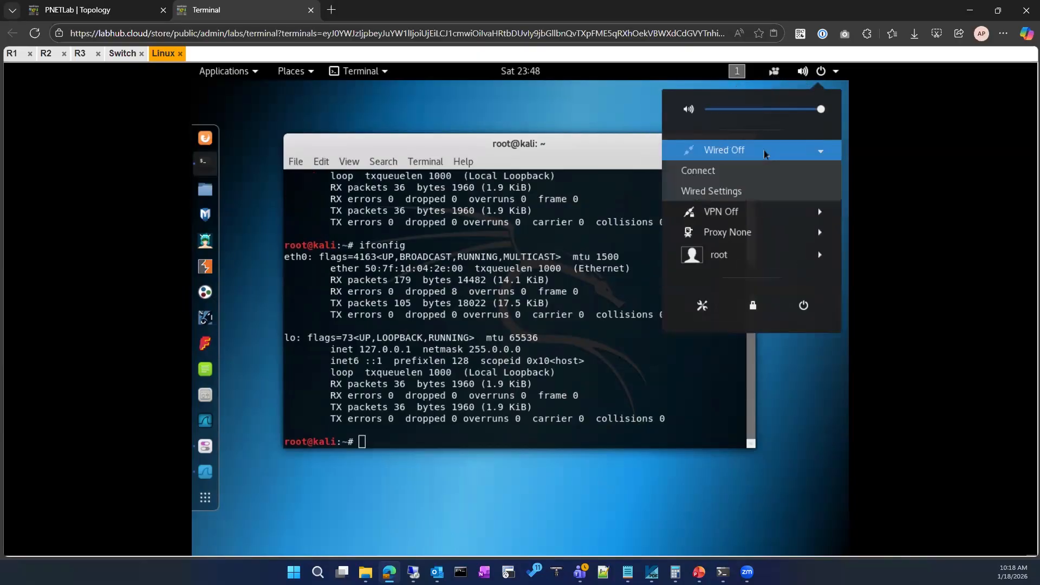
click(726, 191)
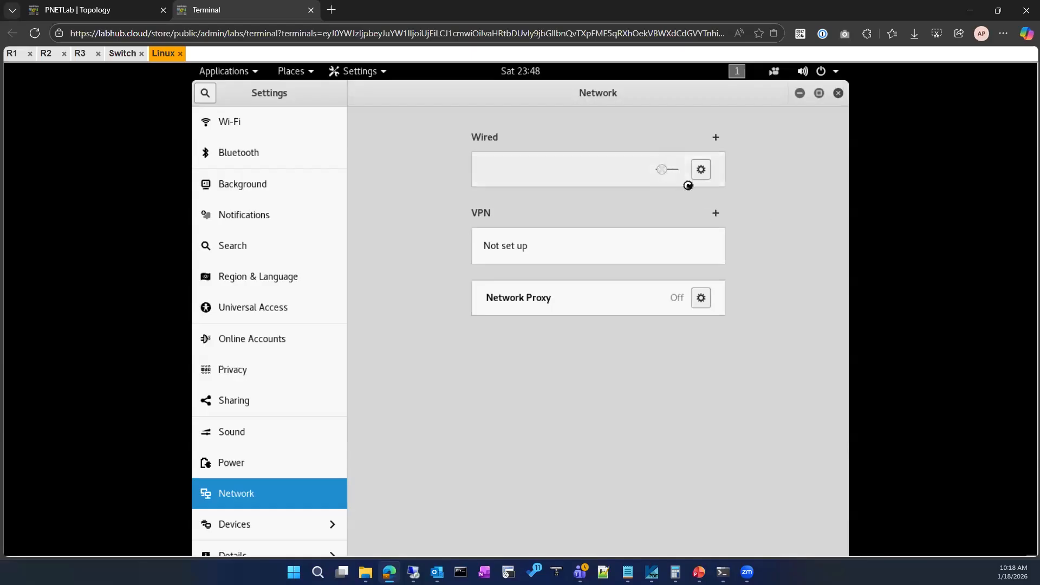
Review the wired connection's address details, identity and IPv4 settings on the Linux client.
click(704, 173)
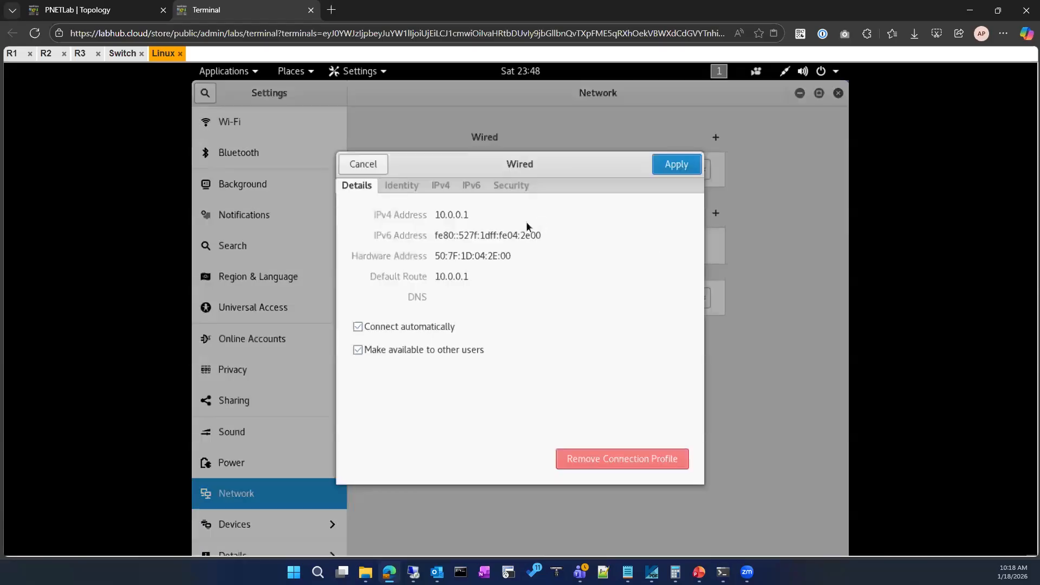
click(400, 186)
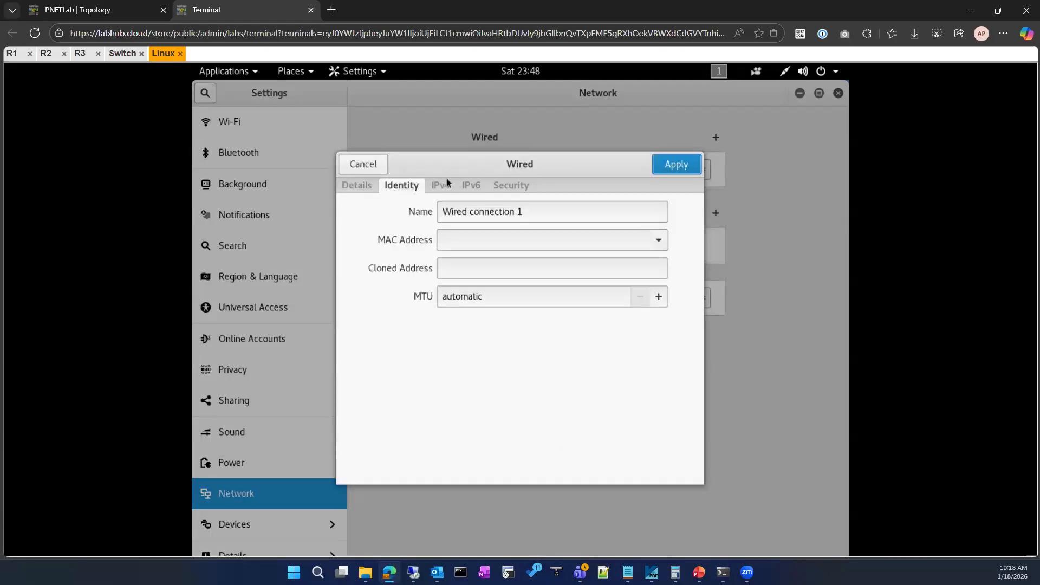
click(444, 186)
click(371, 186)
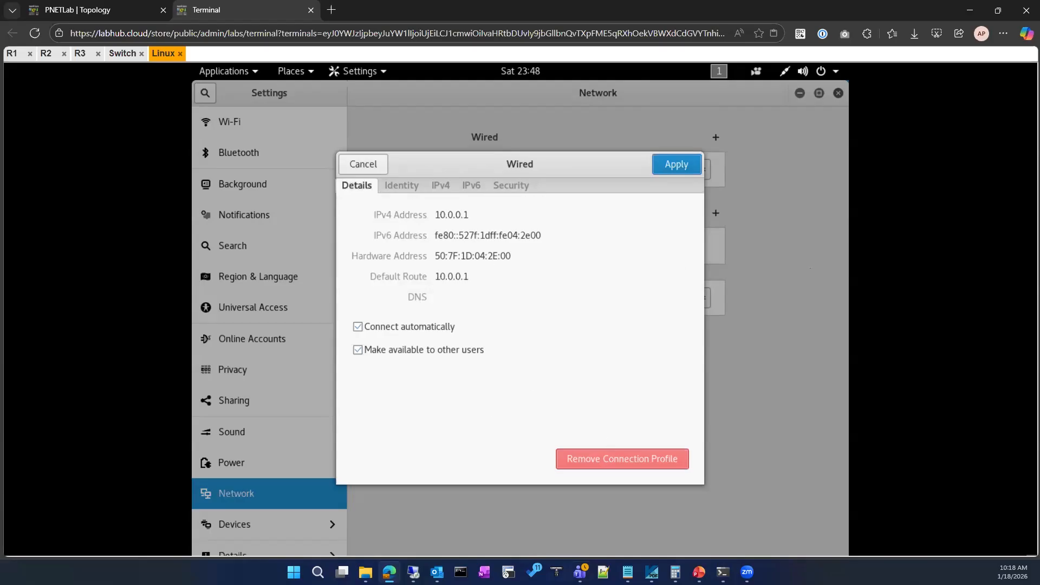
Check the switch console for new log messages and list its interface addresses with show ip interface brief.
click(123, 53)
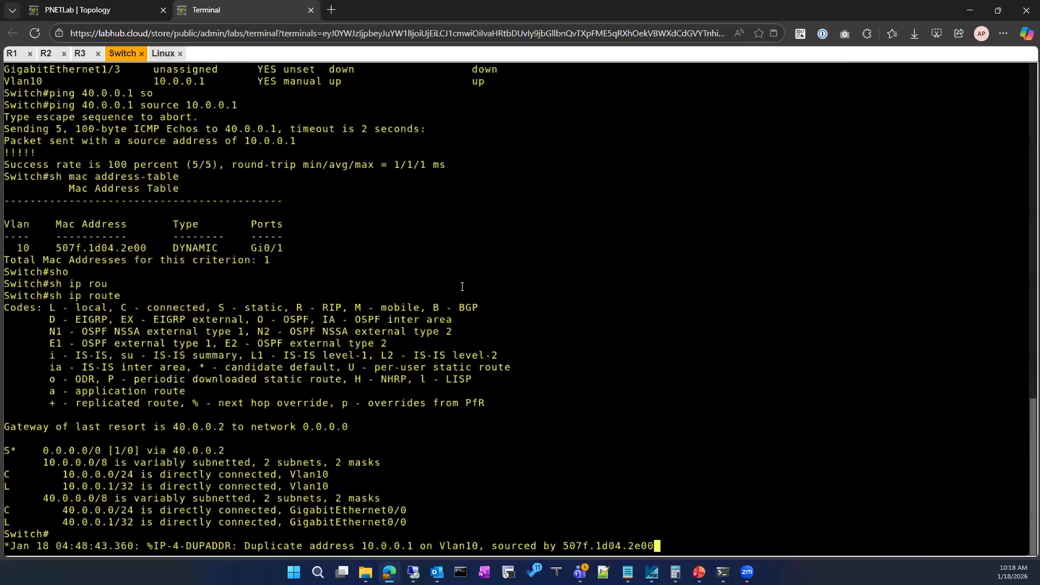
key(Return)
key(Return)
key(Return)
key(Return)
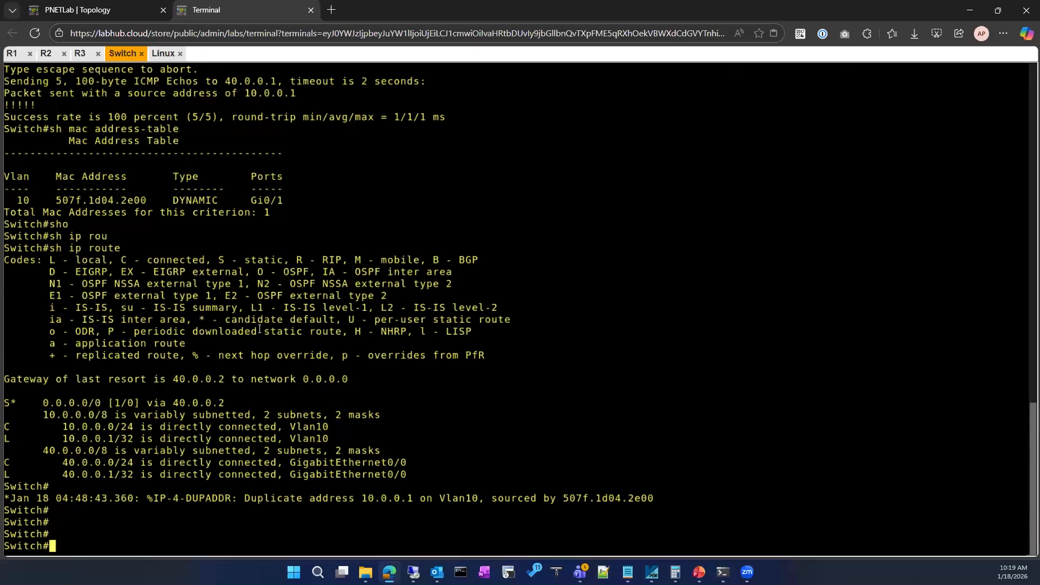
text(sho)
key(Tab)
text(ip int)
key(Tab)
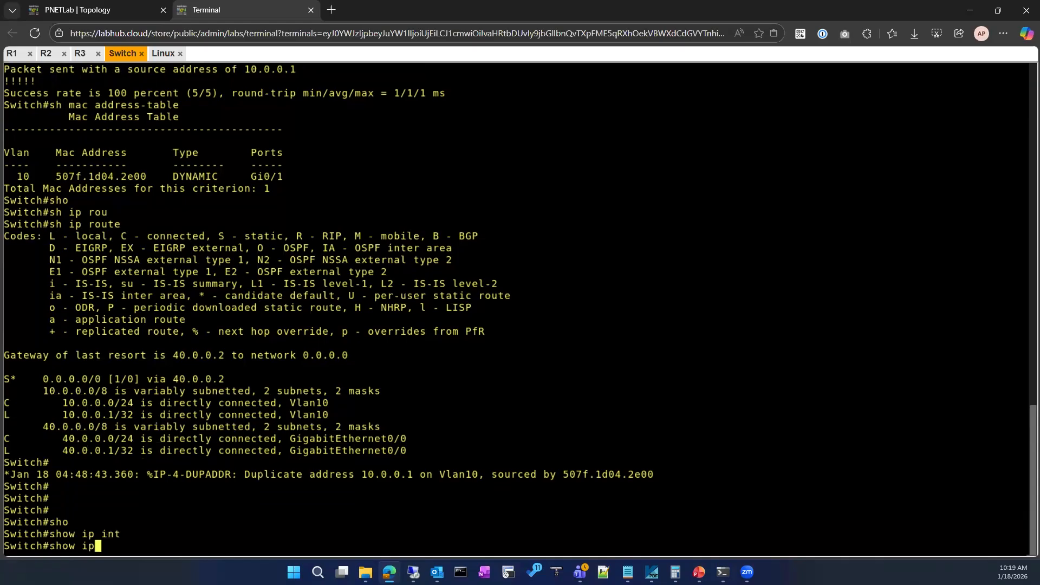
text(br)
key(Tab)
key(Return)
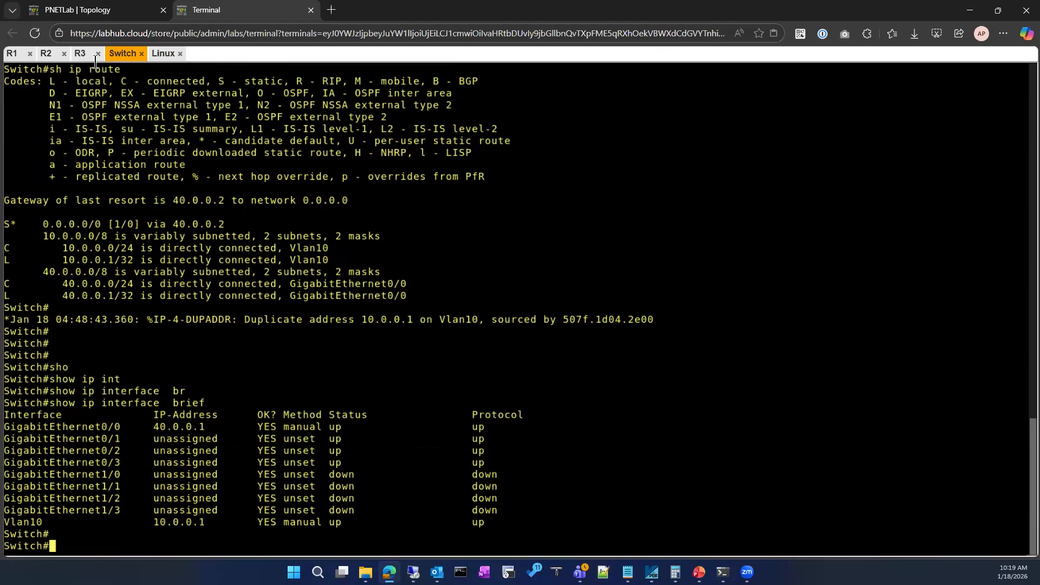
Check the DHCP server's place in the lab topology and return to R1's console.
click(87, 6)
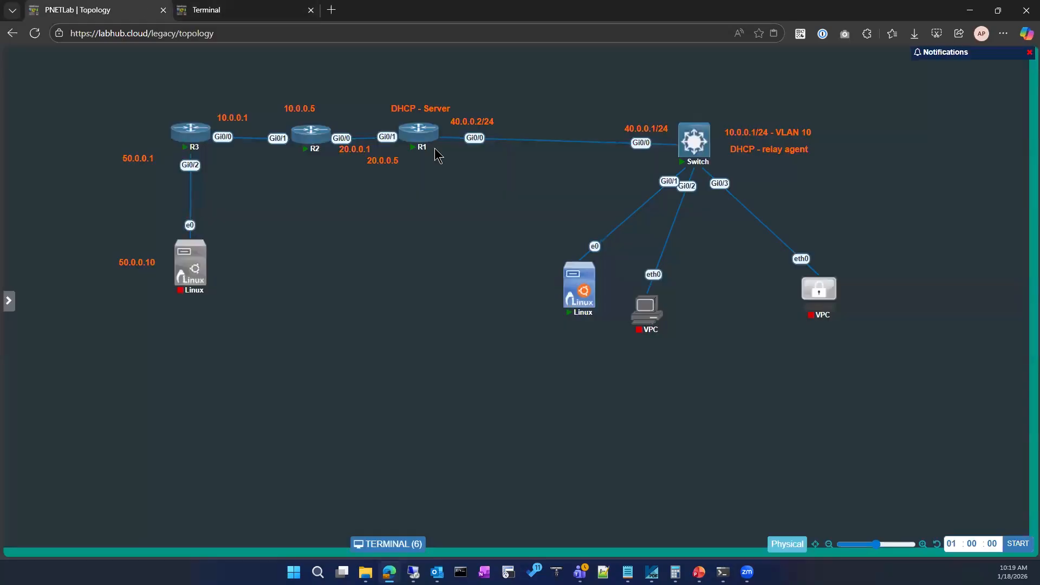
click(234, 6)
click(13, 53)
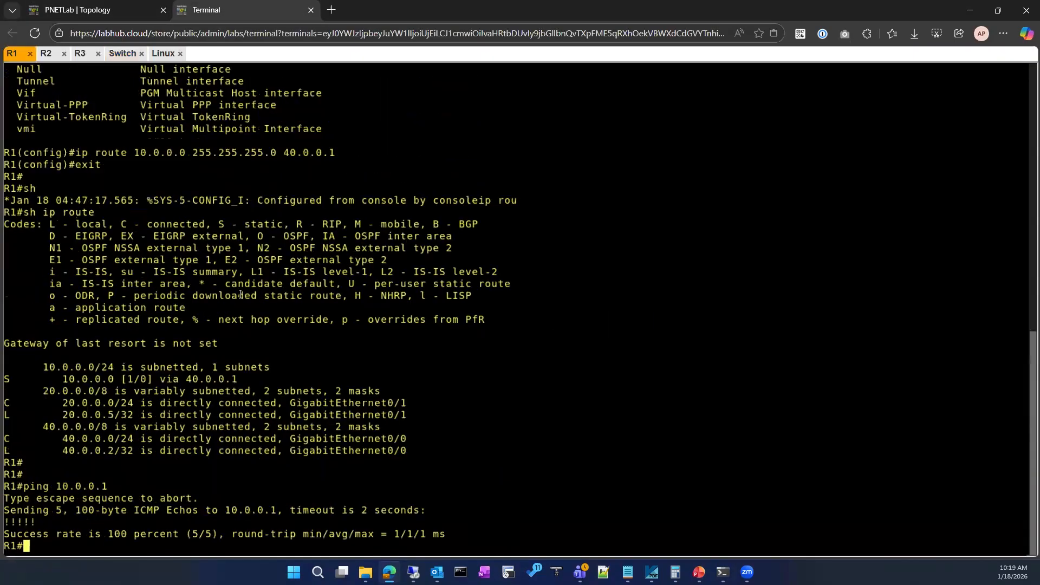
key(Return)
key(Return)
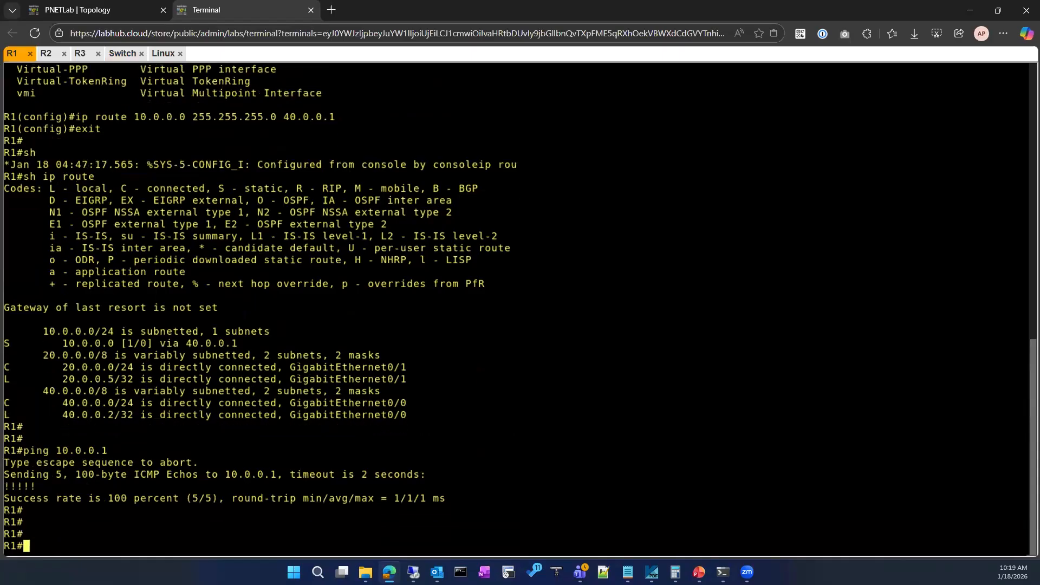
Display R1's running configuration with show running-config and examine its DHCP pool settings through to the end.
text(sh)
key(Tab)
text(o run)
key(Return)
key(Up)
key(BackSpace)
key(BackSpace)
key(BackSpace)
key(BackSpace)
key(BackSpace)
text(run)
key(Tab)
key(Return)
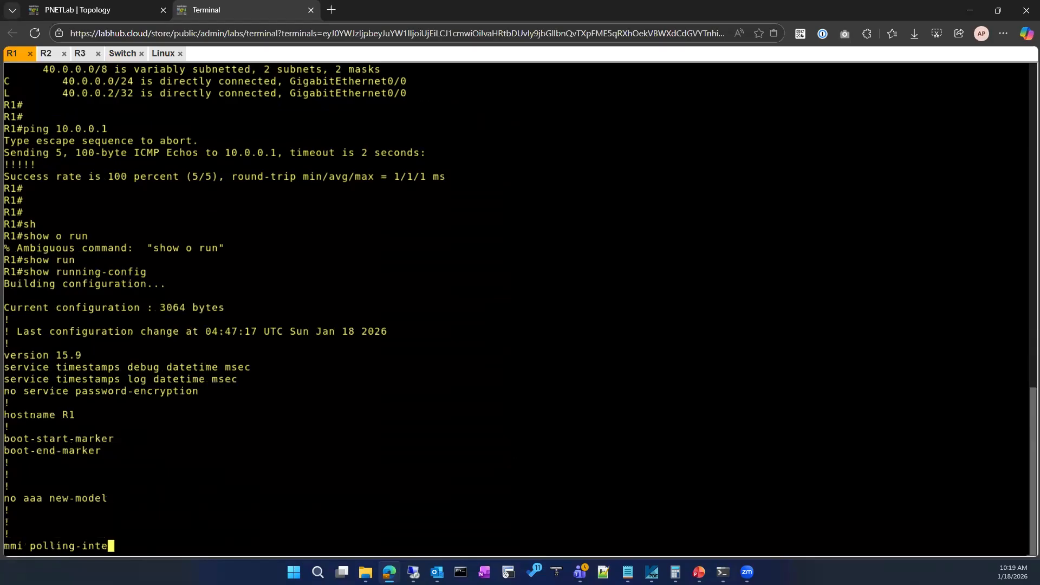
key(space)
scroll(184, 352, up, 10)
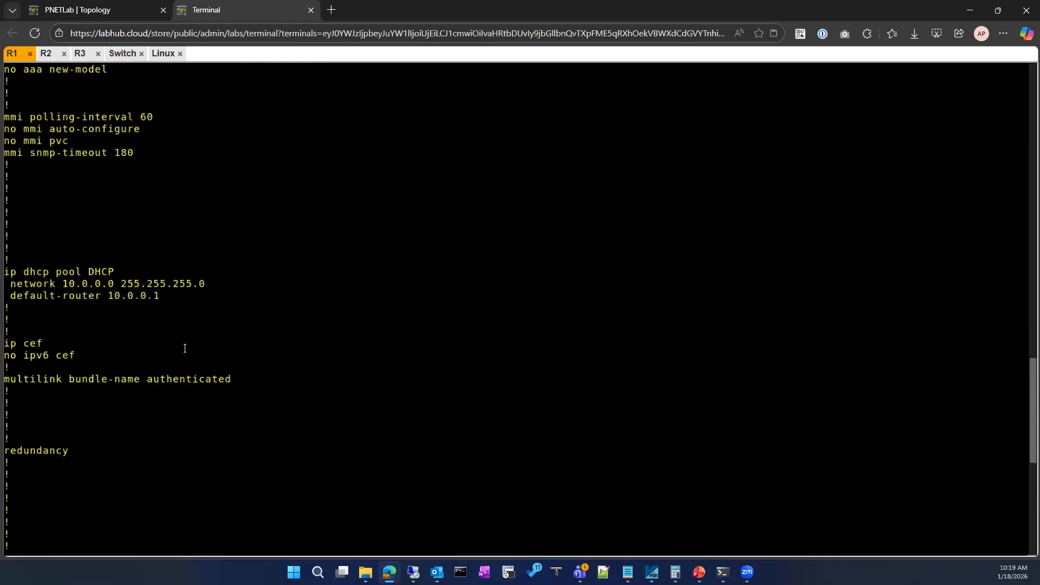
scroll(183, 346, down, 10)
key(space)
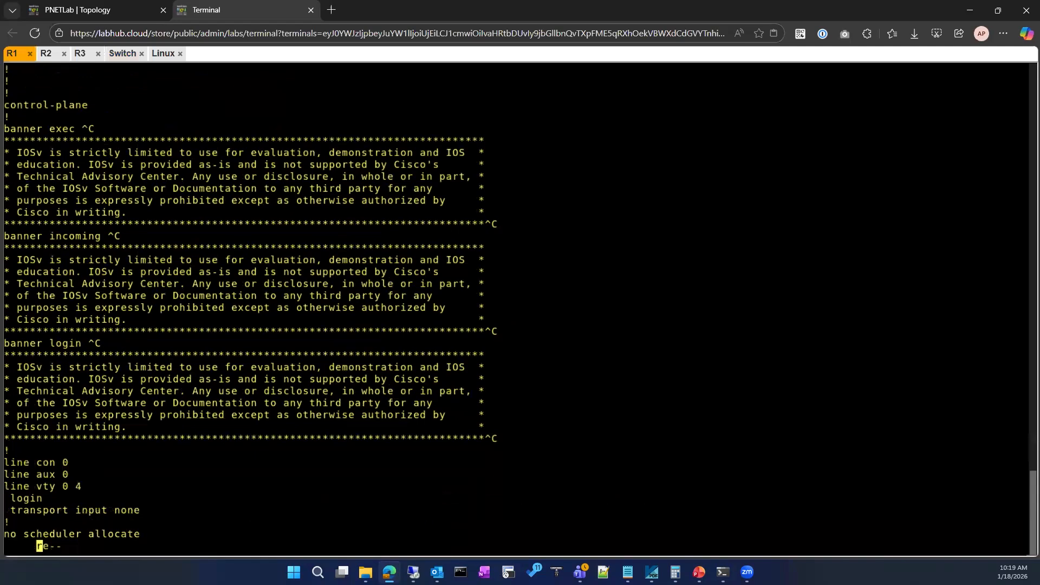
Enter global configuration mode on R1 from the terminal with the configure command.
text(conf)
key(Tab)
key(Return)
key(Return)
Copy the existing pool's name from the displayed running configuration and enter its configuration mode with ip dhcp pool DHCP.
text(ip dh)
key(Tab)
text(poo)
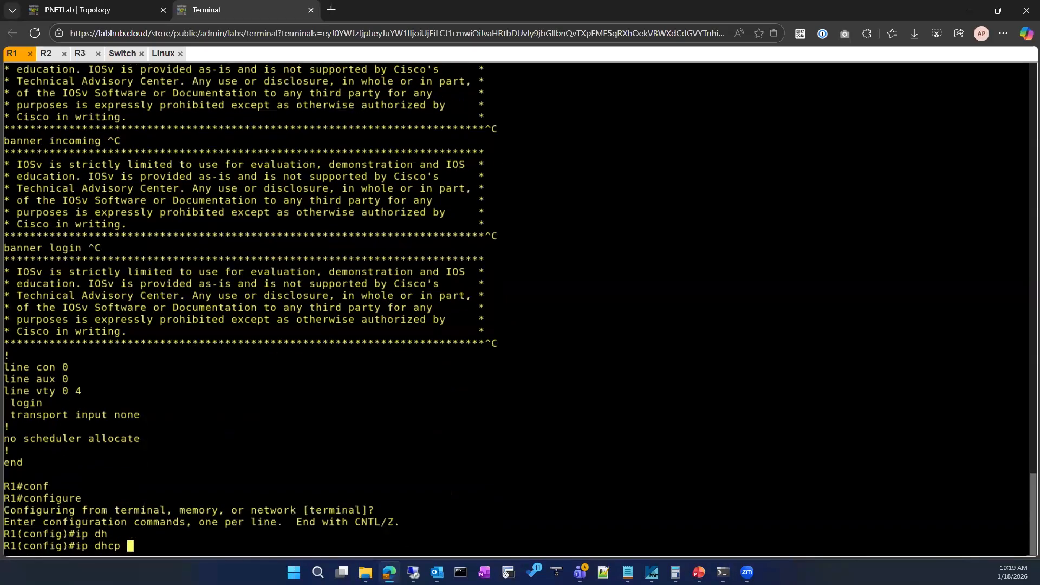
key(Tab)
text(?)
scroll(173, 340, up, 20)
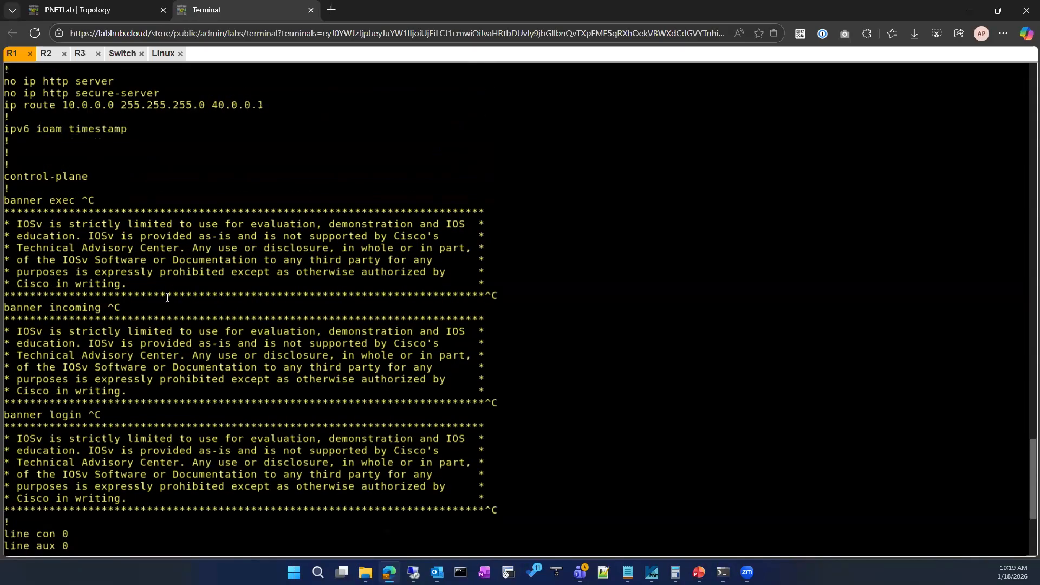
scroll(172, 340, up, 10)
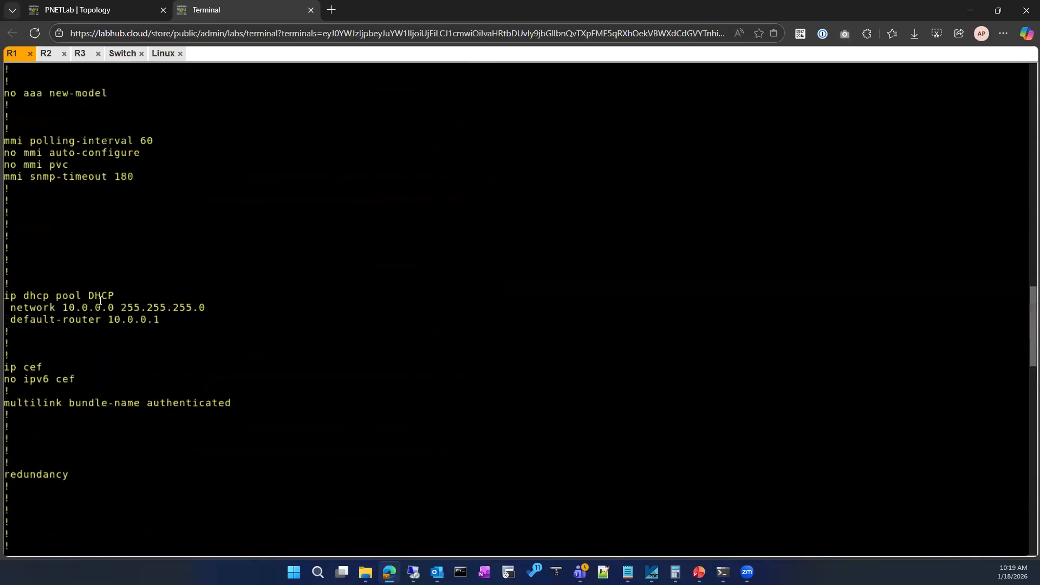
double_click(110, 297)
scroll(341, 415, down, 20)
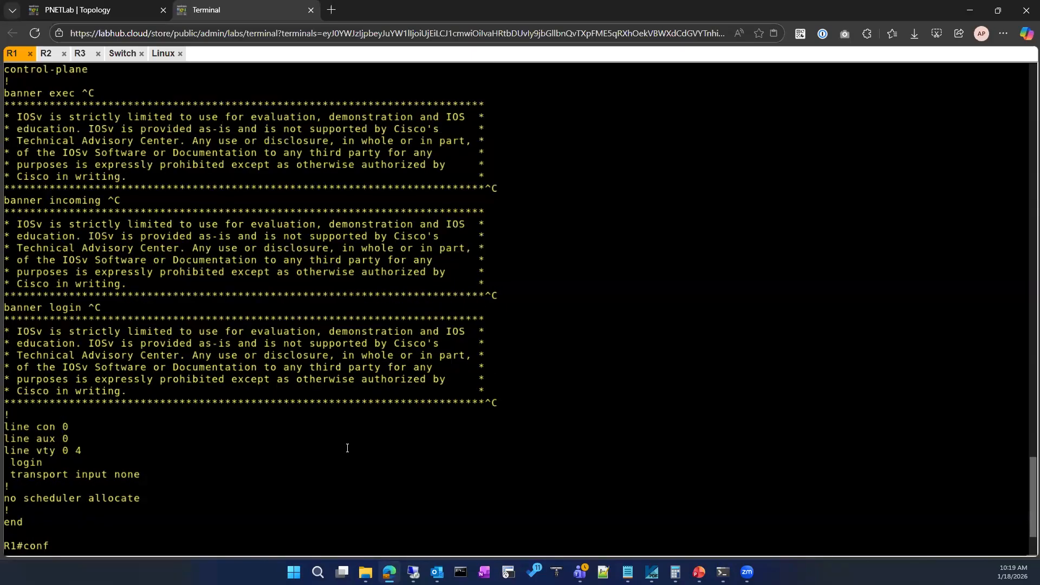
right_click(344, 462)
key(Return)
Clear the partial ex command, list the available DHCP pool configuration commands with ?, and review them.
text(ex)
key(Tab)
text(i)
key(BackSpace)
key(BackSpace)
key(BackSpace)
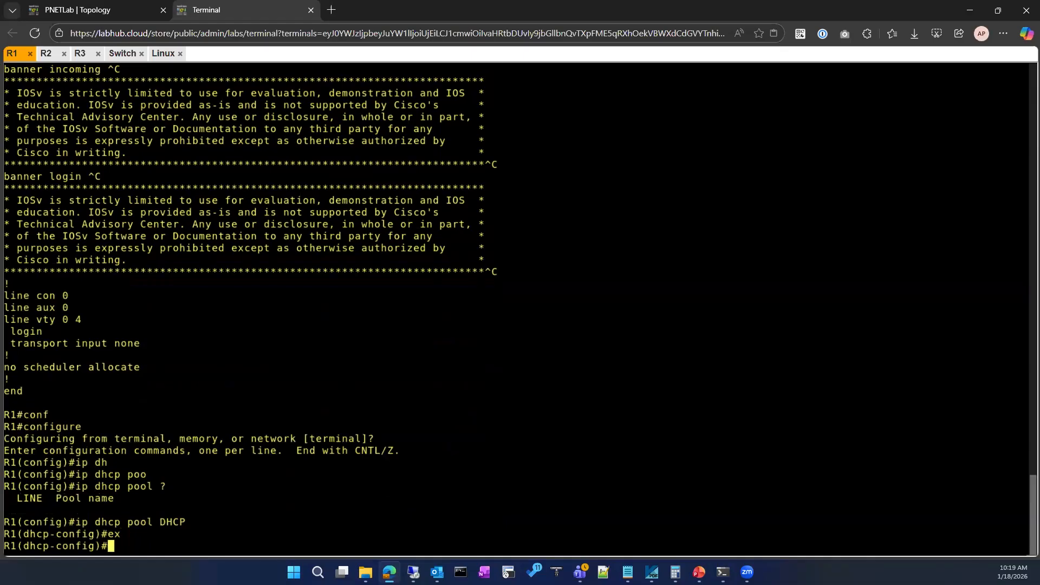
text(?)
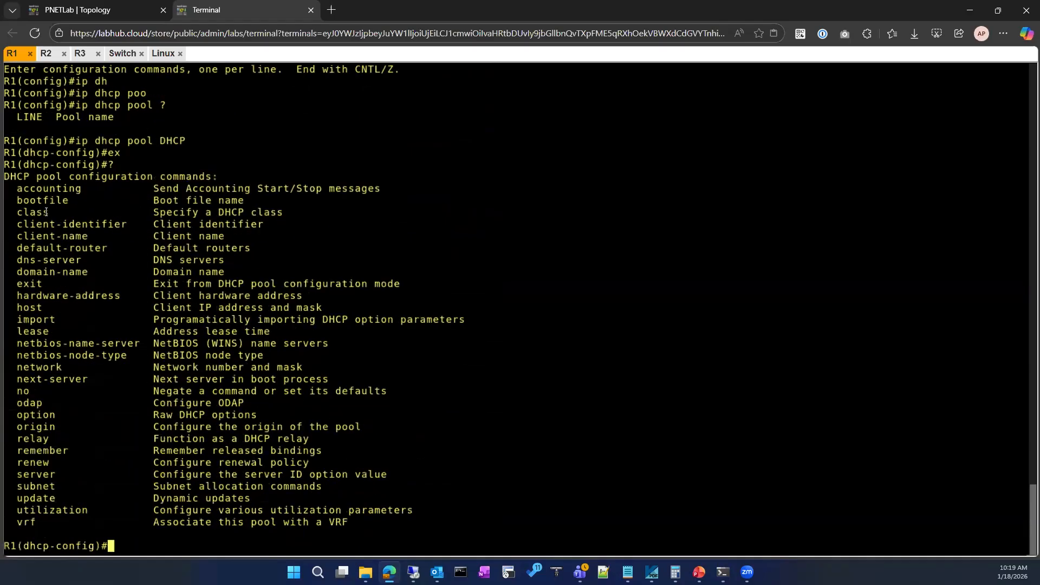
drag(18, 191, 75, 442)
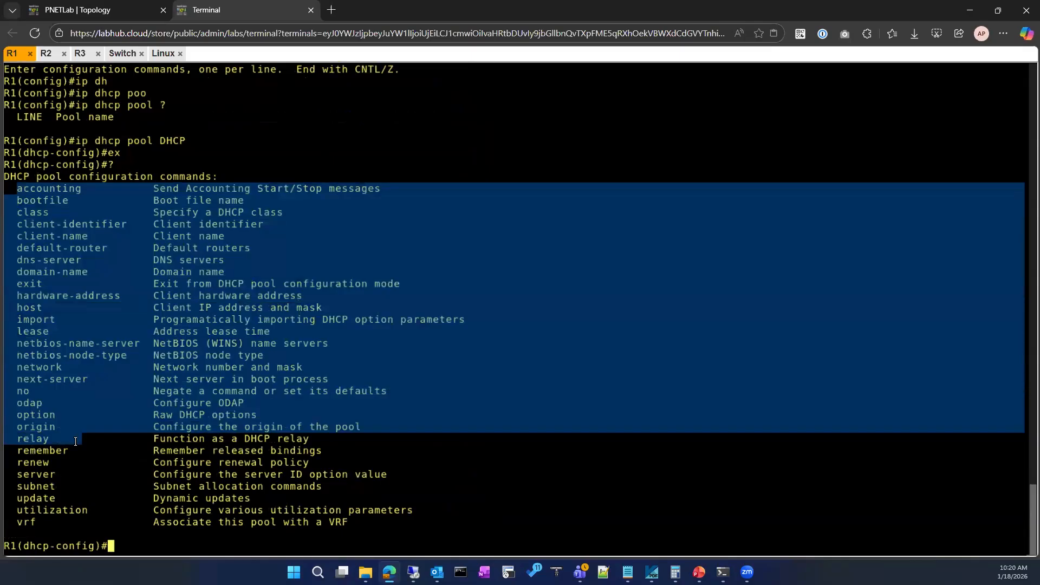
click(92, 377)
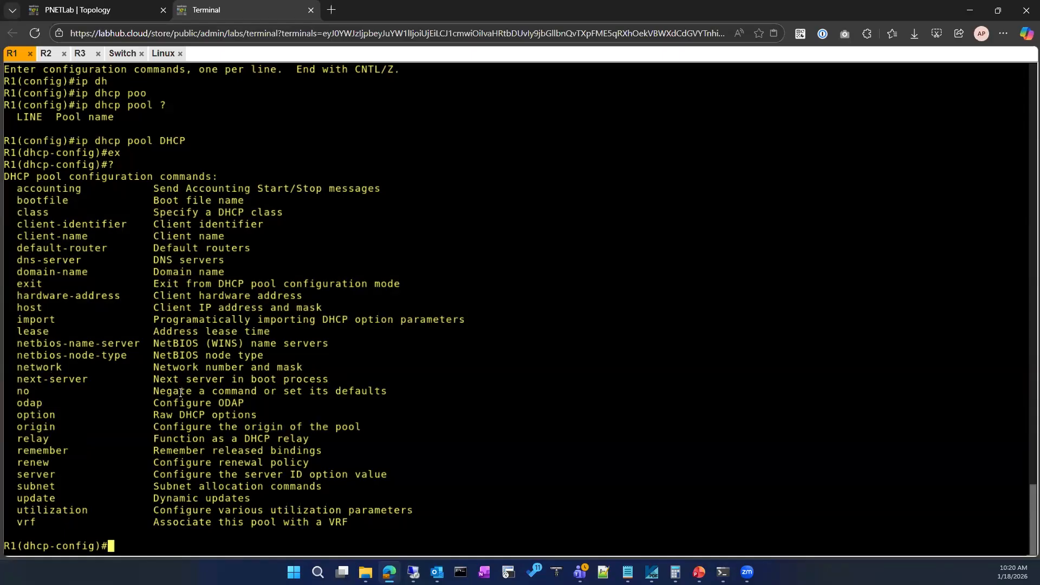
Display the parameters of the option command in R1's DHCP pool configuration with option ?, and clear the line.
text(opt)
key(Tab)
text(?)
key(BackSpace)
key(BackSpace)
key(BackSpace)
key(BackSpace)
key(BackSpace)
key(BackSpace)
key(BackSpace)
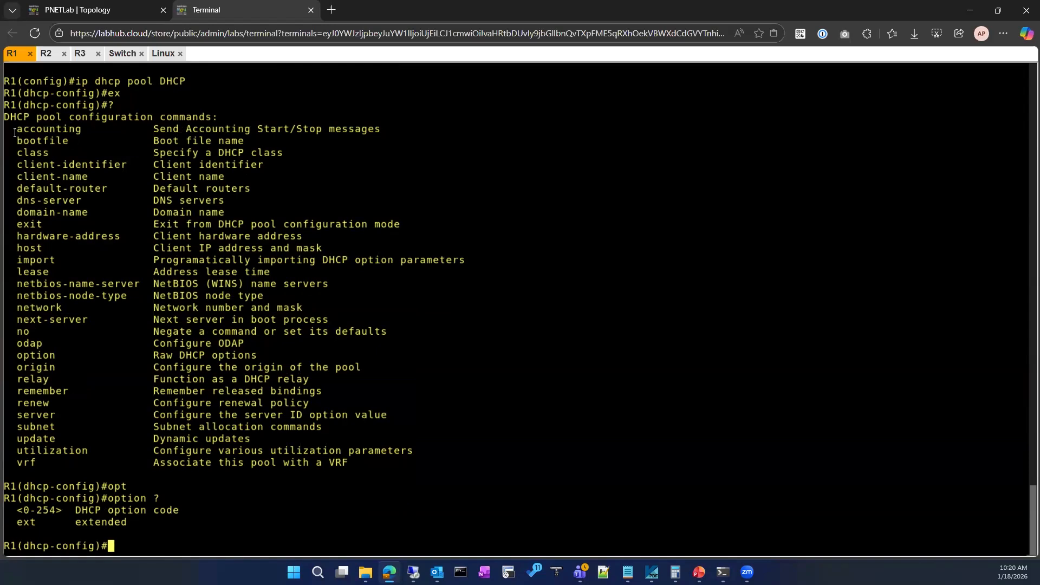
Check the pool's network command syntax with ? up to network 10.0.0.0 255.255.255.0, and clear the line without running it.
drag(16, 129, 86, 388)
click(322, 406)
text(net?)
text(w)
key(Tab)
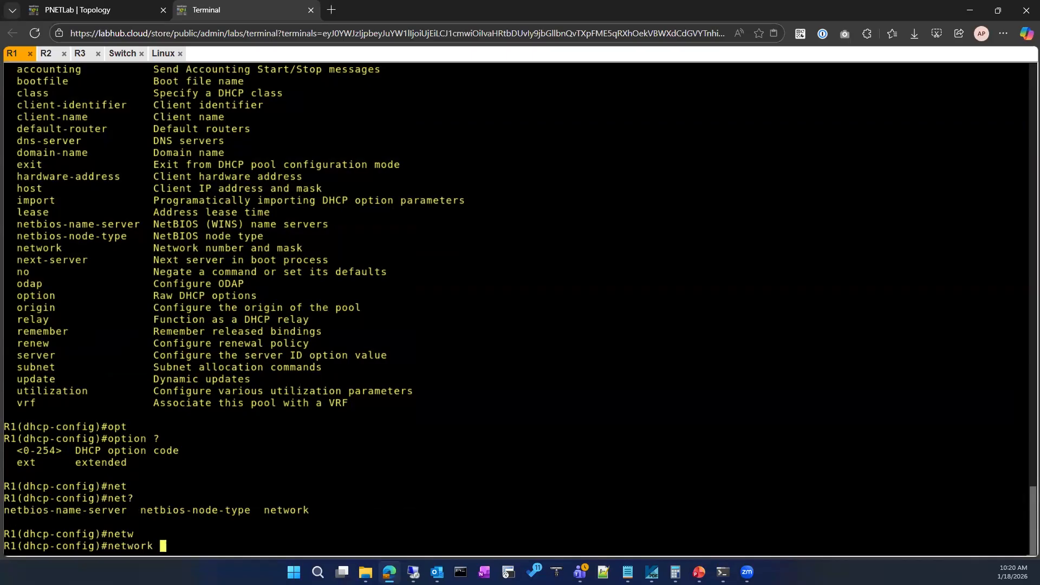
text(?)
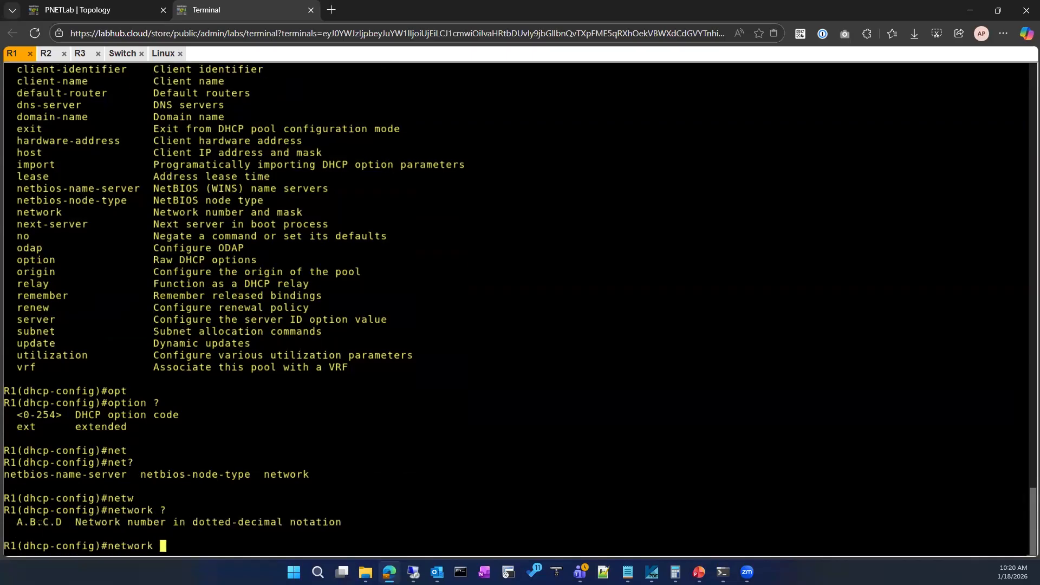
text(10.0.0.0 ?)
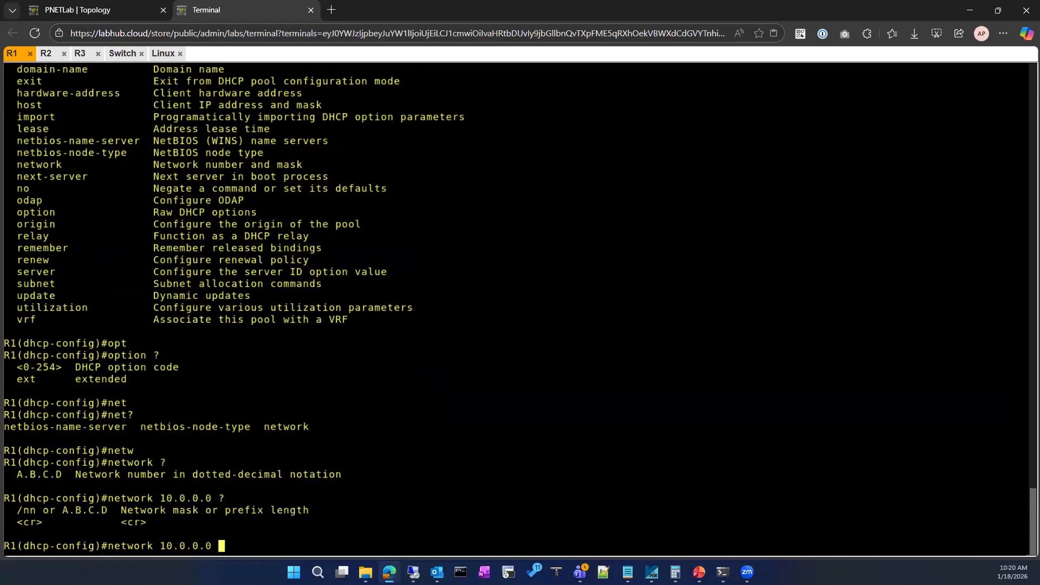
text(255.255.255.0 ?)
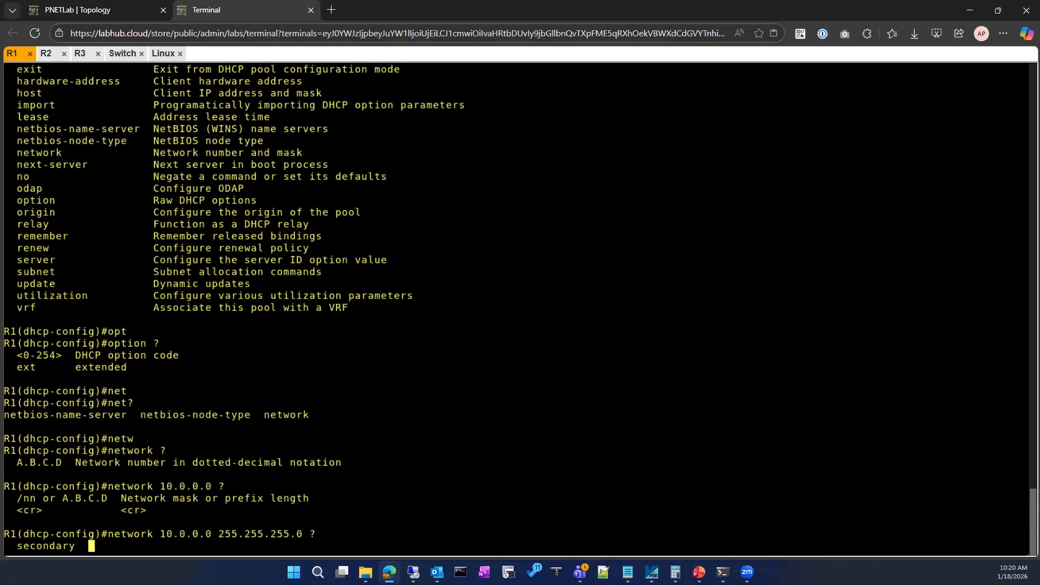
key(BackSpace)
key(BackSpace)
key(BackSpace)
key(BackSpace)
key(BackSpace)
key(BackSpace)
key(BackSpace)
key(BackSpace)
key(BackSpace)
key(BackSpace)
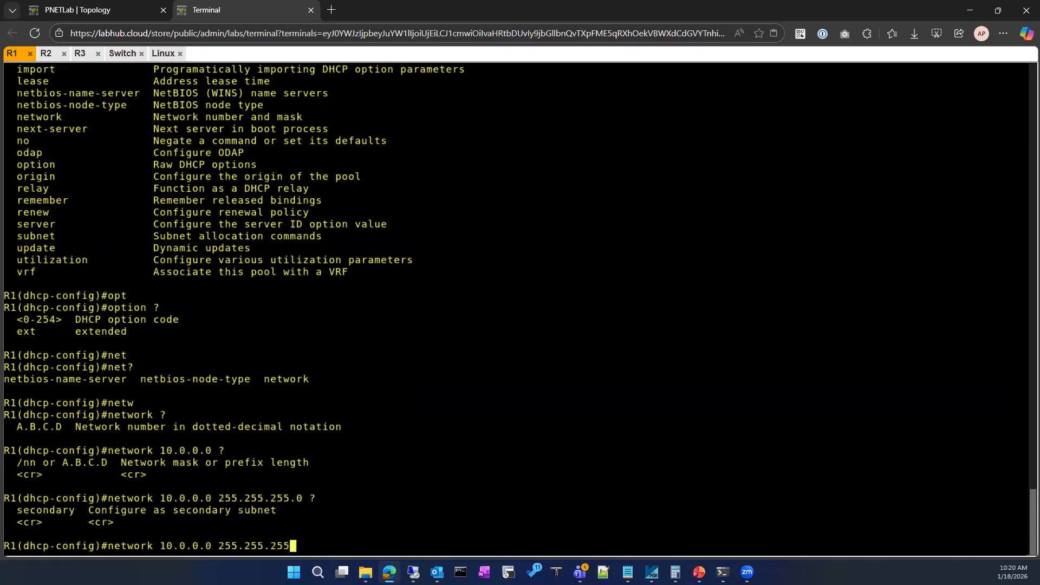
key(BackSpace)
key(BackSpace)
key(BackSpace)
key(BackSpace)
key(BackSpace)
key(BackSpace)
key(BackSpace)
key(BackSpace)
key(BackSpace)
key(BackSpace)
key(BackSpace)
key(BackSpace)
key(BackSpace)
key(BackSpace)
key(BackSpace)
key(BackSpace)
key(BackSpace)
key(BackSpace)
key(BackSpace)
Check the pool's subnet command with subnet ?, clear it, and review the list of DHCP pool commands again.
text(sub)
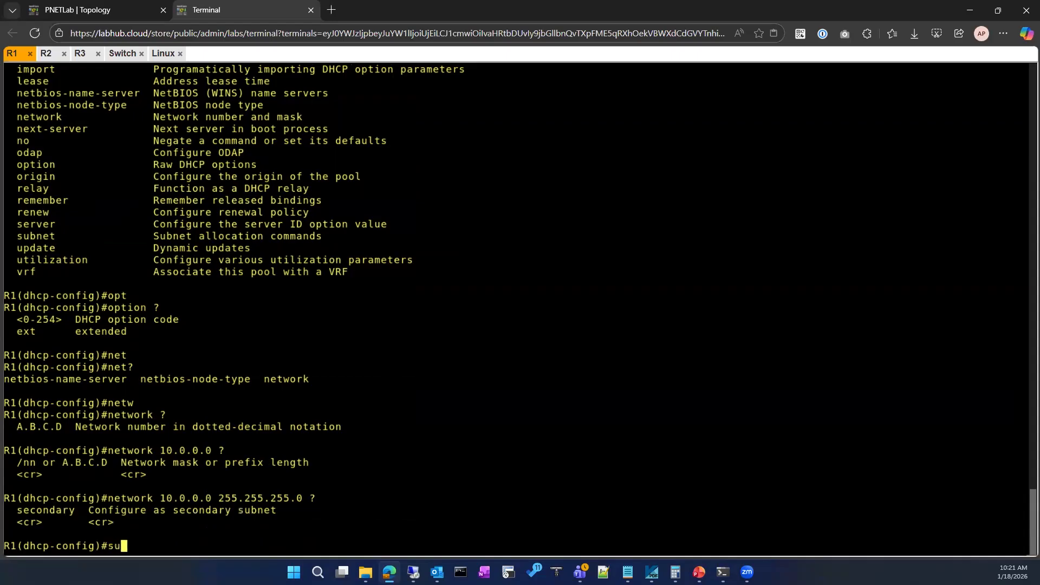
key(Tab)
text(?)
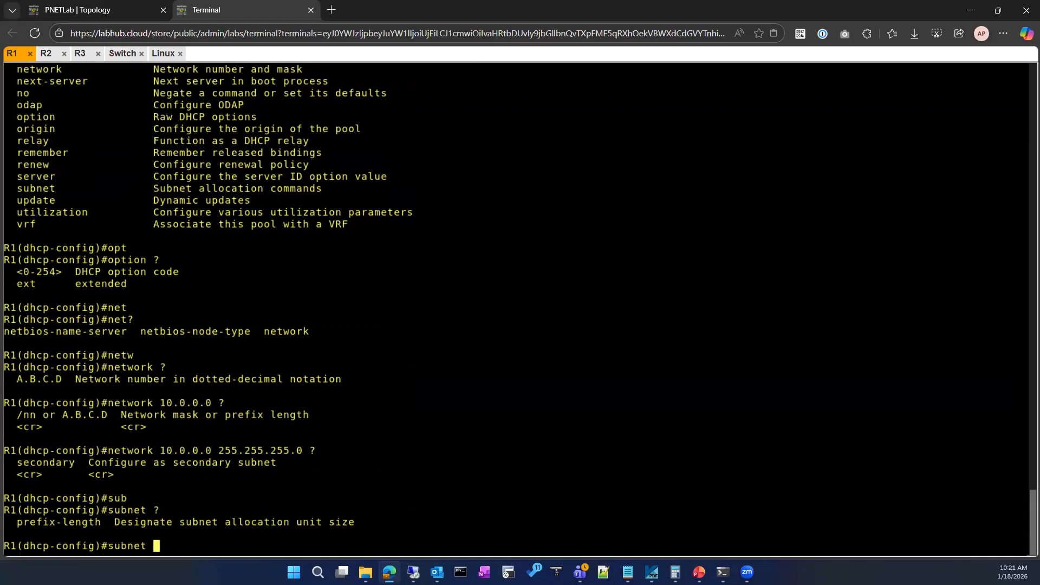
key(BackSpace)
key(BackSpace)
key(BackSpace)
key(BackSpace)
key(BackSpace)
key(BackSpace)
key(BackSpace)
scroll(201, 421, up, 6)
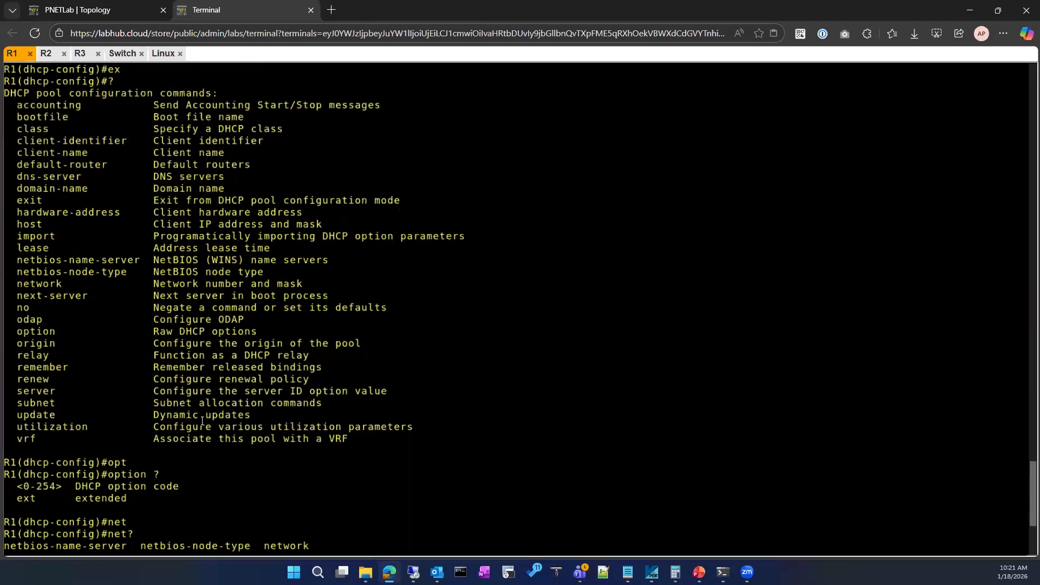
scroll(202, 421, up, 1)
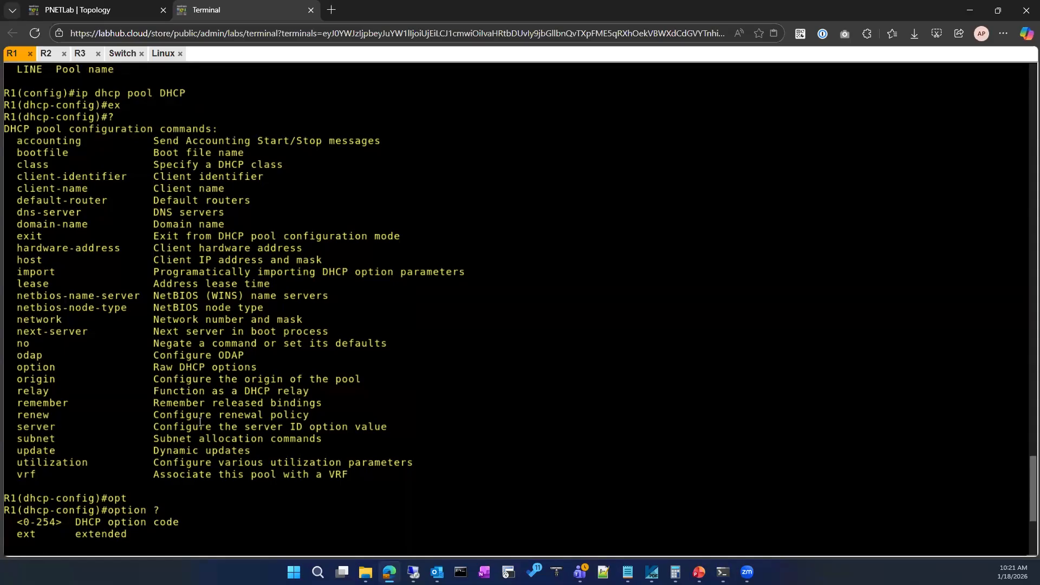
scroll(201, 422, down, 7)
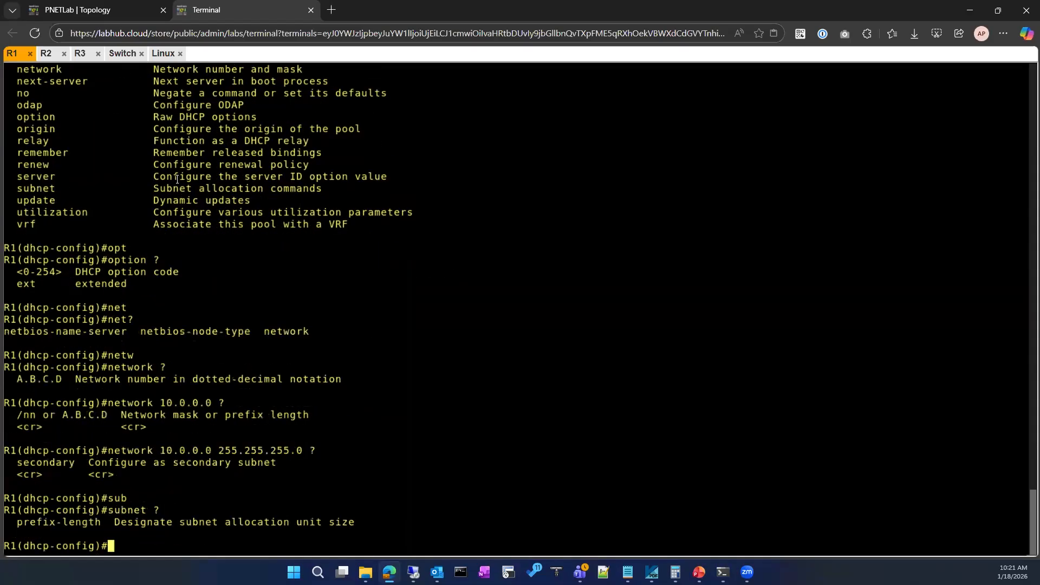
scroll(123, 61, up, 2)
scroll(123, 60, down, 1)
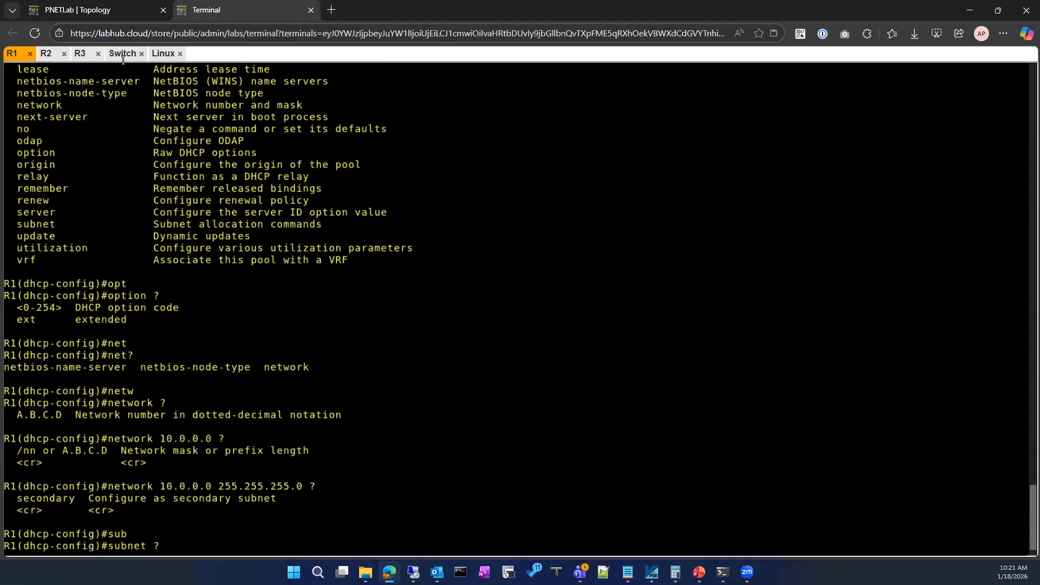
scroll(123, 59, up, 1)
scroll(143, 331, down, 2)
Exit the DHCP pool and global configuration modes to R1's privileged prompt.
text(exi)
key(Return)
key(Return)
text(exit)
key(Return)
Try to run clear ip at R1's privileged prompt, and erase the repeated clear entry.
text(cle)
key(Tab)
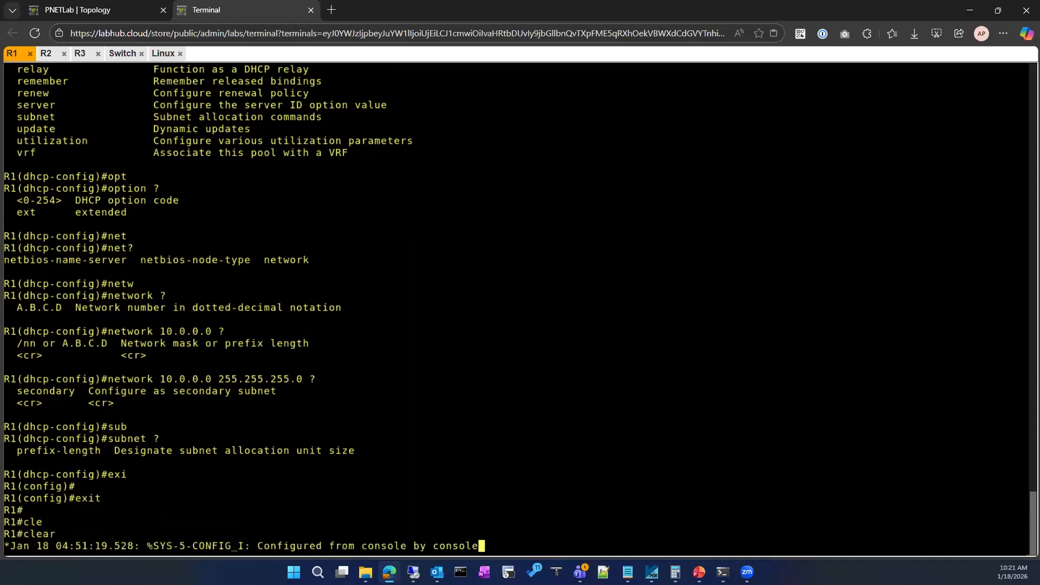
text(ip)
key(Return)
text(cle)
key(Tab)
key(BackSpace)
key(BackSpace)
key(BackSpace)
key(BackSpace)
Enter global configuration mode on R1 with configure, accepting the terminal as the source.
text(onf)
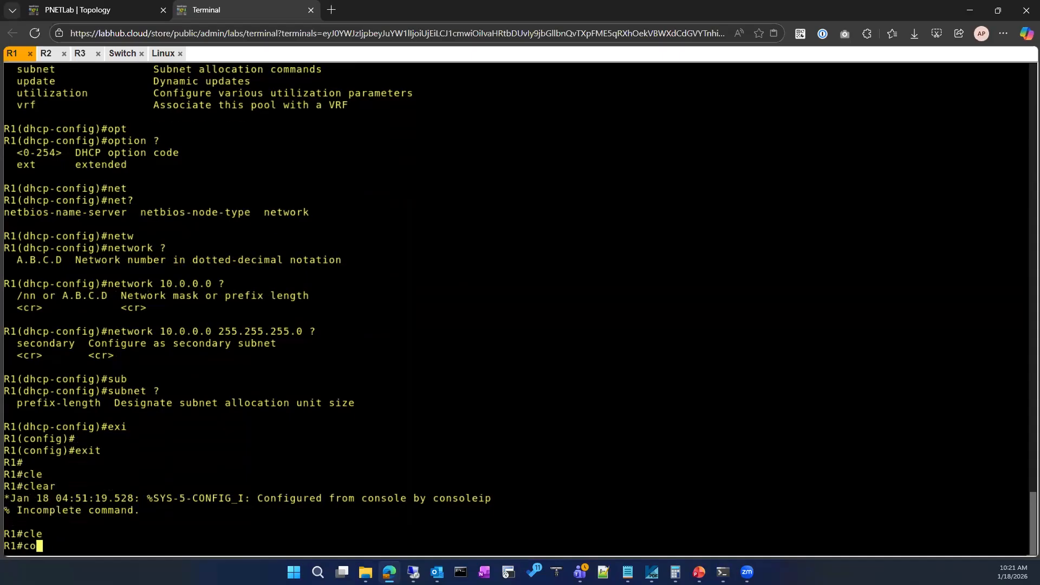
key(Tab)
key(Return)
key(Return)
Enter the existing pool with ip dhcp pool DHCP and list its configuration commands with ?
text(ip dh)
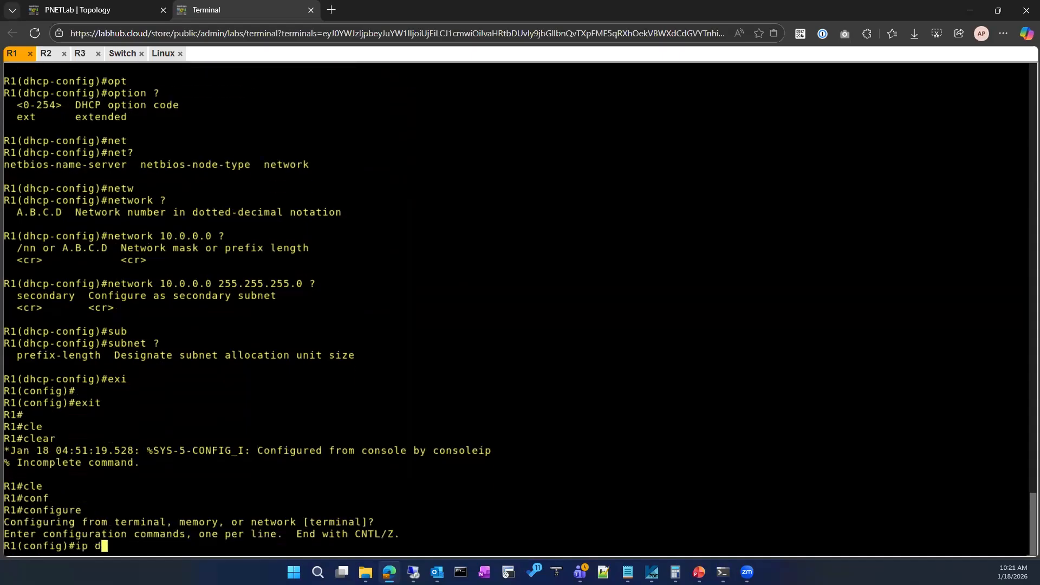
key(Tab)
text(pooo)
key(Tab)
key(BackSpace)
key(Tab)
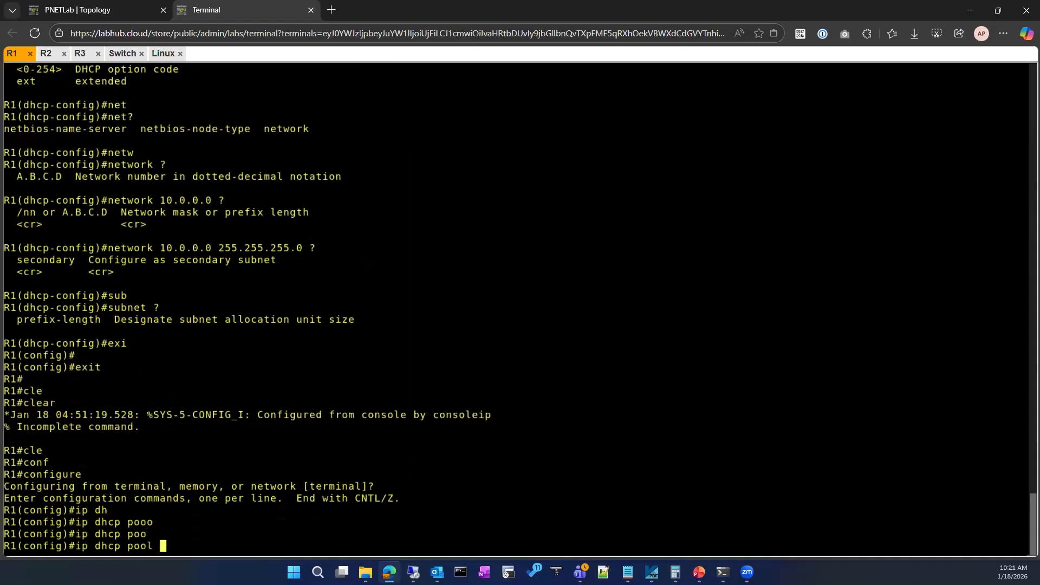
text(DHCP ?)
key(Return)
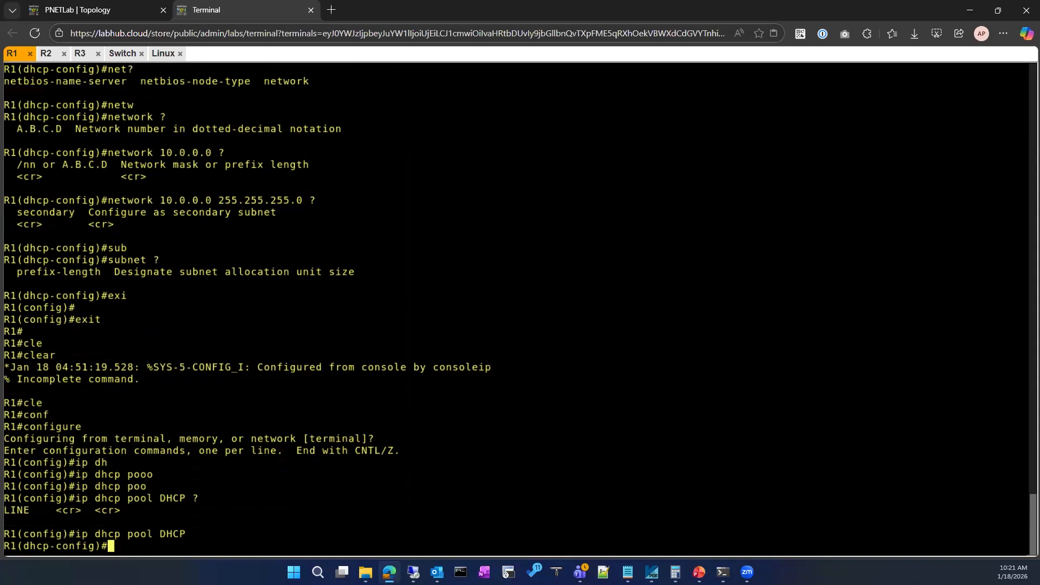
text(?)
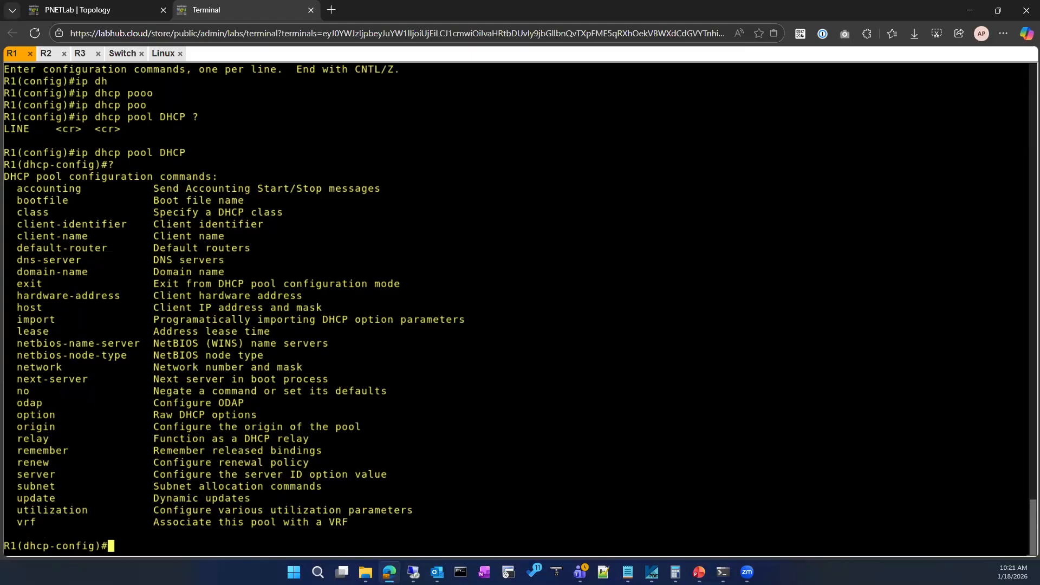
Try completing ip dhcp inside the pool configuration, clear it, and exit to R1's global configuration mode.
text(e)
key(BackSpace)
text(ip dh)
key(Tab)
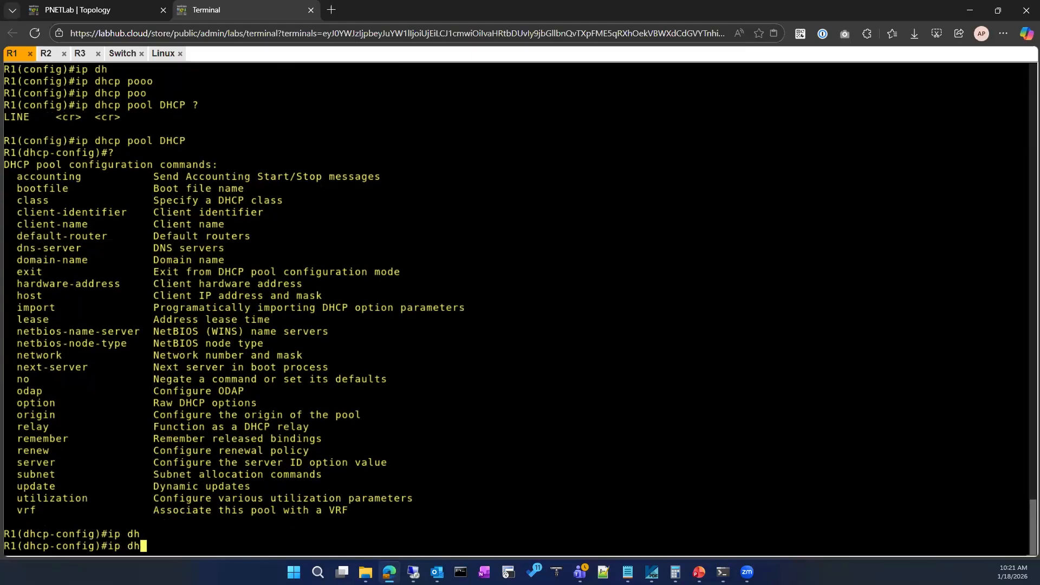
text(c)
key(Tab)
key(BackSpace)
key(BackSpace)
key(BackSpace)
key(BackSpace)
key(BackSpace)
key(BackSpace)
text(exit)
key(Return)
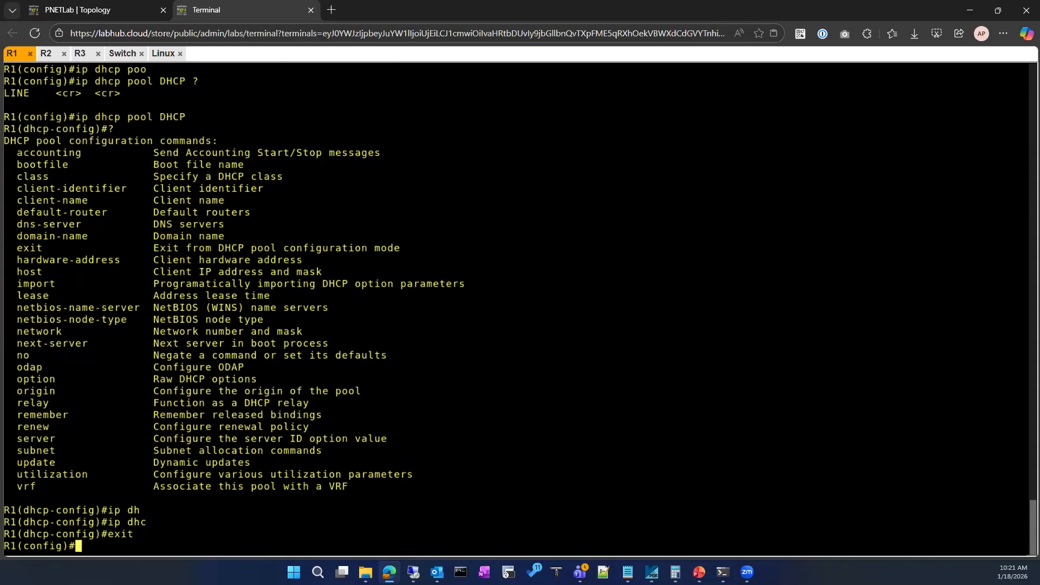
List R1's global DHCP configuration options with ip dhcp ?
text(ip dh)
key(Tab)
text(cp ?)
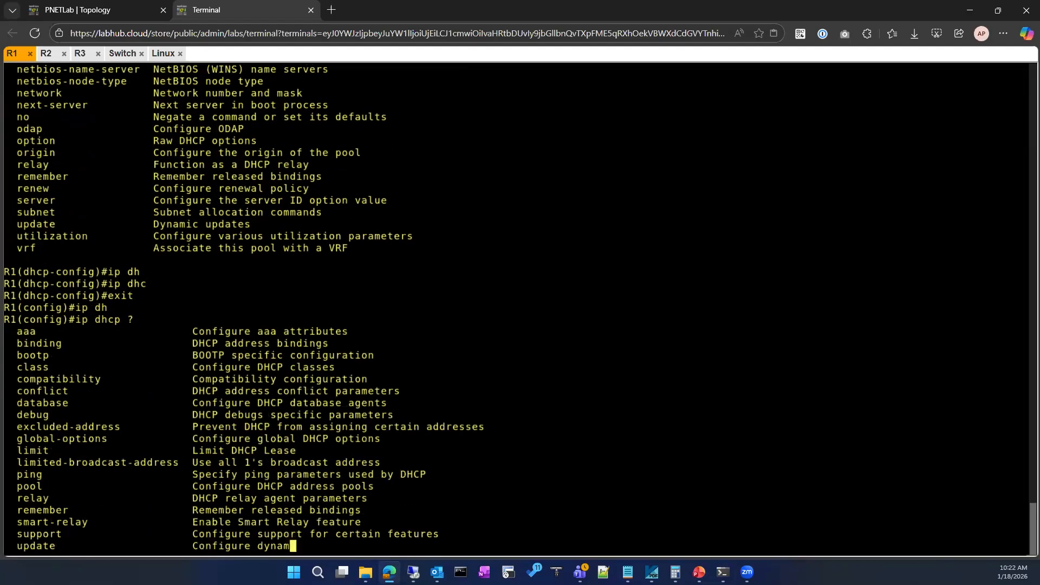
text( ex)
Exclude the address 10.0.0.1 from DHCP assignment with ip dhcp excluded-address, checking the command's parameters with ?
key(Tab)
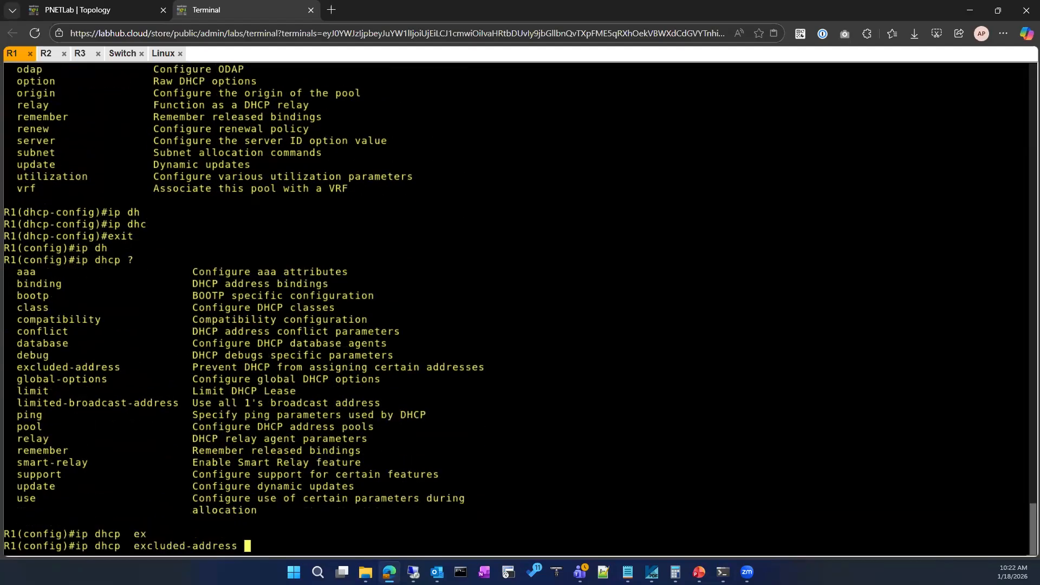
text(?)
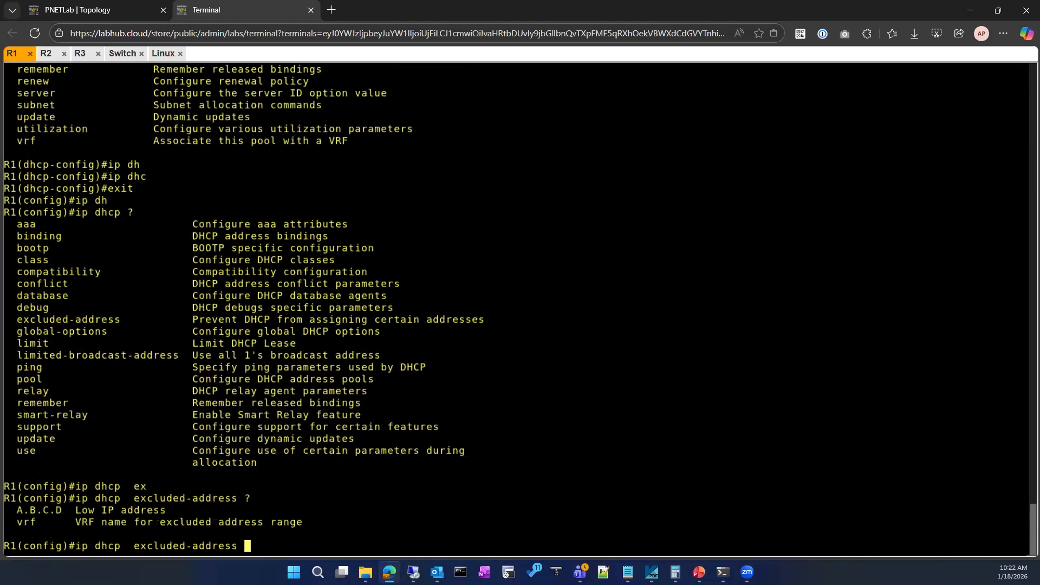
text(10.0.0.1 ?)
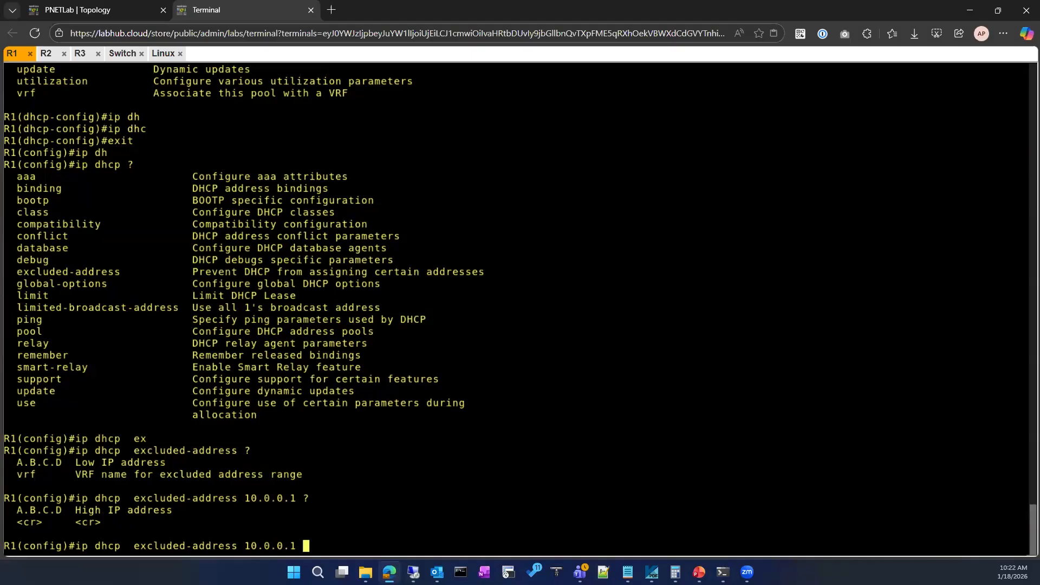
key(Return)
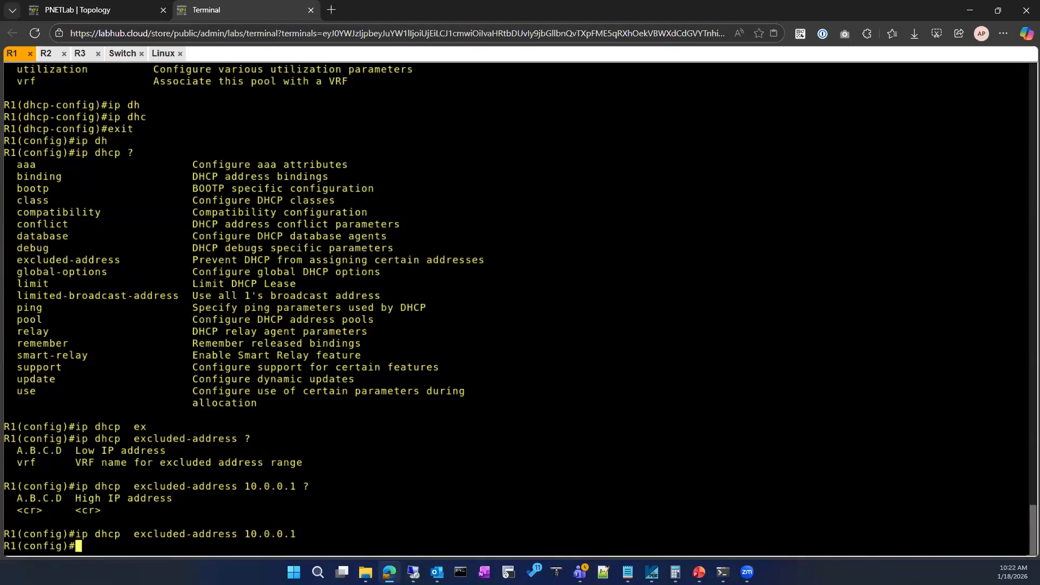
Recall the excluded-address command and exclude the range 10.0.0.1 to 10.0.0.4 from DHCP assignment.
key(Up)
text(?)
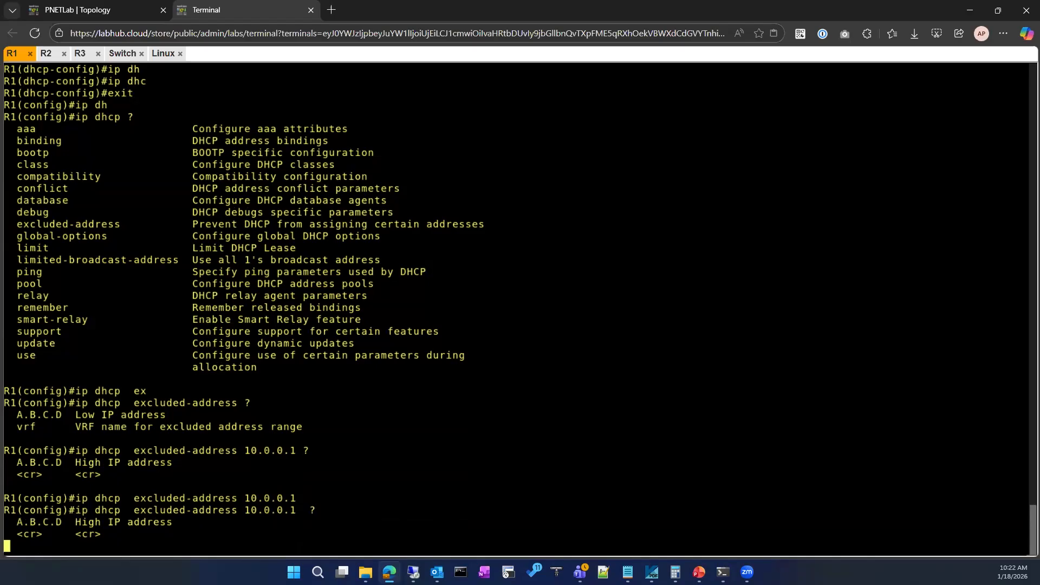
text(10.0.0.1  10.0.)
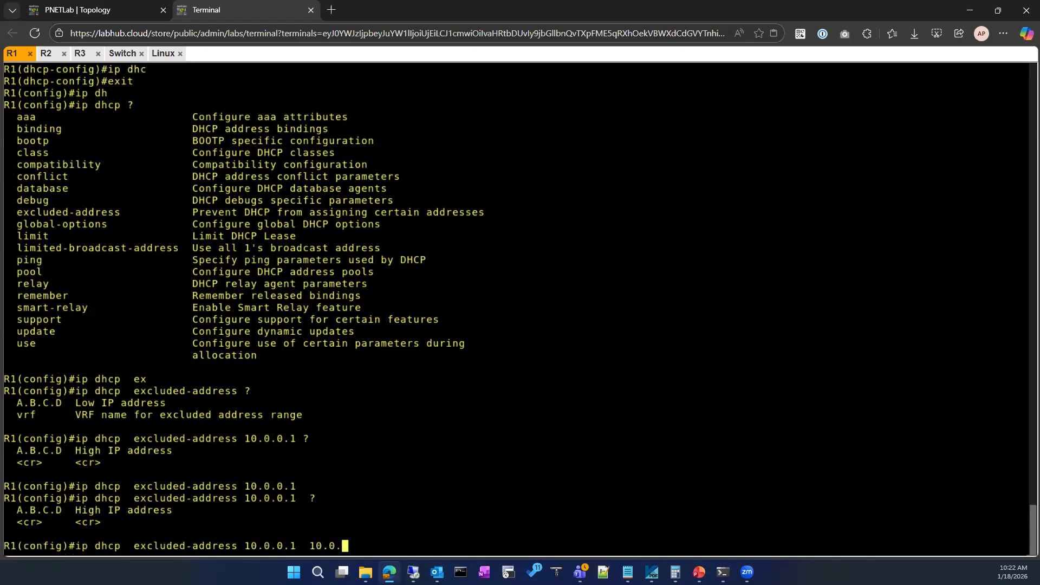
text(4)
key(Return)
Exit global configuration mode on R1 and get a clean privileged prompt.
text(e)
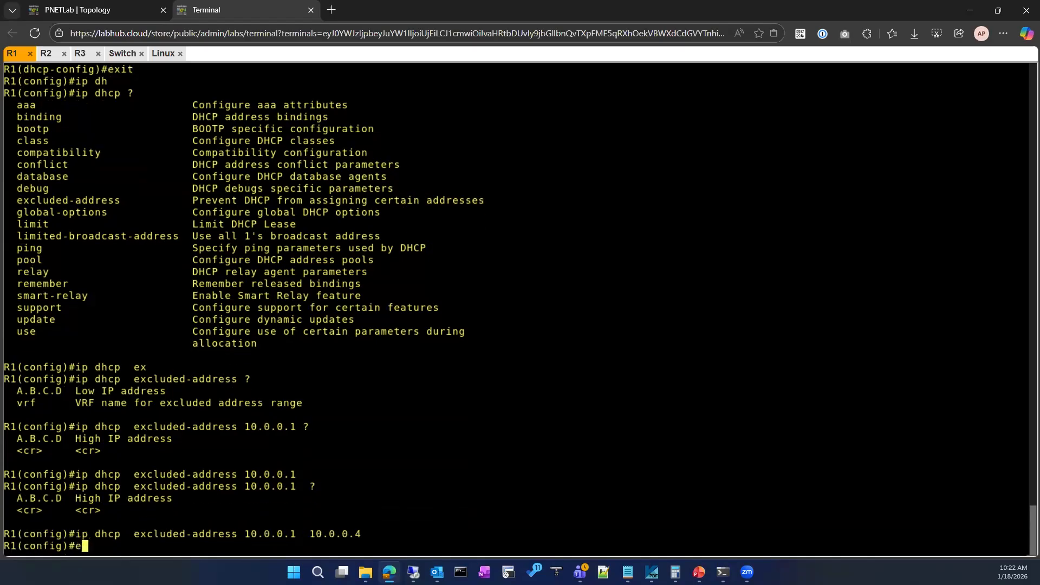
text(xit)
key(Return)
key(Return)
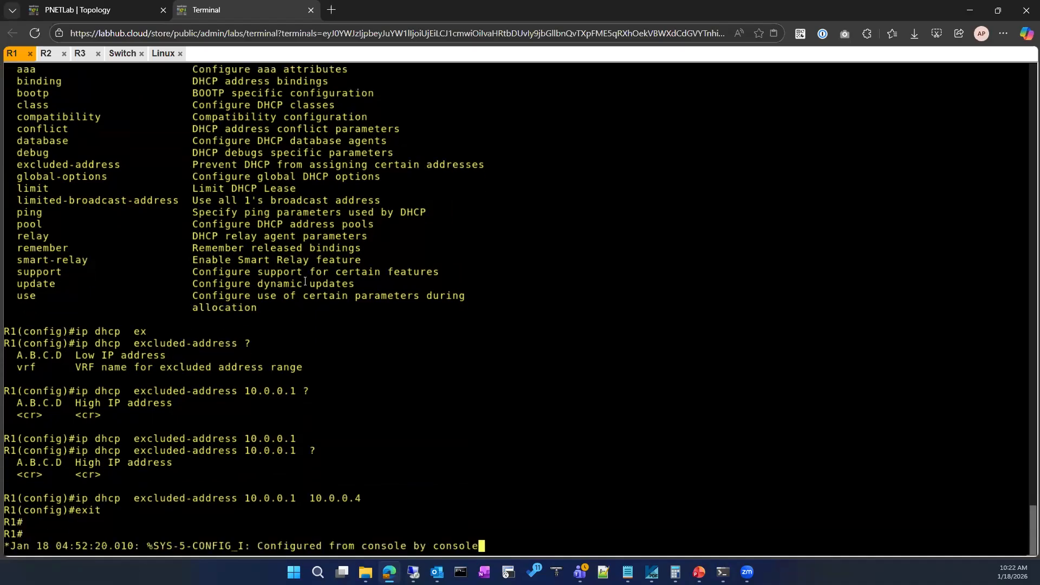
key(Return)
key(Return)
key(Return)
key(Return)
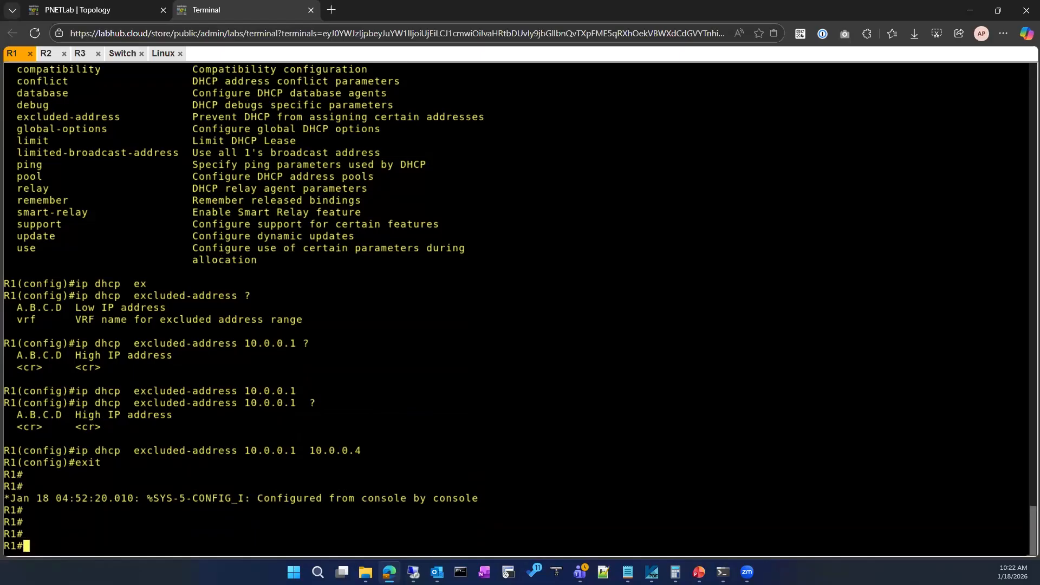
On the Linux client, cancel the Wired details dialog and turn the wired connection off and on again.
click(163, 53)
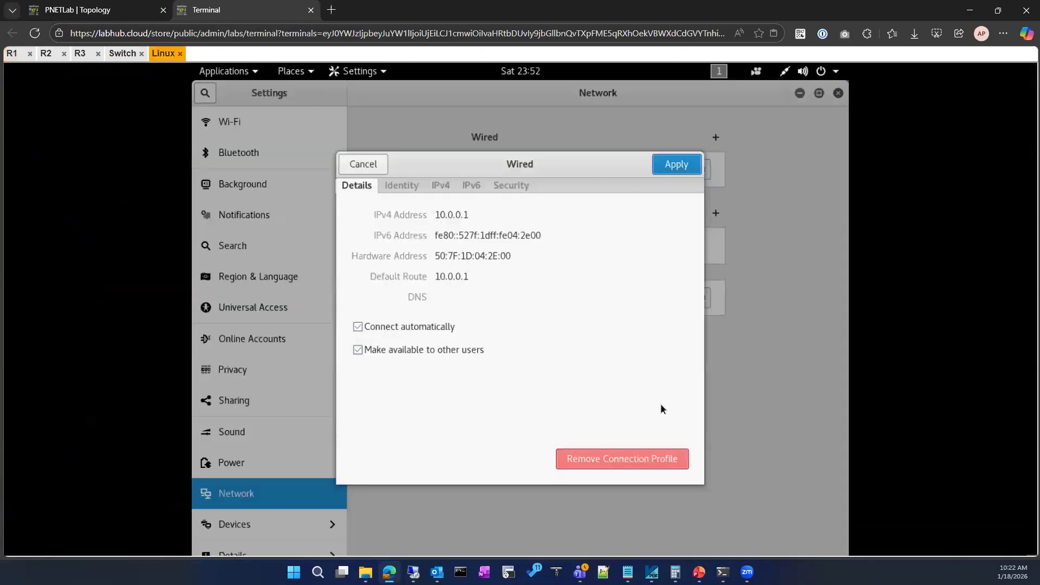
click(368, 168)
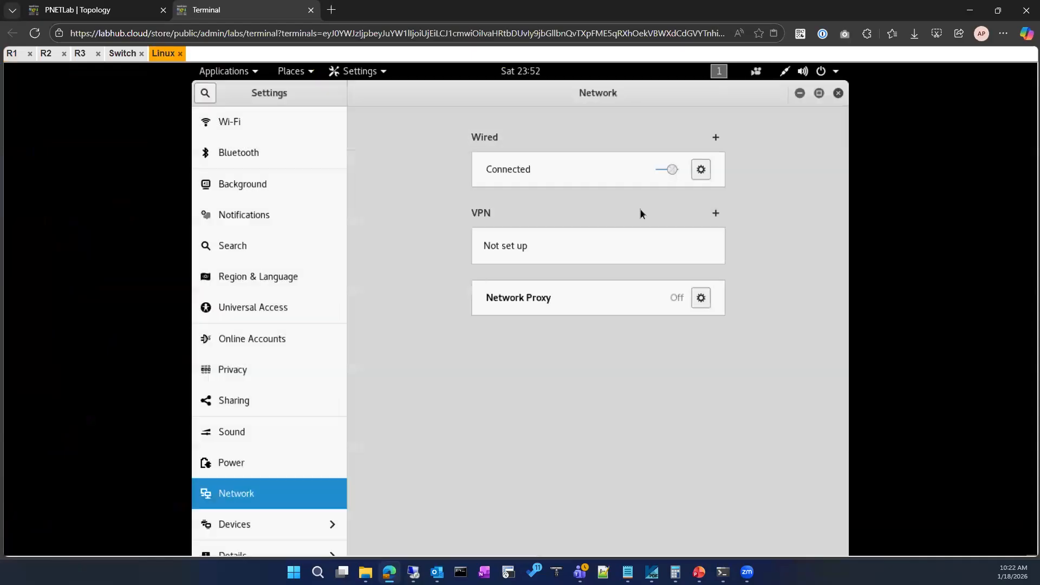
click(670, 170)
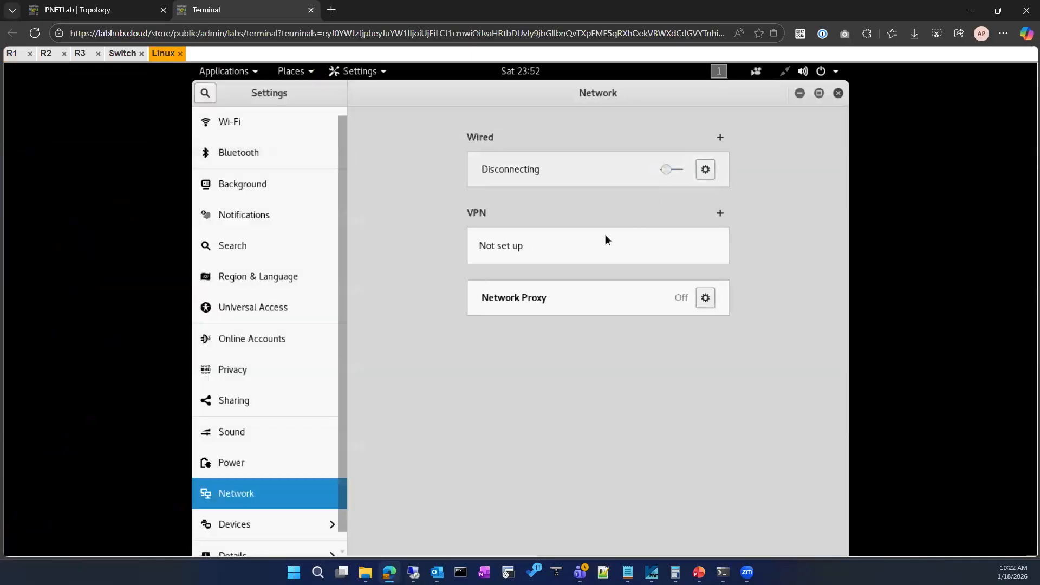
click(666, 170)
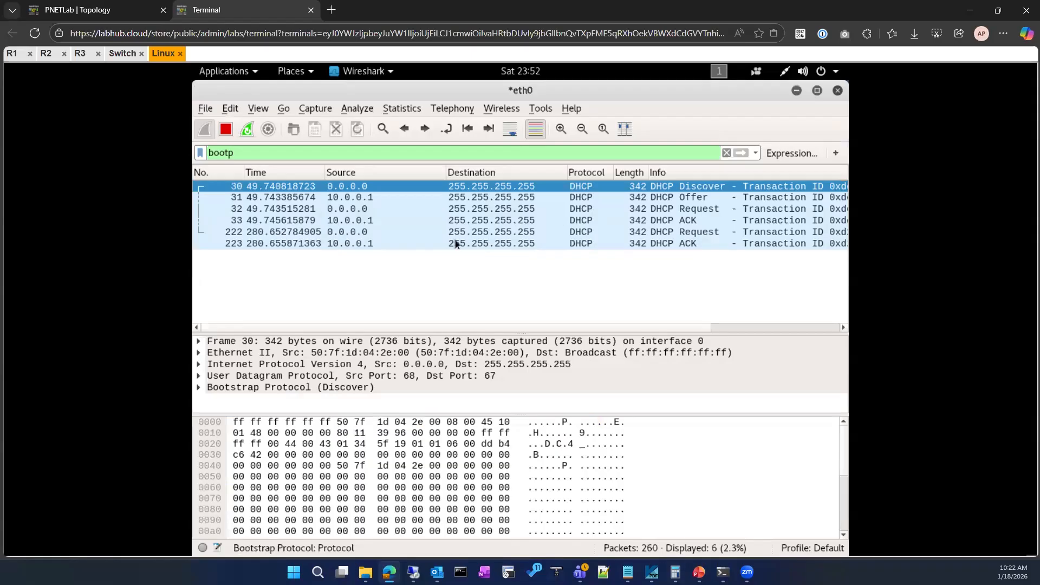
Inspect the DHCP Offer and ACK frames 31 and 33 and the newer Request and ACK frames 222 and 223.
click(299, 200)
click(293, 220)
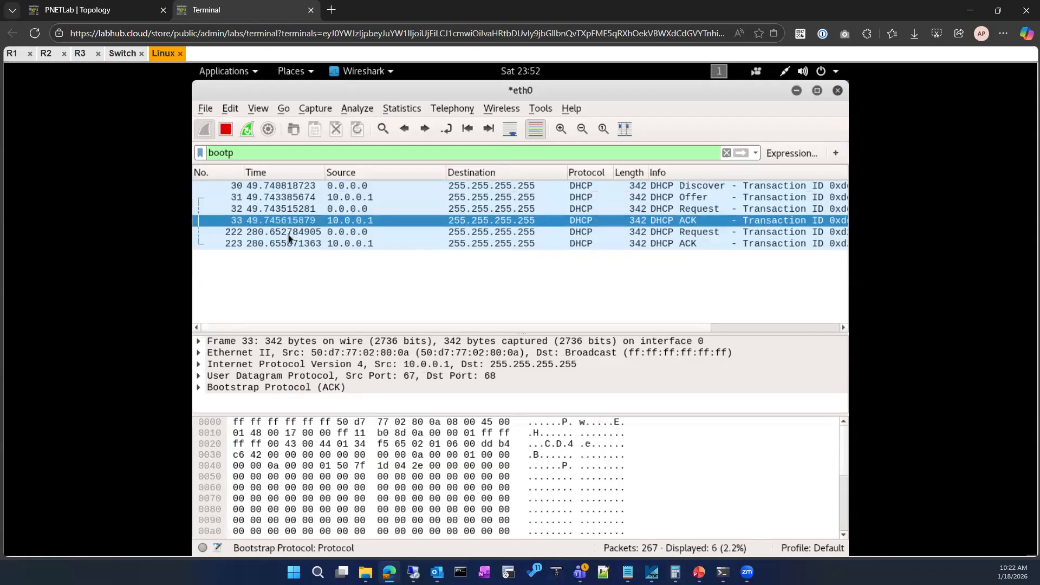
click(291, 232)
click(291, 245)
Replace the bootp display filter in Wireshark with arp and apply it.
click(726, 152)
text(ar)
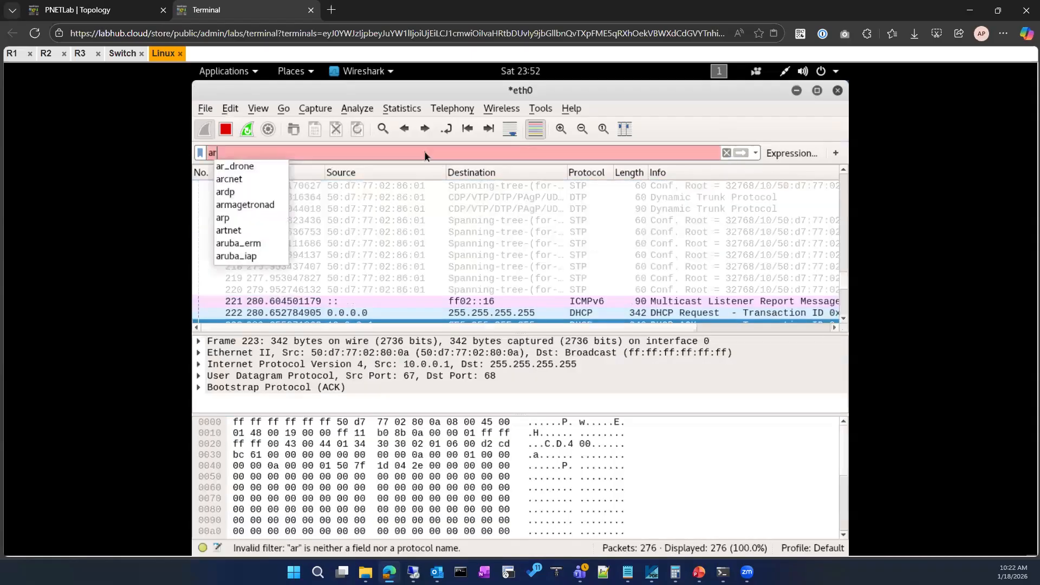
text(p)
key(Return)
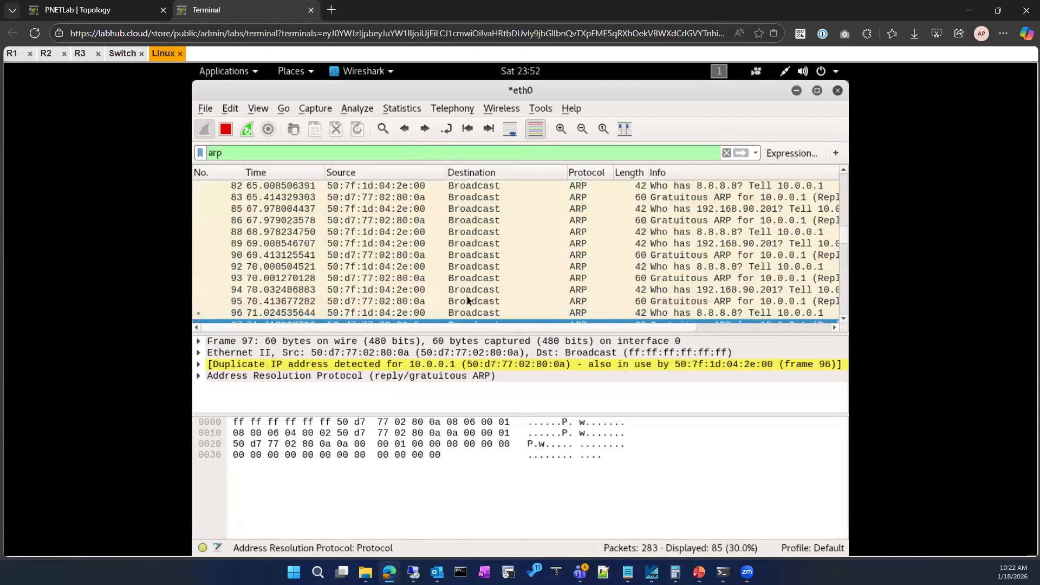
Examine gratuitous ARP frame 86, expand its duplicate IP address details, and look through the captured ARP frames.
click(475, 225)
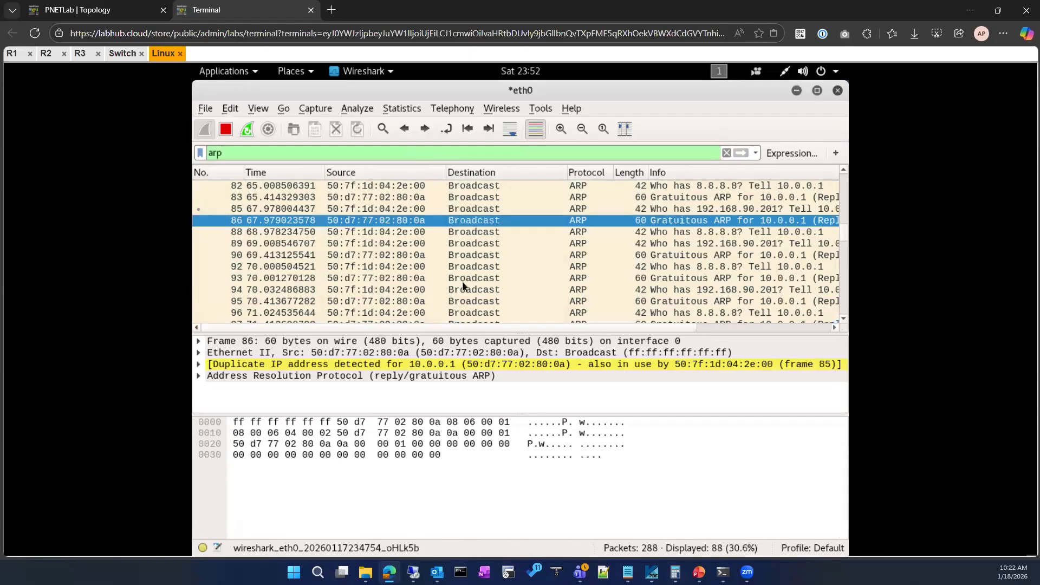
scroll(465, 314, down, 3)
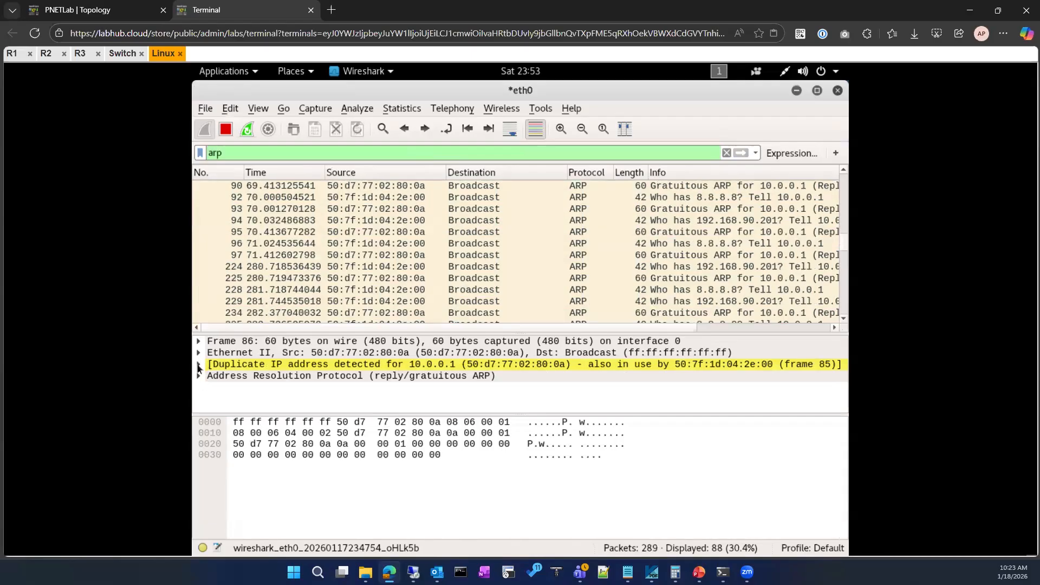
click(199, 366)
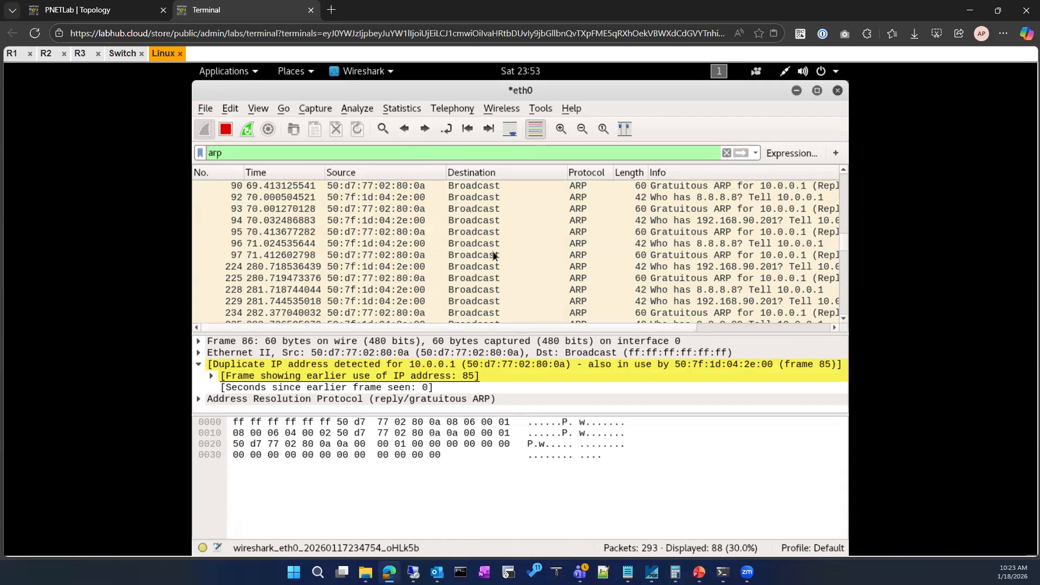
scroll(487, 262, up, 6)
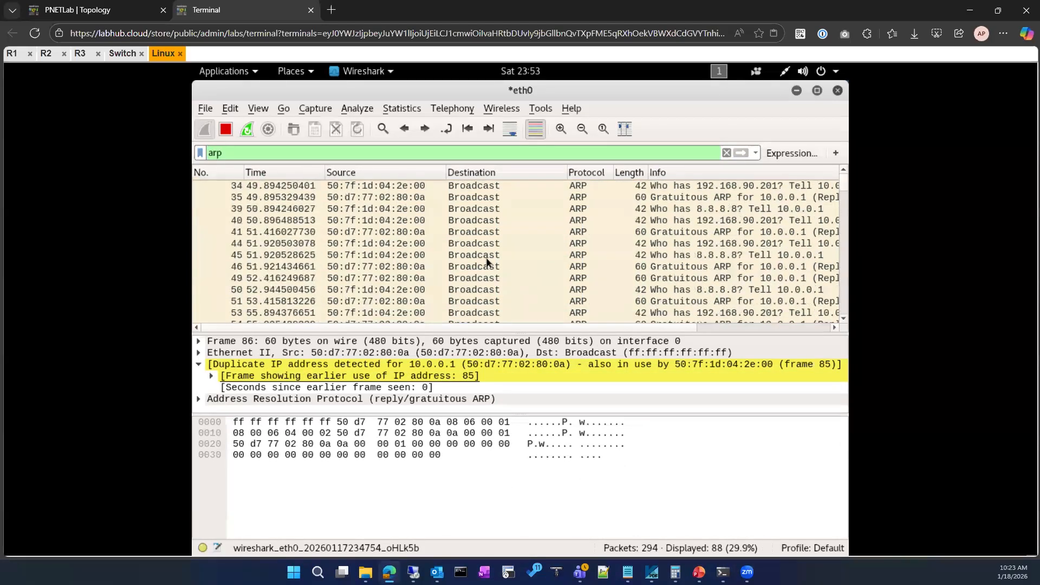
scroll(487, 261, down, 20)
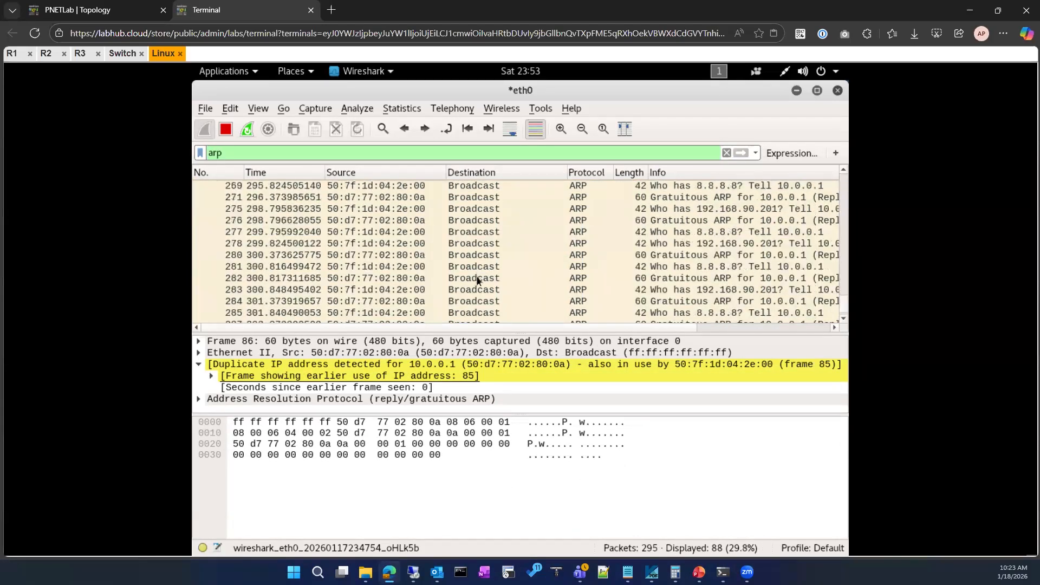
scroll(476, 281, down, 1)
scroll(475, 280, up, 10)
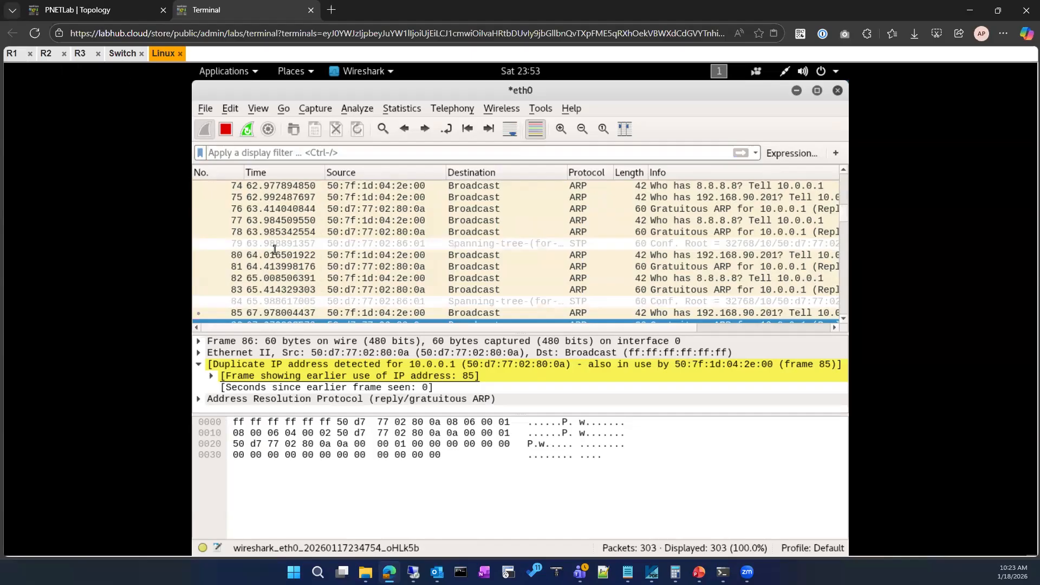
On R1, display the DHCP section of the running configuration with show running-config | section dhcp.
click(13, 54)
text(sho)
key(Tab)
text(run)
key(Tab)
text(| s)
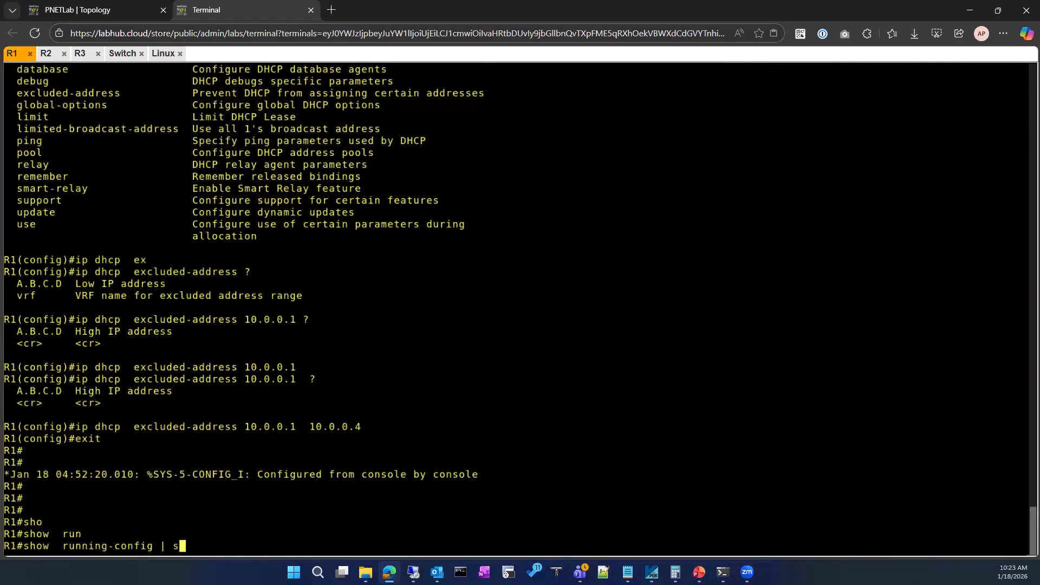
text(e)
key(Tab)
text(dhcp)
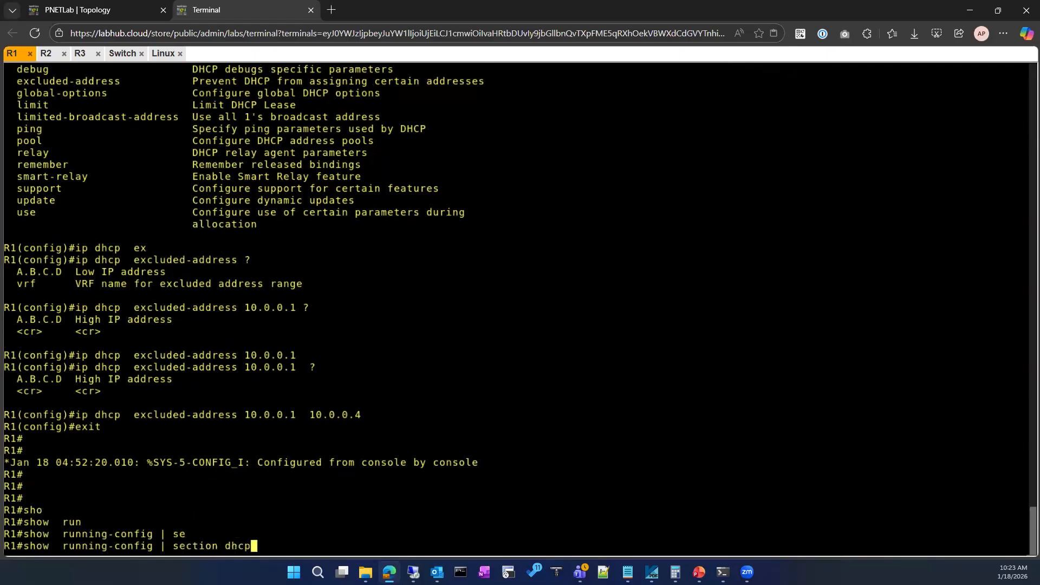
key(Return)
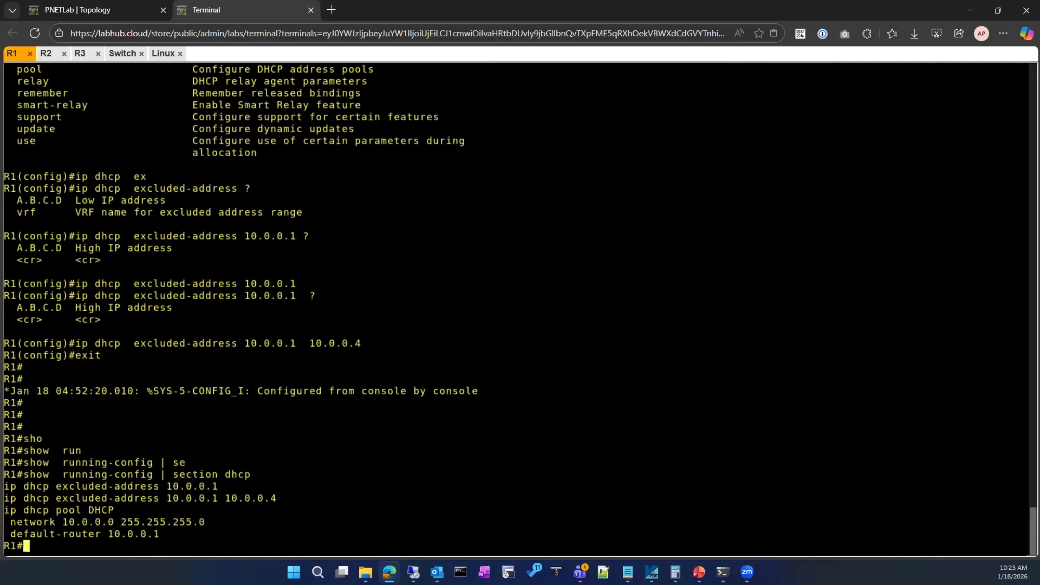
Enter configuration of R1's ip dhcp pool DHCP and remove the default router 10.0.0.1.
text(conf)
key(Tab)
key(Return)
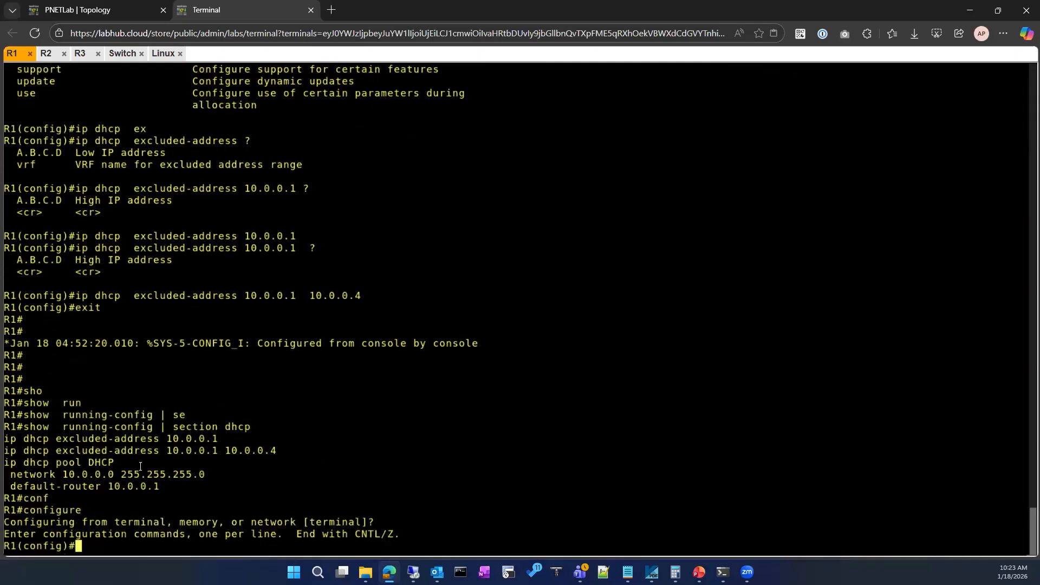
drag(5, 463, 115, 462)
right_click(397, 322)
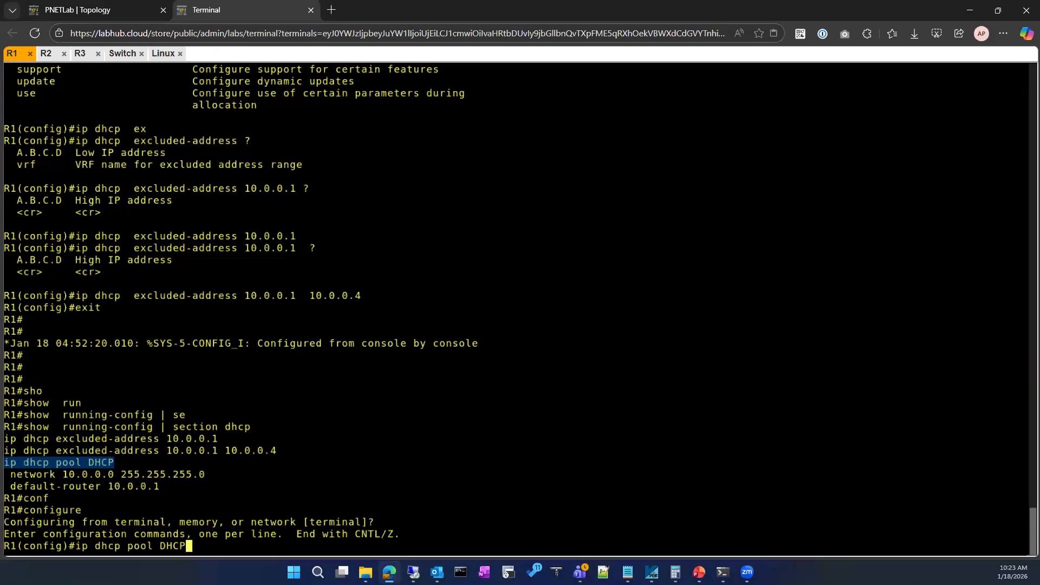
key(Return)
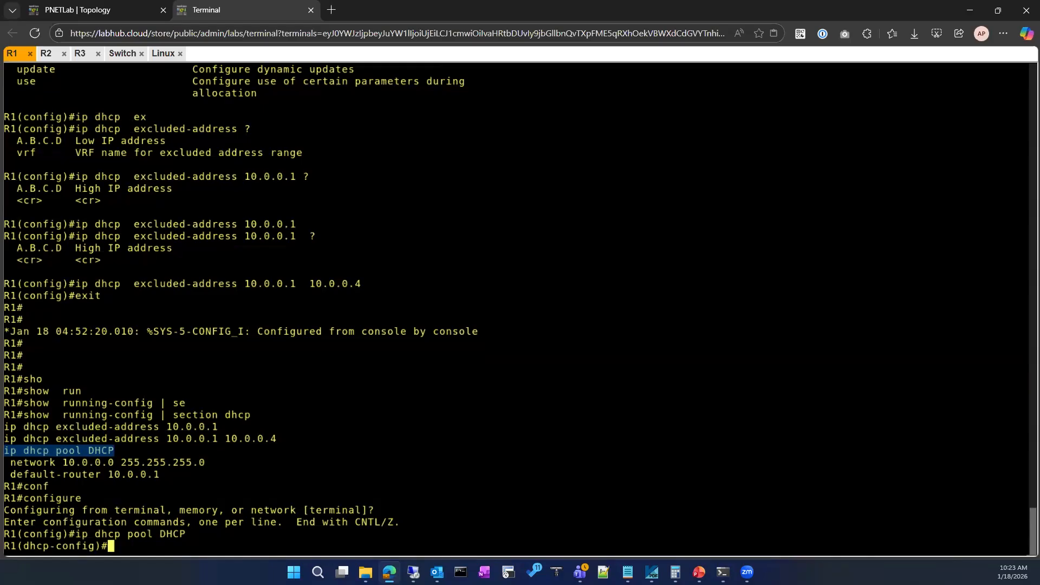
text(no def)
key(Tab)
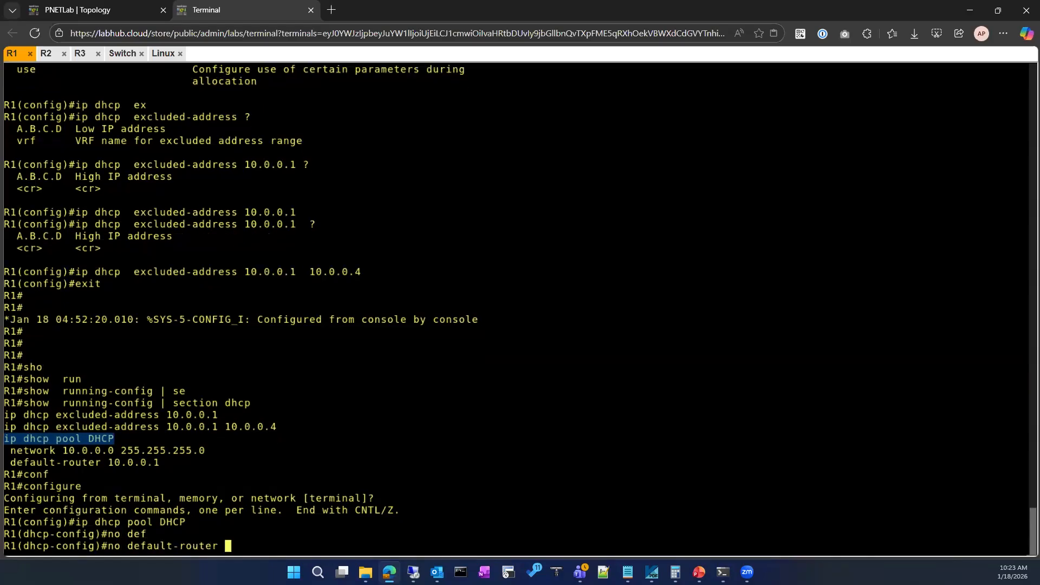
text(10.0.0.1)
key(Return)
Set the DHCP pool's default router to 10.0.0.50 and exit to R1's privileged prompt.
text(def)
key(Tab)
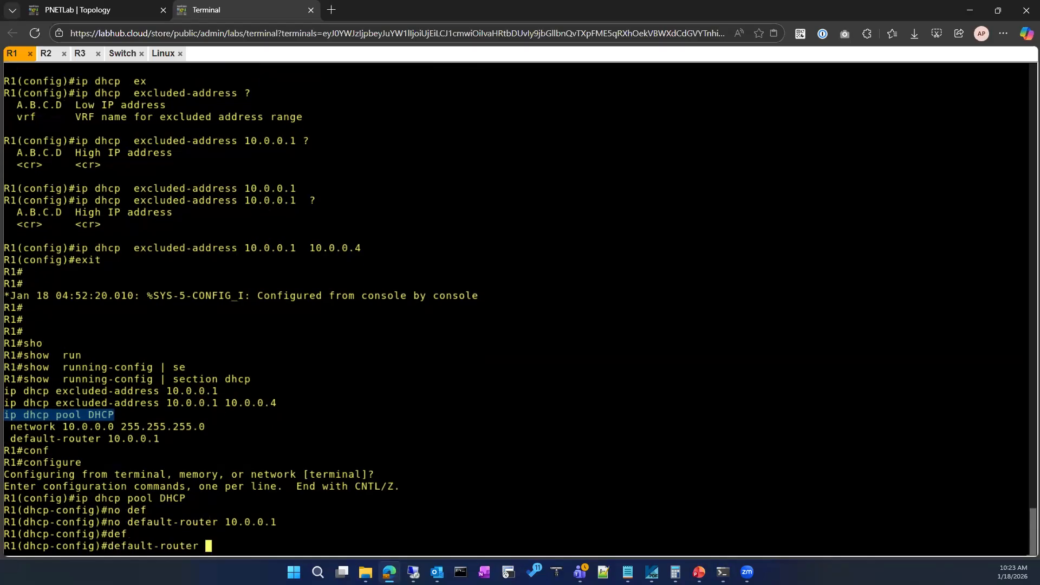
text(10.0.0.50)
key(Return)
text(exi)
key(Return)
text(exit)
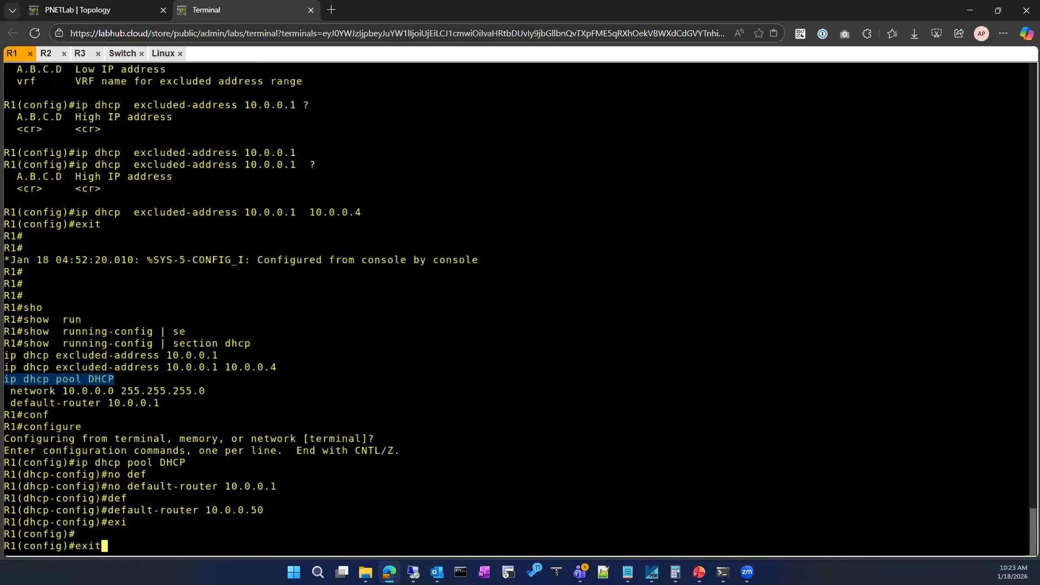
key(Return)
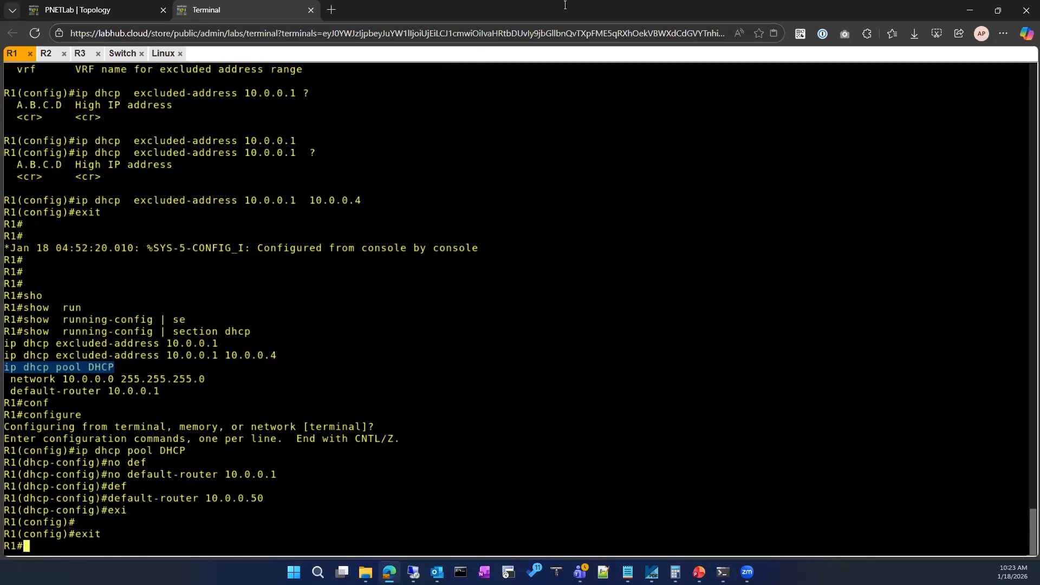
On the Linux client, open the wired network settings and turn the wired connection off and on again.
click(163, 53)
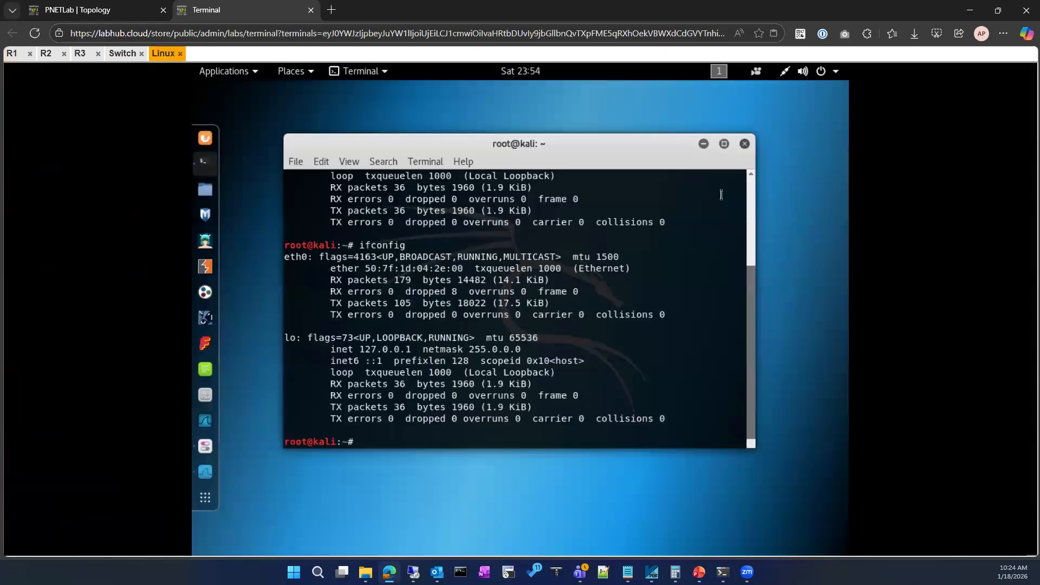
click(803, 71)
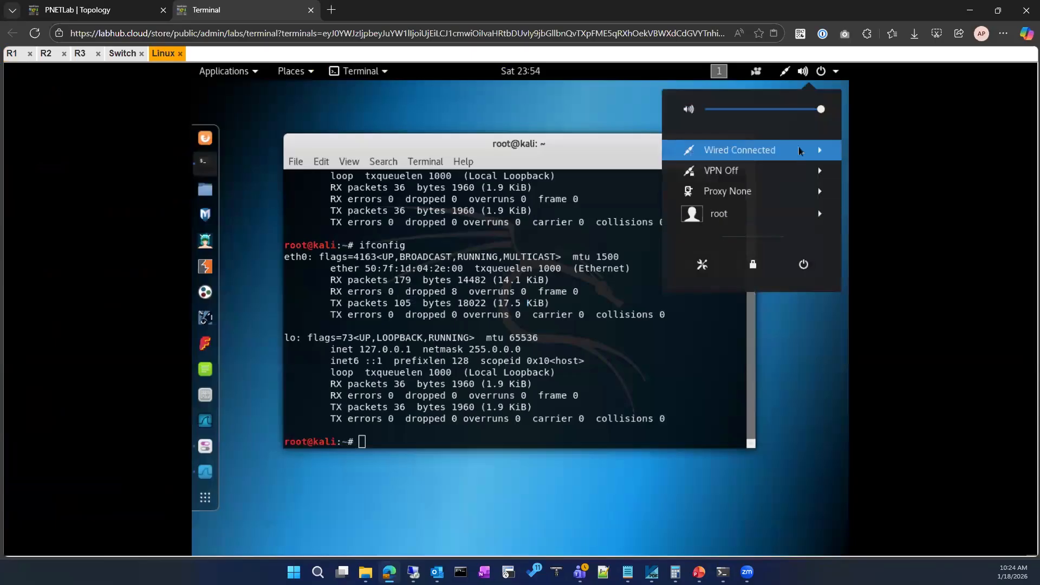
click(799, 151)
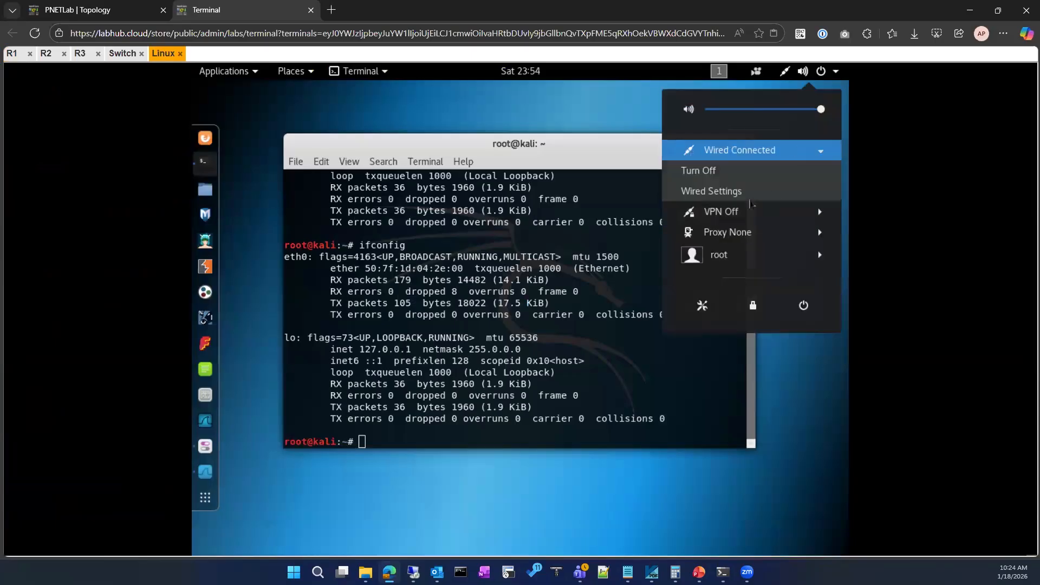
click(721, 195)
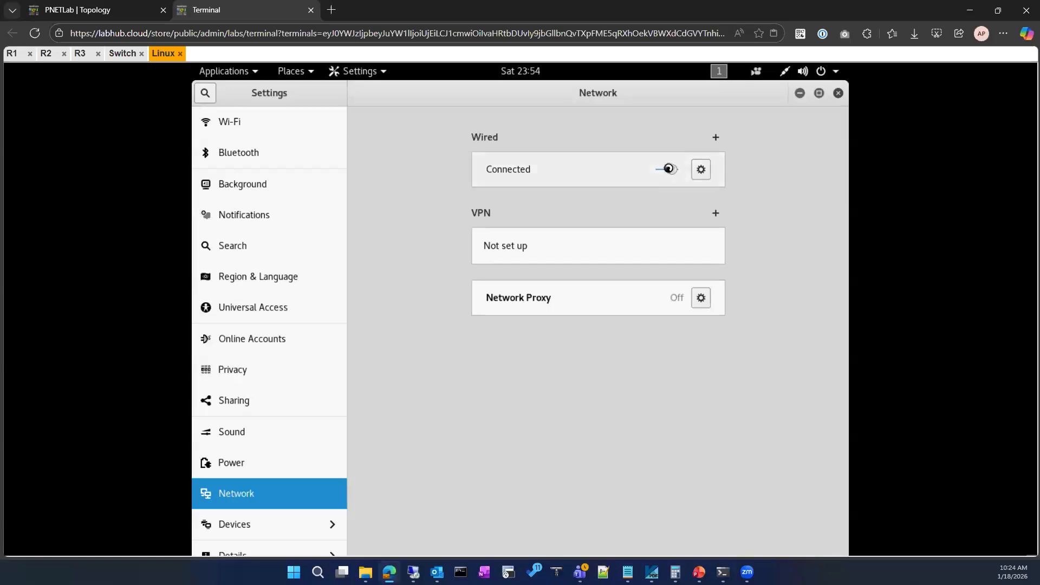
click(669, 169)
click(662, 169)
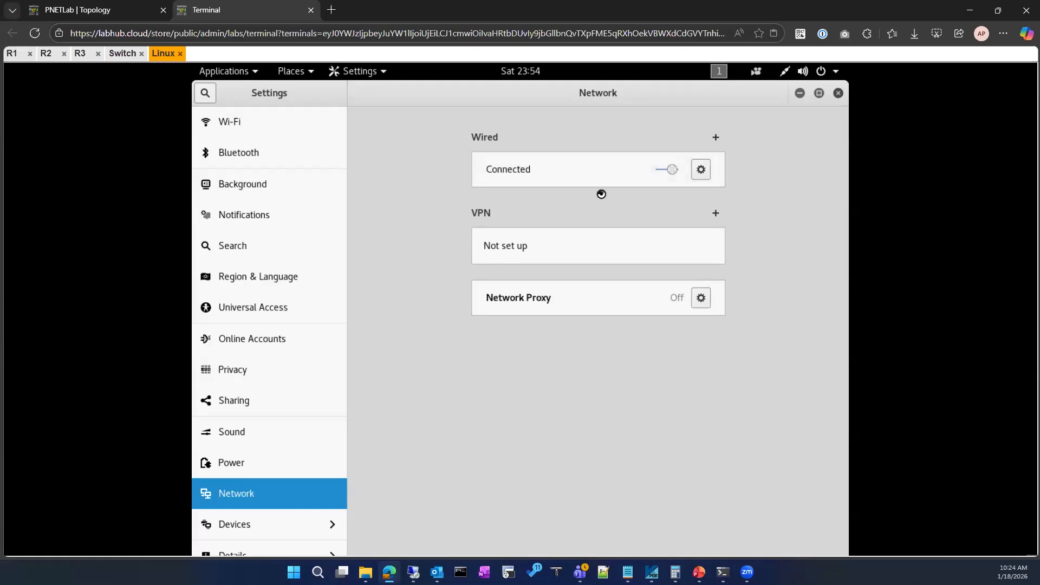
Check the wired connection's IPv4 address and default route in its details, and get the settings window out of the way.
click(704, 171)
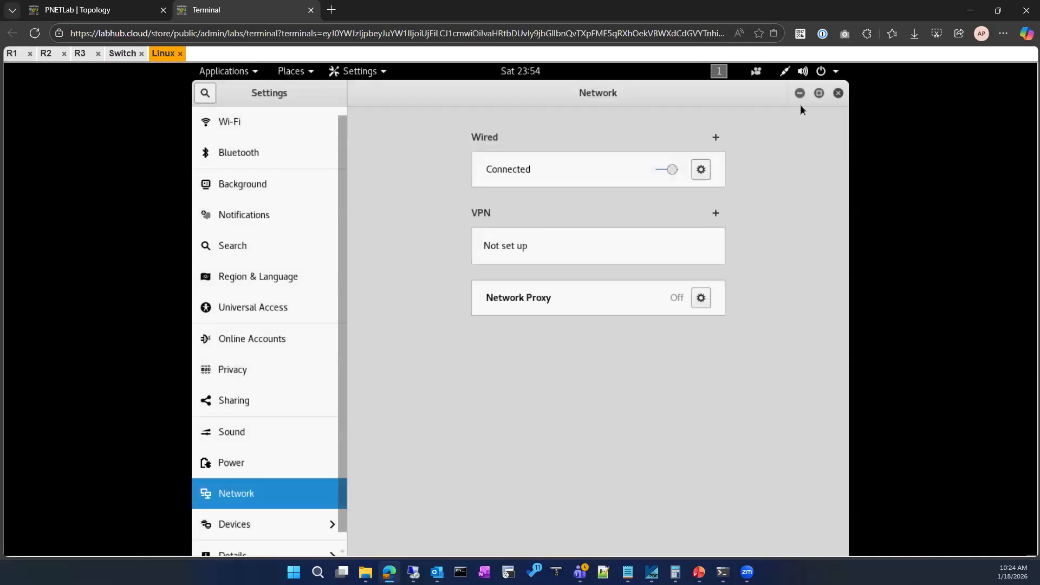
click(800, 97)
drag(432, 384, 423, 361)
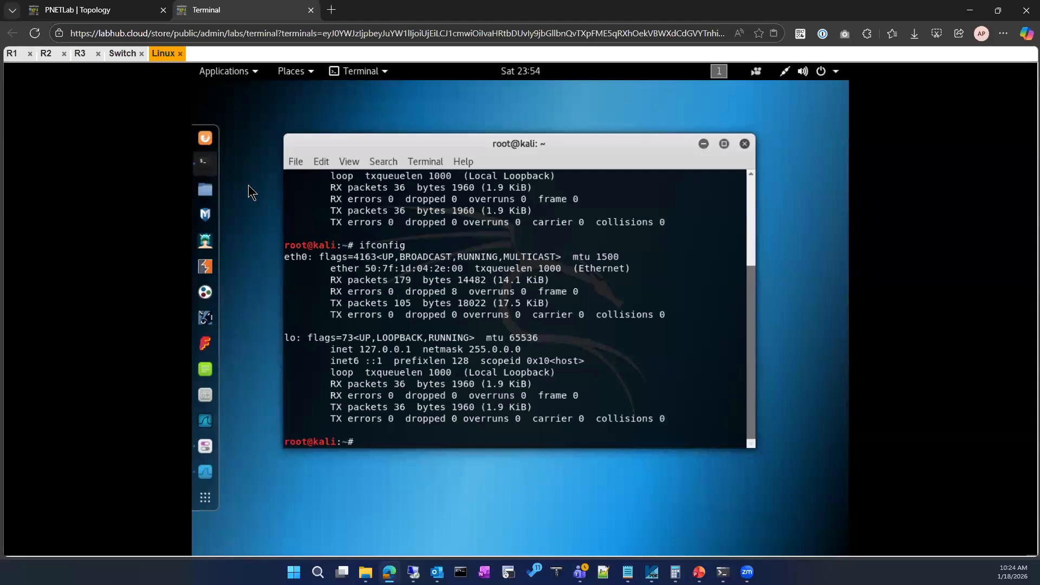
On R1, write the clear ip dhcp command and list its available options with ?
click(12, 54)
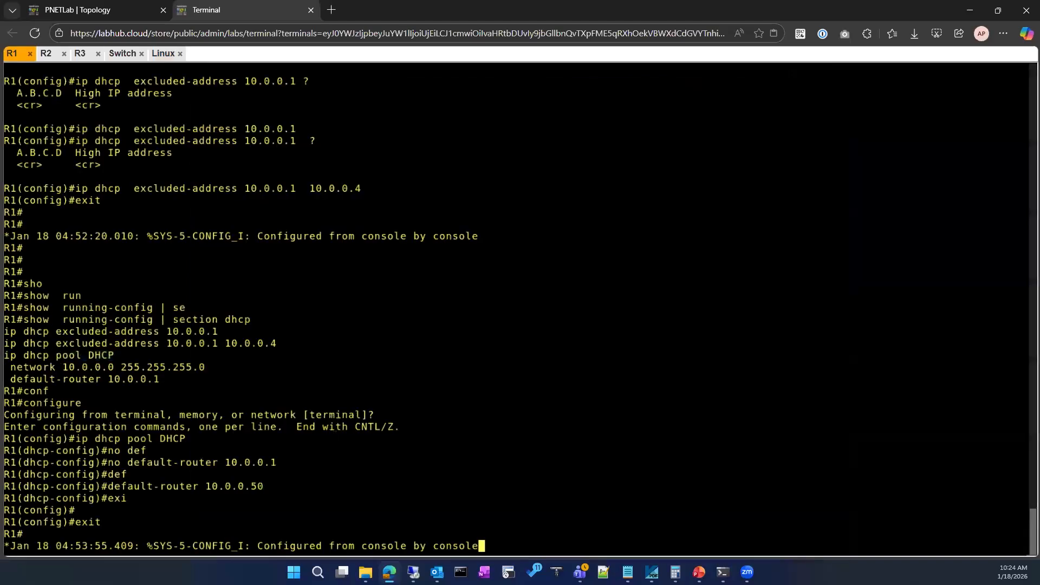
key(Return)
key(Return)
text(cle)
key(Tab)
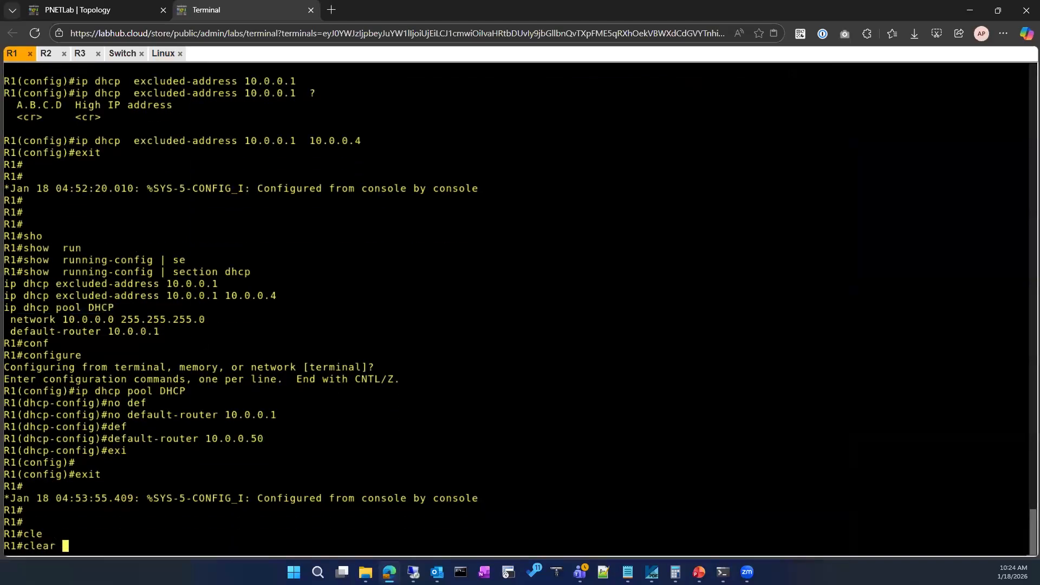
text(ip sh)
key(Tab)
key(BackSpace)
key(BackSpace)
text(d)
key(Tab)
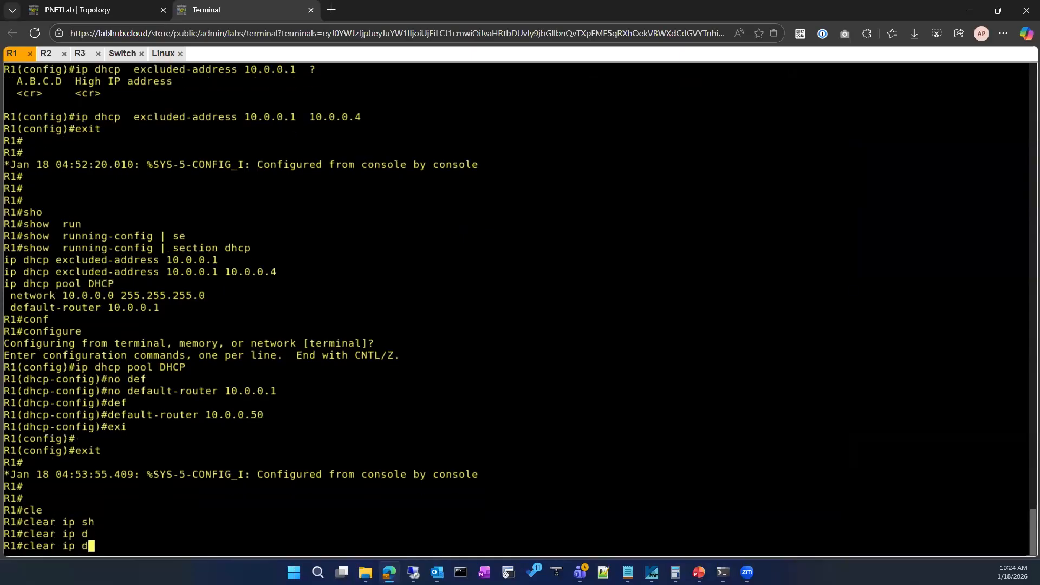
text(h)
key(Tab)
text(?)
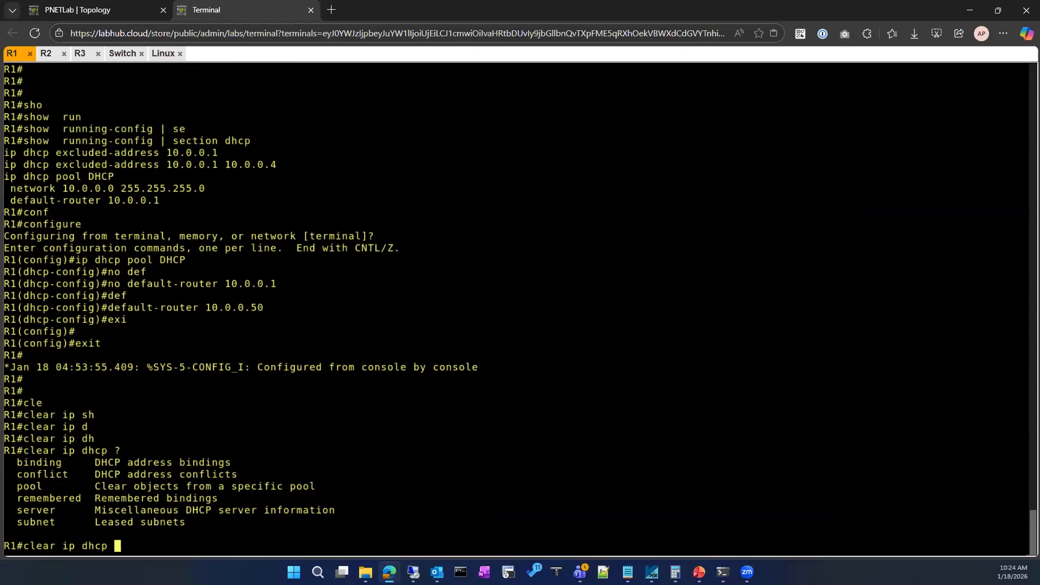
text(?)
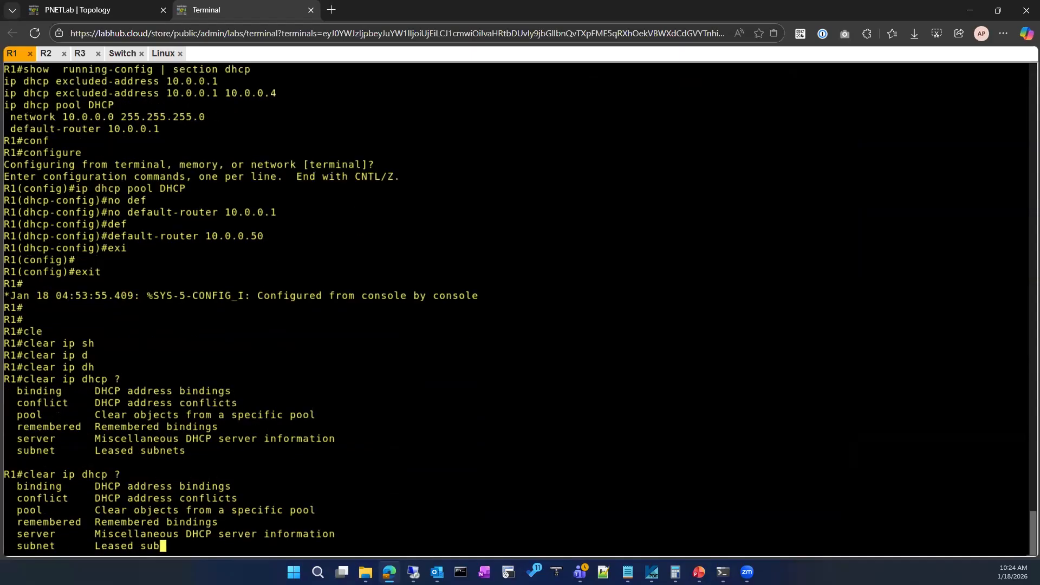
Shorten the command to clear ip, list its available options with ?, and abandon the line.
key(BackSpace)
key(BackSpace)
key(BackSpace)
key(BackSpace)
key(BackSpace)
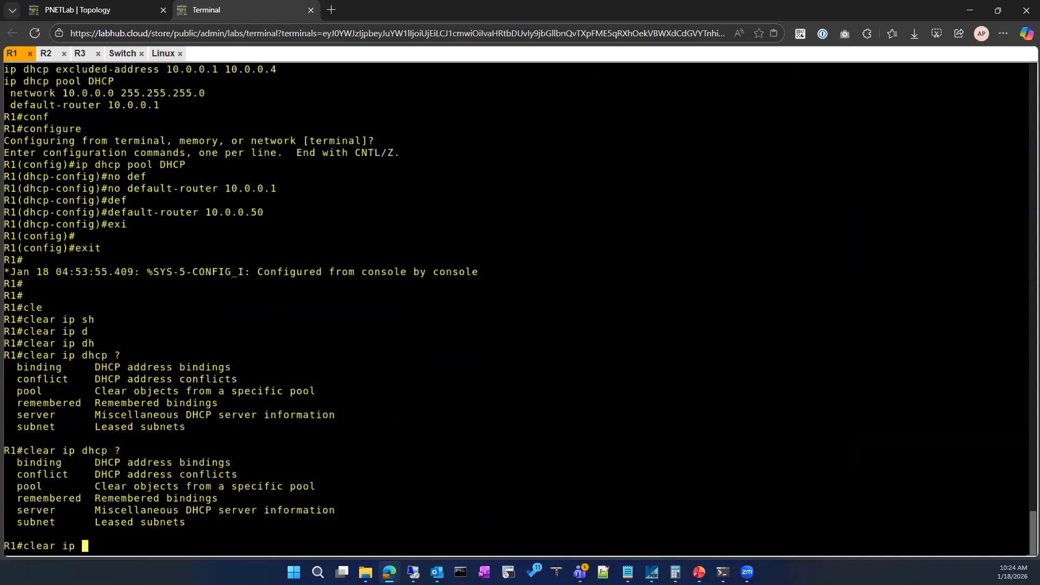
text(?)
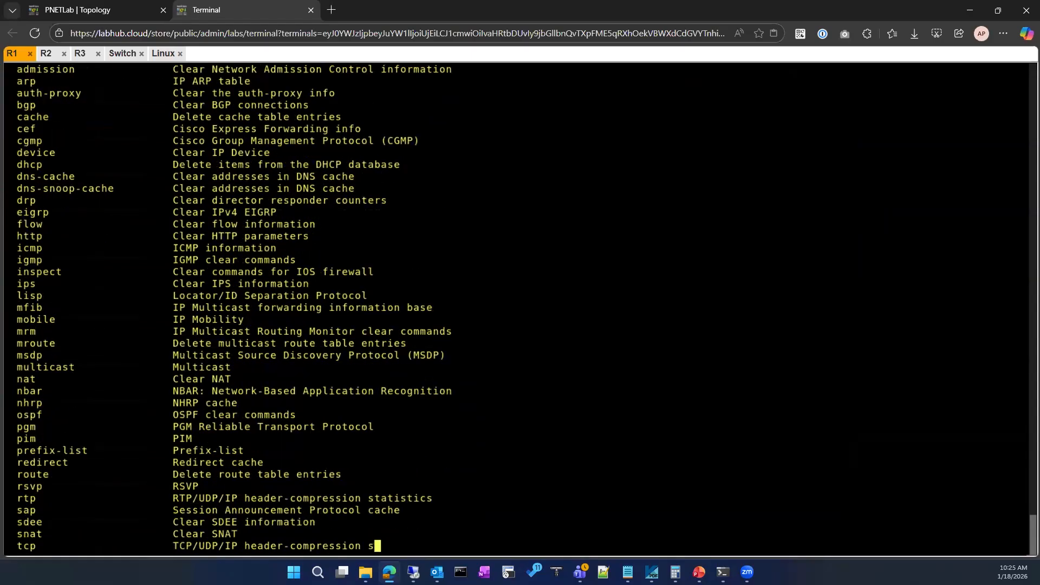
key(ctrl+c)
text(clear ip)
key(Tab)
text(ip dh)
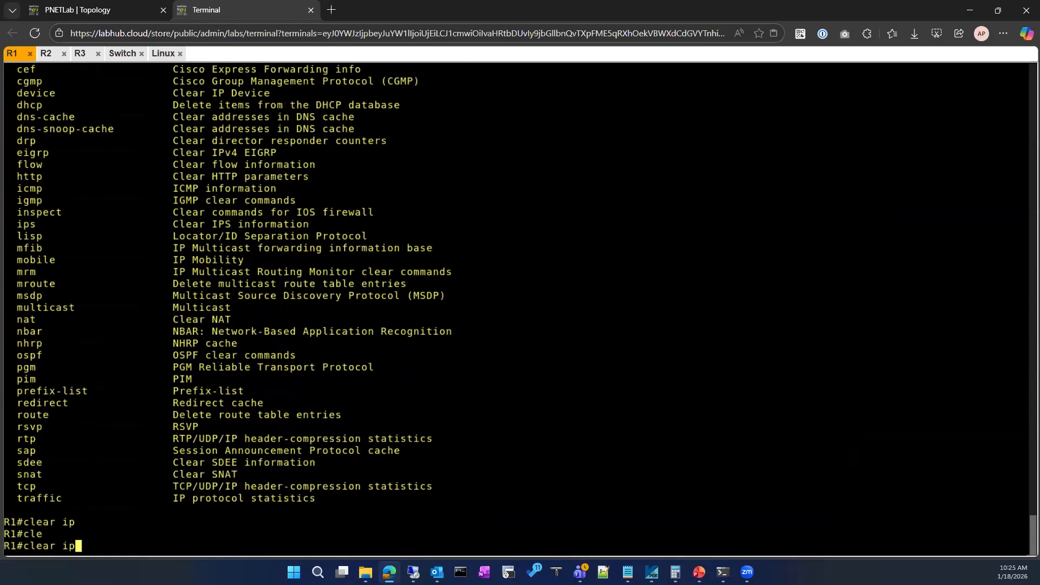
key(Tab)
text(>)
key(BackSpace)
key(BackSpace)
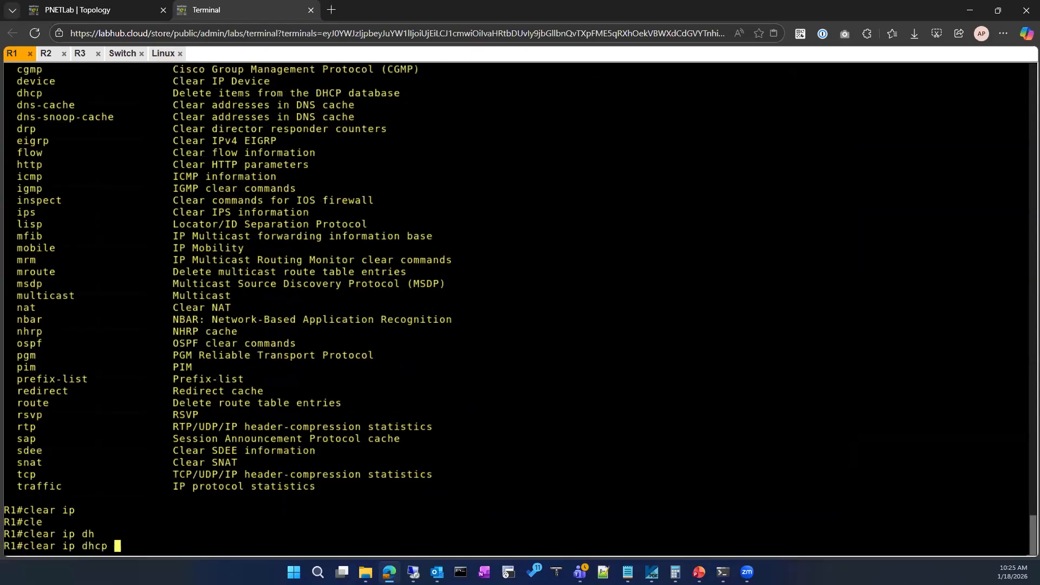
key(BackSpace)
key(BackSpace)
key(BackSpace)
key(BackSpace)
key(BackSpace)
key(BackSpace)
key(BackSpace)
key(BackSpace)
key(BackSpace)
key(BackSpace)
key(BackSpace)
key(BackSpace)
key(BackSpace)
Display R1's DHCP leases with show ip dhcp binding.
text(sho)
key(Tab)
text(ip dh)
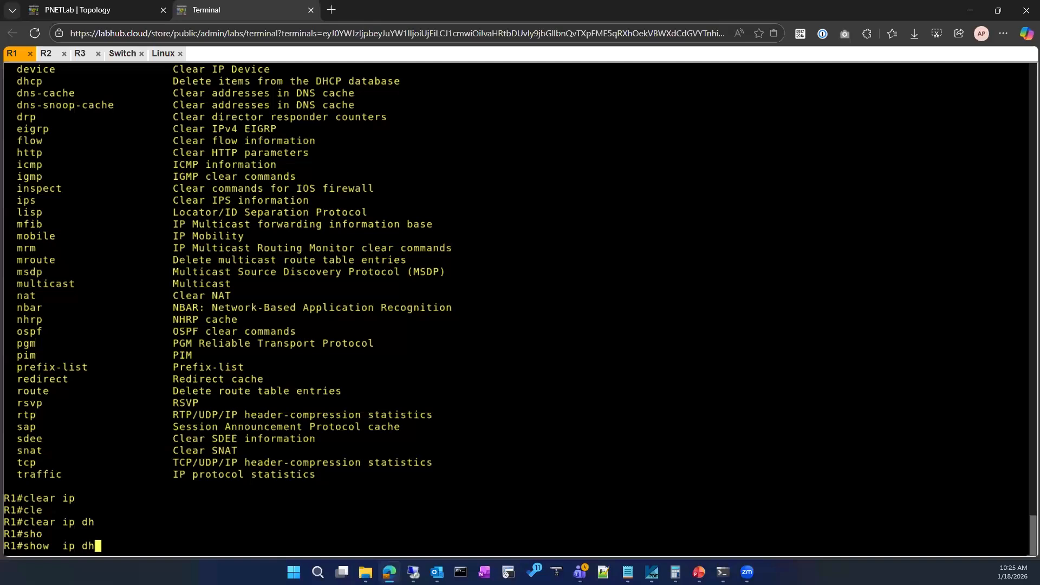
key(Tab)
text(bi)
key(Tab)
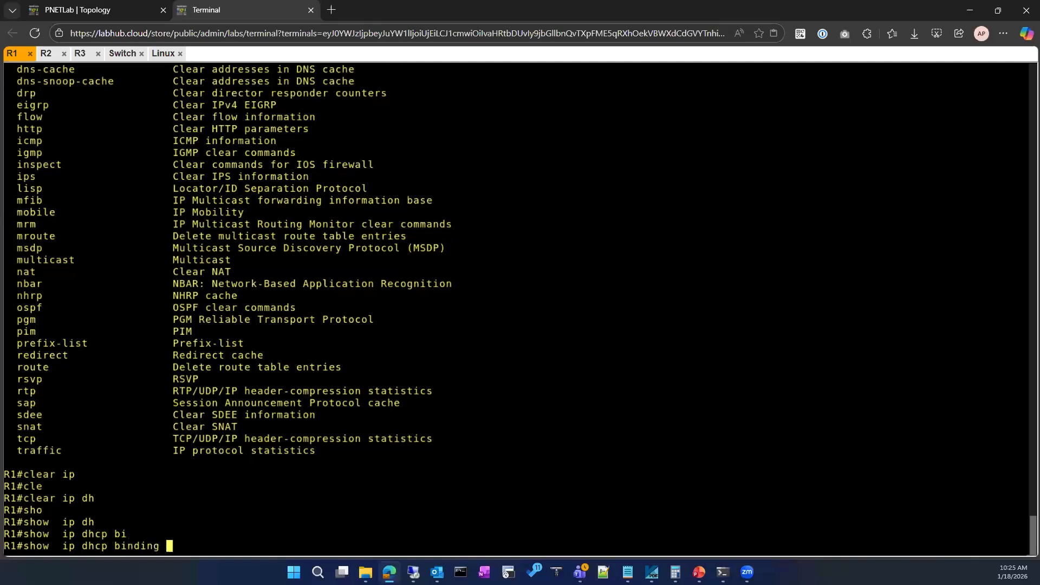
key(Return)
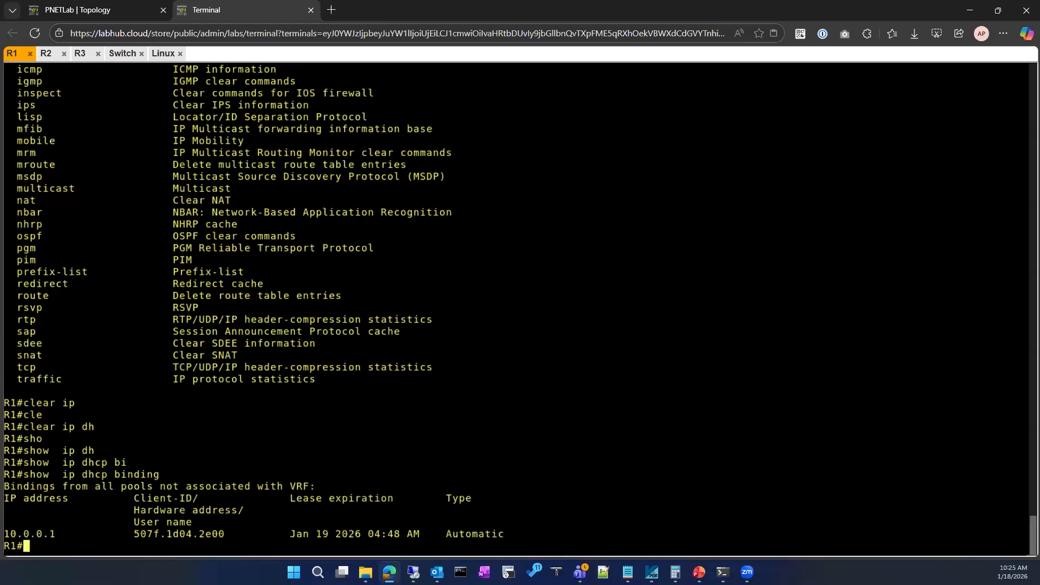
Enter clear ip dhcp binding and list the command's available arguments with ?
key(Up)
key(BackSpace)
key(BackSpace)
key(BackSpace)
key(BackSpace)
key(BackSpace)
key(BackSpace)
key(BackSpace)
key(BackSpace)
key(BackSpace)
key(BackSpace)
key(BackSpace)
key(BackSpace)
key(BackSpace)
key(BackSpace)
key(BackSpace)
key(BackSpace)
key(BackSpace)
key(BackSpace)
key(BackSpace)
key(BackSpace)
text(cle)
key(Tab)
text(ip dh)
key(Tab)
text(bin)
key(Tab)
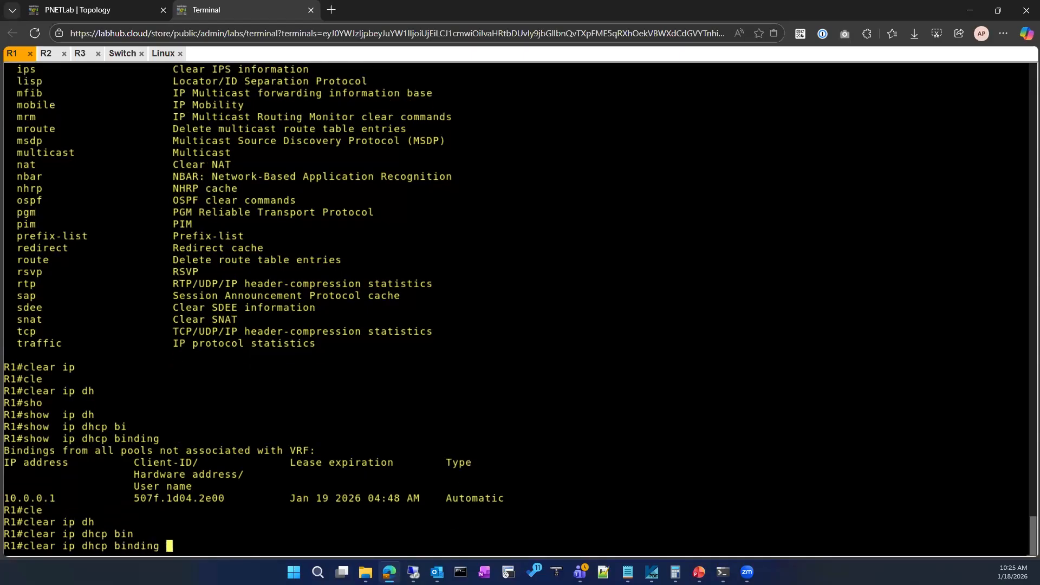
key(Return)
text(?)
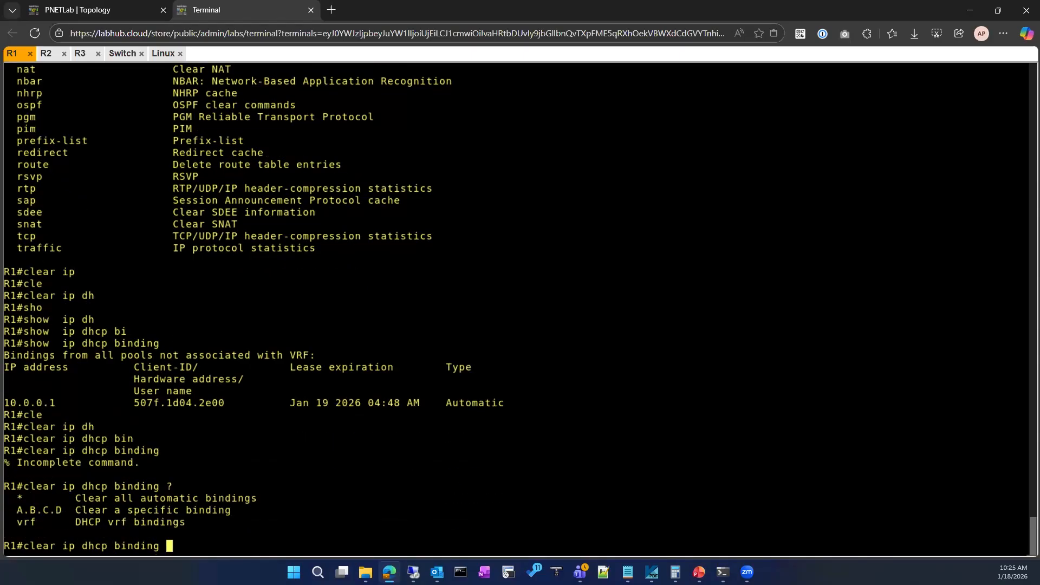
text(8)
Clear all automatic DHCP bindings on R1 with clear ip dhcp binding *.
key(Return)
key(Up)
key(BackSpace)
text(*)
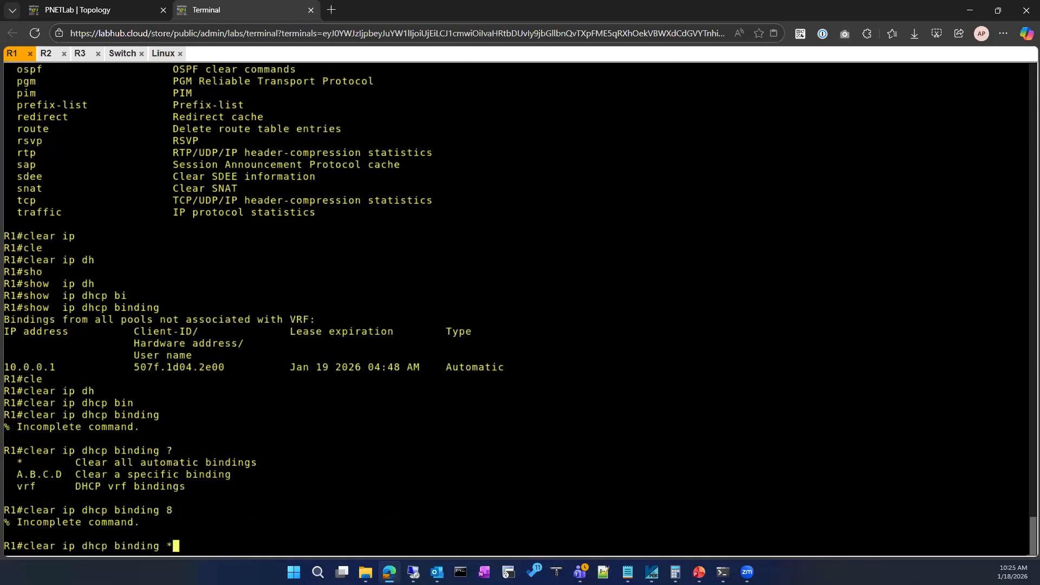
key(Return)
Rerun show ip dhcp binding from the command history to check the cleared bindings.
key(Up)
key(Up)
key(Up)
key(Up)
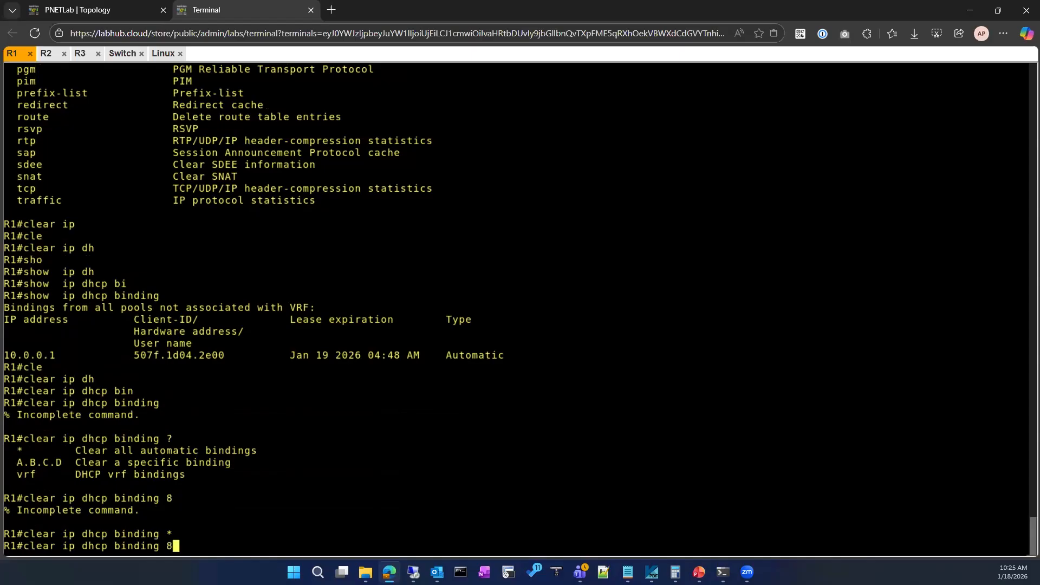
key(Return)
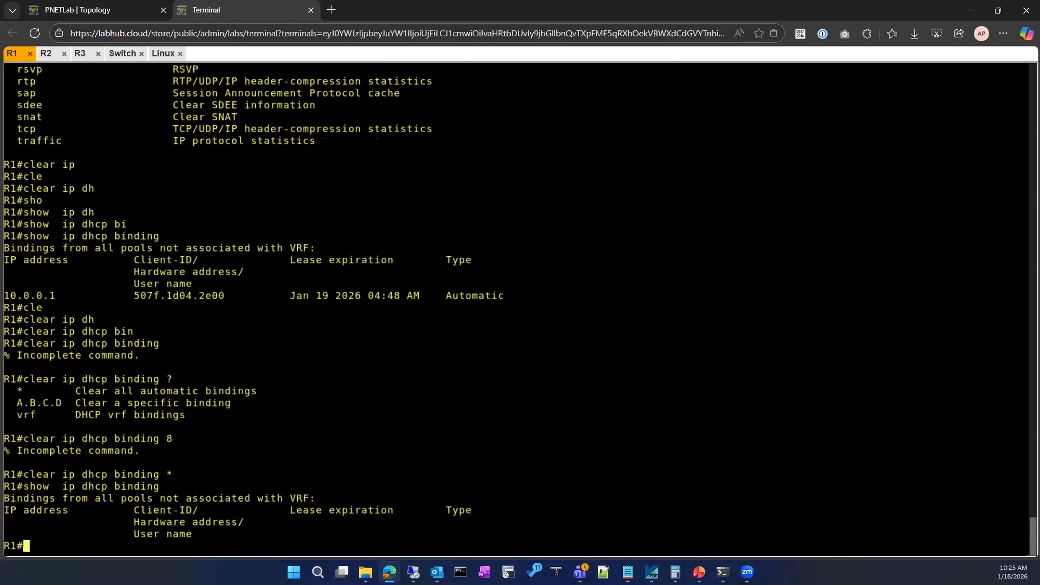
key(Up)
key(Up)
key(BackSpace)
key(BackSpace)
key(BackSpace)
key(BackSpace)
key(BackSpace)
key(BackSpace)
key(BackSpace)
key(BackSpace)
key(BackSpace)
key(BackSpace)
key(BackSpace)
key(BackSpace)
key(BackSpace)
key(BackSpace)
key(BackSpace)
key(BackSpace)
key(BackSpace)
key(BackSpace)
key(BackSpace)
key(BackSpace)
On the Linux client, open the wired network settings, check the connection's address details, and close the details dialog.
click(163, 53)
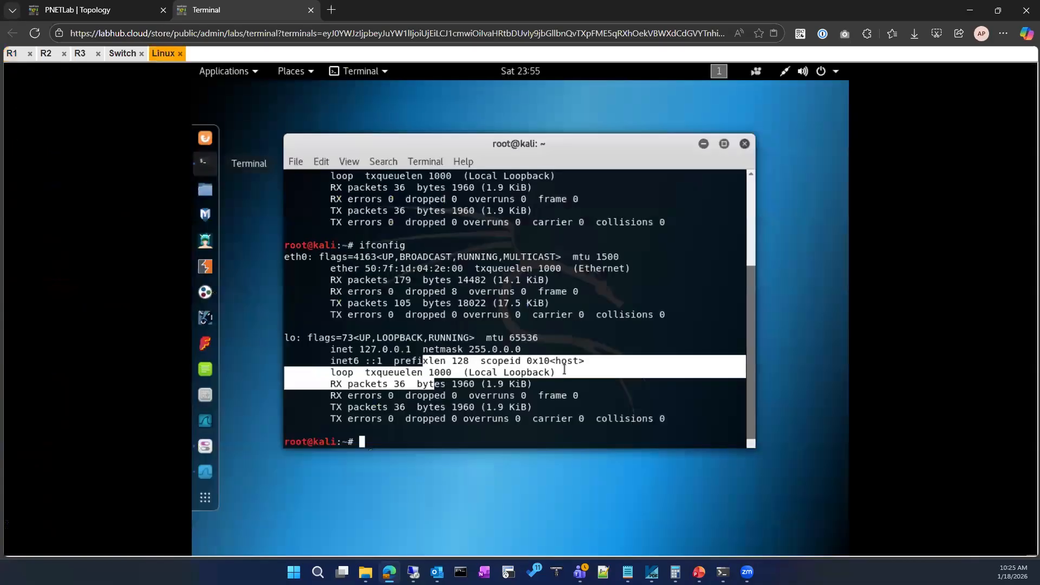
click(784, 75)
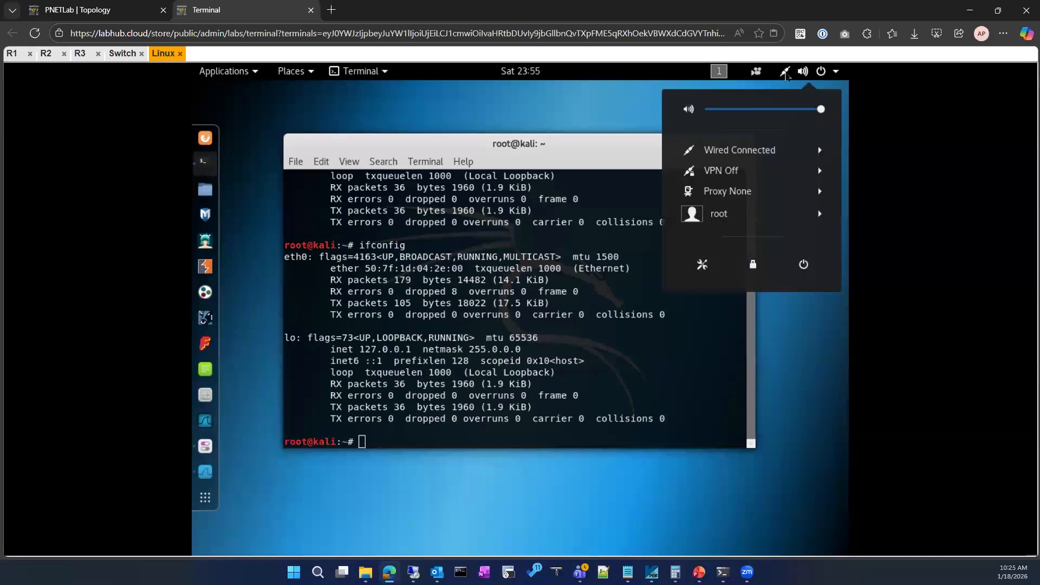
click(765, 154)
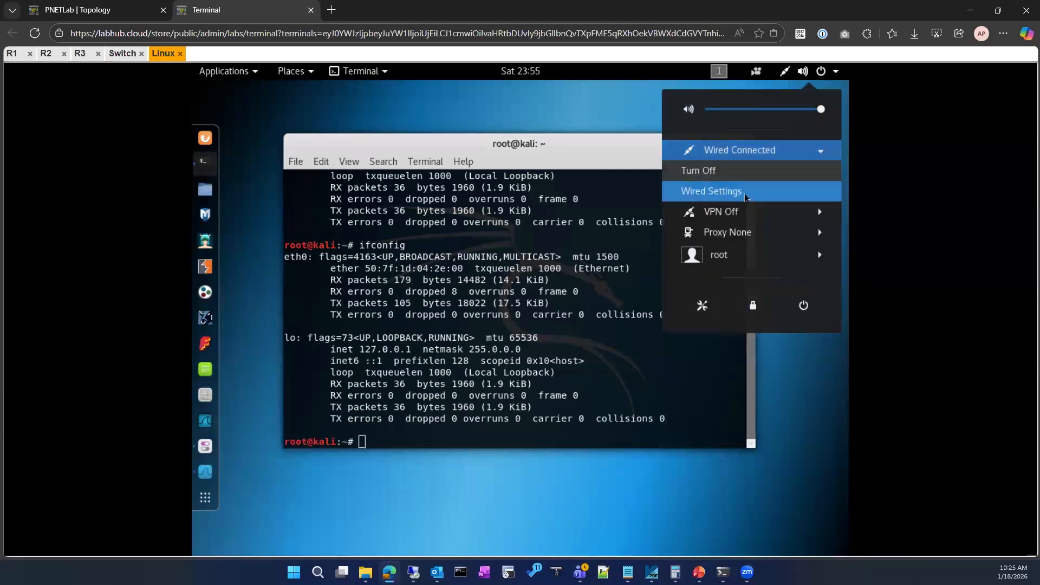
click(747, 192)
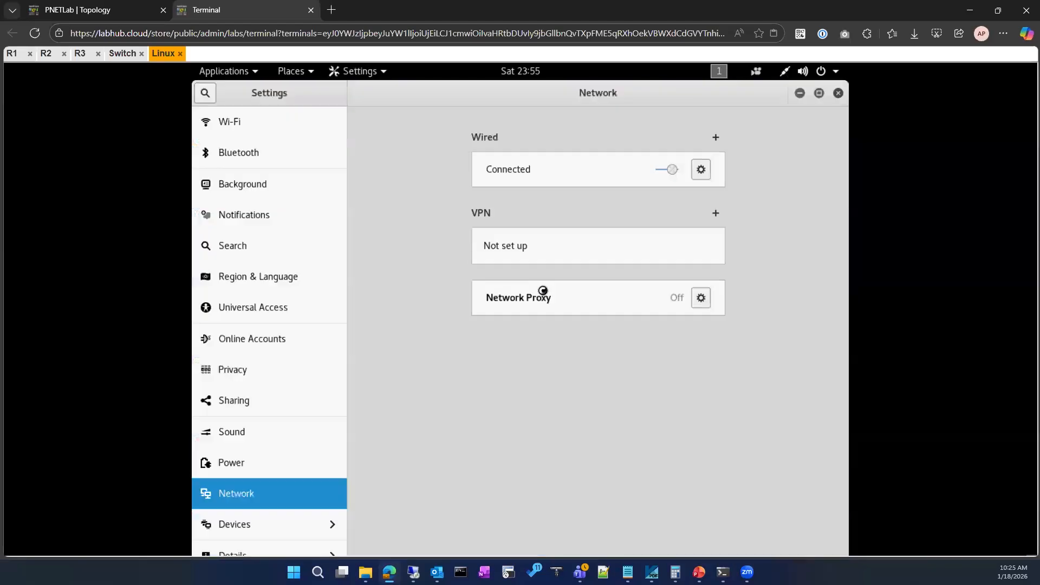
click(703, 169)
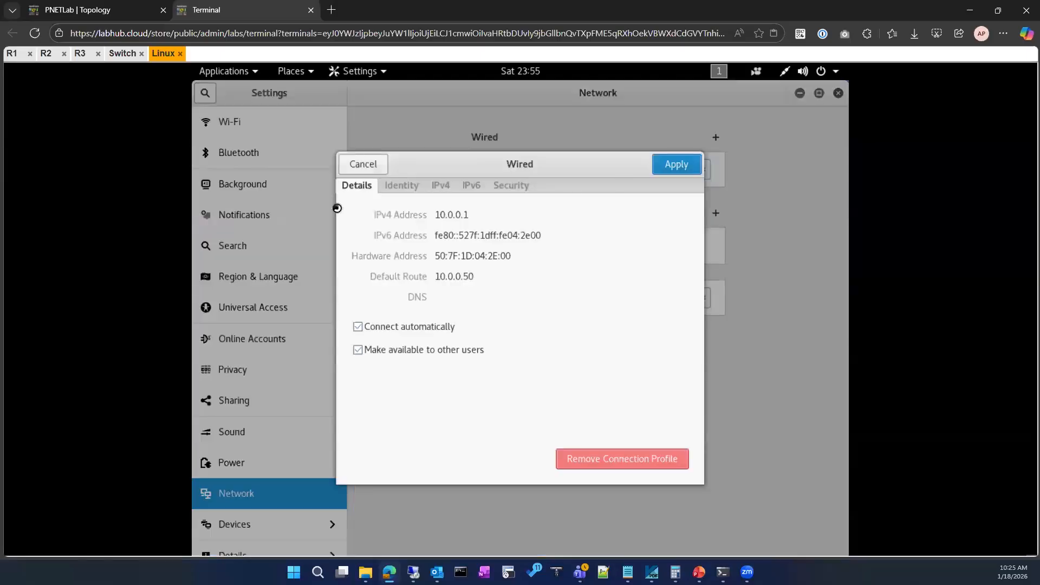
key(Escape)
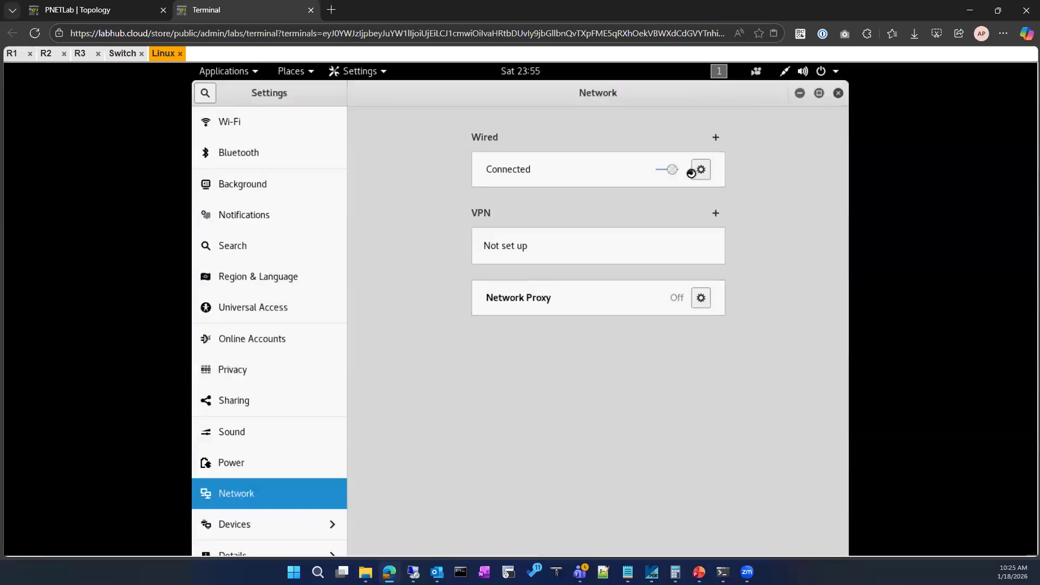
Turn the wired connection off and on again to renew its address, and minimize the settings window.
click(668, 172)
click(668, 172)
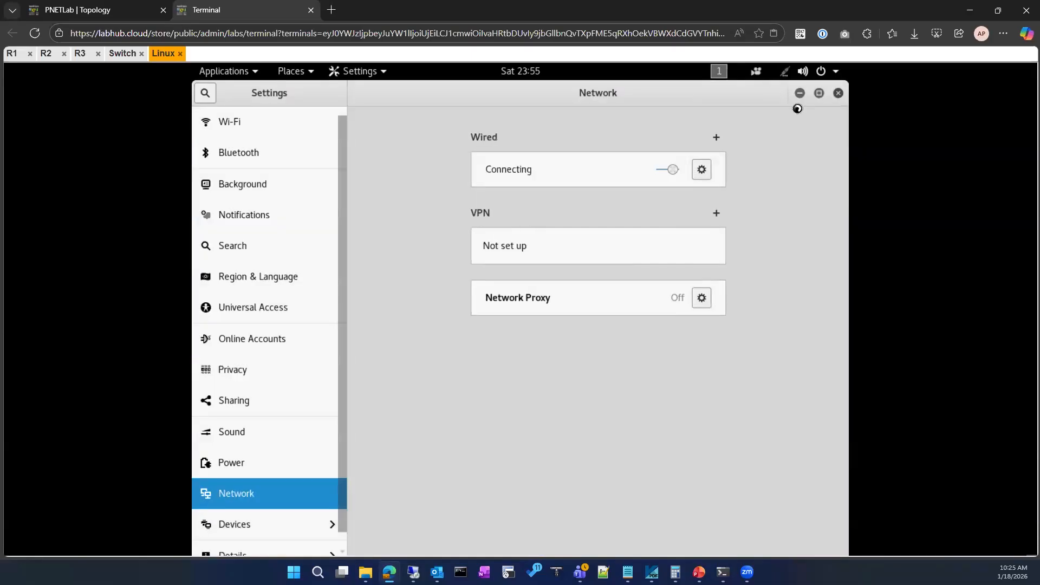
click(803, 93)
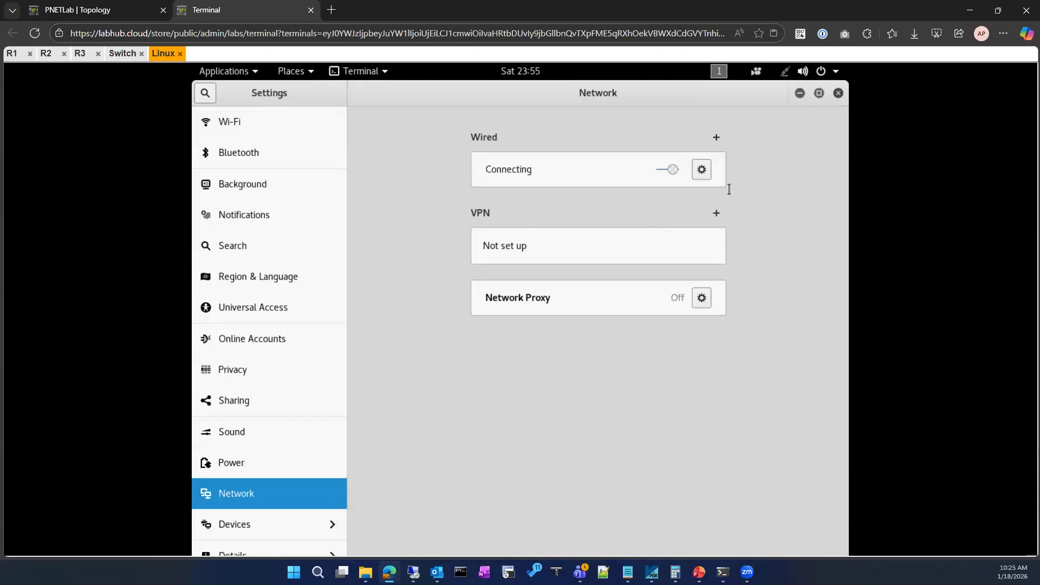
Bring up Wireshark and restart the eth0 capture without saving the captured packets.
click(203, 470)
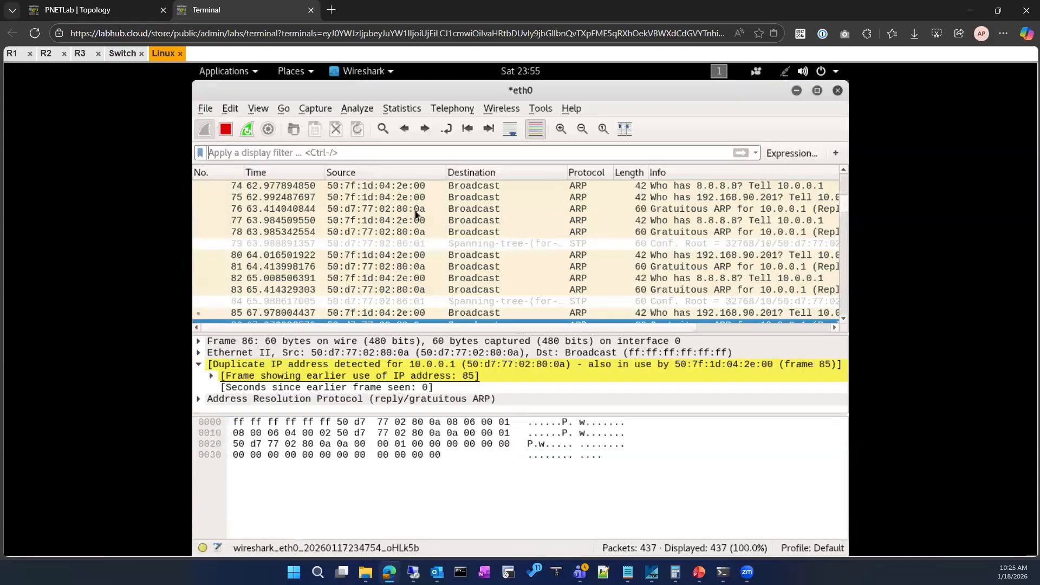
key(ctrl+r)
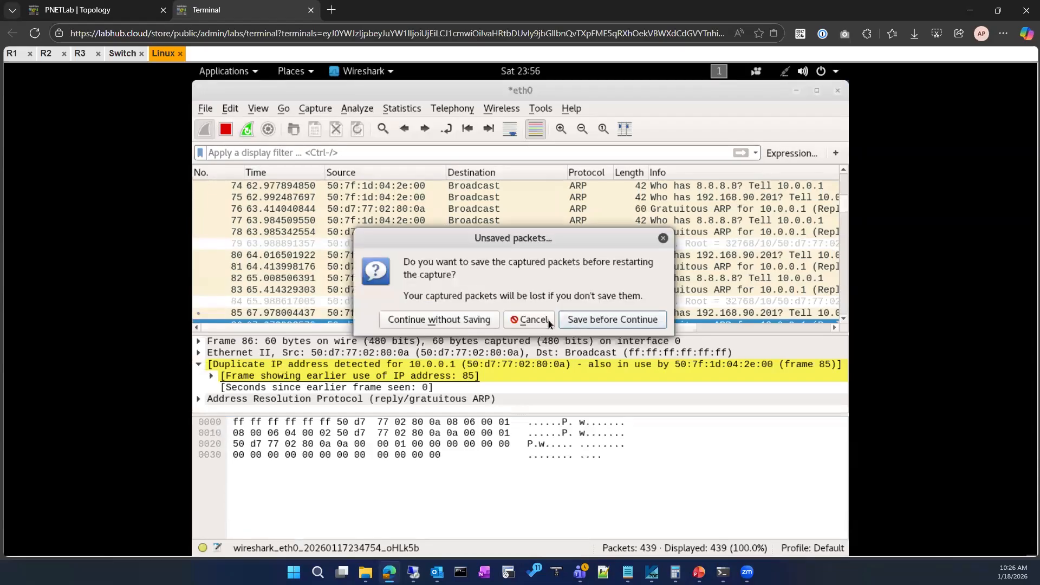
click(469, 321)
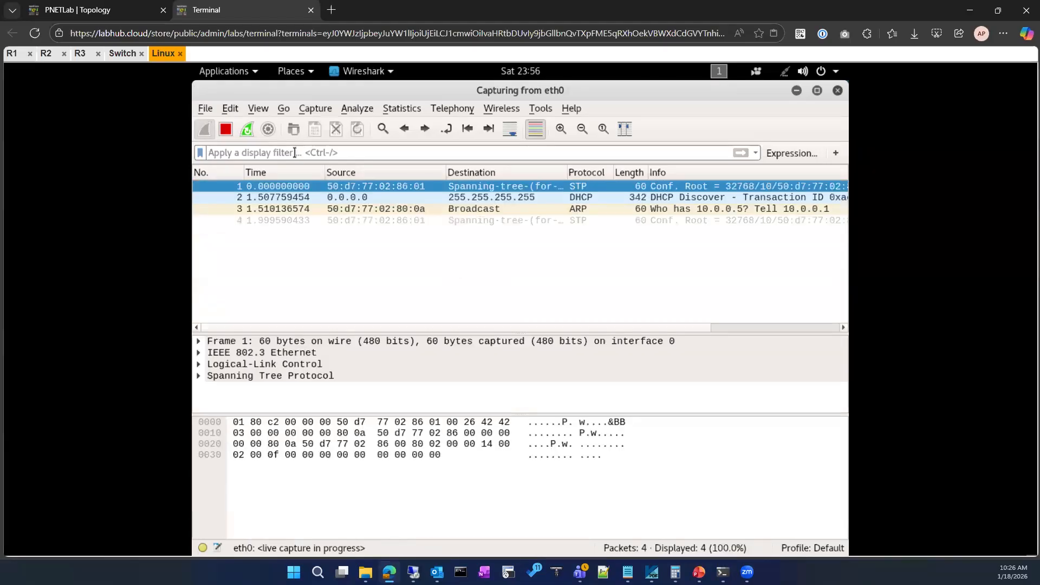
Try dhcp as the display filter for the captured packets and clear the entry.
click(294, 153)
text(dhcp)
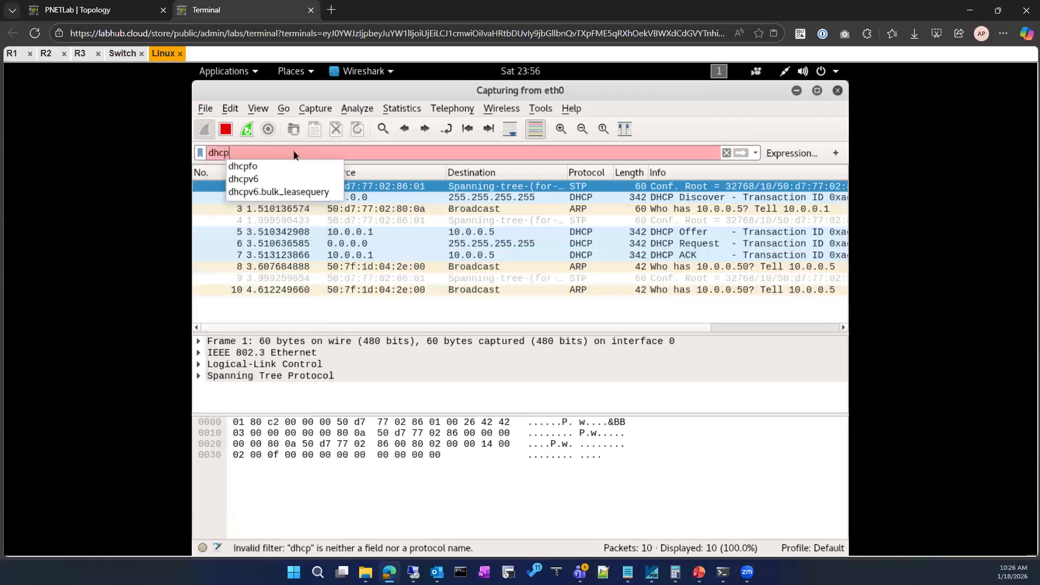
key(BackSpace)
key(BackSpace)
key(BackSpace)
key(BackSpace)
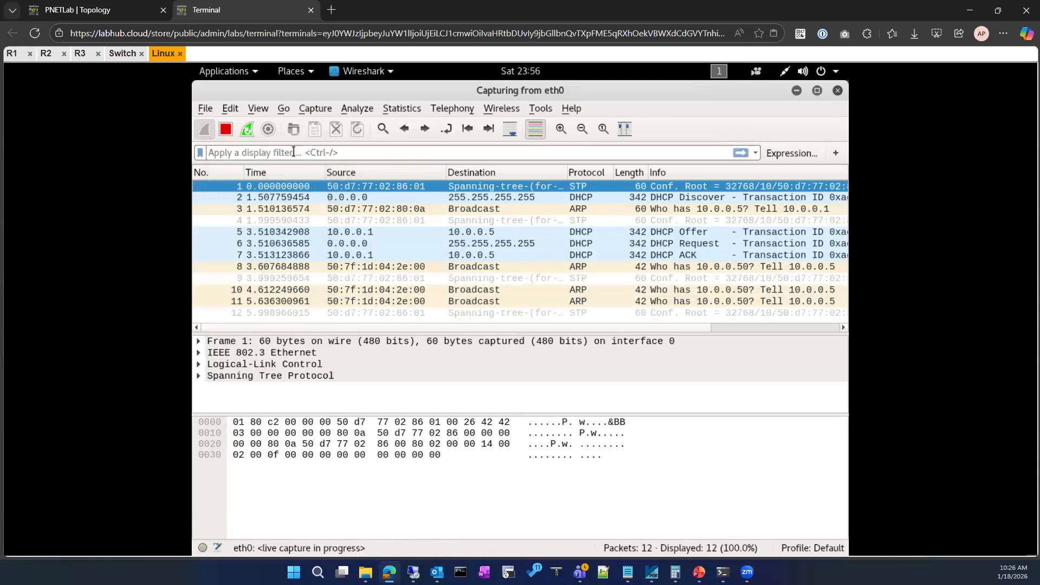
Filter the captured packets by bootp, inspect the DHCP ACK packet, and minimize Wireshark.
text(bootp)
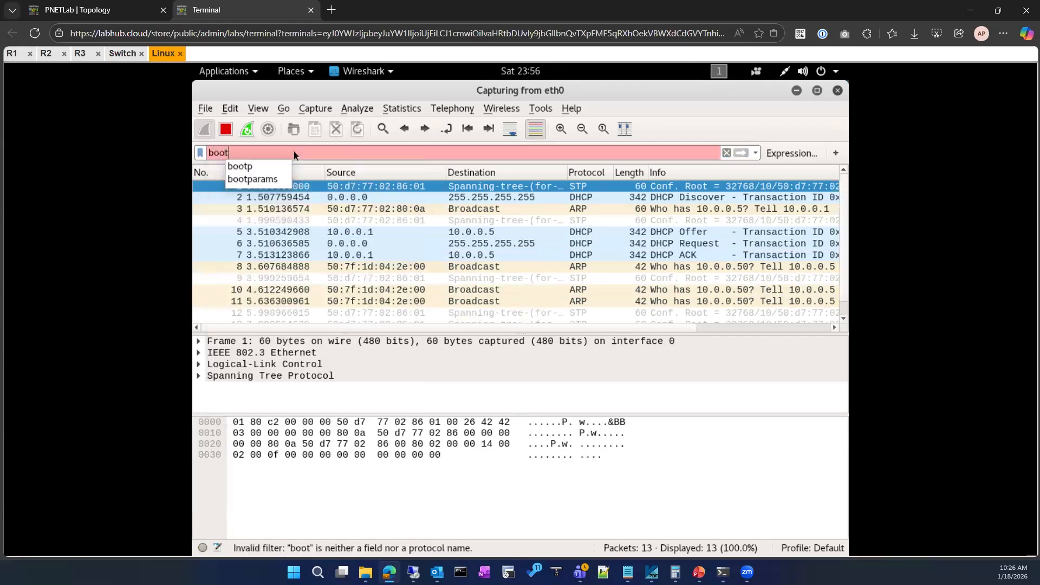
key(Return)
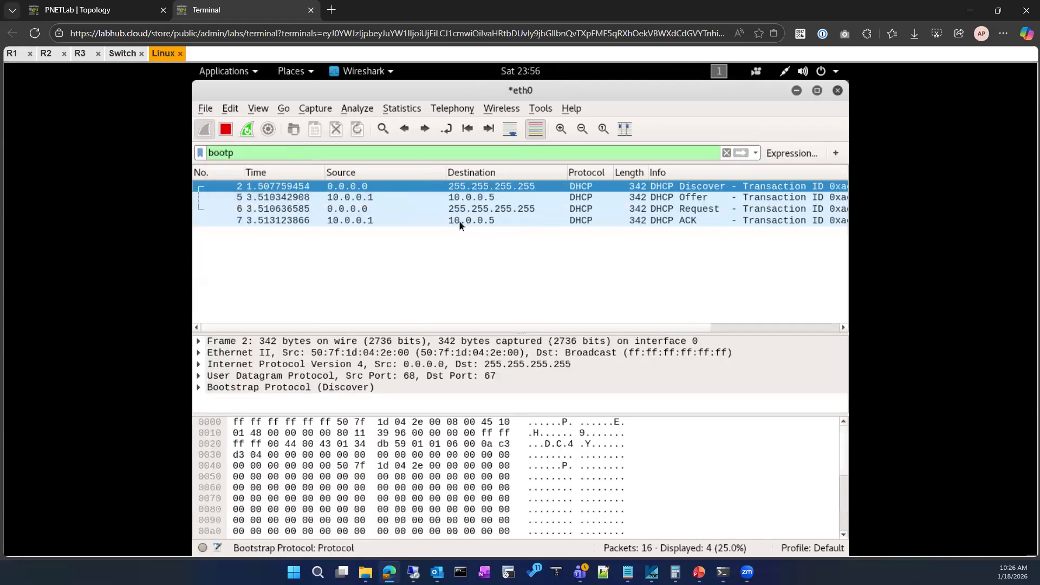
click(380, 221)
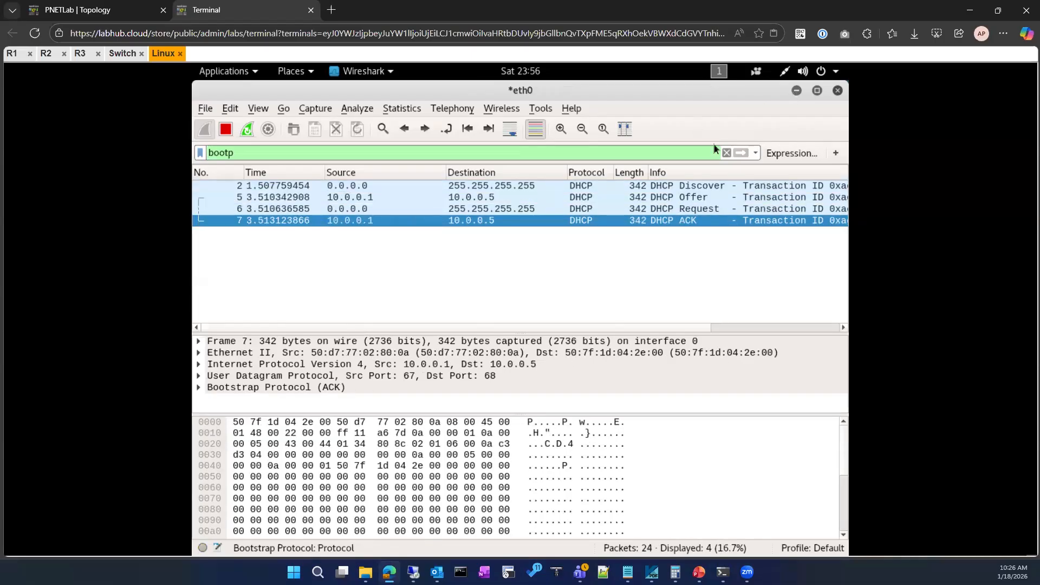
click(796, 90)
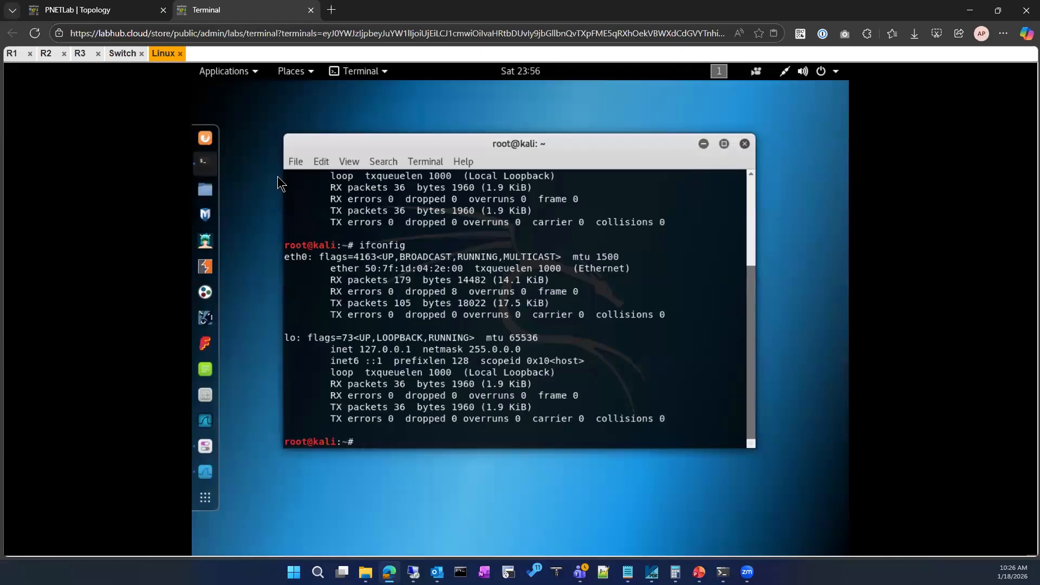
Return to R1's console and page through its running configuration with show run.
click(110, 9)
click(228, 10)
click(12, 53)
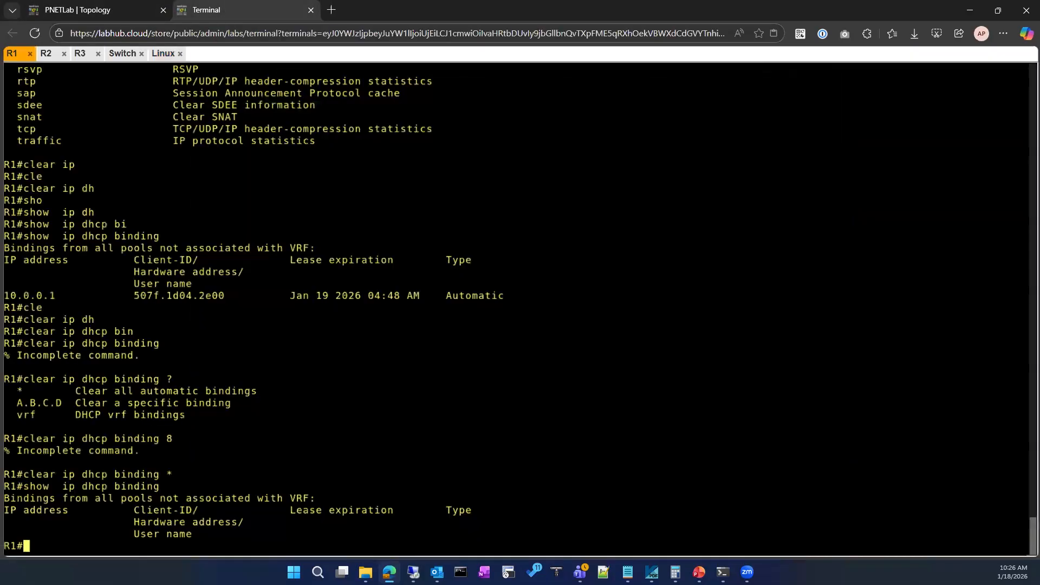
text(sho)
key(Tab)
text(run)
key(Tab)
key(Return)
key(space)
key(space)
key(space)
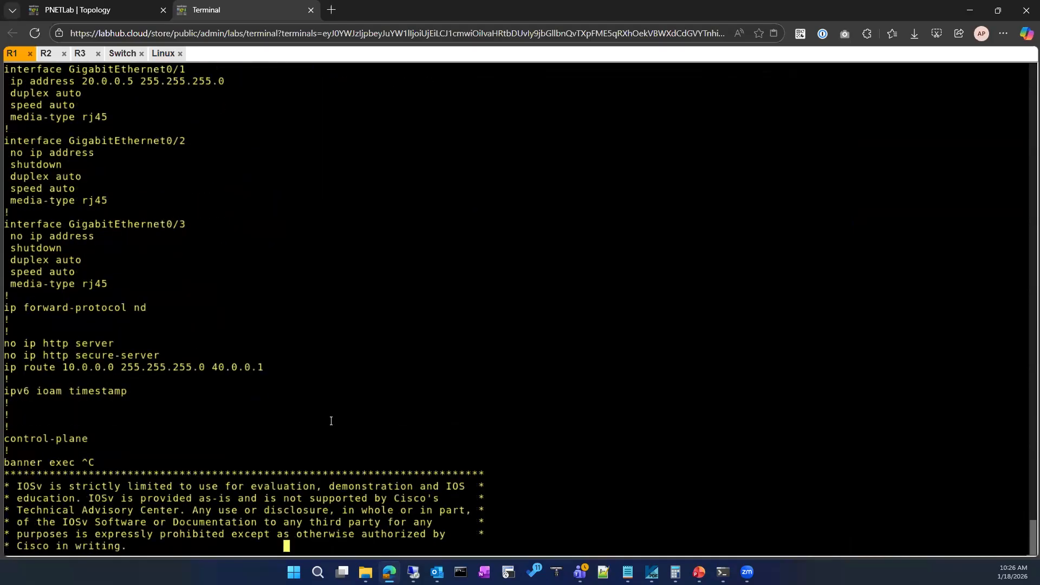
Check the DHCP excluded-address lines and the DHCP pool in the running configuration, and return to the R1 prompt.
scroll(330, 421, up, 15)
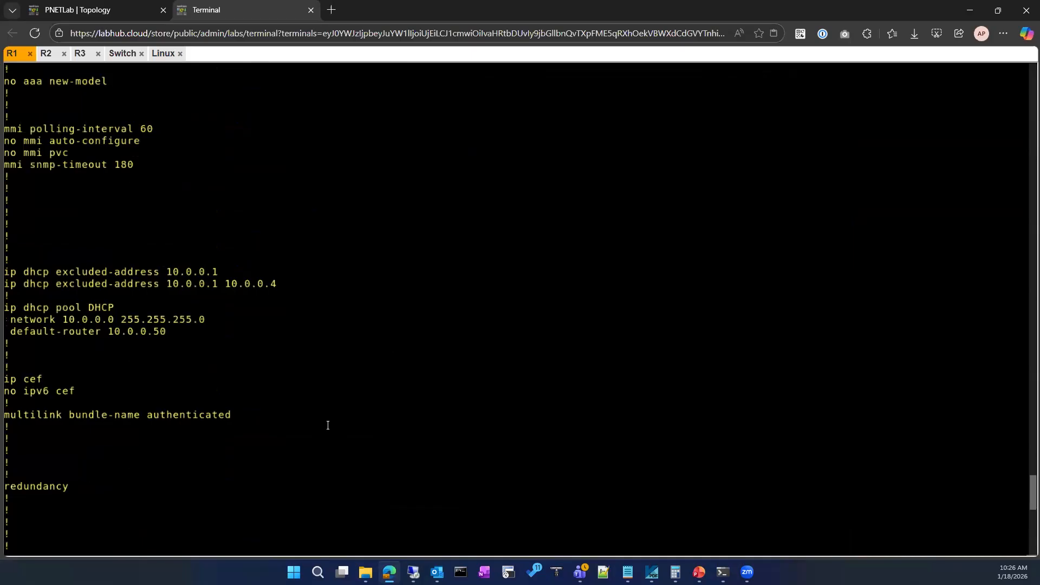
scroll(327, 425, up, 5)
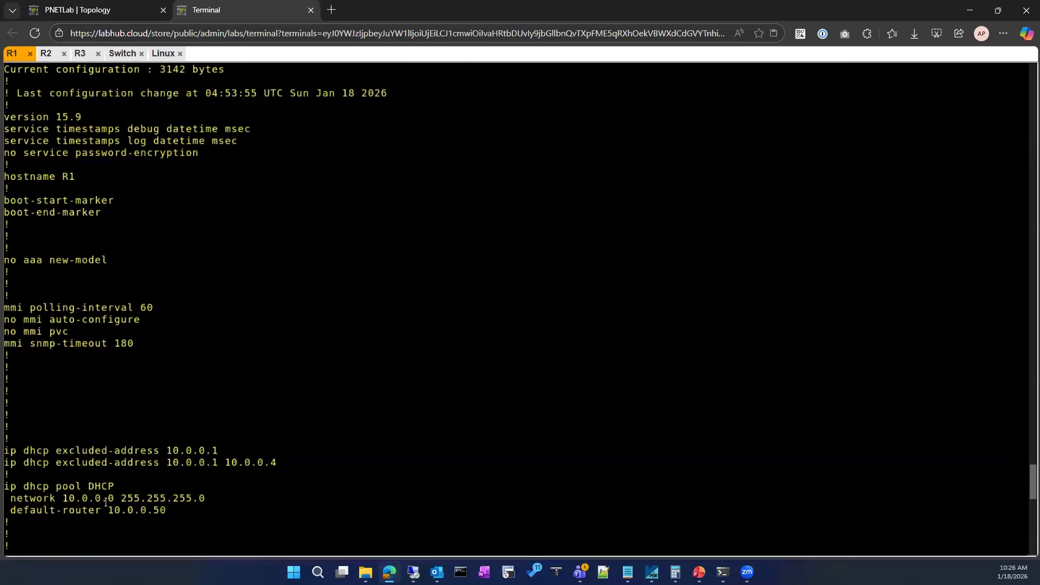
drag(3, 450, 274, 462)
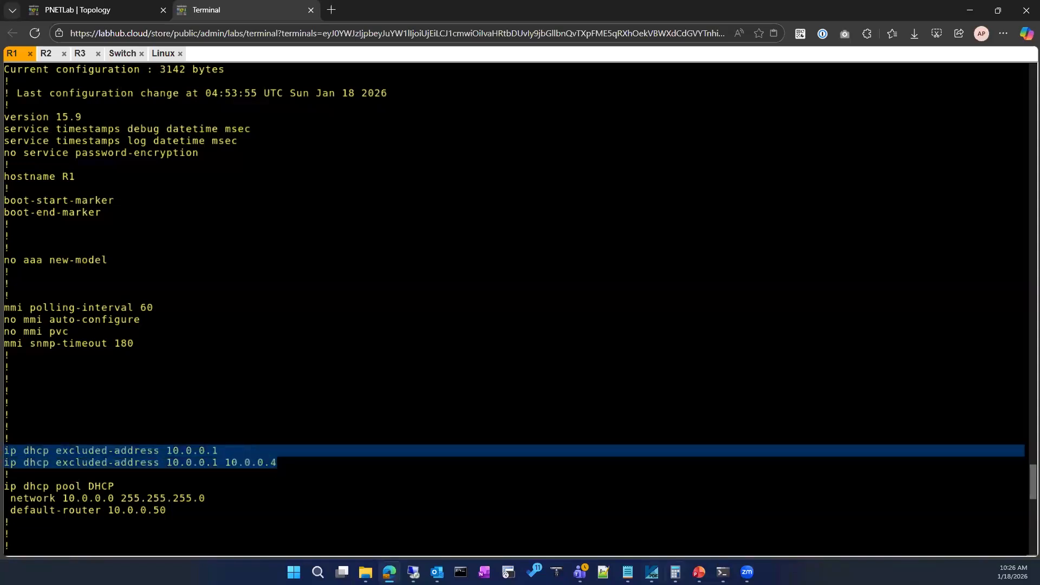
click(203, 512)
key(space)
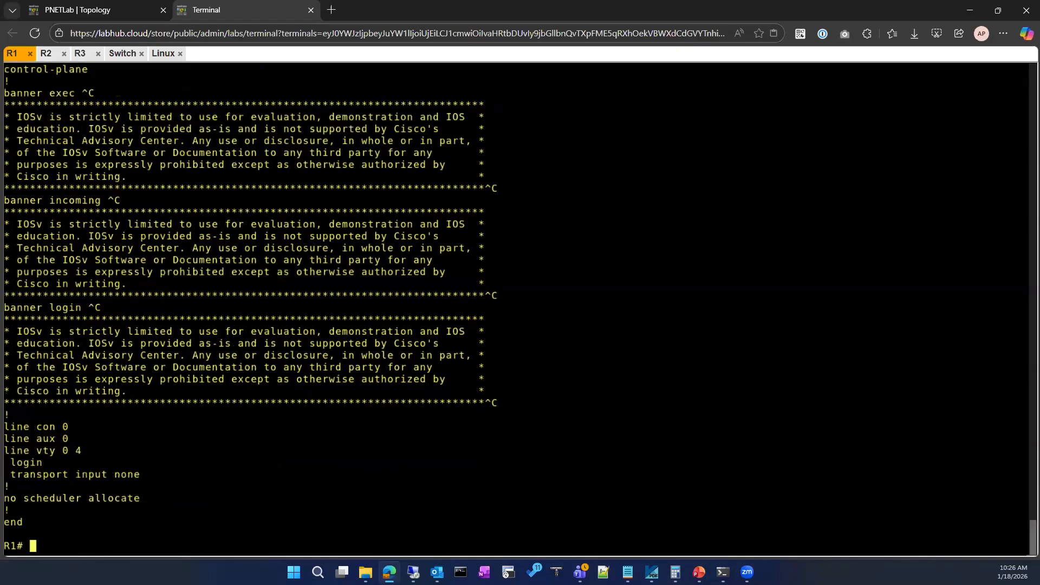
List the options of sh ip dhcp with ? and display address conflicts with sh ip dhcp conflict.
text(sh ip dh)
key(Tab)
text(?)
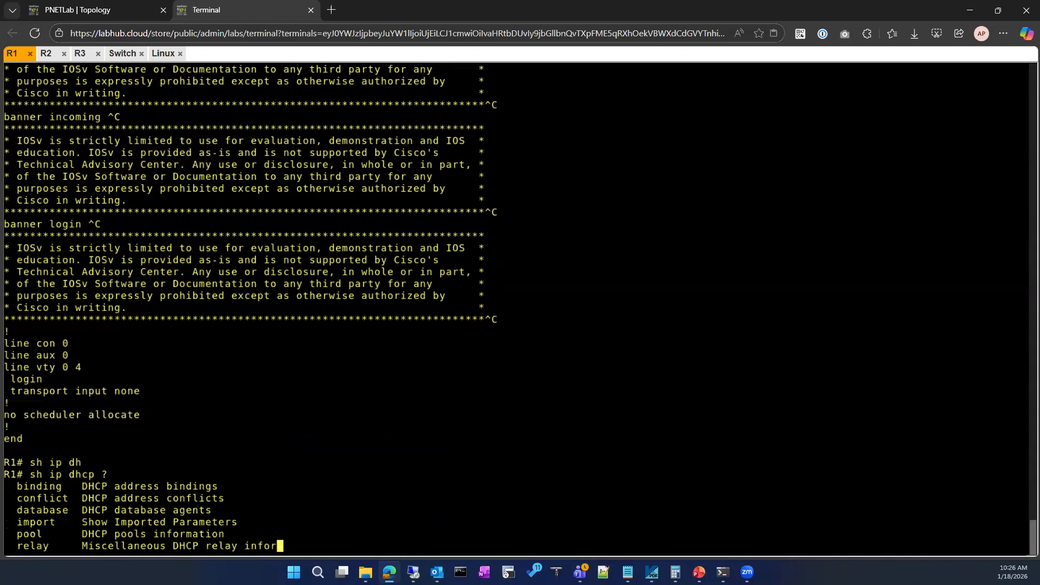
text(c)
key(Tab)
key(Return)
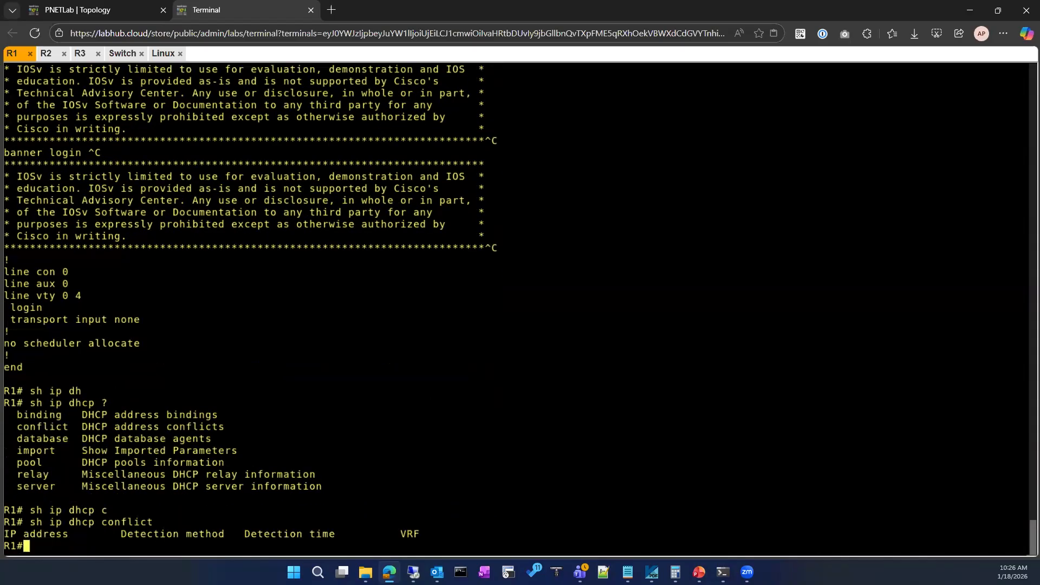
Display R1's DHCP address bindings with sh ip dhcp binding.
key(Up)
key(BackSpace)
key(BackSpace)
key(BackSpace)
key(BackSpace)
key(BackSpace)
key(BackSpace)
key(BackSpace)
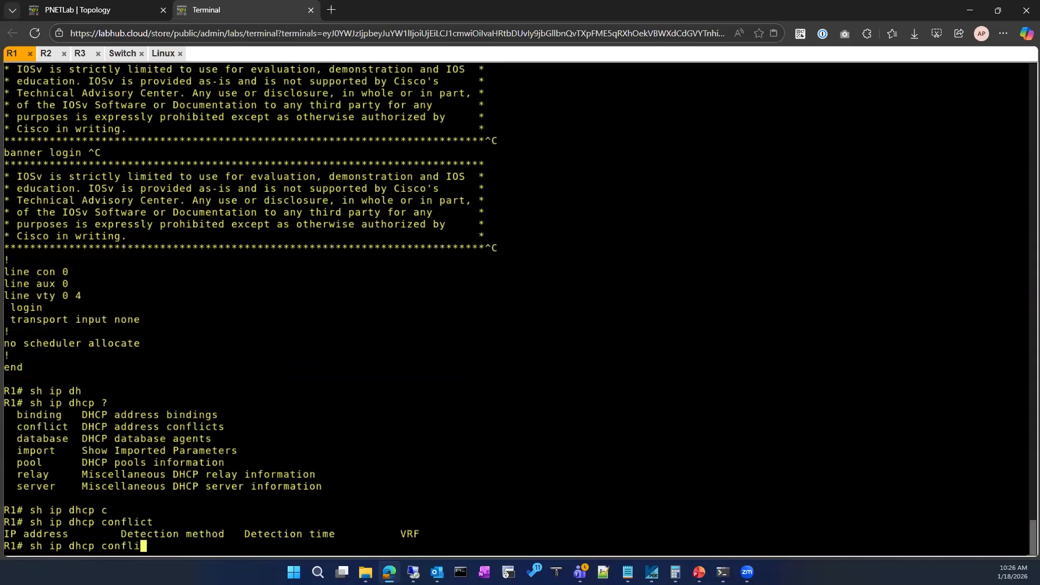
key(BackSpace)
text(bi)
key(Tab)
key(Return)
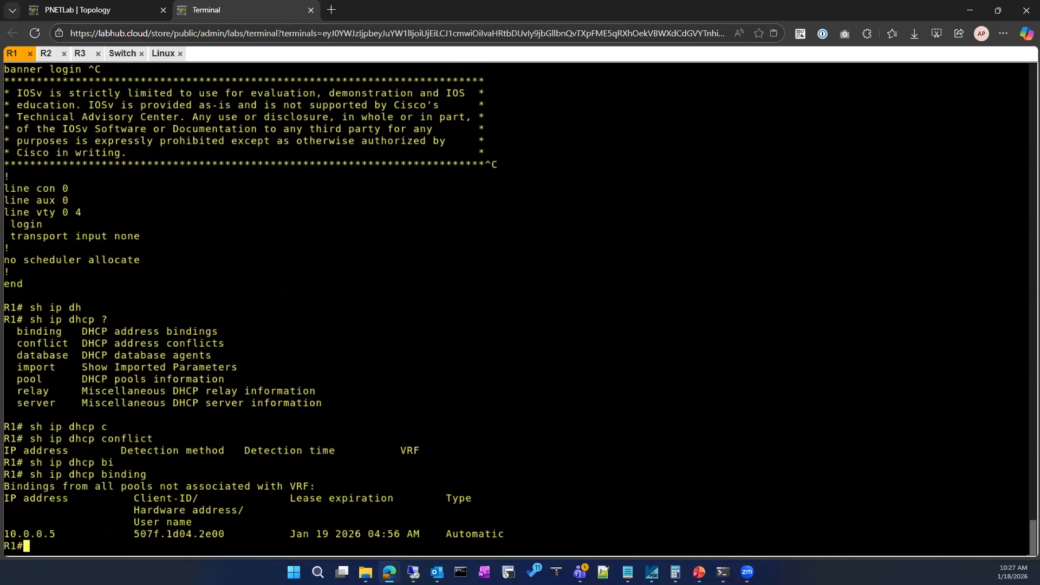
Switch to the Linux client and check its interface addresses with ifconfig.
click(162, 53)
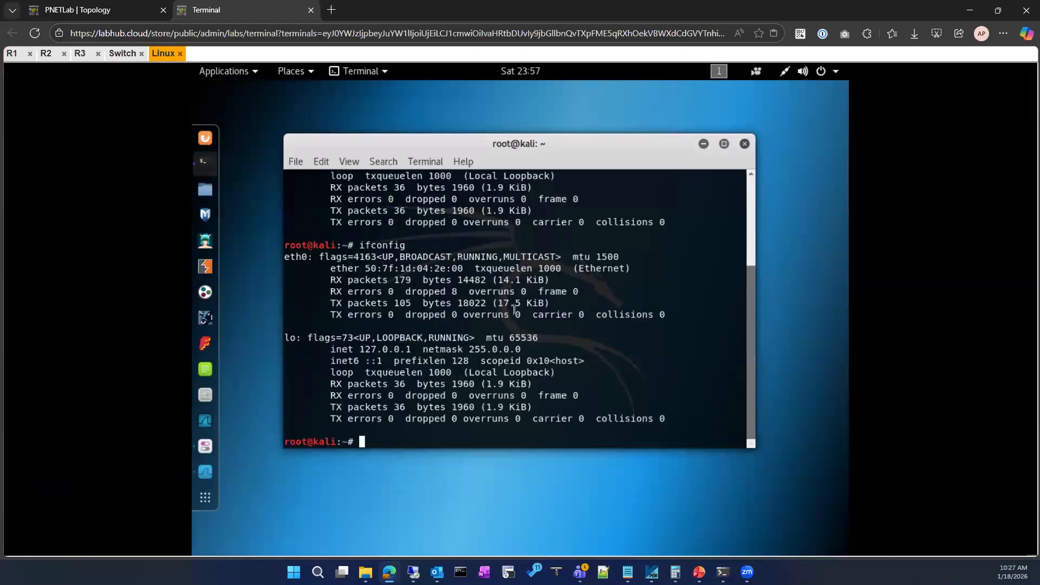
key(Up)
key(Return)
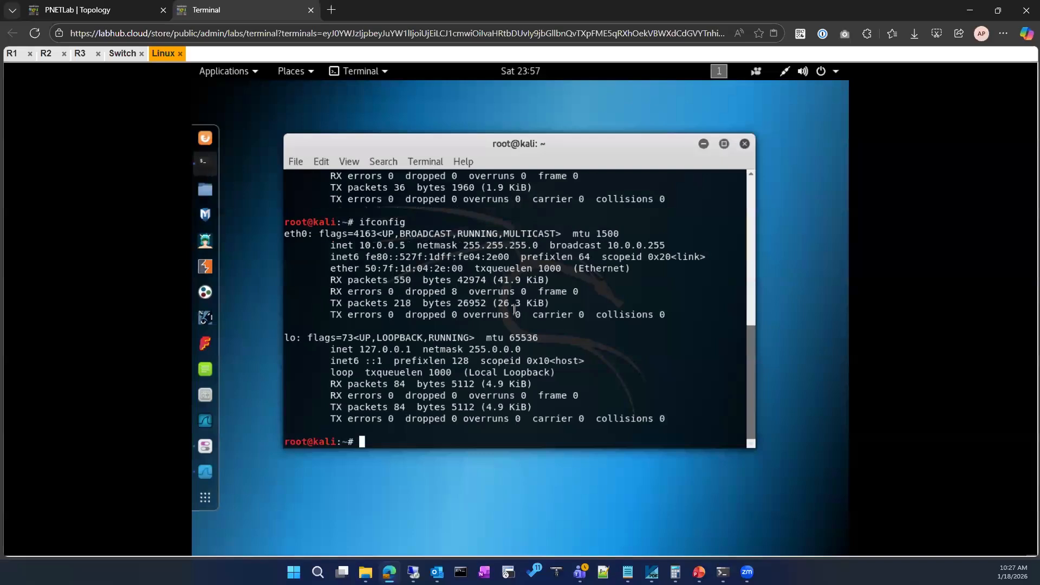
Restore Wireshark and expand the Bootstrap Protocol details of the DHCP ACK packet.
click(205, 473)
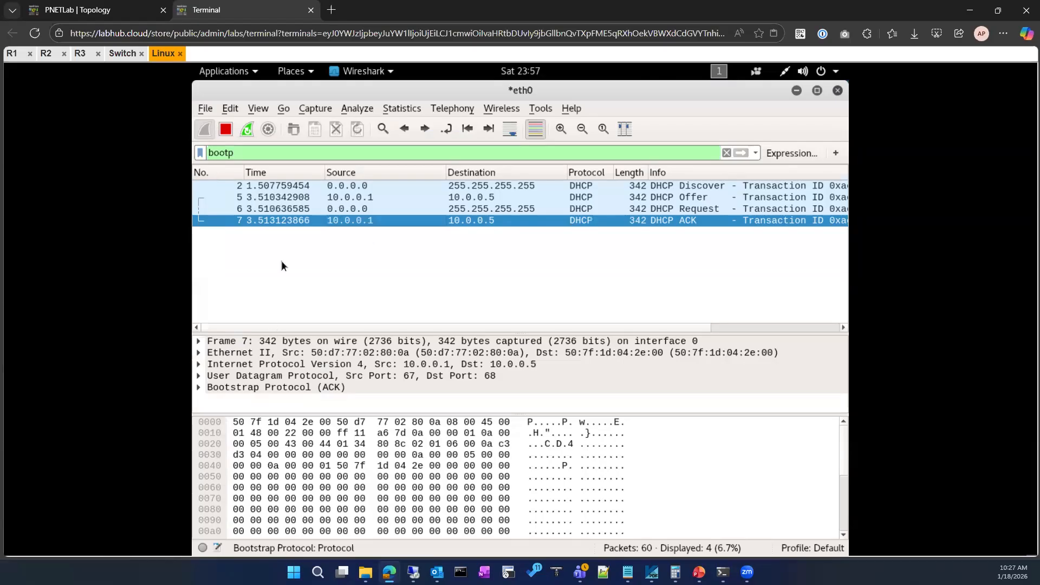
click(199, 388)
scroll(289, 383, down, 7)
scroll(289, 383, up, 1)
scroll(289, 383, up, 1)
scroll(289, 383, up, 1)
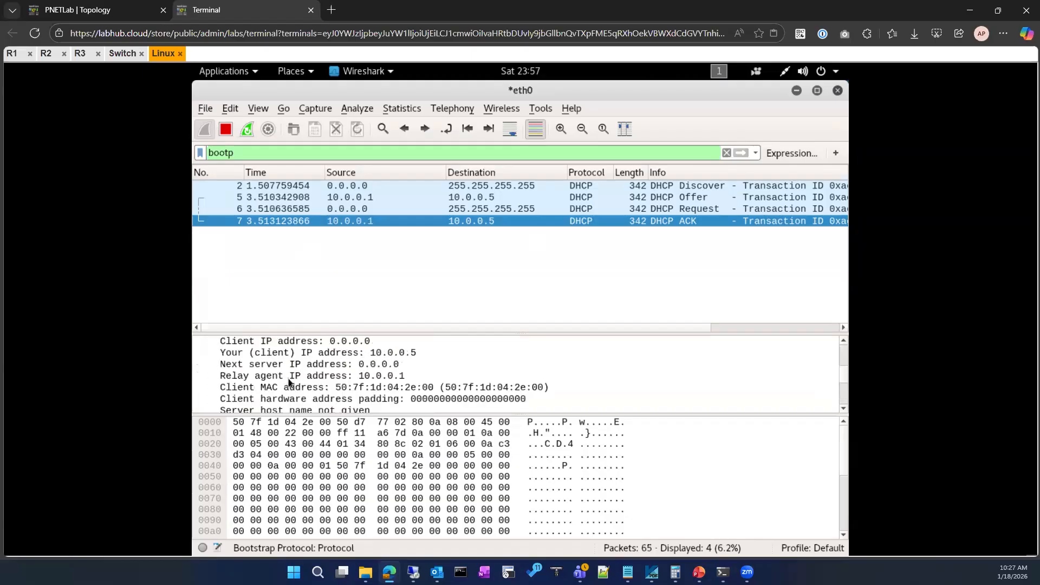
Examine the relay agent address, client address and DHCP options in the ACK packet.
click(288, 377)
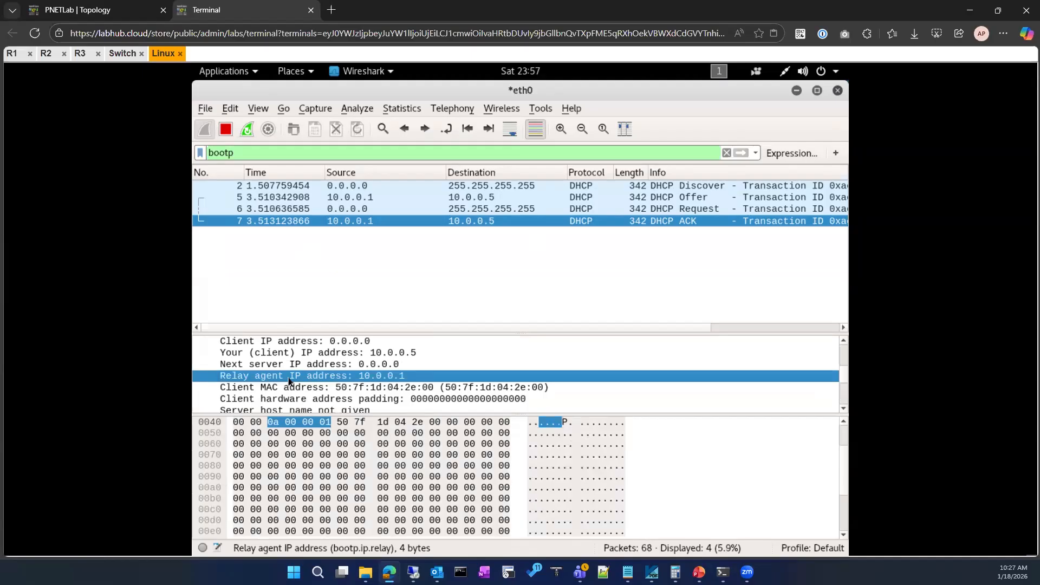
click(310, 345)
click(309, 358)
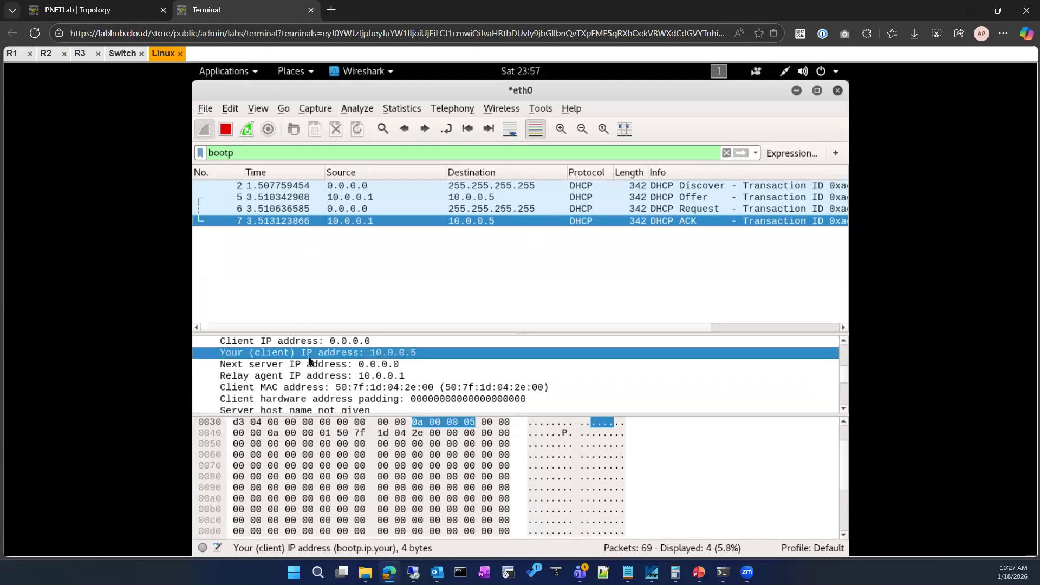
click(304, 381)
scroll(305, 385, down, 2)
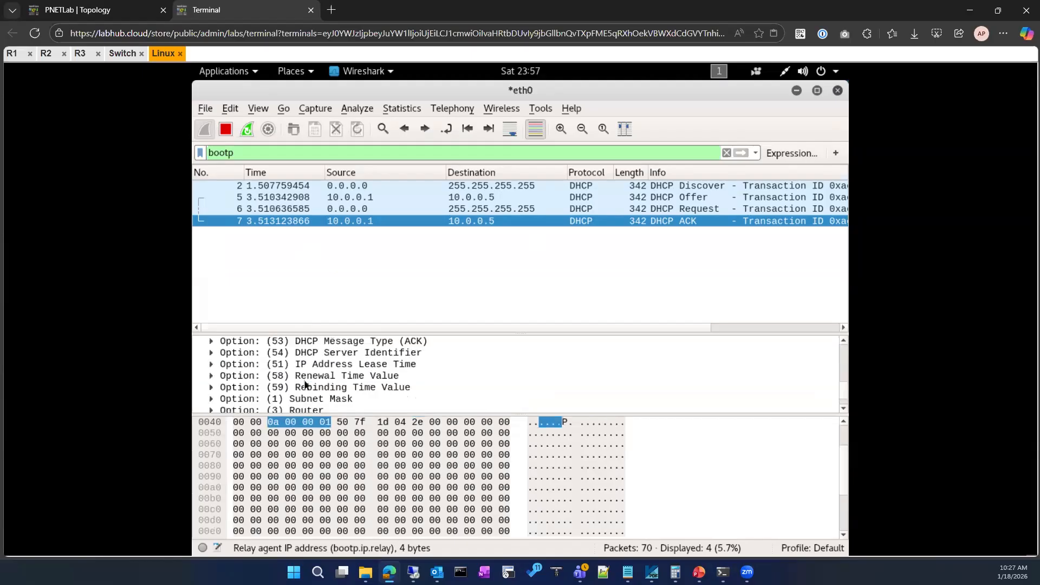
scroll(305, 385, down, 1)
scroll(304, 384, up, 6)
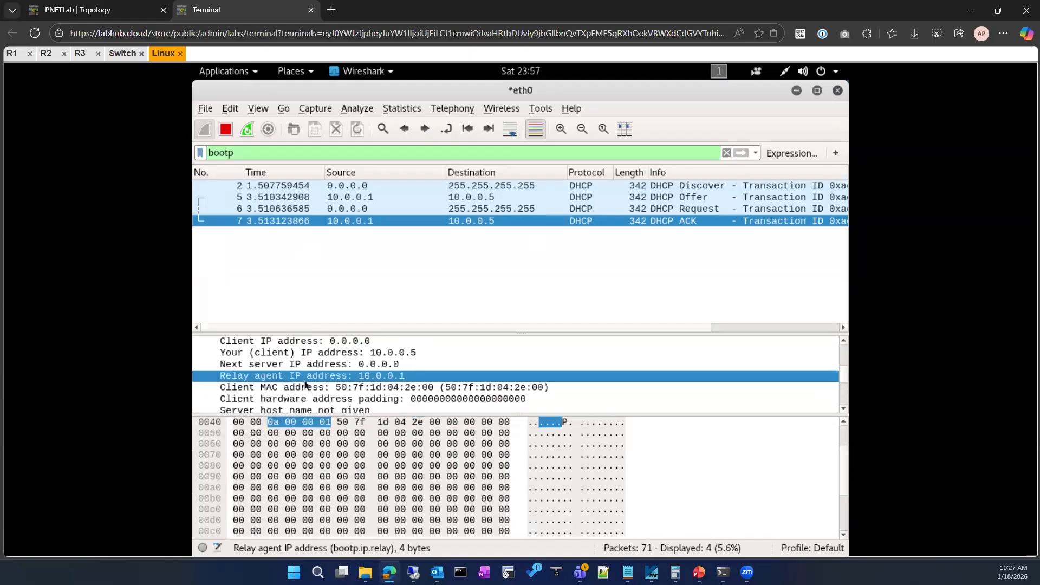
scroll(305, 385, down, 1)
Go to the Switch console and display VLAN 10's settings with show running-config interface vlan 10.
click(122, 53)
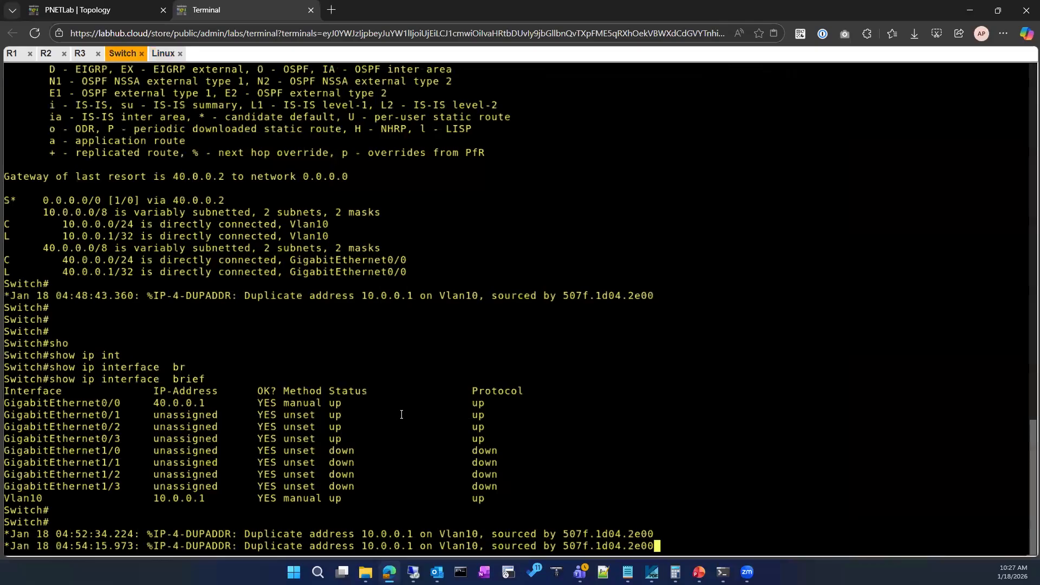
key(Return)
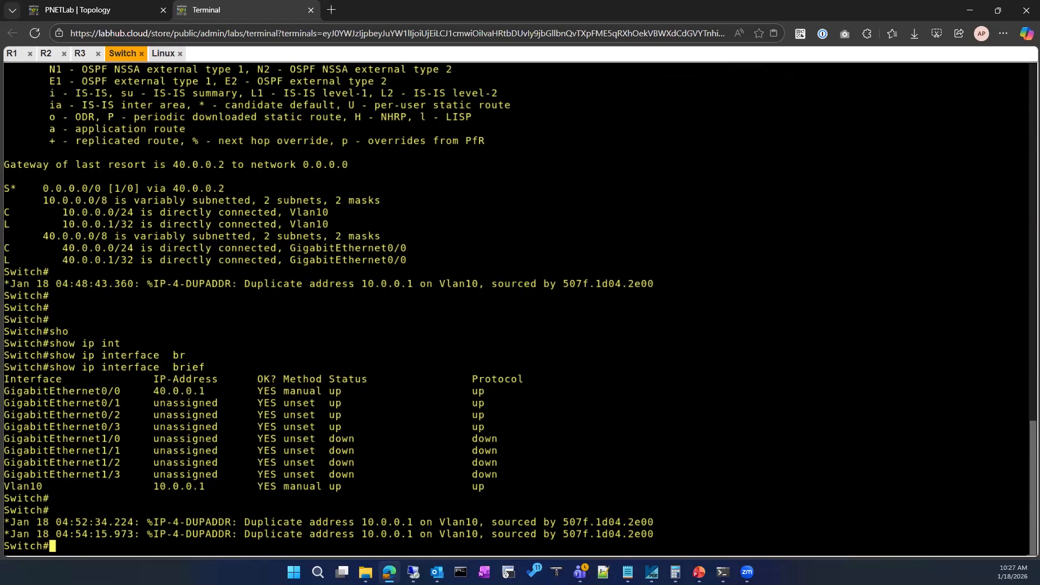
text(sh)
key(Tab)
text(run)
key(Tab)
text(in)
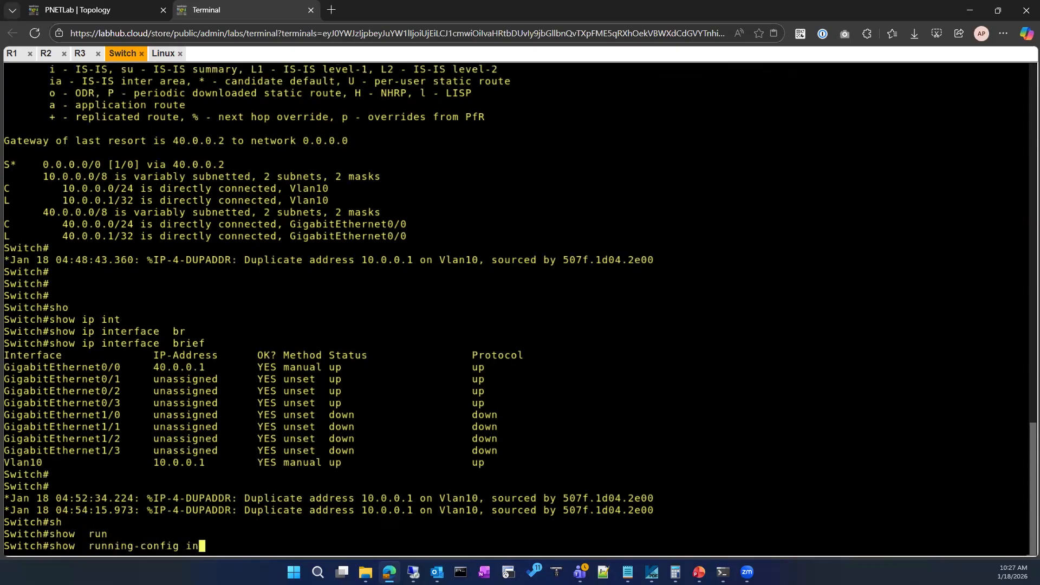
key(Tab)
text(vl)
key(Tab)
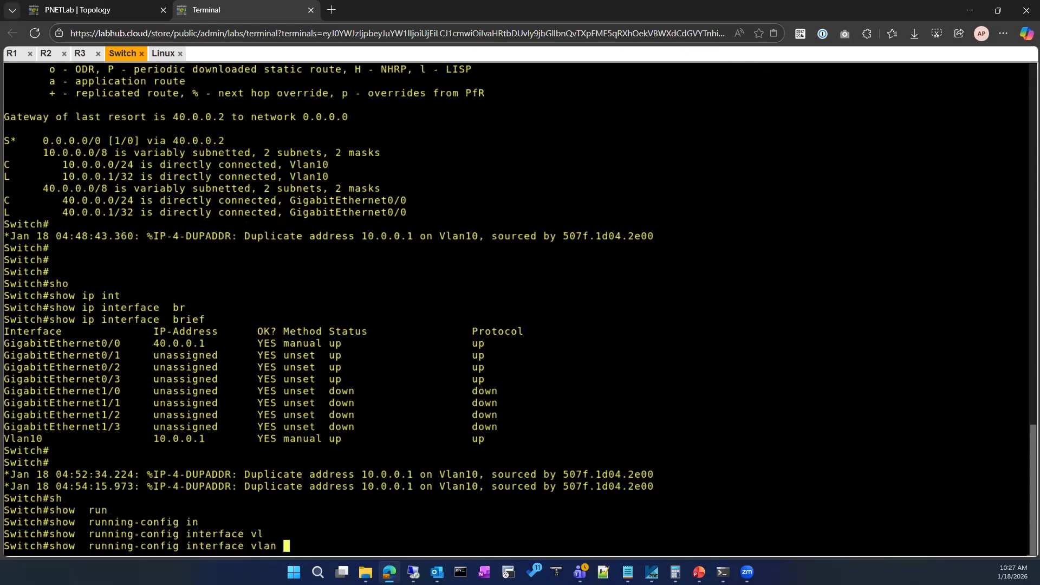
text(10)
key(Return)
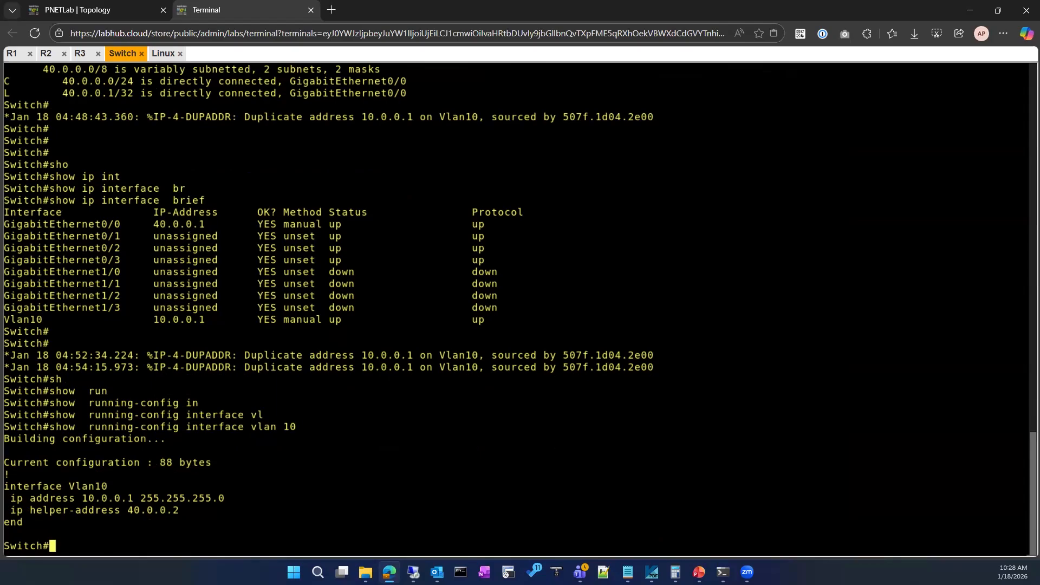
Review the Switch's duplicate-address log lines and highlight the helper address in the Vlan10 configuration.
drag(120, 340, 675, 356)
click(167, 487)
drag(137, 503, 179, 511)
click(291, 387)
Return to the Linux client's capture, clear the display filter to view all packets, and filter by bootp again.
click(163, 53)
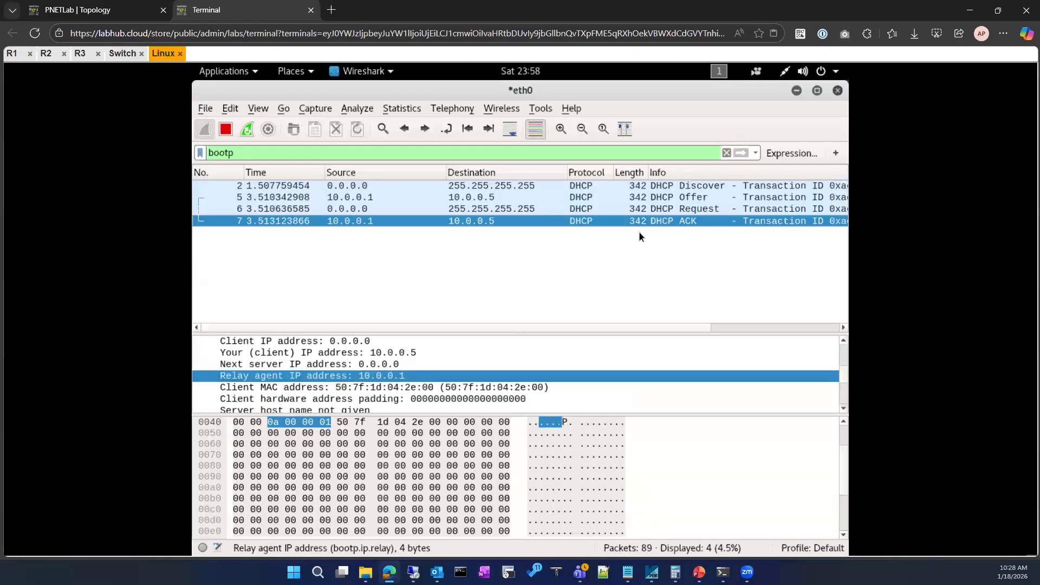
click(727, 153)
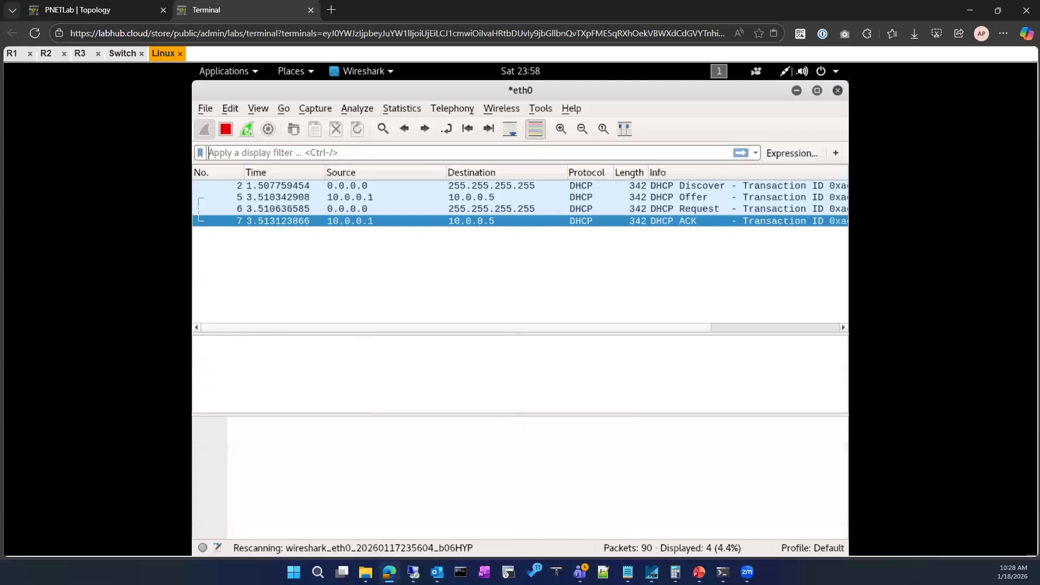
click(793, 68)
click(418, 256)
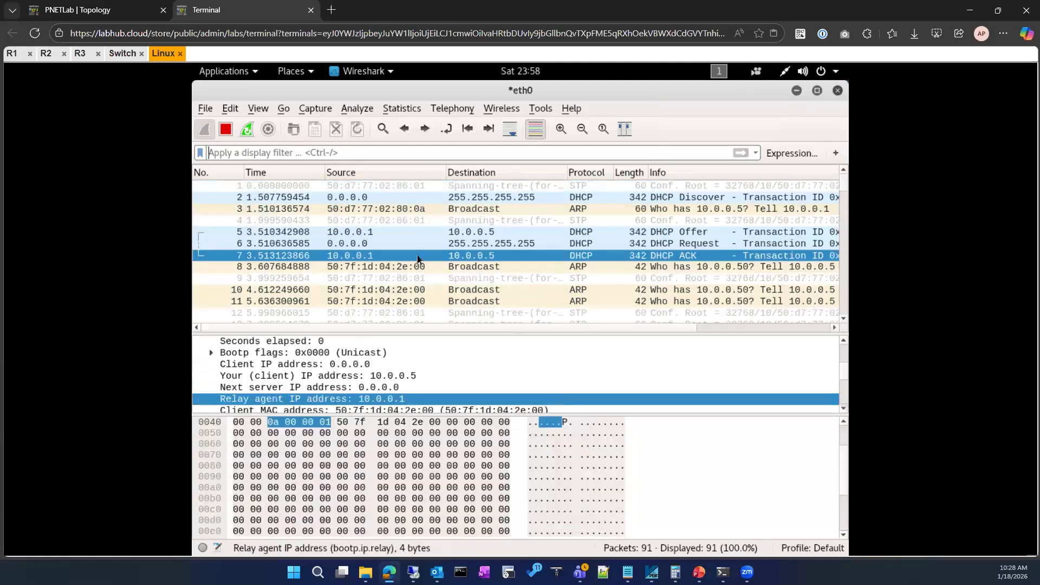
click(321, 154)
text(bootp)
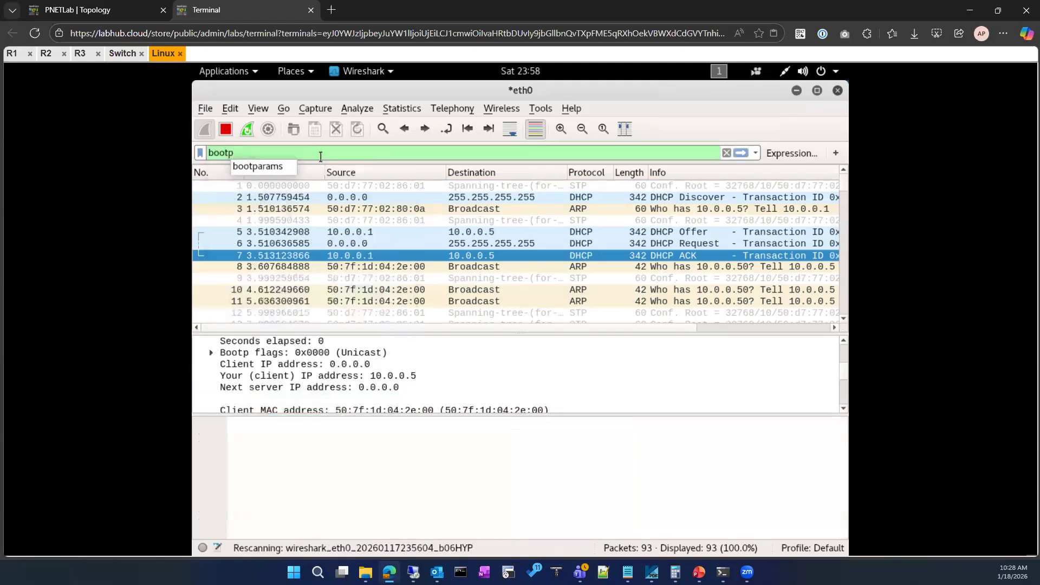
key(Return)
Look through the DHCP options of the ACK packet and of the DHCP Discover packet.
scroll(349, 365, down, 3)
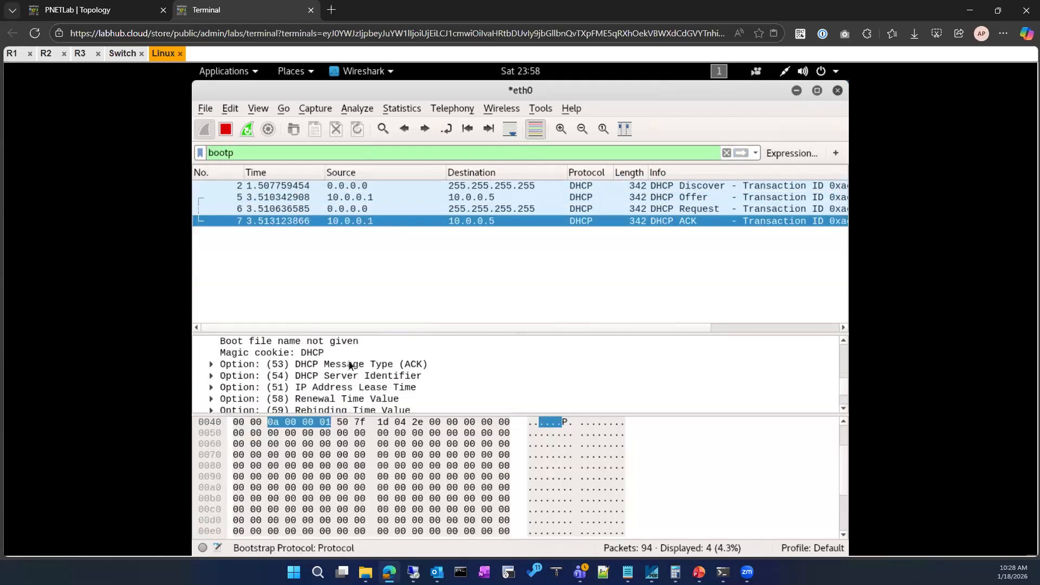
click(372, 187)
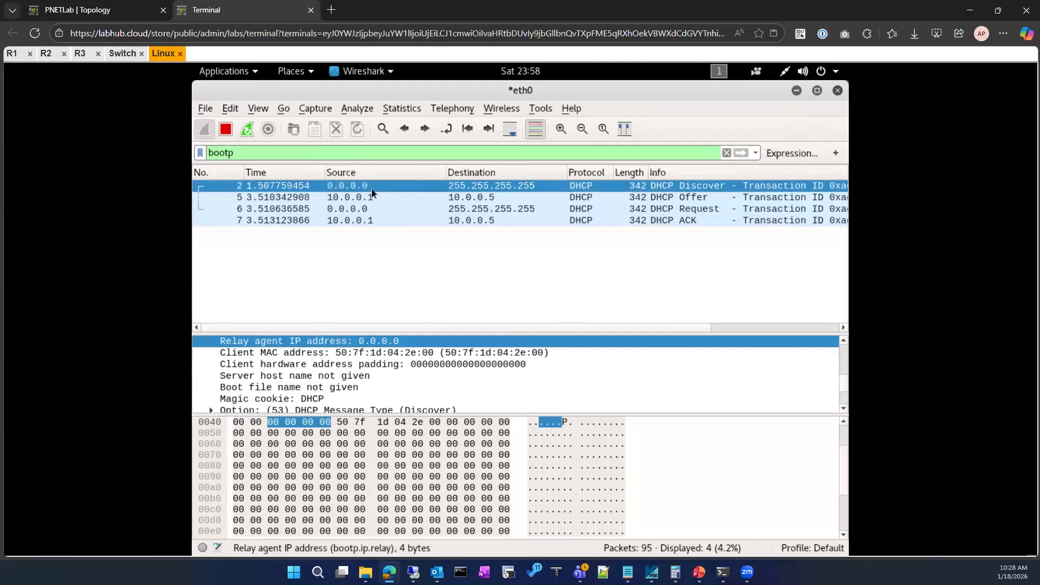
scroll(371, 367, down, 2)
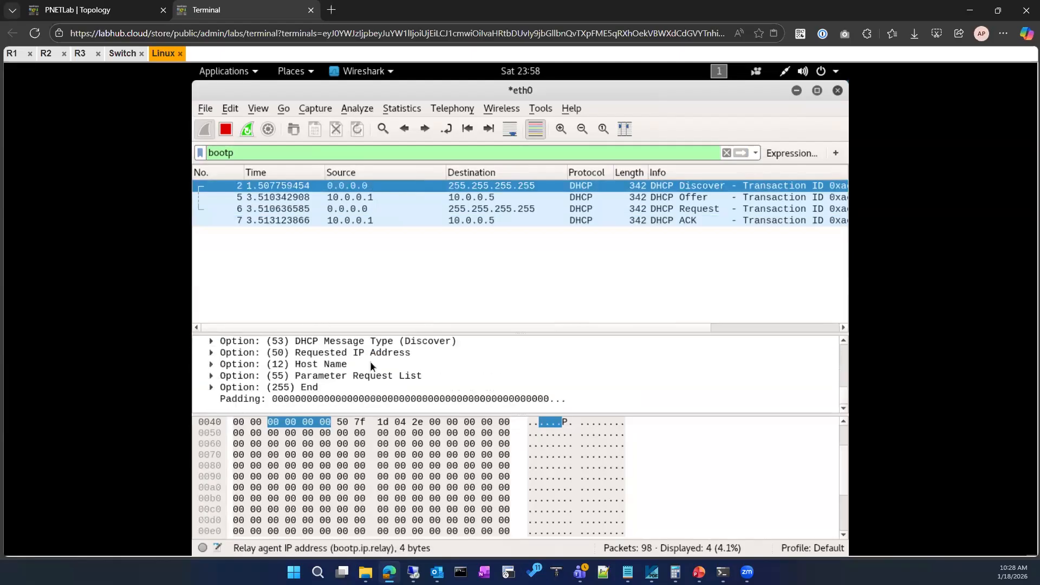
scroll(371, 367, up, 1)
Select the DHCP Offer packet and expand its Subnet Mask and Router options.
click(384, 197)
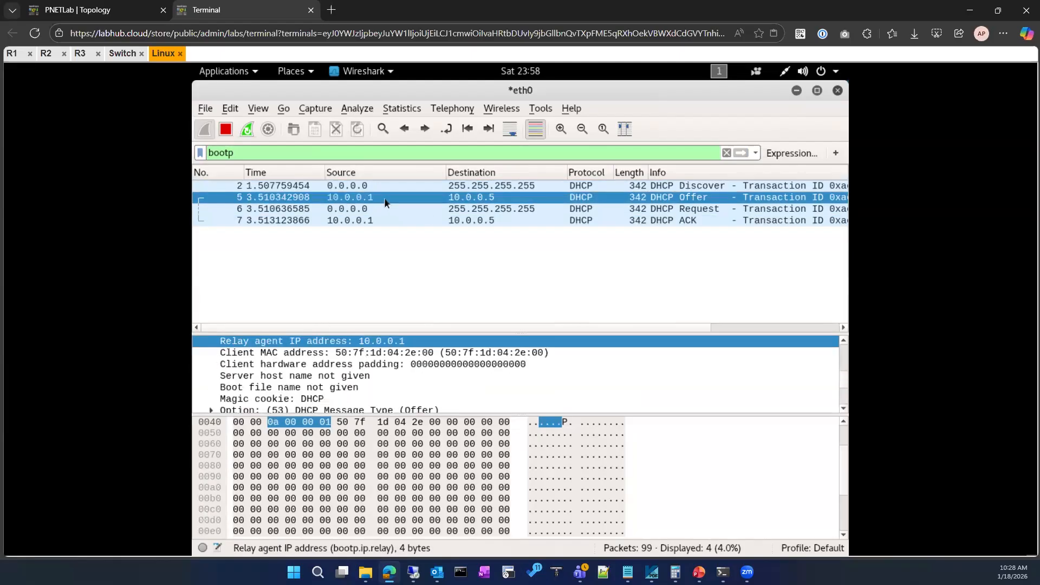
scroll(365, 387, down, 2)
scroll(366, 391, down, 1)
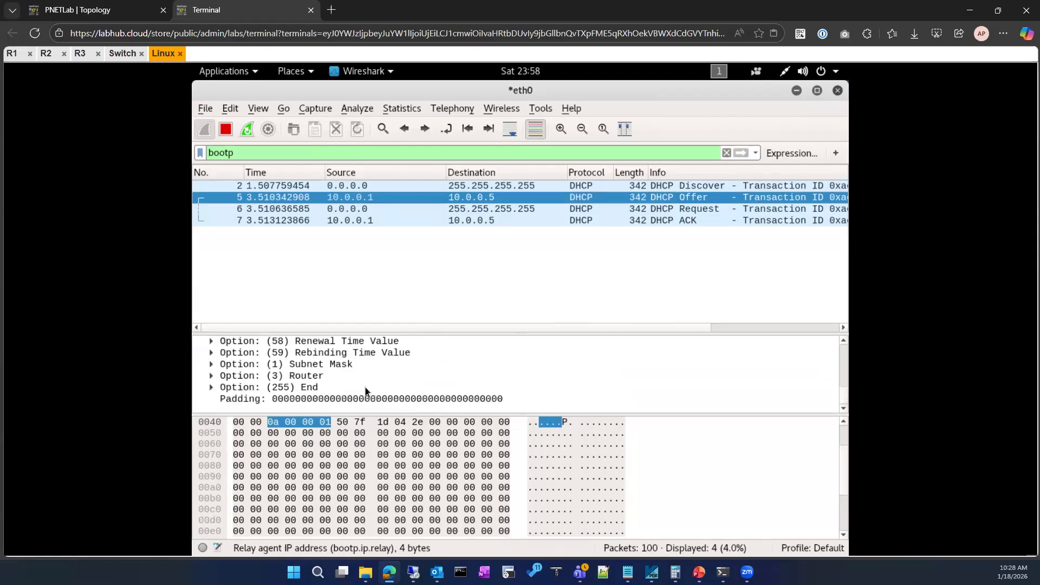
click(211, 364)
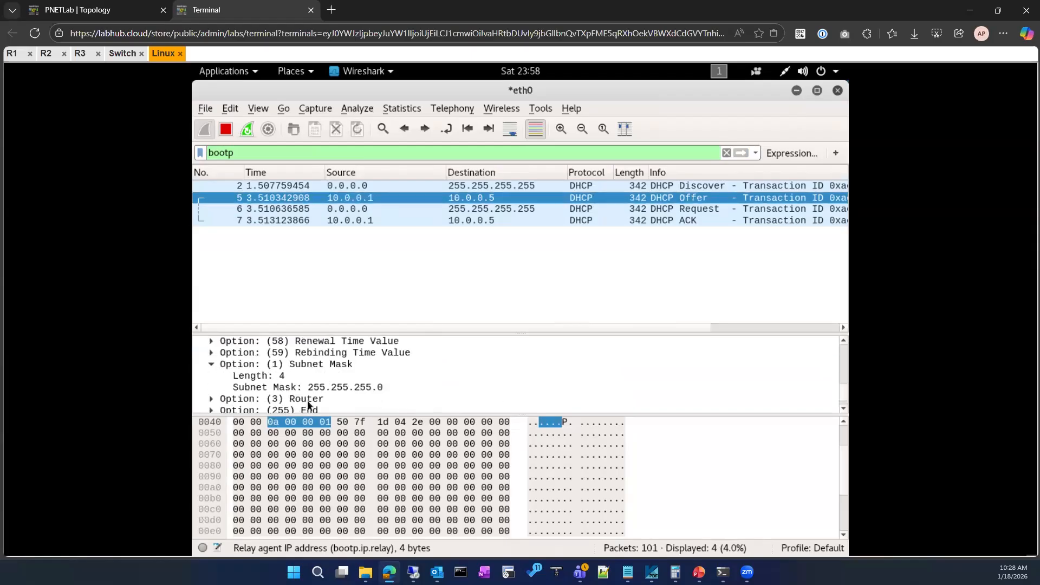
click(211, 399)
scroll(412, 392, down, 2)
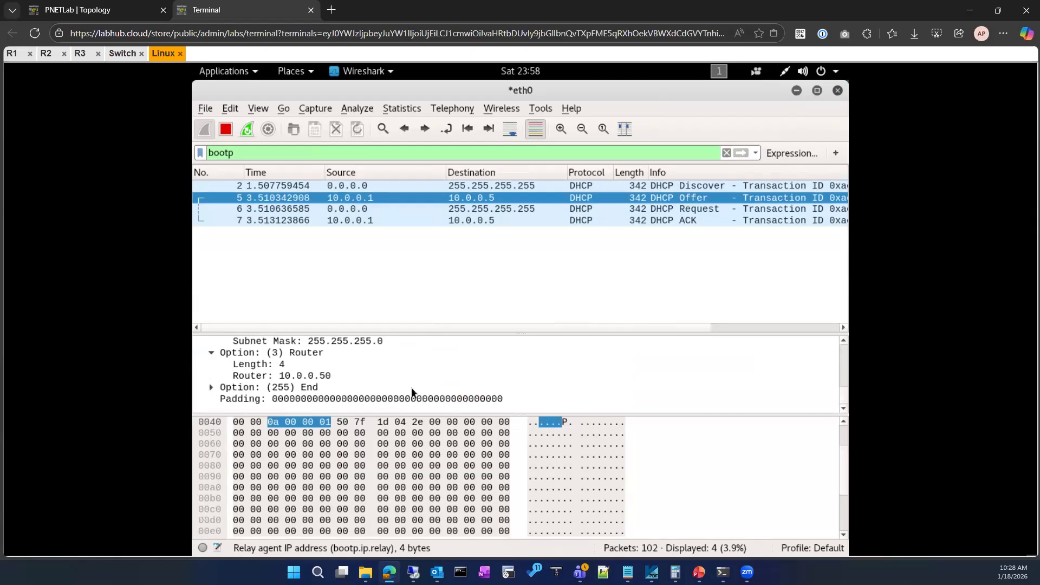
Examine the next server and relay agent IP address fields in the DHCP Offer packet.
scroll(411, 391, up, 2)
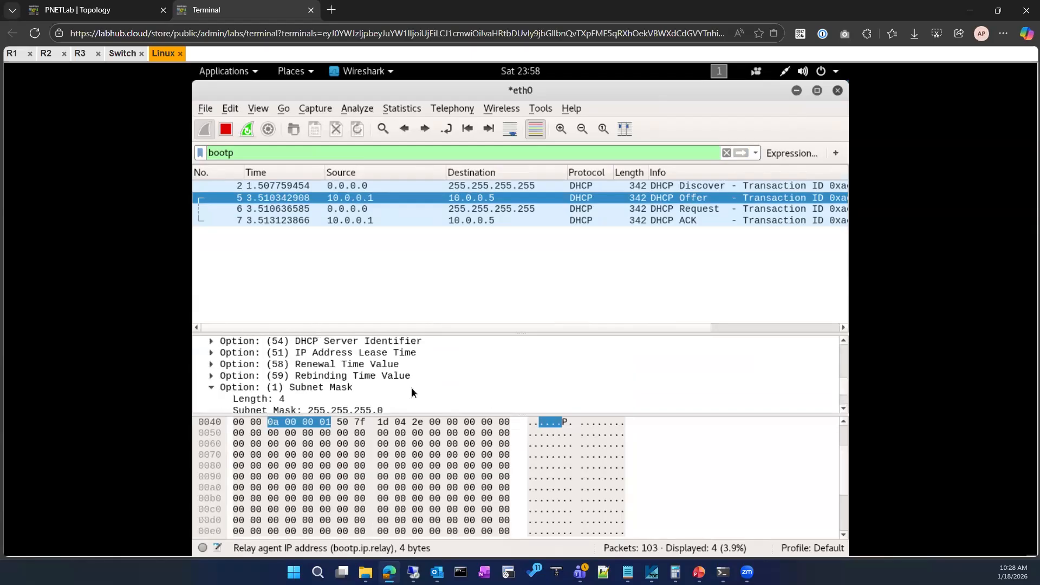
scroll(411, 387, up, 1)
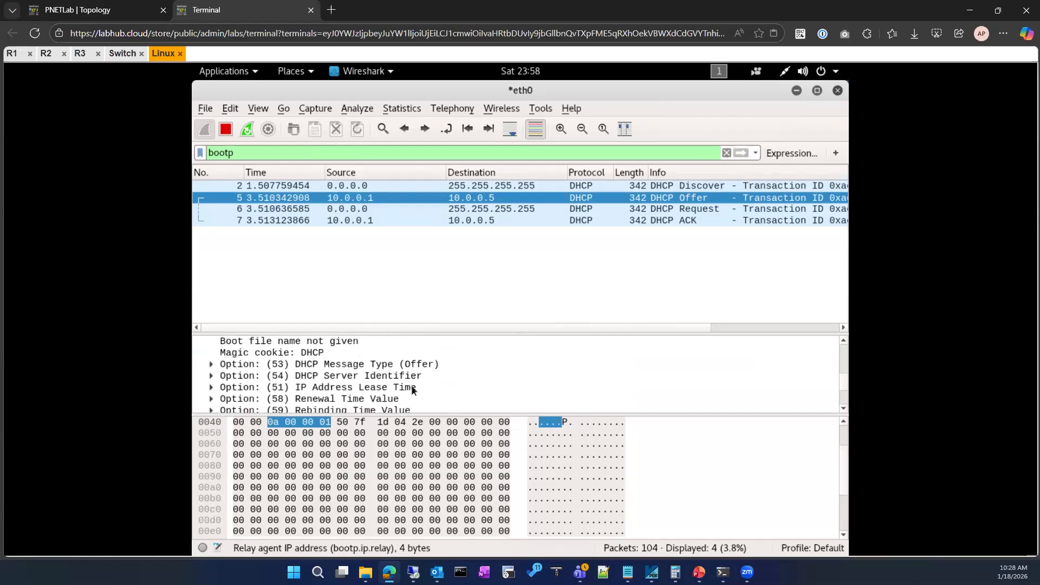
scroll(243, 394, up, 1)
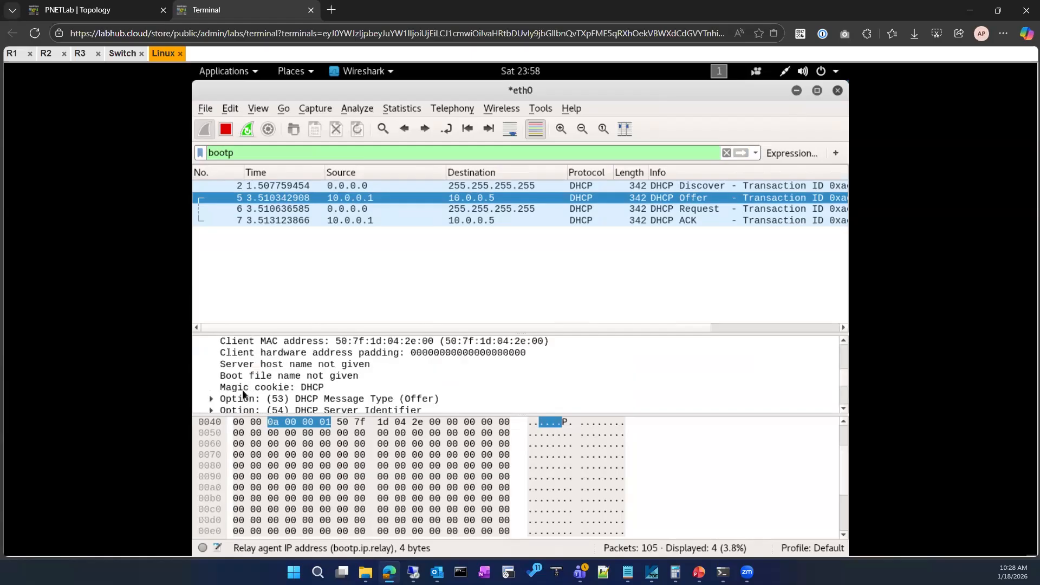
scroll(243, 395, up, 1)
scroll(250, 390, up, 1)
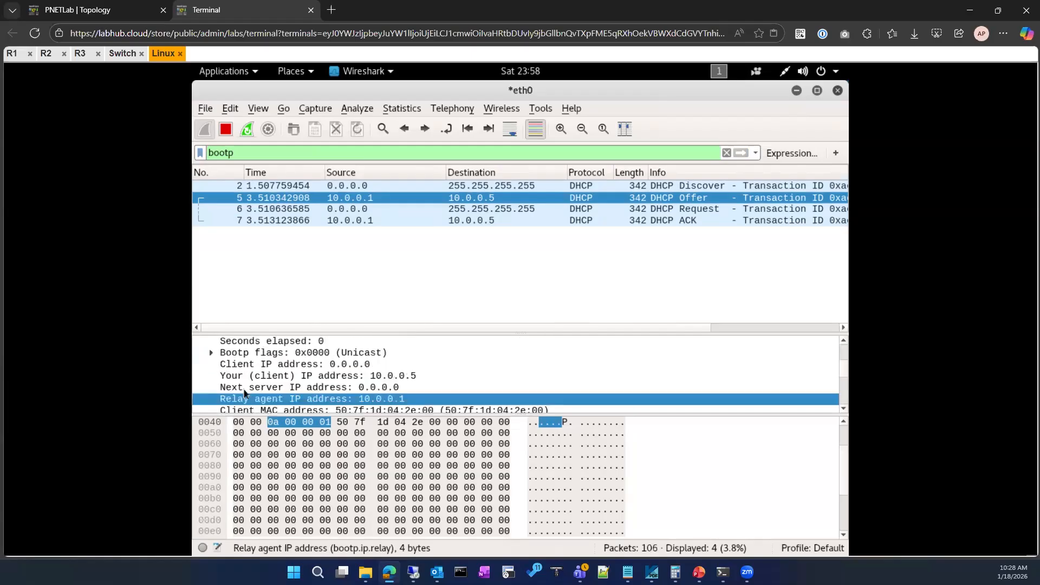
click(255, 386)
scroll(255, 387, down, 1)
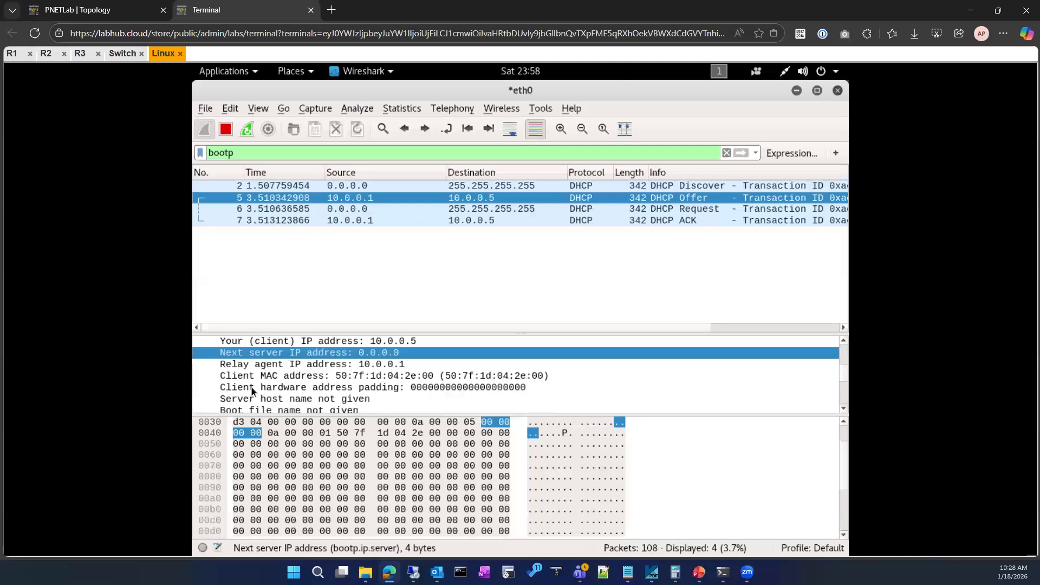
click(267, 365)
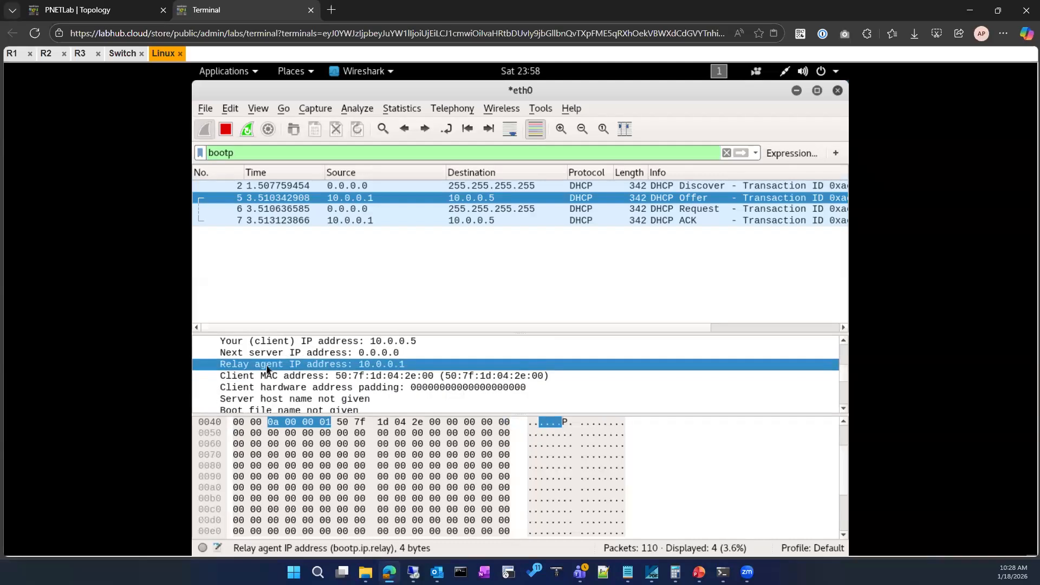
Revisit the Switch console, close its terminal, and select the DHCP ACK packet in the Linux client's capture.
click(120, 54)
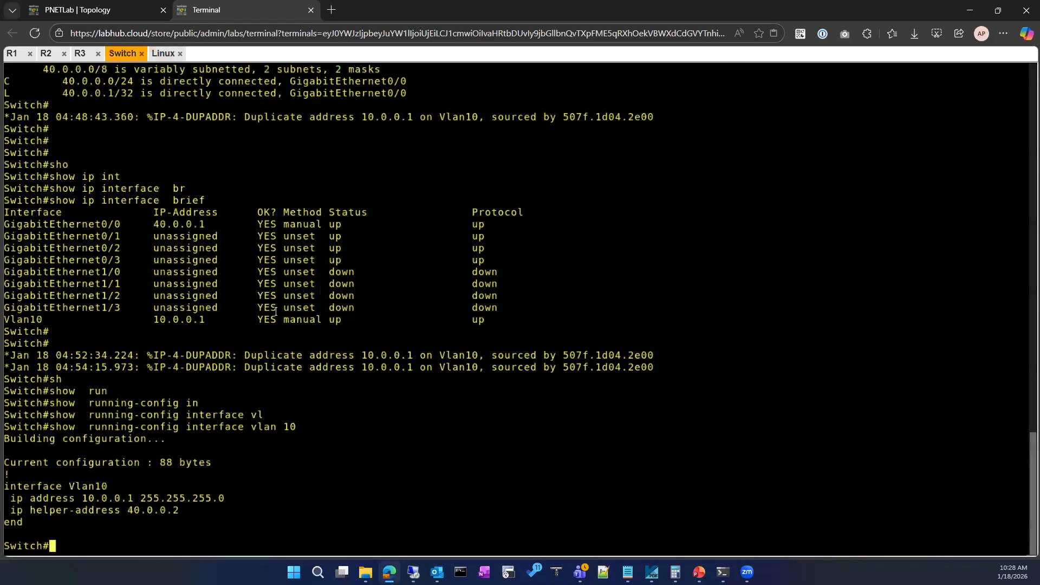
click(141, 54)
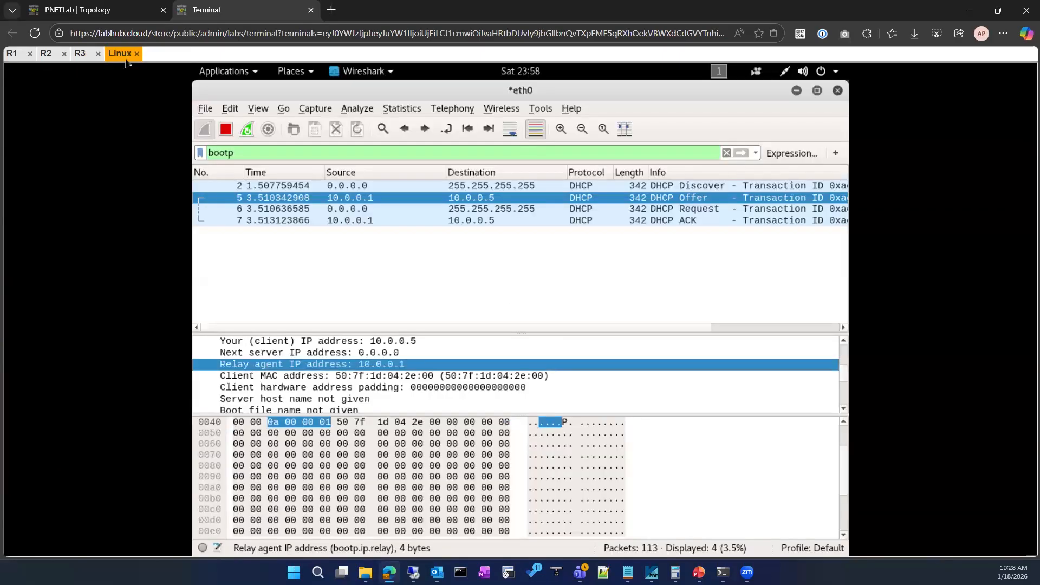
click(505, 220)
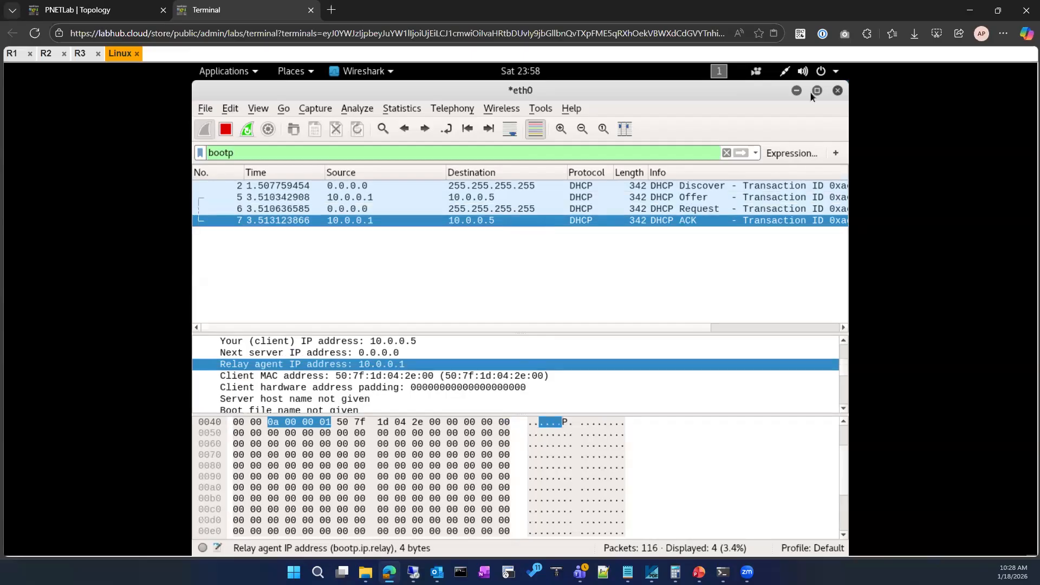
Quit Wireshark on the Linux client without saving the captured packets, relaunch it, and start a new capture on eth0.
click(116, 10)
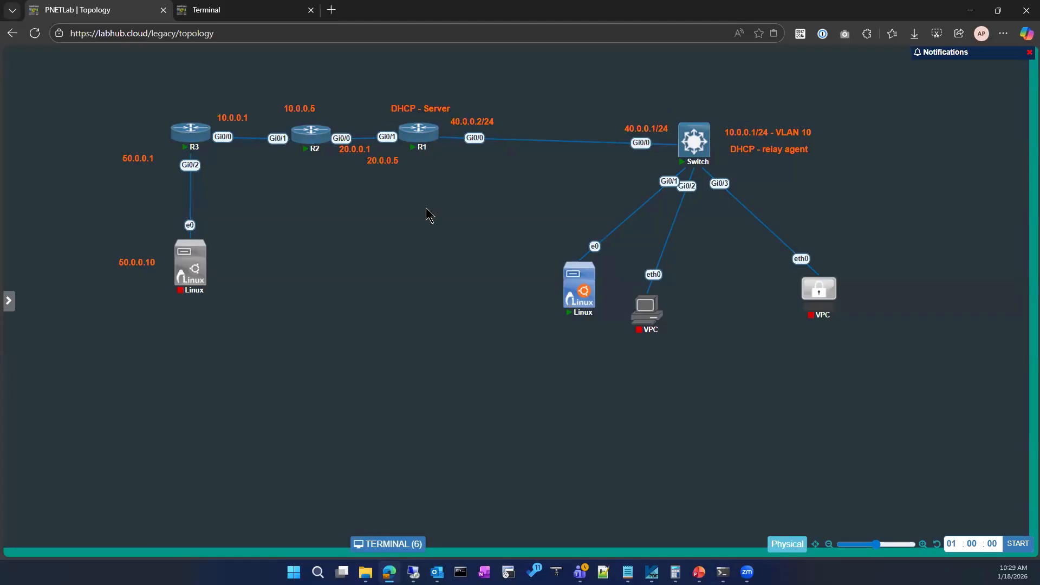
click(244, 10)
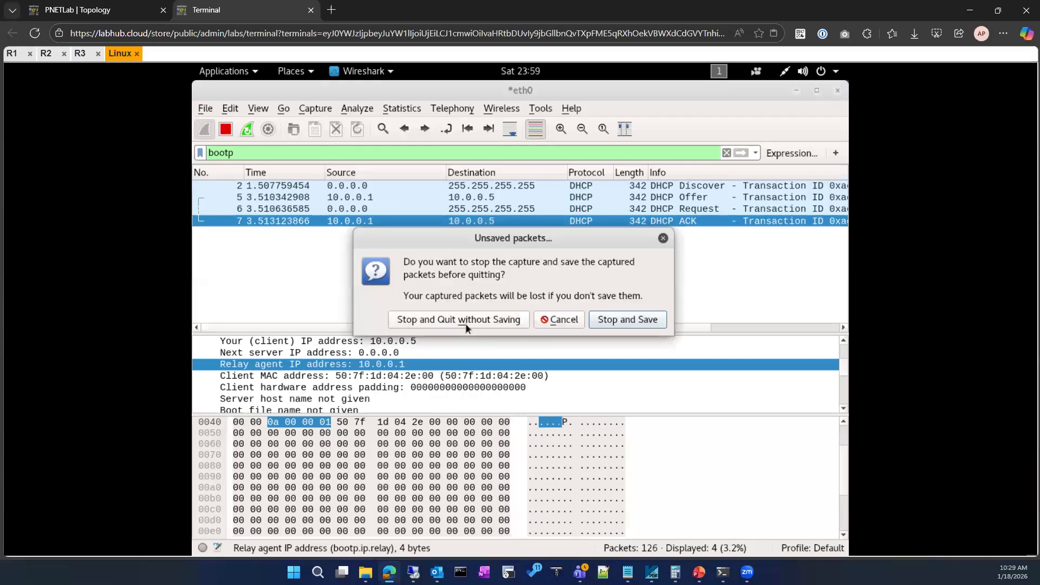
click(449, 319)
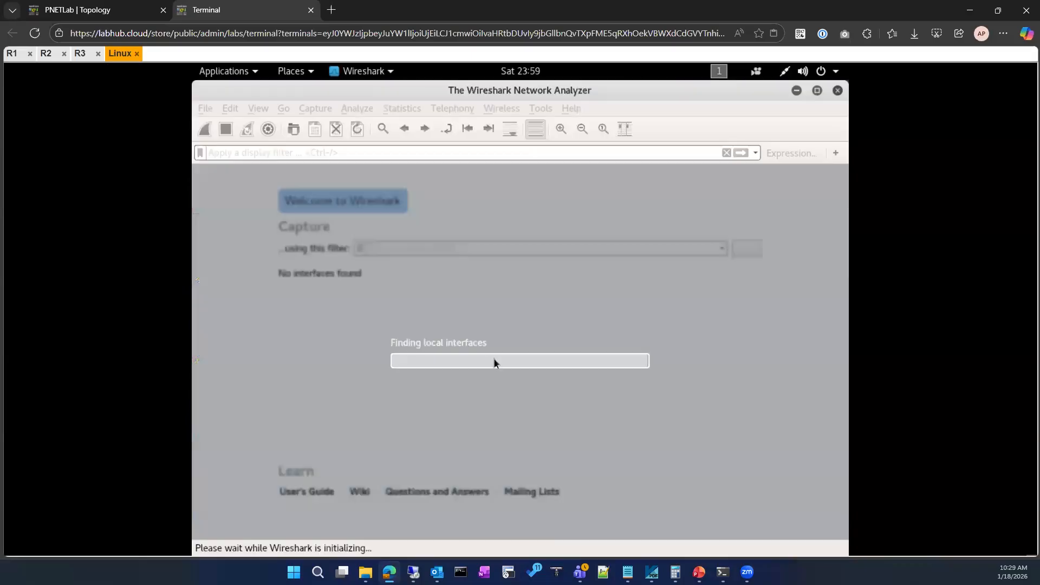
key(Return)
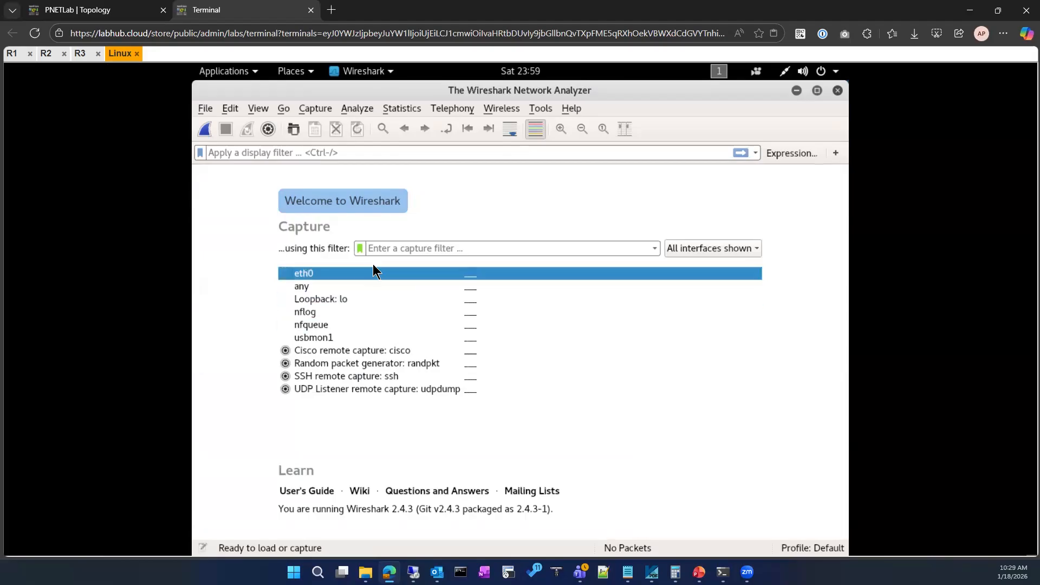
double_click(354, 273)
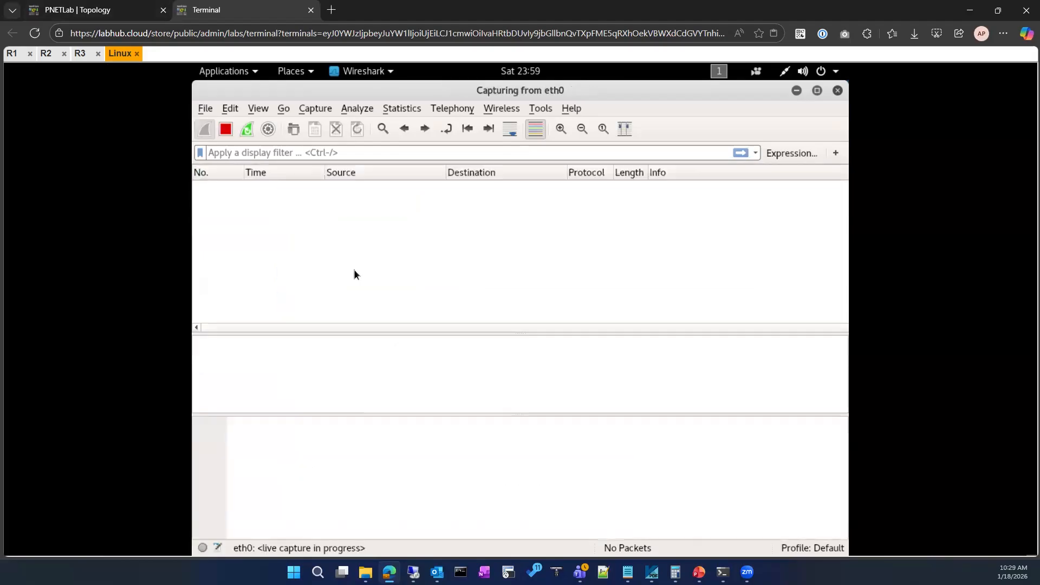
Filter the new eth0 capture with the display filter bootp.
click(125, 8)
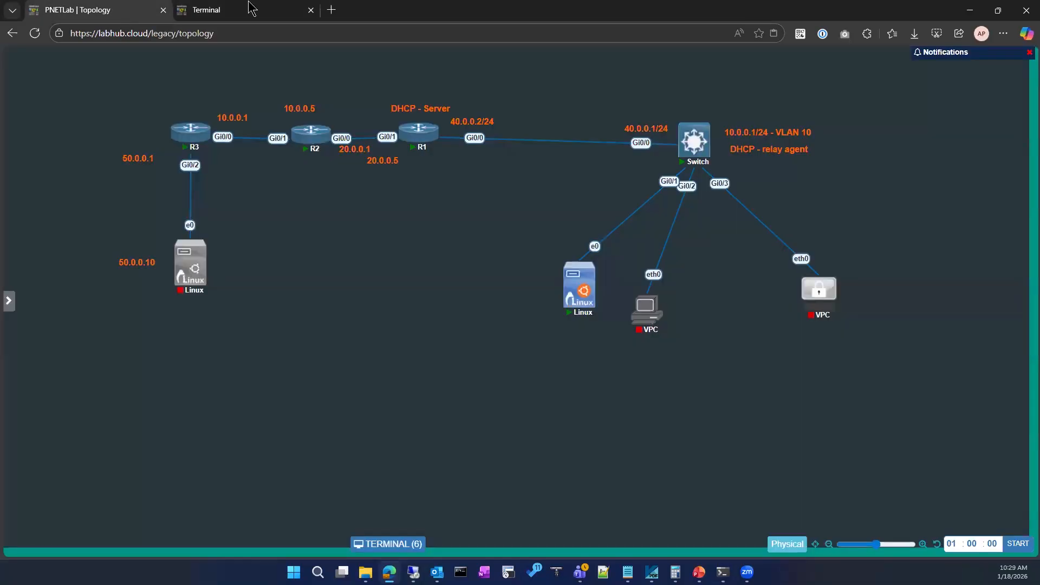
click(276, 8)
click(300, 153)
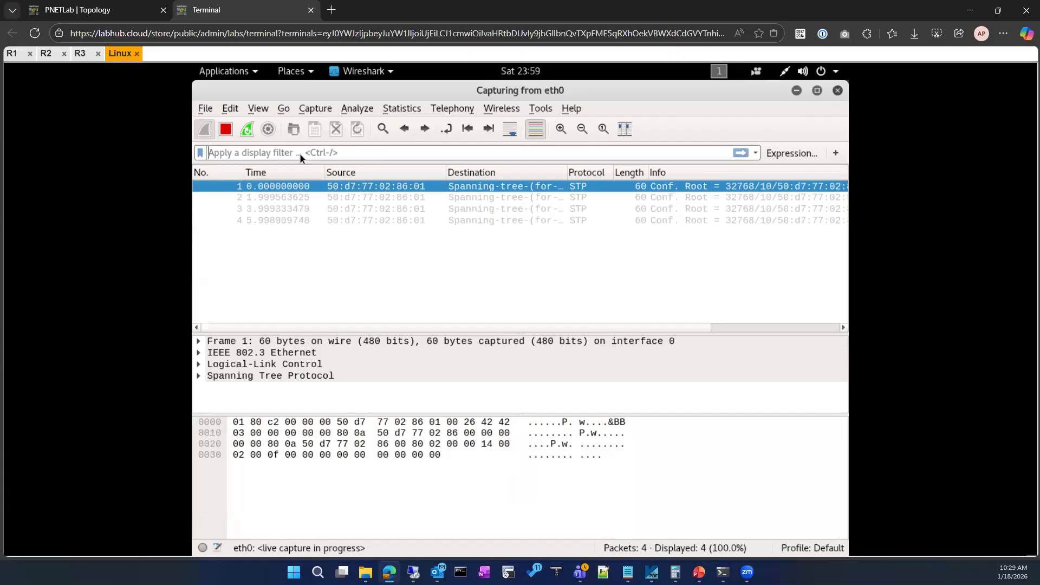
text(bootp)
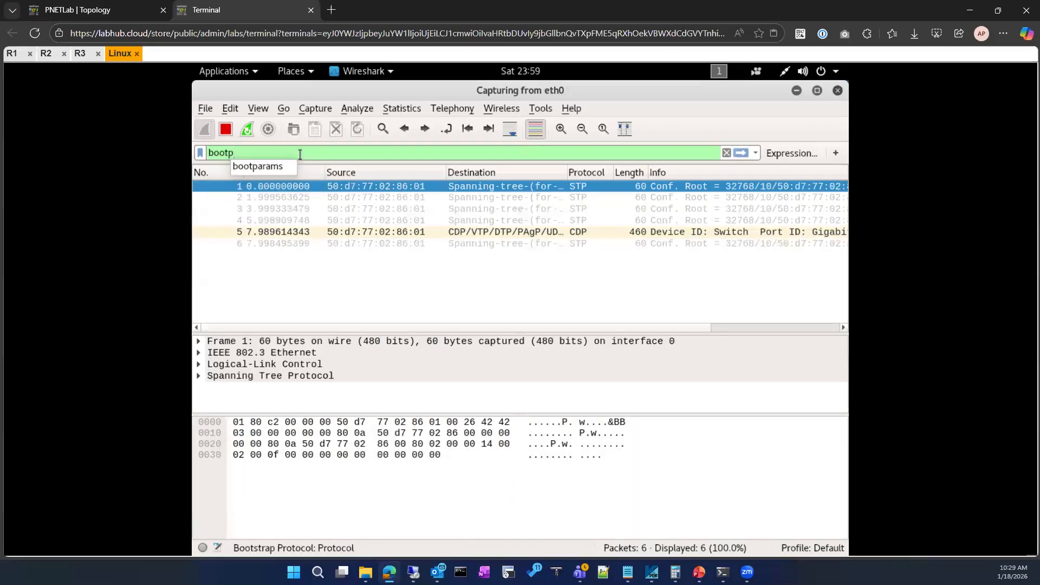
key(Return)
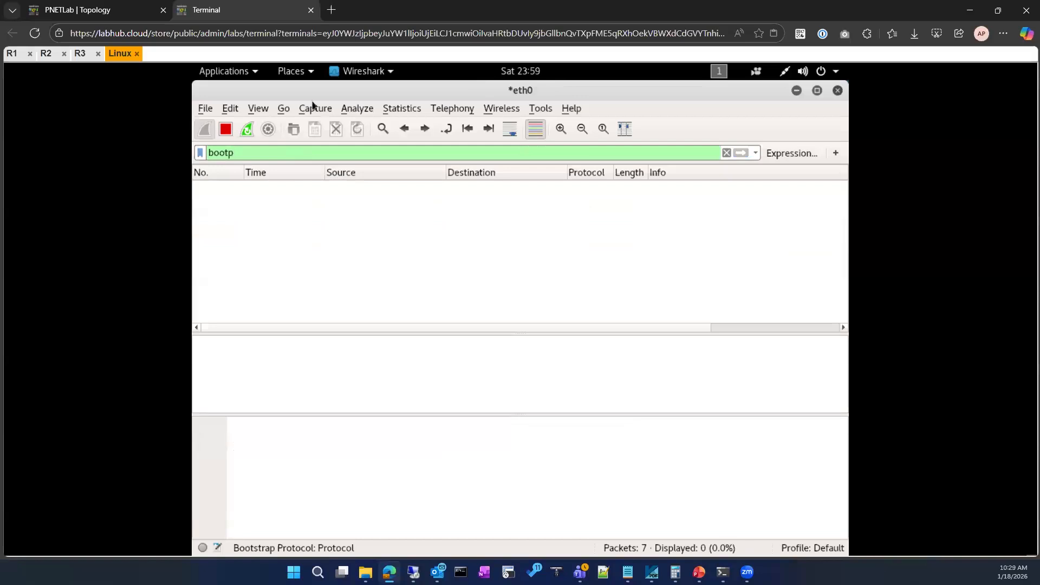
Reapply Automatic (DHCP) as the IPv4 method of the Linux client's wired connection.
click(785, 73)
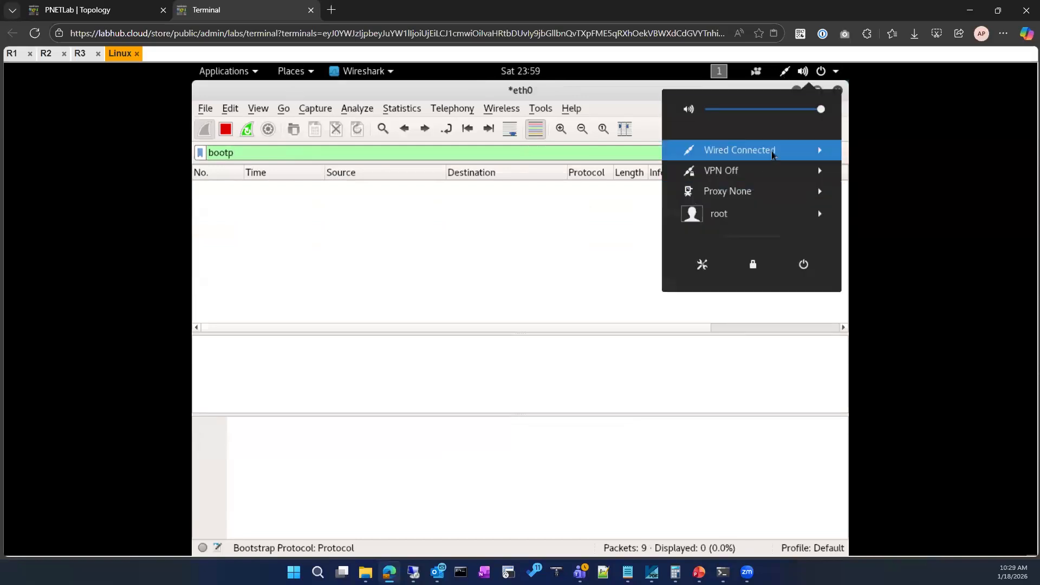
click(773, 154)
click(729, 192)
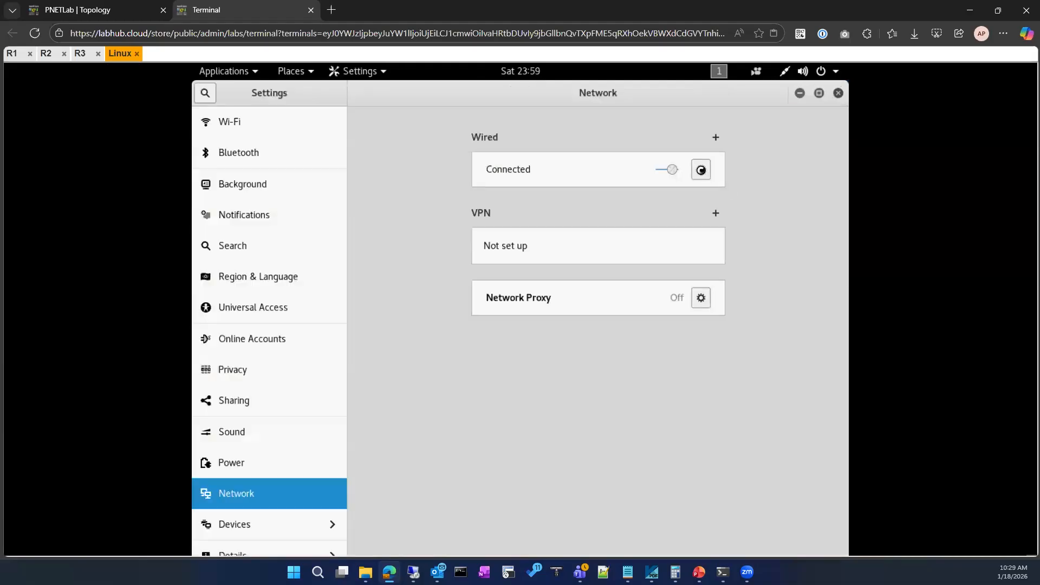
click(701, 170)
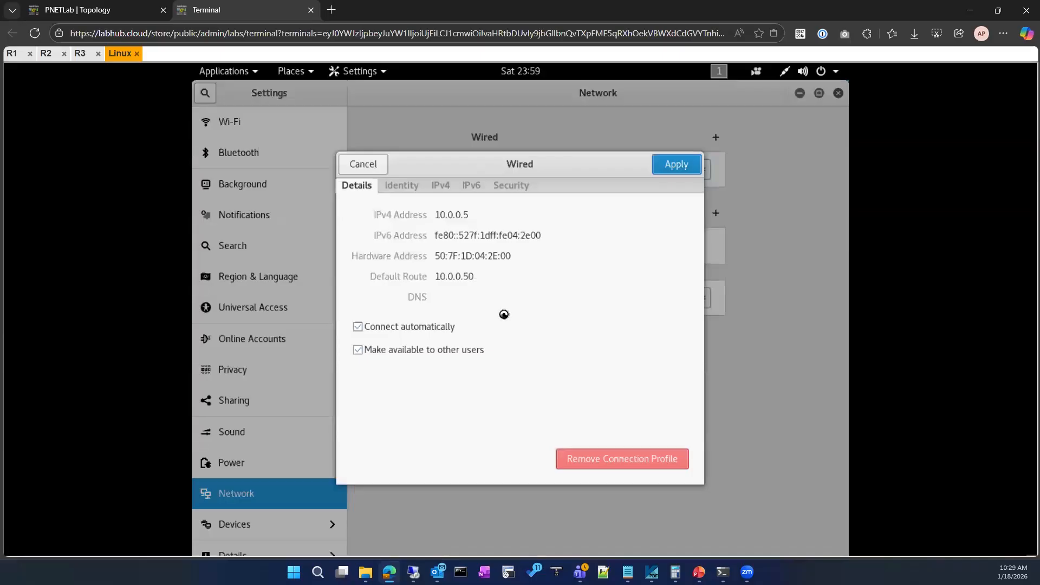
click(437, 187)
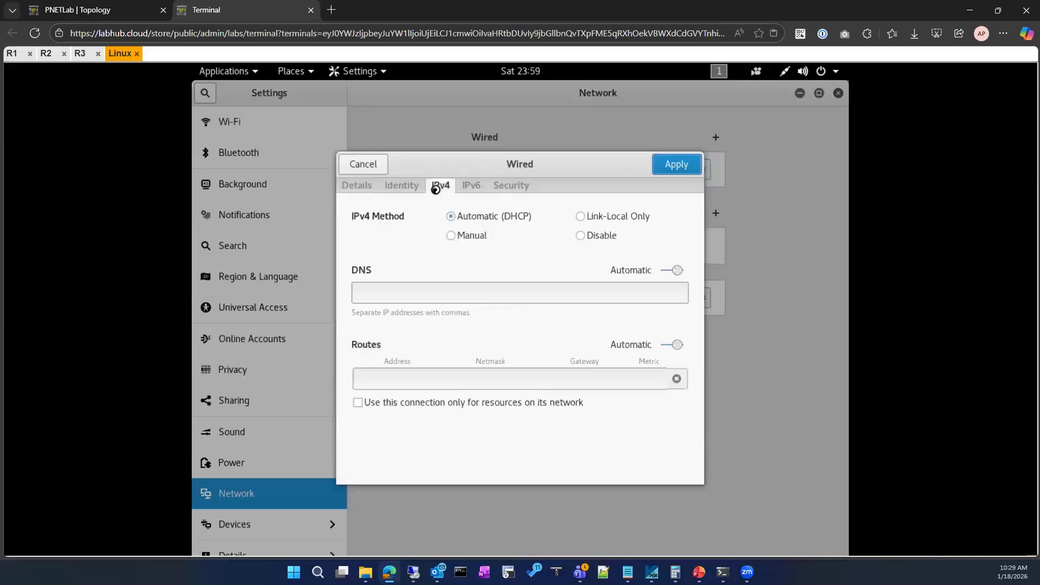
click(453, 235)
click(451, 216)
click(687, 168)
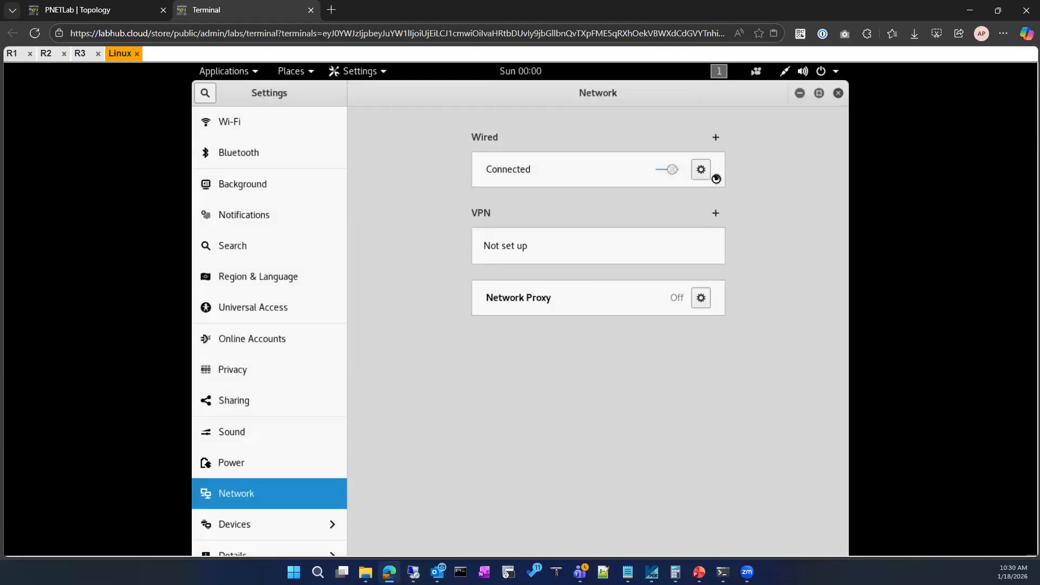
Check the wired connection's address details on the Linux client and minimize the network settings.
click(701, 169)
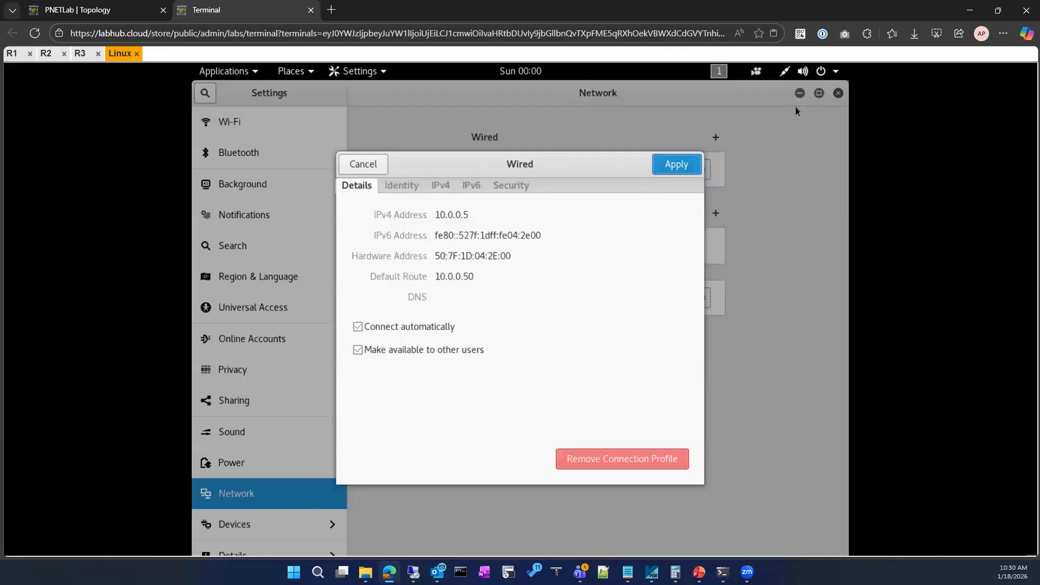
click(680, 168)
click(799, 93)
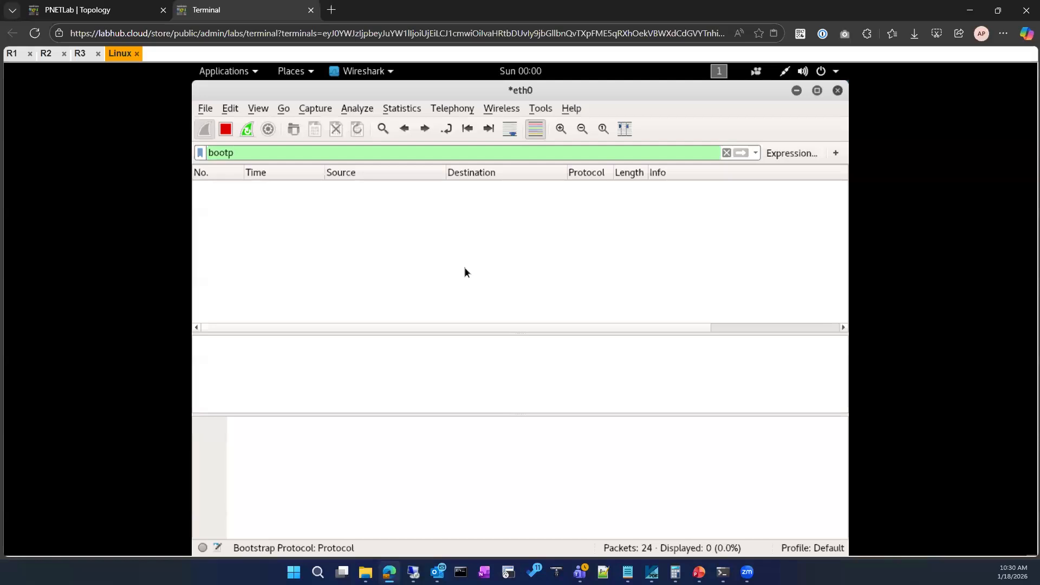
Clear the bootp display filter and look through all packets captured on eth0.
click(727, 153)
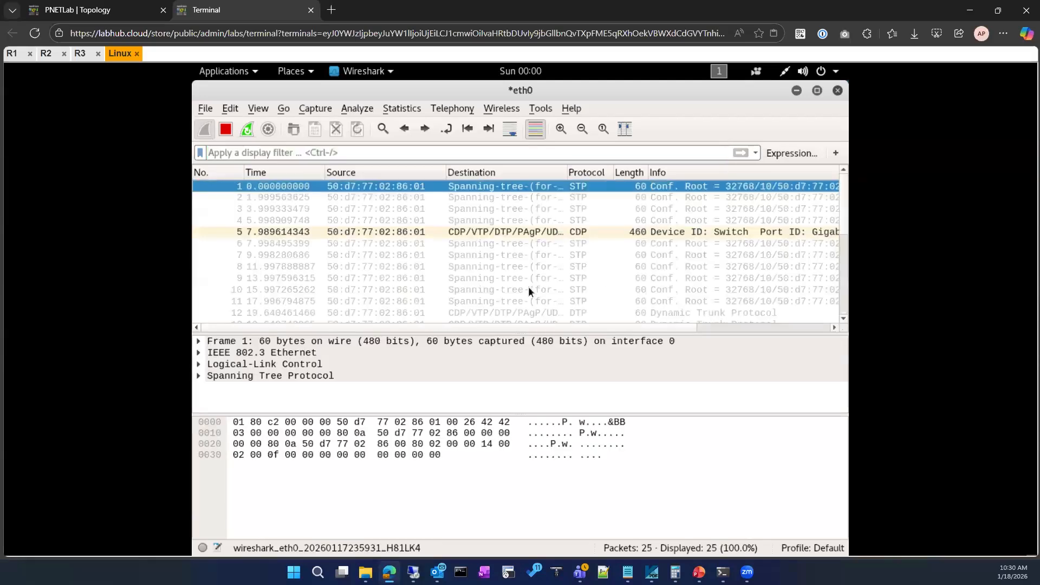
scroll(528, 287, down, 5)
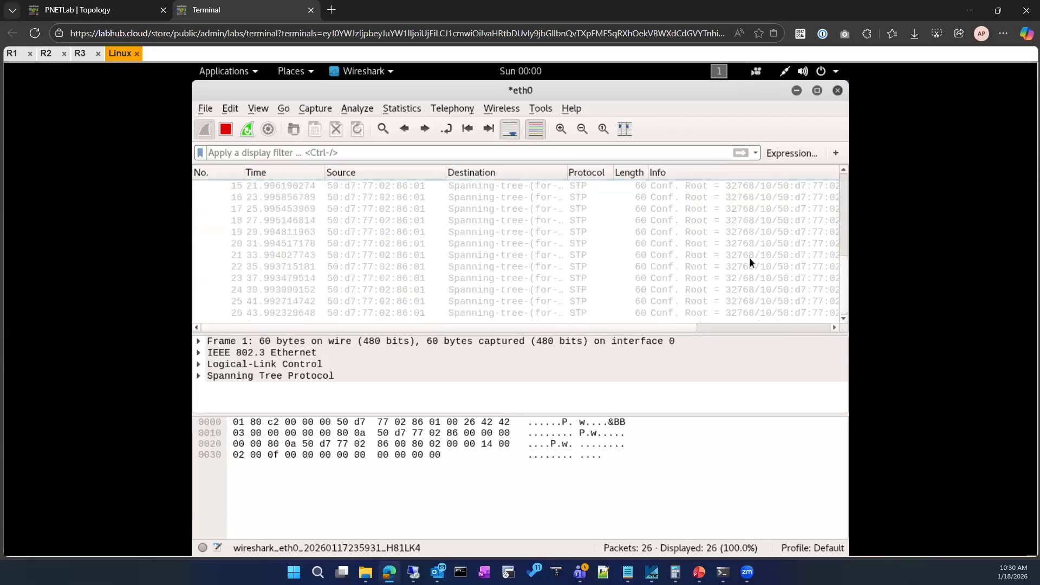
scroll(838, 239, up, 3)
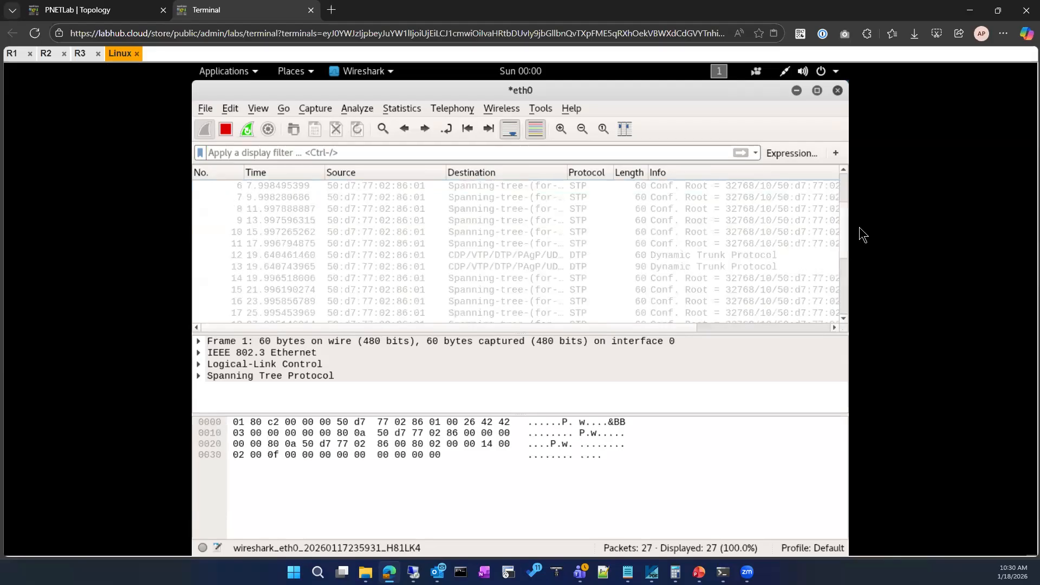
click(845, 225)
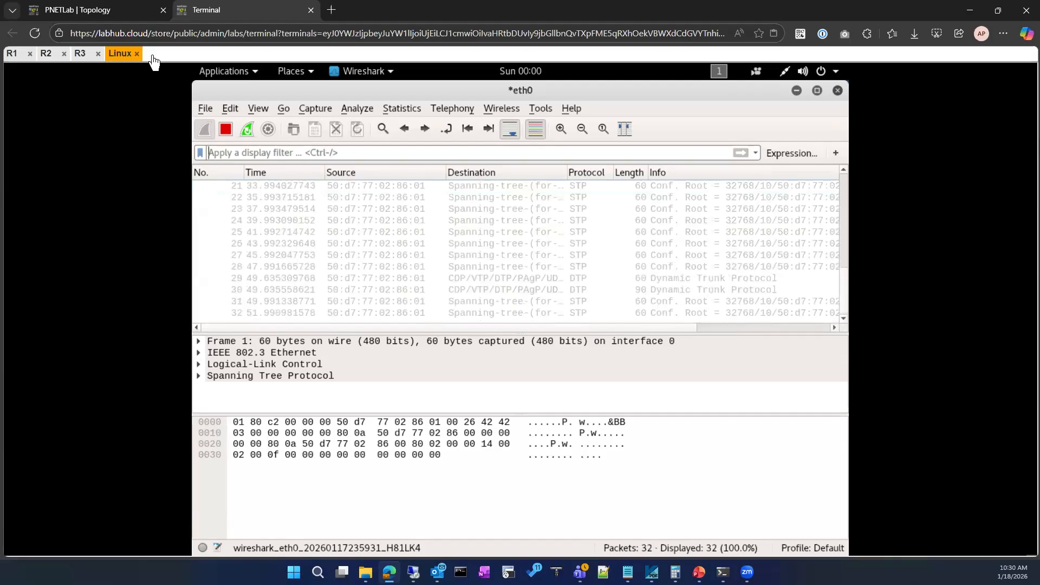
Return to R1's console and list its DHCP bindings with sh ip dhcp binding.
click(133, 8)
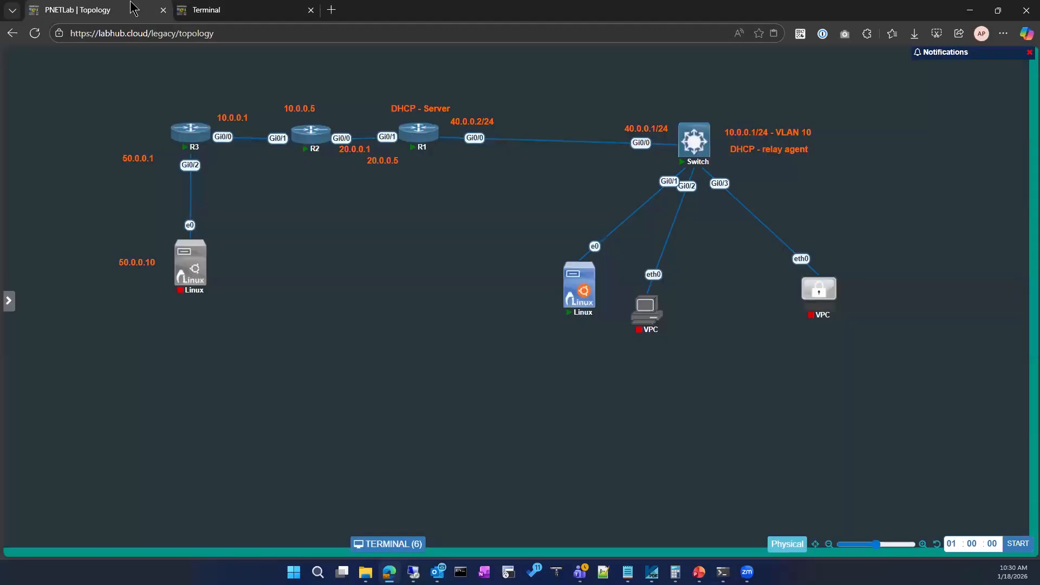
click(225, 11)
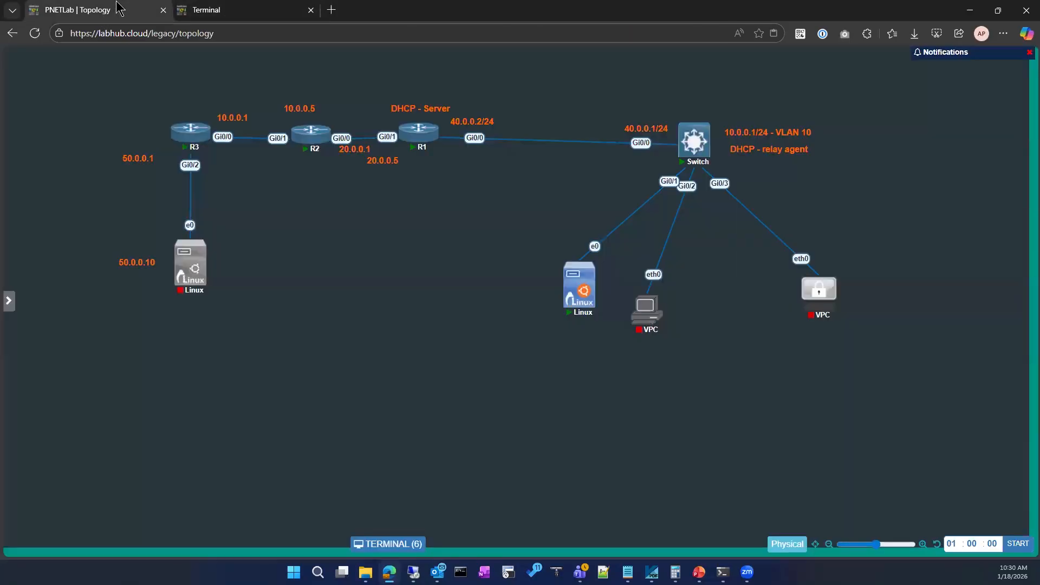
click(121, 8)
click(200, 12)
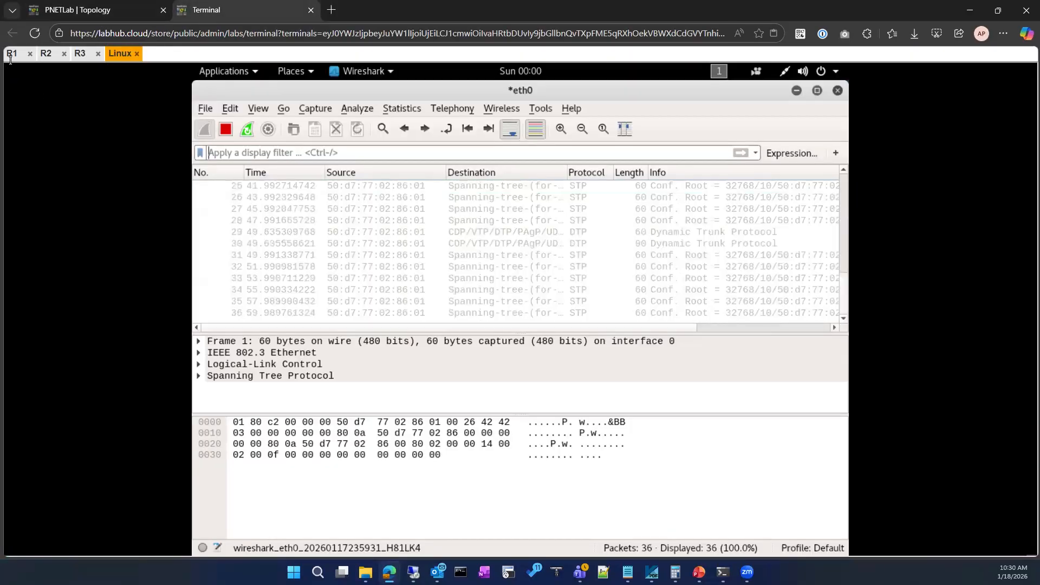
click(11, 54)
key(Up)
key(Return)
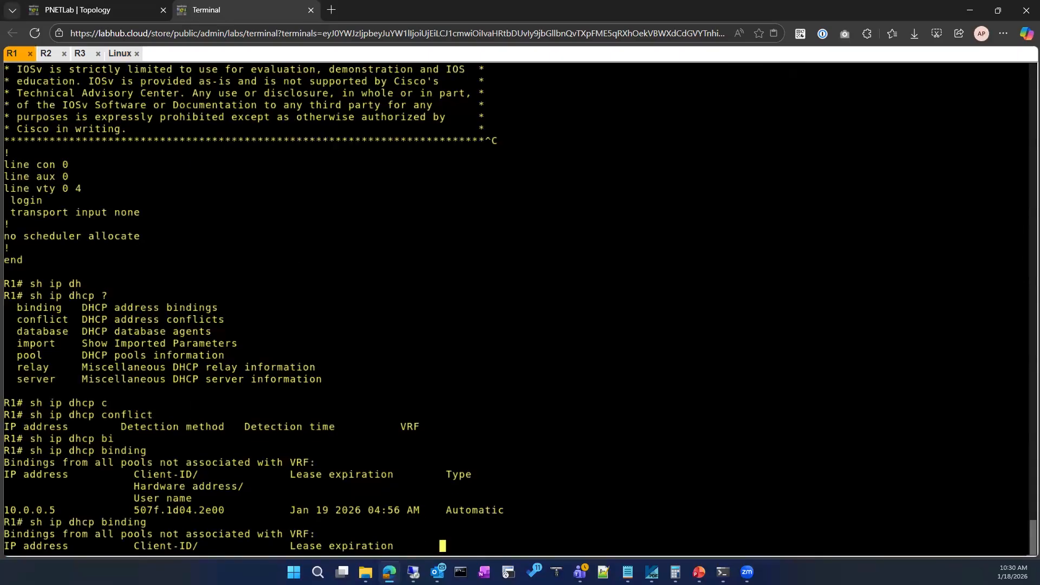
key(Up)
key(Return)
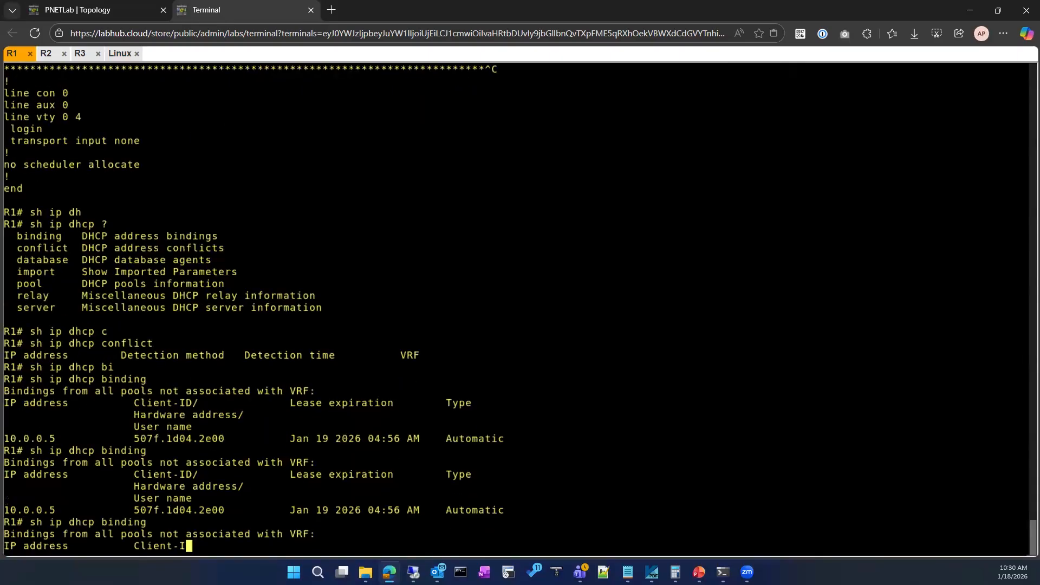
Clear all DHCP bindings on R1 with clear ip dhcp binding *.
text(cle)
key(Tab)
text(ip)
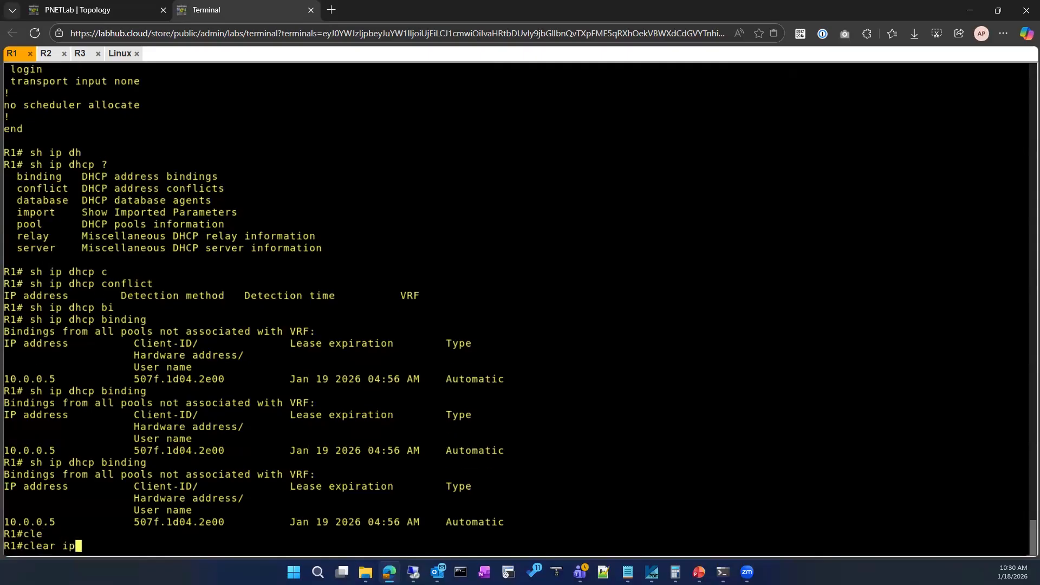
text( dh)
key(Tab)
text(bi)
key(Tab)
key(Return)
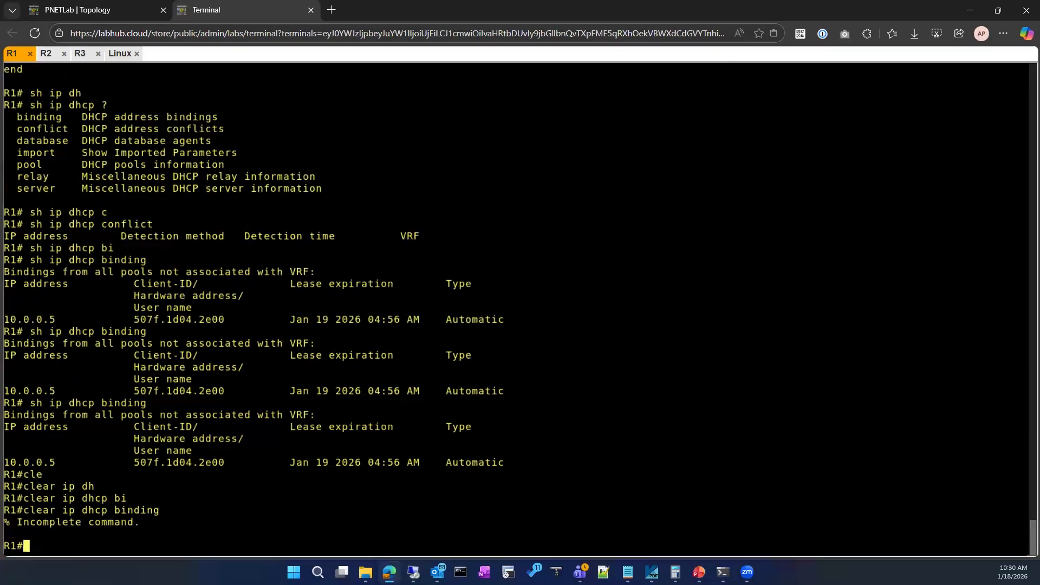
key(Up)
text(*)
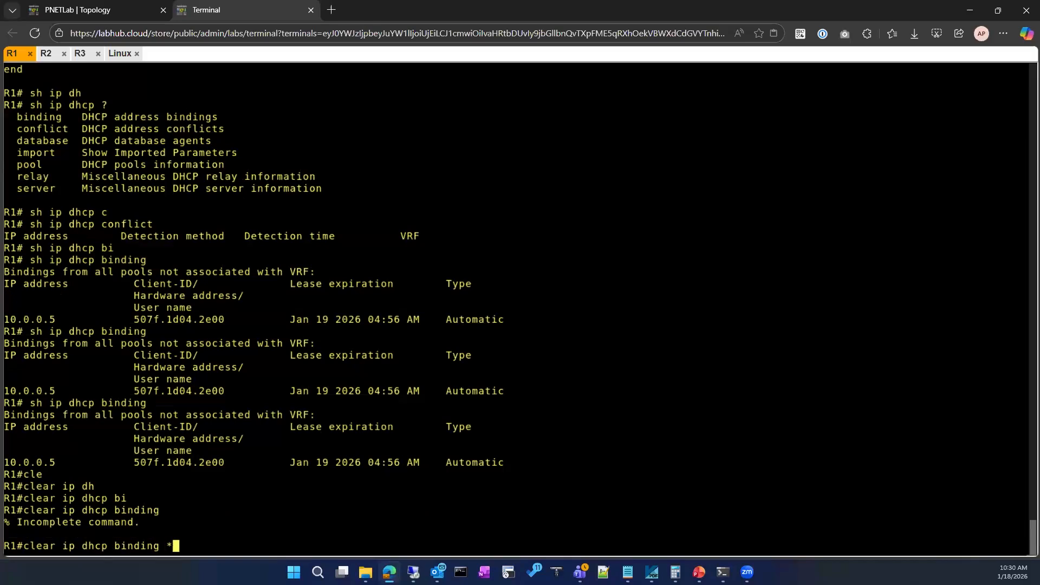
key(Return)
Check R1's DHCP binding table after the clearing, using sh ip dhcp binding.
text(sh ip dh)
key(Tab)
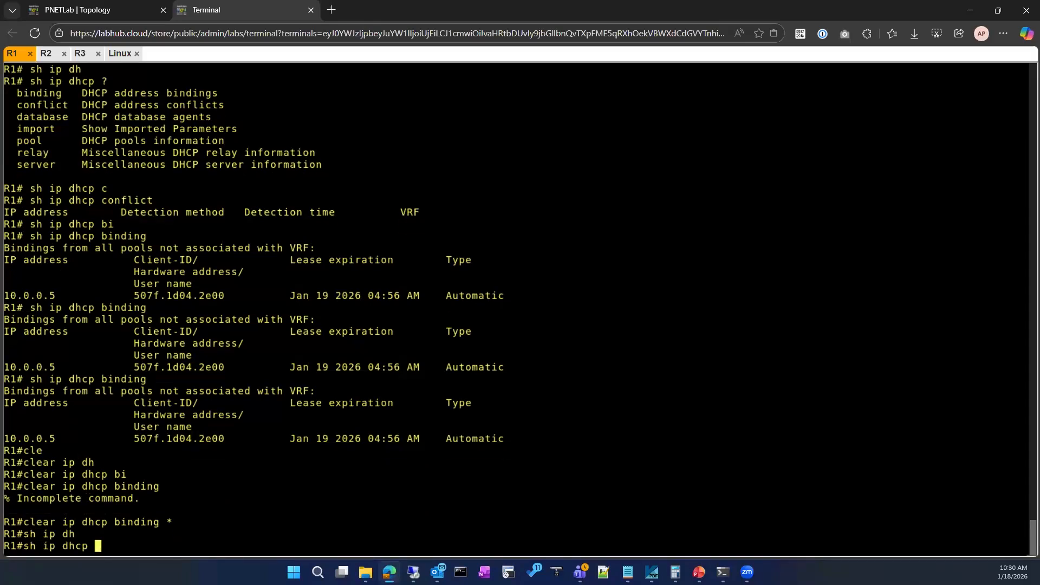
text(bin)
key(Tab)
key(Return)
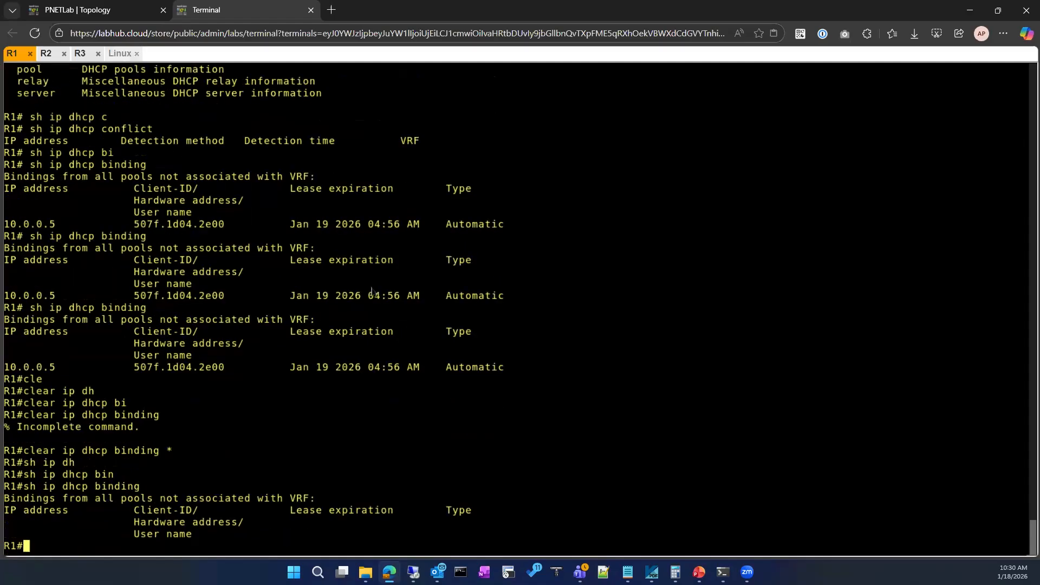
Restart the Linux client's eth0 capture without saving the packets and apply the bootp display filter.
click(120, 53)
click(247, 130)
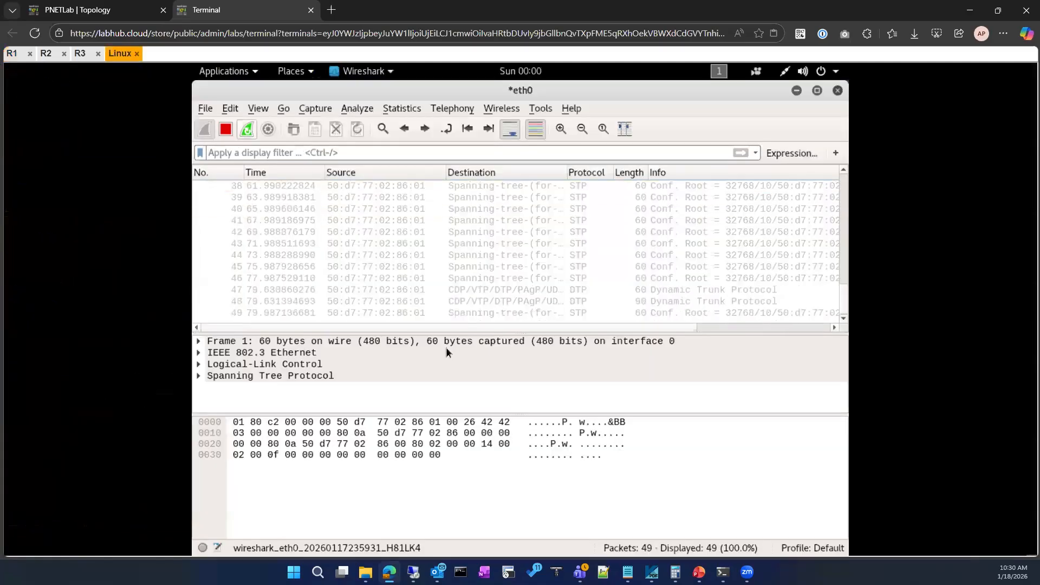
click(471, 322)
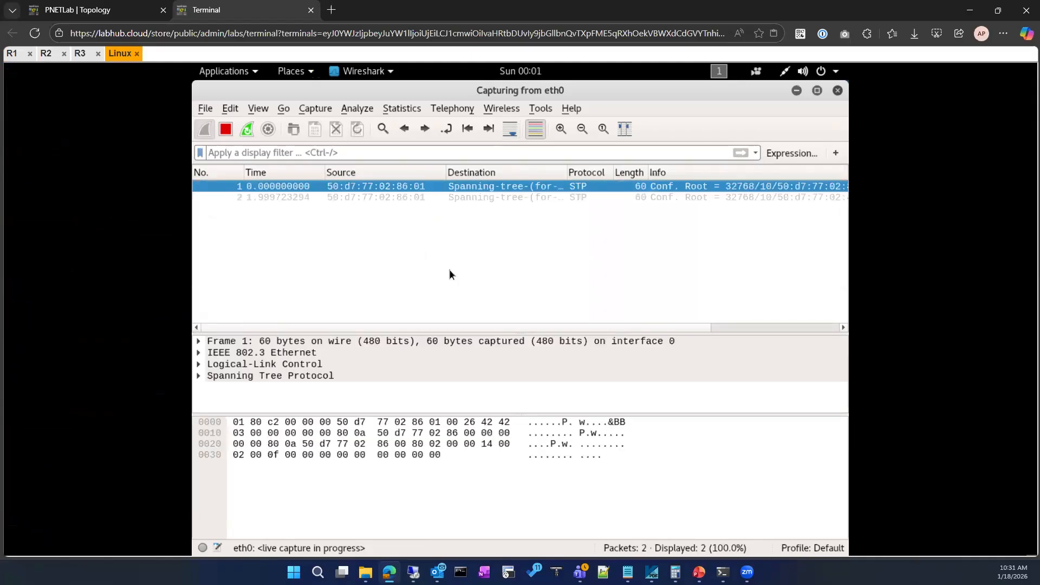
click(307, 151)
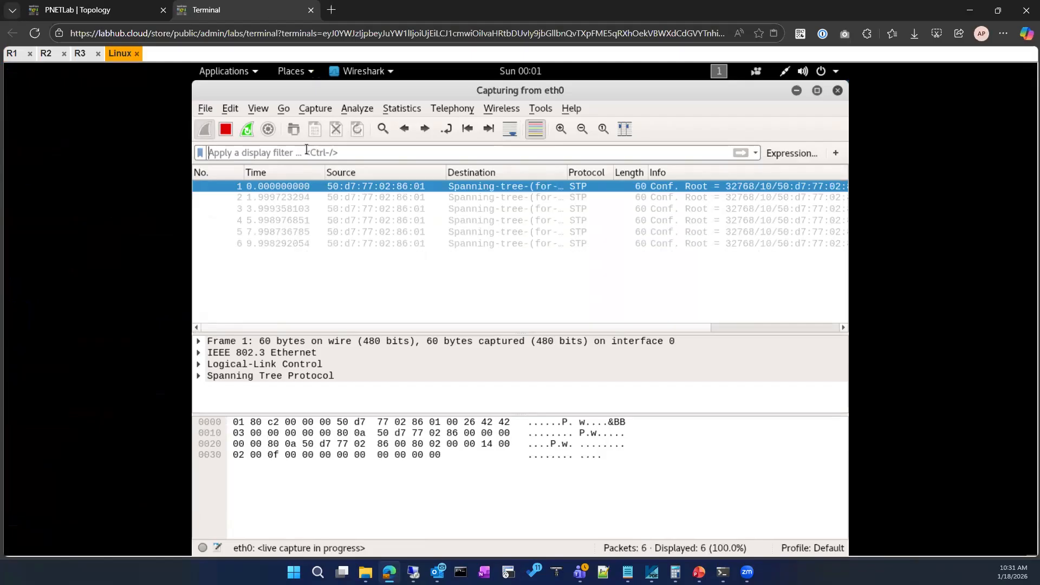
text(bootp)
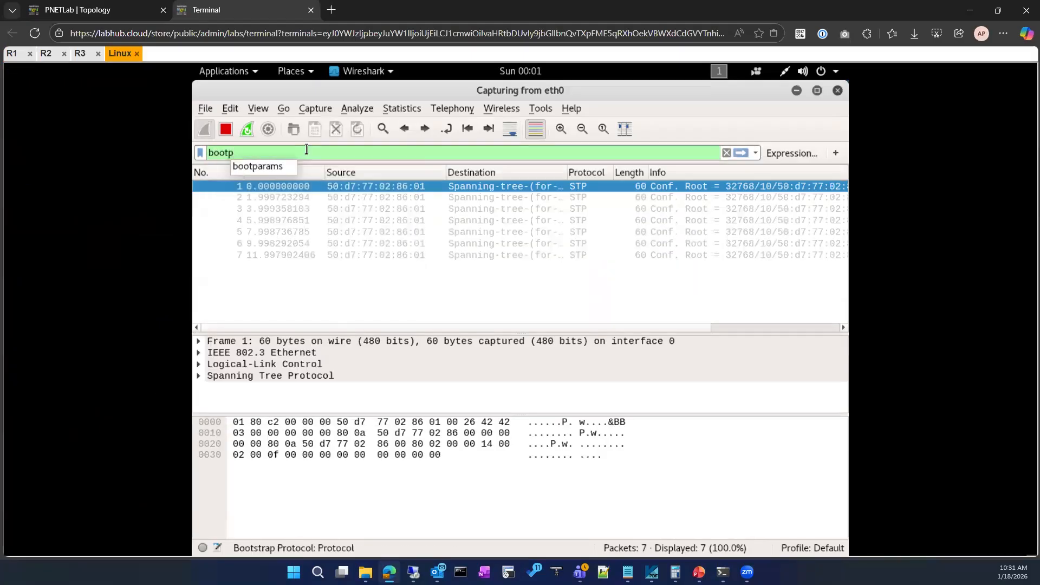
key(Return)
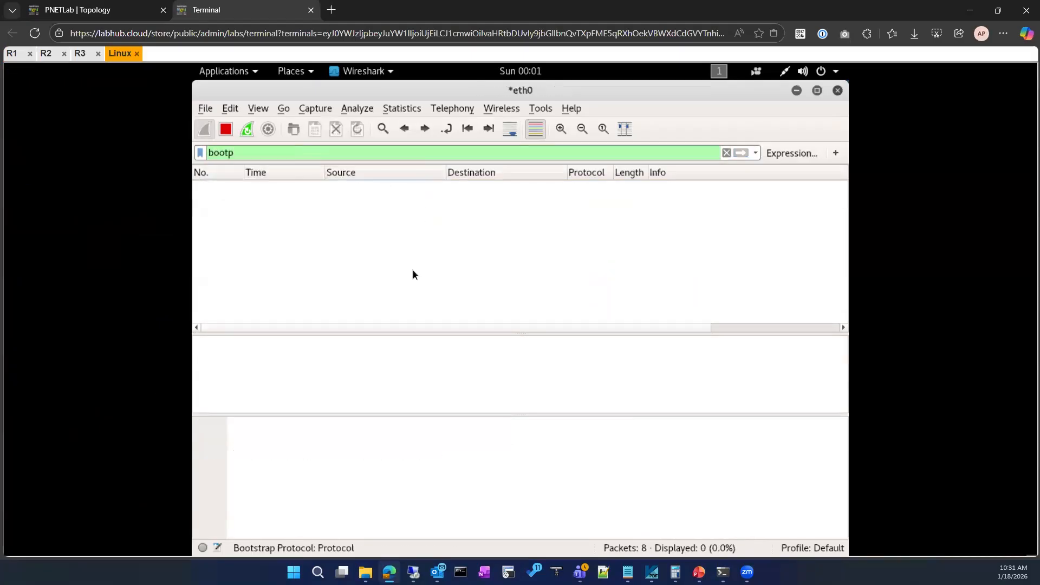
Open the Linux client's wired connection settings, reapply the Automatic (DHCP) IPv4 method, and close the connection details.
click(786, 72)
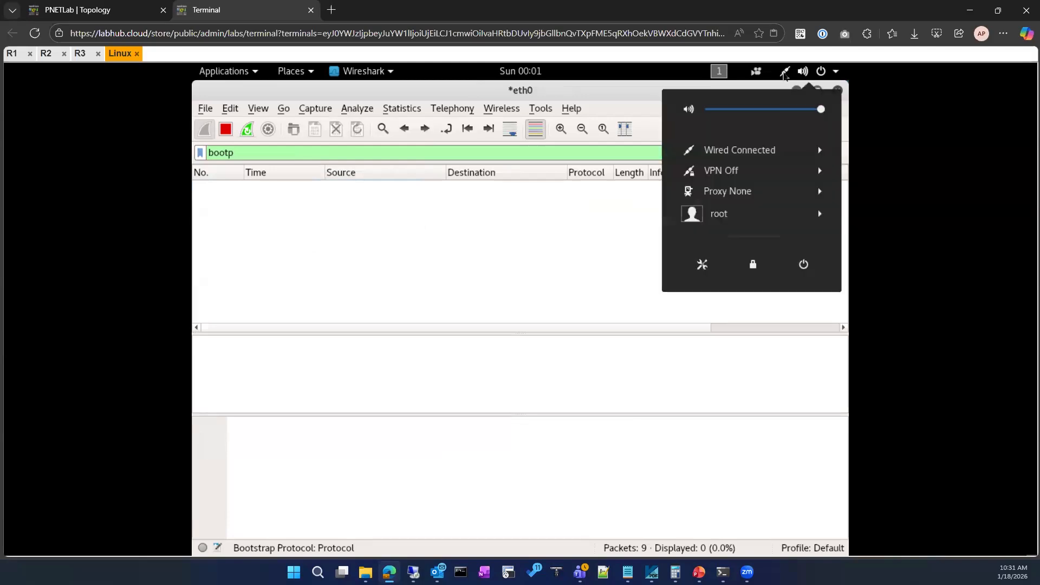
click(781, 155)
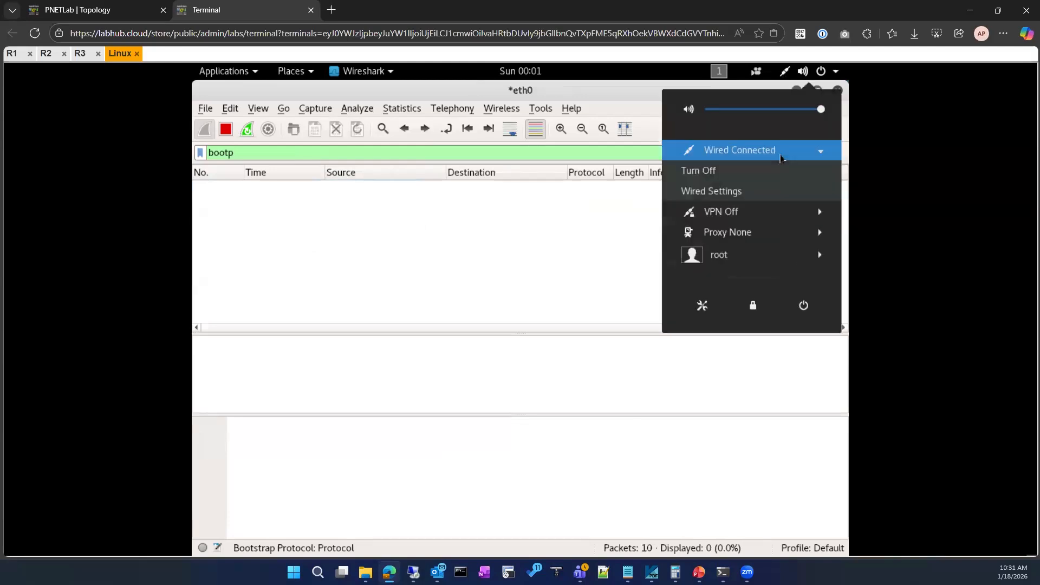
click(733, 193)
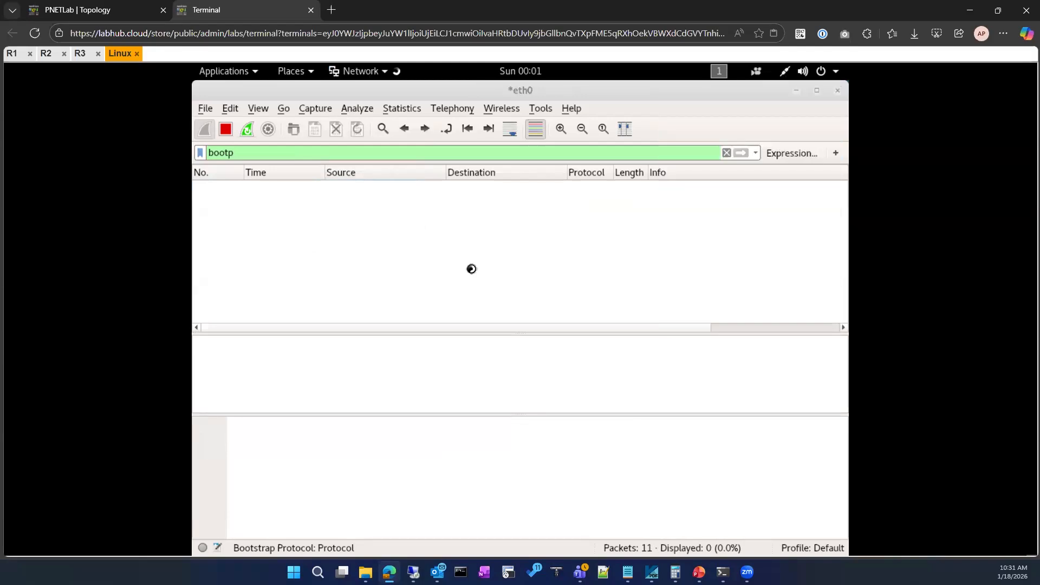
click(700, 170)
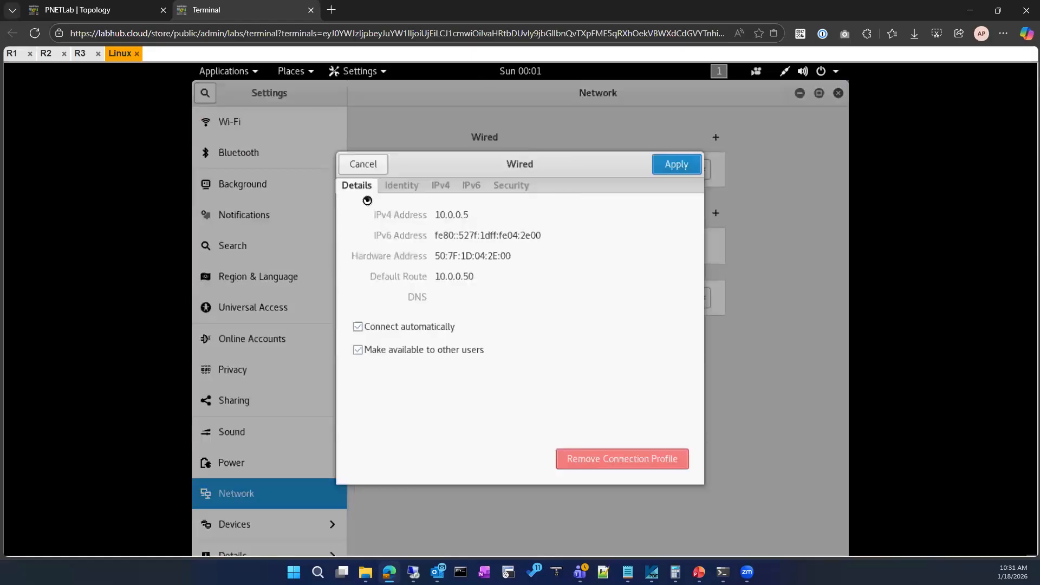
key(Escape)
click(444, 185)
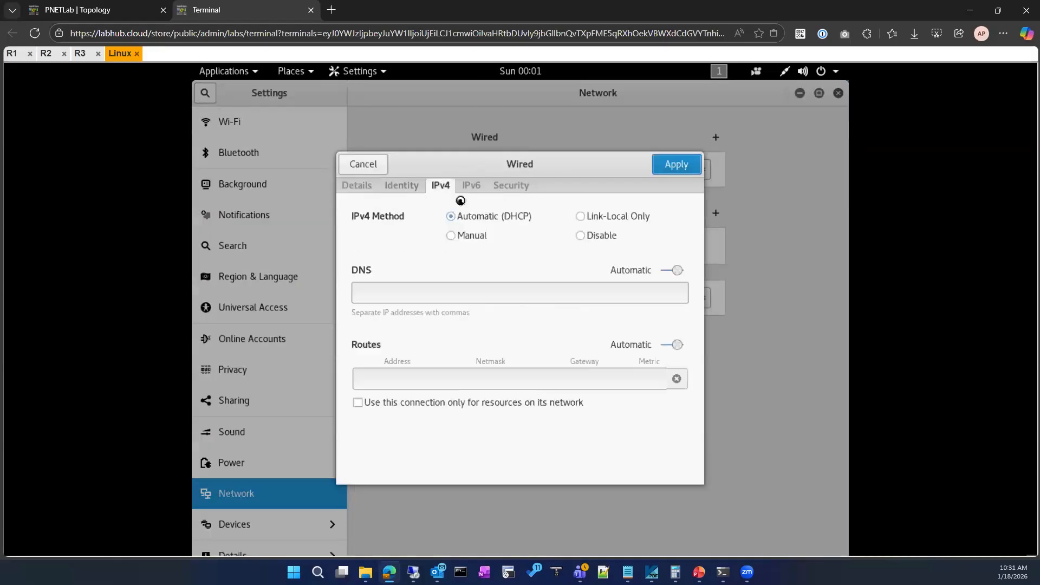
click(459, 219)
click(676, 165)
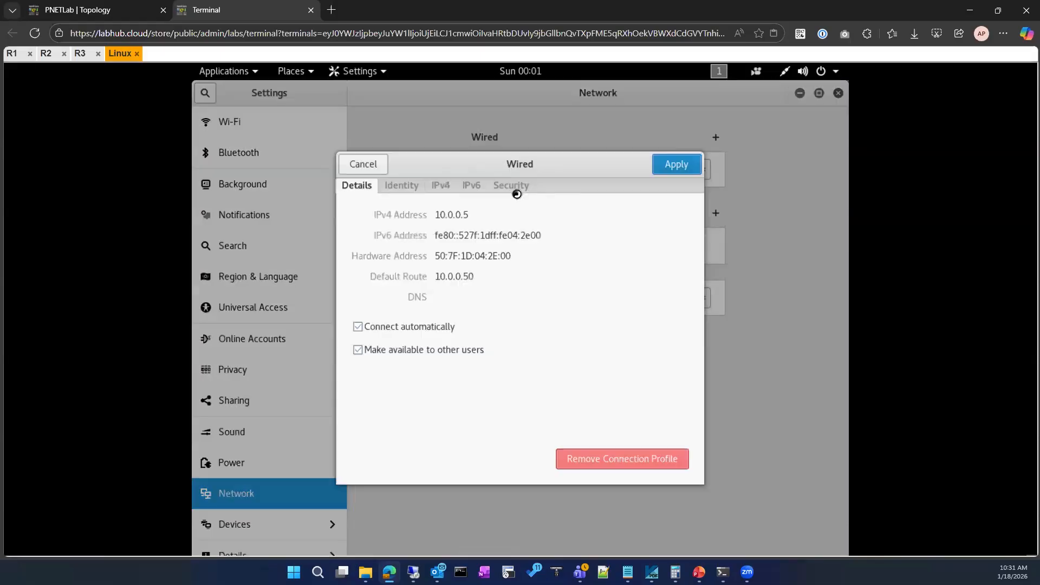
click(348, 164)
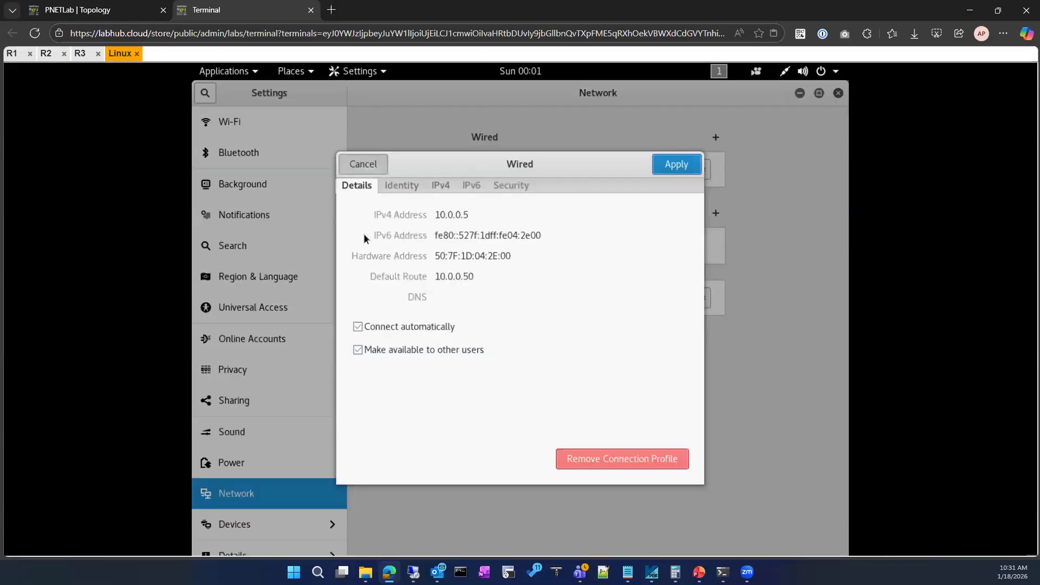
Consult the lab topology diagram and return to the Linux client's network settings.
click(144, 9)
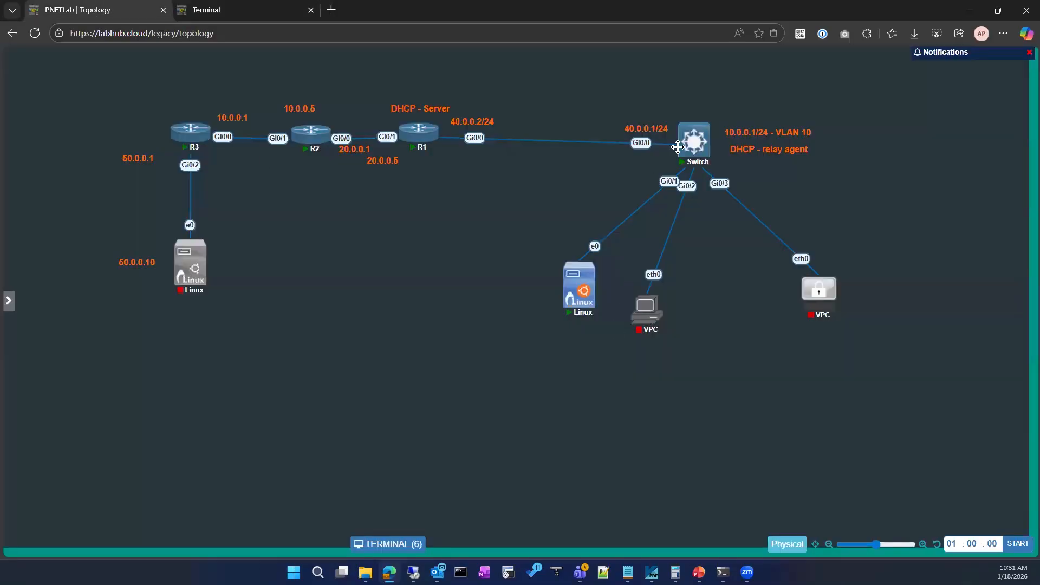
click(254, 11)
click(103, 9)
click(219, 10)
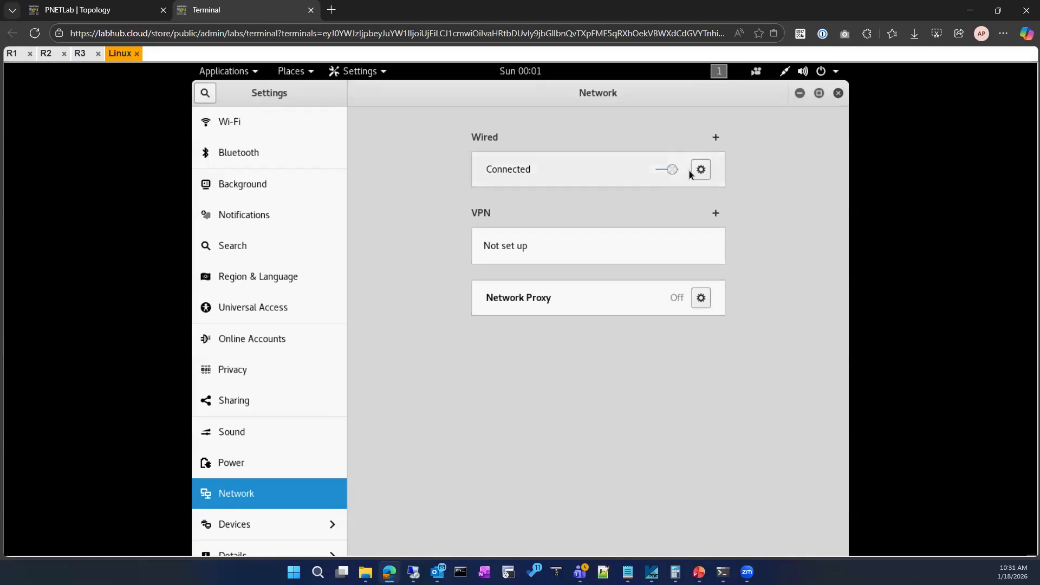
Turn off the Linux client's wired connection and review its connection details and IPv4 settings.
click(666, 169)
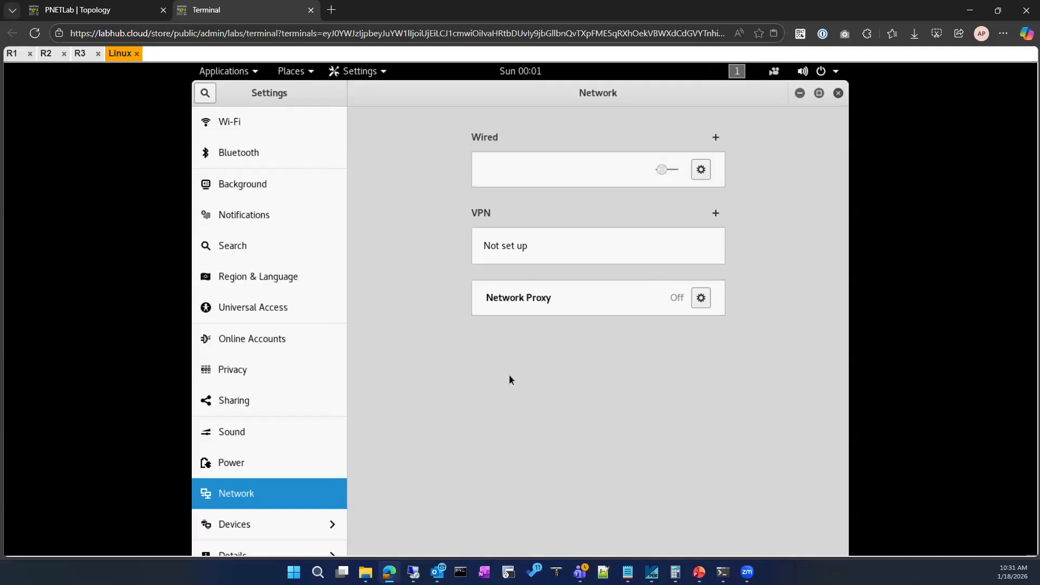
click(695, 171)
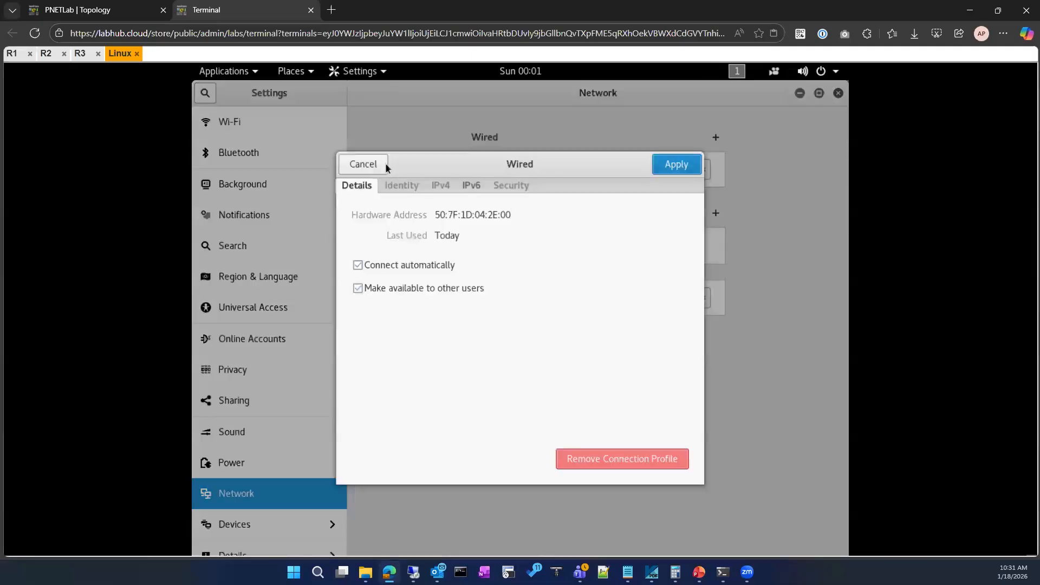
click(440, 186)
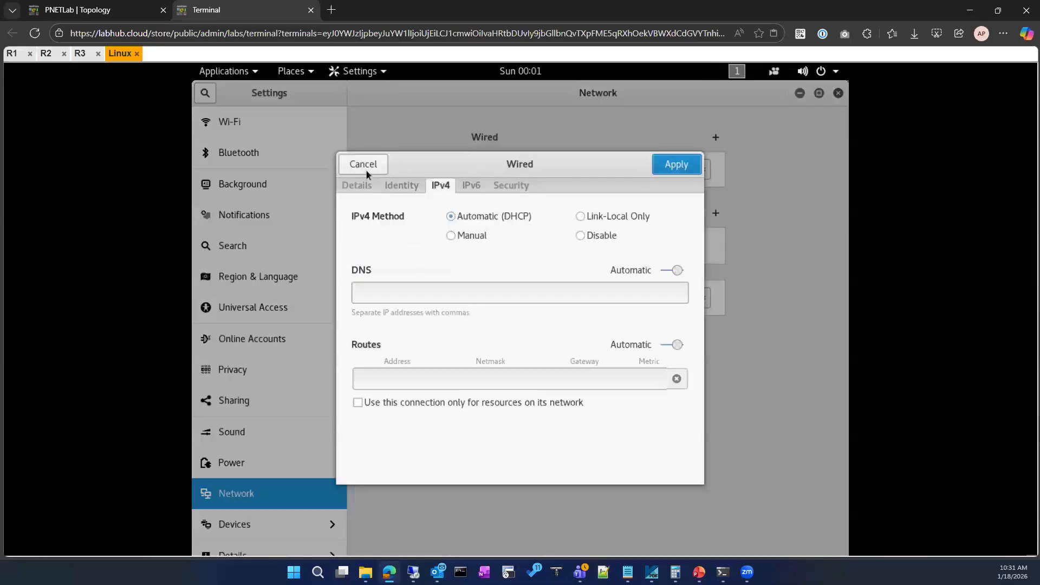
click(357, 186)
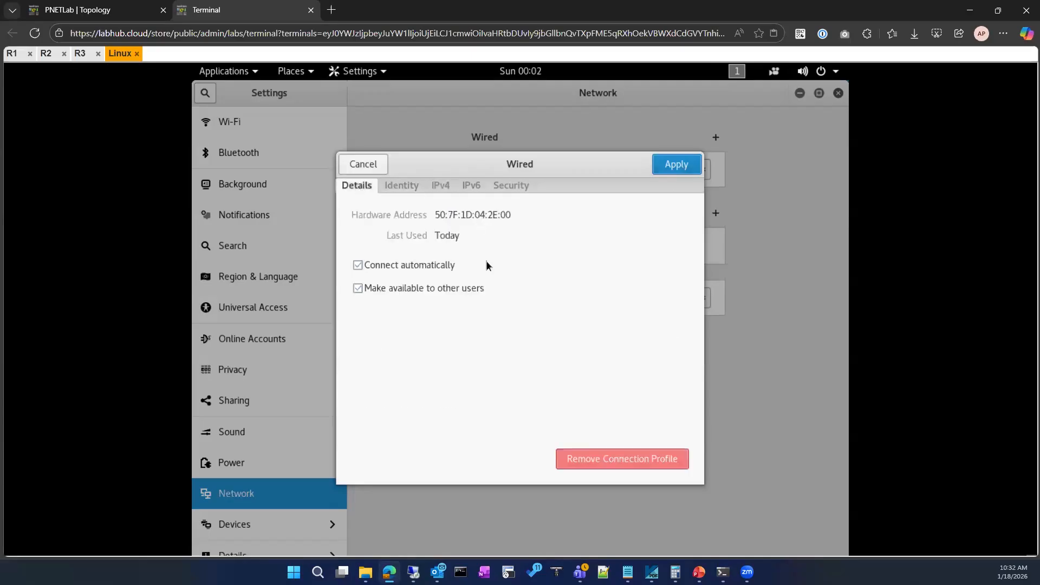
key(Escape)
Turn the Linux client's wired connection back on, view its details, and apply its settings.
click(659, 169)
click(698, 174)
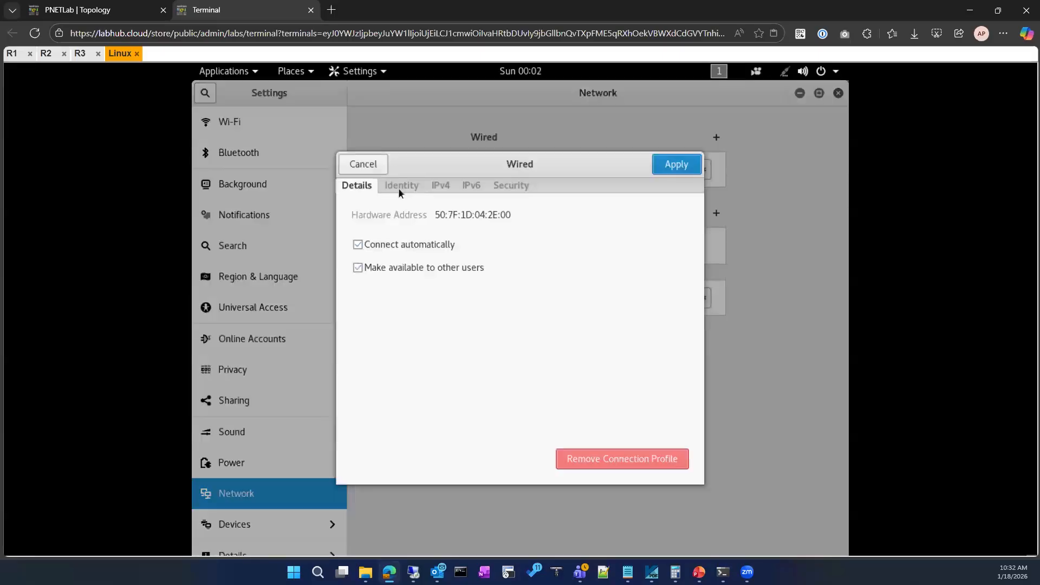
click(399, 186)
click(364, 188)
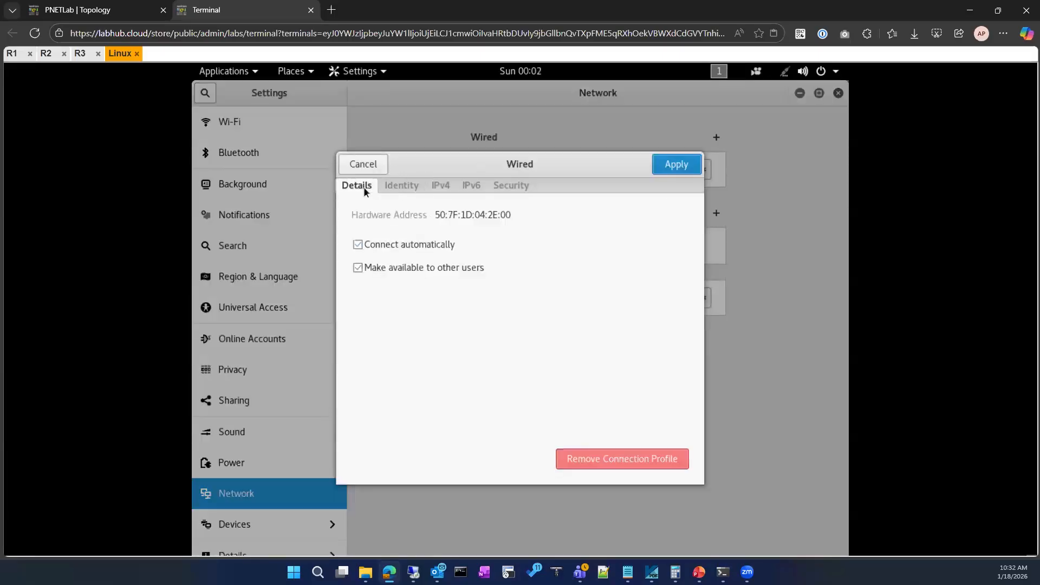
click(669, 169)
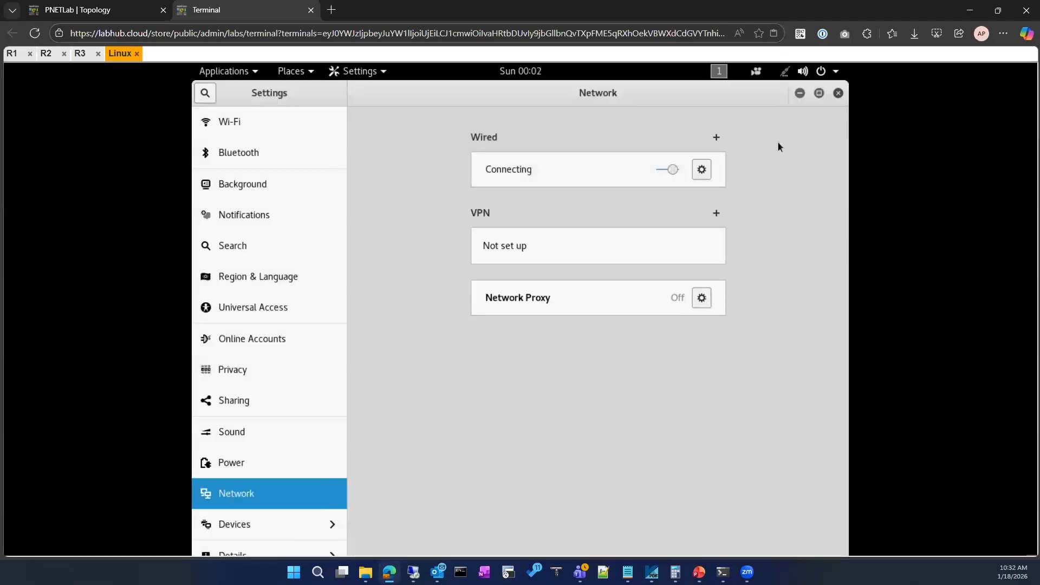
Minimize the network settings to return to the Wireshark capture and check the wired connection's status.
click(800, 94)
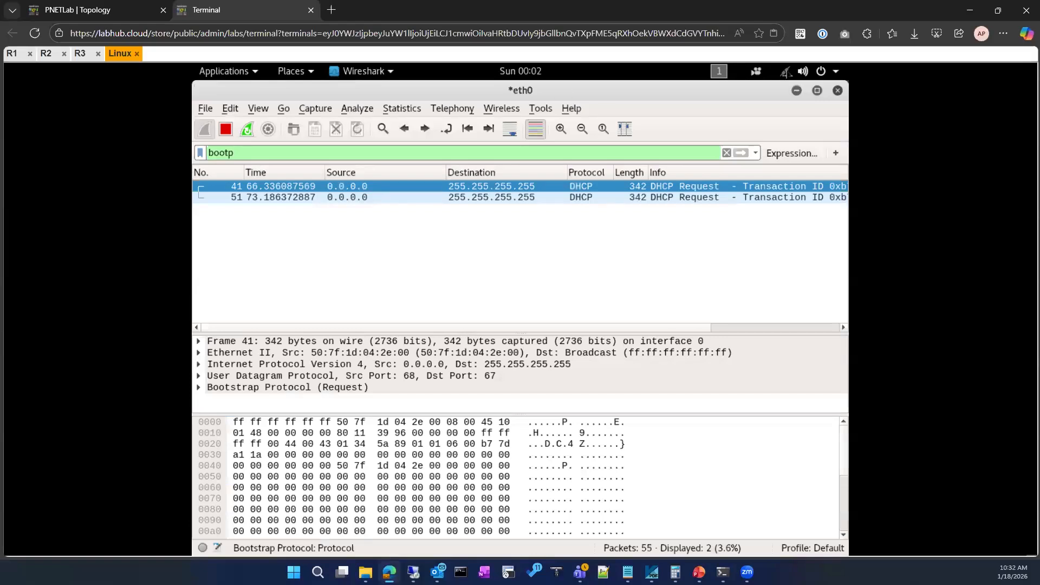
click(785, 72)
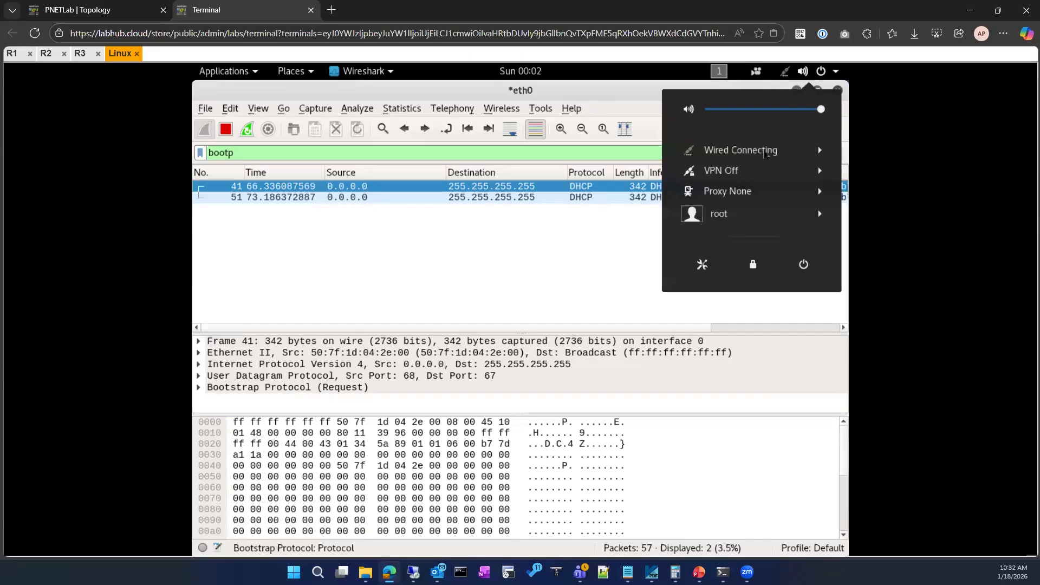
click(765, 154)
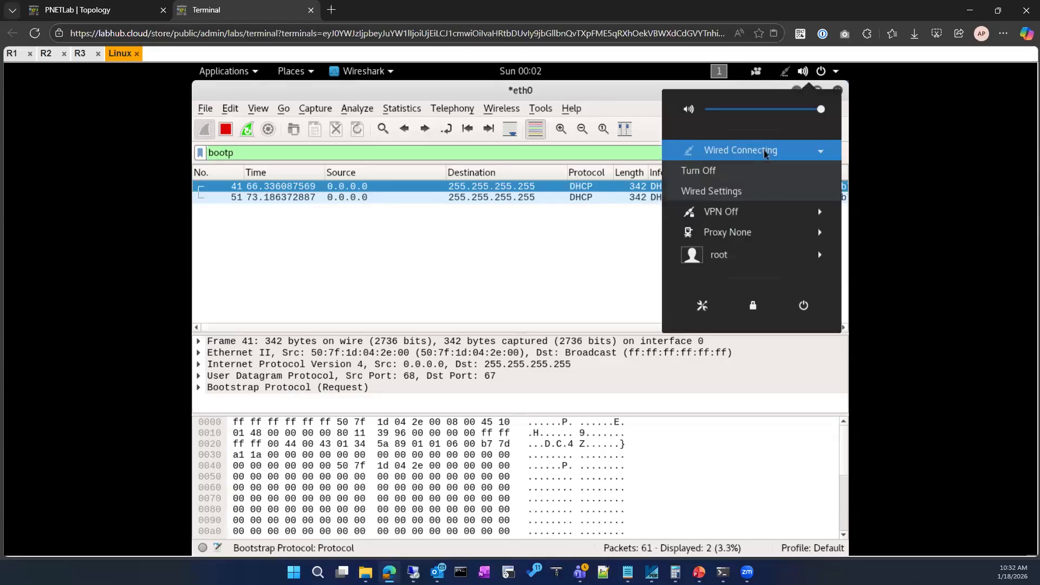
click(448, 334)
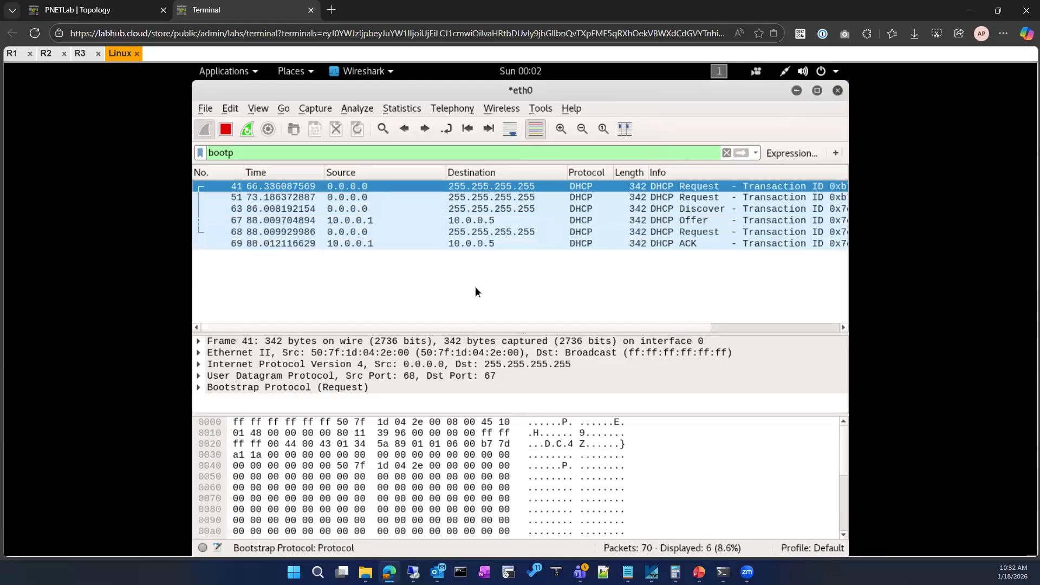
Look through the captured DHCP packets, selecting the first DHCP Request and the DHCP Discover.
click(363, 224)
click(350, 188)
click(350, 211)
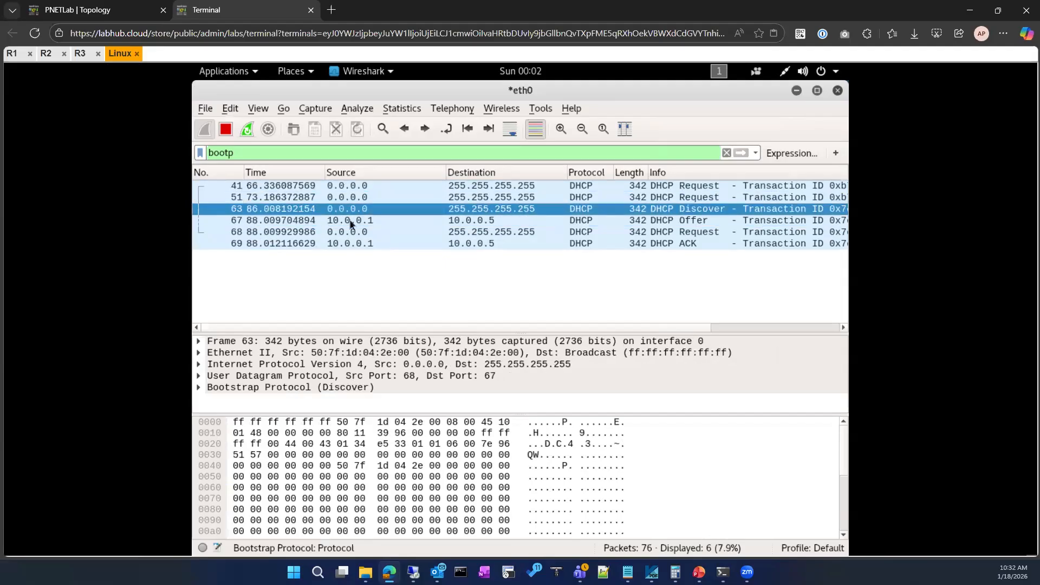
Expand the DHCP Offer's Bootstrap Protocol details and examine the client IP address and relay agent IP address fields.
click(350, 224)
click(198, 388)
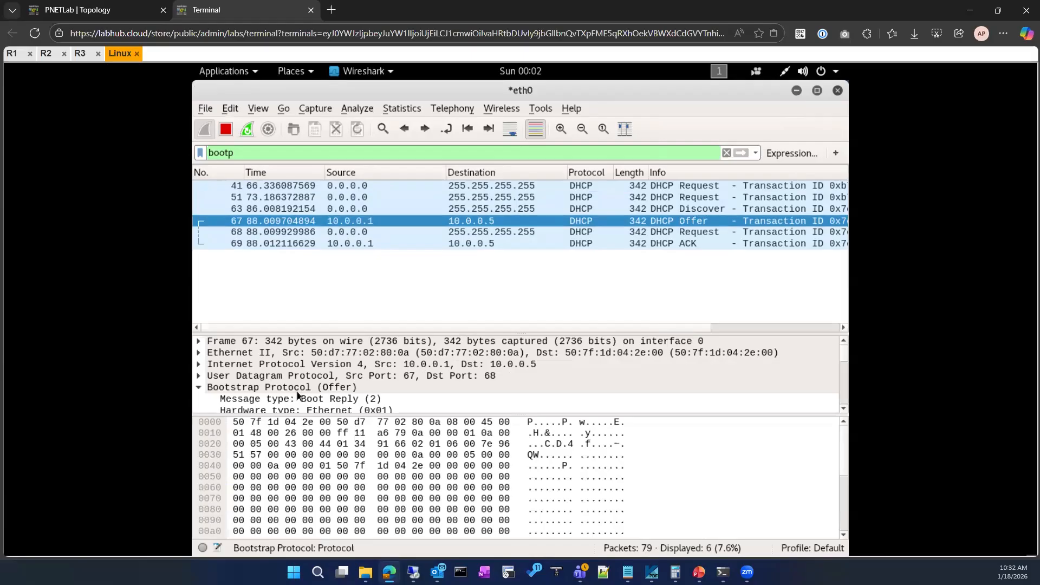
scroll(322, 382, down, 3)
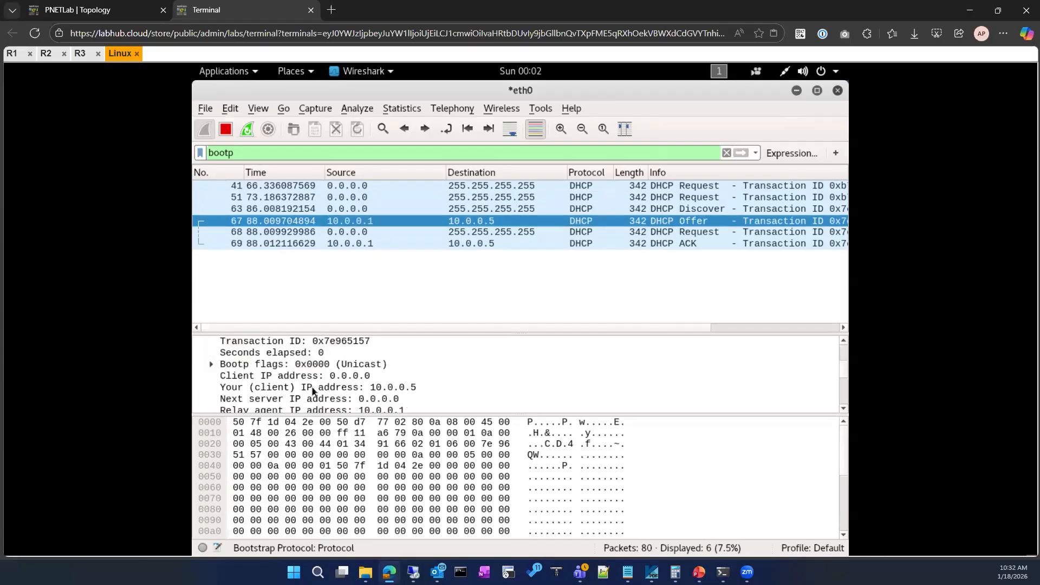
click(312, 391)
scroll(314, 391, down, 1)
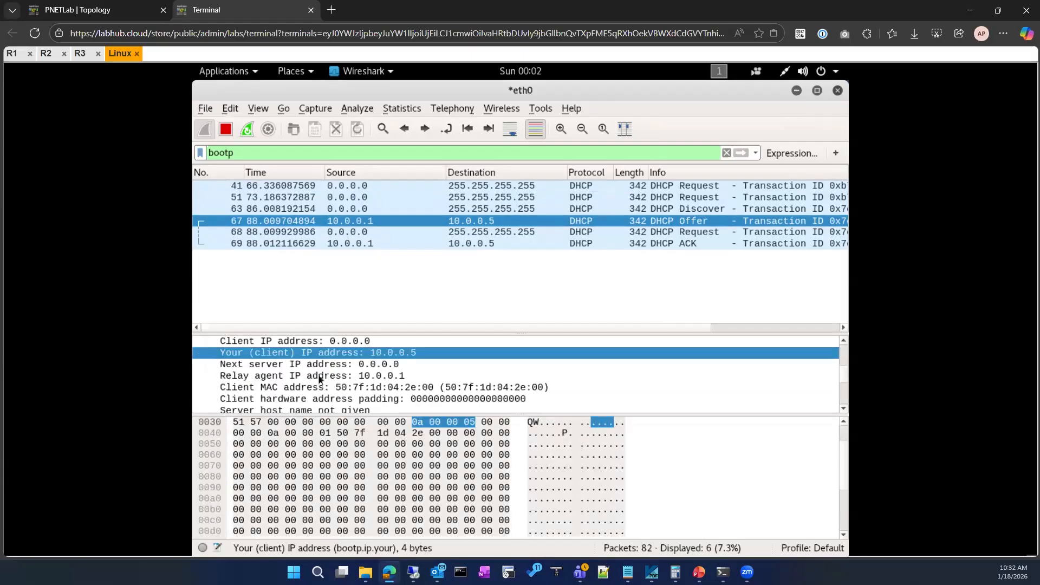
click(321, 376)
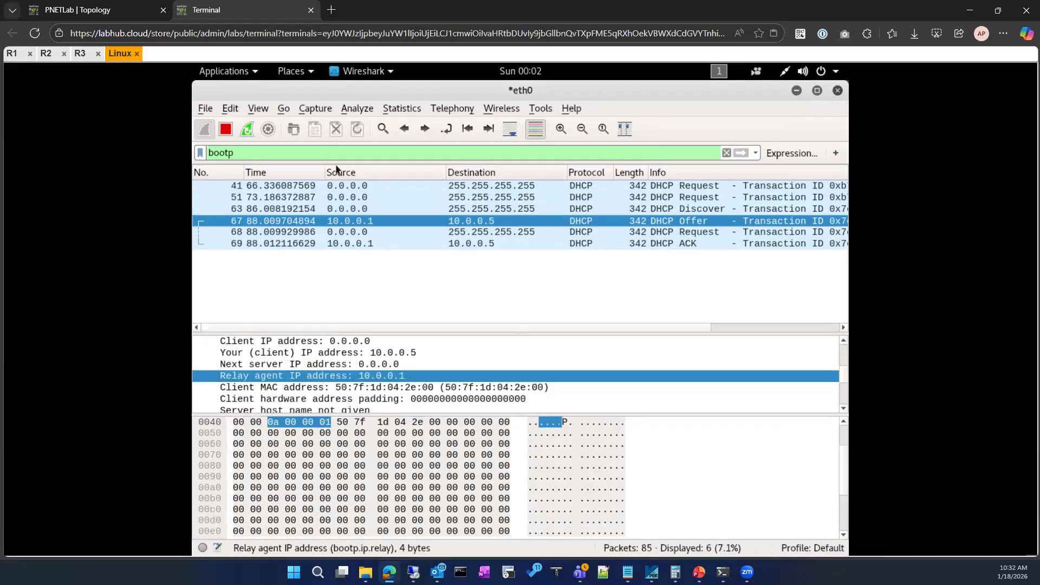
Compare the DHCP Offer's relay agent address with the addressing on the topology diagram.
click(92, 10)
click(276, 9)
click(64, 8)
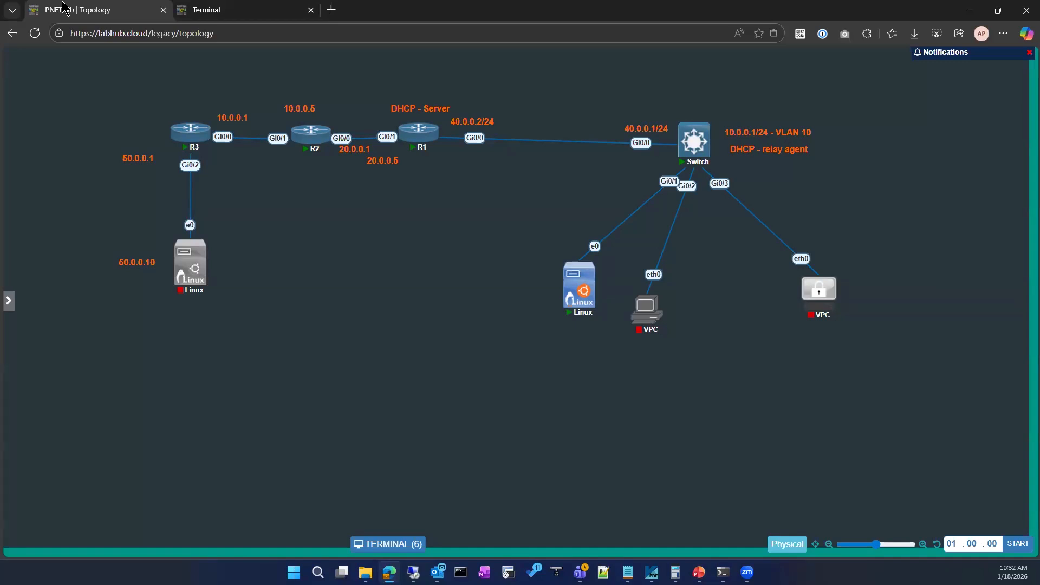
click(222, 10)
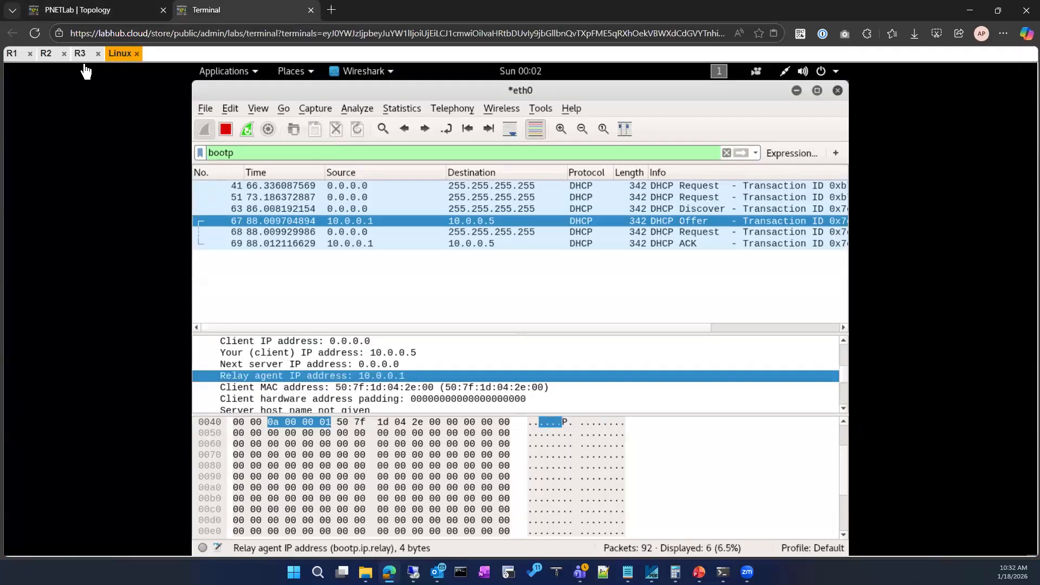
Open the Switch's console from the topology and bring up its command prompt.
click(106, 10)
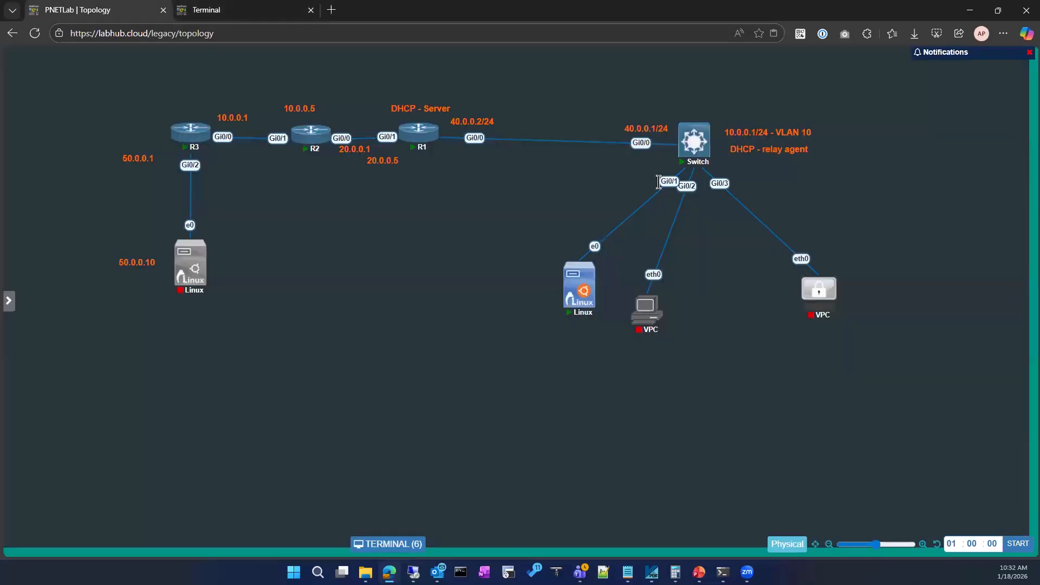
click(692, 161)
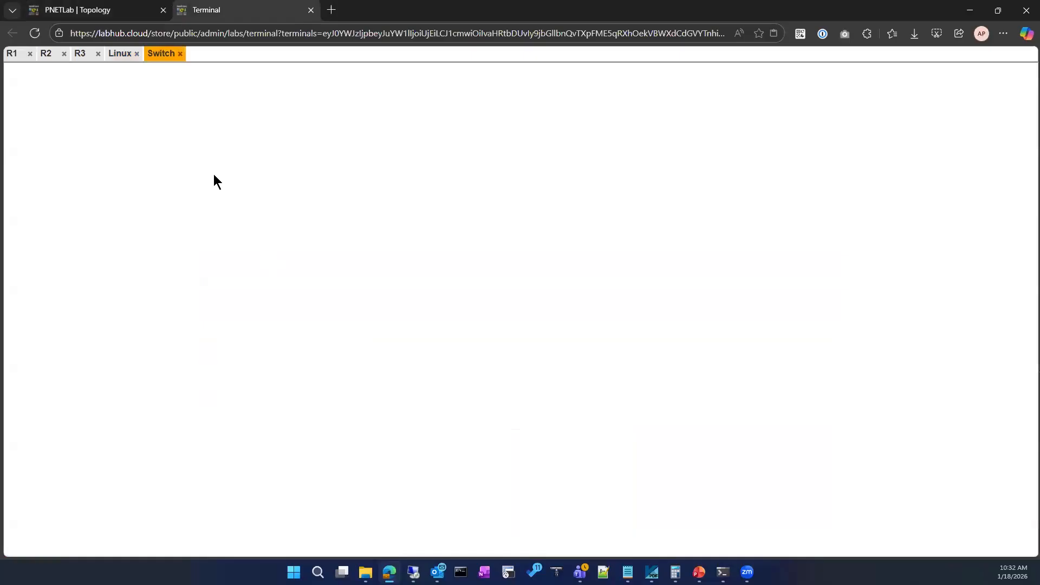
key(Return)
key(Return)
key(Return)
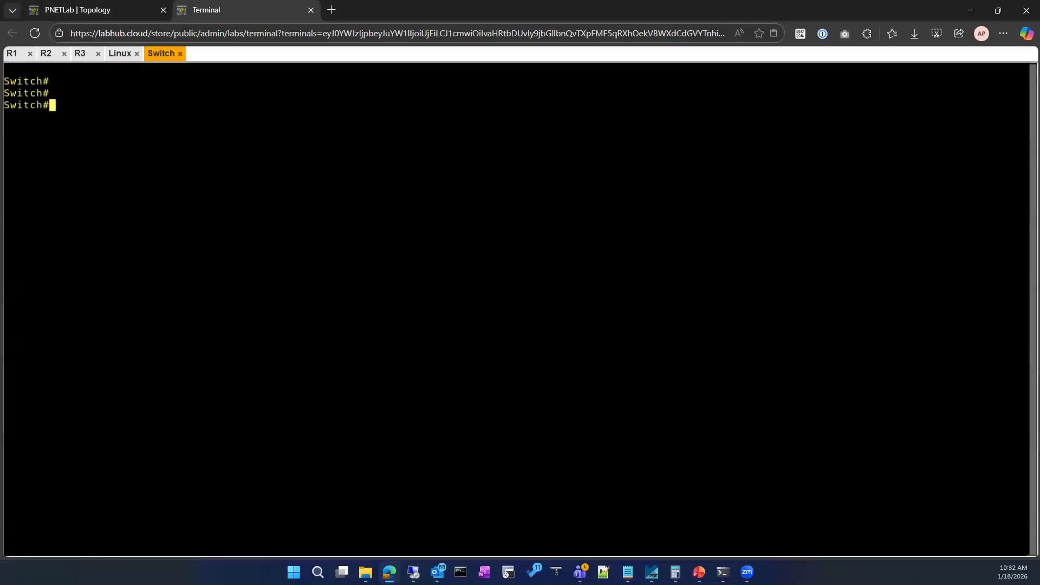
List the Switch's addressed interfaces with show ip interface brief | ex un.
text(sho)
key(Tab)
text(ip int)
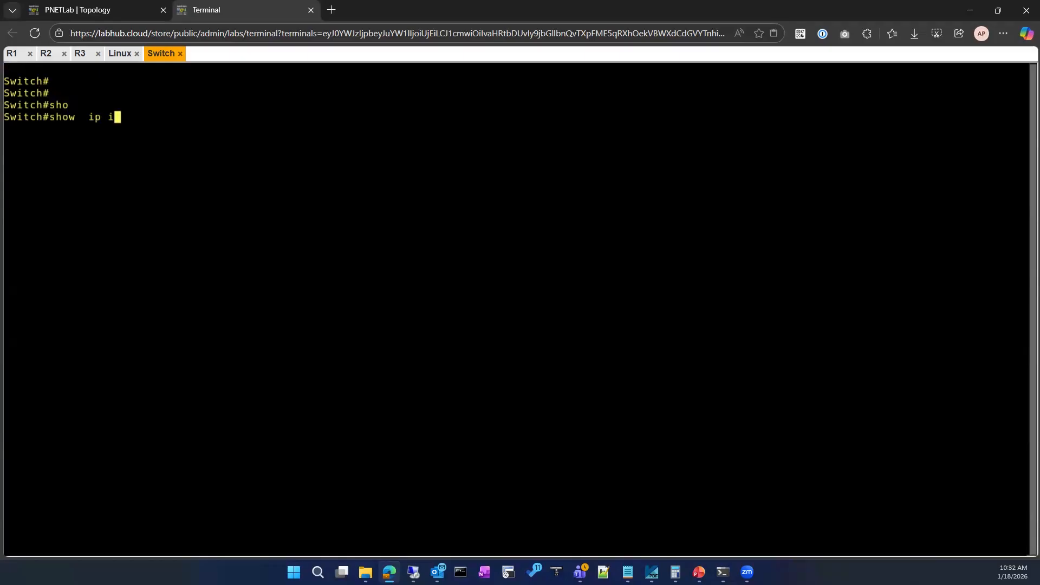
key(Tab)
text(br)
key(Tab)
text(| ex un)
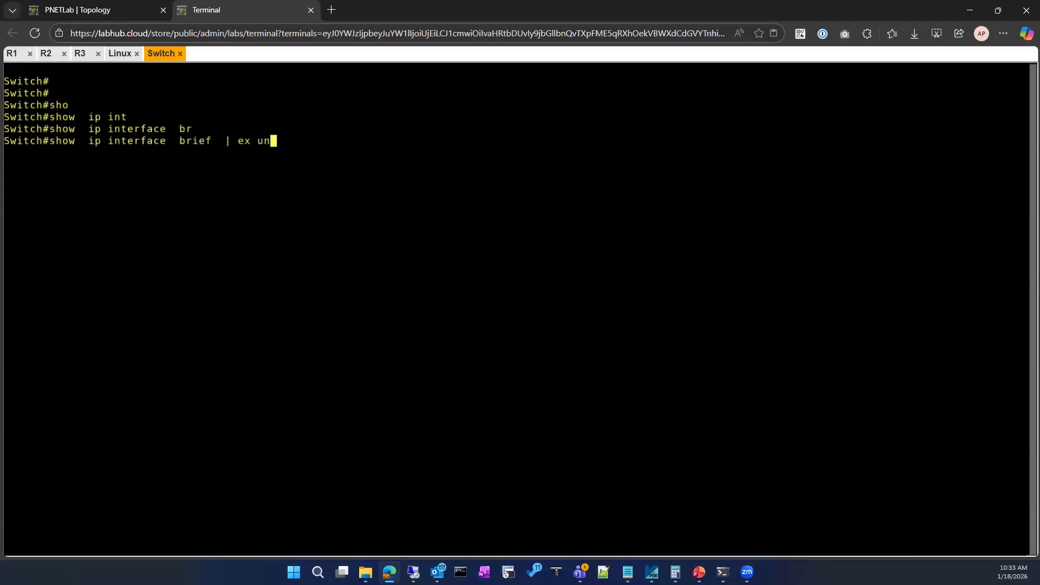
key(Return)
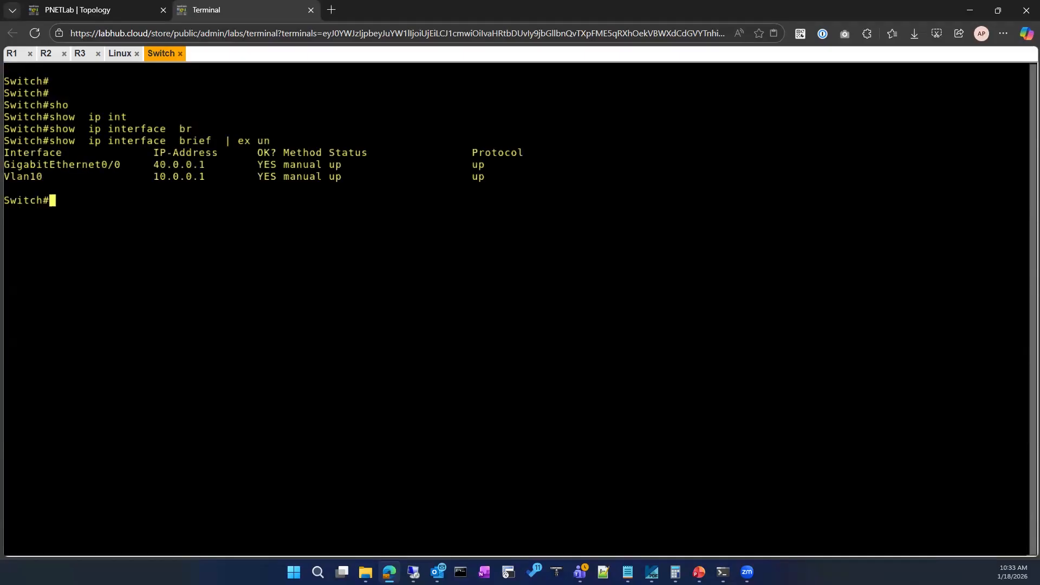
Display the Switch's Vlan10 configuration with sh running-config interface Vlan10.
text(sh run)
key(Tab)
text(in)
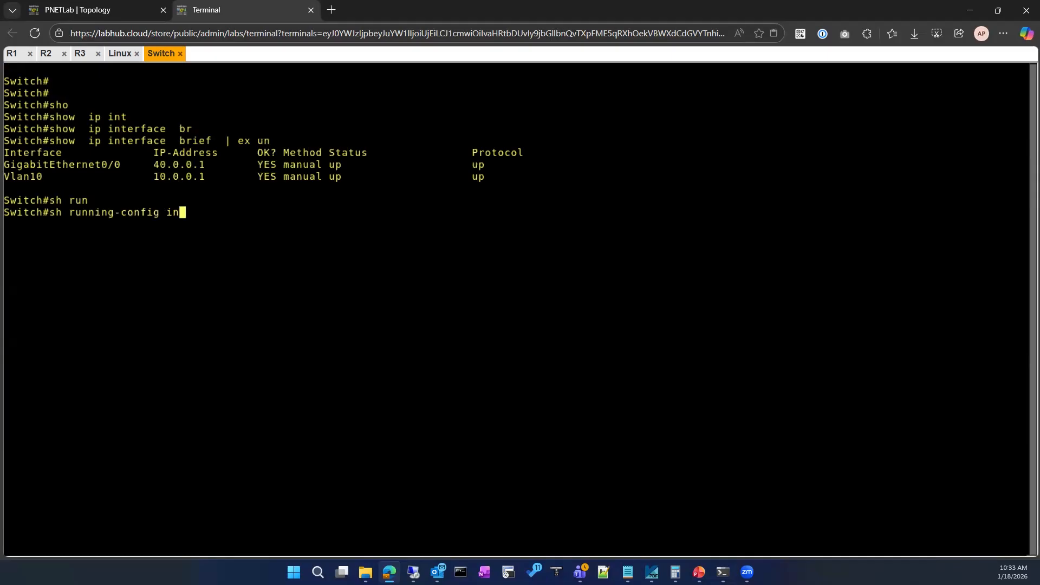
key(Tab)
drag(4, 176, 44, 177)
text(Vlan10)
key(Return)
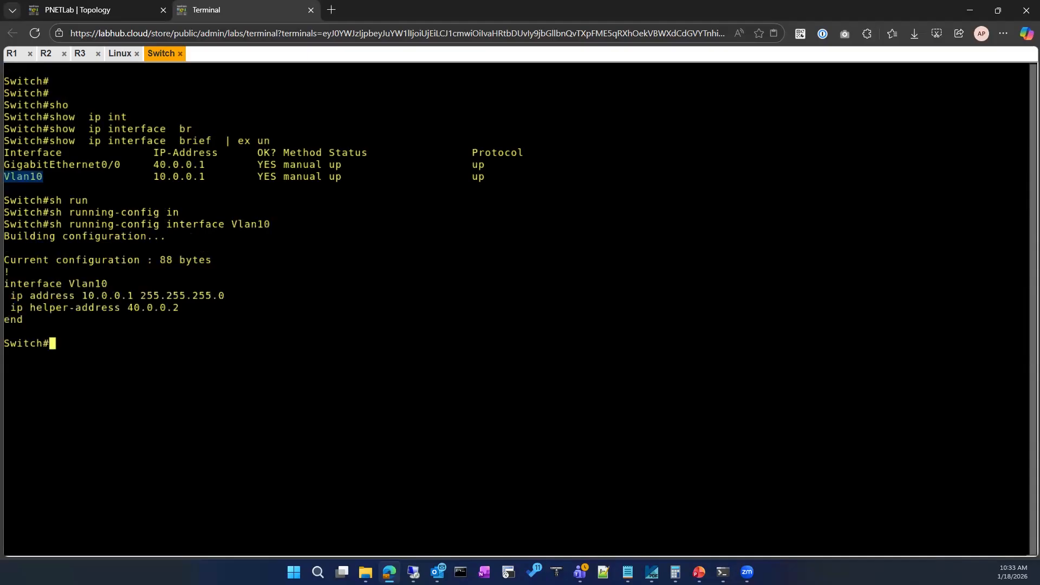
Enter configuration mode for interface vlan 10 on the Switch.
text(conf)
key(Tab)
key(Return)
key(Return)
key(Return)
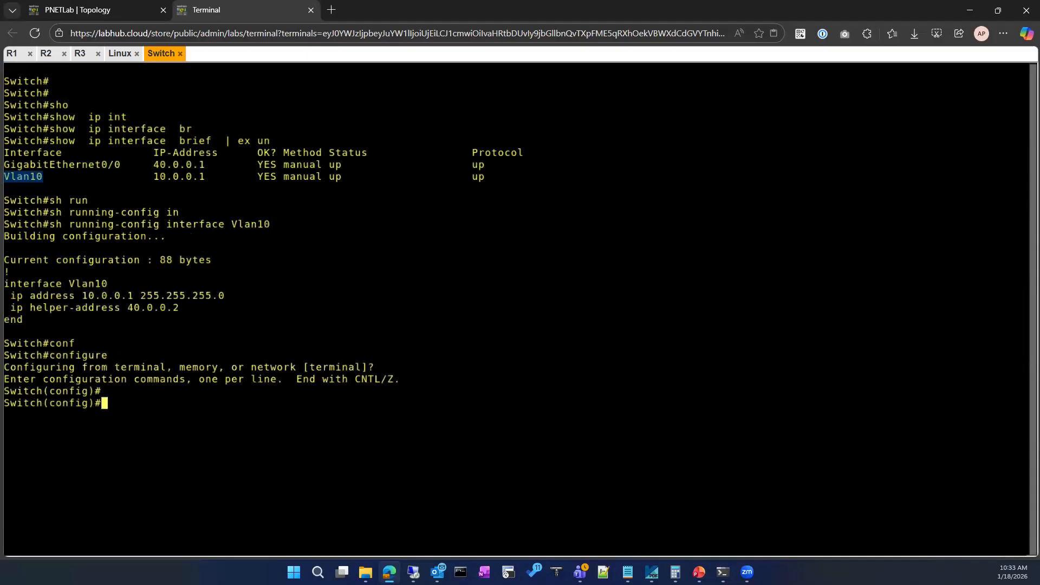
text(int)
key(Tab)
text(vl)
key(Tab)
text(10)
Remove the DHCP relay setting from the Switch's vlan 10 interface with no ip helper-address.
key(Return)
text(no ip hel)
key(Return)
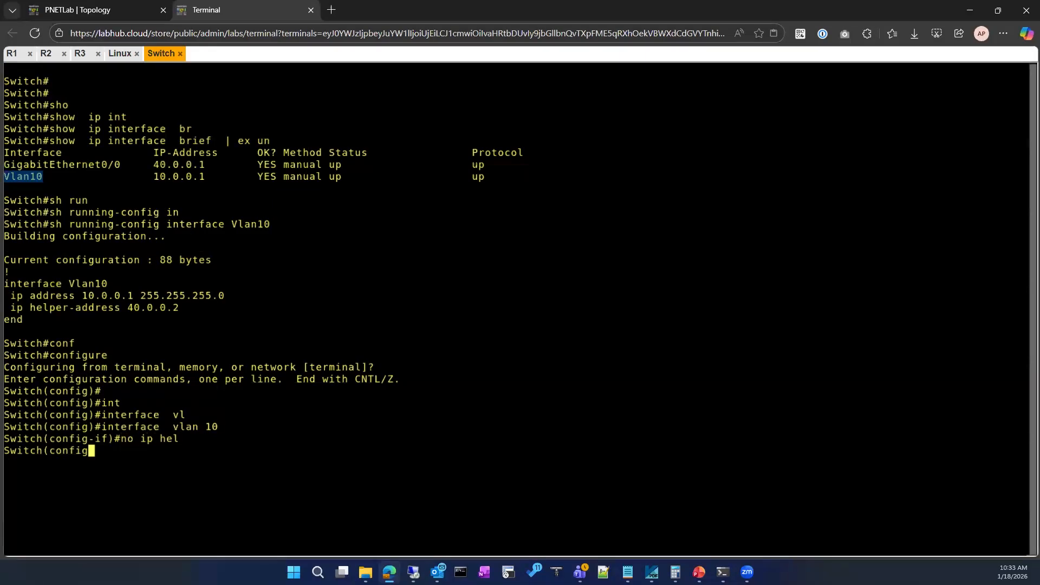
key(BackSpace)
key(BackSpace)
key(BackSpace)
key(BackSpace)
key(BackSpace)
key(BackSpace)
key(BackSpace)
key(BackSpace)
key(BackSpace)
text(no ip he)
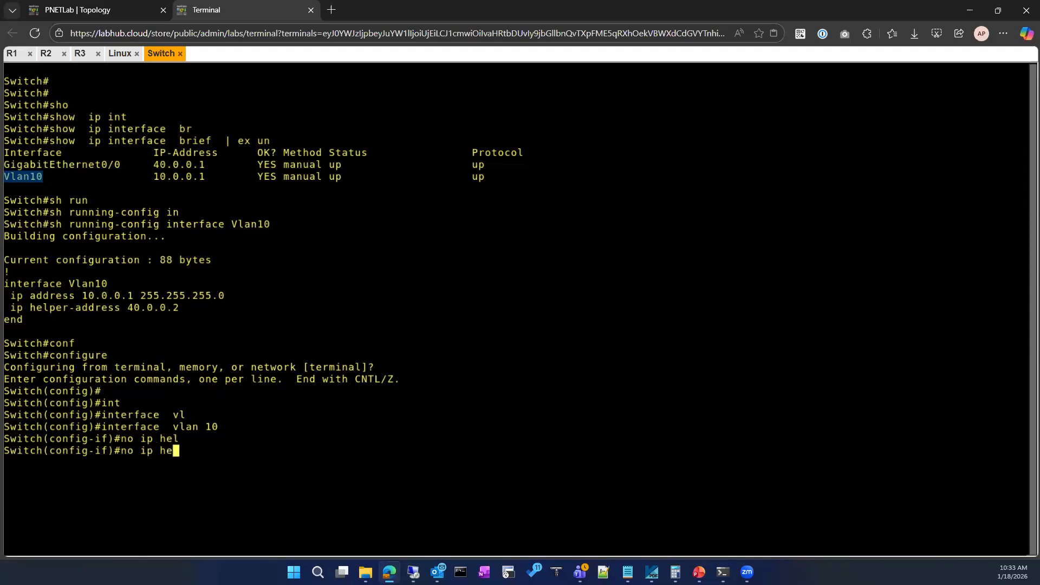
text(l)
key(Tab)
text(p)
key(Tab)
key(Return)
Exit interface and global configuration modes to return to the Switch's privileged prompt.
text(e)
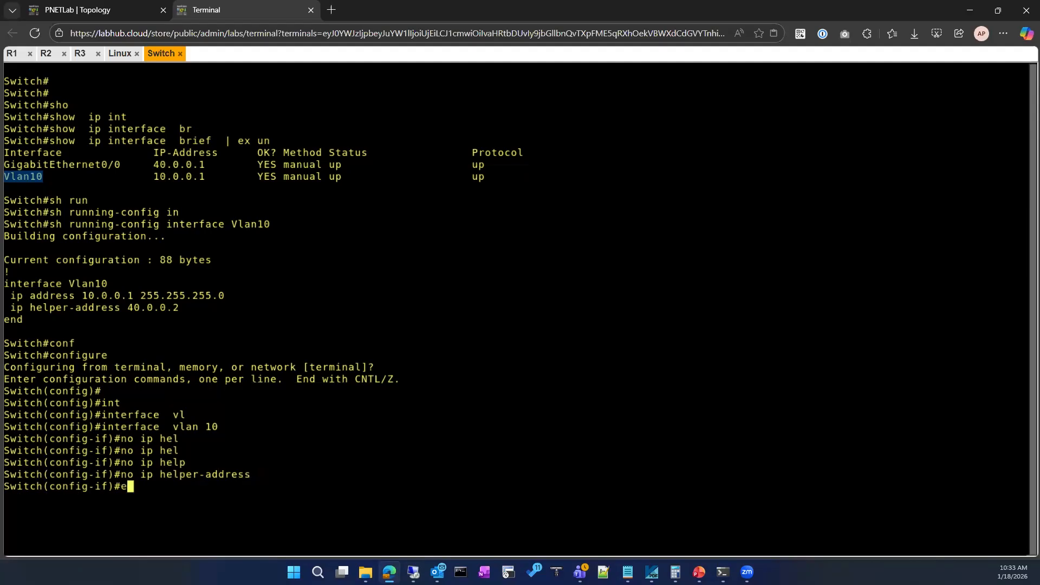
key(BackSpace)
text(exit)
key(Return)
key(Return)
key(Return)
text(exit)
key(Return)
key(Return)
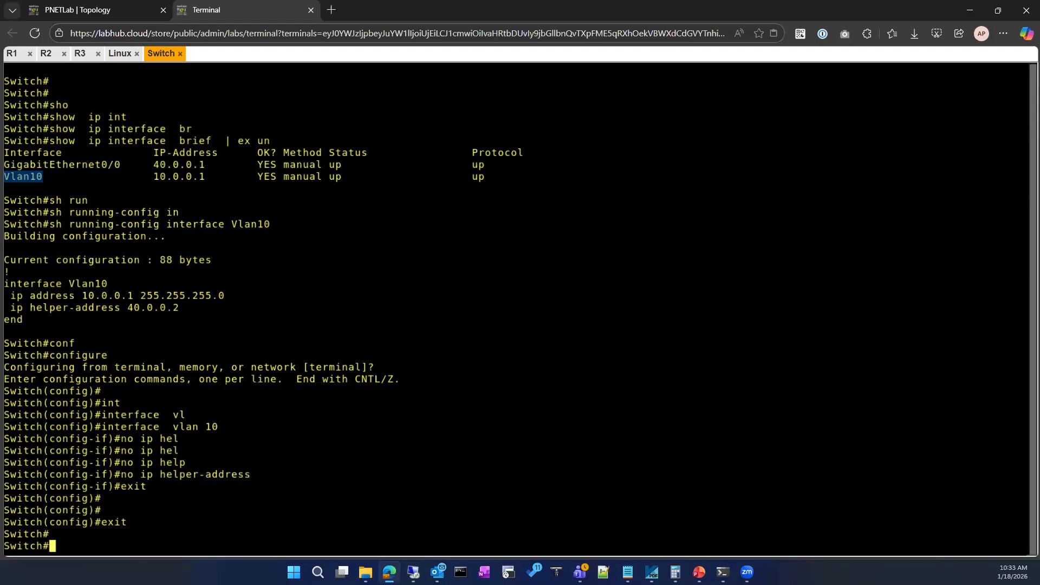
Display the Switch's vlan 10 configuration with show running-config interface vlan 10 to check the relay removal.
text(show  ru)
key(Tab)
text(run)
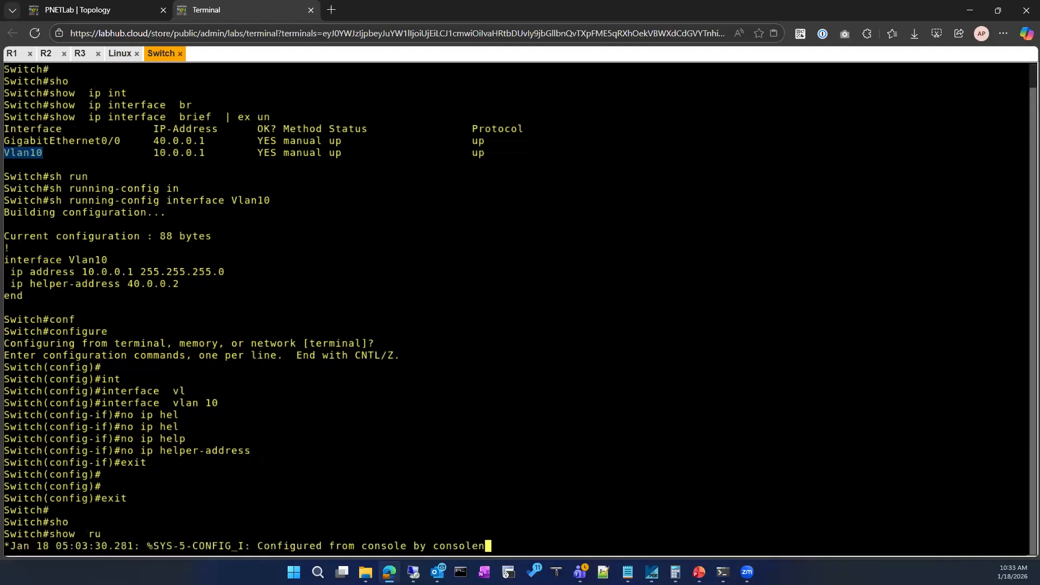
key(Tab)
text(int)
key(Tab)
text(vl)
key(Tab)
text(10)
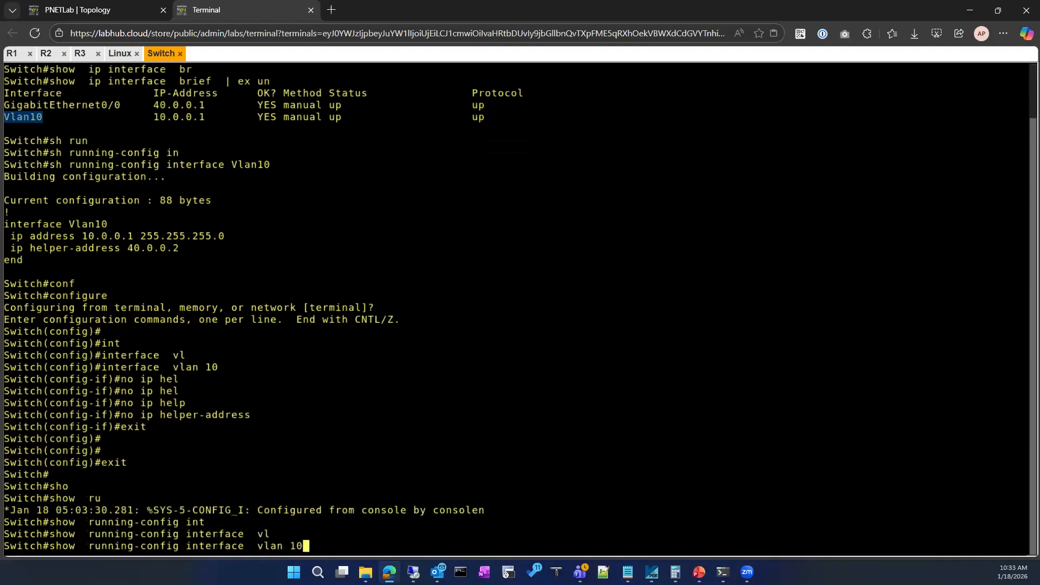
key(Return)
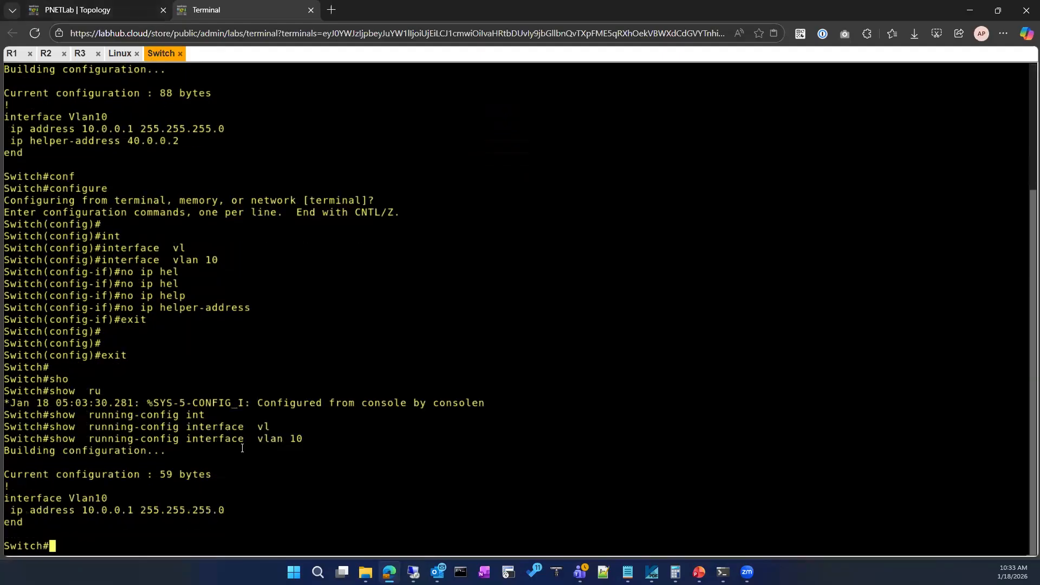
Re-enter the Switch's global configuration mode and begin an interface command without running it.
text(conf)
key(Tab)
key(Return)
key(Return)
text(int)
key(Tab)
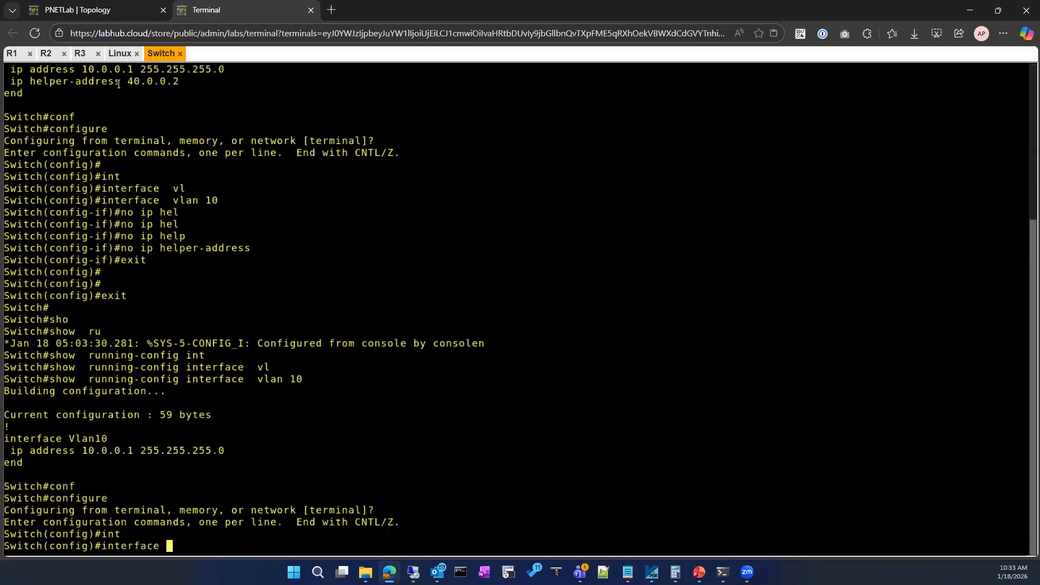
Restart the Linux client's Wireshark capture on eth0, discarding the captured packets without saving.
click(120, 54)
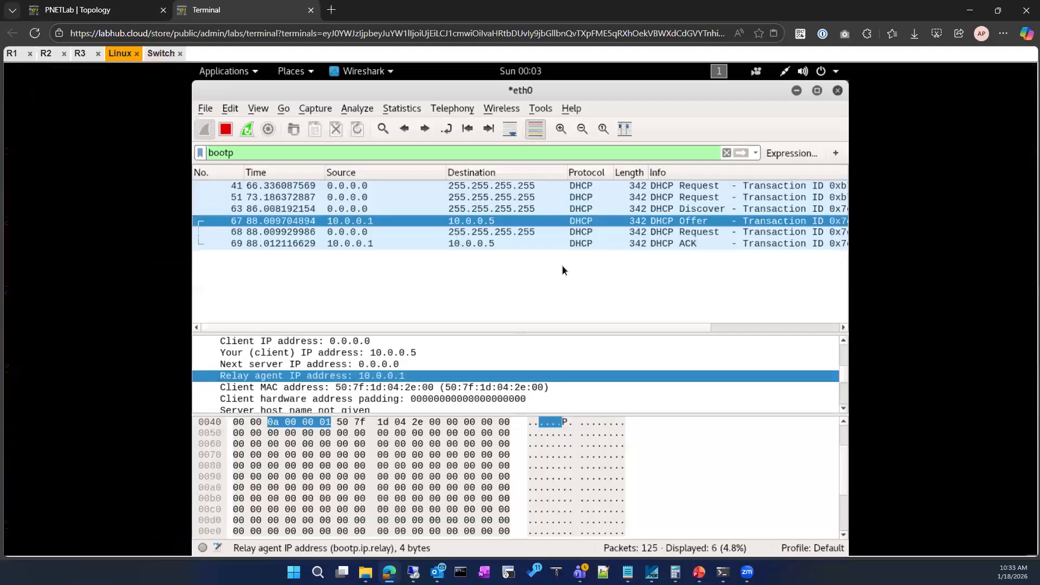
click(246, 133)
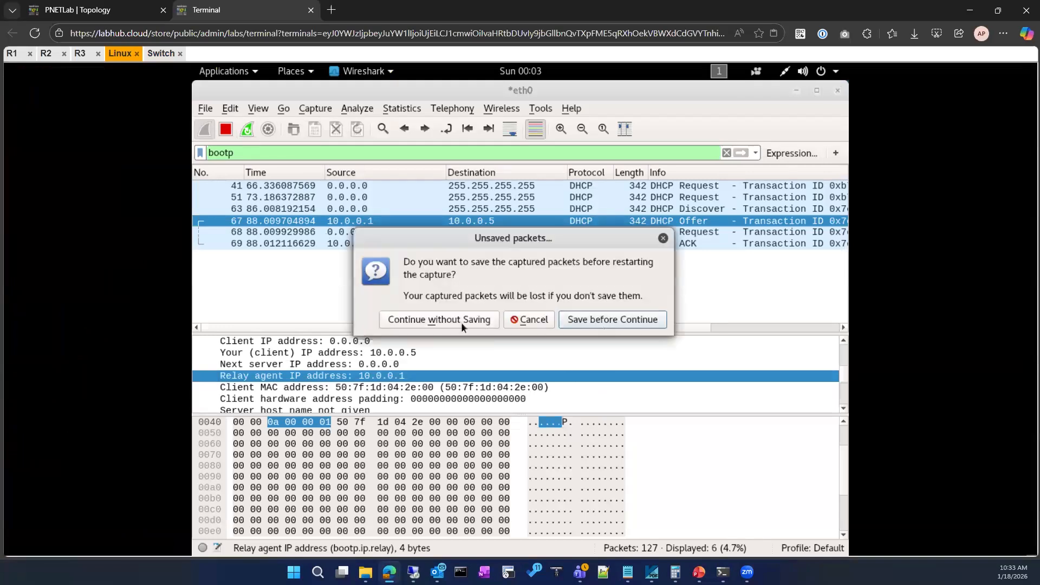
click(474, 321)
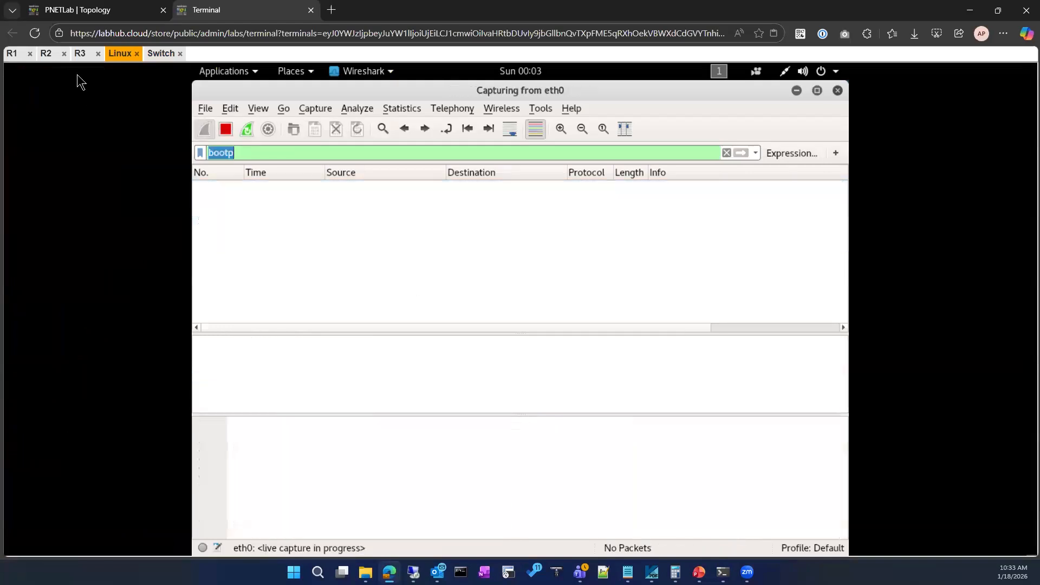
click(86, 10)
click(211, 10)
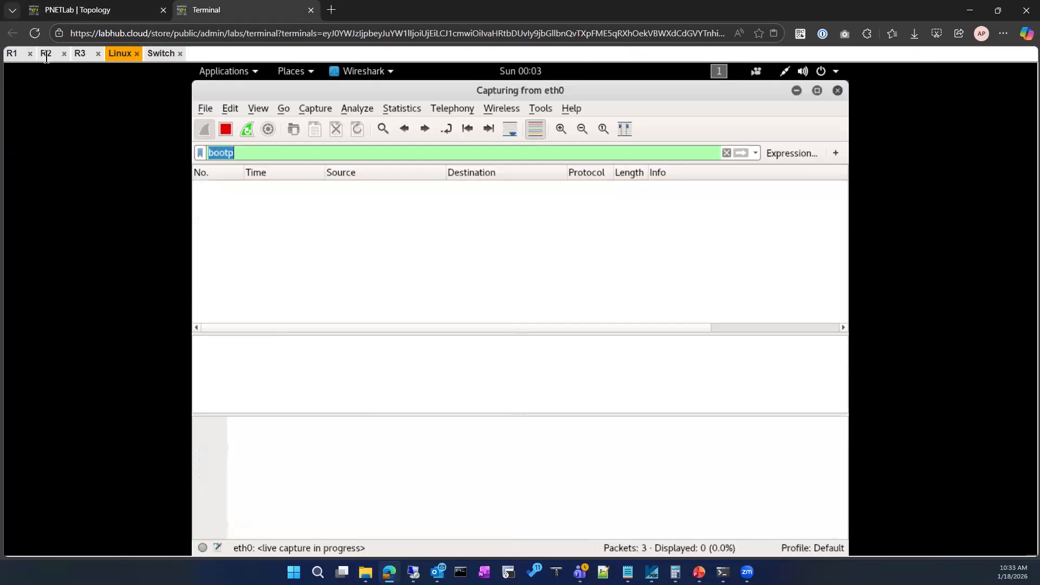
click(114, 7)
click(223, 8)
Switch to R1's console and list its DHCP leases with sh ip dhcp binding.
click(12, 54)
key(Up)
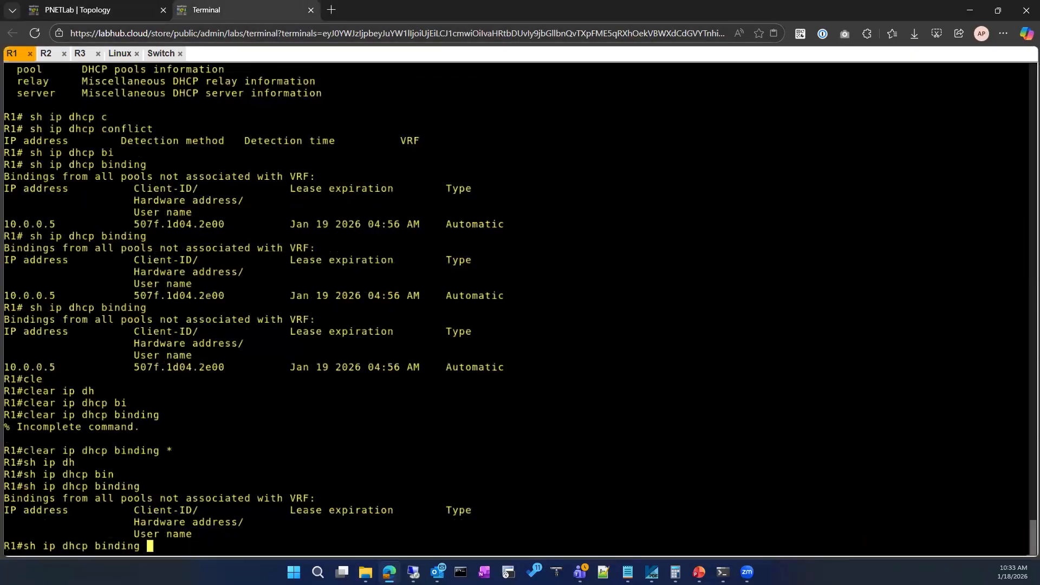
key(Return)
text(con)
key(Tab)
key(BackSpace)
key(BackSpace)
key(BackSpace)
text(no ip dh)
key(Tab)
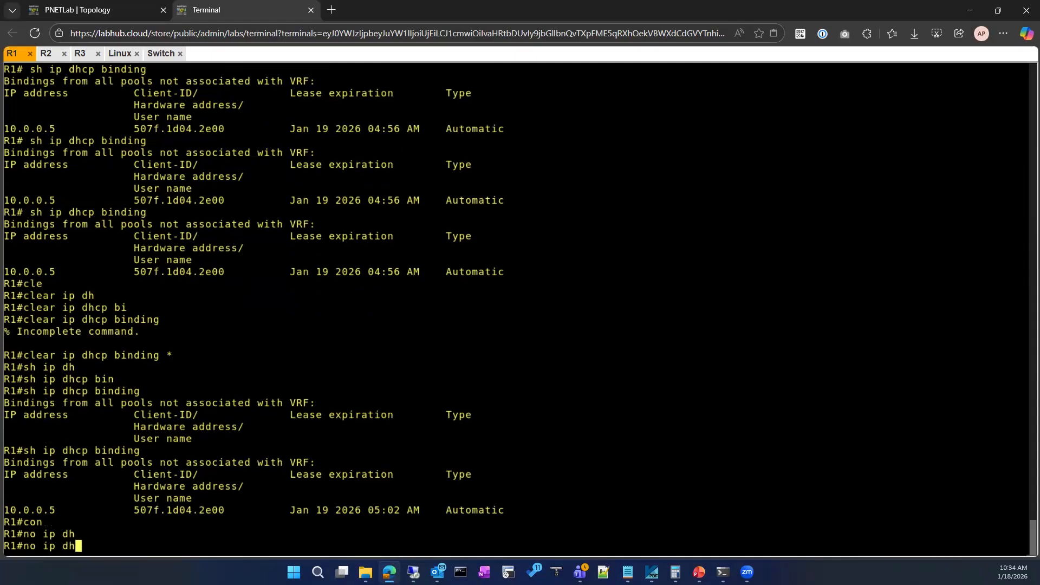
text(c)
key(Tab)
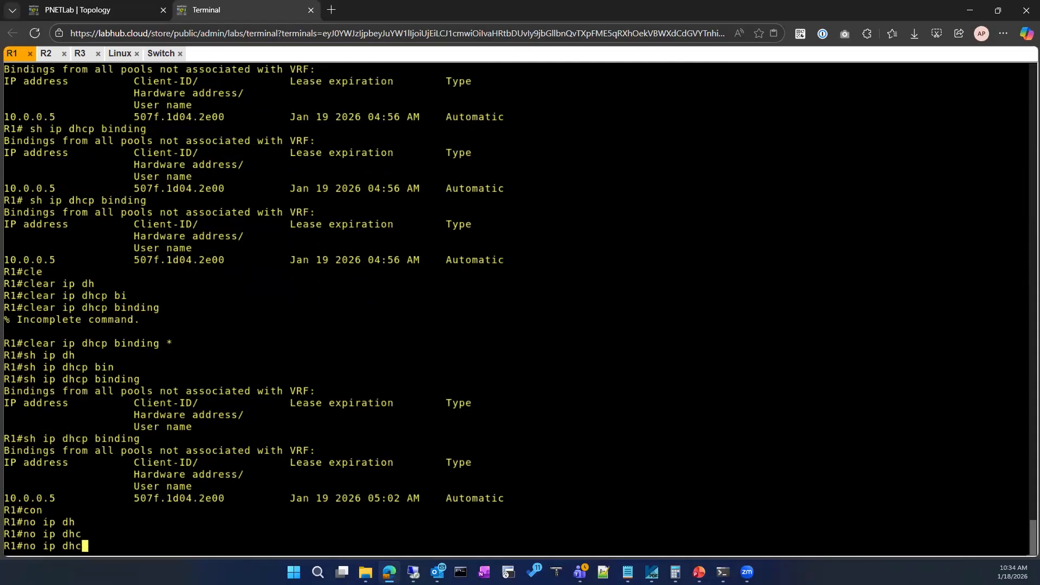
text(p)
key(Tab)
key(BackSpace)
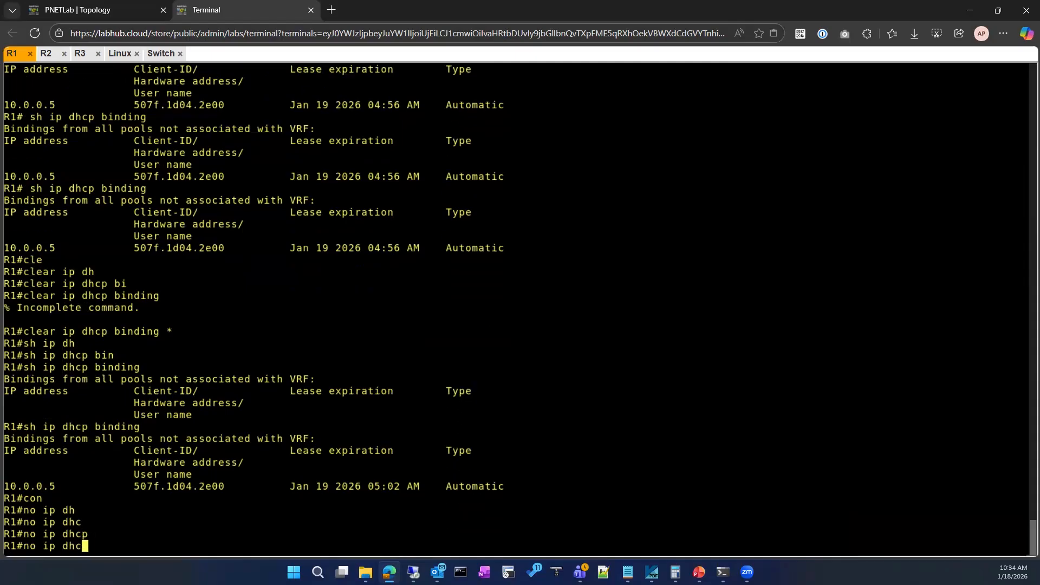
key(Tab)
key(BackSpace)
key(BackSpace)
key(BackSpace)
key(BackSpace)
key(BackSpace)
key(BackSpace)
key(BackSpace)
key(BackSpace)
key(BackSpace)
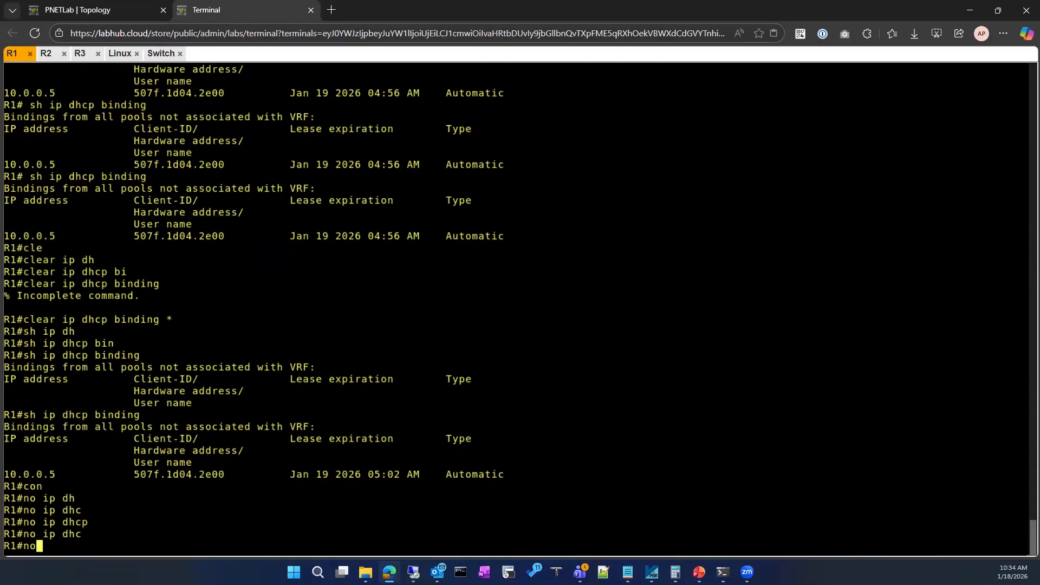
Clear all DHCP leases on R1 with clear ip dhcp binding *.
text(cle)
key(Tab)
text(ip dh)
key(Tab)
text(bi)
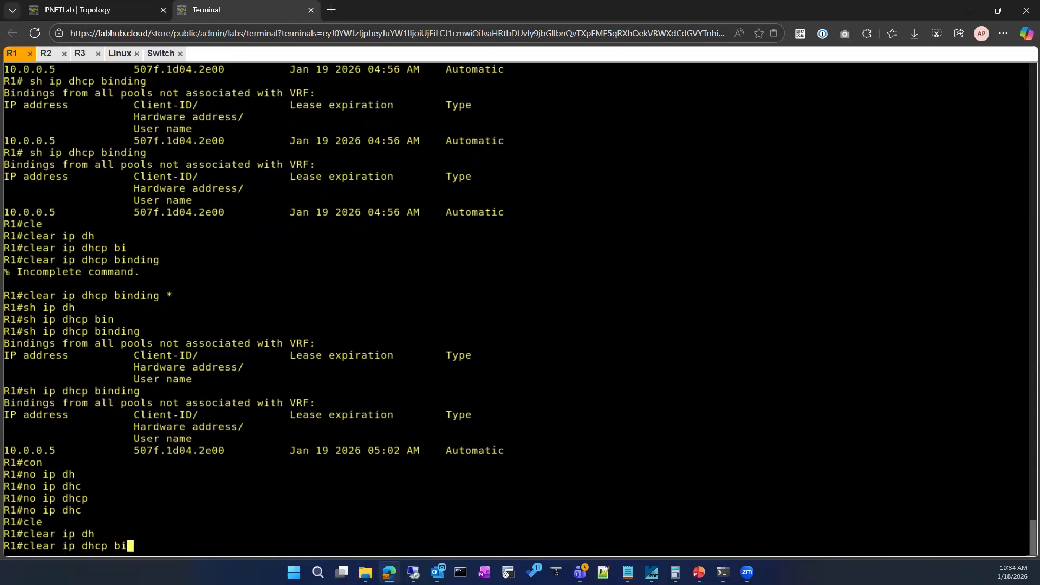
key(Tab)
key(Return)
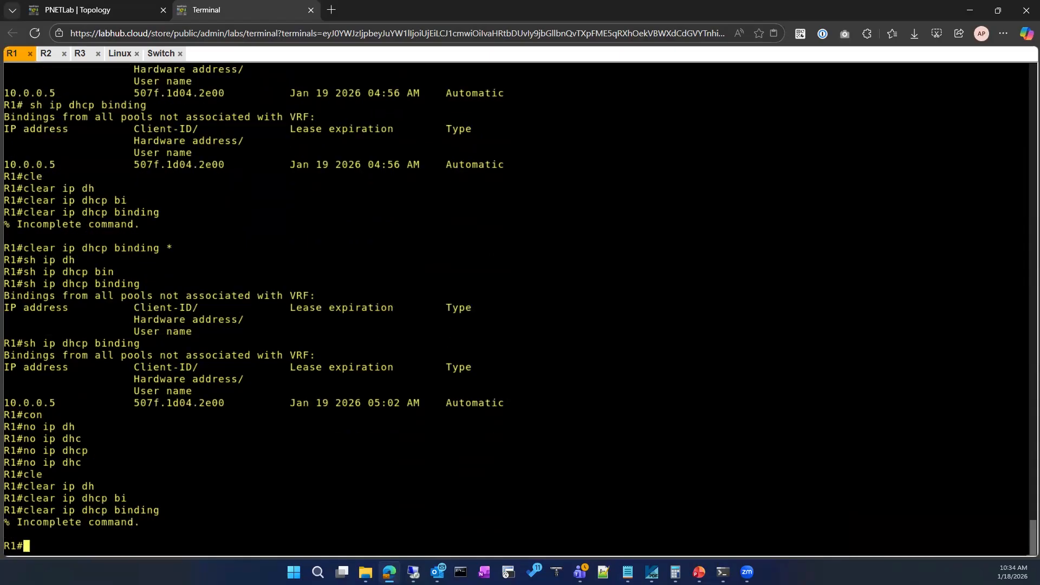
key(Up)
text(*)
key(Return)
Run sh ip dhcp binding on R1 to check the lease table after clearing it.
key(Up)
key(Up)
key(Up)
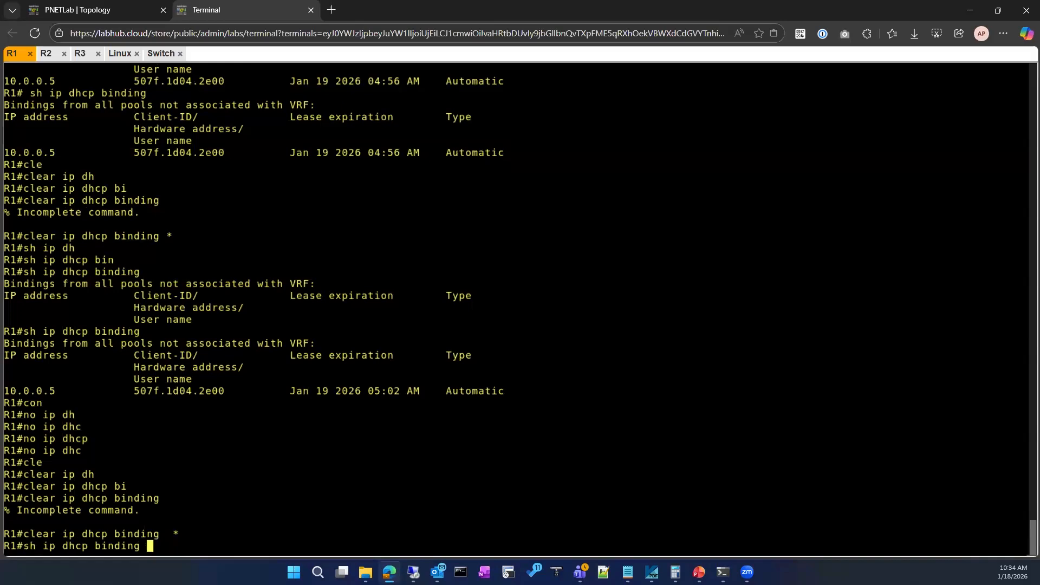
key(Return)
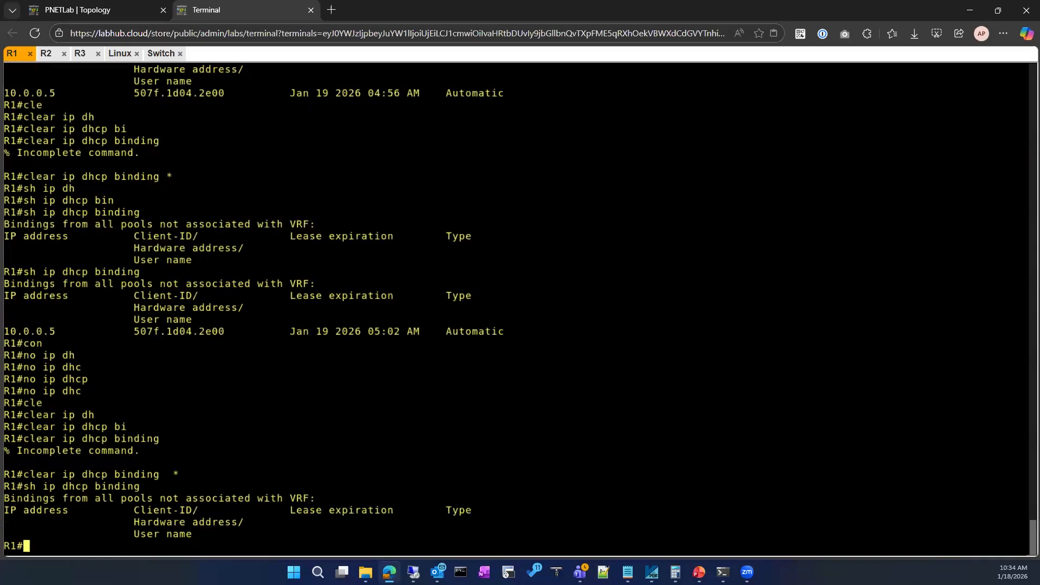
Return to the Linux client's desktop and open its wired network settings.
click(162, 53)
click(123, 54)
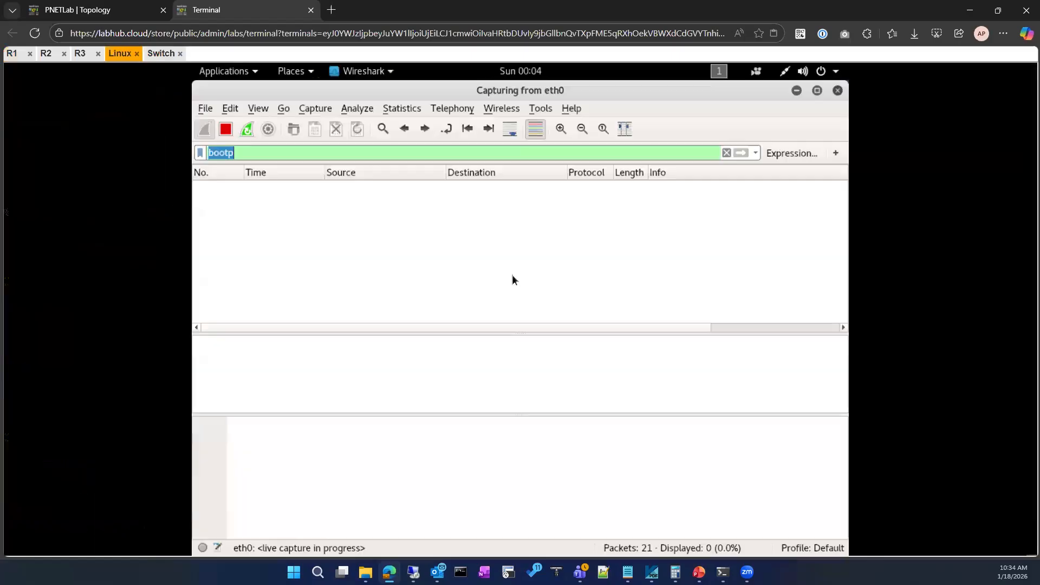
click(683, 158)
click(785, 73)
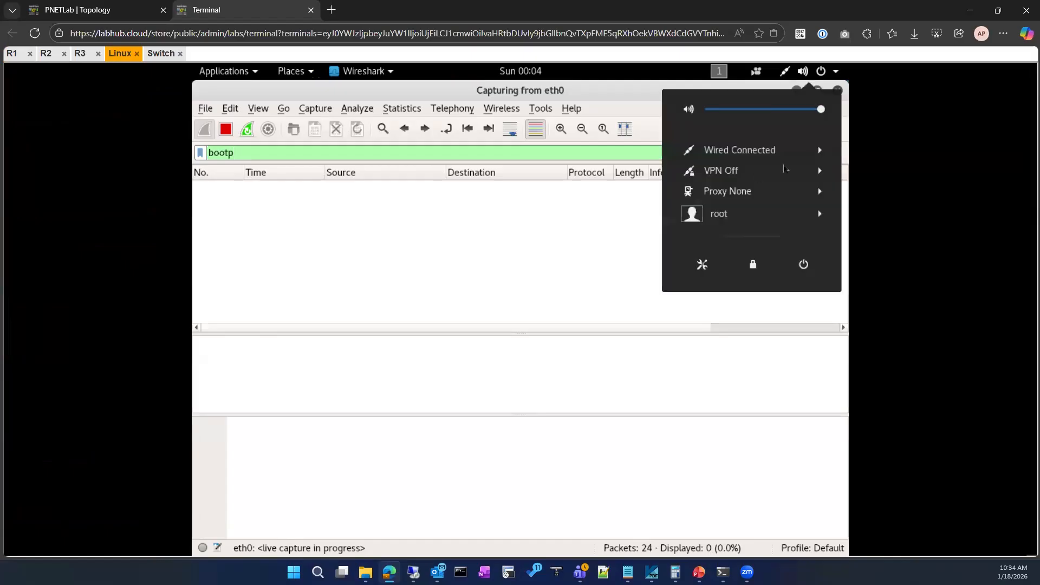
click(810, 149)
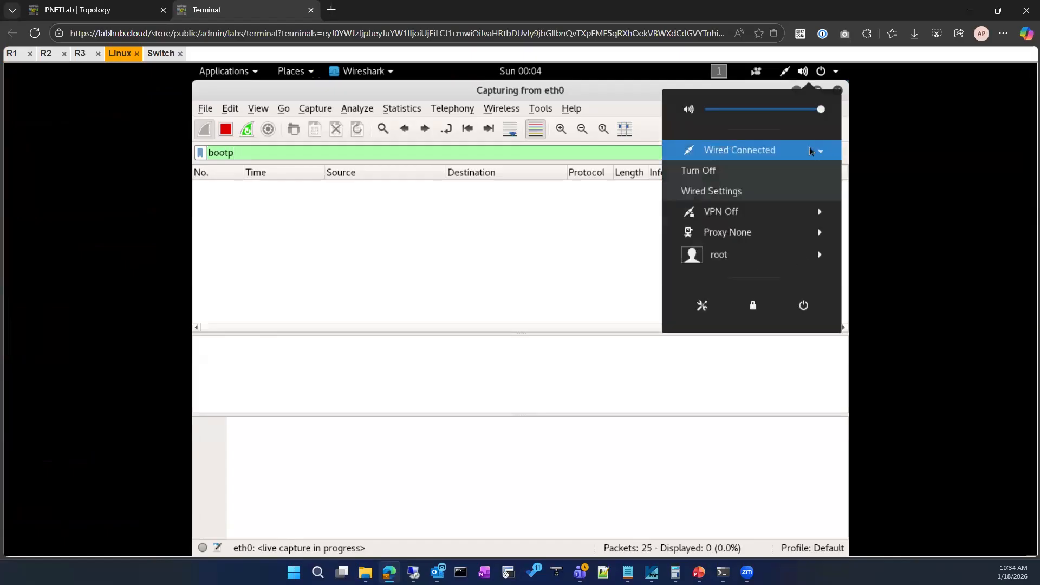
click(735, 196)
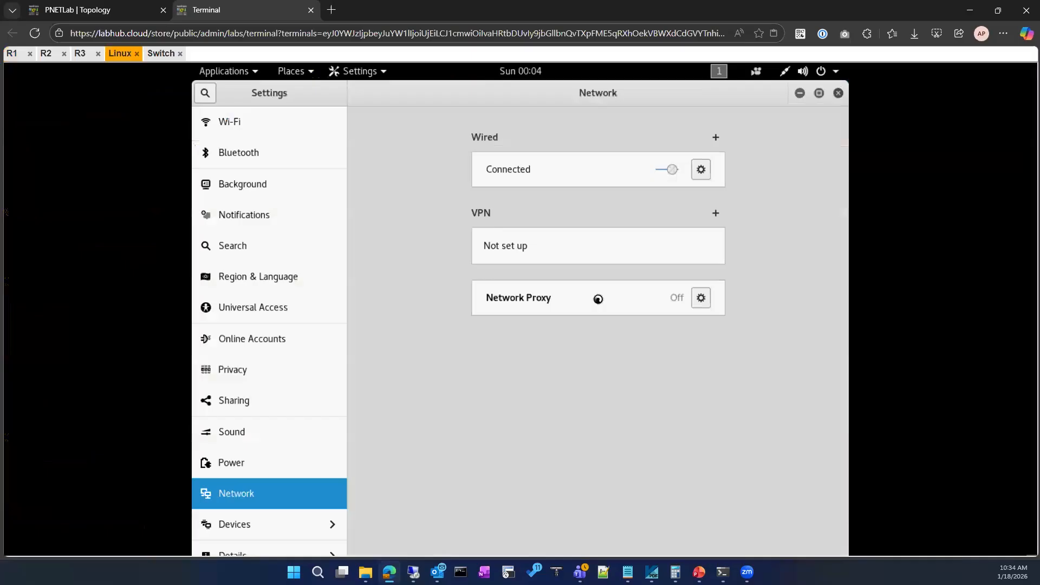
Try to switch the Linux client's wired connection to the Manual IPv4 method.
click(703, 172)
click(401, 186)
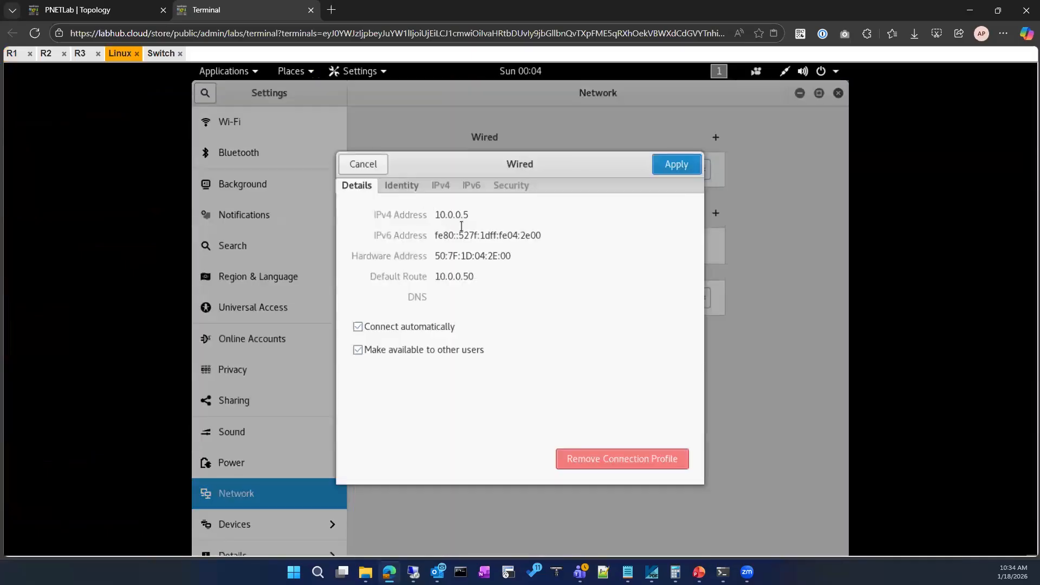
click(441, 186)
click(464, 235)
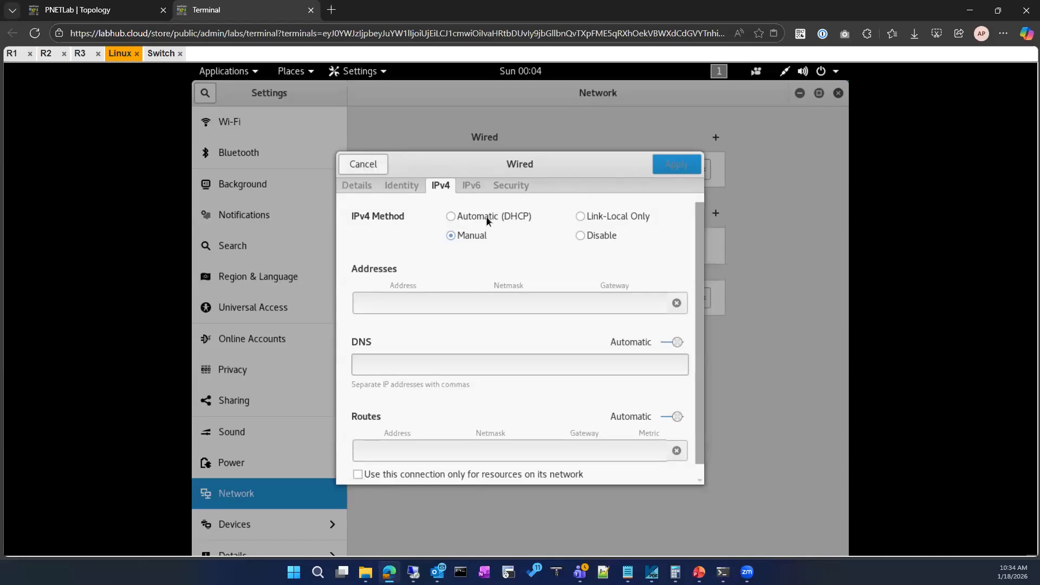
Turn the Linux client's wired connection off, discard the pending IPv4 change, and turn the connection back on.
click(785, 75)
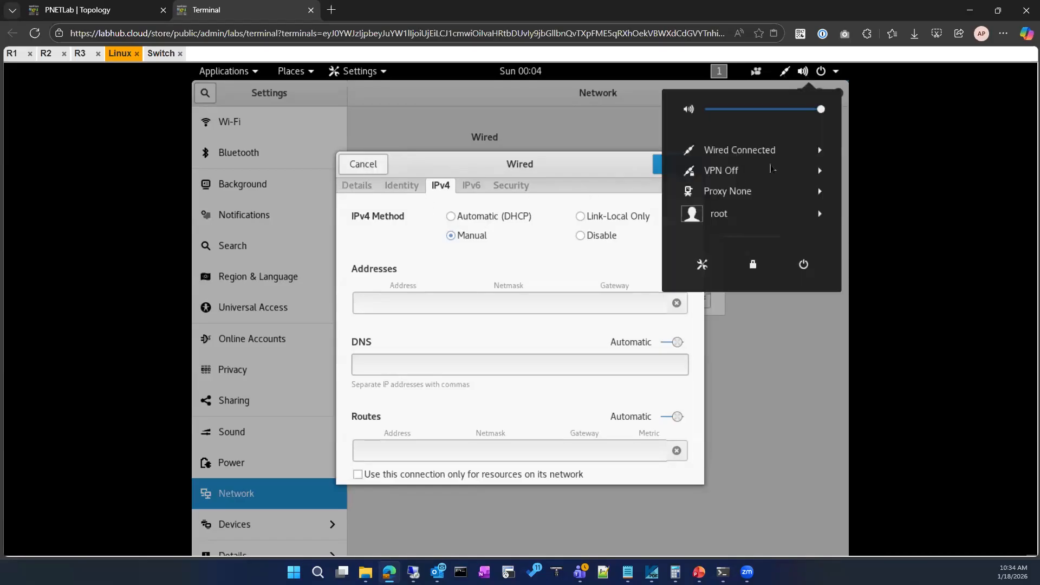
click(819, 150)
click(696, 171)
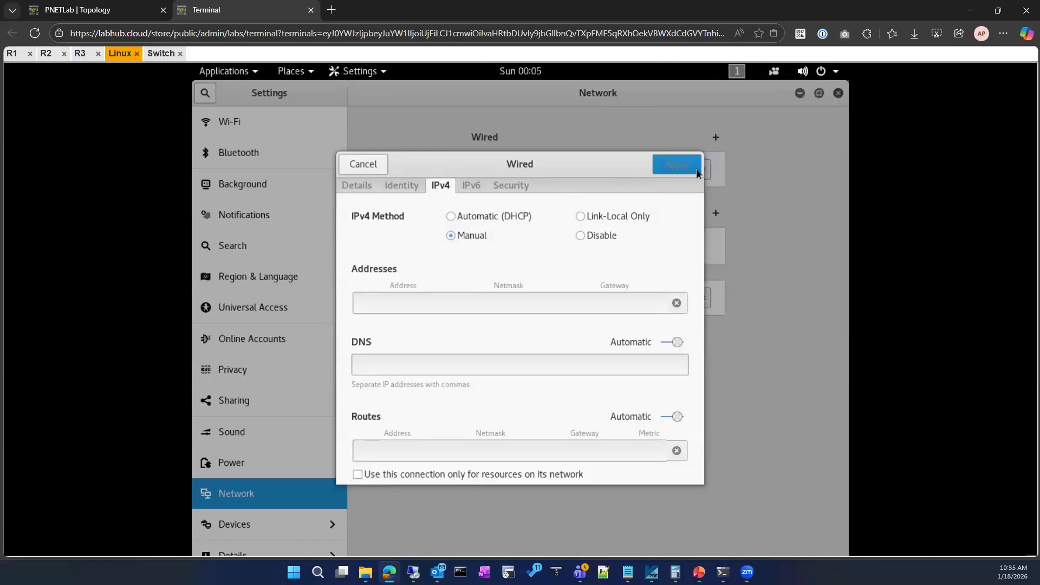
click(364, 164)
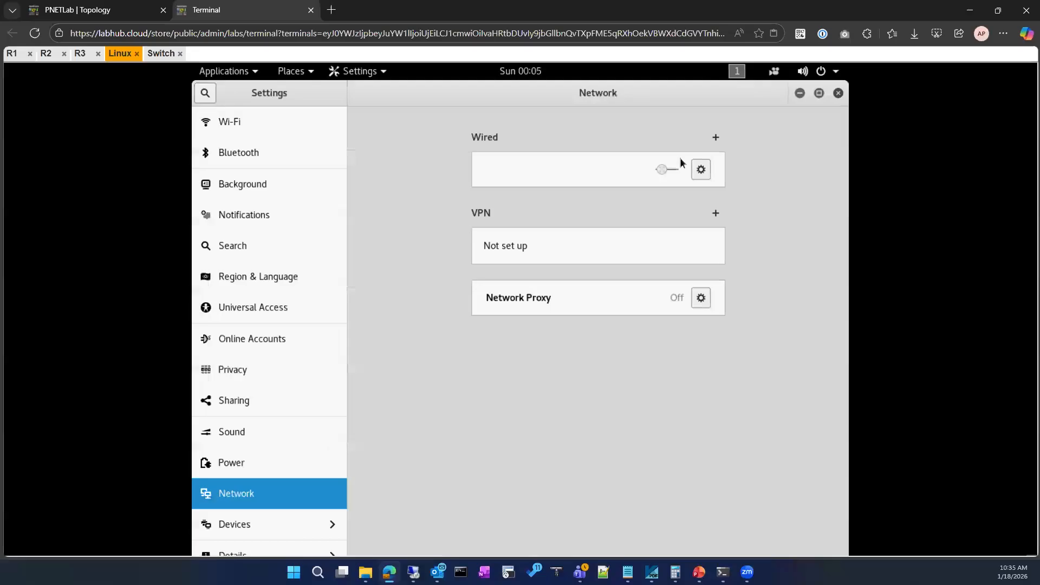
click(668, 171)
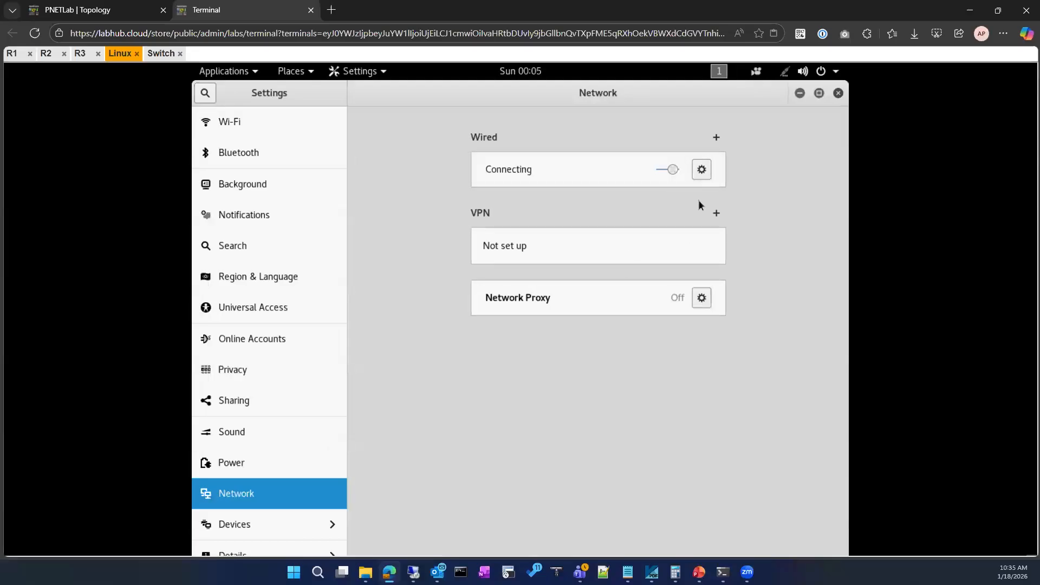
Check the wired connection's Details and Identity settings and apply the profile as it is.
click(703, 171)
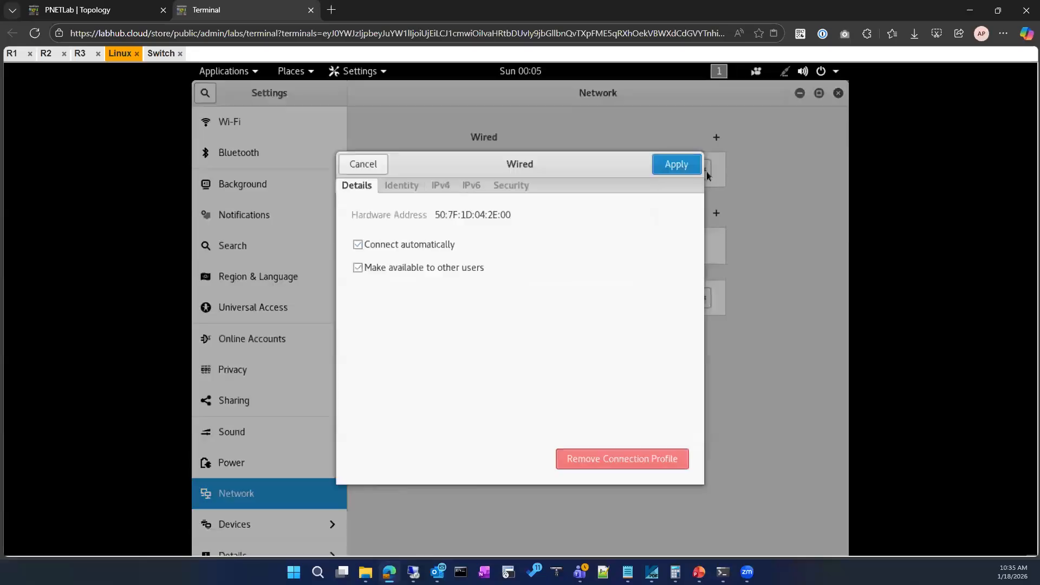
click(401, 185)
click(677, 164)
click(802, 94)
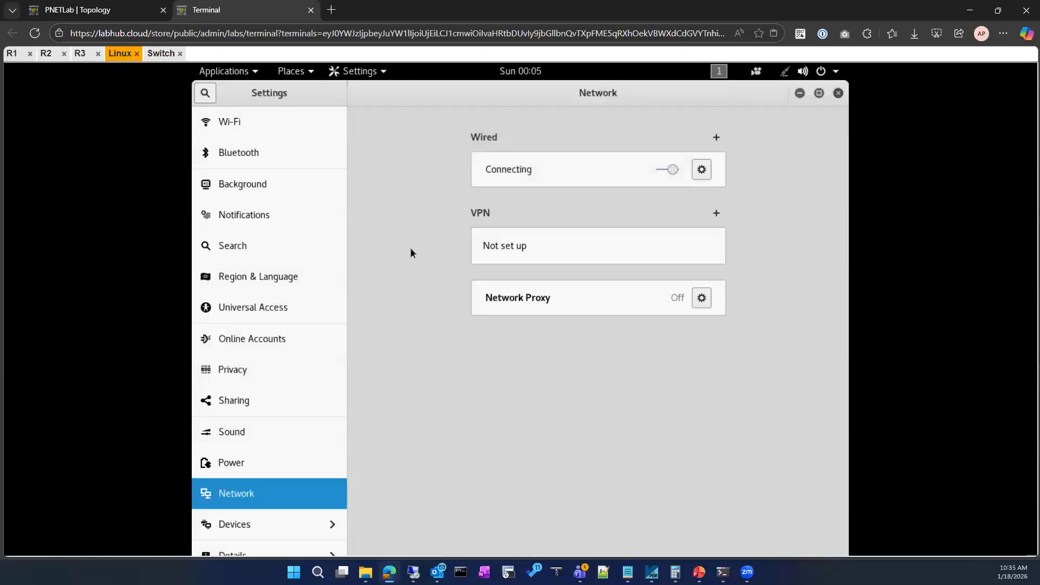
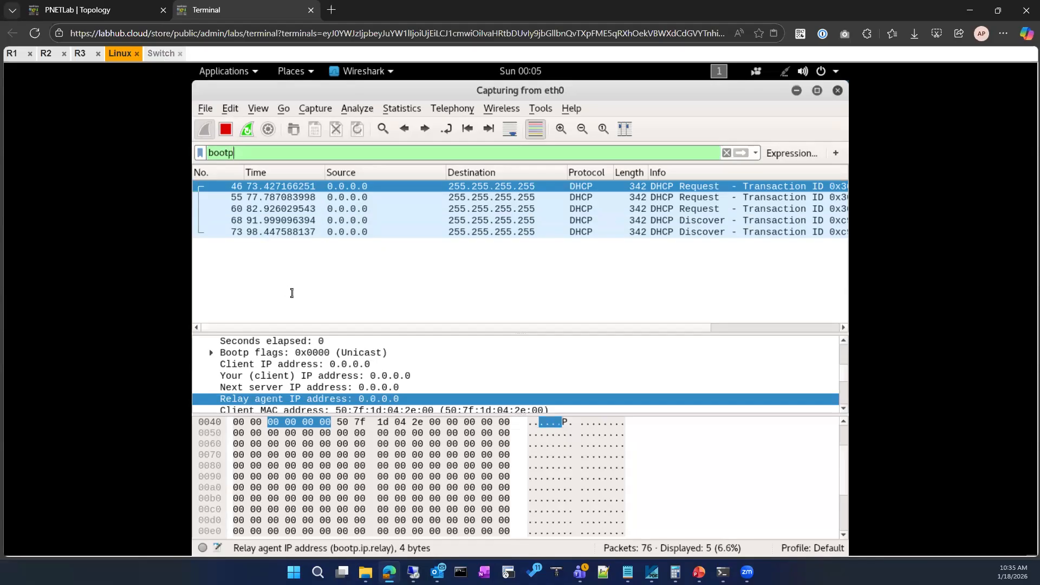
Return to the Switch's console, discard the unfinished interface command, and leave global configuration mode.
key(BackSpace)
key(BackSpace)
key(BackSpace)
key(BackSpace)
key(BackSpace)
key(BackSpace)
key(BackSpace)
key(BackSpace)
key(BackSpace)
key(BackSpace)
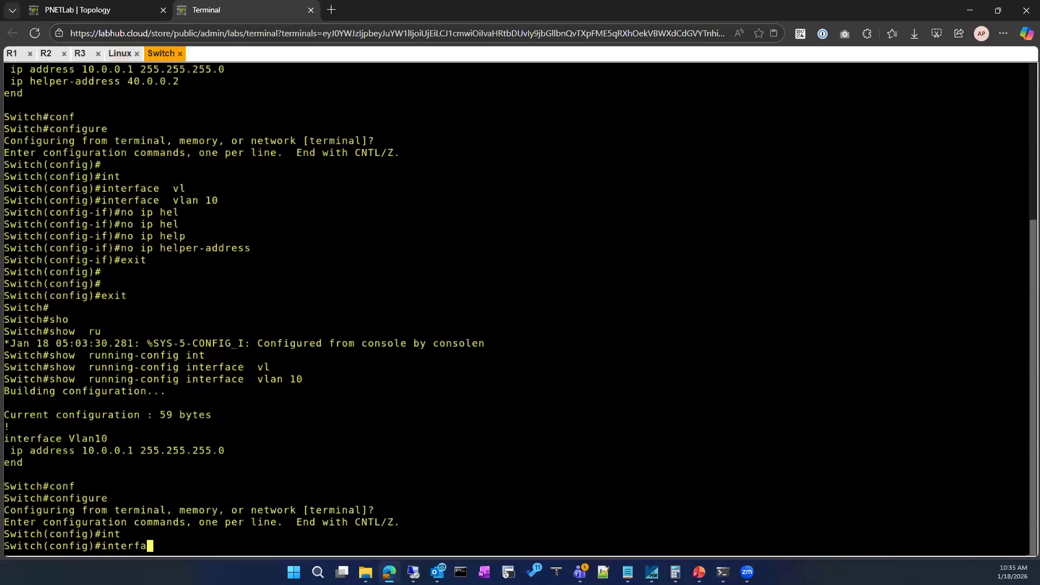
text(exit)
key(Return)
Display the running configuration of the Switch's interface vlan 10.
text(sh)
key(Tab)
text(run)
key(Tab)
text(in)
key(Tab)
text(vkl)
key(BackSpace)
key(BackSpace)
key(Tab)
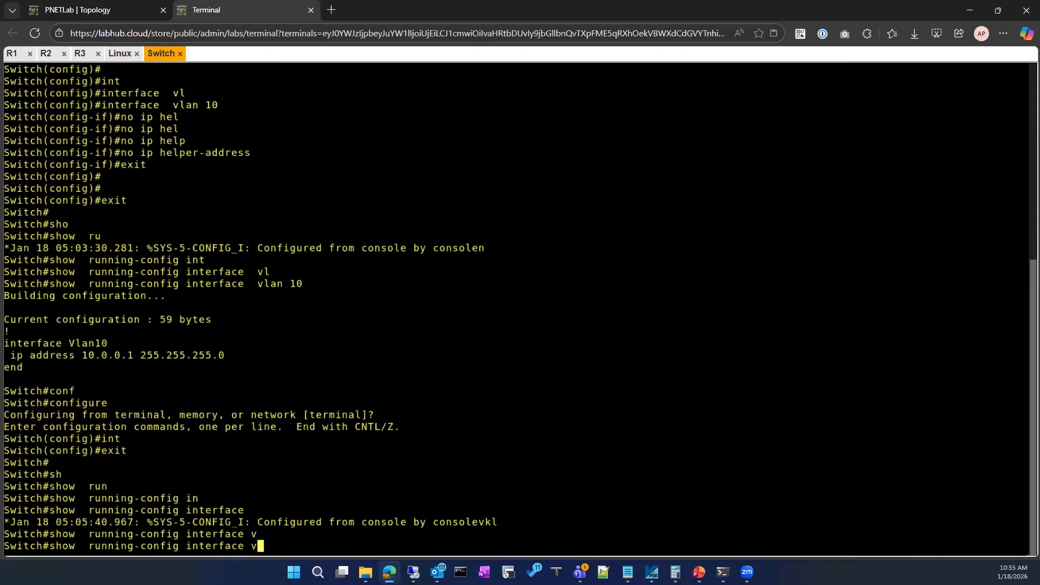
text(l)
Enter interface configuration mode for vlan 10 on the Switch.
key(Tab)
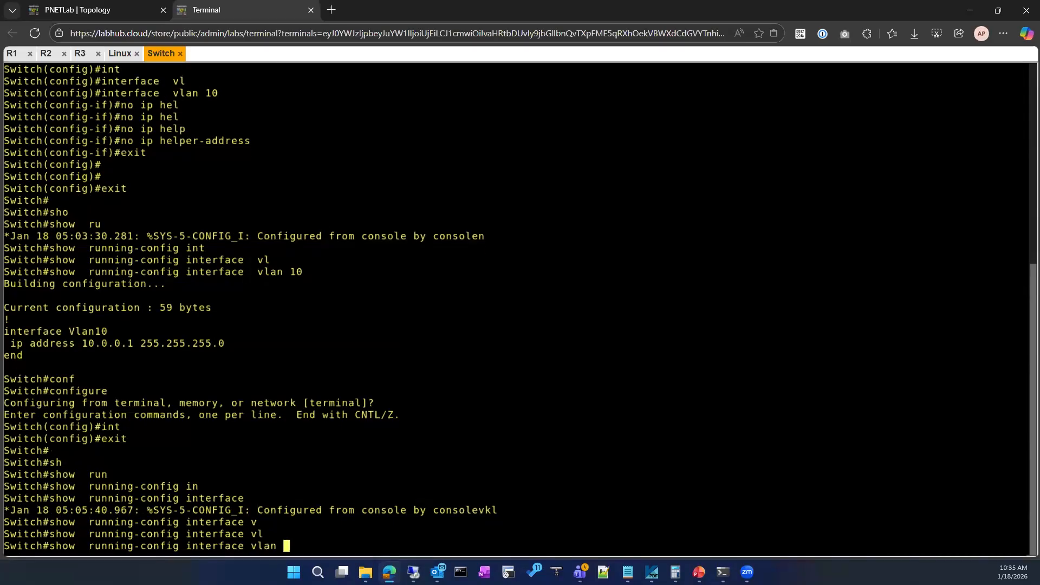
text(10)
key(Return)
text(conf)
key(Tab)
key(Return)
key(Return)
text(interface)
key(Tab)
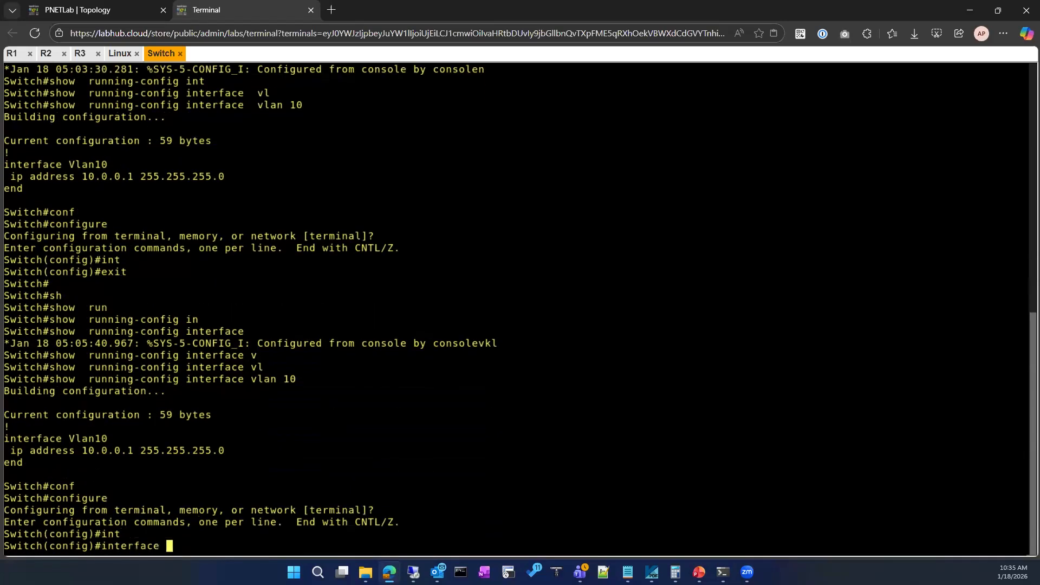
text(vl)
Set the IP helper address of vlan 10 to 40.0.0.2 and leave configuration mode.
key(Tab)
text(10)
key(Return)
text(ip hel)
key(Tab)
text(p)
key(Tab)
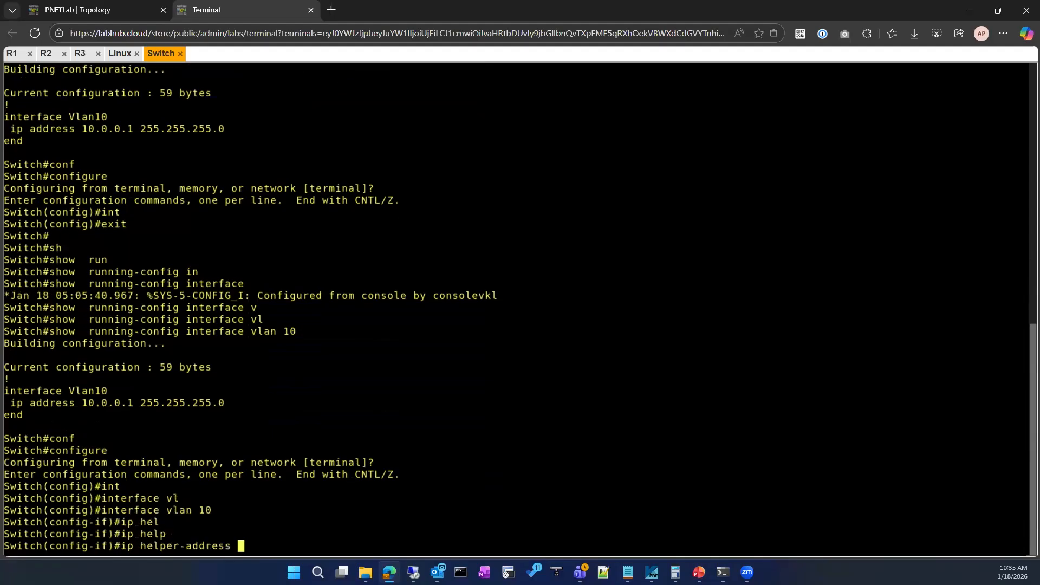
text(.0.0.2)
key(Return)
text(exit)
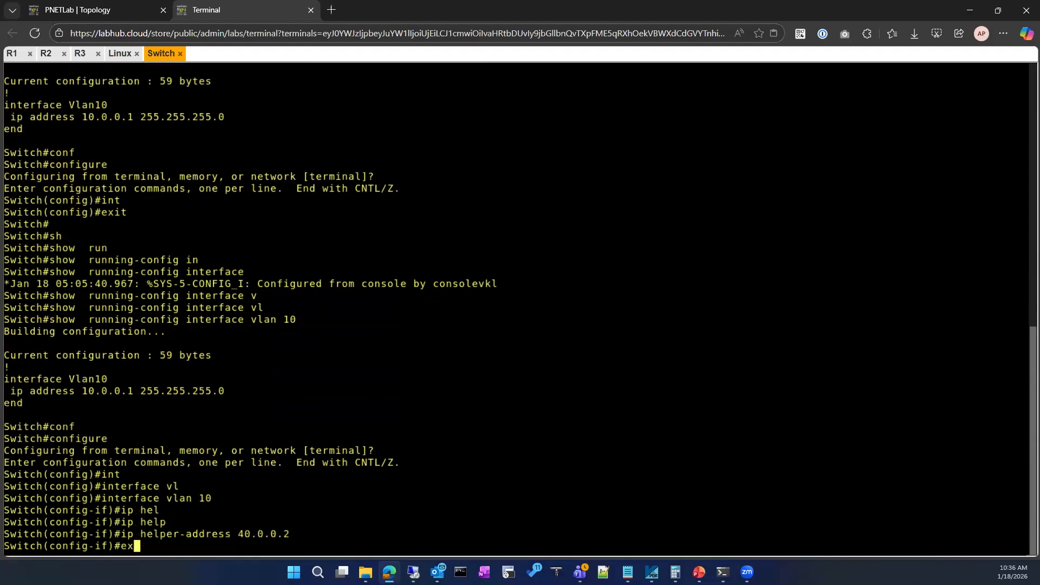
key(Return)
key(Return)
text(exit)
key(Return)
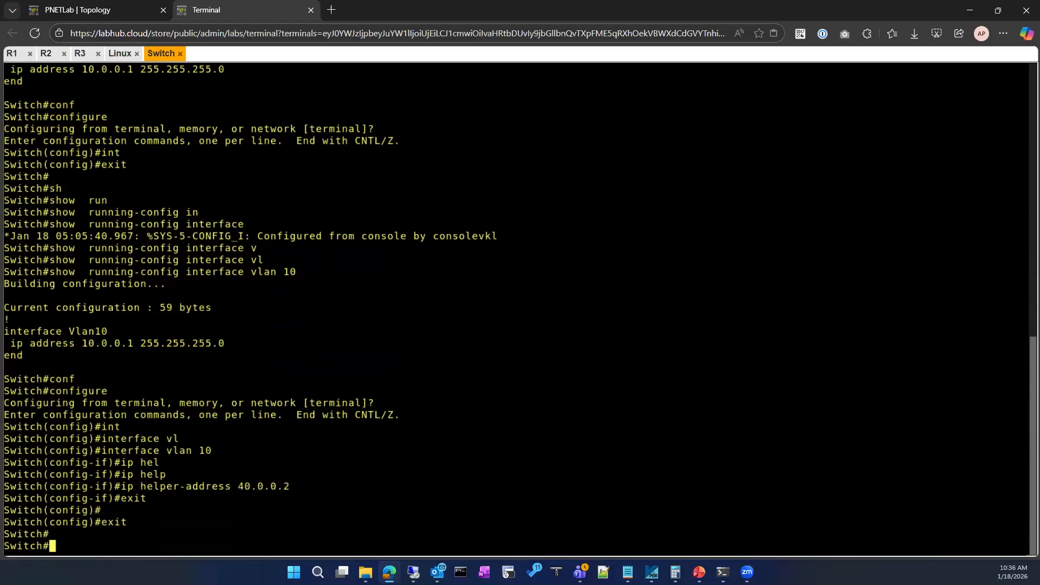
Return to the Linux client's capture and examine the newest DHCP Offer packet's address fields and option list.
click(120, 53)
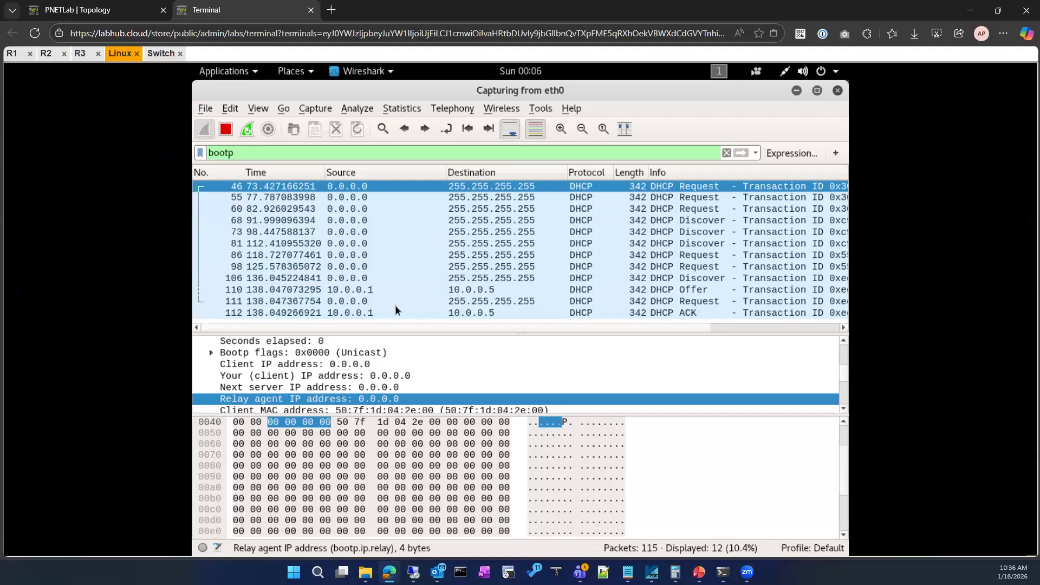
click(351, 279)
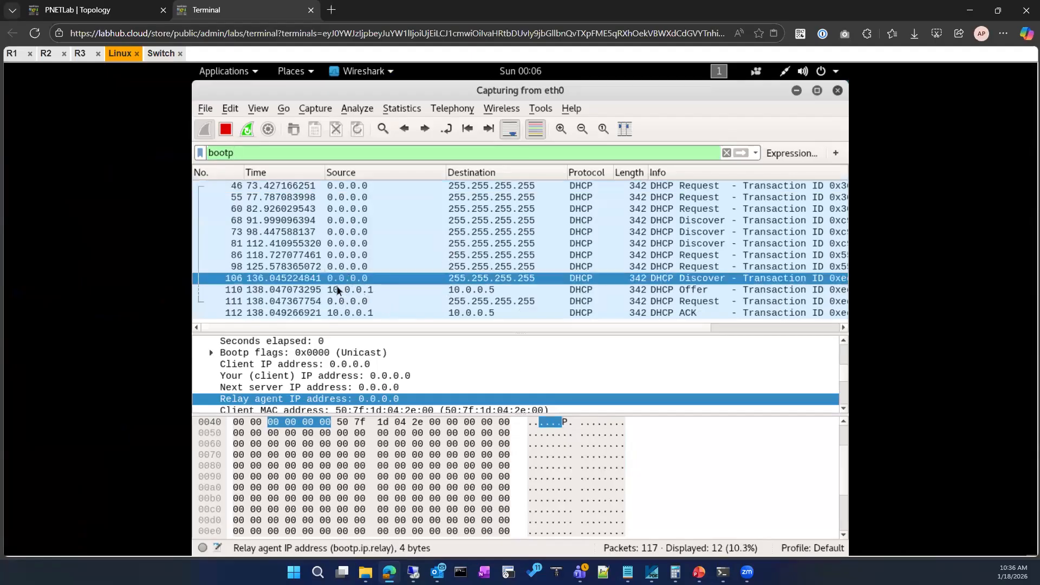
key(Down)
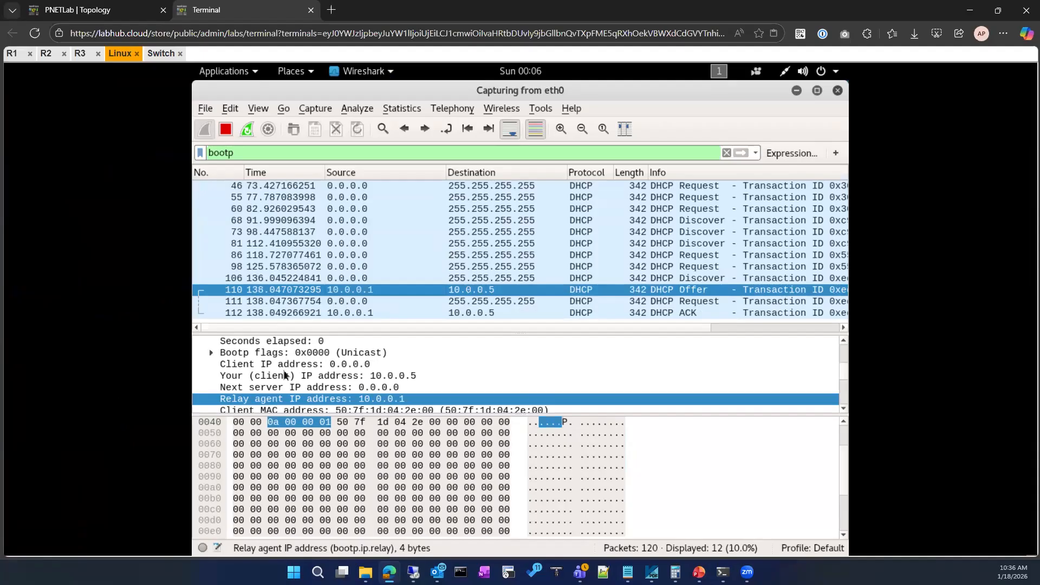
scroll(342, 352, down, 2)
scroll(327, 393, up, 2)
scroll(297, 367, down, 4)
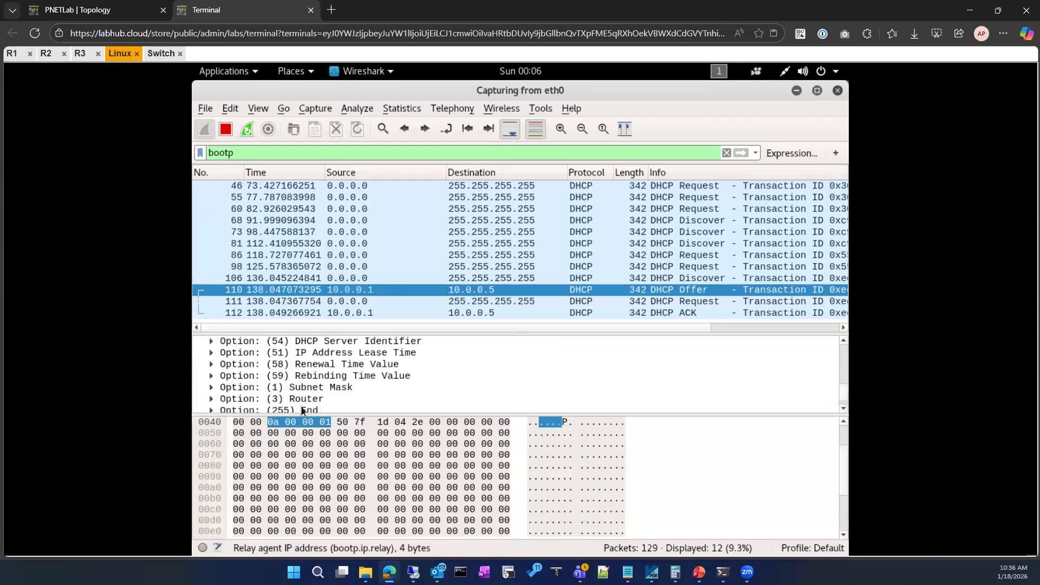
scroll(310, 403, down, 1)
scroll(310, 402, up, 3)
scroll(310, 402, up, 1)
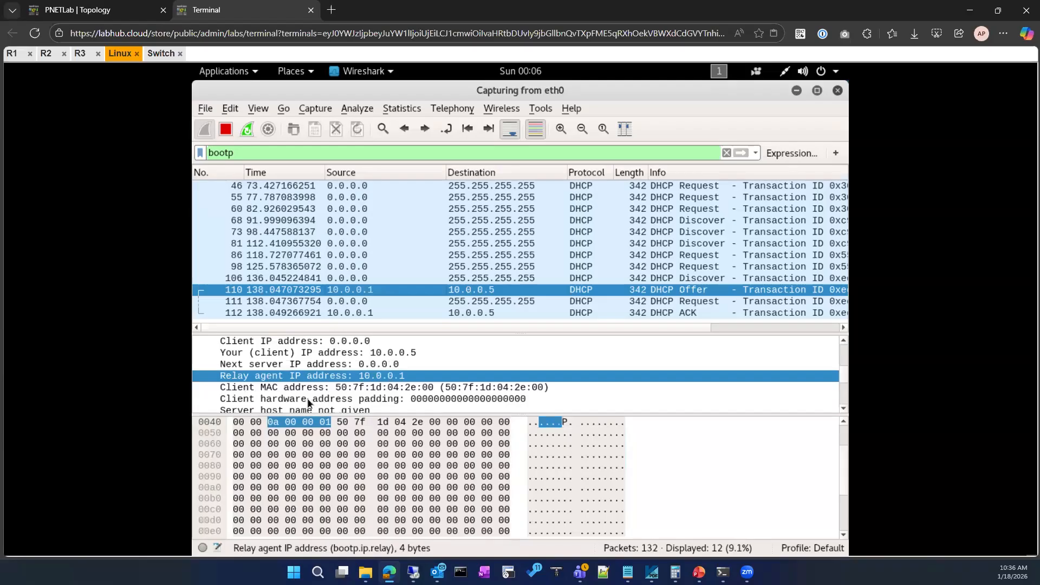
scroll(310, 403, down, 2)
scroll(310, 403, down, 2)
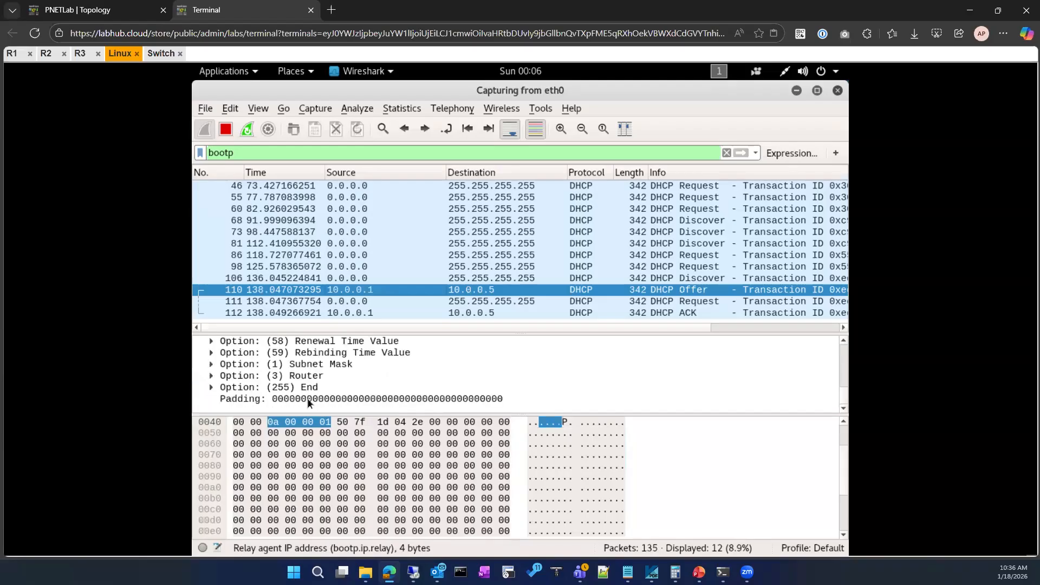
Expand the Router, Subnet Mask and DHCP Message Type options of the DHCP Offer to inspect them.
click(211, 376)
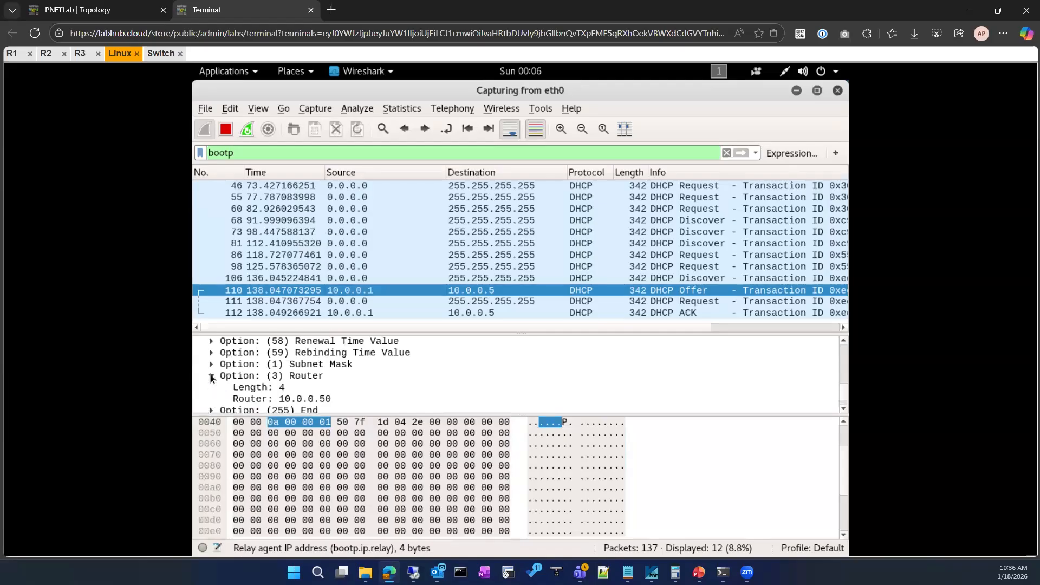
click(213, 365)
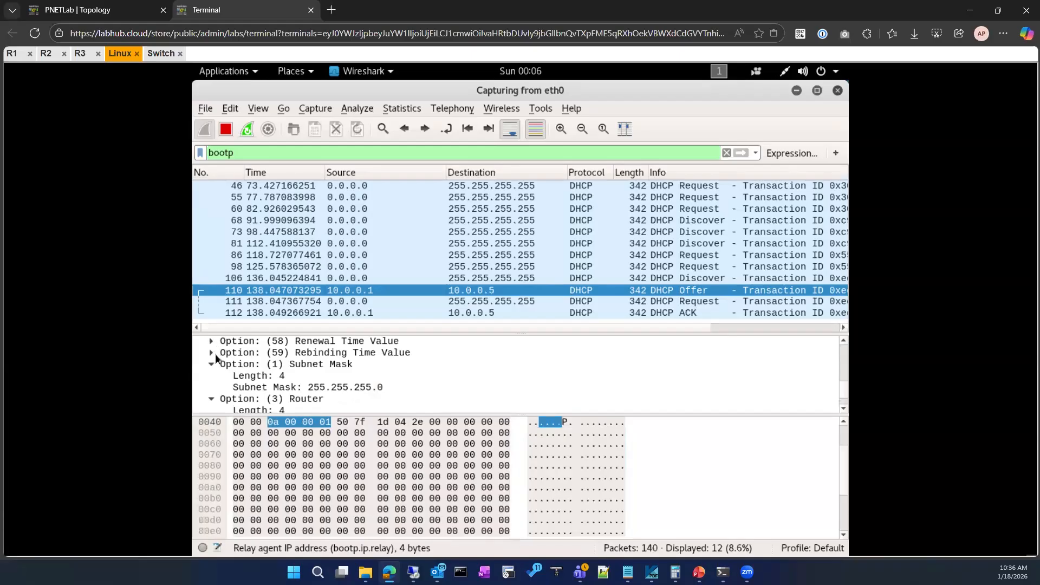
scroll(214, 352, up, 3)
scroll(216, 357, down, 1)
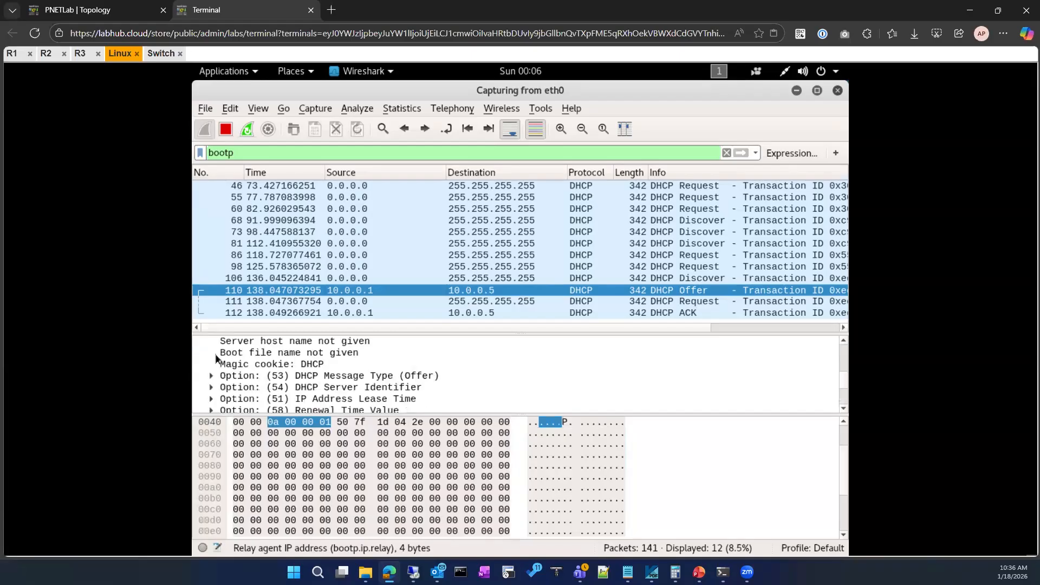
scroll(216, 358, down, 1)
click(213, 341)
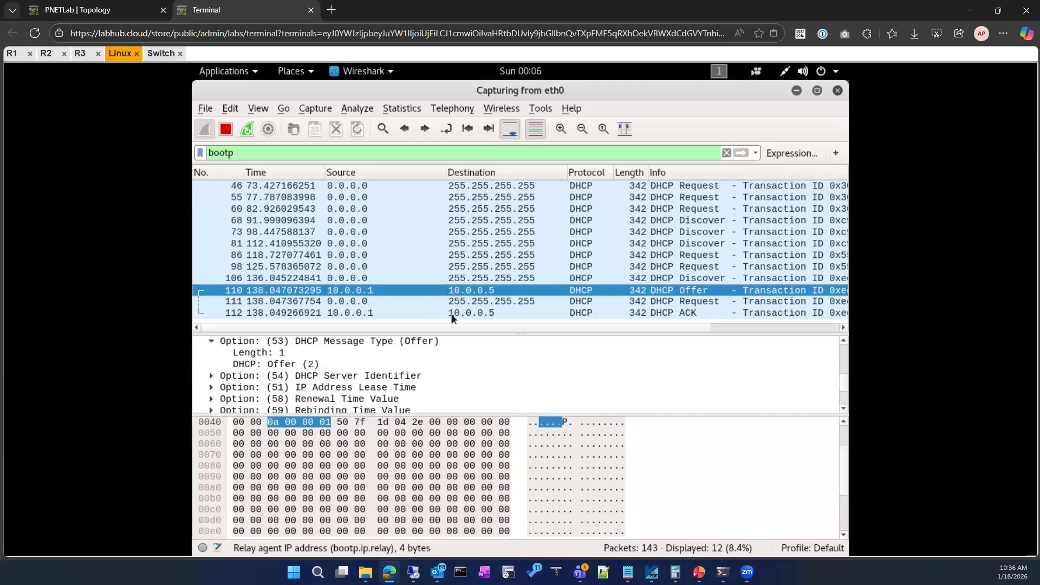
Select the DHCP Request that follows the Offer and inspect its DHCP Server Identifier and address fields.
click(490, 302)
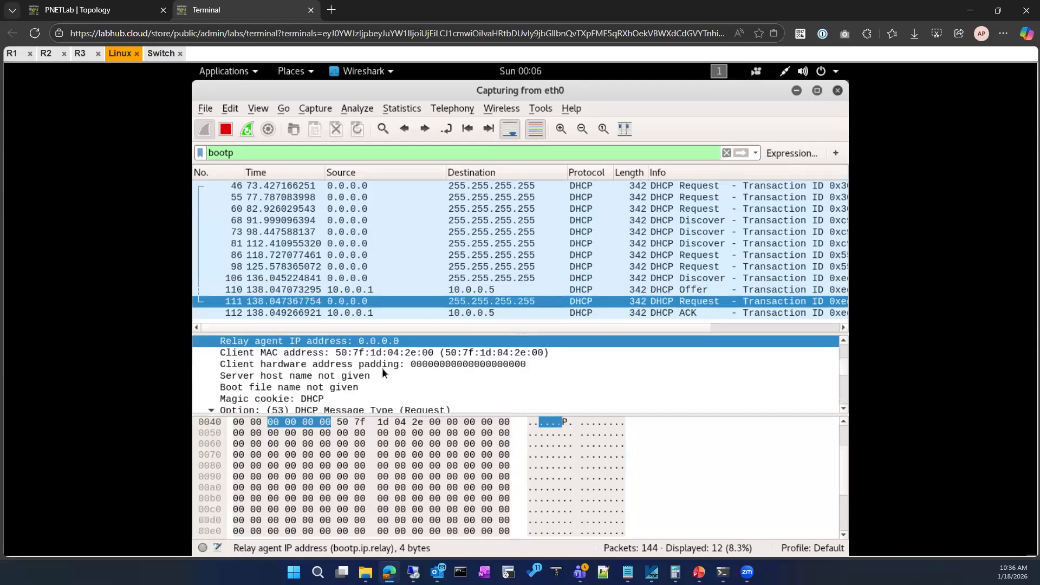
scroll(383, 373, down, 4)
scroll(380, 374, up, 1)
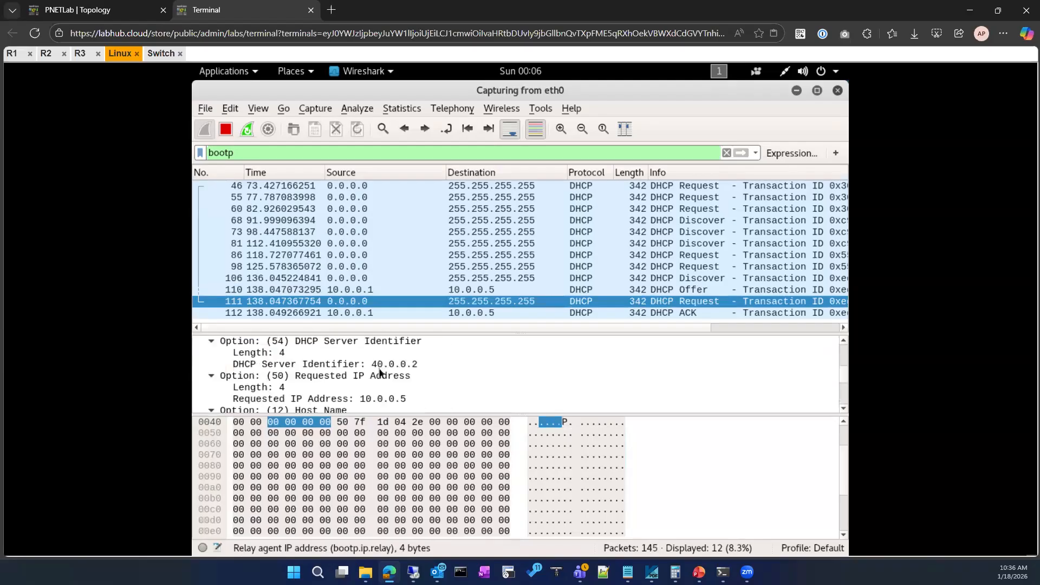
click(337, 364)
scroll(336, 369, up, 4)
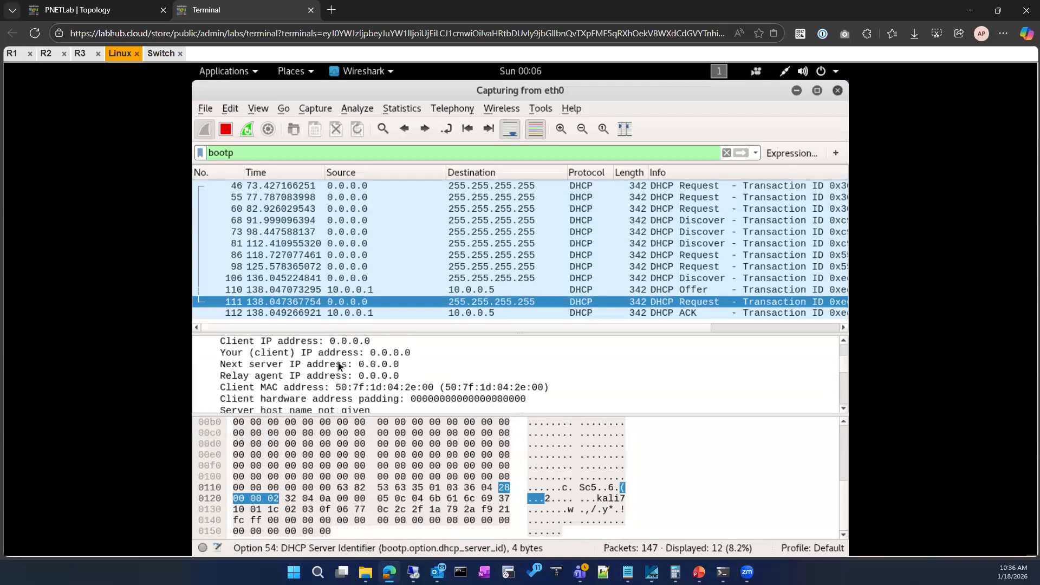
scroll(343, 365, up, 2)
scroll(343, 365, down, 2)
scroll(344, 364, down, 2)
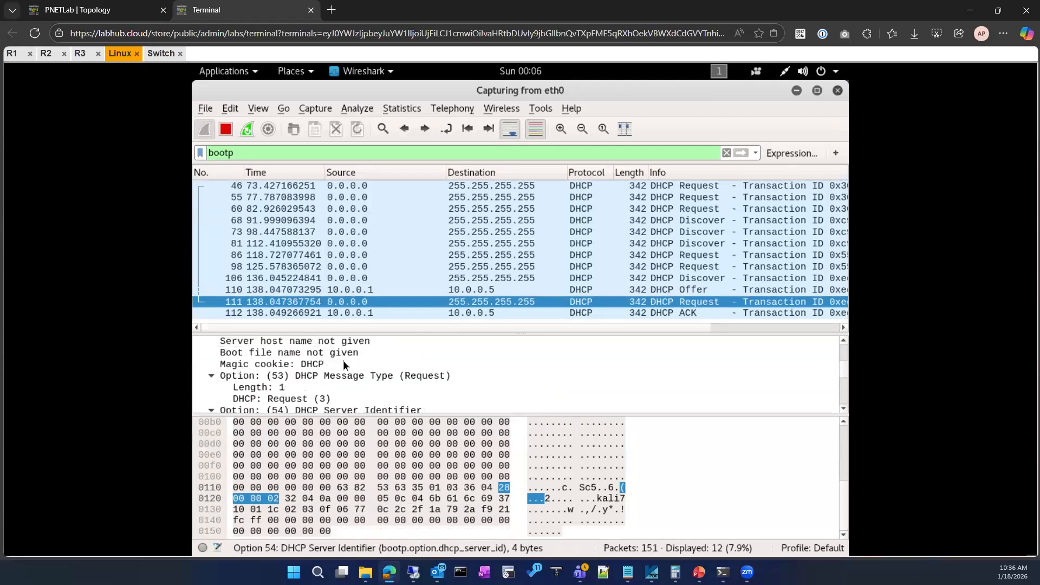
Check the Switch's role in the topology diagram, return to the capture, and inspect the Request's Host Name option.
click(125, 10)
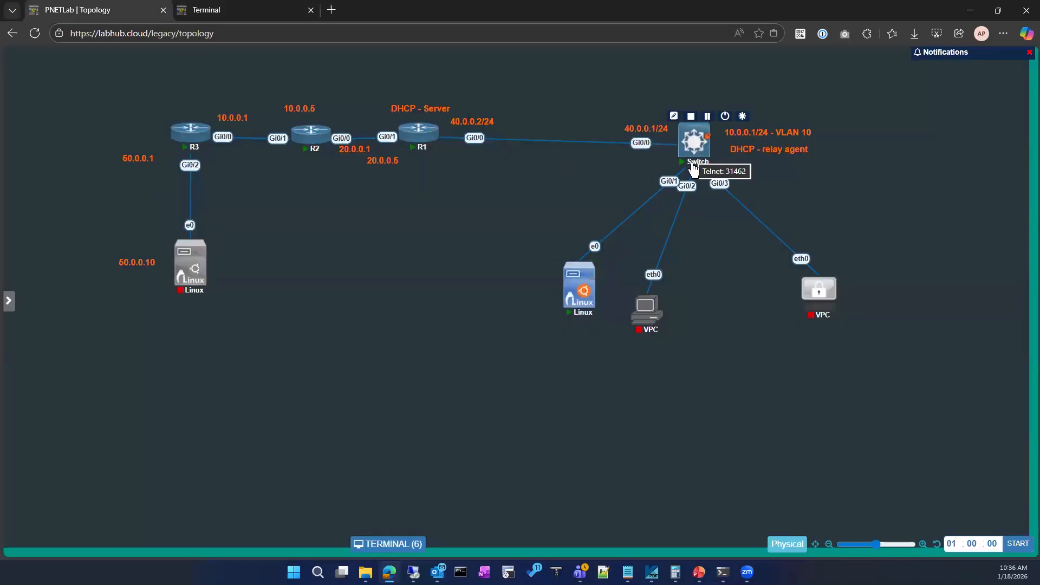
click(227, 11)
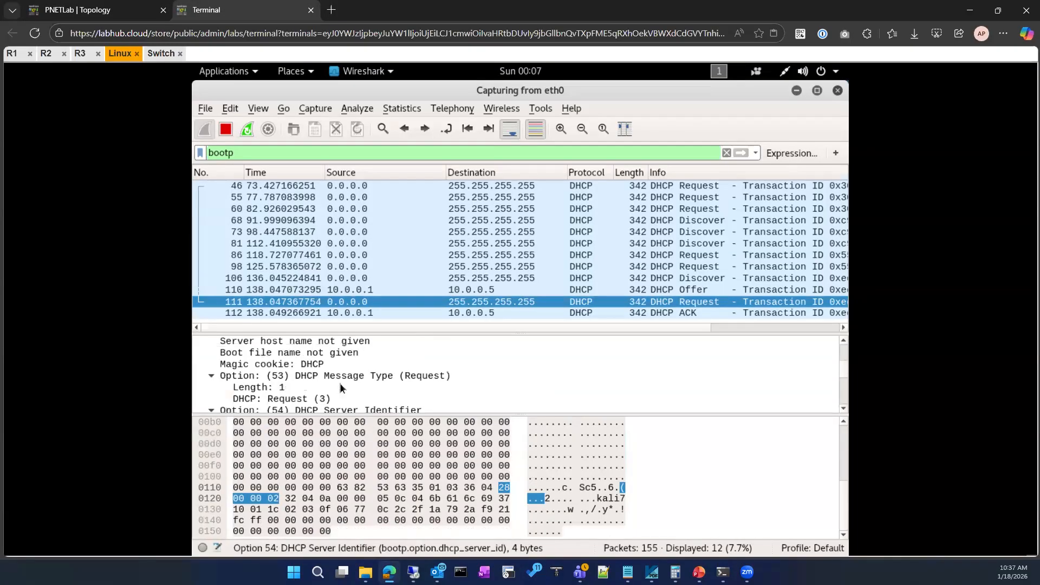
scroll(355, 379, down, 3)
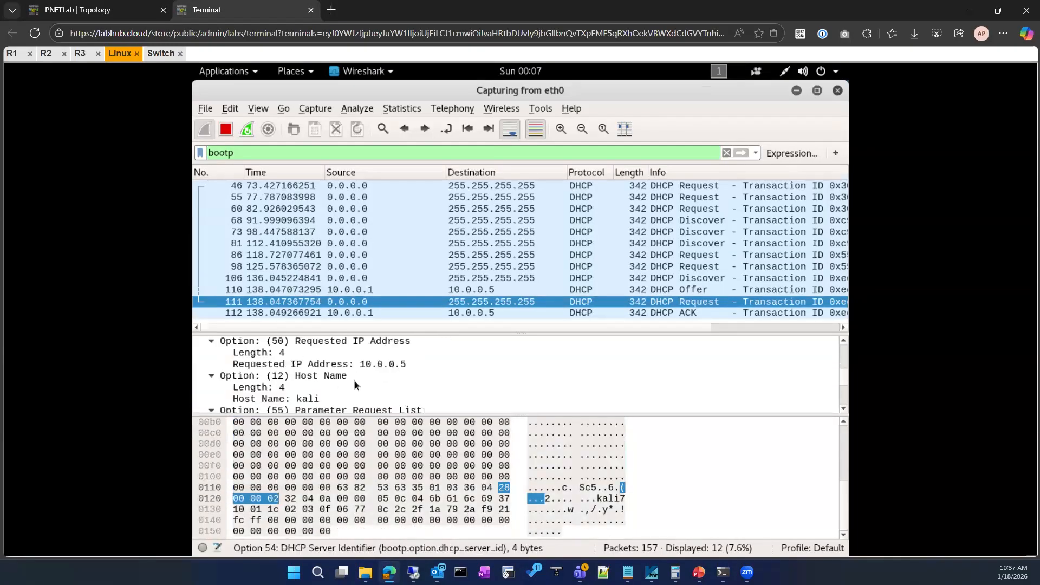
scroll(355, 382, down, 2)
scroll(355, 383, down, 1)
scroll(354, 384, up, 2)
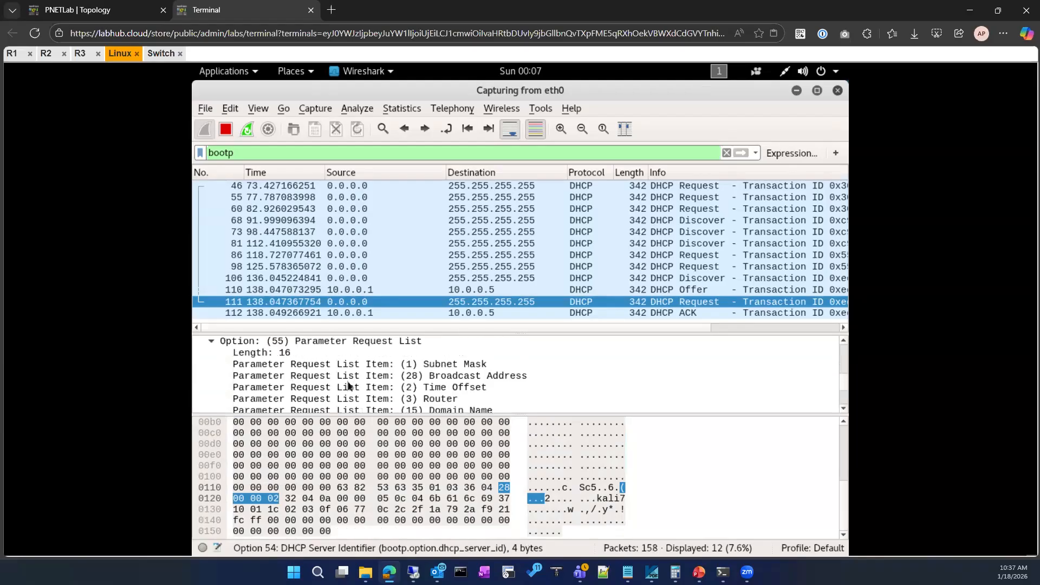
click(274, 364)
Locate and highlight the Relay agent IP address field in the DHCP Request.
scroll(334, 374, up, 3)
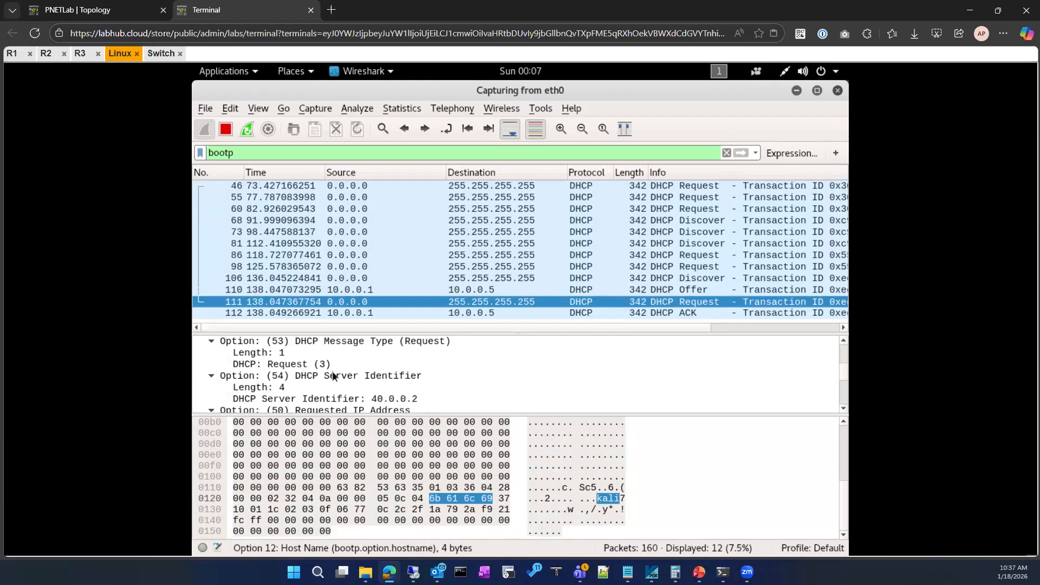
scroll(333, 375, up, 2)
scroll(334, 375, up, 1)
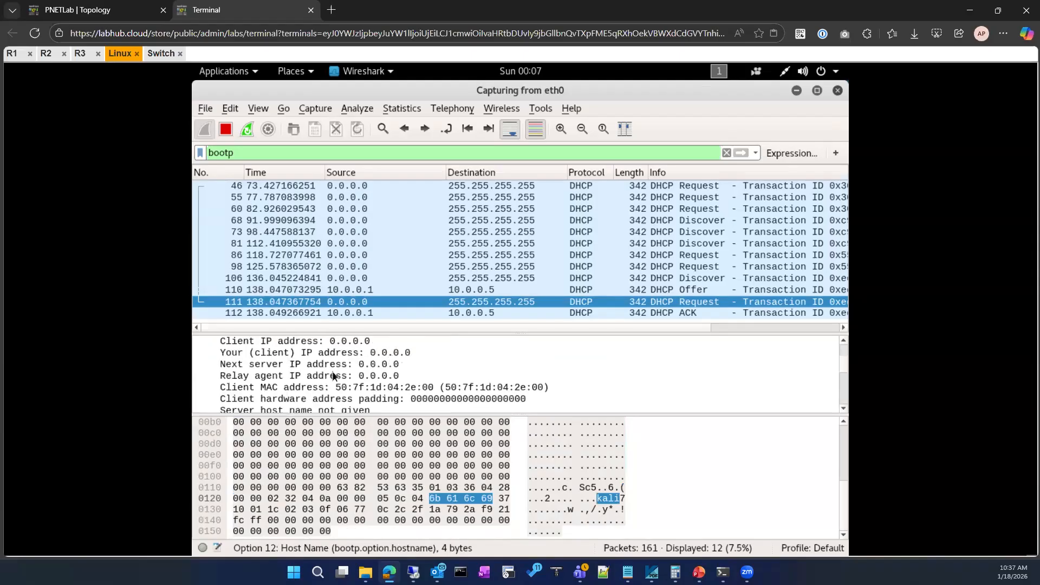
click(313, 375)
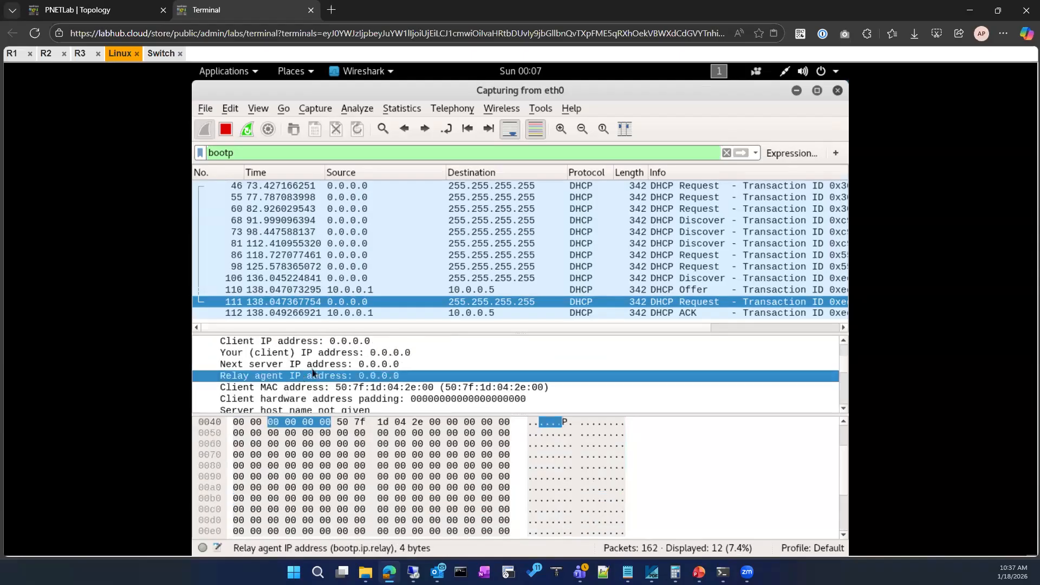
scroll(313, 373, up, 3)
scroll(312, 372, down, 9)
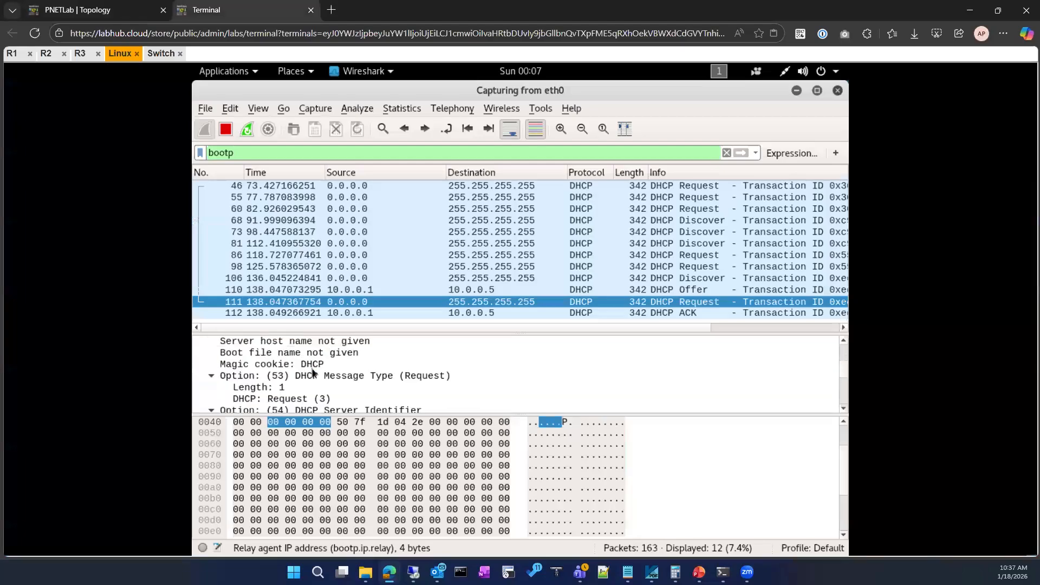
Review the items in the DHCP Request's Parameter Request List option.
scroll(313, 372, down, 3)
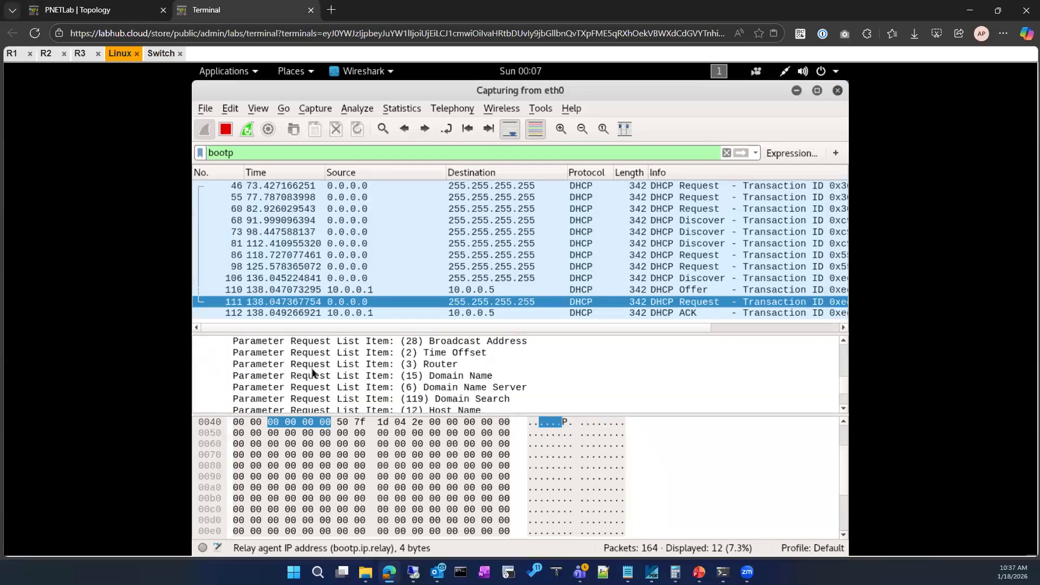
scroll(418, 388, down, 3)
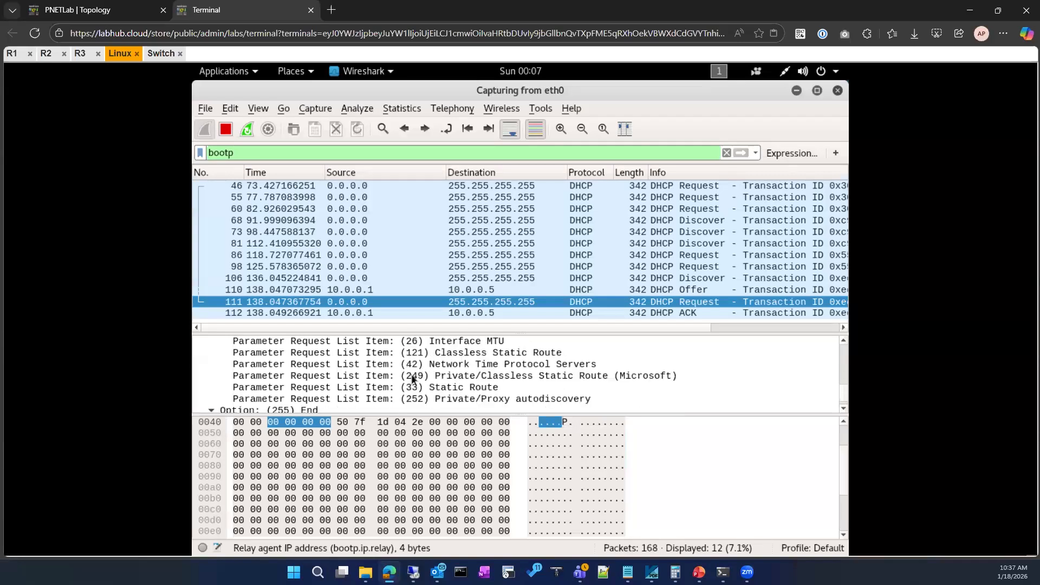
scroll(412, 379, down, 1)
scroll(395, 386, up, 1)
scroll(395, 387, up, 5)
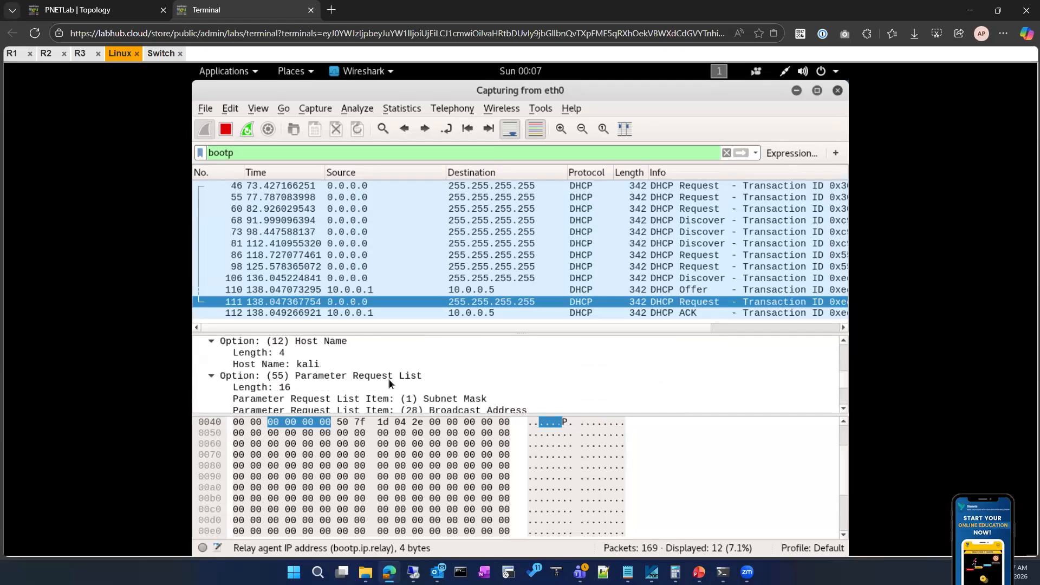
Highlight the DHCP Request's Requested IP Address value and review the remaining options to the end of the packet.
scroll(395, 386, up, 2)
click(339, 399)
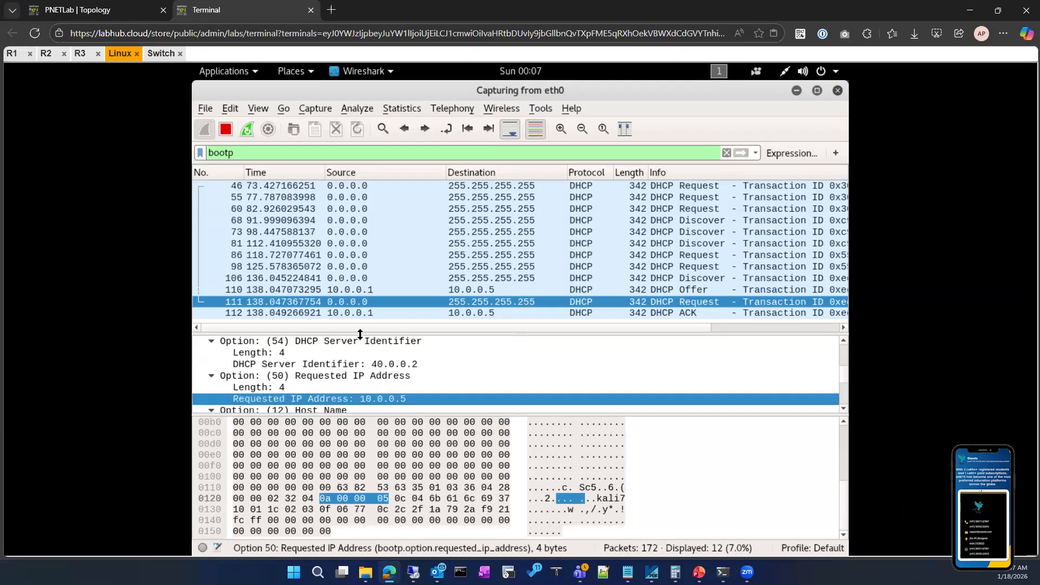
scroll(362, 346, down, 1)
scroll(337, 369, up, 1)
scroll(337, 373, down, 4)
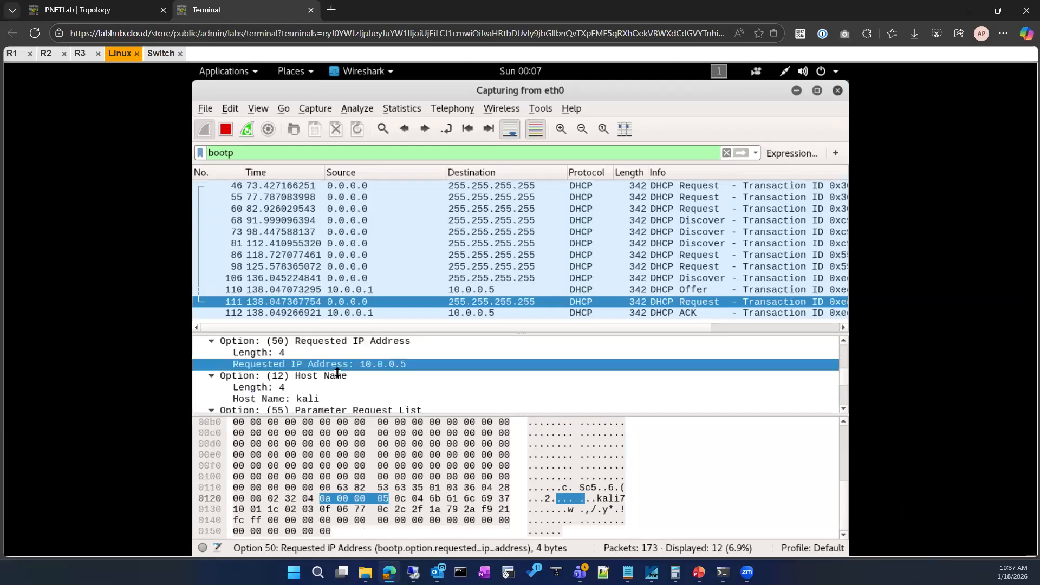
scroll(336, 374, down, 4)
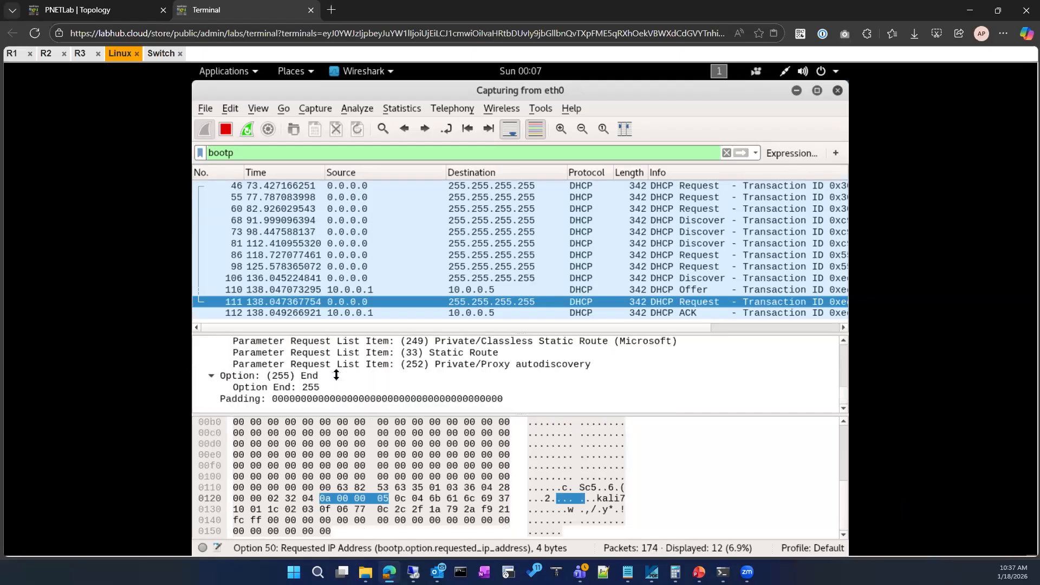
Open the DHCP ACK packet, review its options and highlight the Router option's address value.
scroll(331, 376, up, 3)
scroll(331, 373, up, 2)
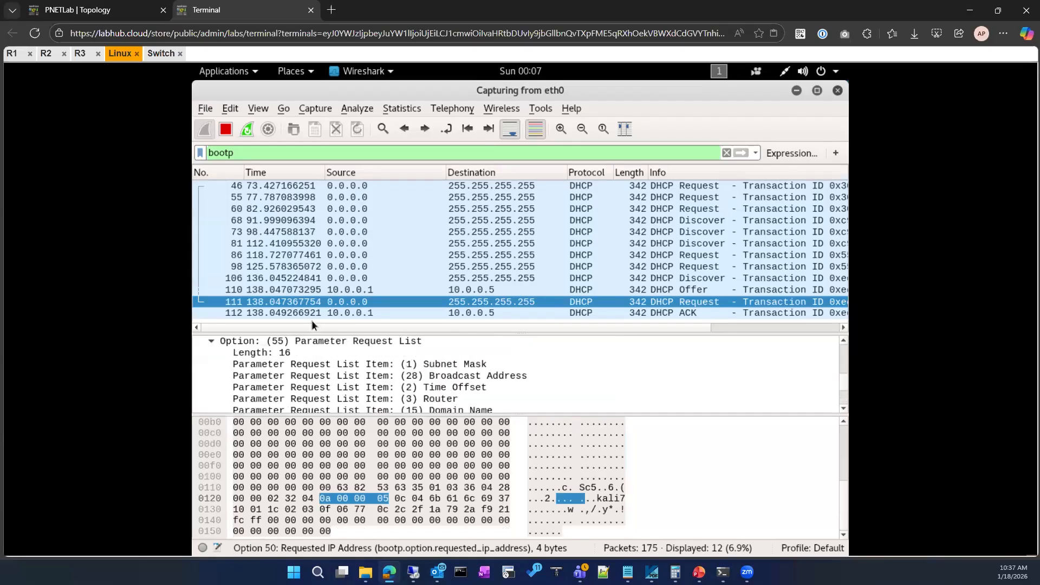
click(313, 314)
scroll(265, 401, down, 1)
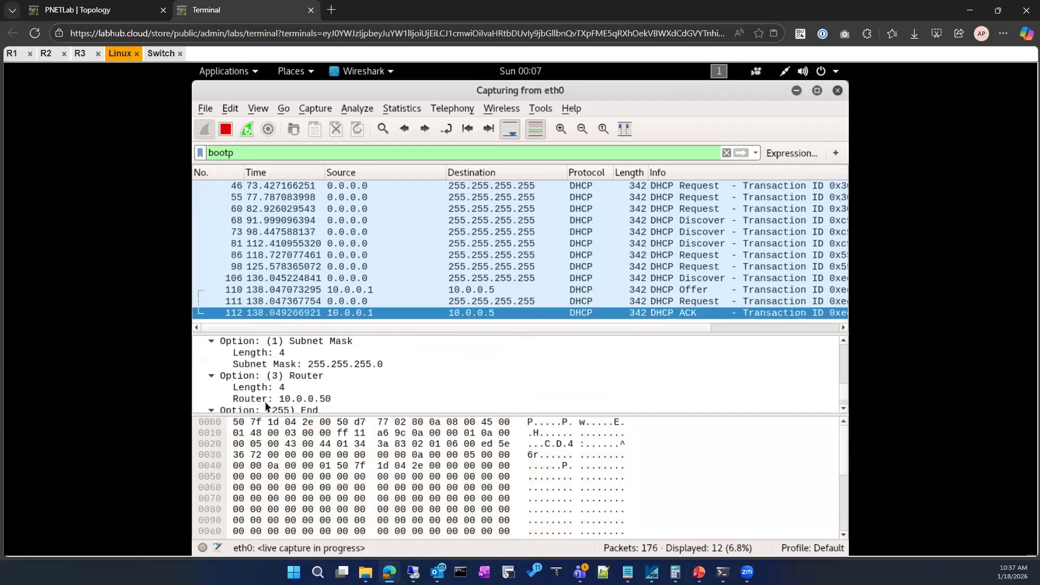
scroll(265, 401, up, 1)
scroll(263, 398, down, 1)
click(270, 399)
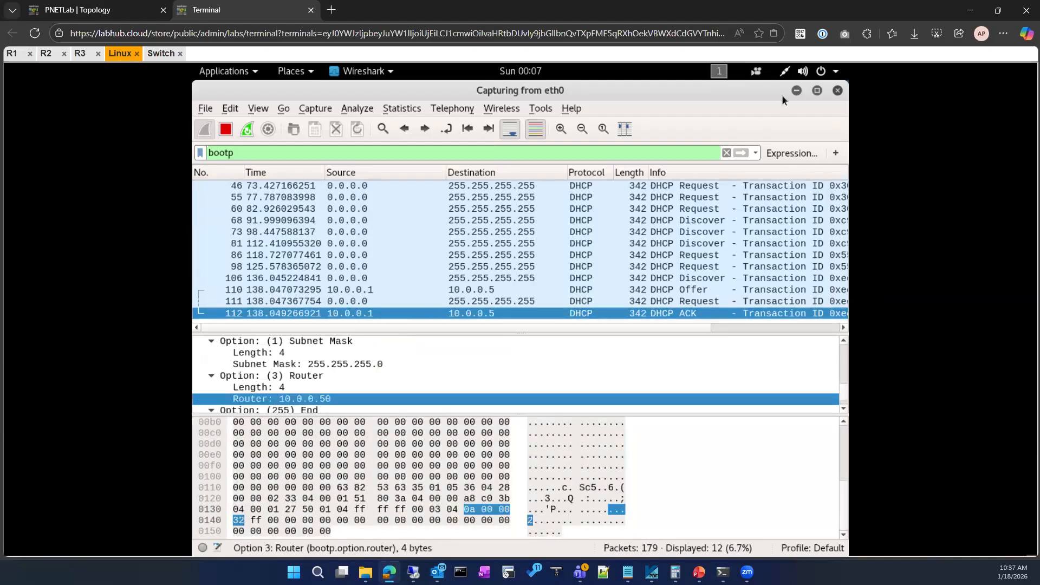
Minimize the capture, ping 40.0.0.1 from the Linux client's shell, and stop the ping.
click(796, 91)
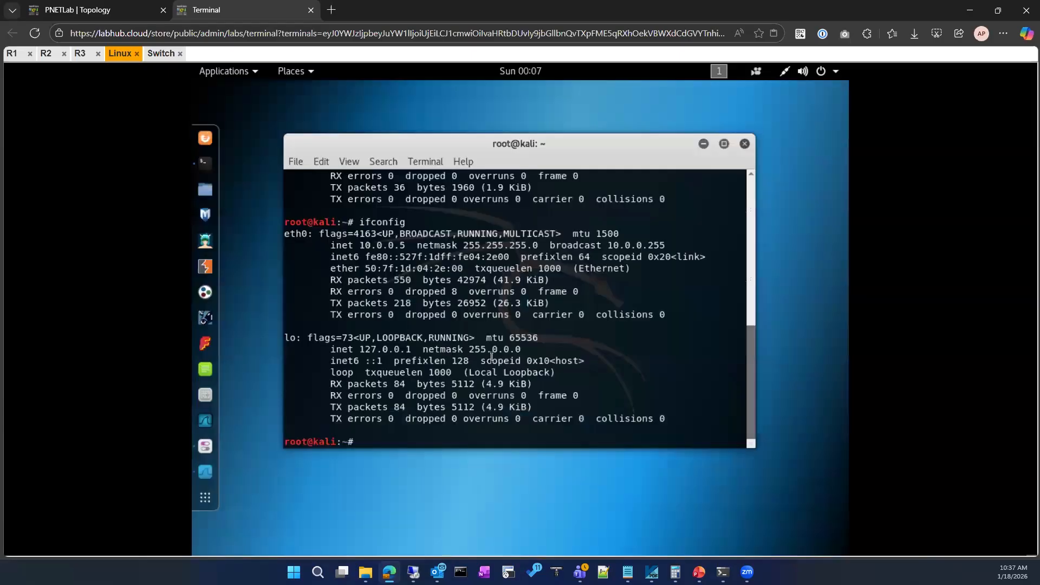
click(447, 398)
text(pi)
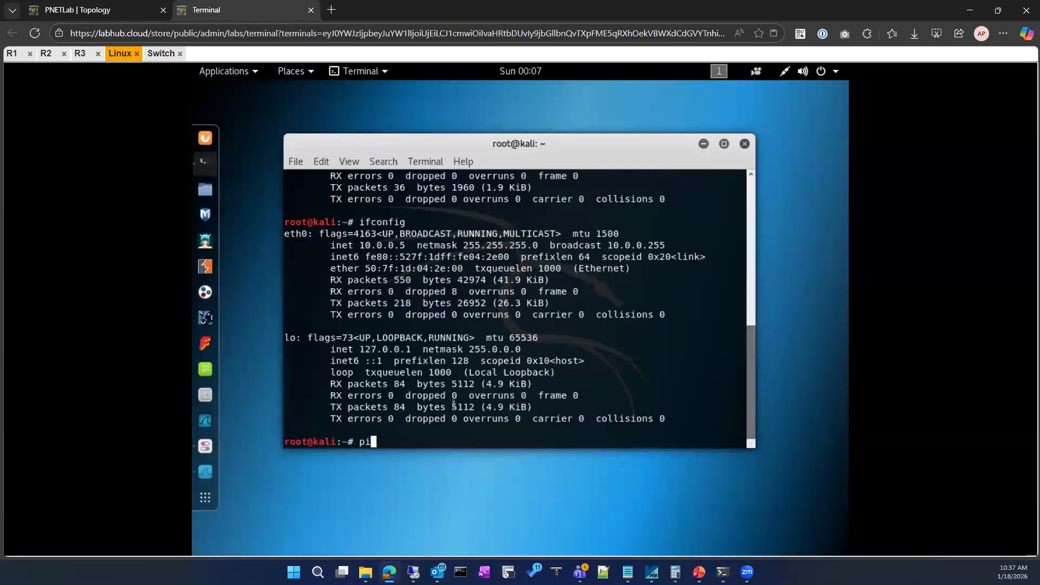
text(ng 40.0.0.1)
key(Return)
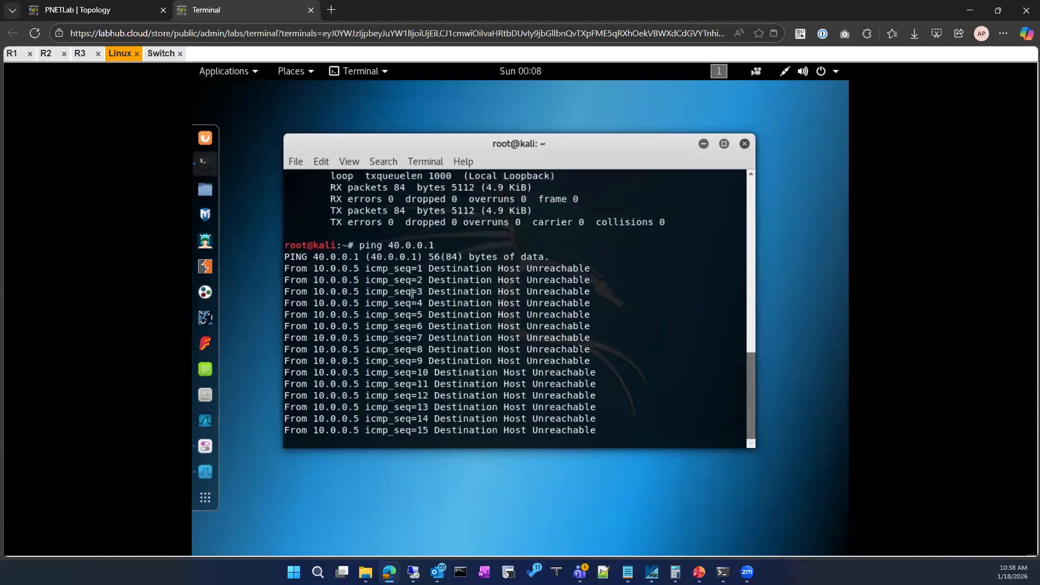
key(ctrl+c)
key(ctrl+c)
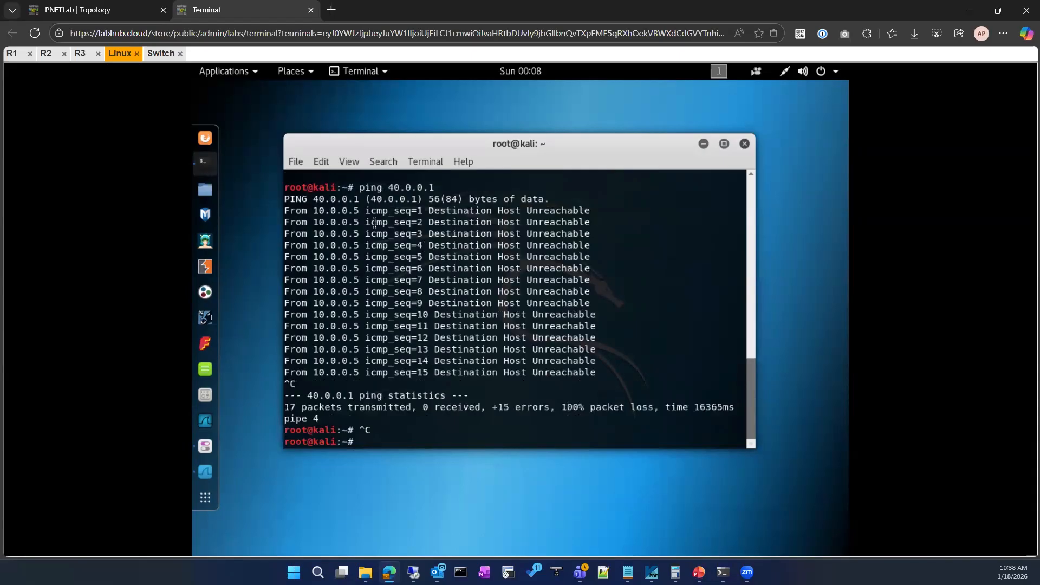
click(68, 8)
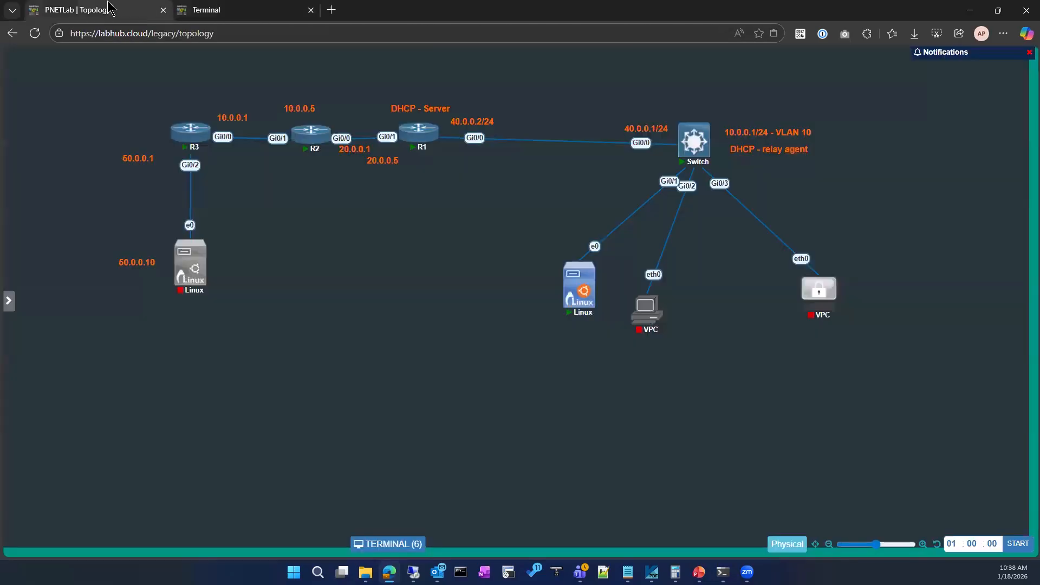
click(242, 8)
click(13, 54)
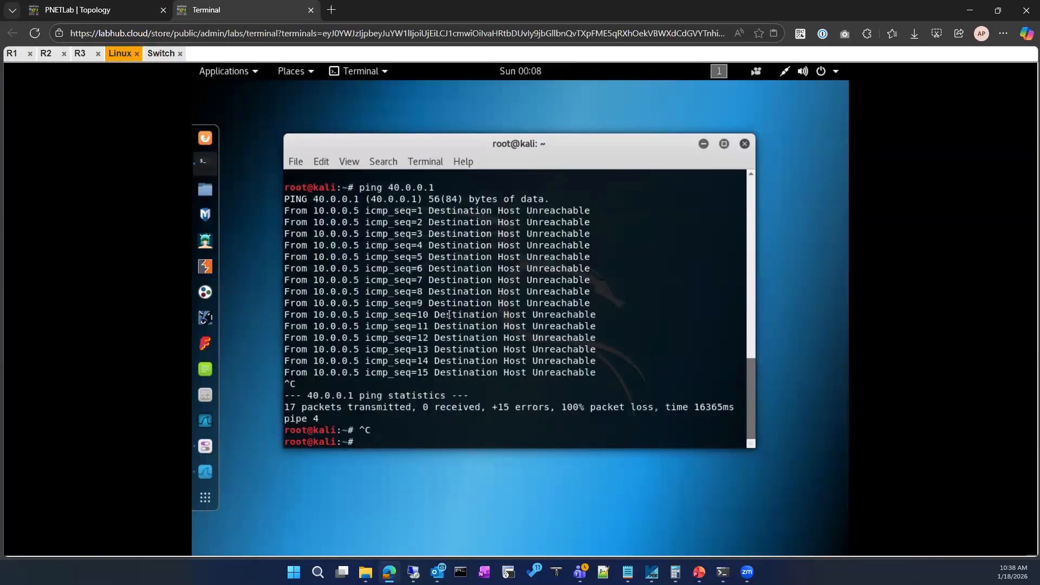
text(sho)
key(Tab)
text(run)
key(Tab)
text(| se)
key(Tab)
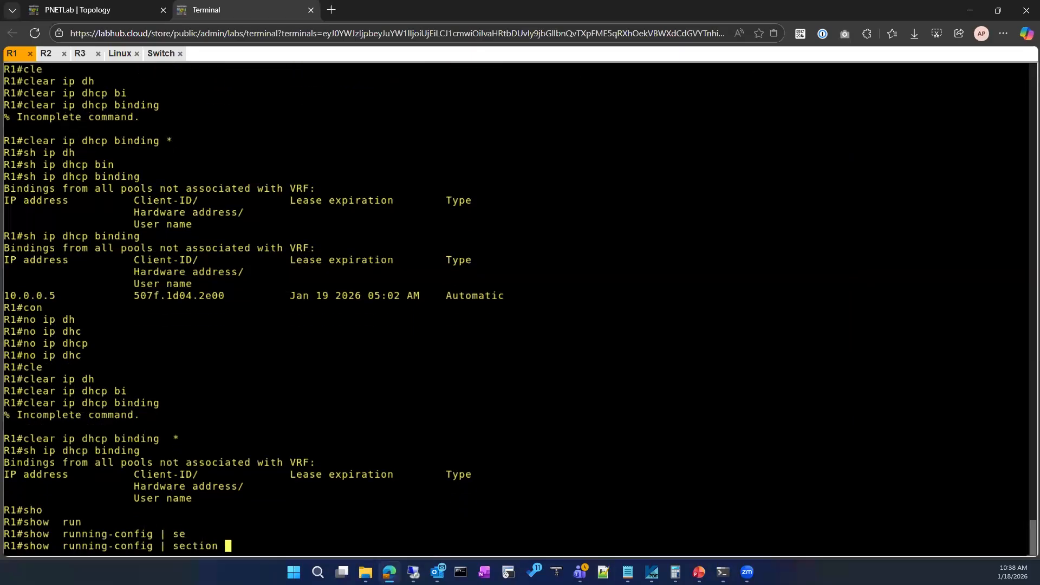
key(BackSpace)
key(BackSpace)
key(BackSpace)
key(BackSpace)
key(BackSpace)
key(BackSpace)
key(BackSpace)
key(BackSpace)
key(BackSpace)
key(BackSpace)
key(BackSpace)
key(BackSpace)
key(BackSpace)
key(BackSpace)
key(BackSpace)
key(BackSpace)
key(BackSpace)
key(BackSpace)
key(BackSpace)
key(BackSpace)
key(BackSpace)
key(BackSpace)
key(BackSpace)
key(BackSpace)
key(BackSpace)
key(BackSpace)
key(BackSpace)
key(BackSpace)
key(BackSpace)
key(BackSpace)
key(BackSpace)
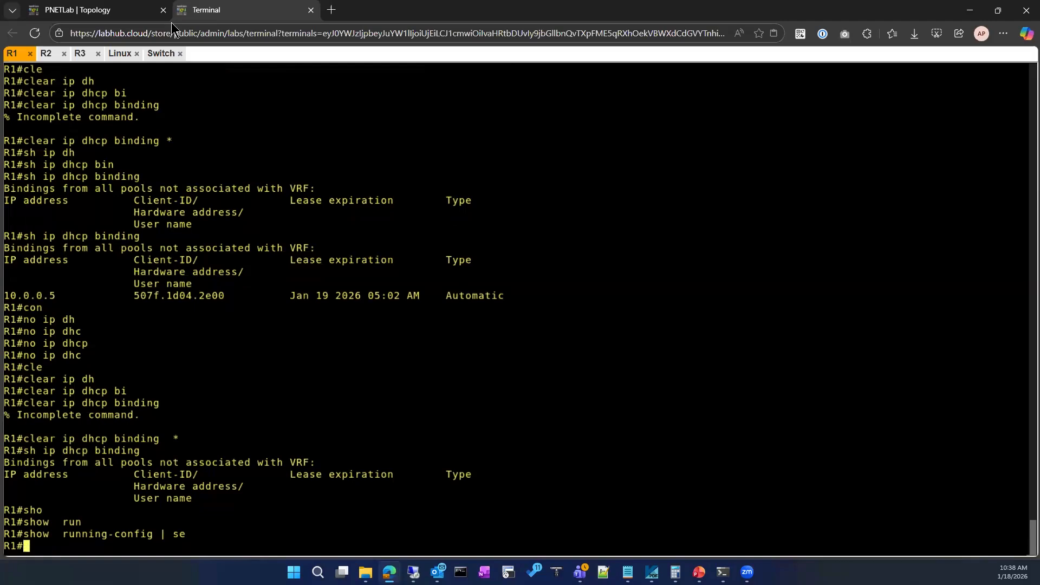
Recheck the DHCP ACK's Router option and the ping output on the Linux client, and compare with the topology diagram.
click(119, 53)
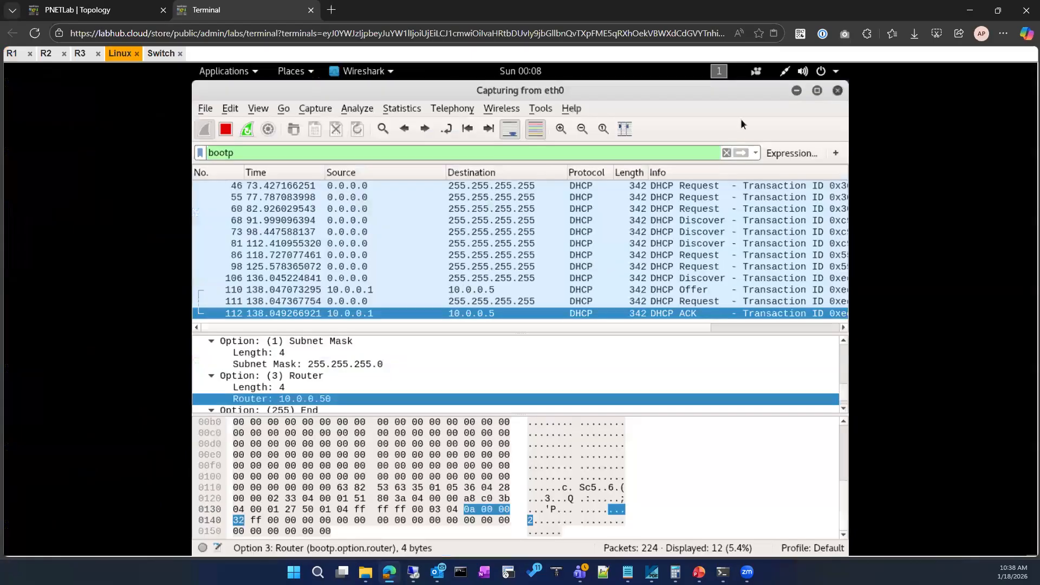
scroll(315, 386, down, 1)
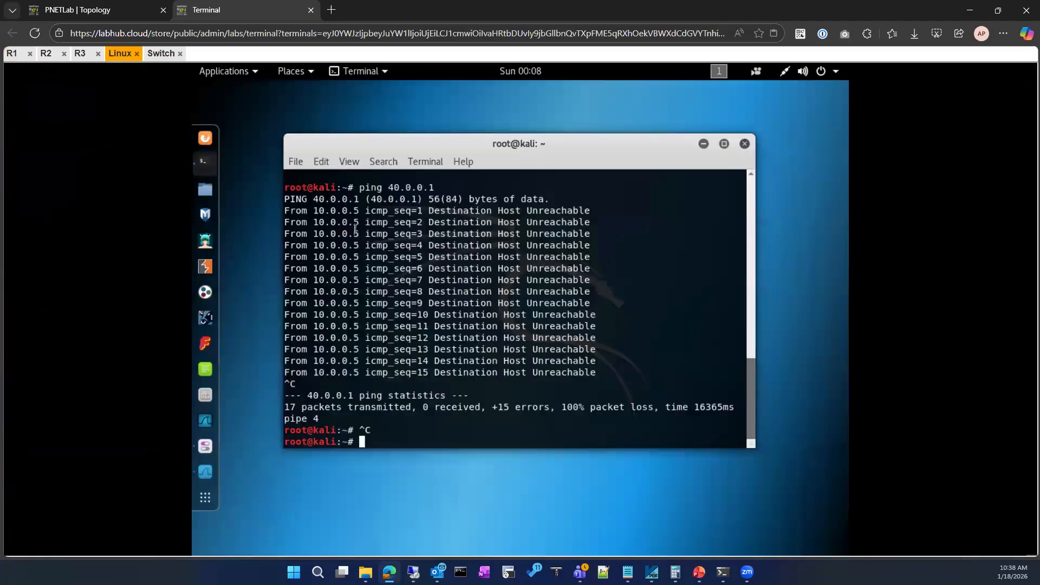
click(123, 8)
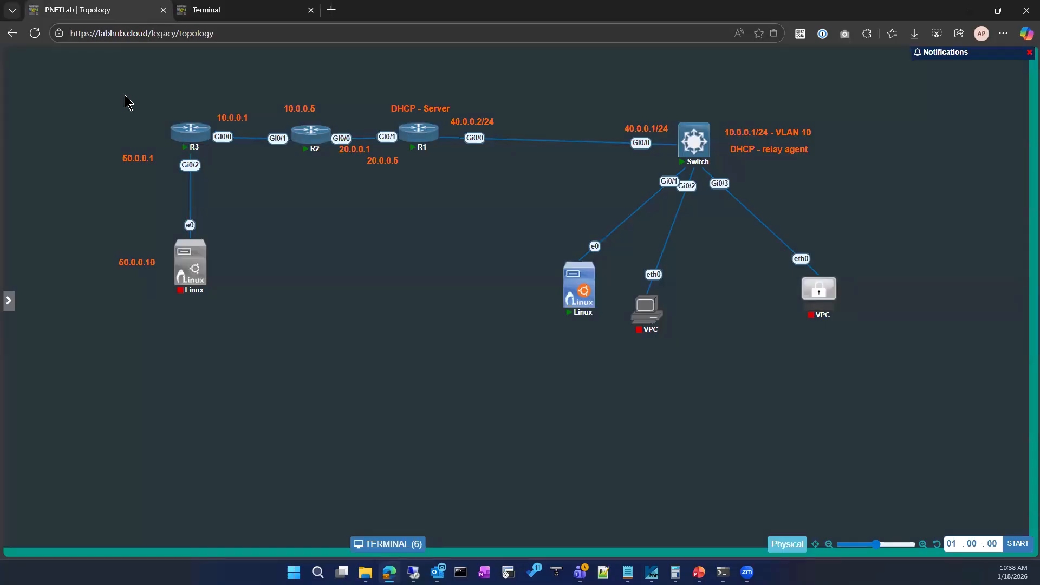
click(215, 9)
Display the router section of R1's running configuration.
click(11, 53)
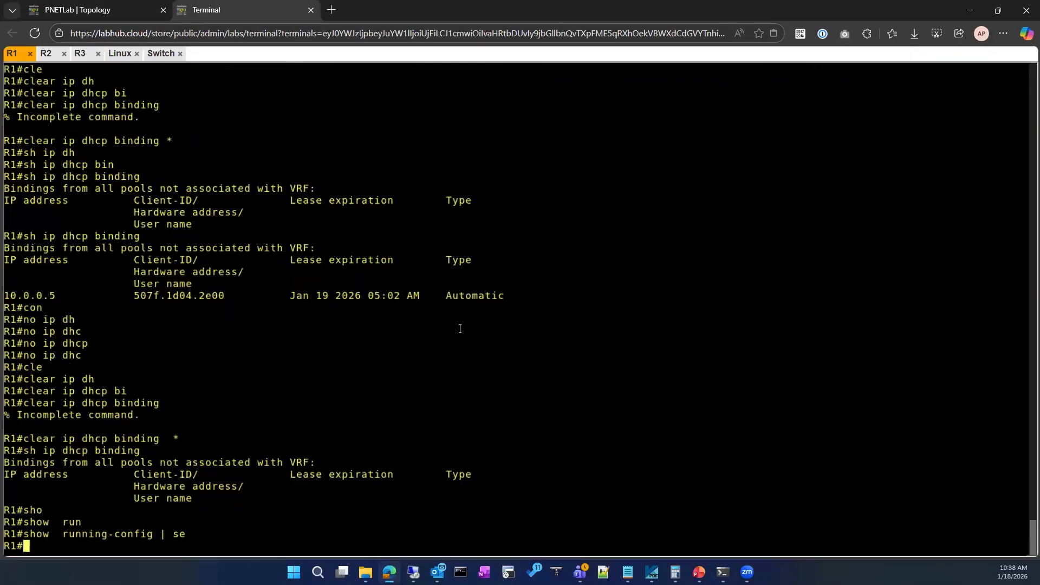
text(sho)
key(Tab)
text(run)
key(Tab)
text(|s e)
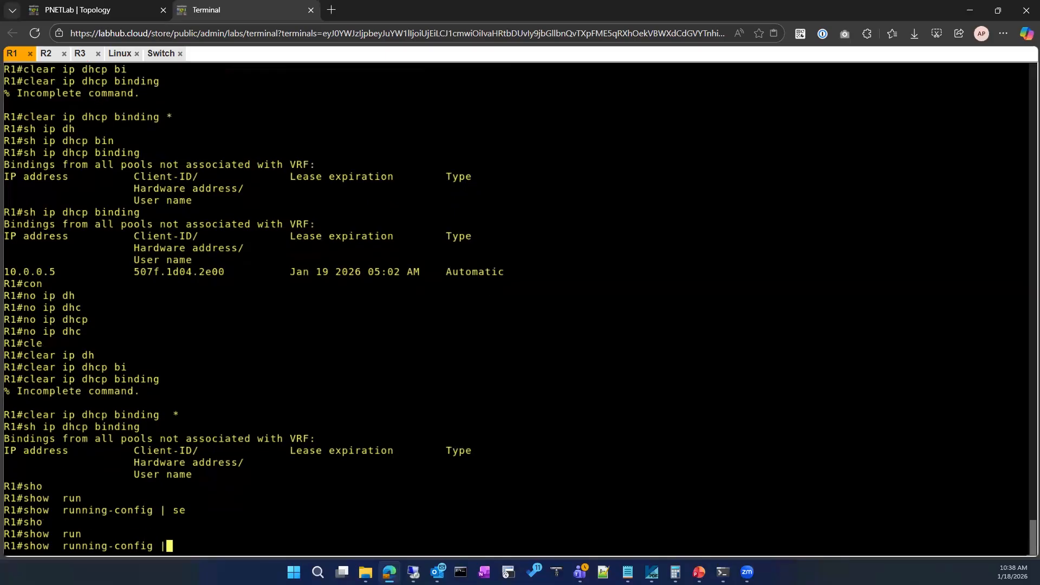
key(Tab)
key(BackSpace)
key(BackSpace)
key(BackSpace)
text(se)
key(Tab)
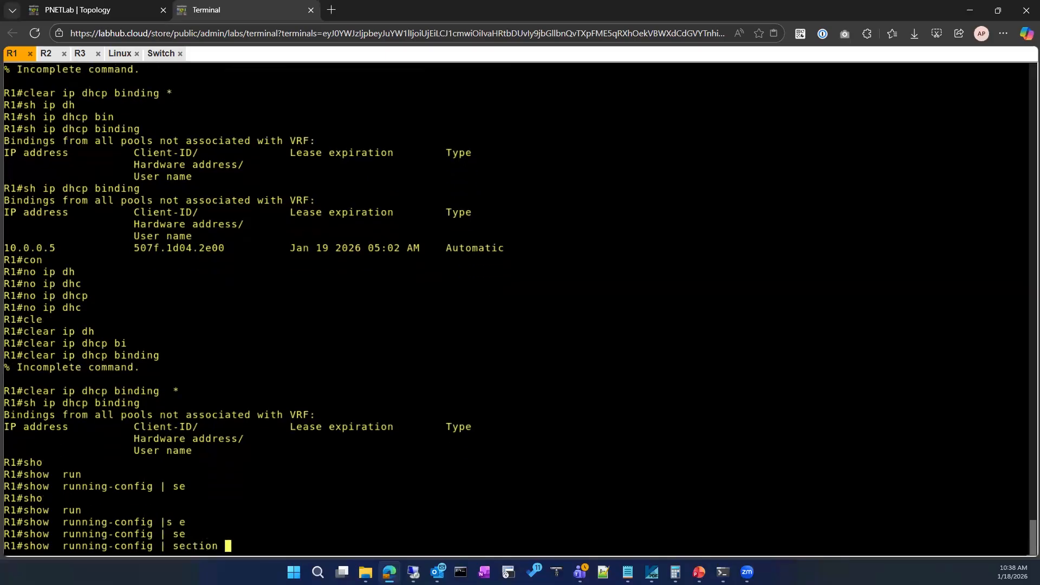
text(router)
key(Return)
Display R1's full running configuration and highlight the line defining the DHCP pool.
text(sh)
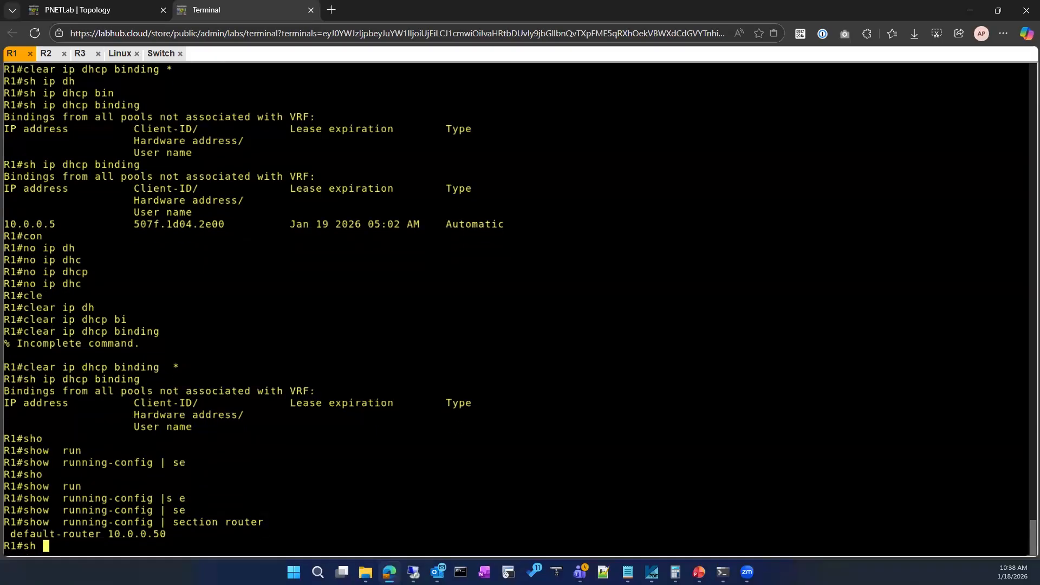
key(Tab)
text(run)
key(Tab)
key(Return)
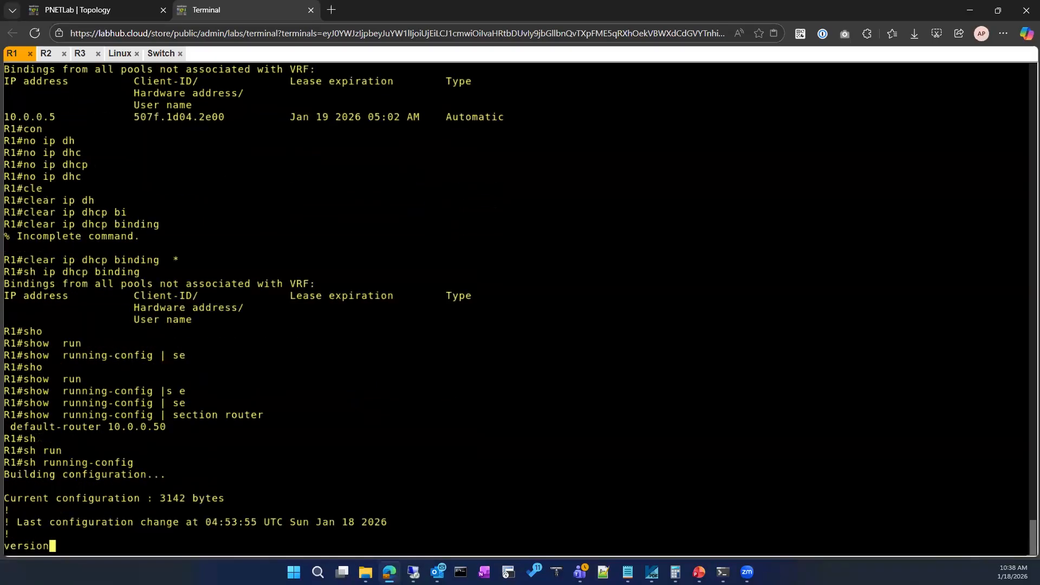
key(space)
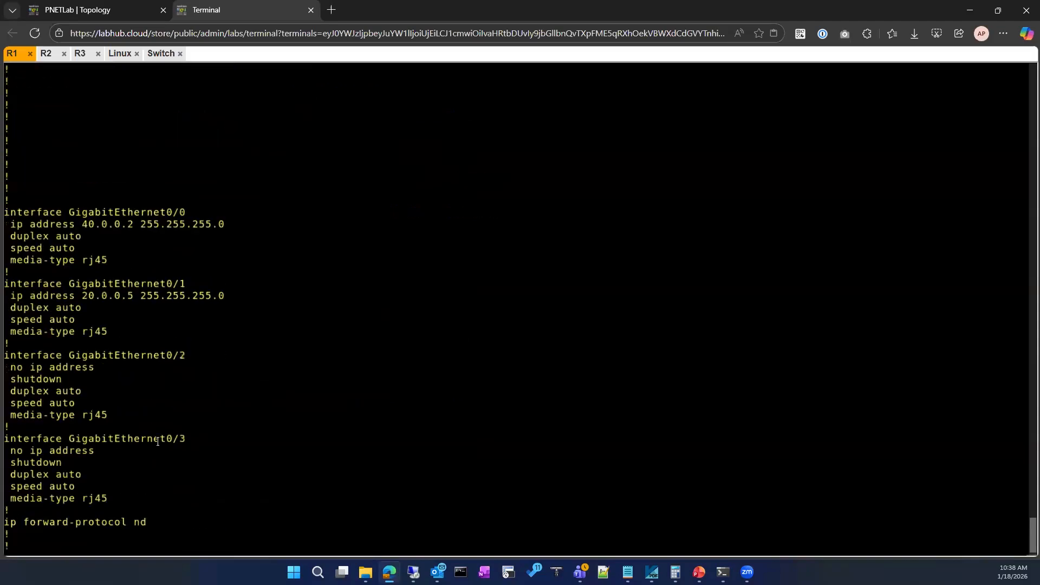
scroll(153, 465, up, 10)
scroll(177, 401, up, 5)
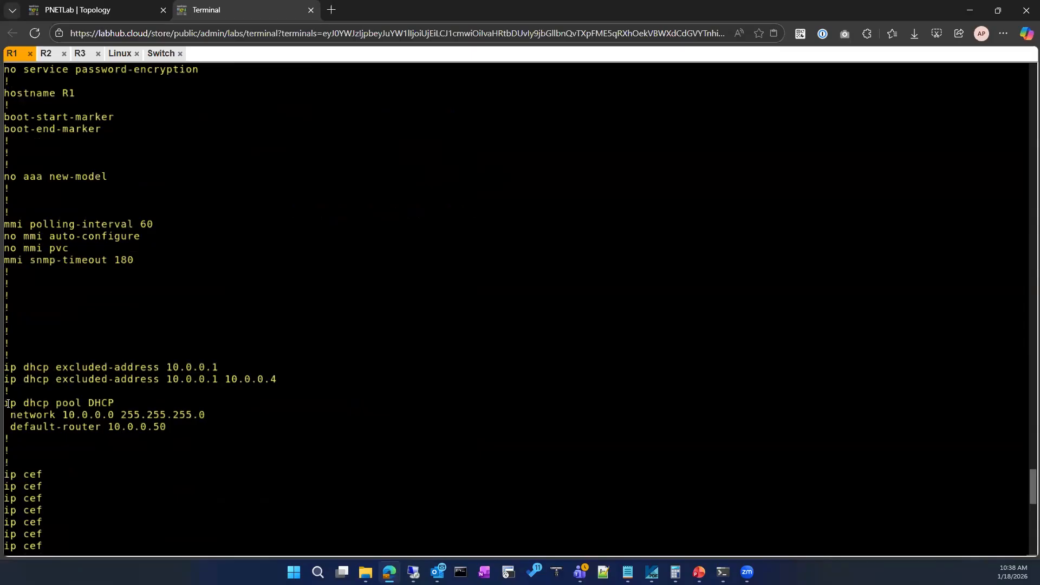
drag(4, 403, 115, 403)
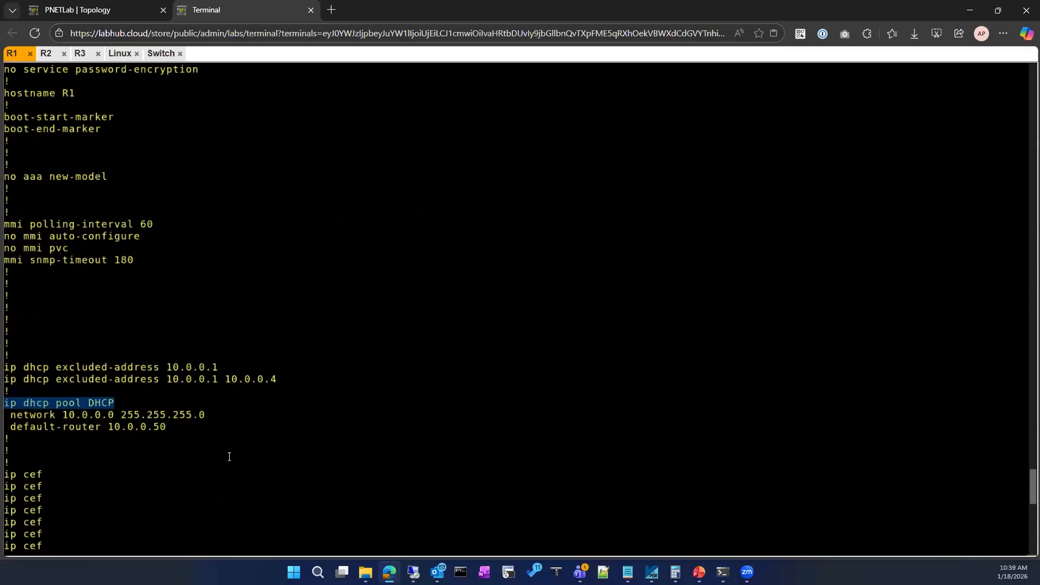
Review the interfaces, static route and remaining lines of R1's configuration, and check the topology diagram.
scroll(207, 473, down, 10)
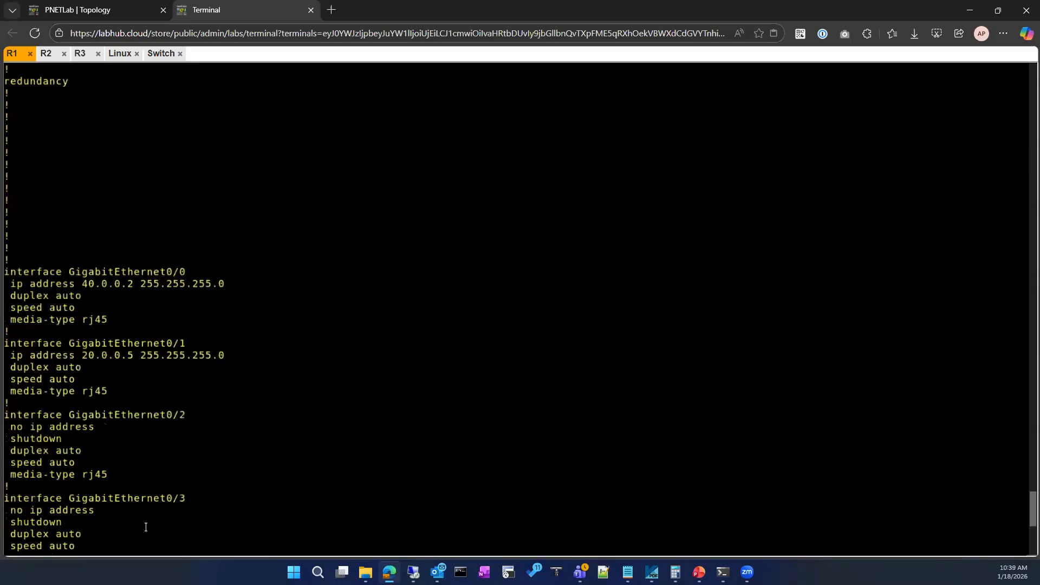
scroll(136, 518, down, 10)
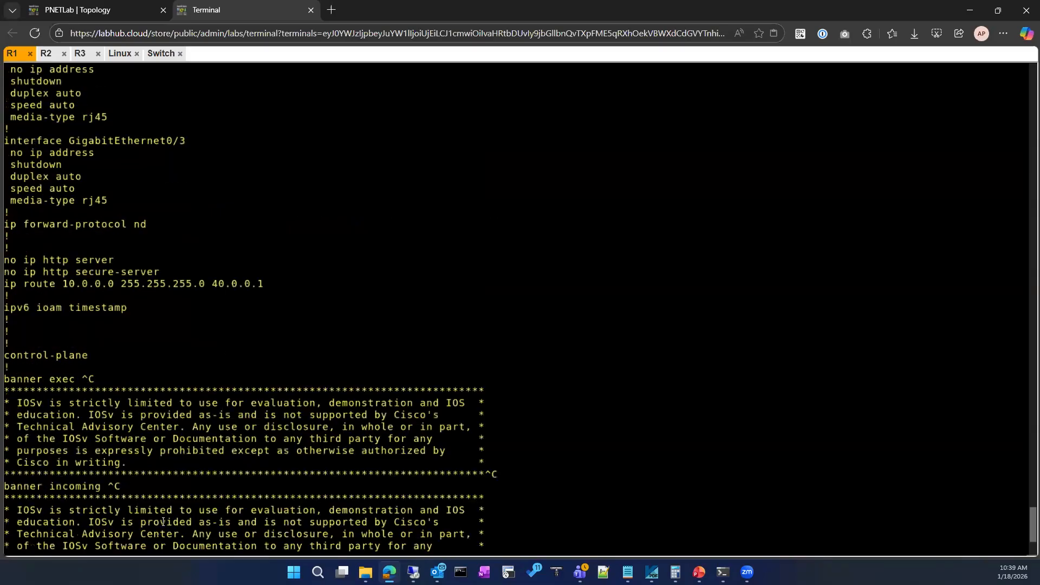
scroll(162, 522, down, 5)
scroll(203, 515, down, 3)
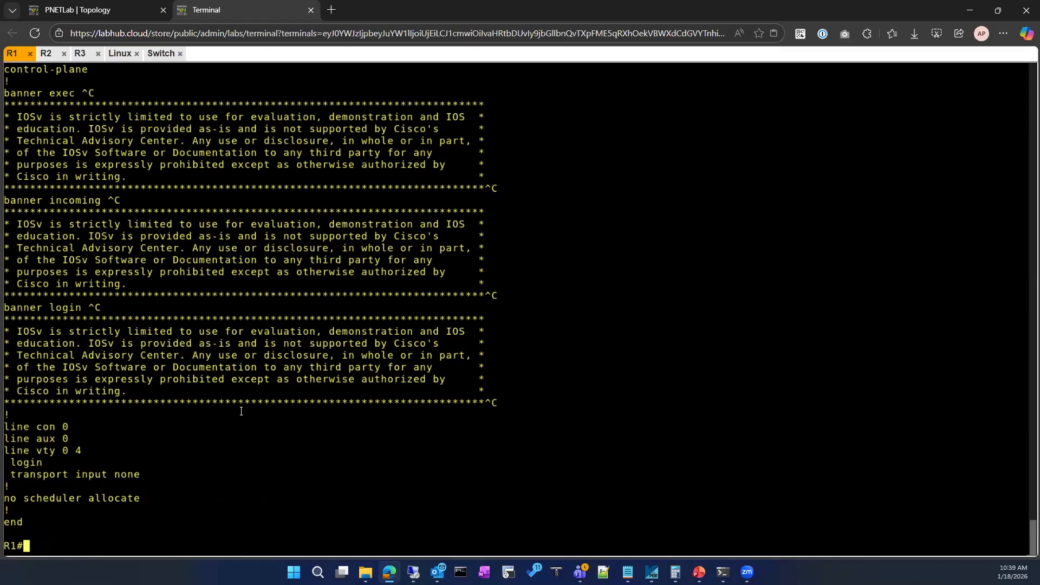
click(87, 7)
click(219, 9)
Enter global configuration mode on R1 and open the DHCP pool named DHCP for configuration.
key(Return)
key(Return)
key(Return)
text(conf)
key(Tab)
key(Return)
key(Return)
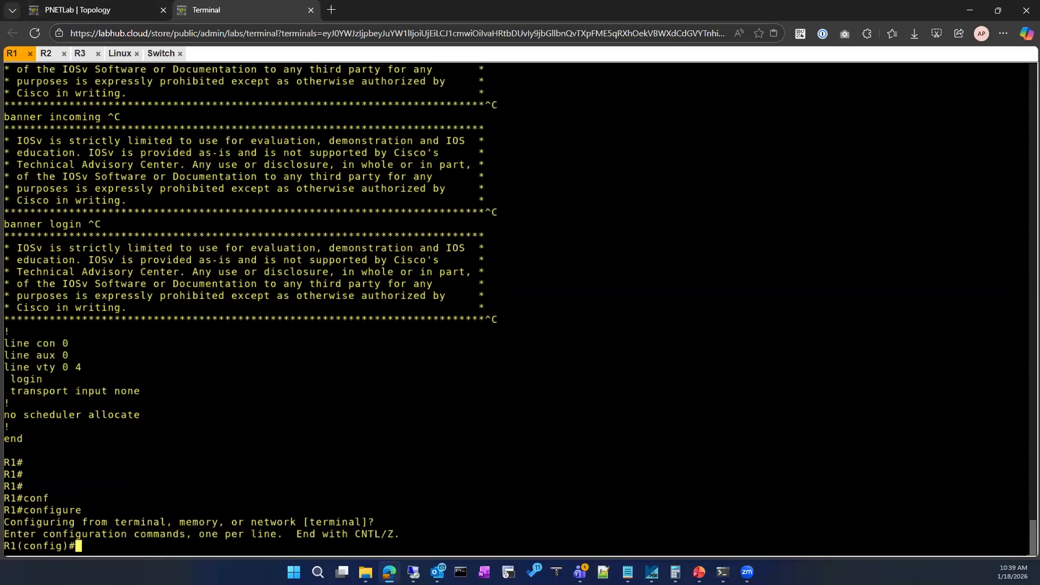
text(ip dh)
key(Tab)
text(poo)
key(Tab)
text(DHCP)
key(Return)
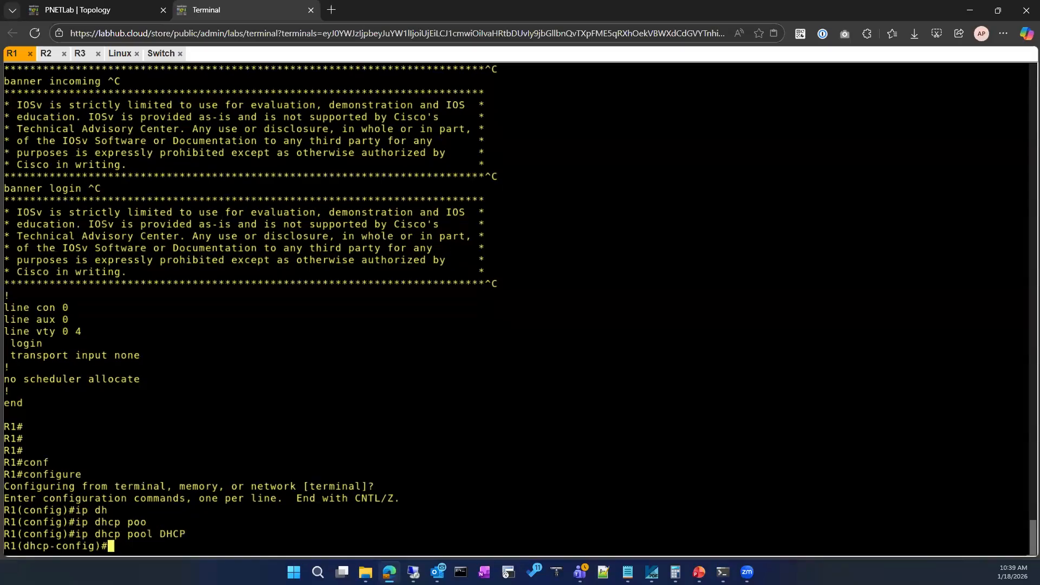
Remove the default-router 10.0.0.50 entry from the DHCP pool, taking the address from the configuration output.
text(no de)
key(Tab)
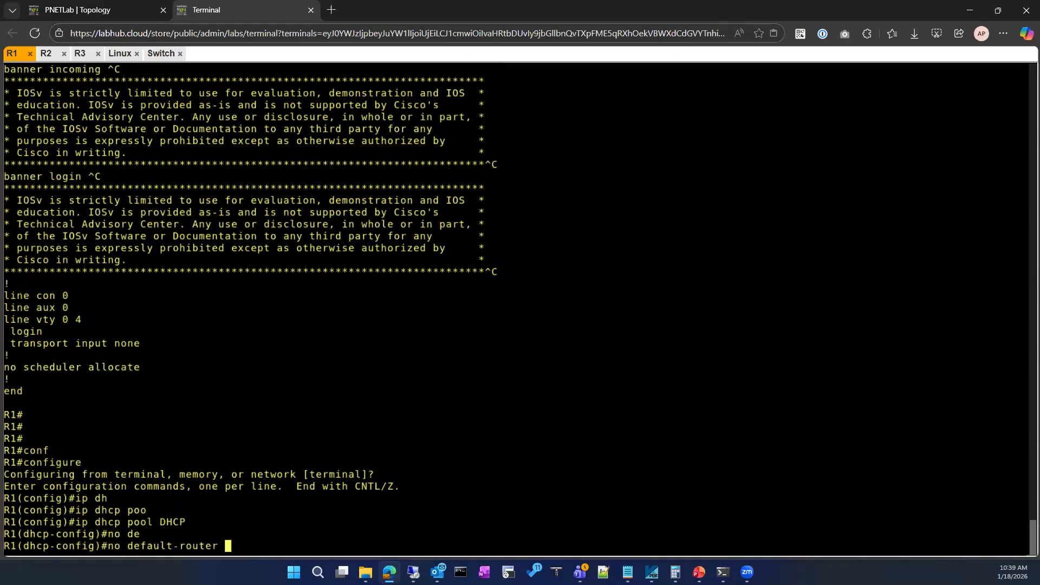
scroll(242, 353, up, 10)
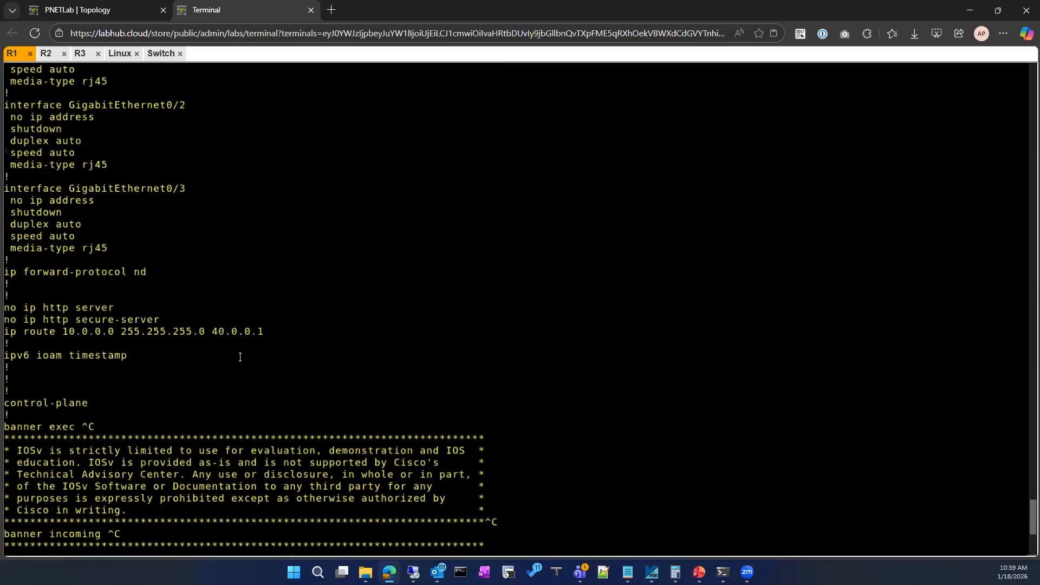
scroll(160, 343, up, 15)
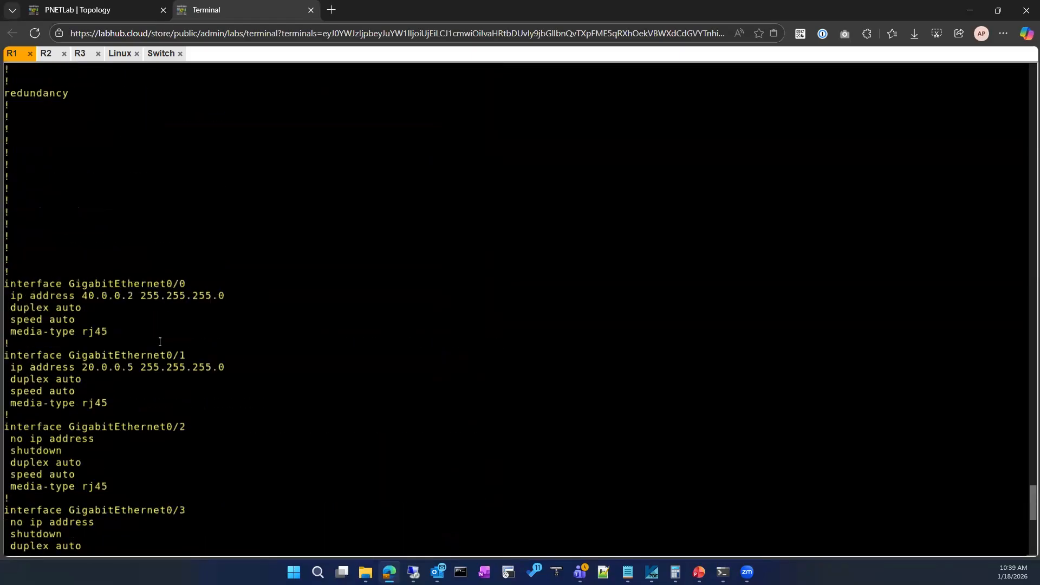
scroll(160, 340, up, 1)
drag(109, 185, 166, 186)
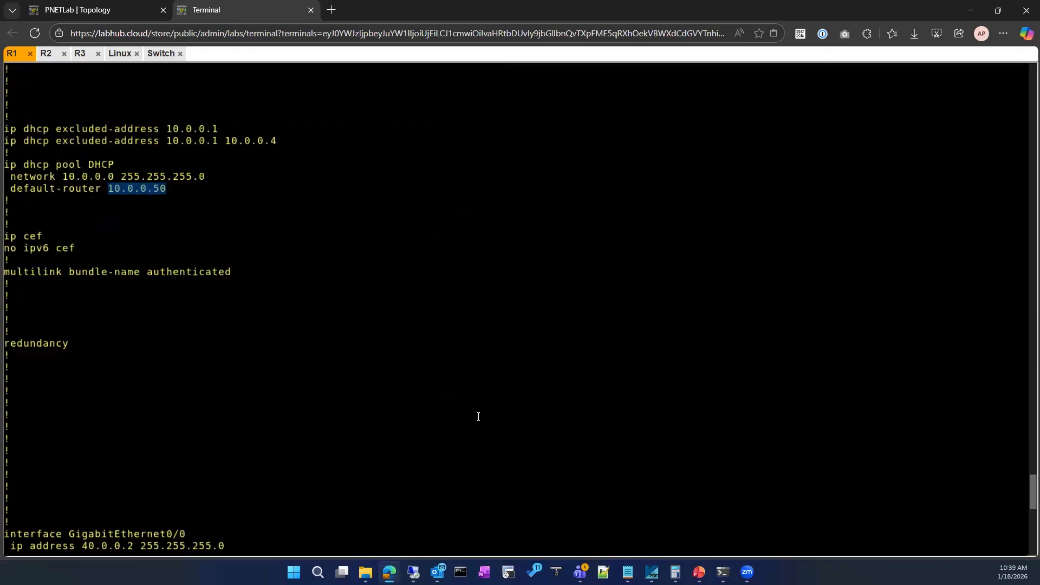
scroll(477, 416, down, 13)
scroll(478, 416, down, 13)
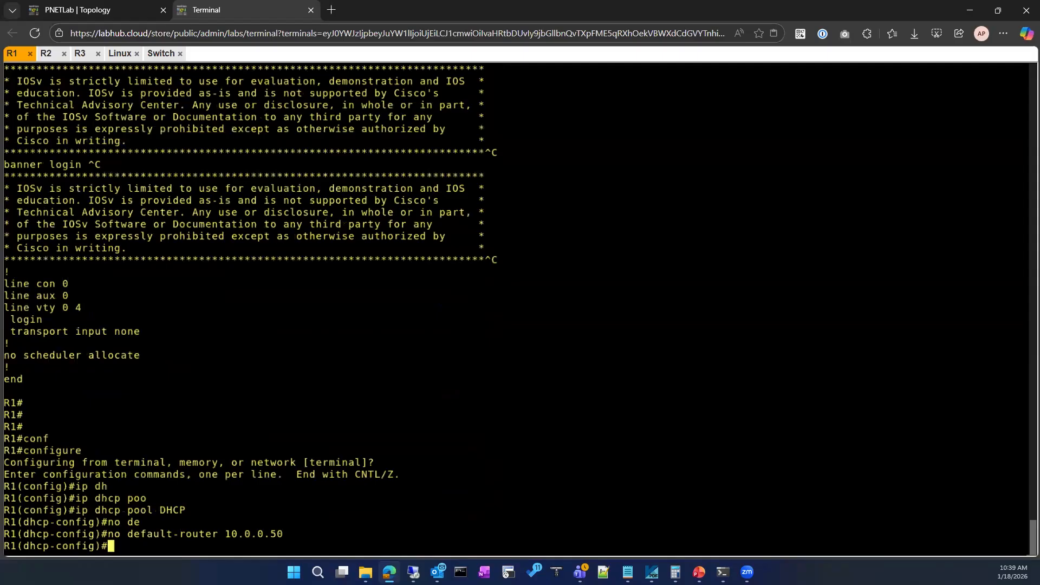
Set the DHCP pool's default router to 10.0.0.1 and exit configuration mode.
text(def)
key(Tab)
text(10.0.0.1)
key(Return)
text(exit)
key(Return)
key(Return)
text(exit)
key(Return)
key(Return)
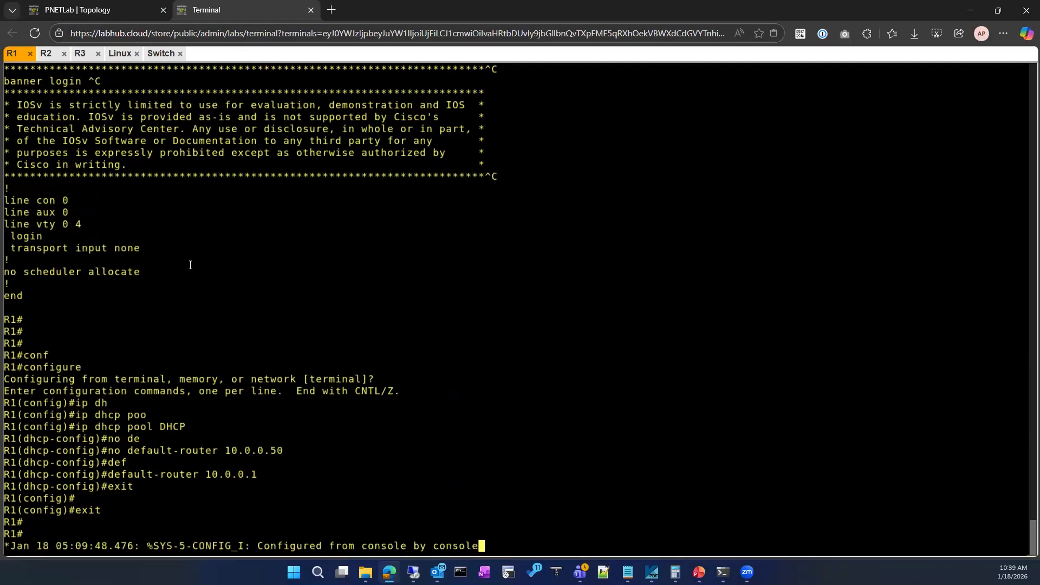
key(Return)
key(Return)
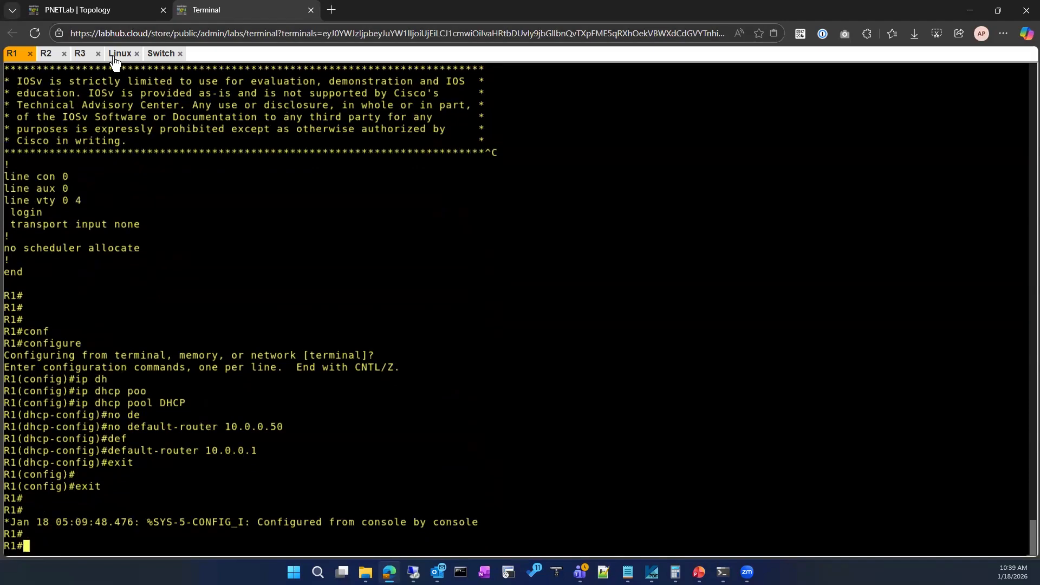
Open the Linux client's console and turn off its wired network connection.
click(120, 54)
drag(163, 54, 128, 55)
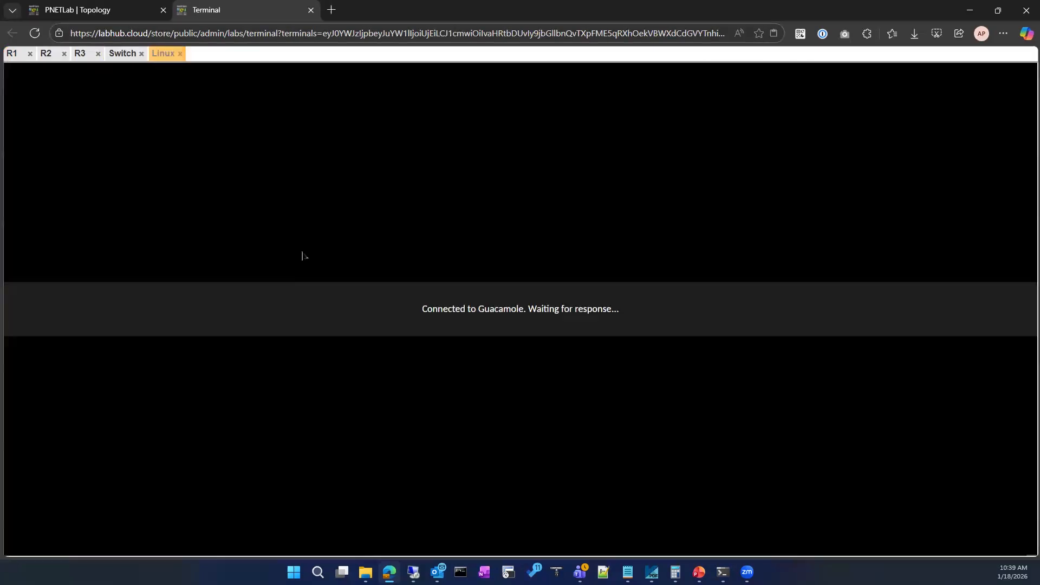
key(Return)
key(Return)
key(Return)
key(Return)
key(Return)
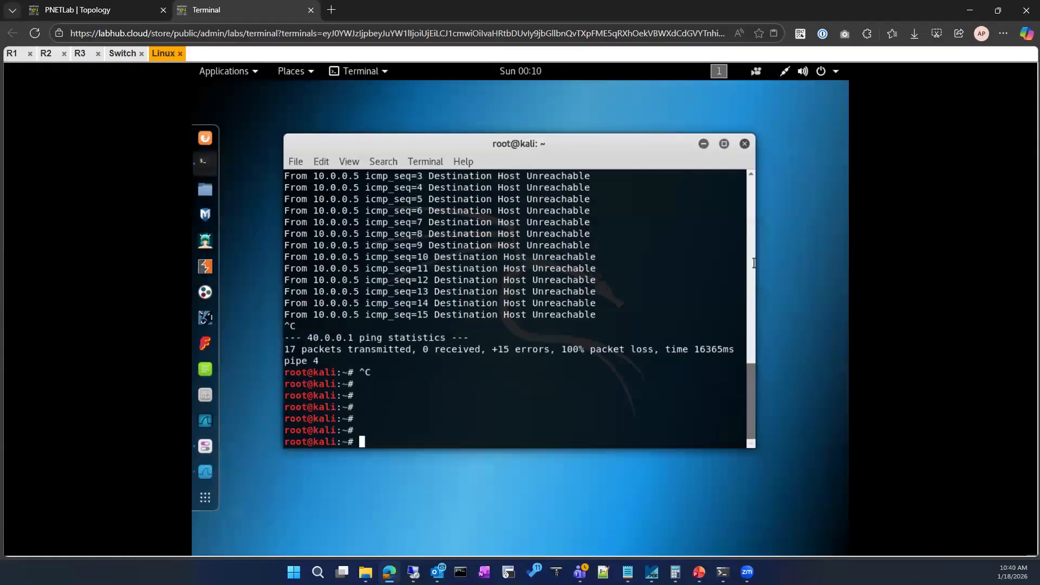
click(794, 71)
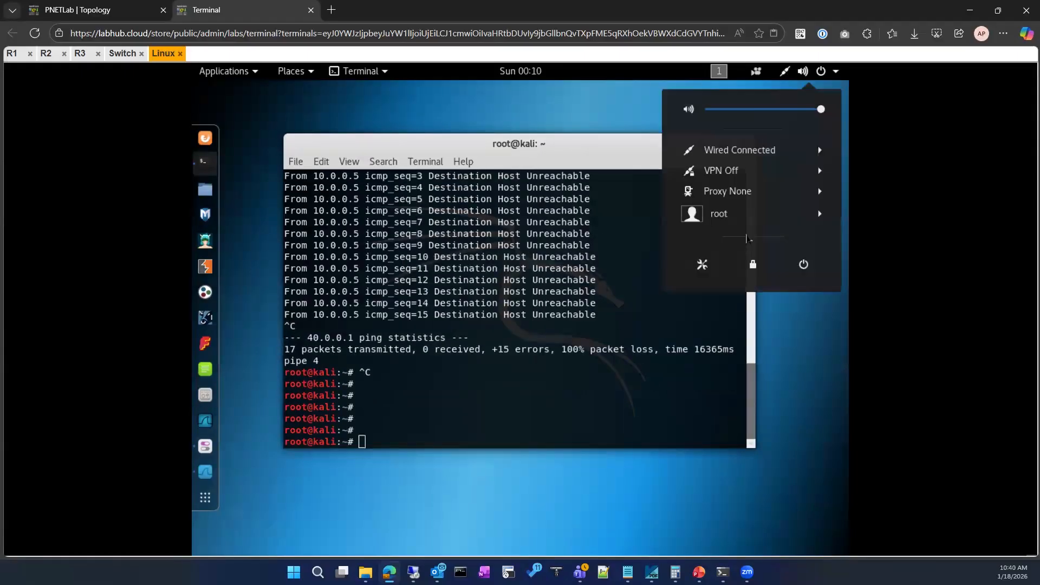
click(774, 157)
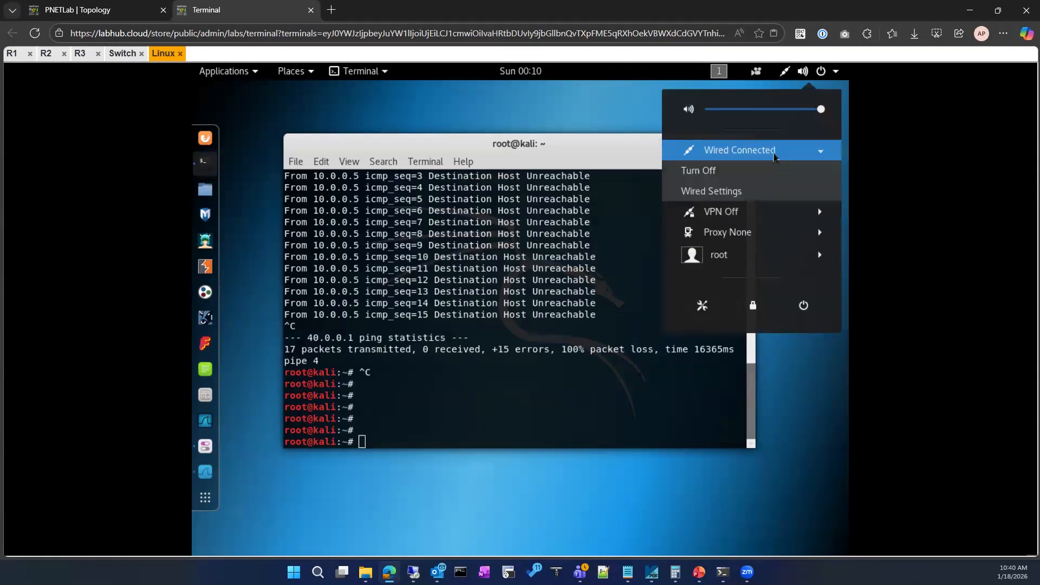
click(700, 171)
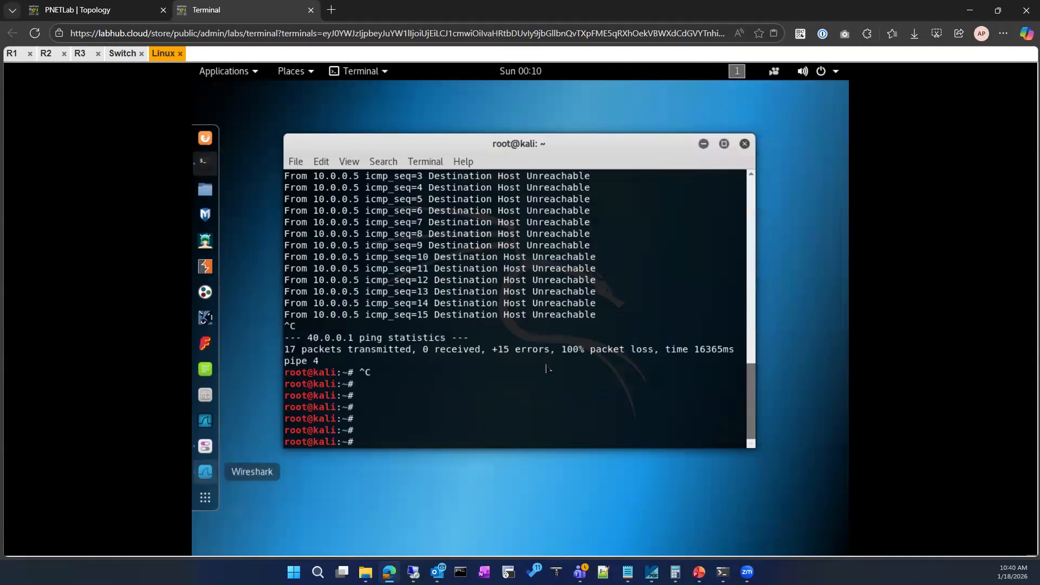
Restart the Wireshark capture without saving the packets, and ping 40.0.0.1 from the Linux terminal.
click(247, 134)
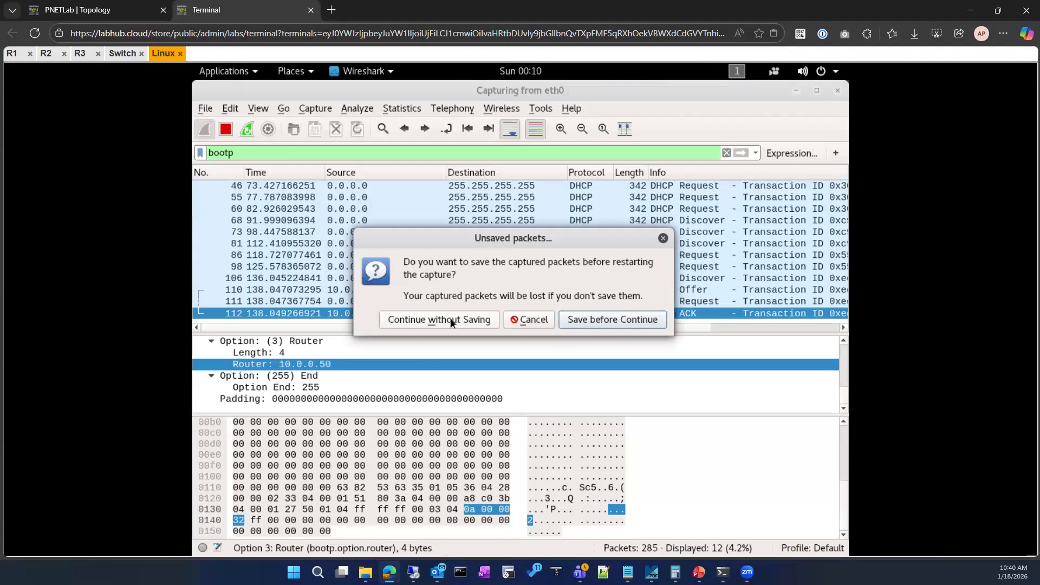
click(452, 322)
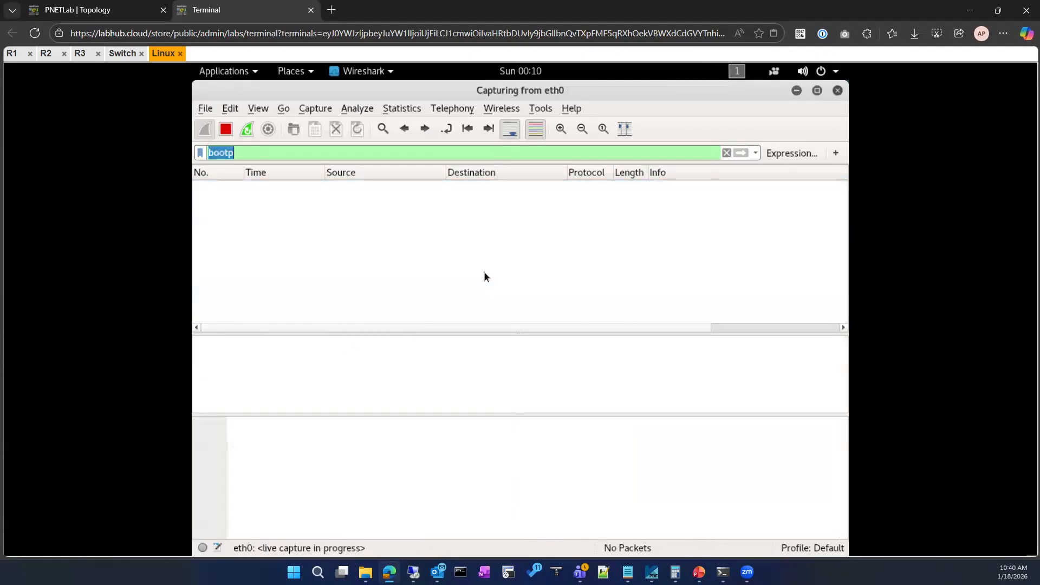
click(796, 92)
key(Up)
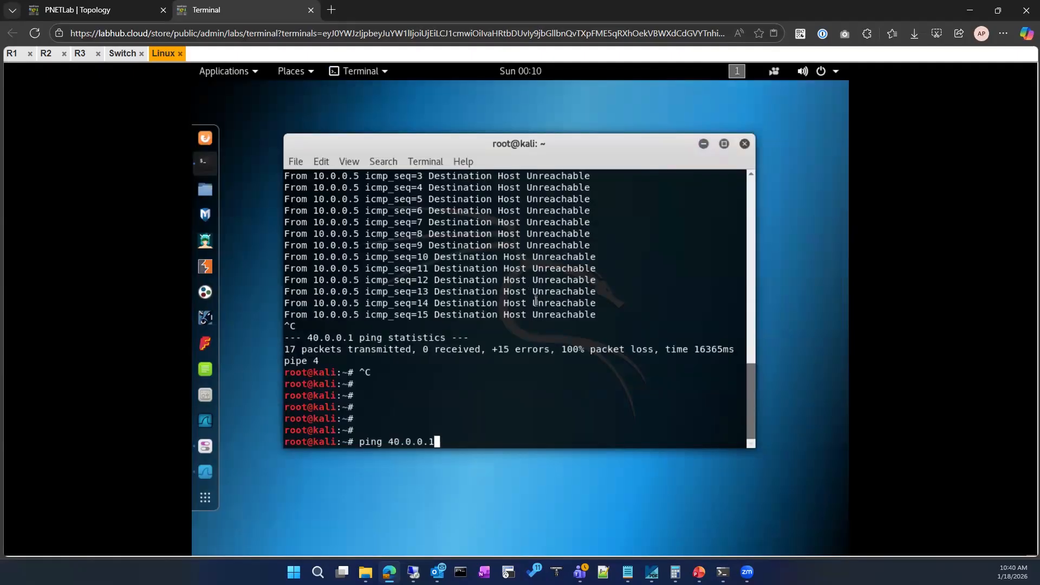
key(Return)
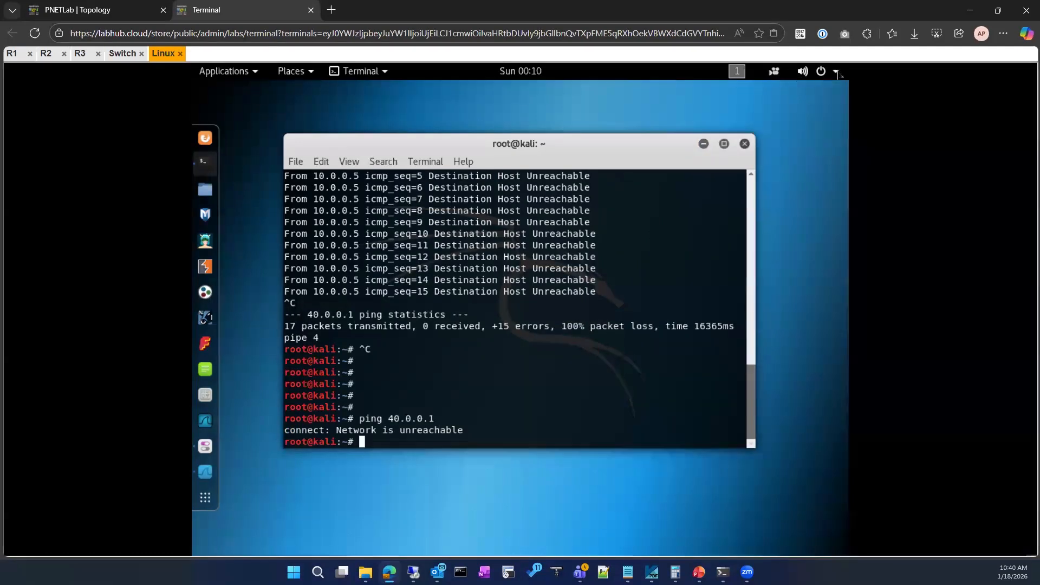
Reconnect the Linux client's wired network connection.
click(836, 72)
click(765, 146)
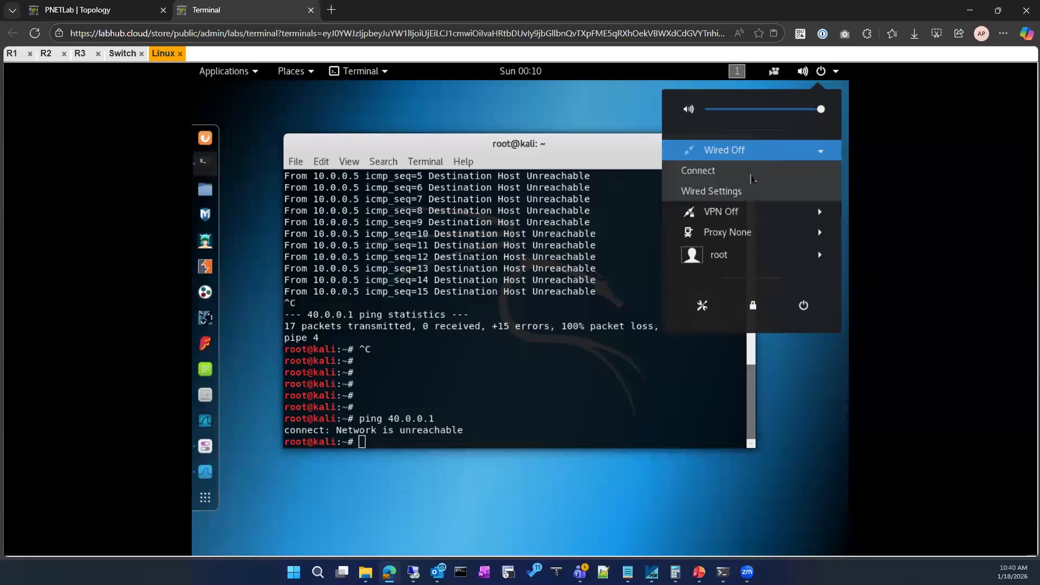
click(725, 172)
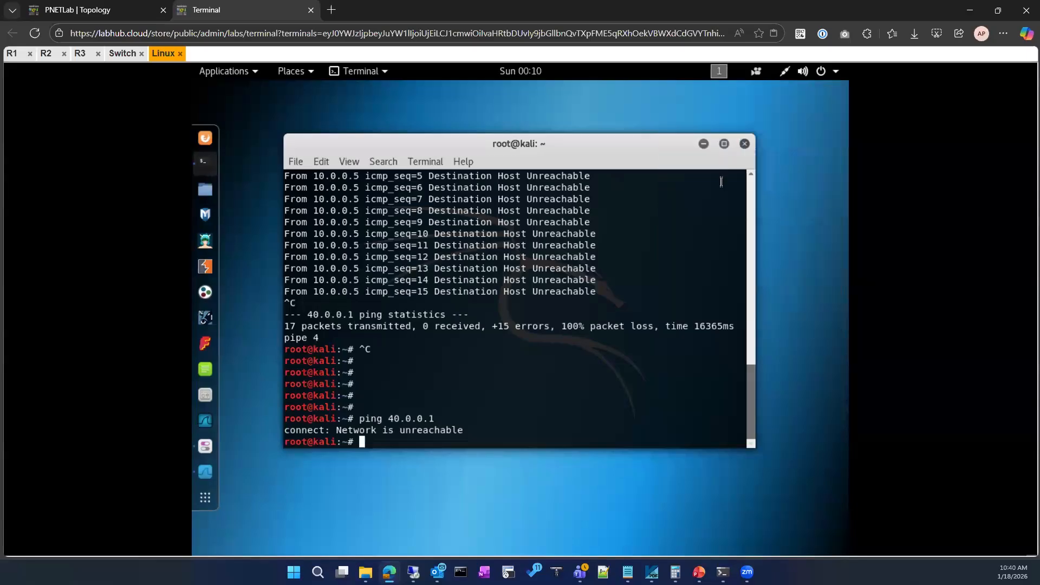
Check the wired connection's IPv4 address and default route in its details, and put the network settings away.
click(782, 72)
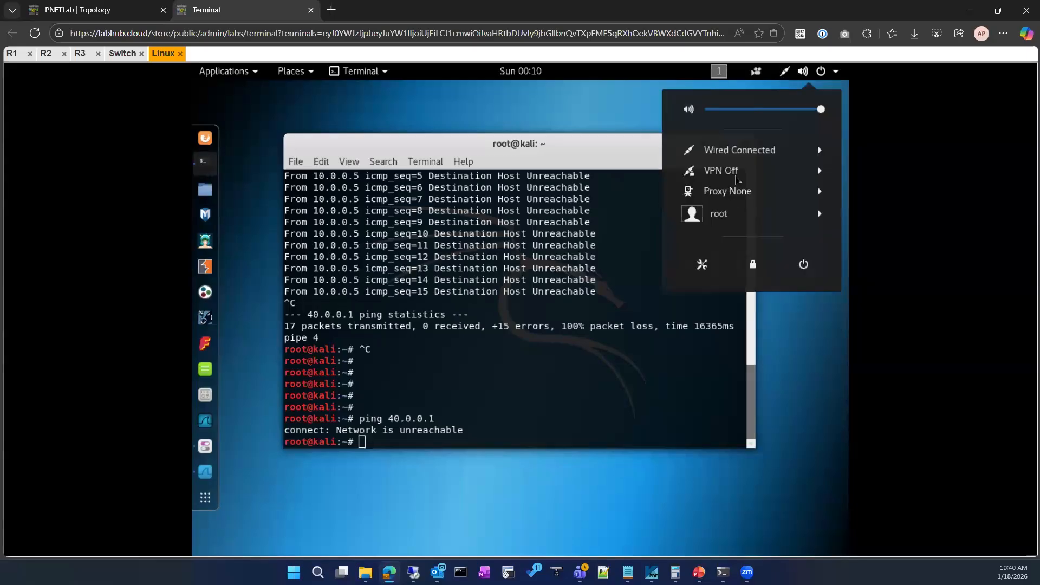
click(752, 157)
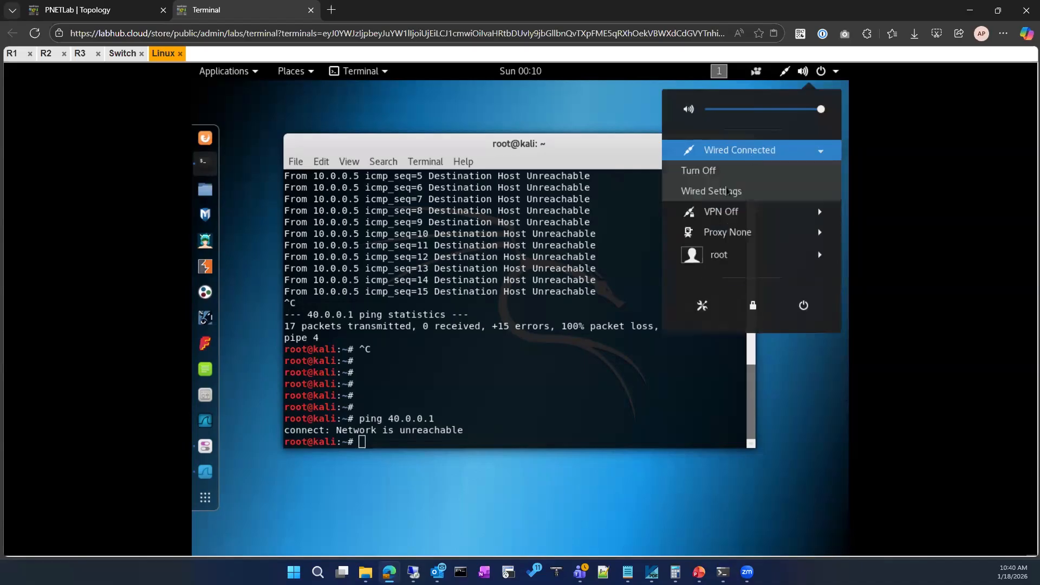
key(Return)
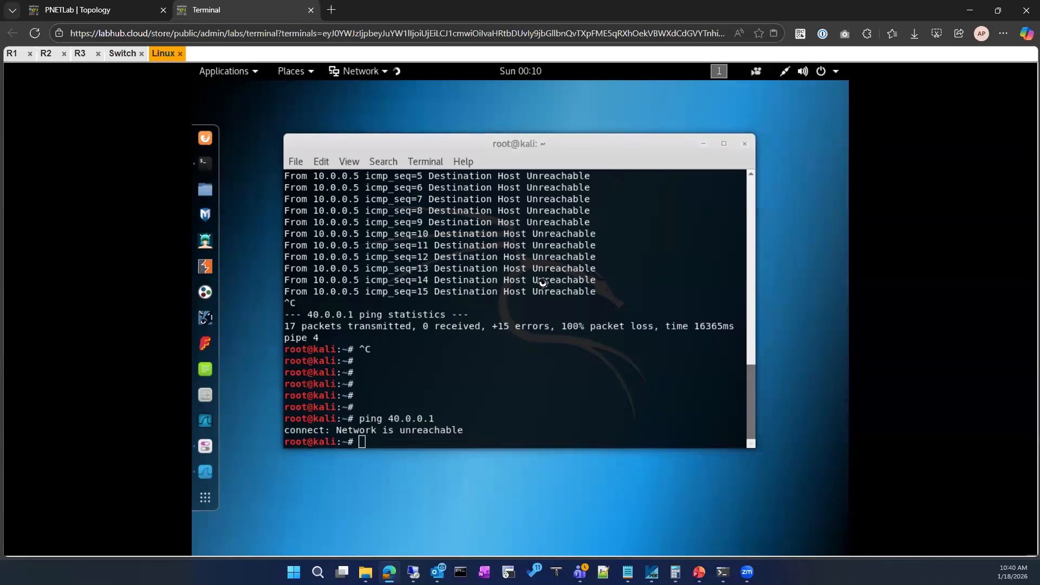
click(702, 171)
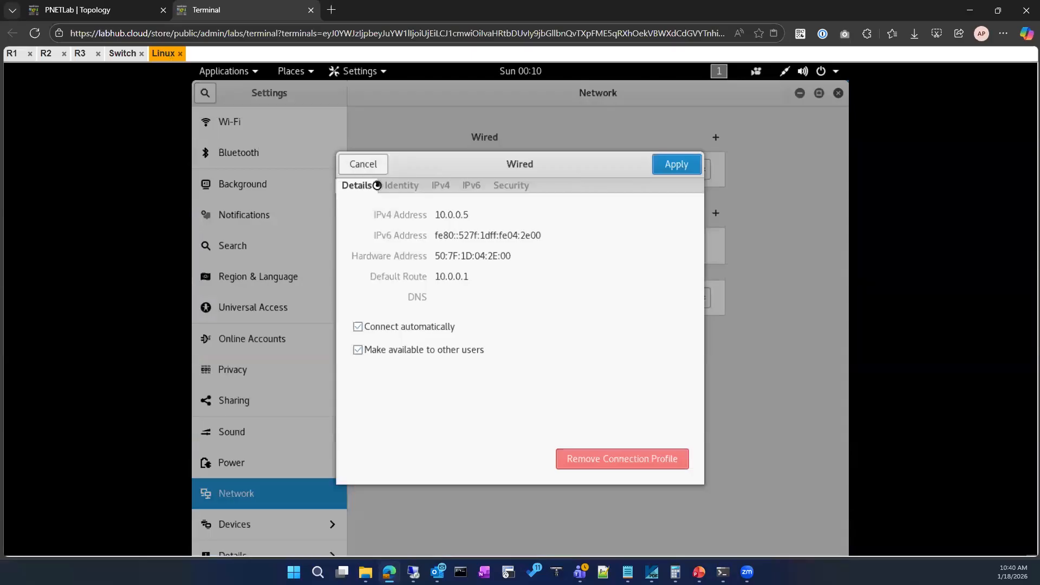
click(365, 165)
click(799, 92)
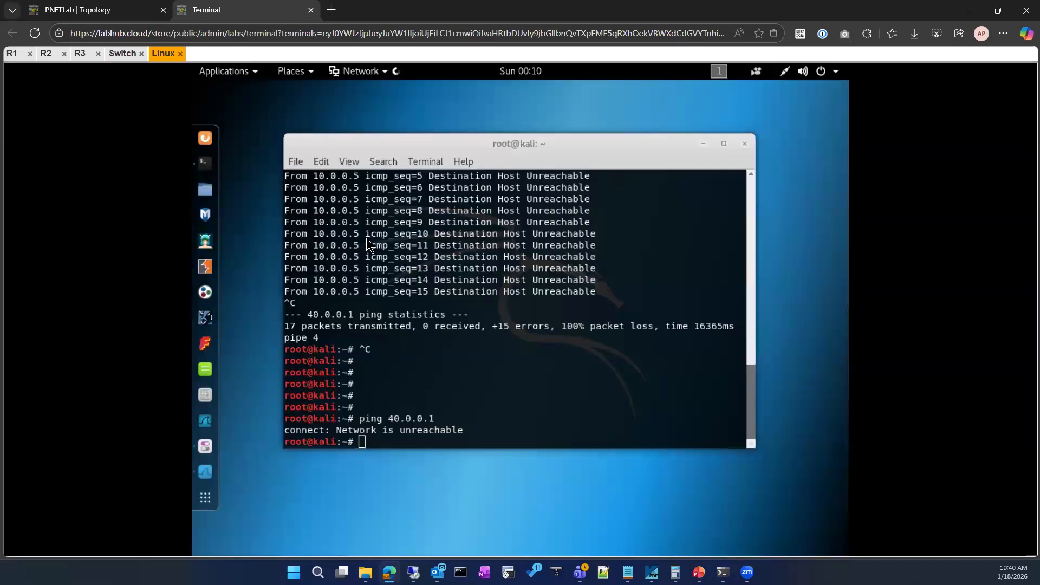
Ping 40.0.0.1 again from the Linux terminal and stop the ping after a few replies.
click(450, 359)
key(Up)
key(Return)
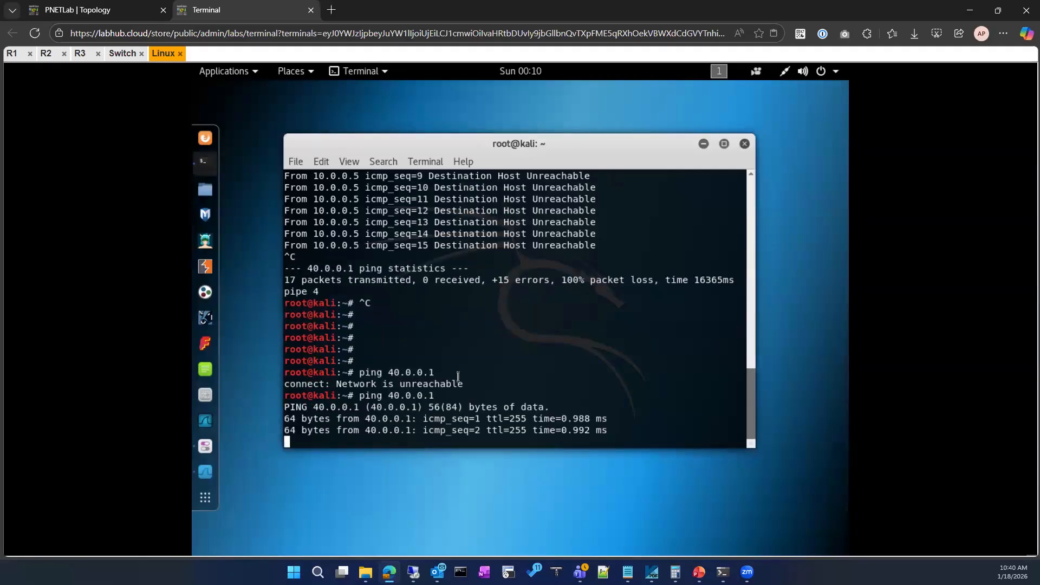
key(ctrl+c)
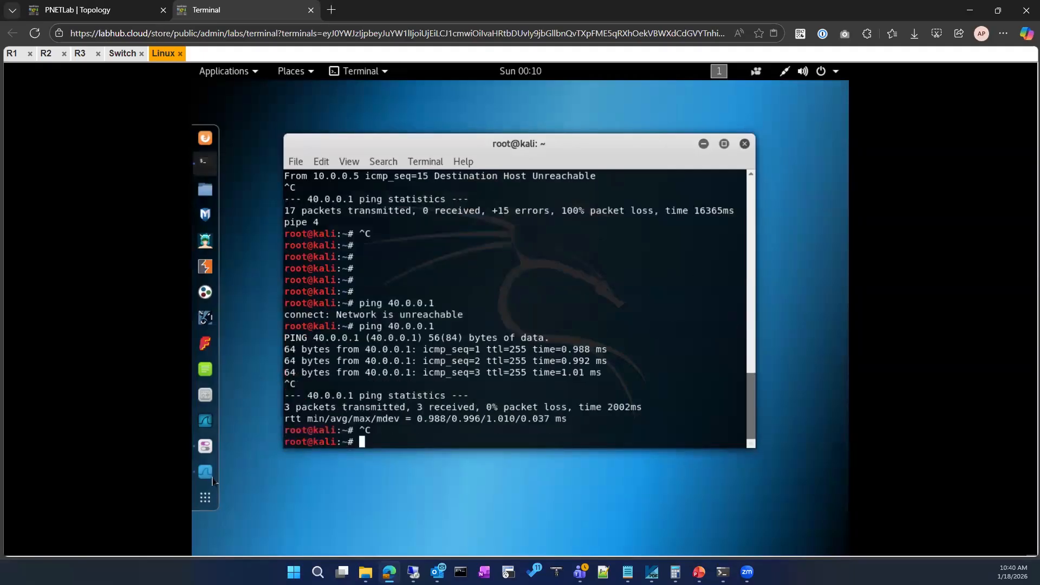
key(ctrl+c)
Review the newly captured DHCP packets in Wireshark and minimize the capture window.
click(204, 471)
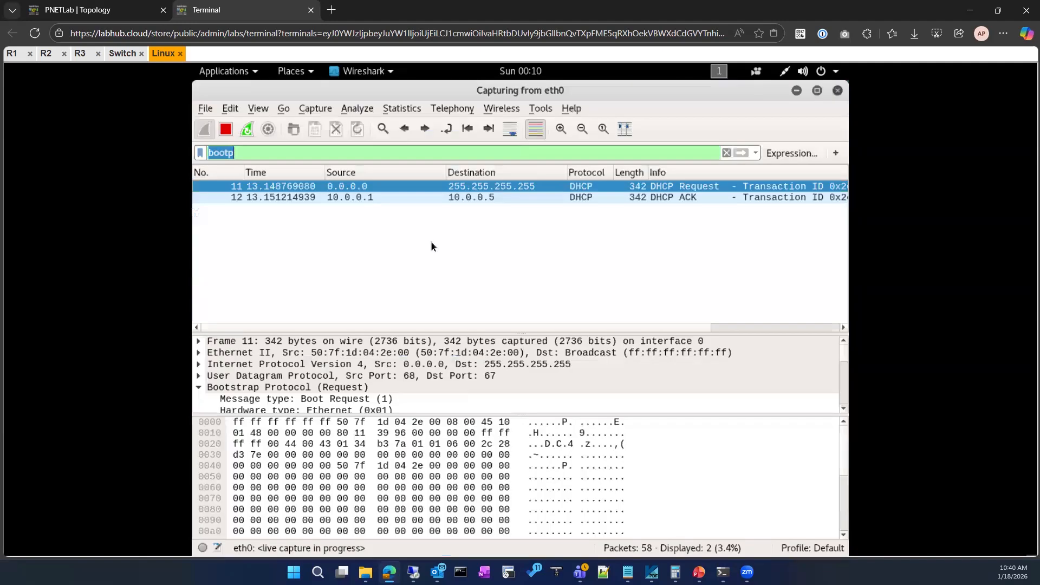
click(445, 225)
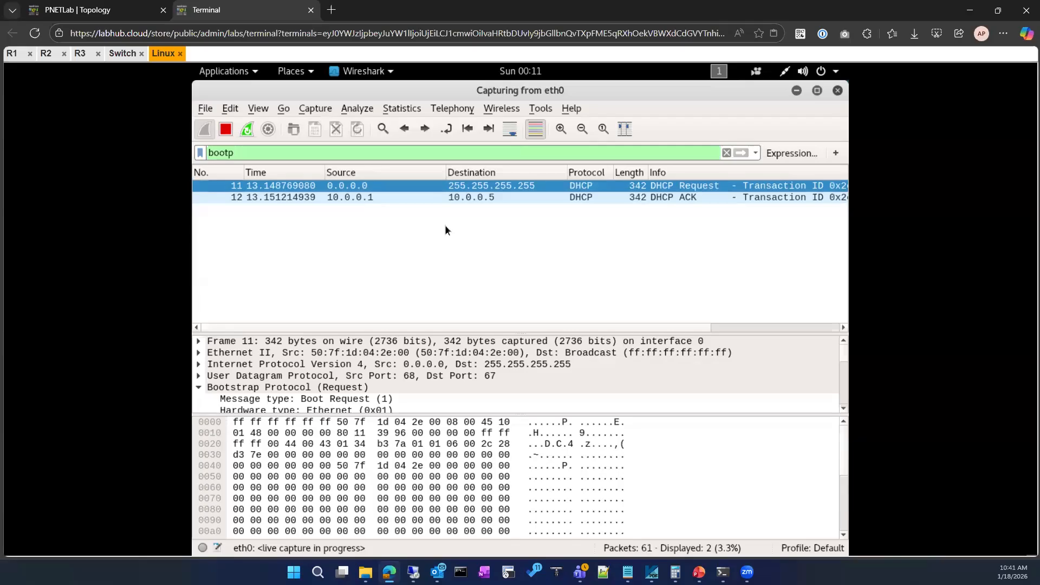
click(796, 91)
Turn off the wired connection again and restart the Wireshark capture without saving the packets.
click(785, 75)
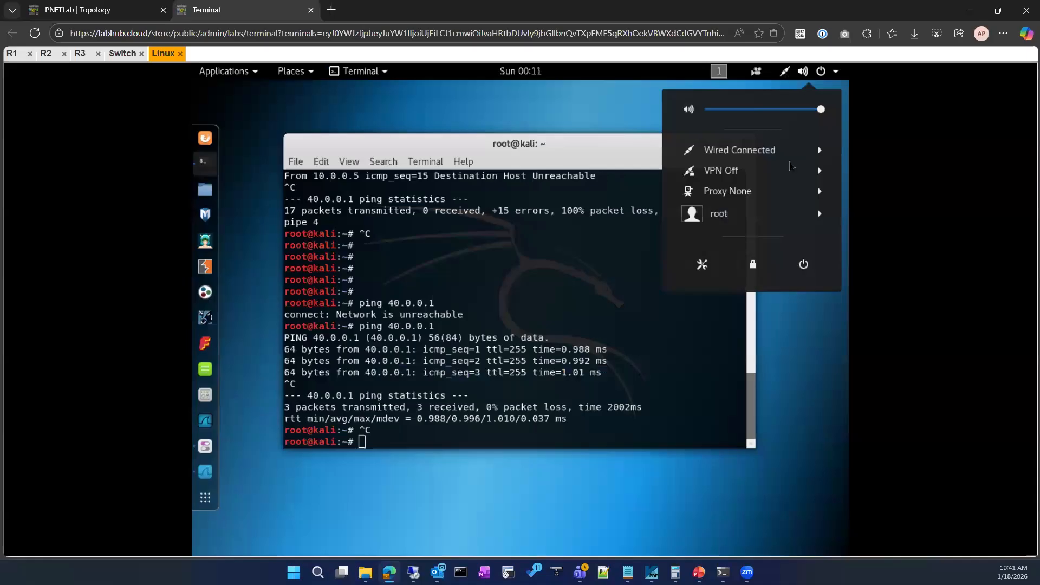
click(794, 156)
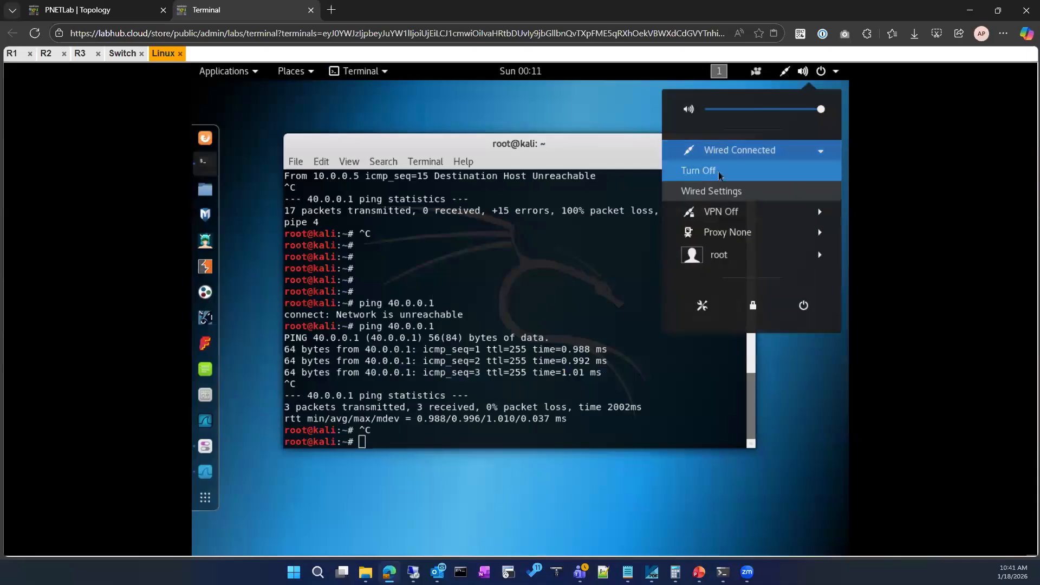
click(699, 171)
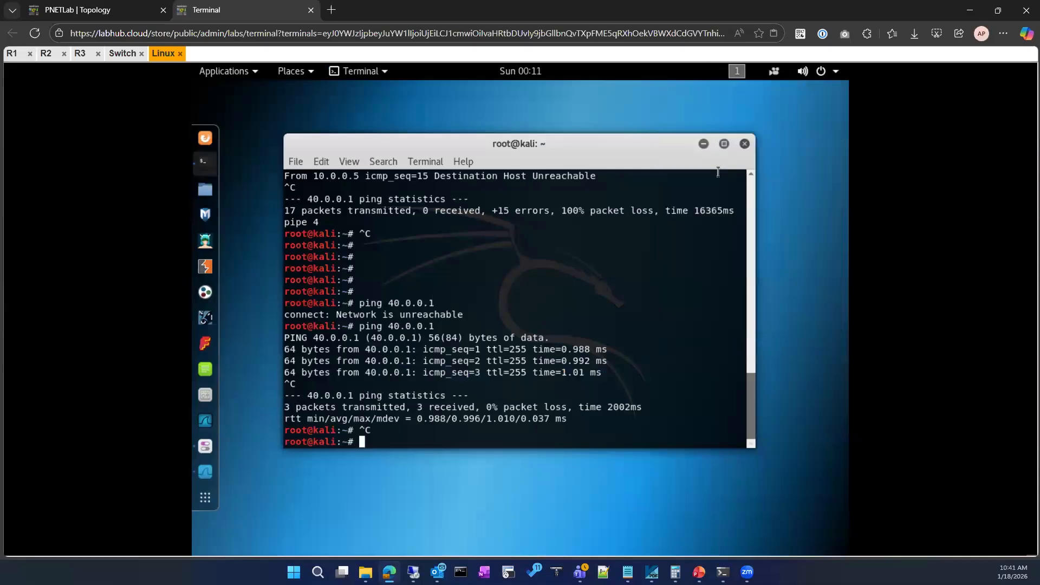
click(205, 471)
click(247, 130)
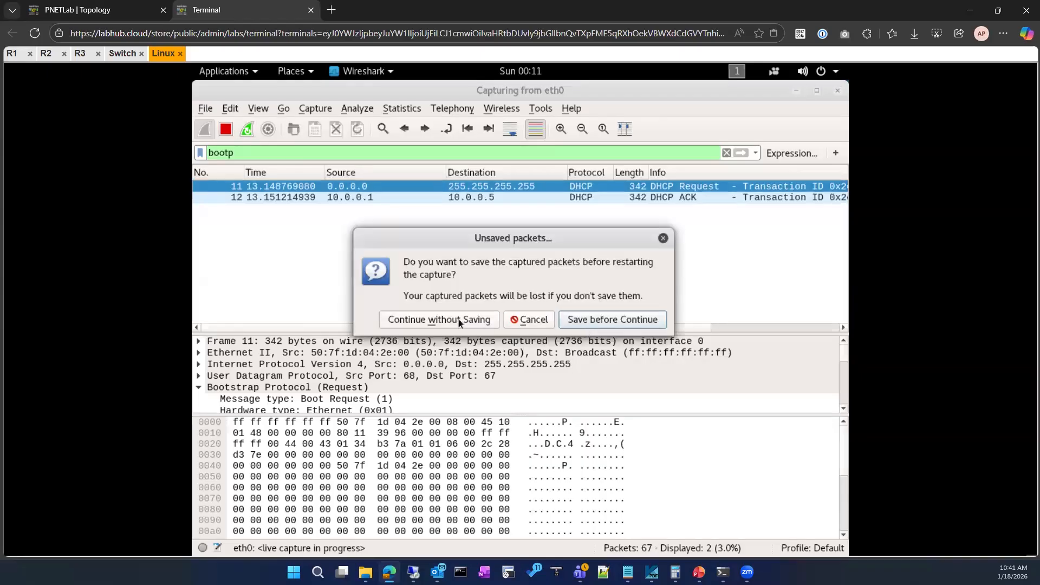
click(459, 322)
click(797, 90)
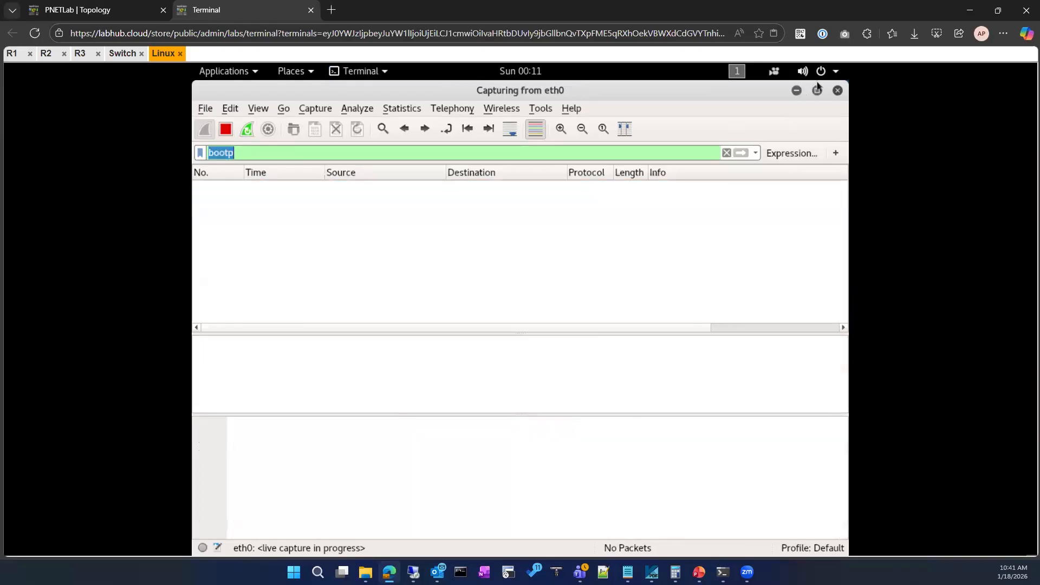
Reconnect the wired network and review the resulting DHCP packets in Wireshark.
click(837, 71)
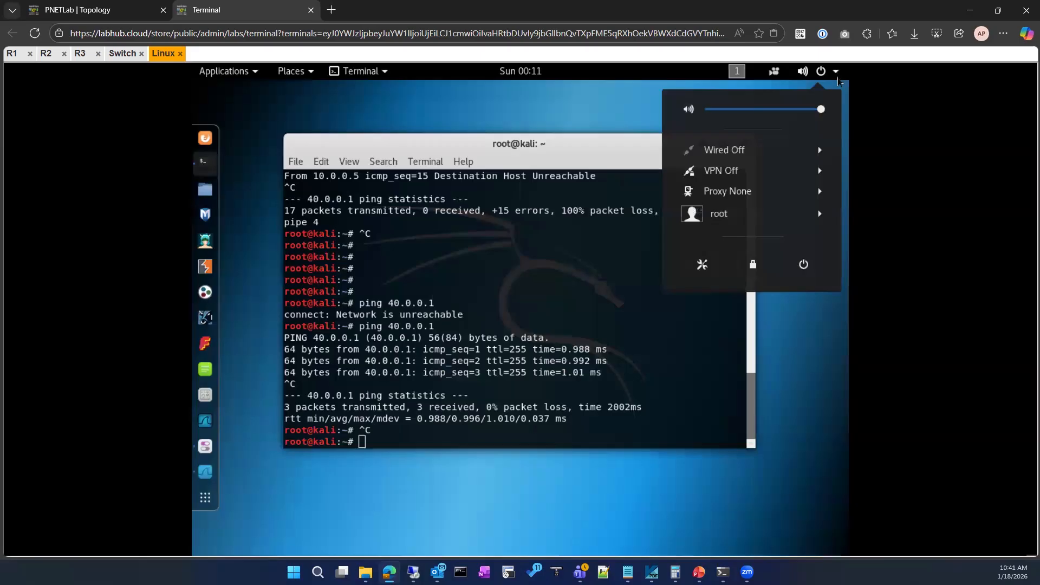
click(772, 154)
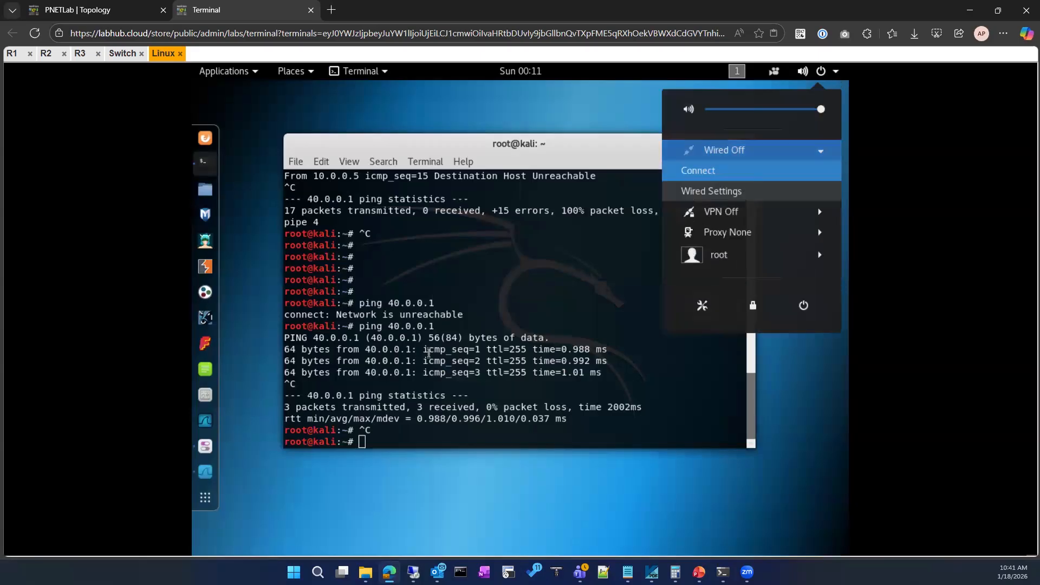
click(704, 171)
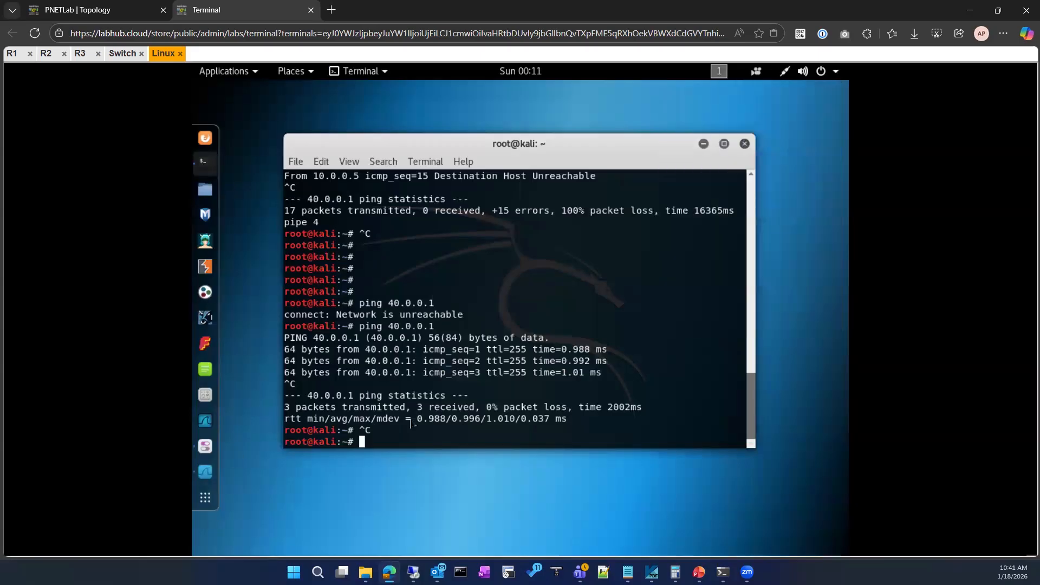
click(205, 472)
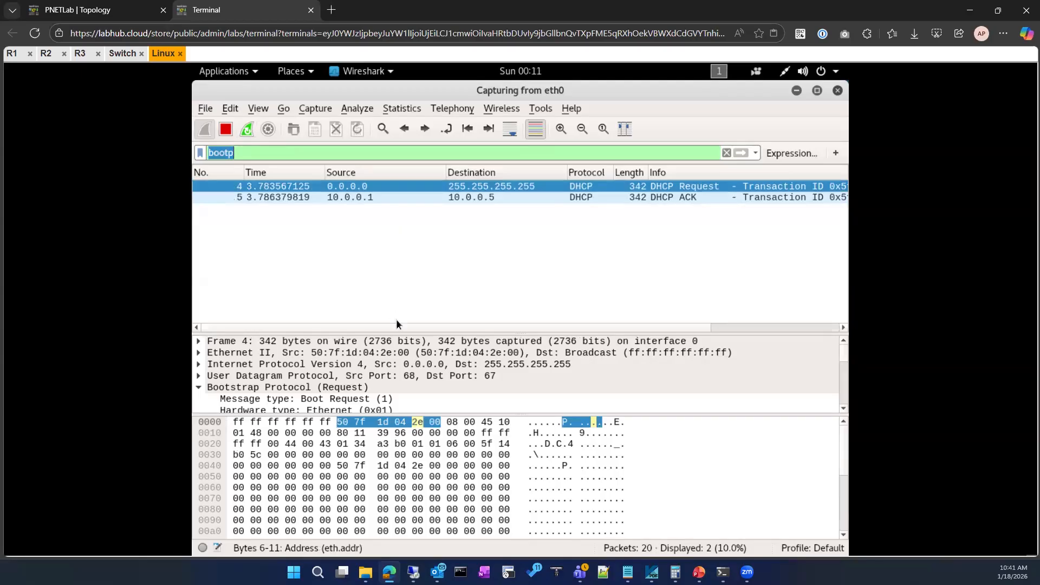
click(406, 272)
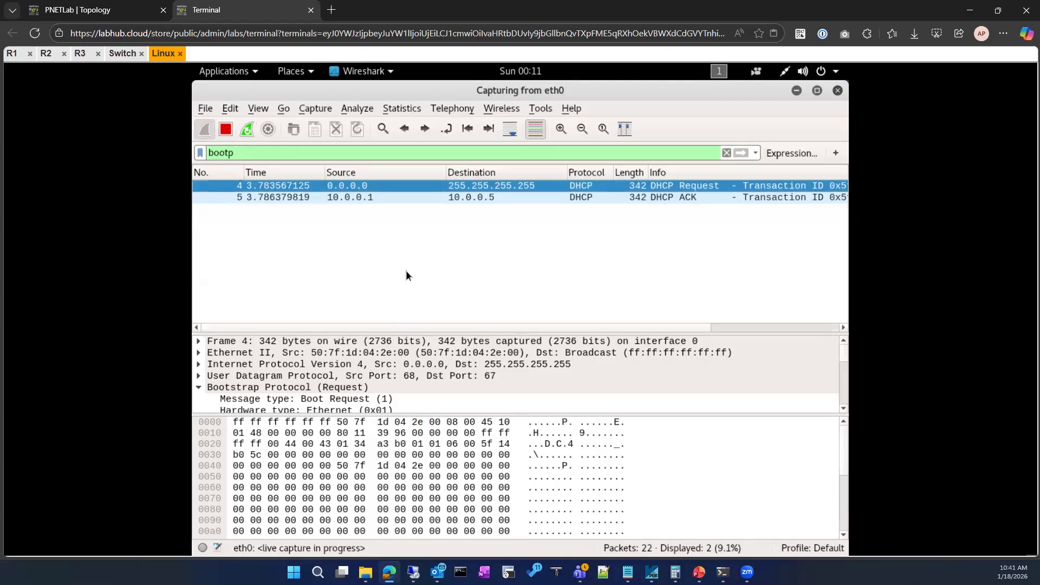
click(797, 91)
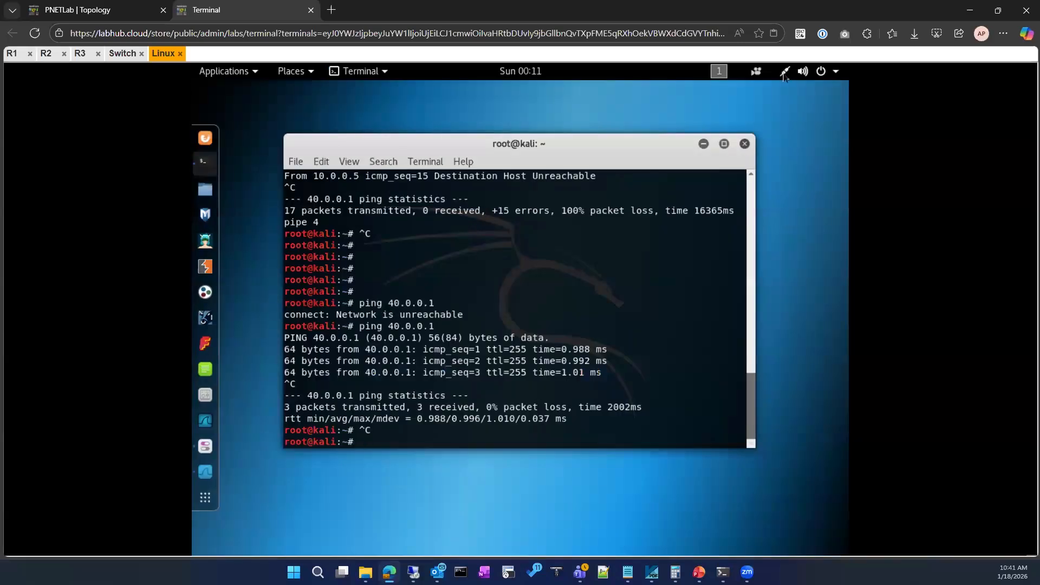
Open the wired network settings on the Linux client.
click(821, 71)
click(806, 151)
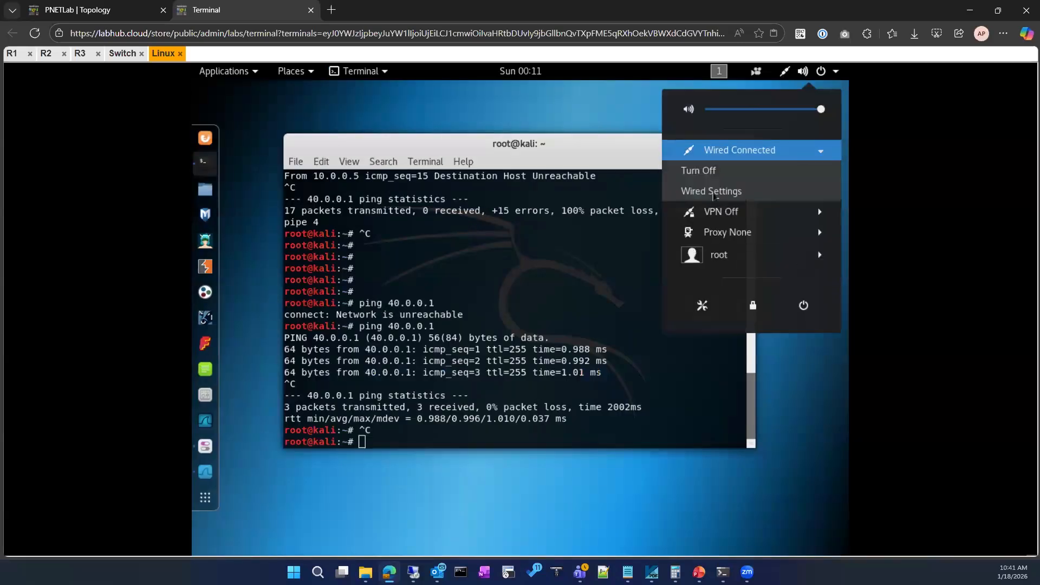
click(713, 193)
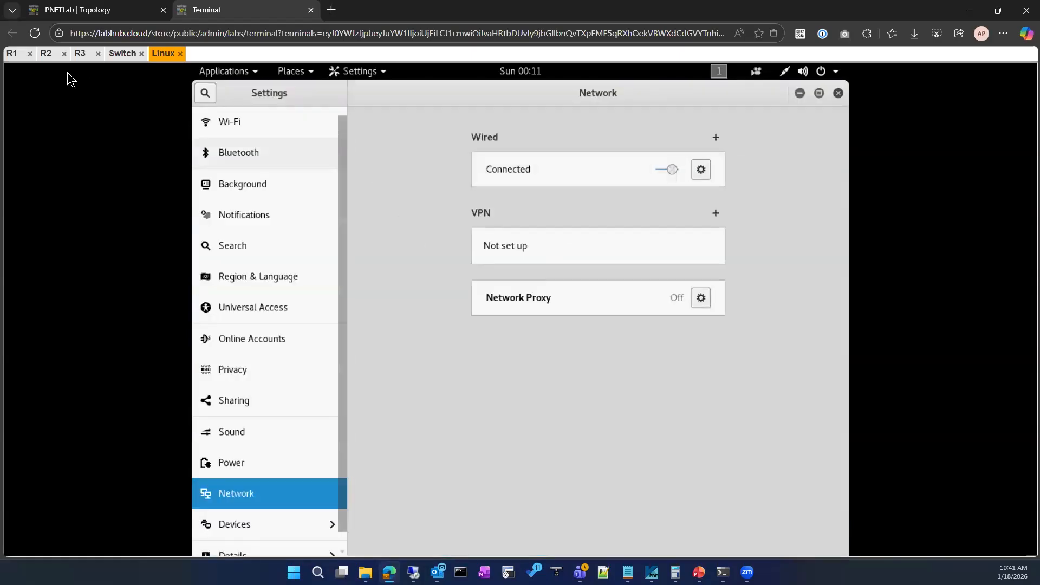
Check the lab topology diagram and return to R1's console.
click(124, 9)
click(196, 10)
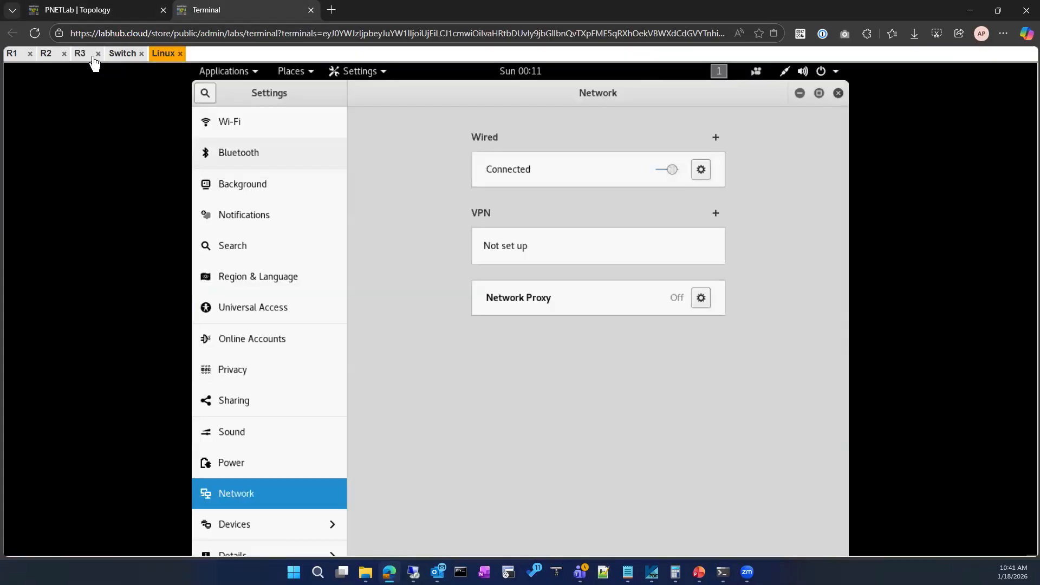
click(93, 7)
click(242, 8)
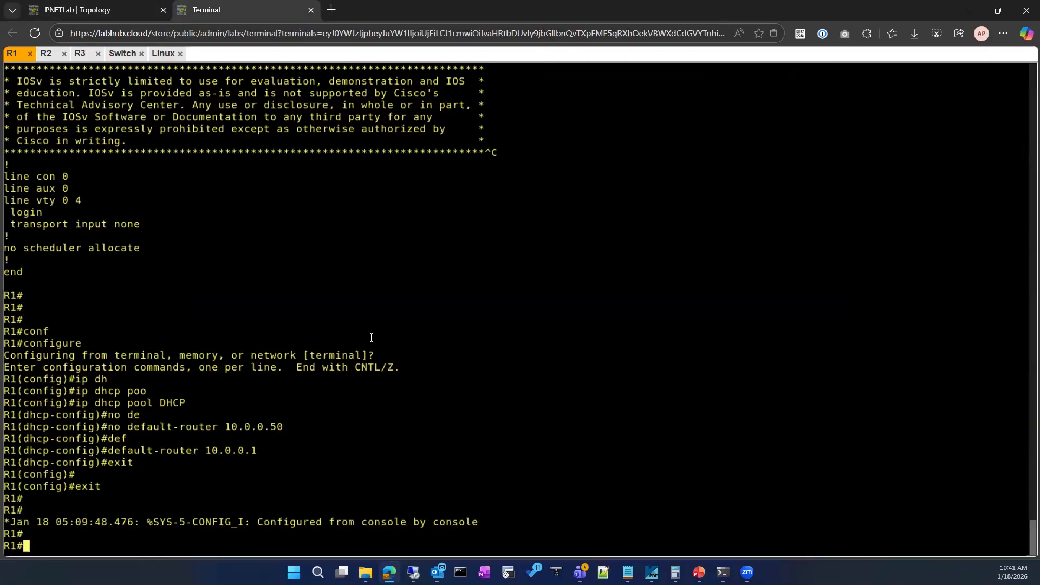
Display the current DHCP bindings on R1 with show ip dhcp binding.
text(sh ip dh)
key(Tab)
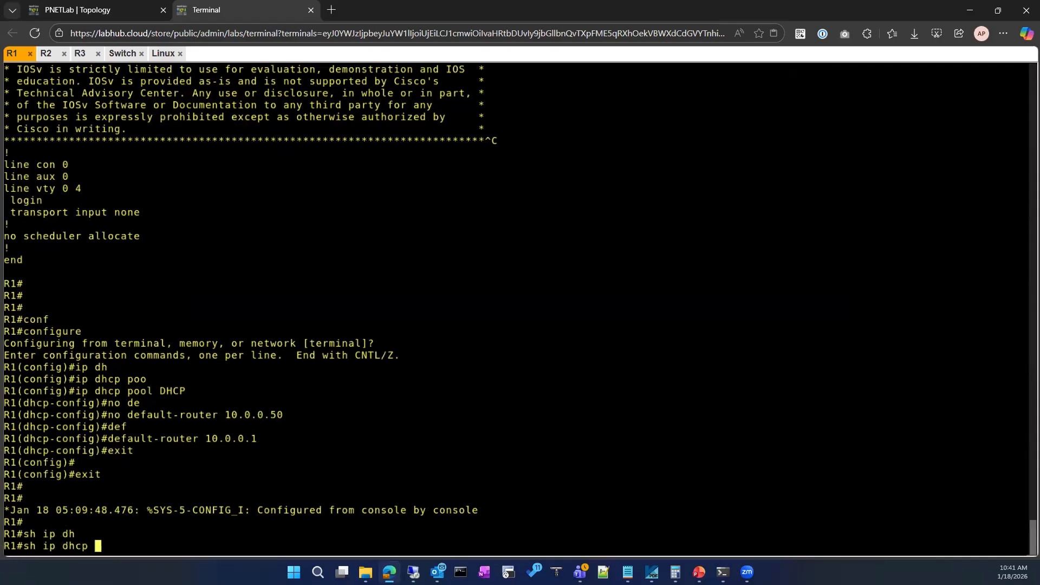
text(bi)
key(Tab)
key(Return)
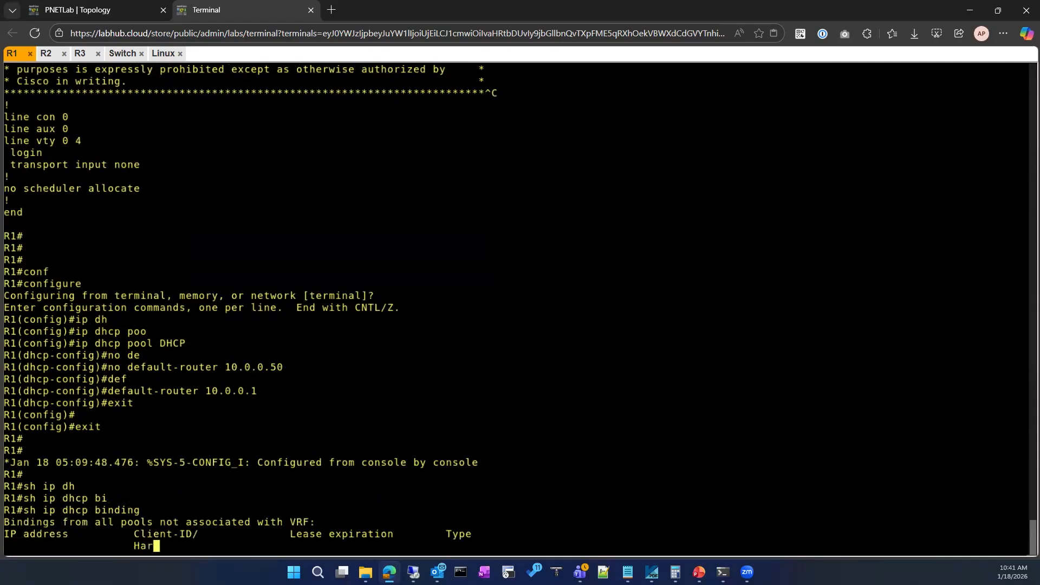
text(conf)
key(Tab)
key(Return)
key(Return)
text(exit)
key(Return)
Clear all DHCP bindings on R1 with clear ip dhcp binding *.
text(cle)
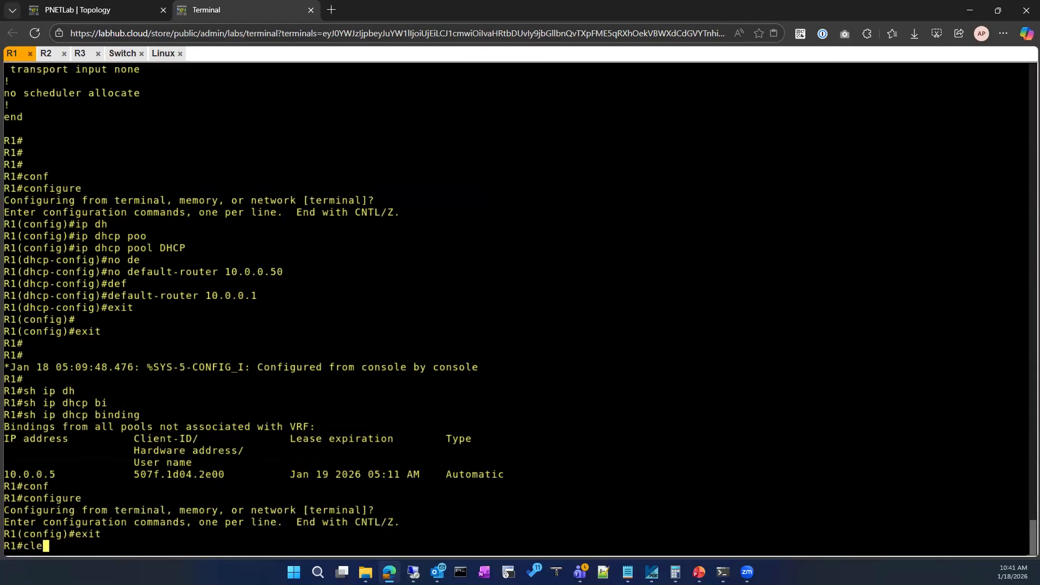
key(Tab)
text(ip dh)
key(Tab)
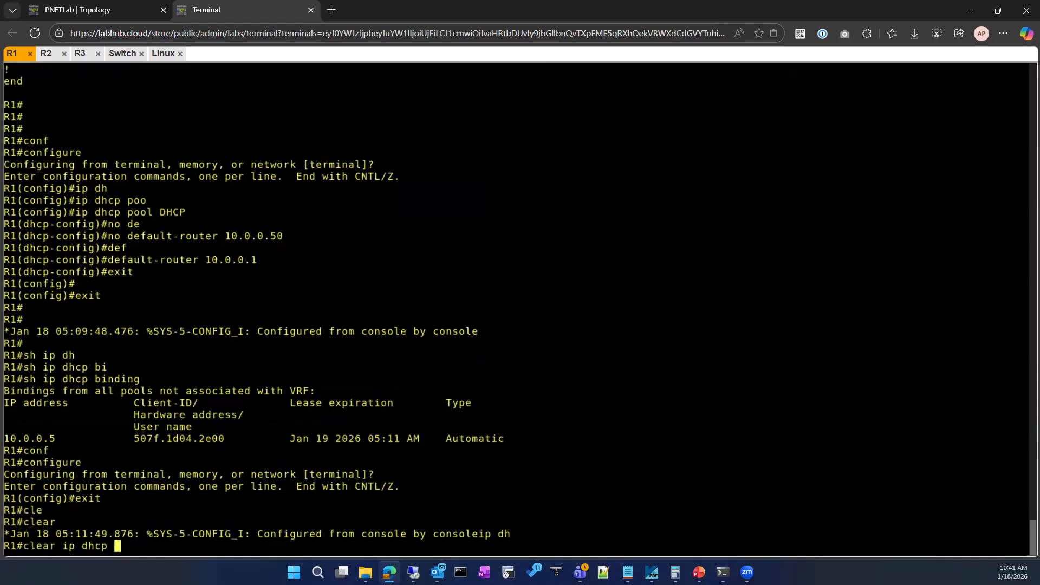
text(bi)
key(Tab)
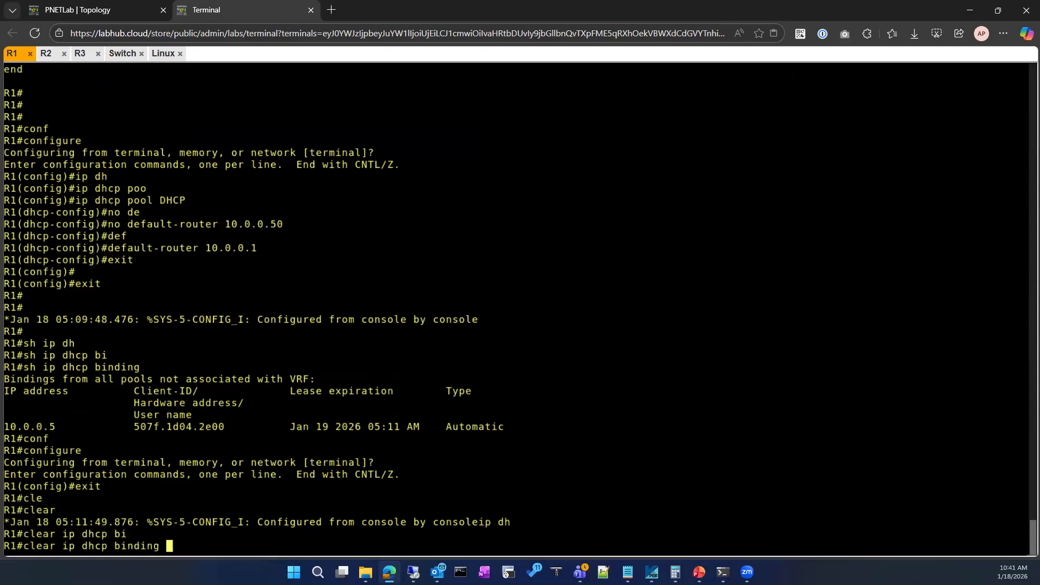
text(*)
key(Return)
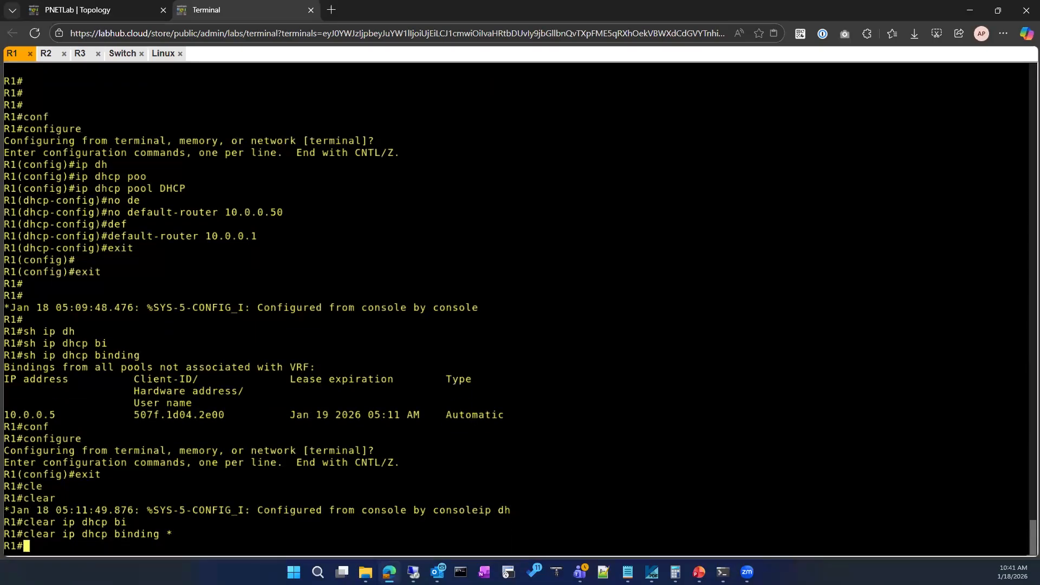
Return to the Linux client and turn its wired connection off and on again.
click(122, 53)
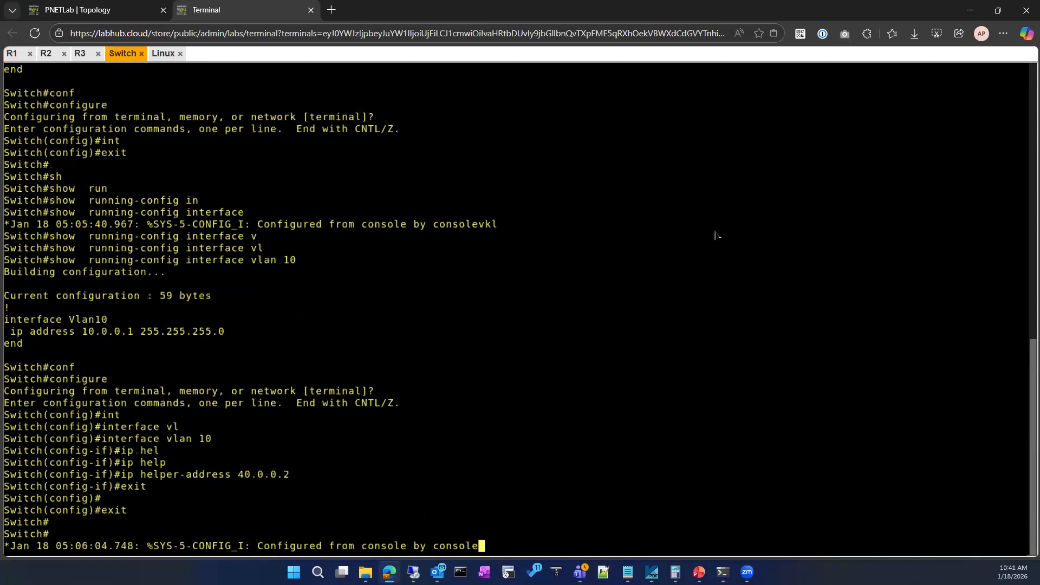
click(163, 53)
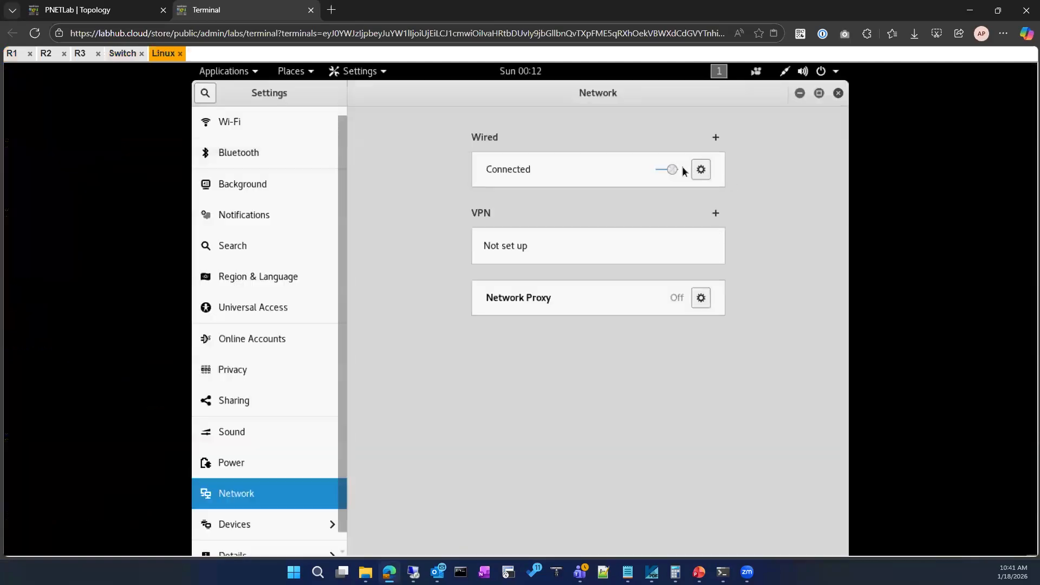
click(784, 73)
click(764, 150)
click(720, 172)
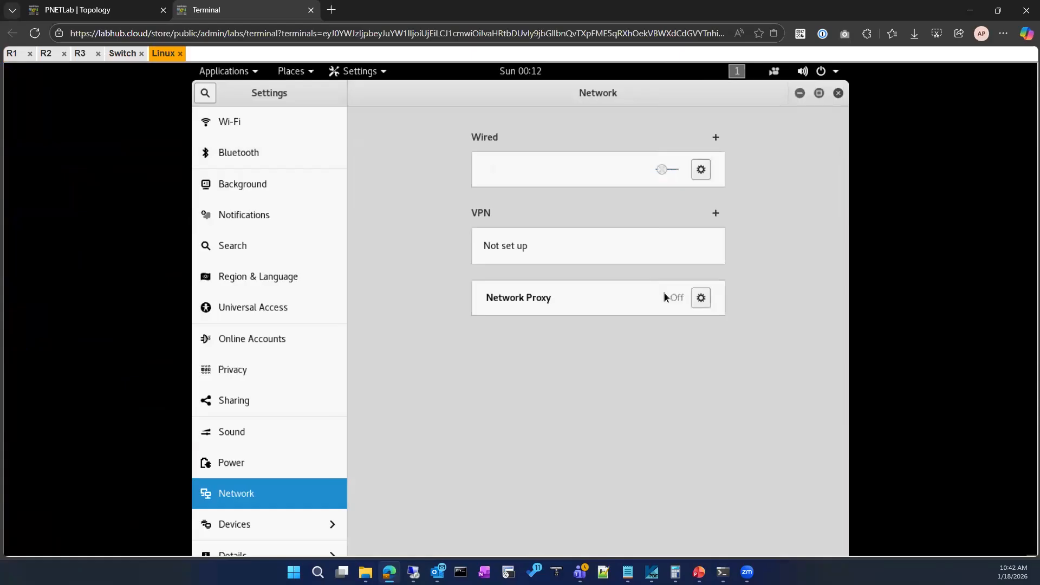
click(664, 171)
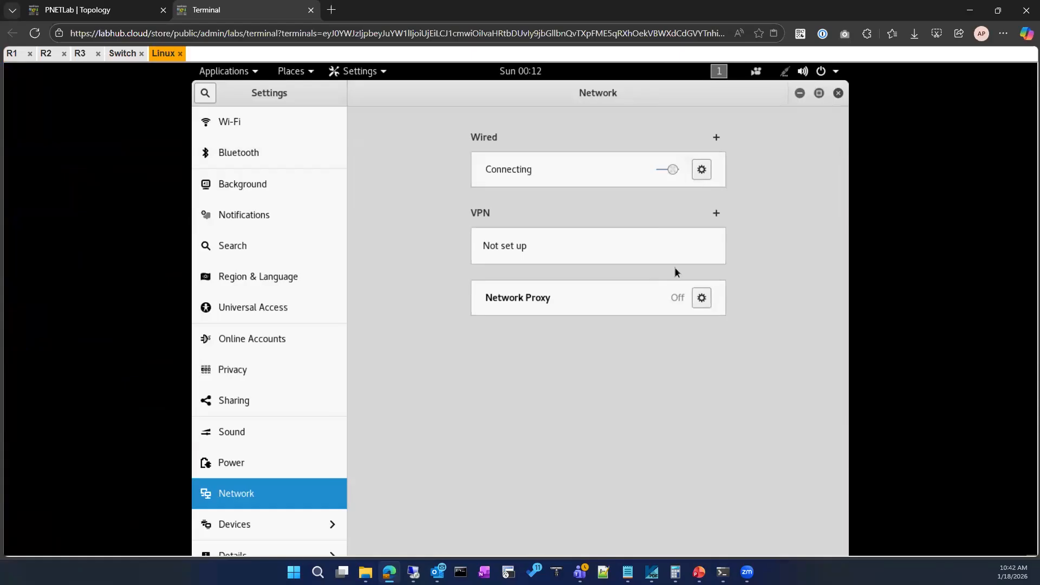
Review the wired connection's IPv4 address and default route in its details, then apply and close them.
click(787, 74)
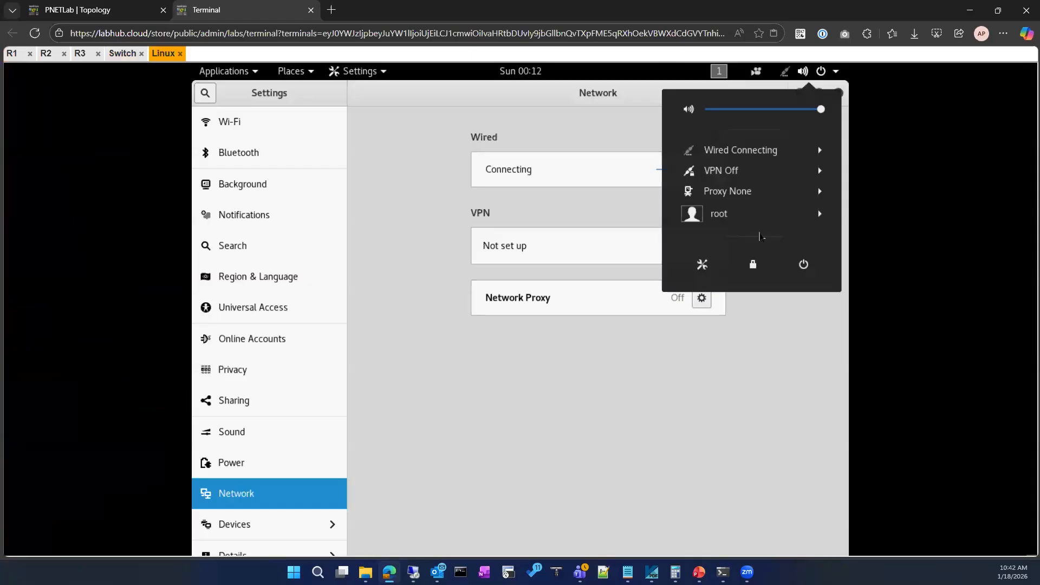
click(738, 151)
click(730, 191)
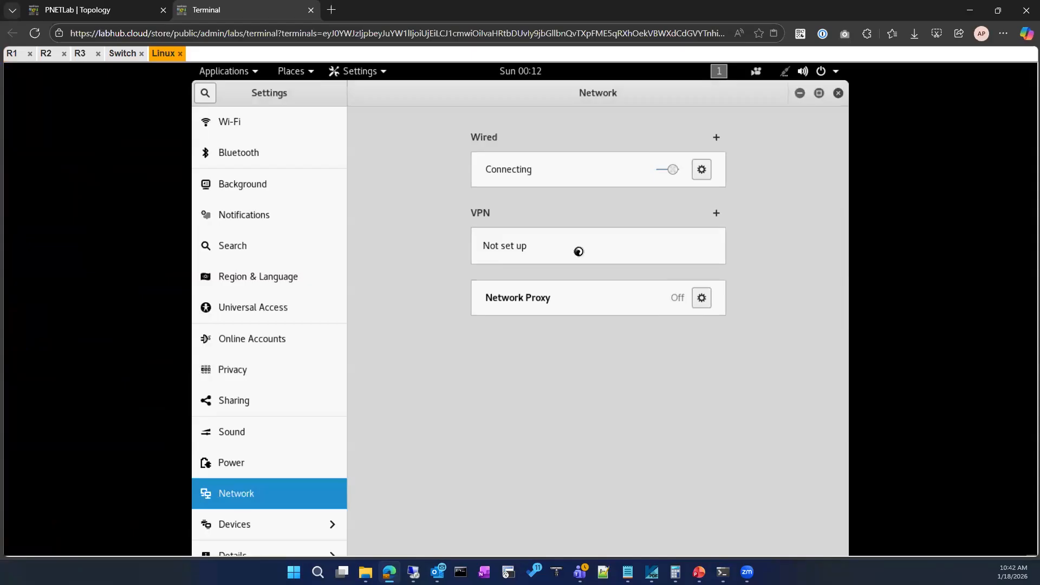
click(698, 170)
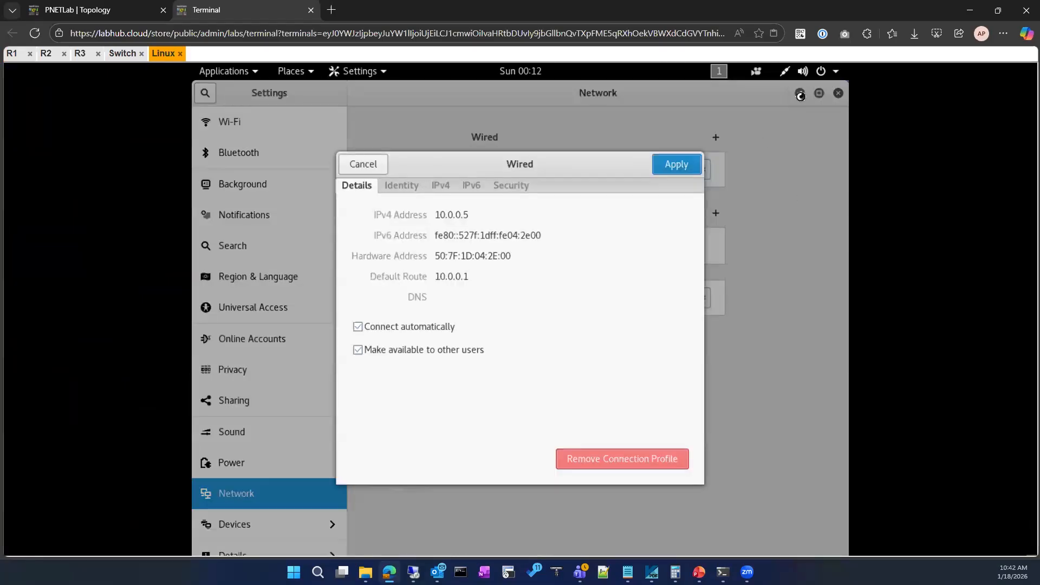
click(678, 165)
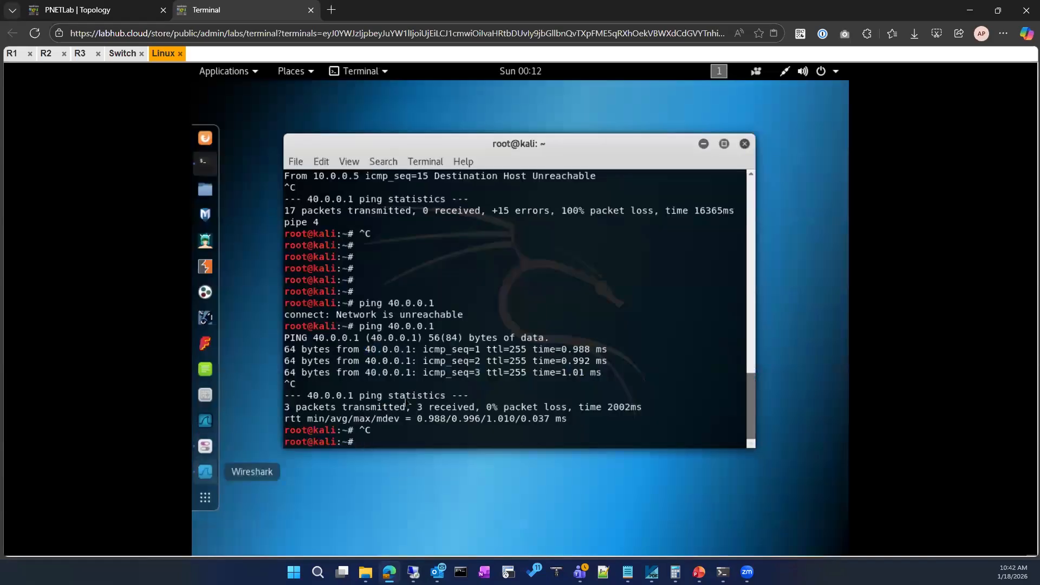
Switch to Wireshark and examine the router and DHCP server identifier options in the newest DHCP ACK packet.
click(205, 472)
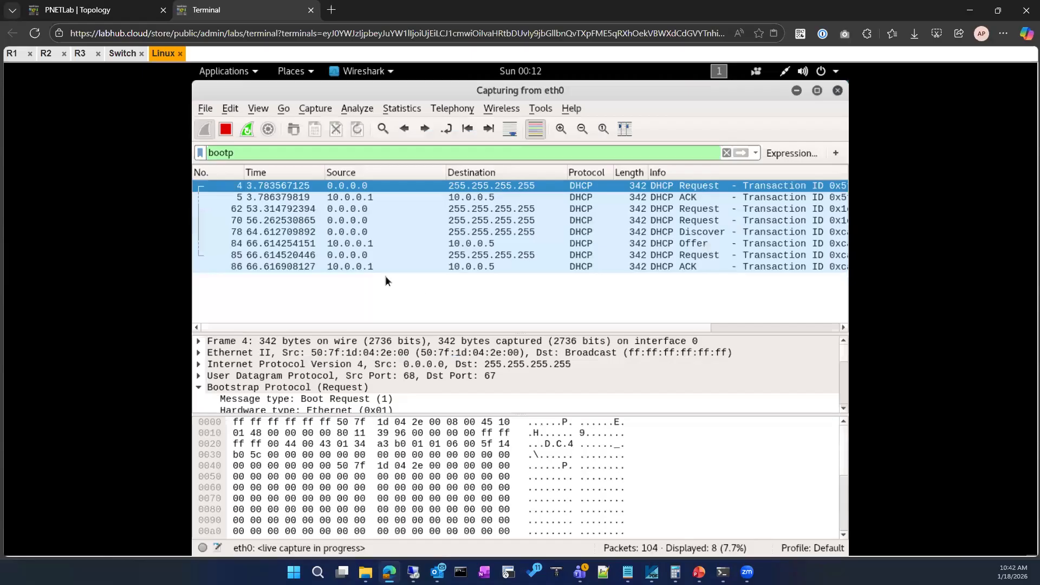
click(302, 268)
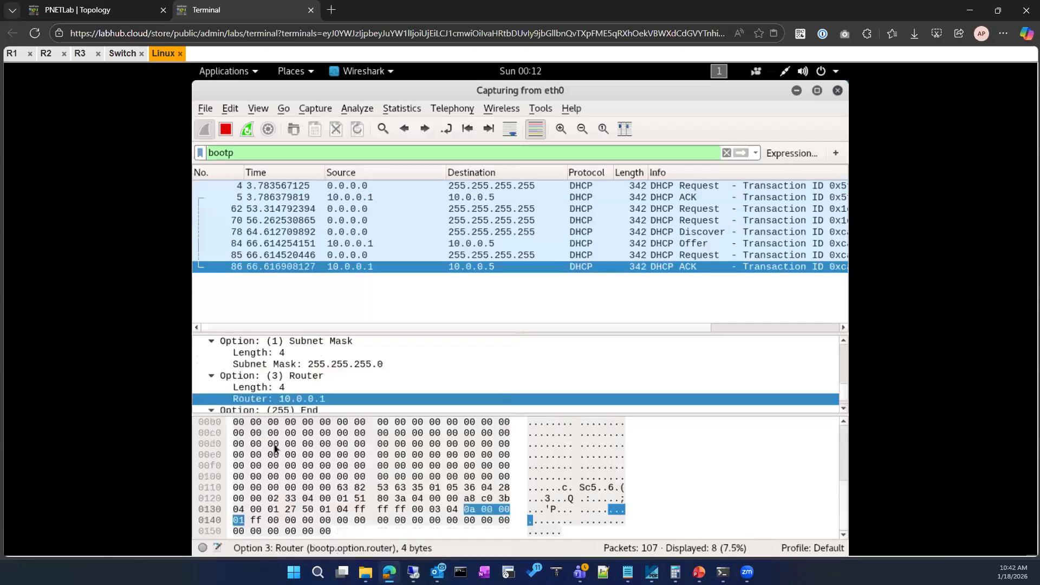
scroll(291, 378, down, 1)
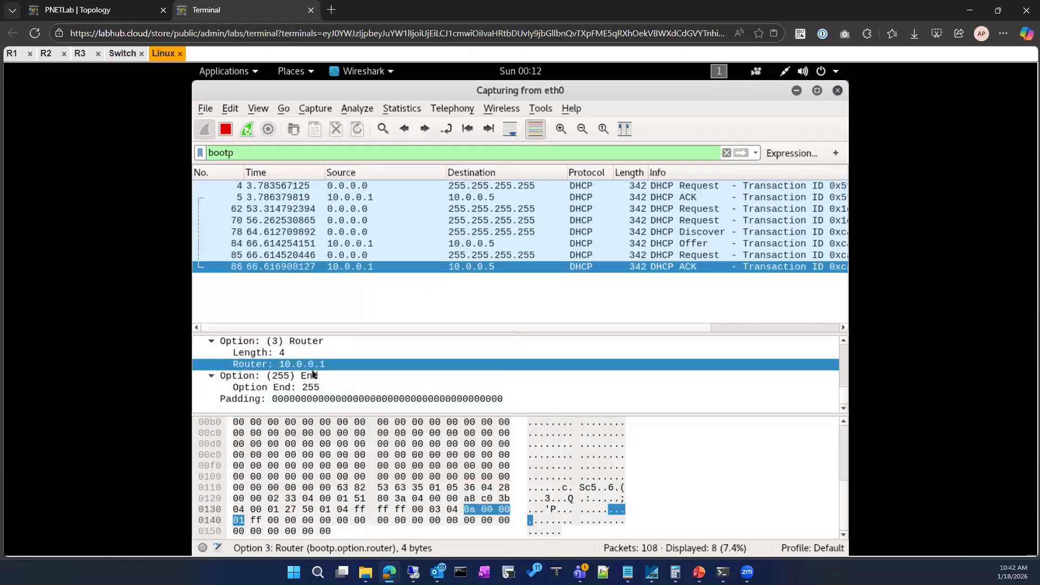
scroll(325, 374, up, 5)
click(372, 364)
scroll(373, 374, up, 4)
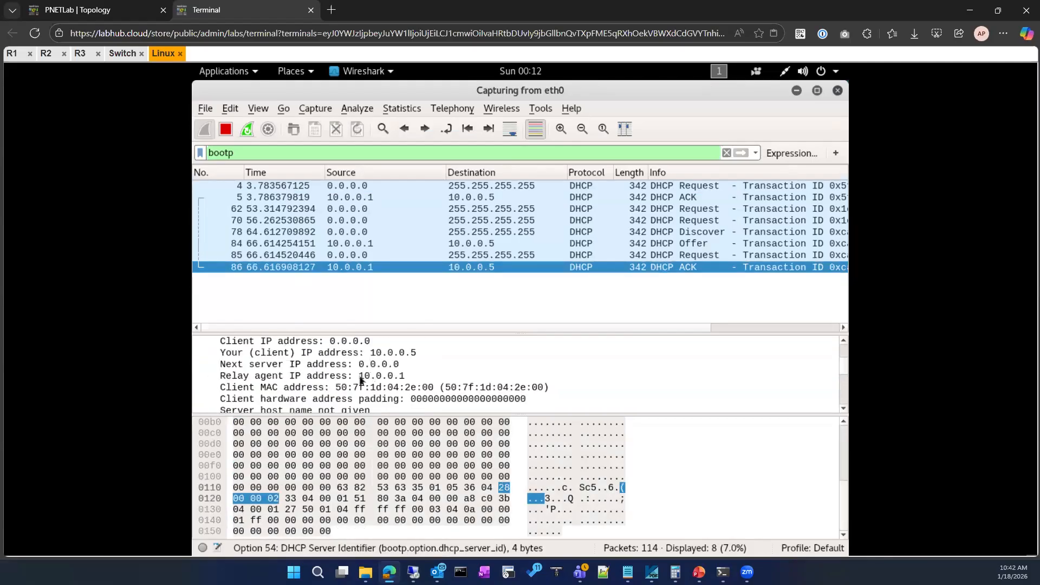
Examine the relay agent IP address and the remaining Bootstrap Protocol fields of the selected DHCP ACK packet.
click(361, 379)
scroll(362, 379, up, 2)
scroll(361, 380, down, 12)
scroll(362, 379, up, 15)
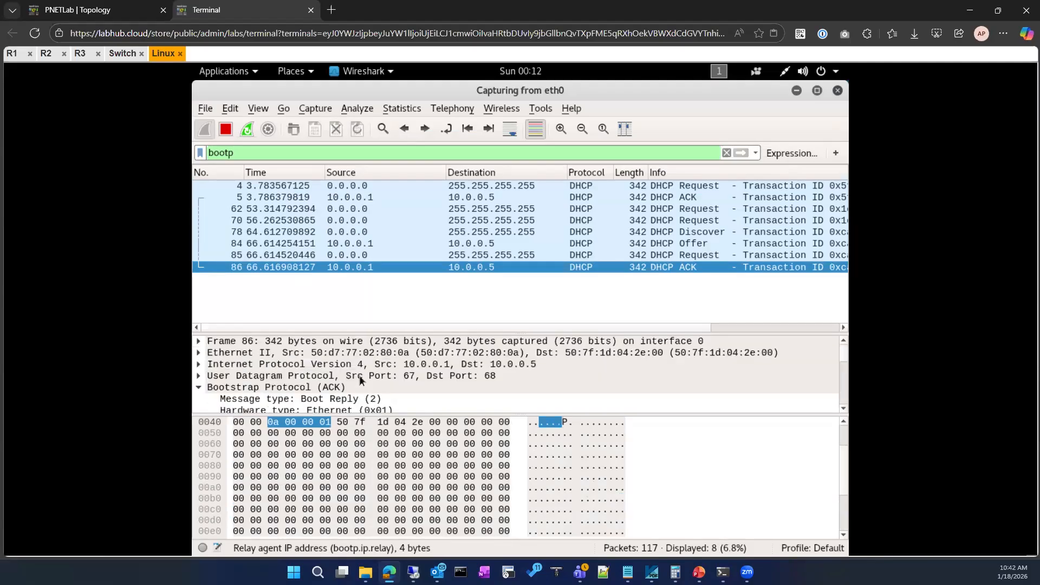
scroll(361, 379, down, 7)
scroll(361, 379, down, 4)
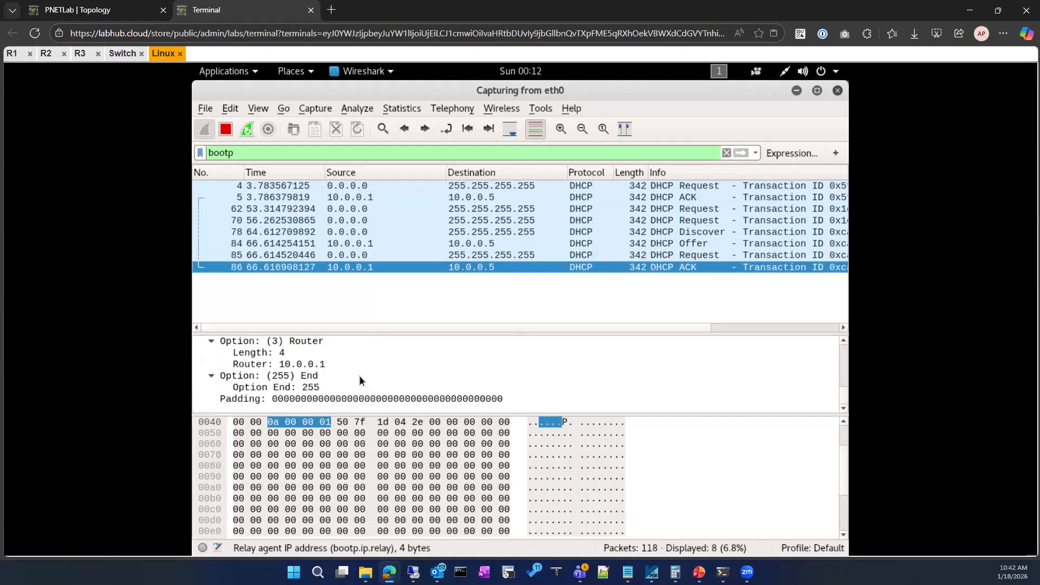
scroll(361, 379, up, 12)
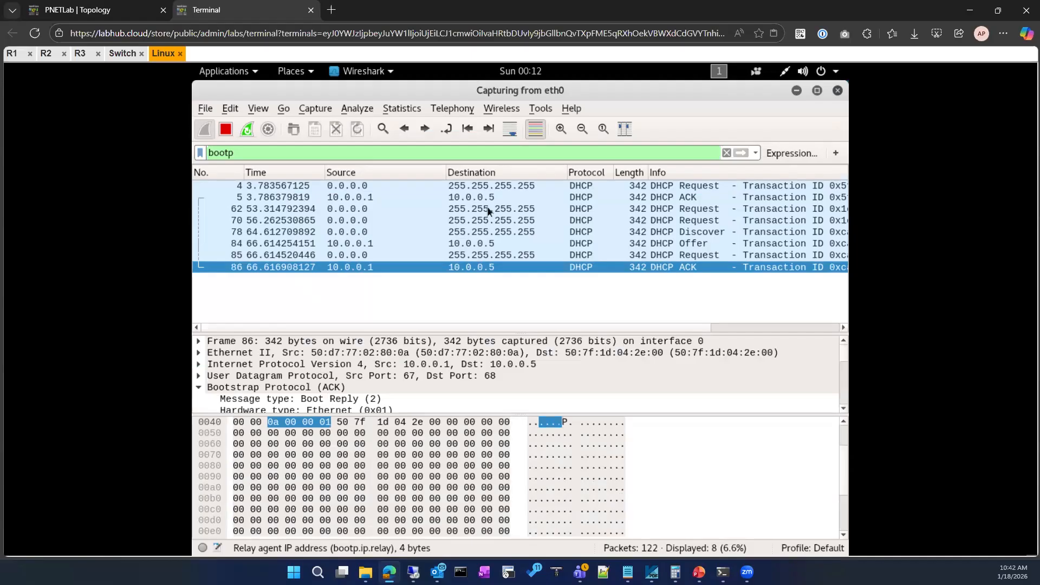
Look over the lab topology again and go back to R1's console.
click(83, 7)
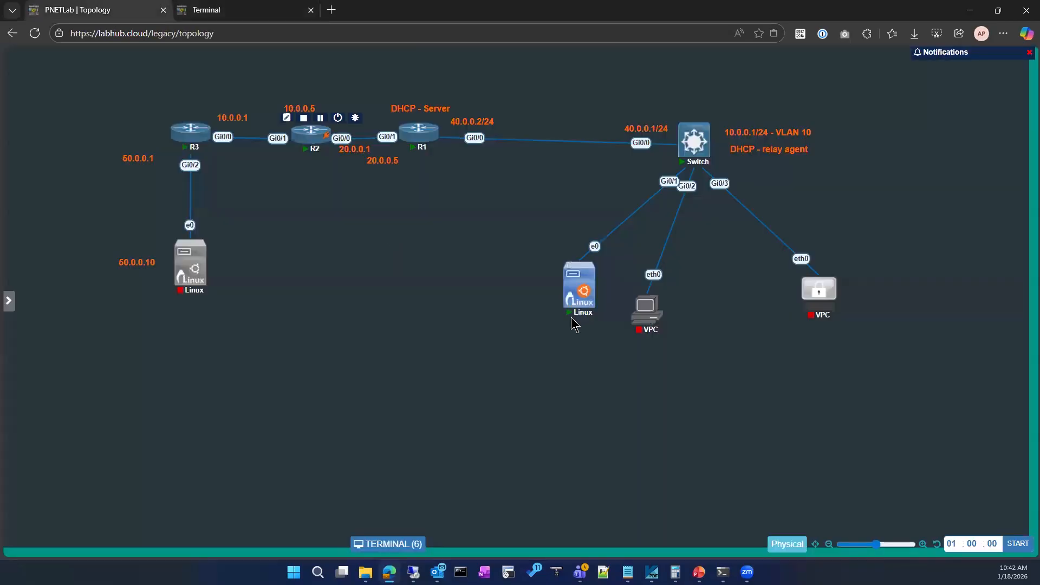
click(214, 8)
click(11, 54)
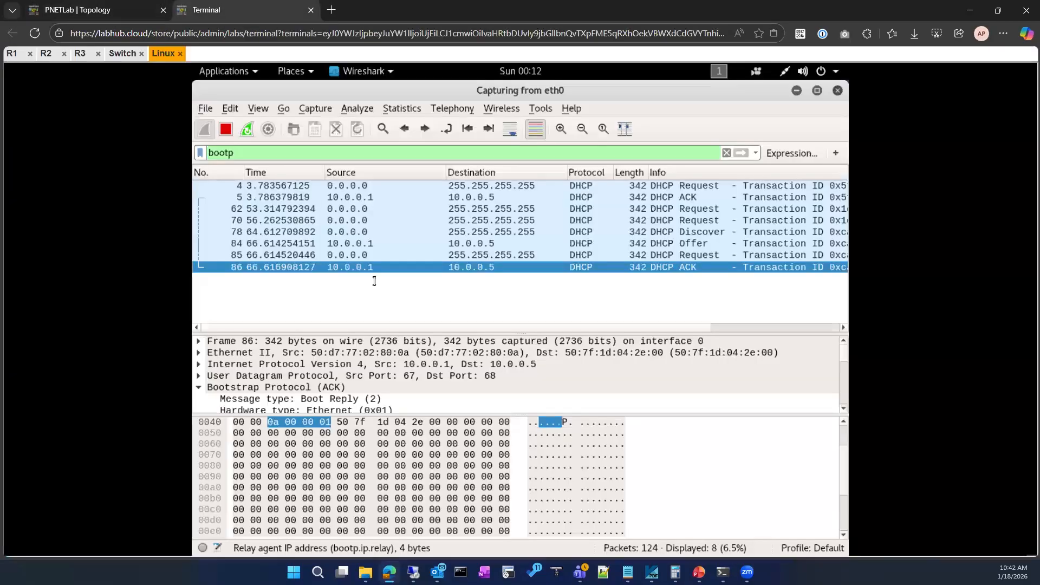
Enter global configuration mode on R1, check the ip dns server options and enable the DNS server.
text(con)
key(Tab)
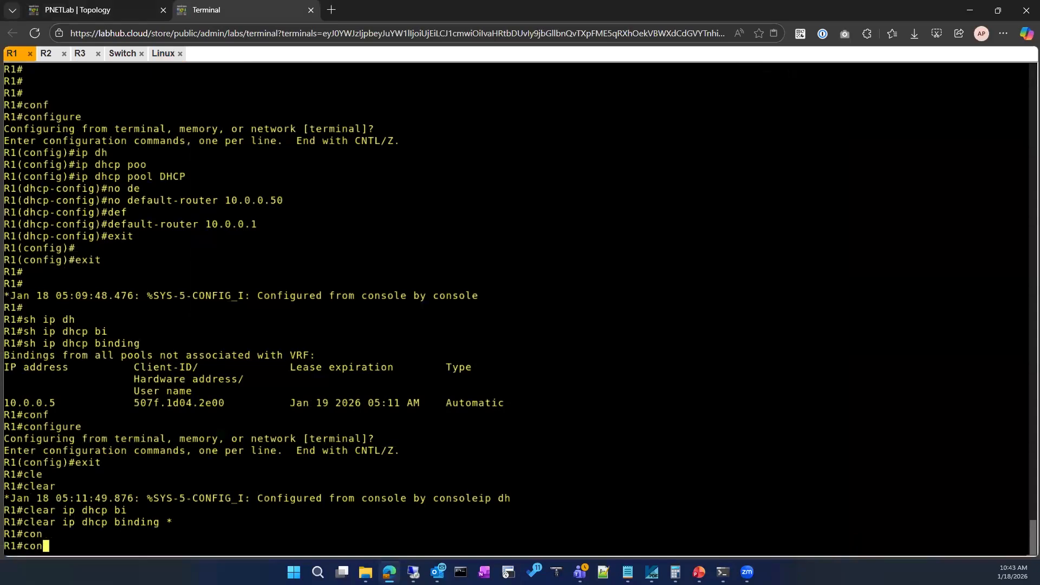
text(f)
key(Tab)
key(Return)
text(ip d)
text(n)
key(Tab)
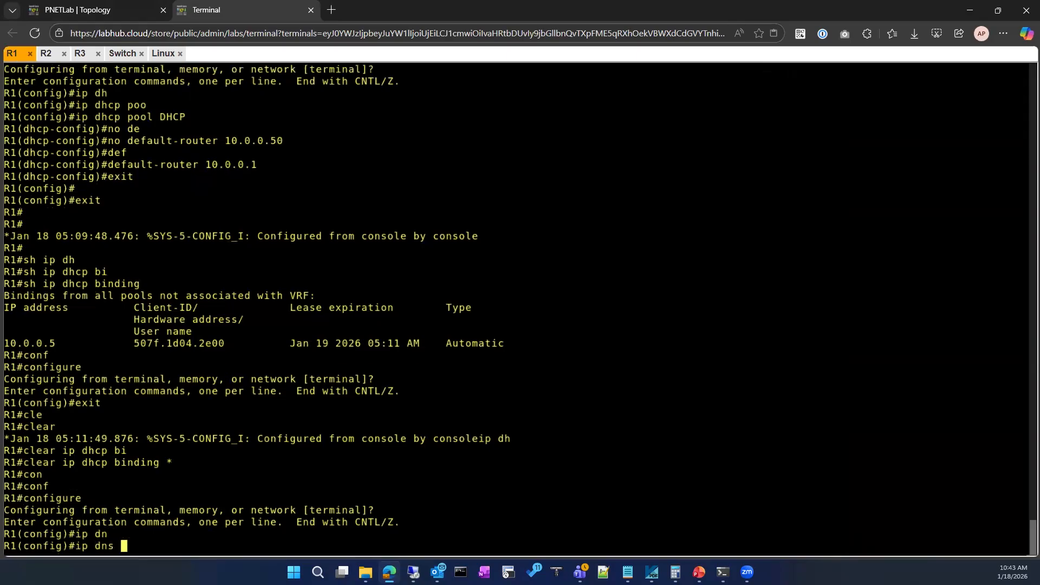
text(ser)
key(Tab)
text(?)
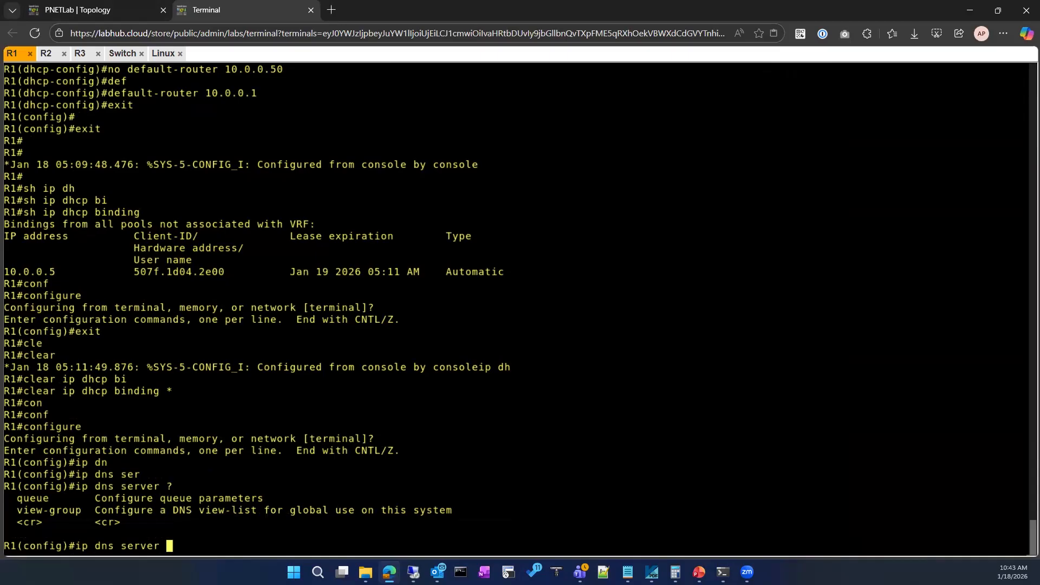
key(Return)
List R1's available global configuration commands, then abort the listing and leave configuration mode.
text(?)
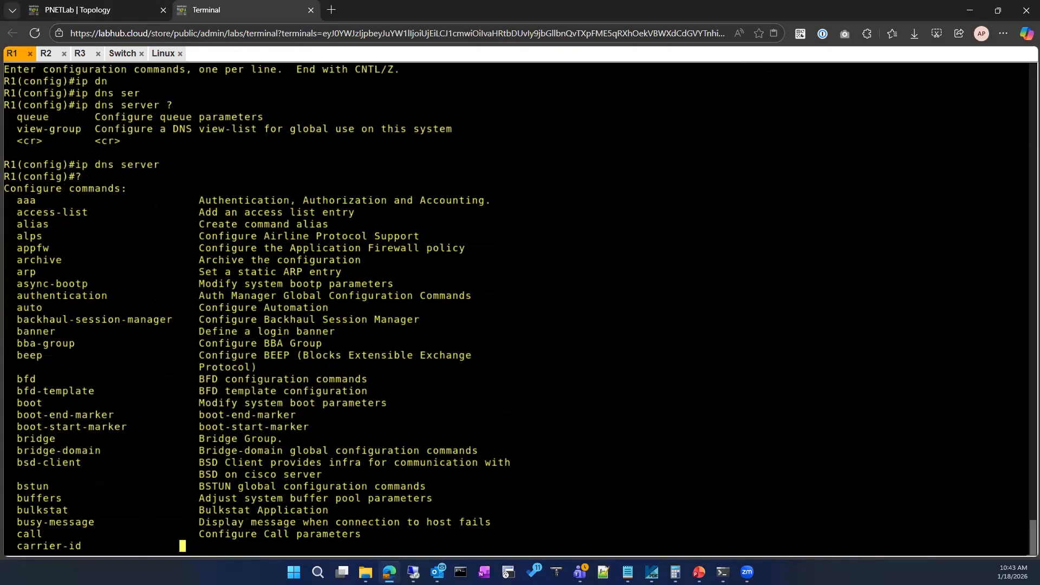
key(ctrl+c)
key(ctrl+c)
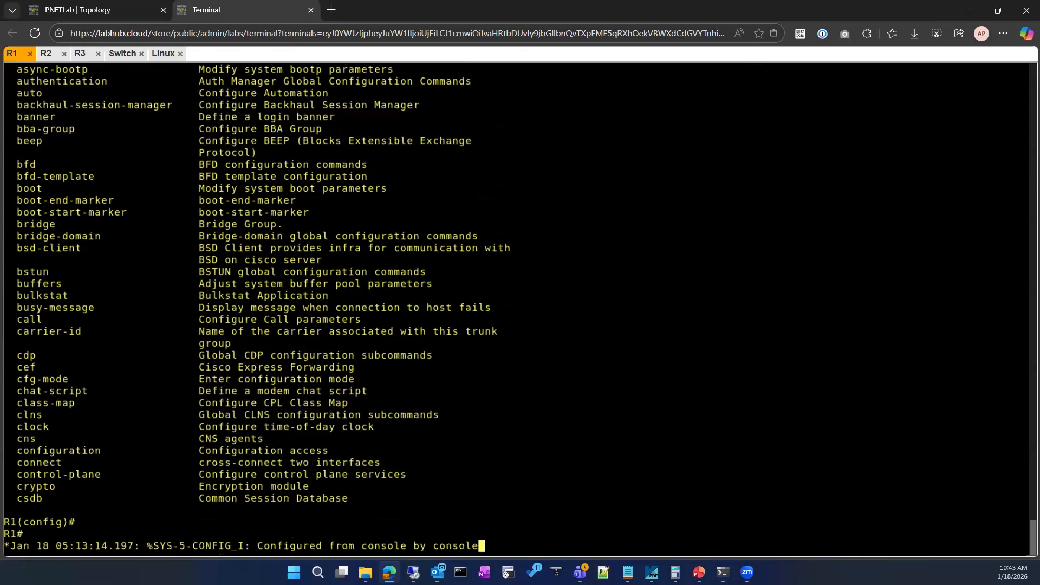
key(Return)
key(Return)
Set R1's name server to 8.8.8.8 in global configuration and exit to privileged mode.
text(conf)
key(Tab)
key(Return)
key(Return)
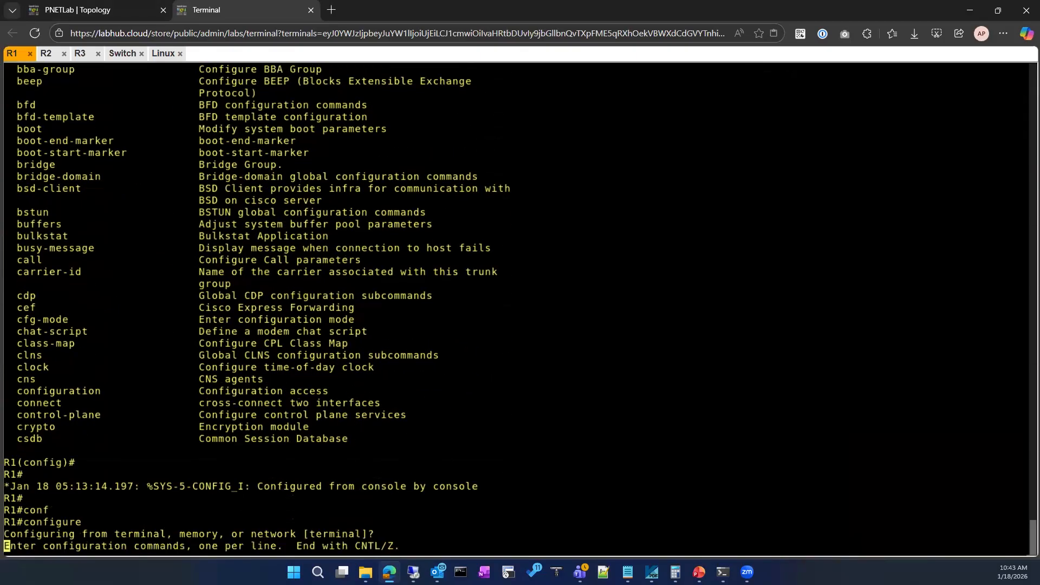
text(ip nam)
key(Tab)
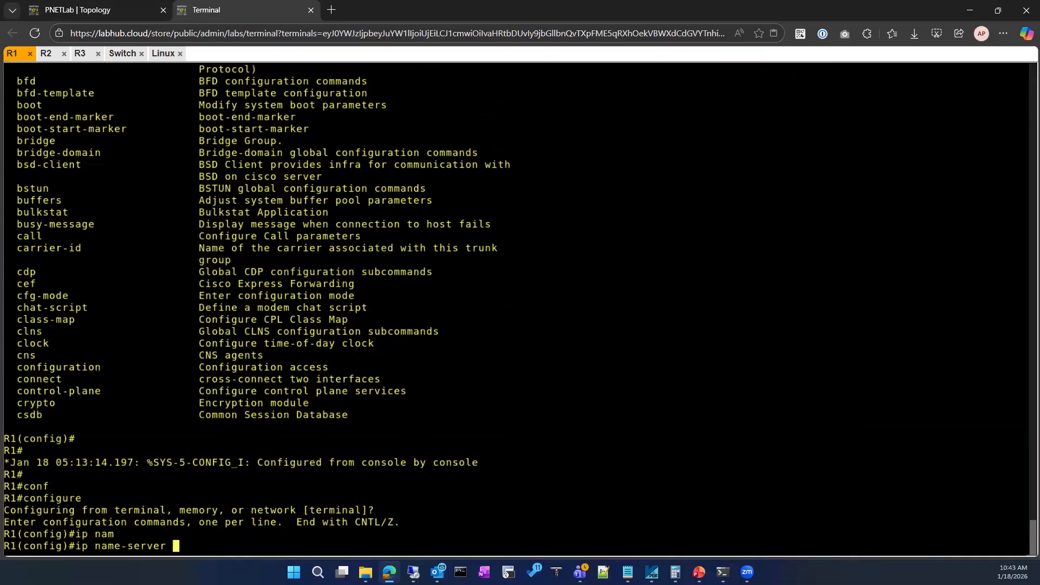
text(?8.8.8.8)
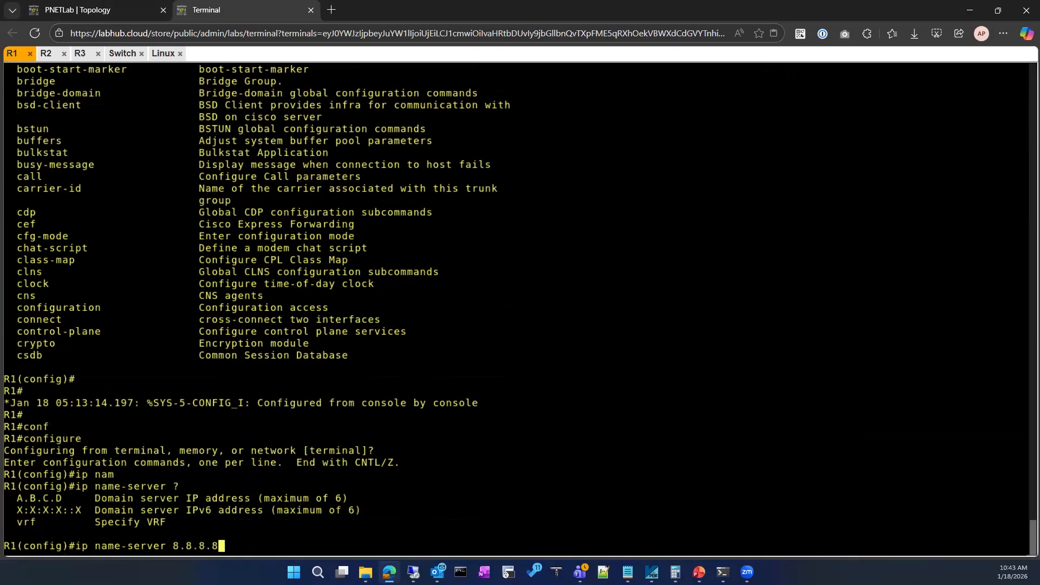
key(Return)
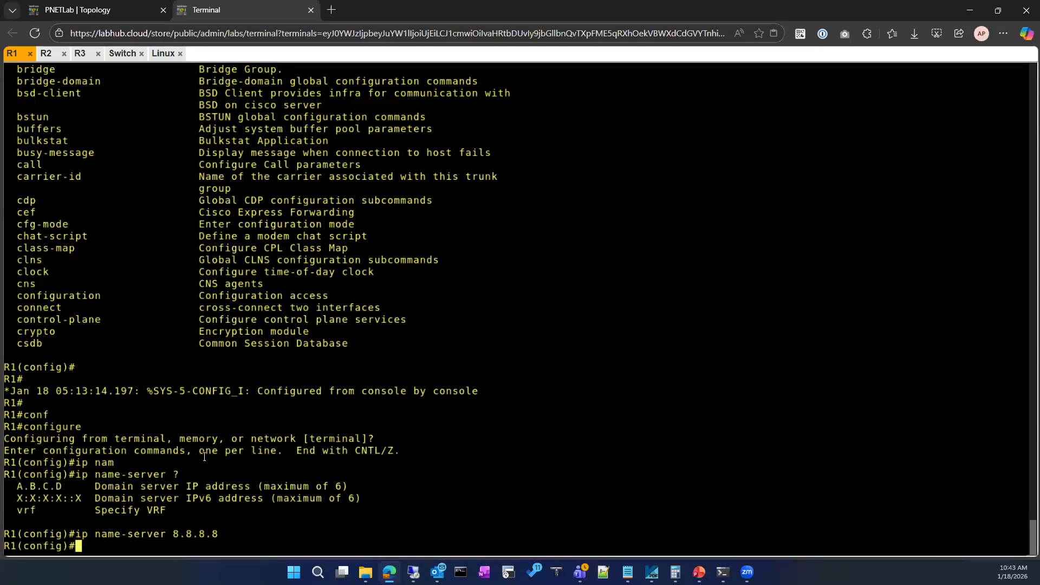
text(exit)
key(Return)
Clear all DHCP bindings on R1 with the clear ip dhcp binding * command.
text(cle)
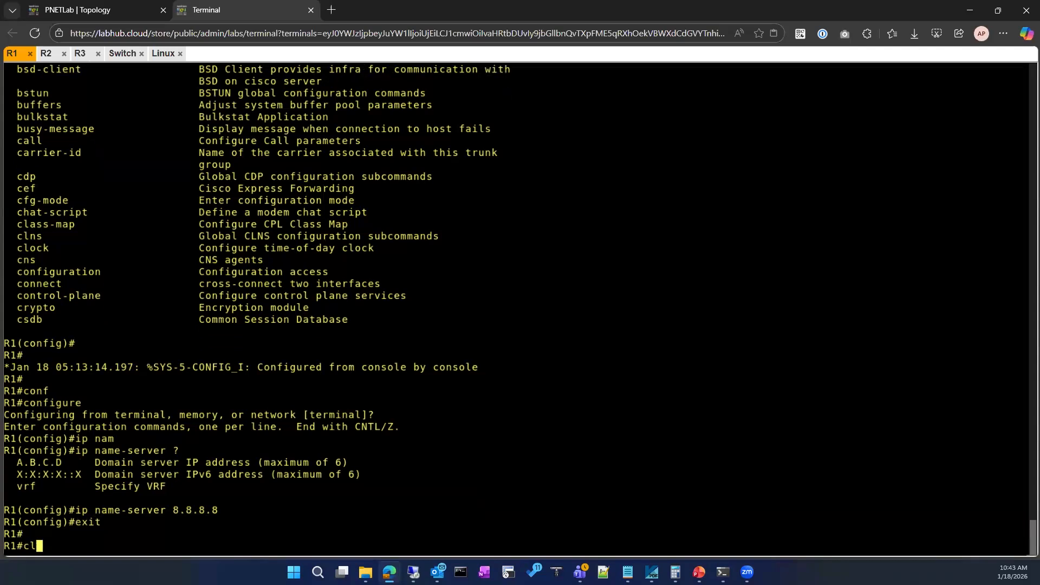
key(Tab)
text(ip dh)
key(Tab)
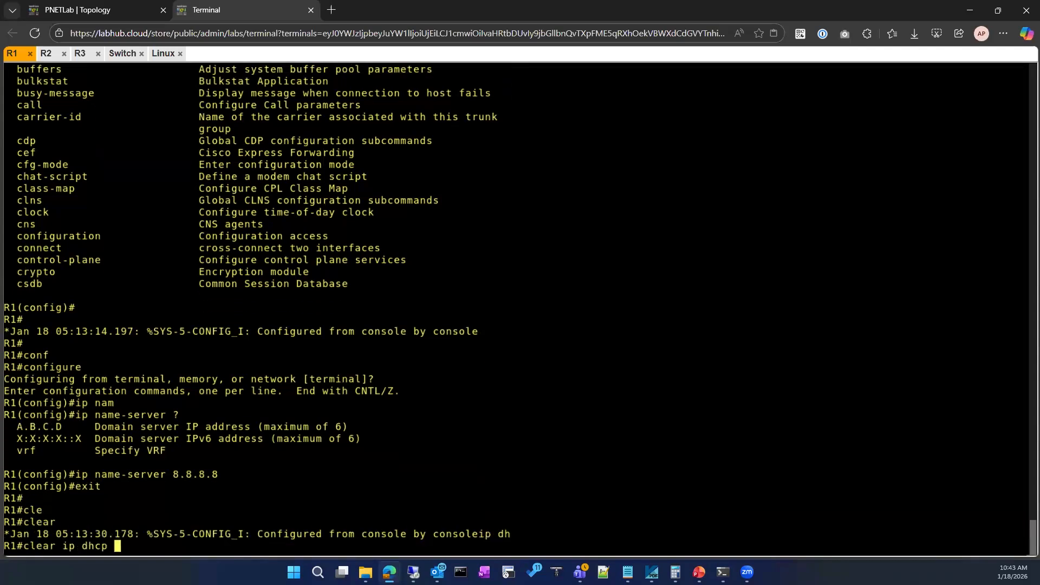
text(bi)
key(Tab)
key(Return)
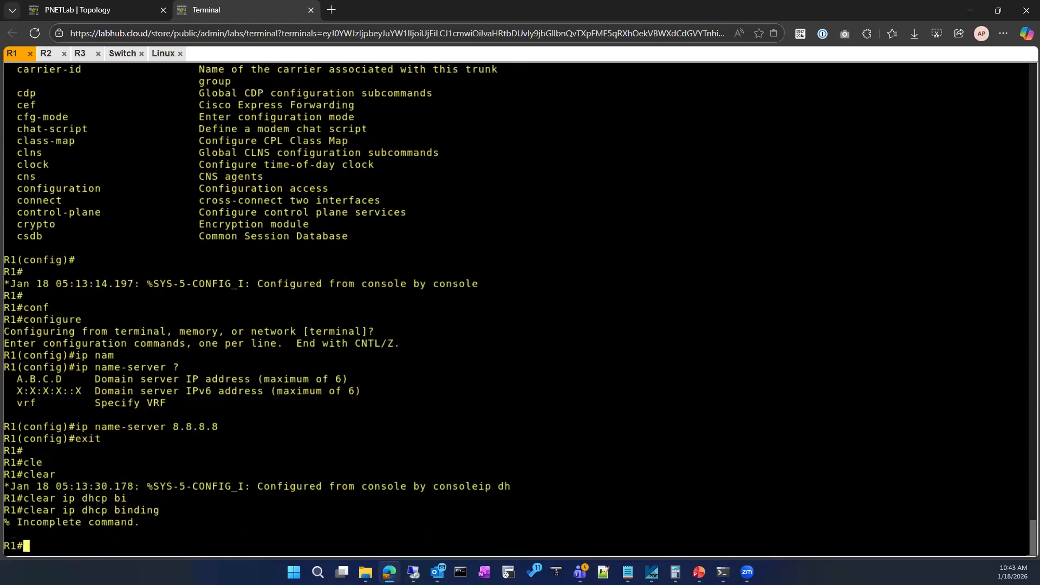
key(Up)
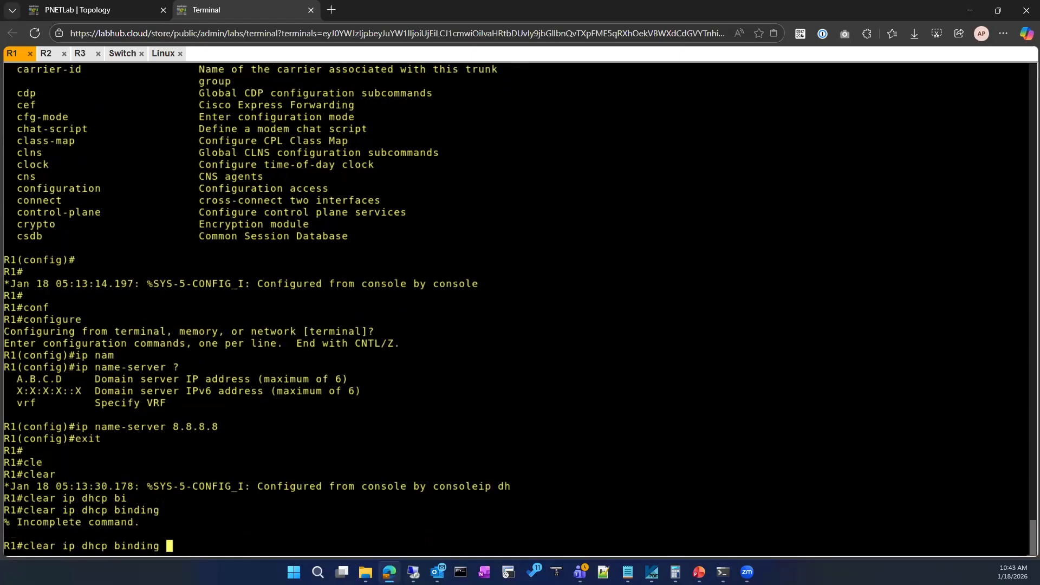
text(*)
key(Return)
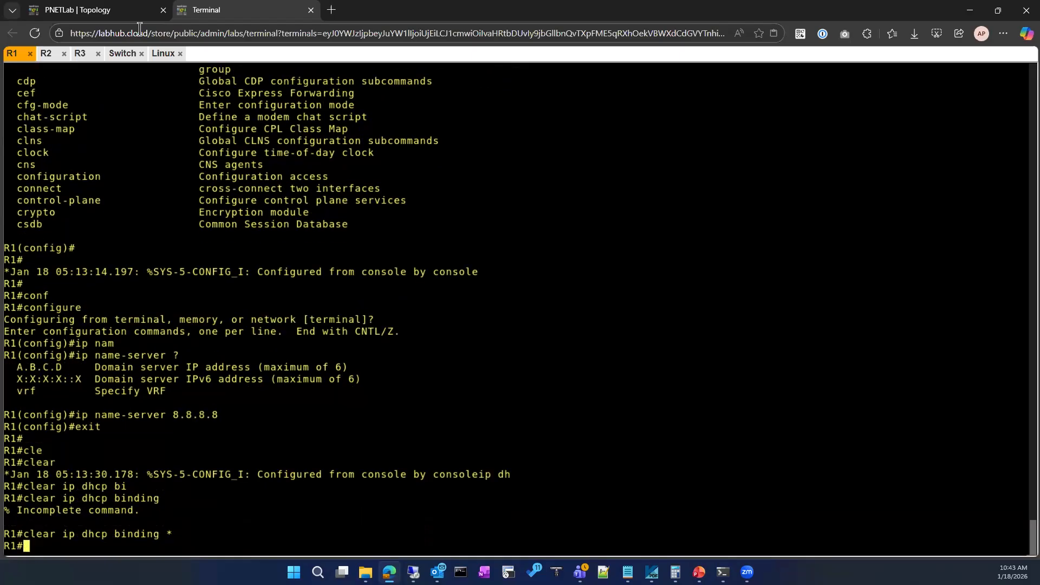
Switch to the Linux machine and restart the eth0 packet capture without saving the captured packets.
click(164, 53)
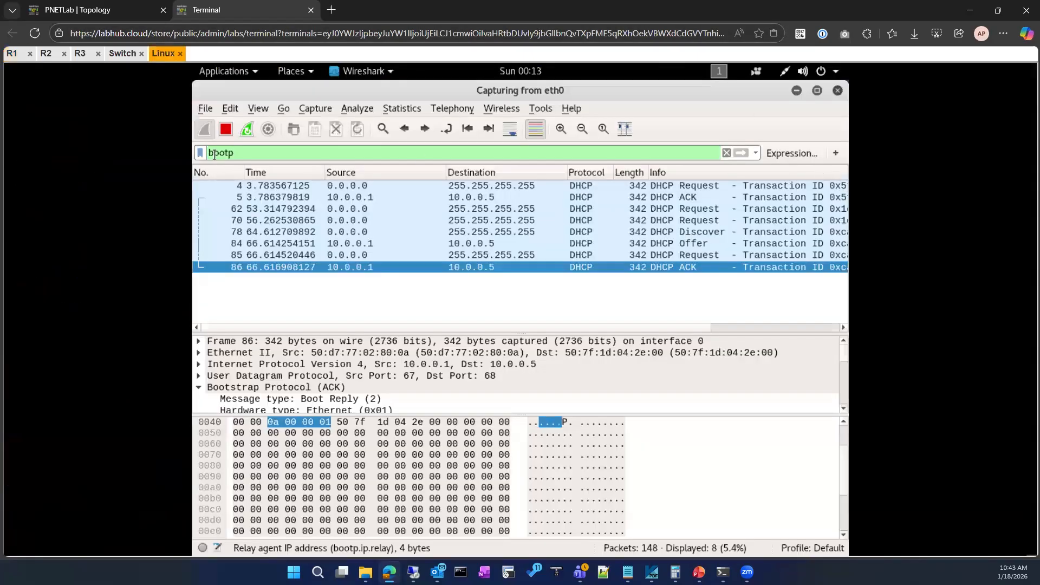
click(247, 129)
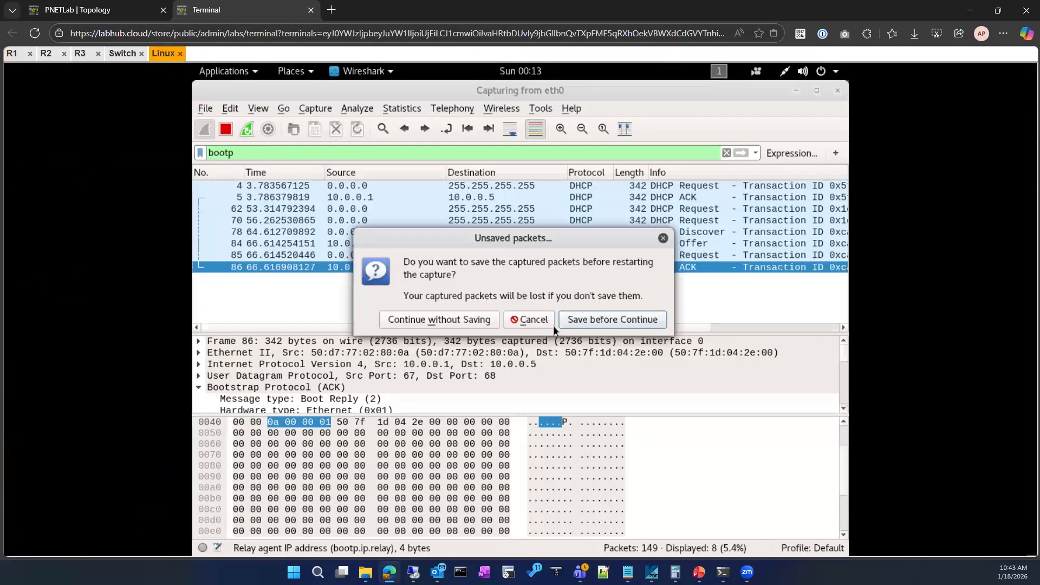
click(458, 320)
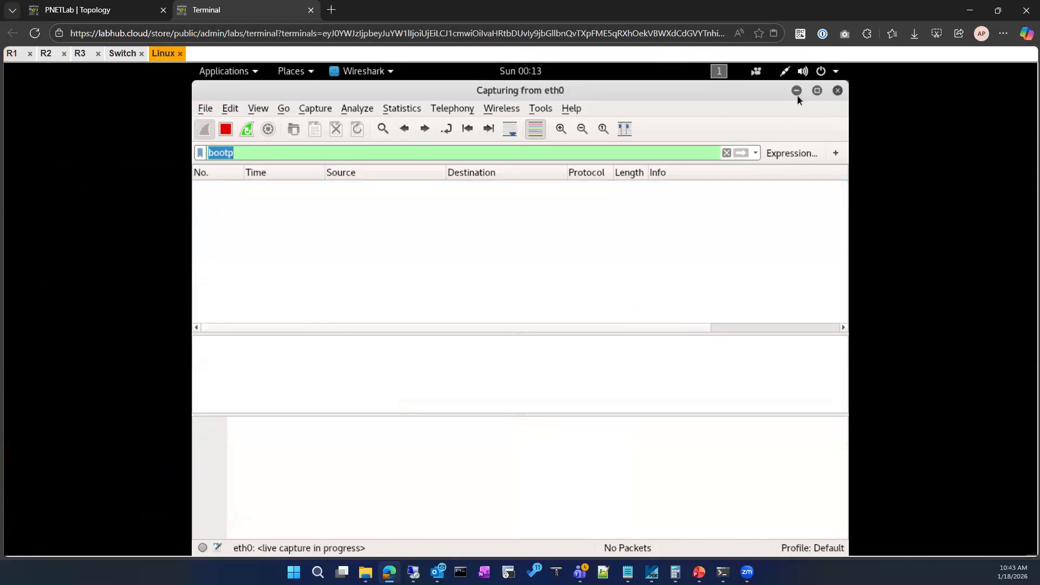
Disconnect the Linux machine's wired network and reconnect it to trigger a fresh DHCP exchange.
click(780, 75)
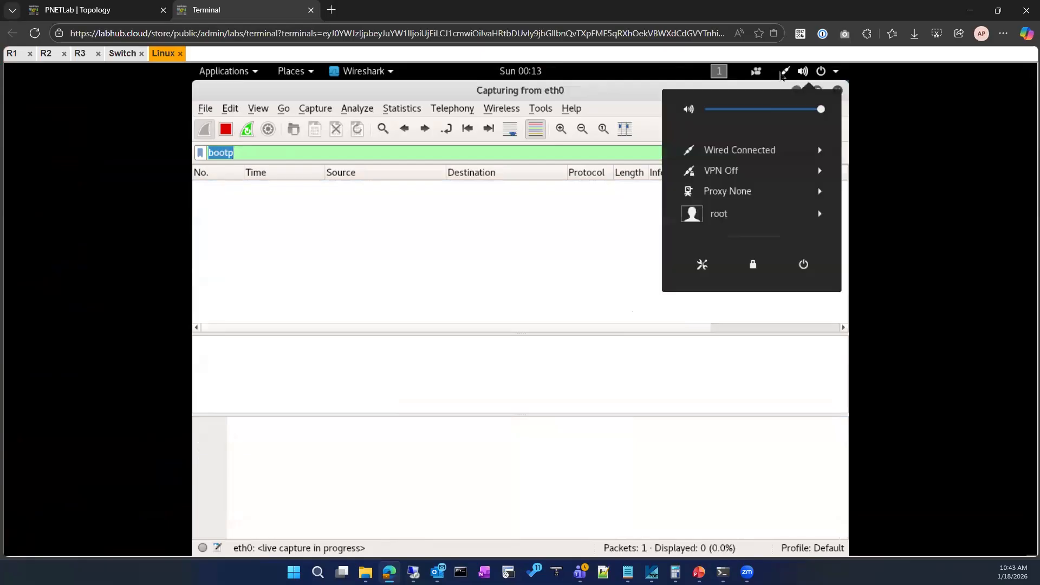
click(753, 151)
click(730, 176)
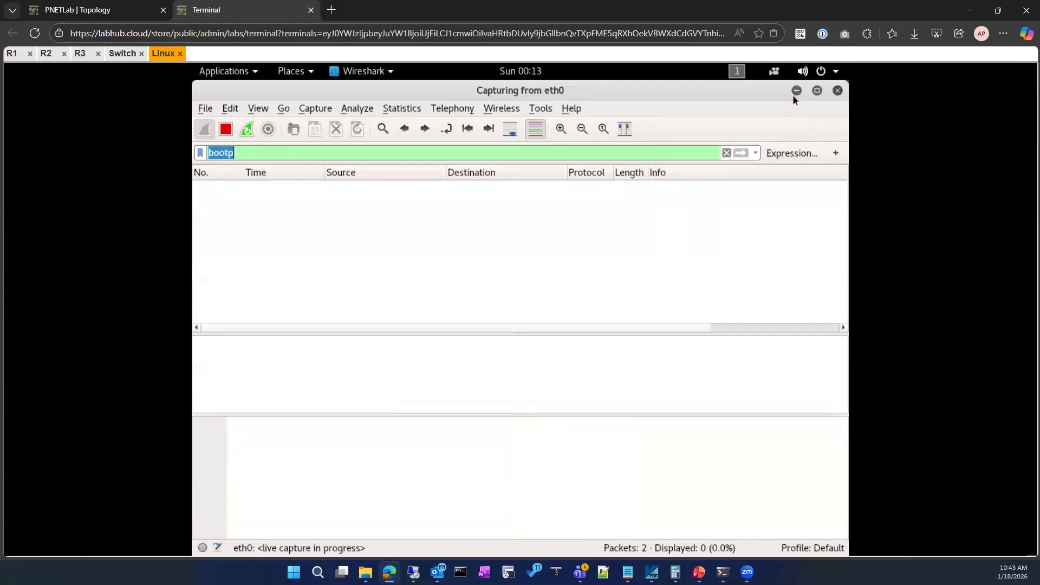
click(835, 74)
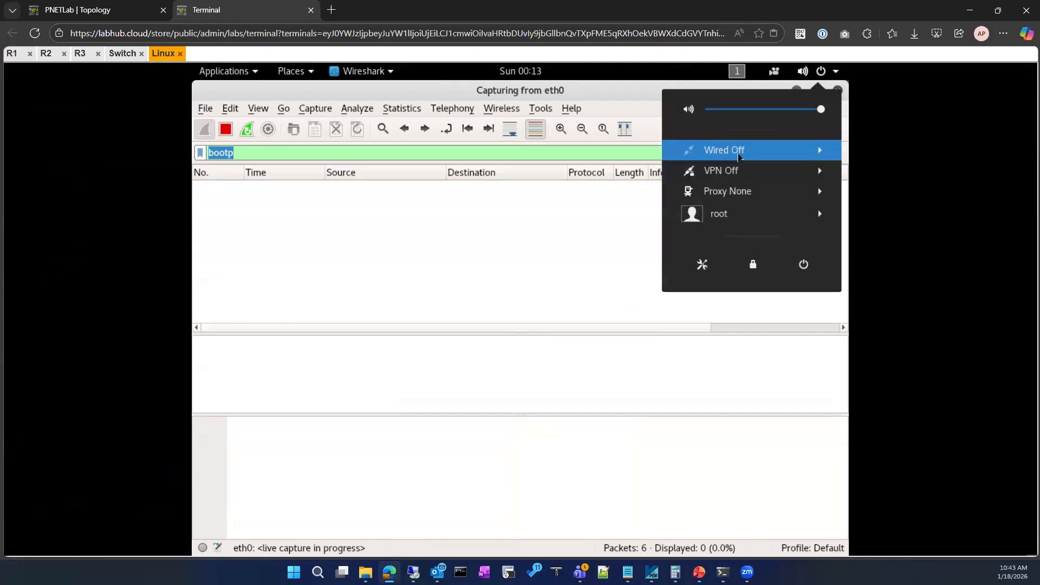
click(738, 155)
click(715, 170)
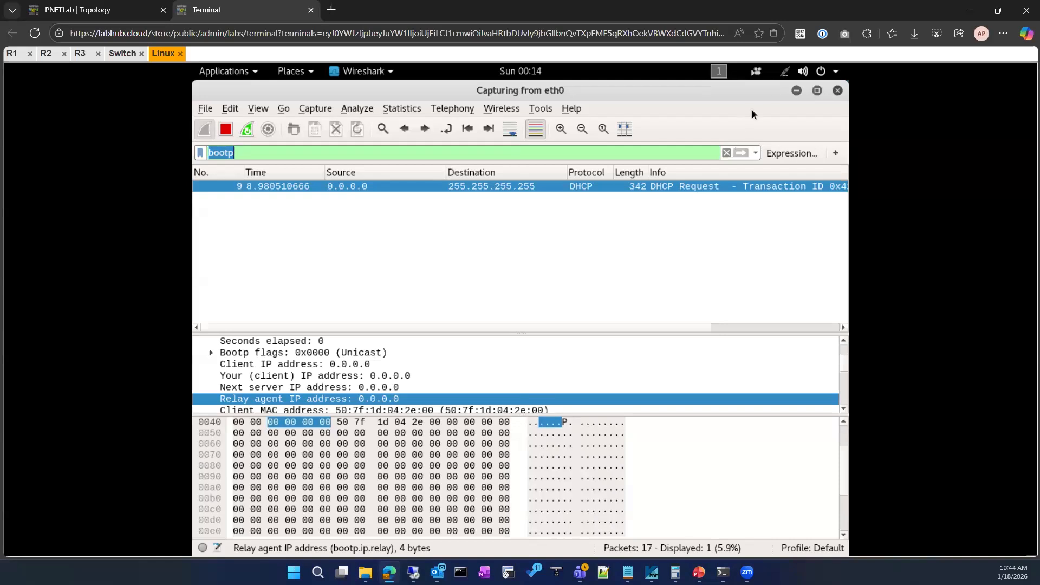
Check the wired connection's status, including in the network settings, and return to the Wireshark capture.
click(807, 71)
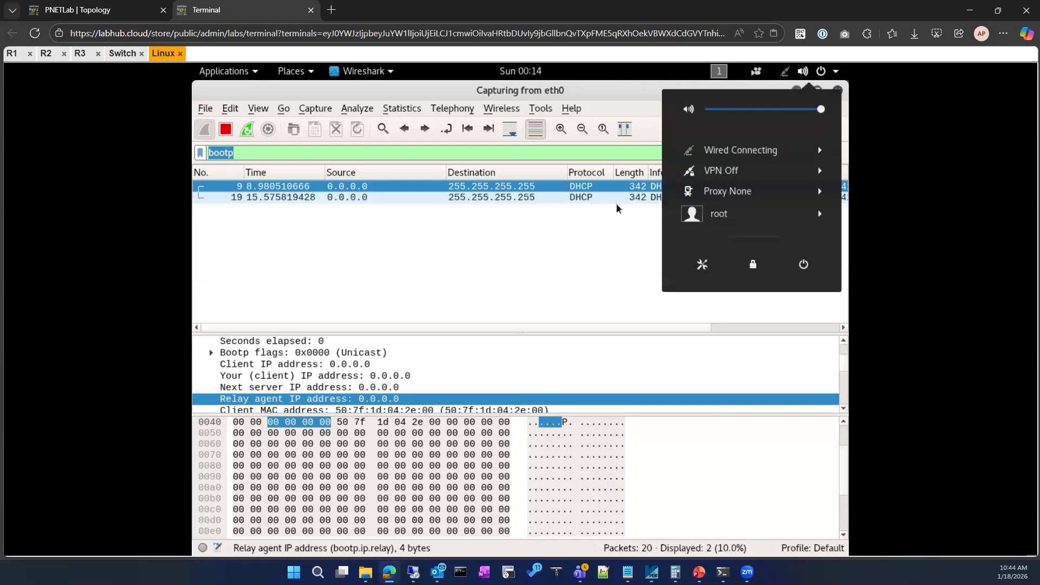
click(597, 232)
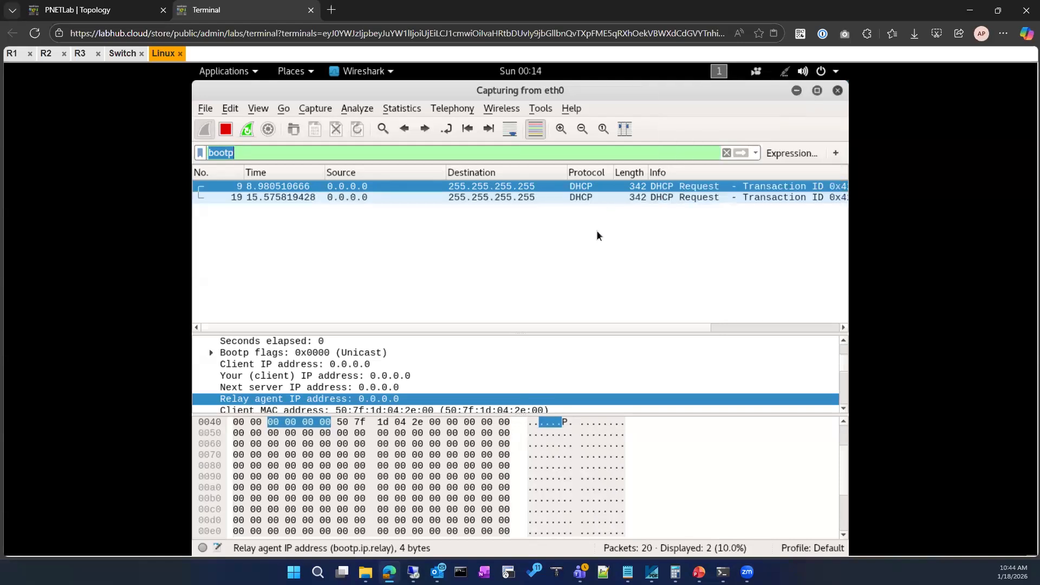
click(785, 76)
click(763, 154)
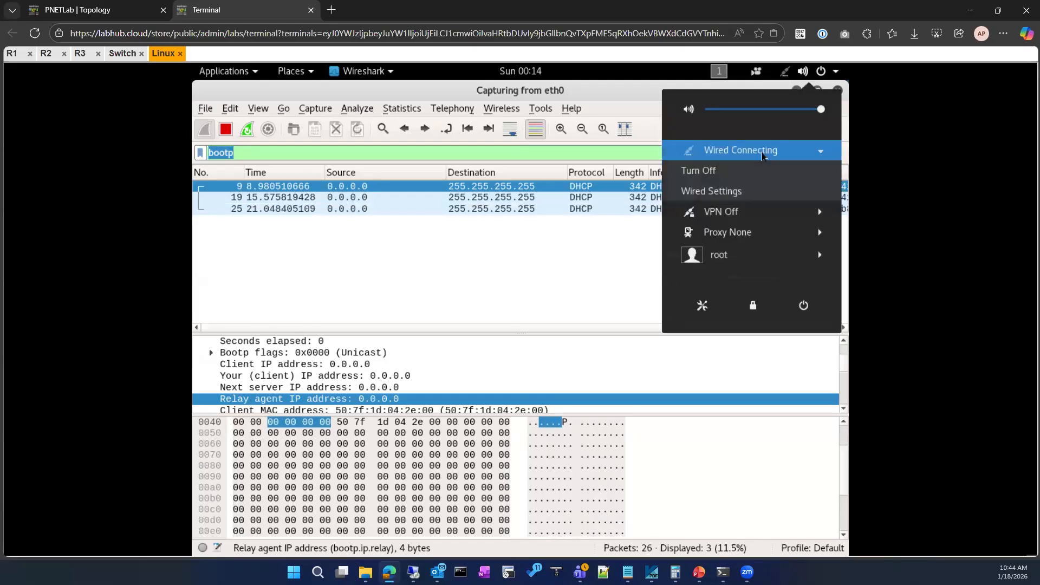
click(755, 190)
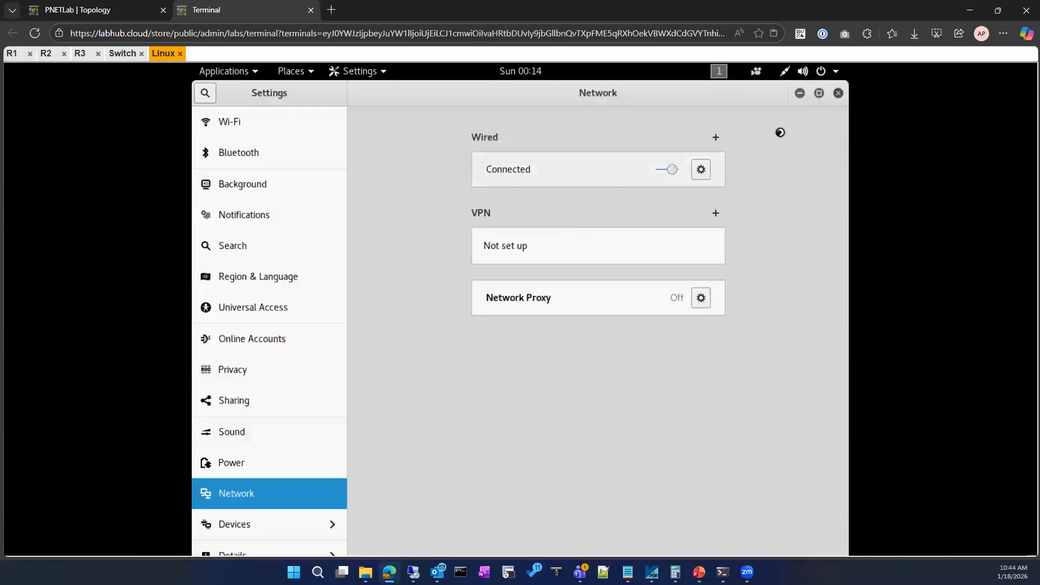
click(803, 93)
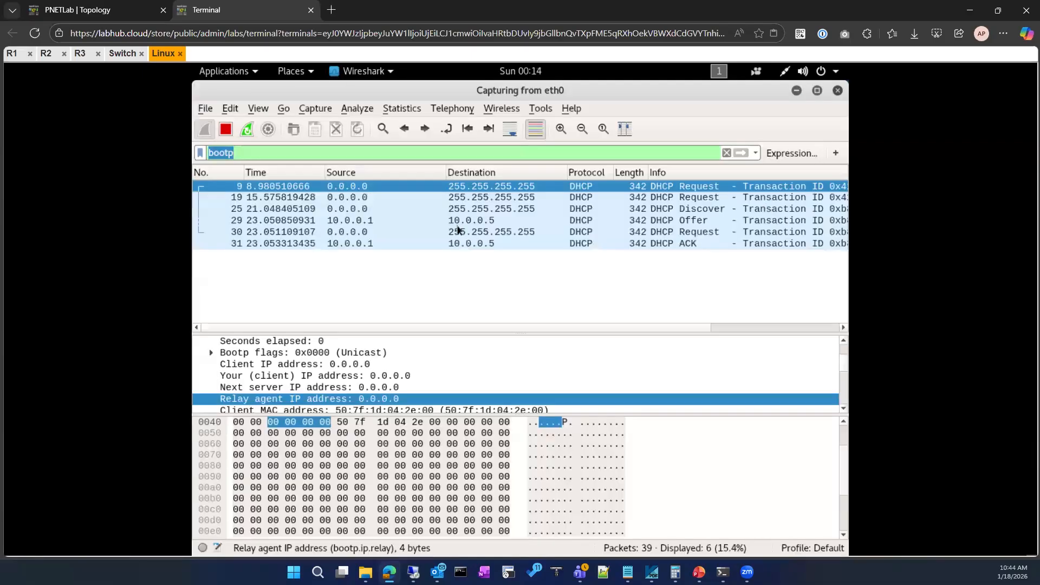
Examine the DHCP ACK packet's Bootstrap Protocol fields and options in an enlarged details pane, then collapse that section.
click(393, 232)
click(327, 245)
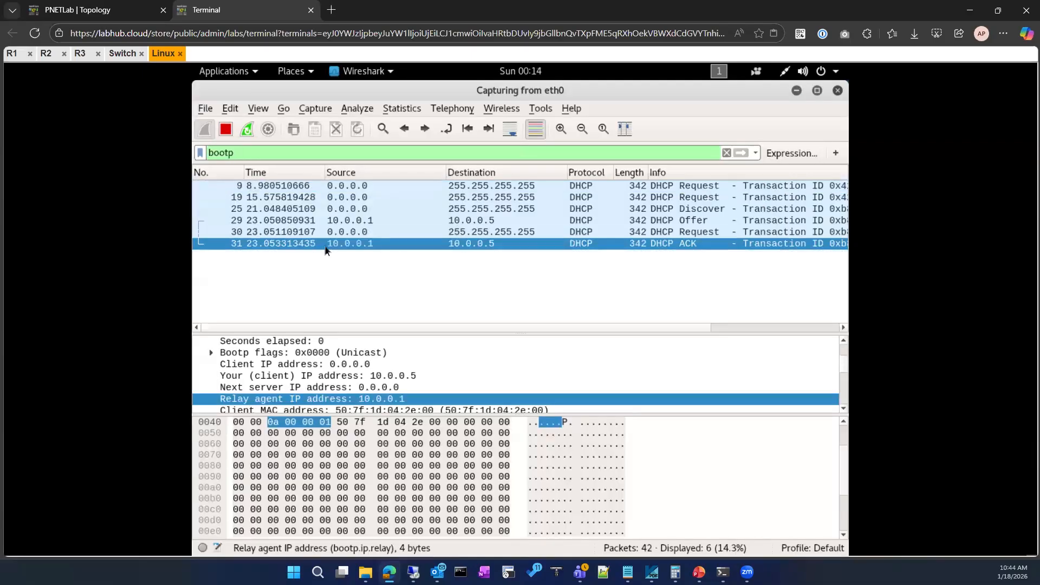
scroll(306, 374, down, 10)
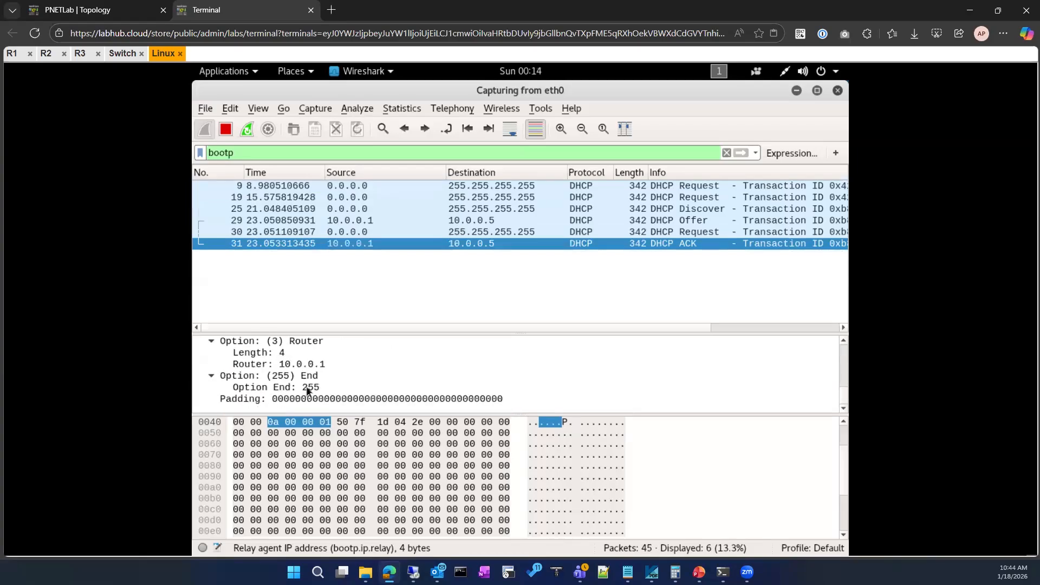
scroll(307, 390, up, 12)
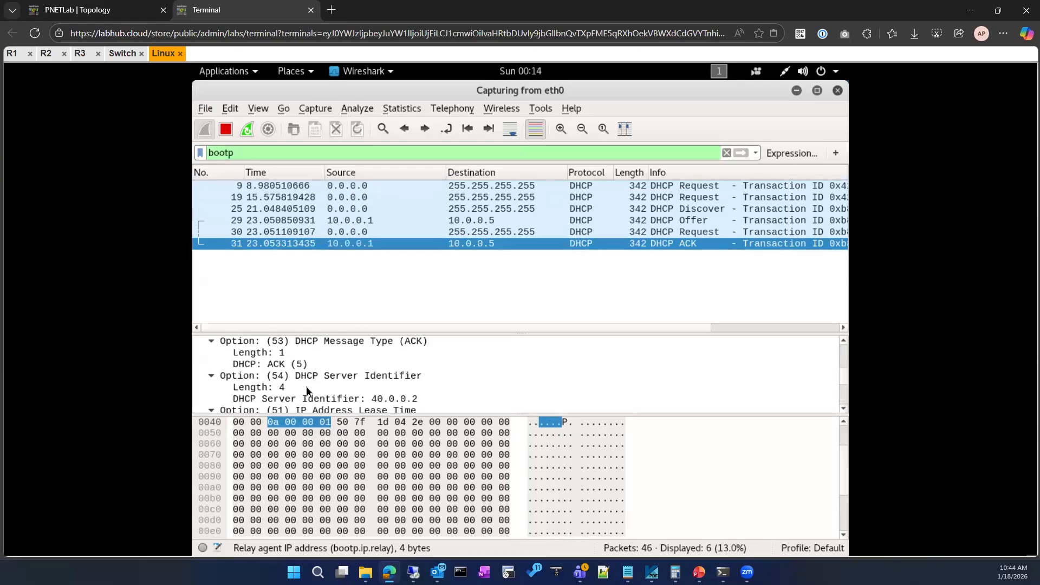
scroll(307, 391, down, 3)
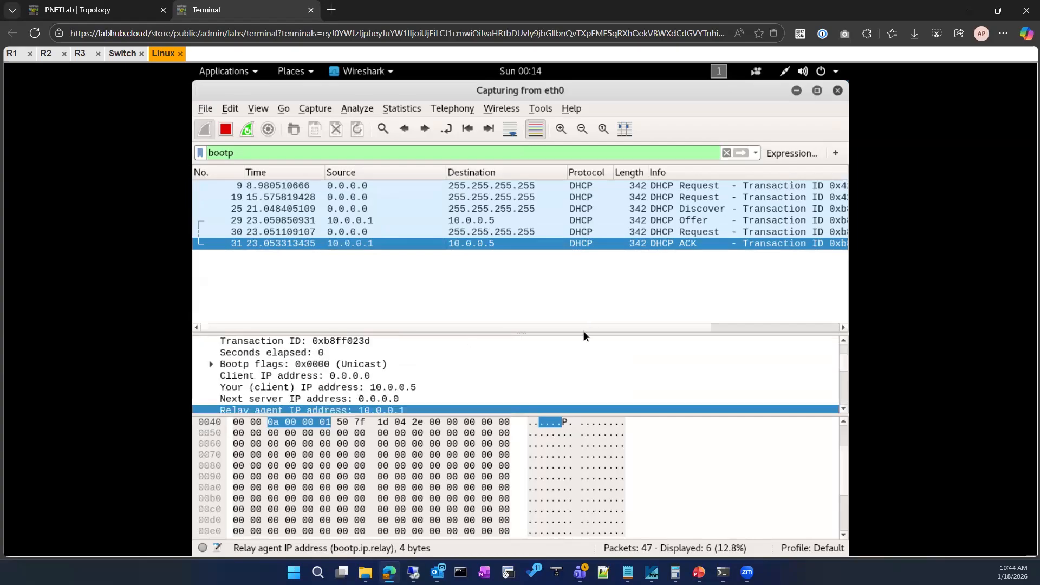
drag(578, 296, 564, 251)
scroll(371, 364, down, 4)
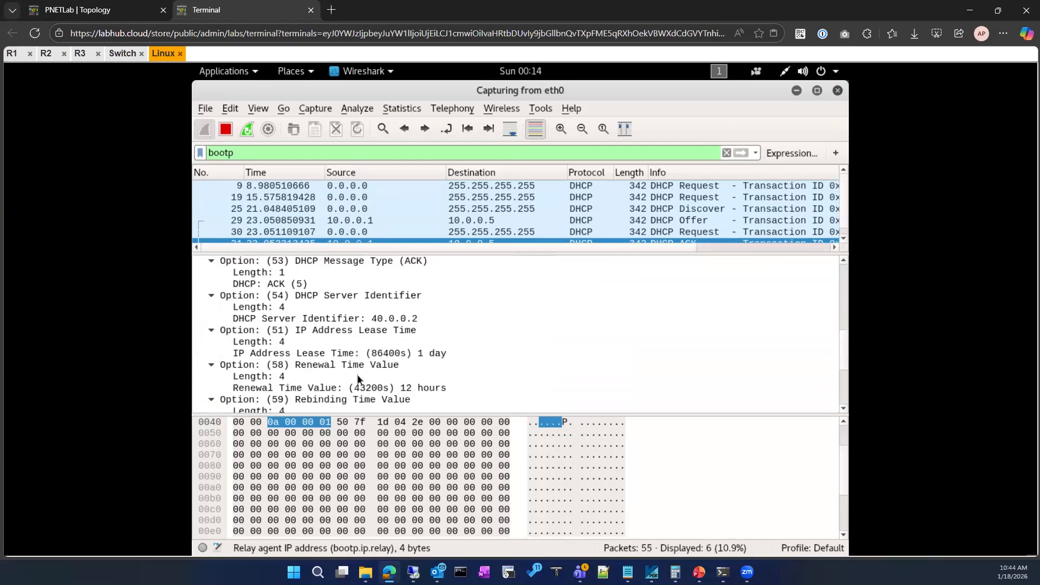
scroll(357, 375, down, 4)
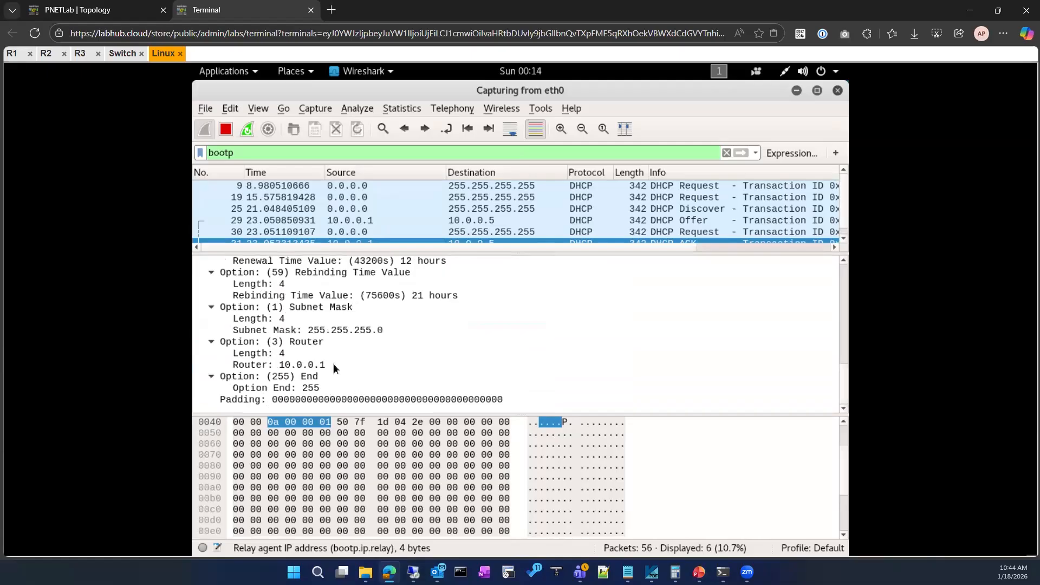
scroll(333, 368, up, 8)
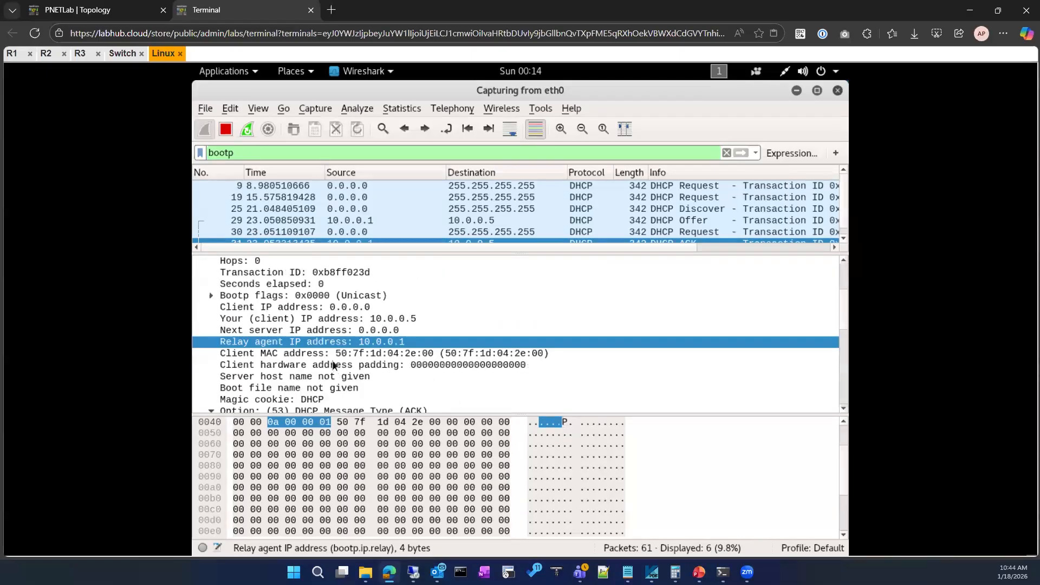
scroll(333, 366, up, 3)
click(199, 308)
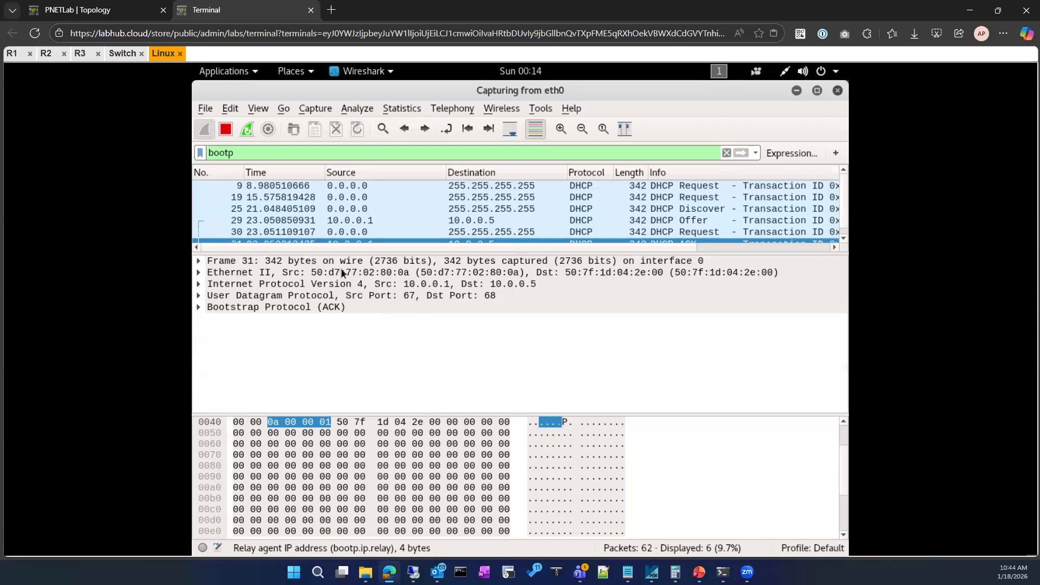
scroll(362, 227, down, 1)
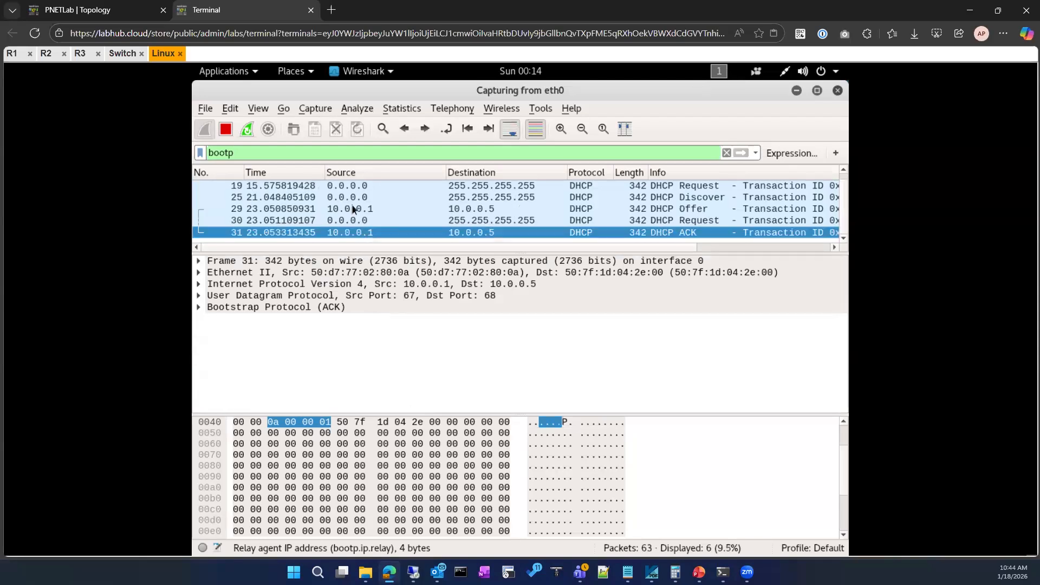
scroll(405, 223, up, 1)
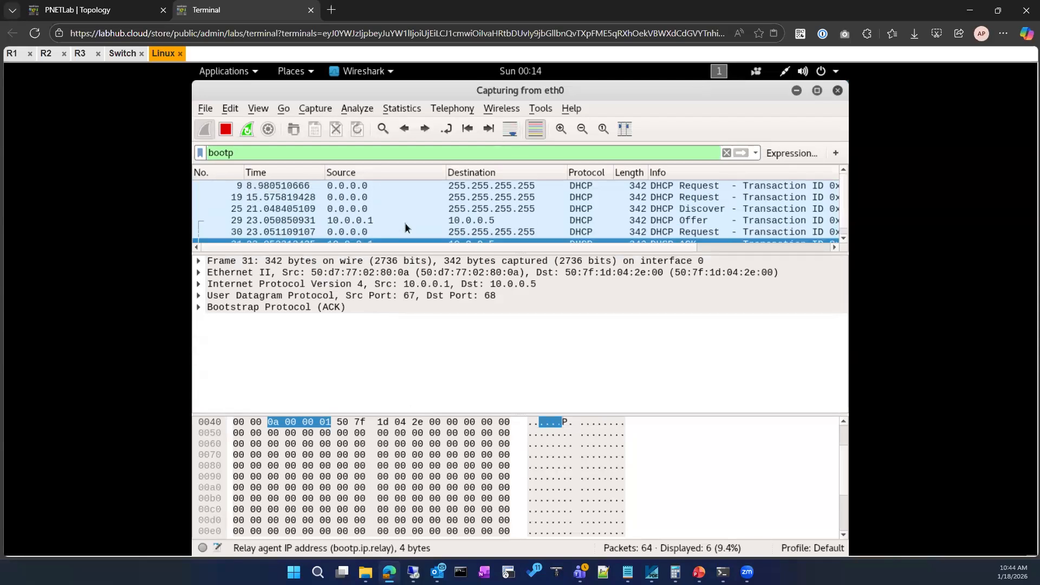
Expand the DHCP Offer packet's Bootstrap Protocol section and inspect its options for the router and DNS settings.
click(465, 222)
click(199, 307)
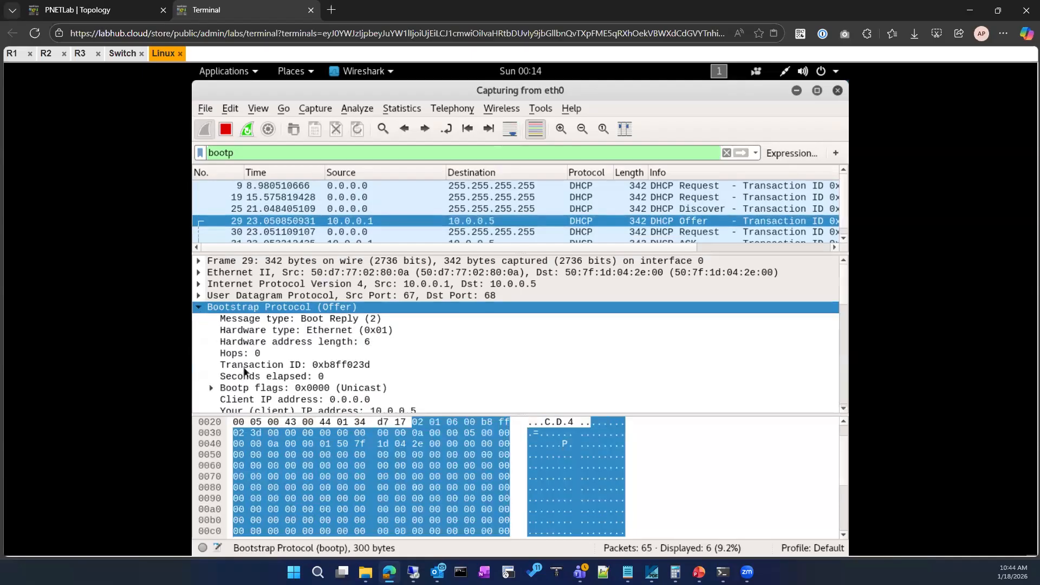
scroll(245, 372, down, 10)
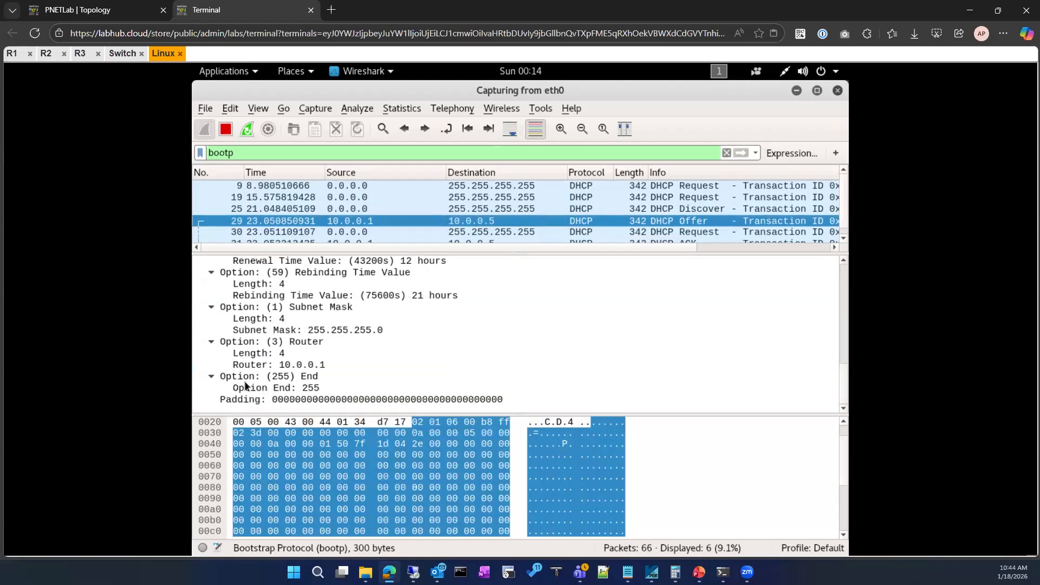
scroll(245, 386, up, 4)
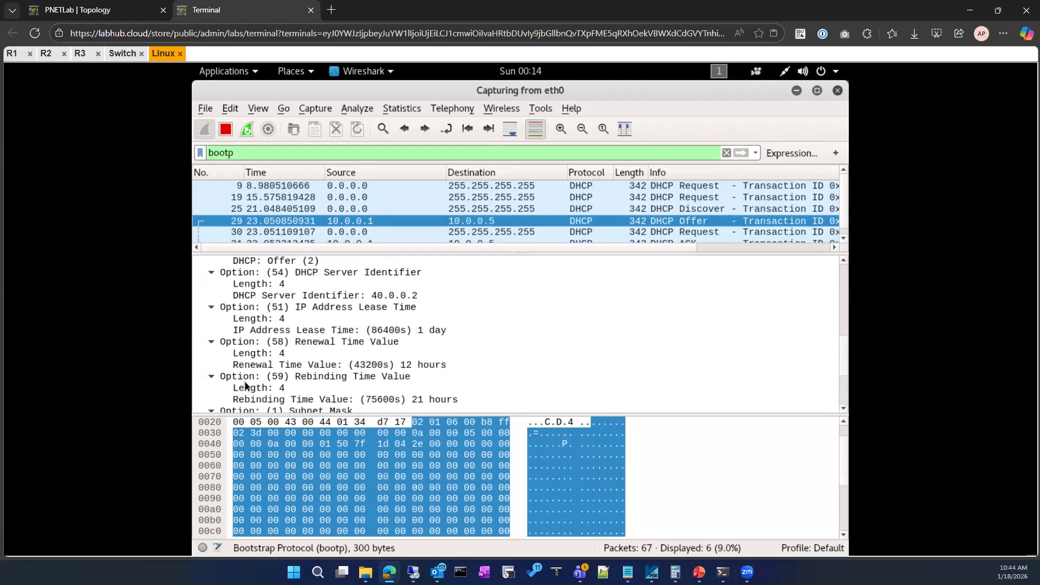
scroll(245, 386, up, 6)
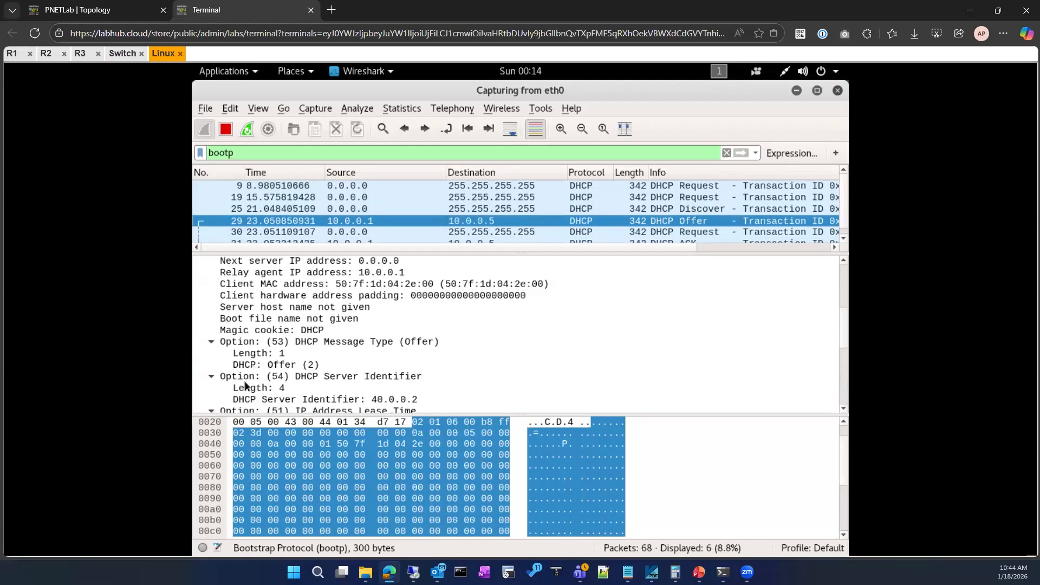
scroll(245, 386, down, 8)
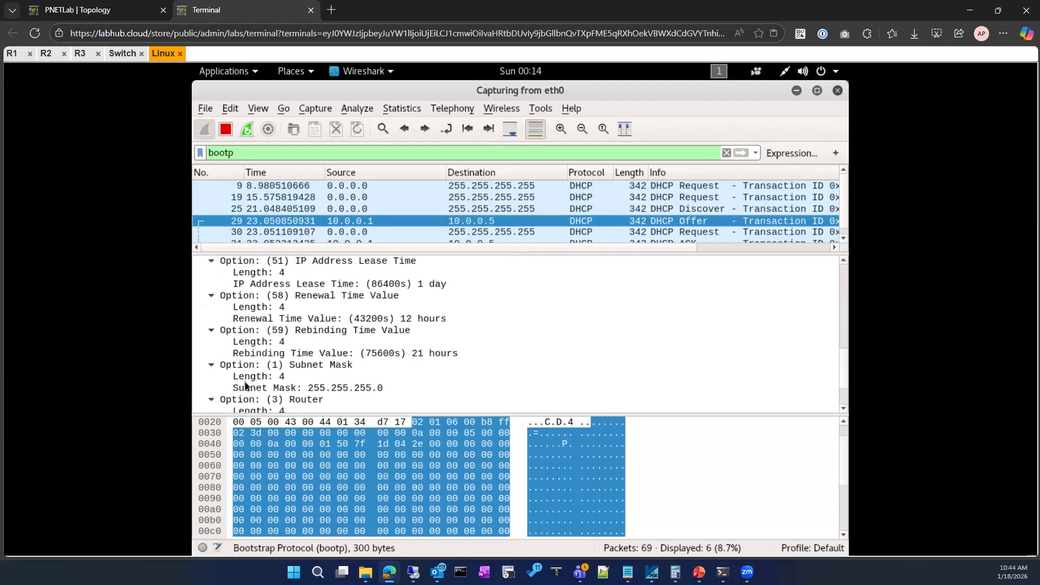
scroll(245, 386, down, 2)
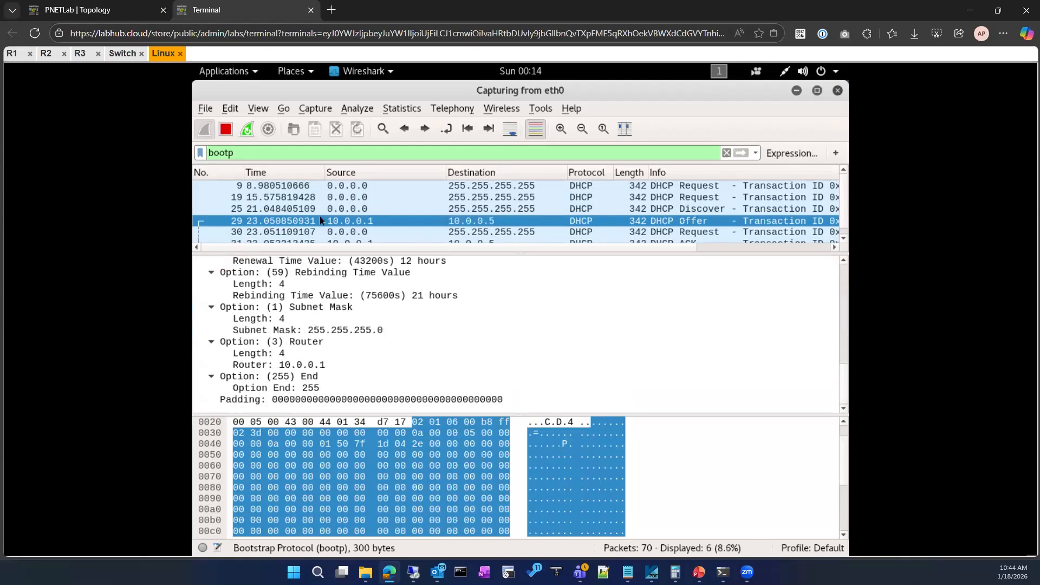
Return to the DHCP ACK packet and read its options through to the end.
scroll(319, 220, down, 1)
click(320, 234)
scroll(313, 332, down, 7)
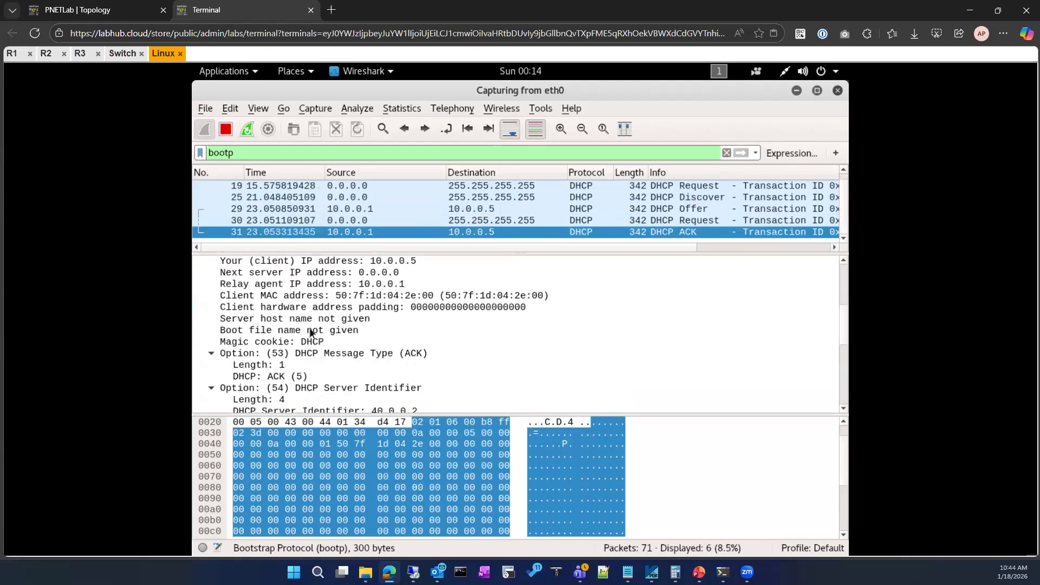
scroll(312, 333, down, 2)
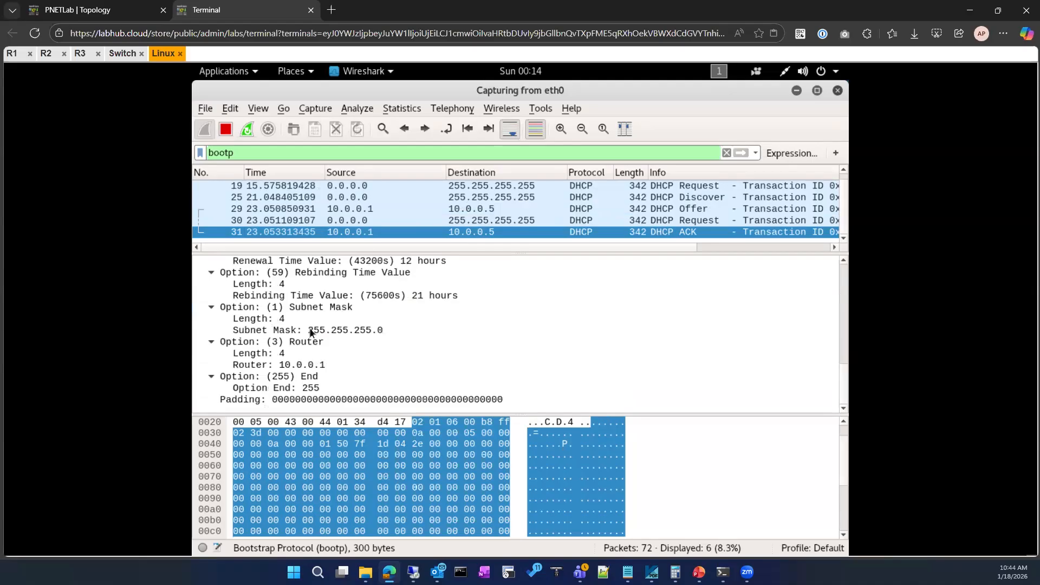
Recheck the DHCP ACK packet's option list for a DNS entry.
scroll(312, 333, up, 6)
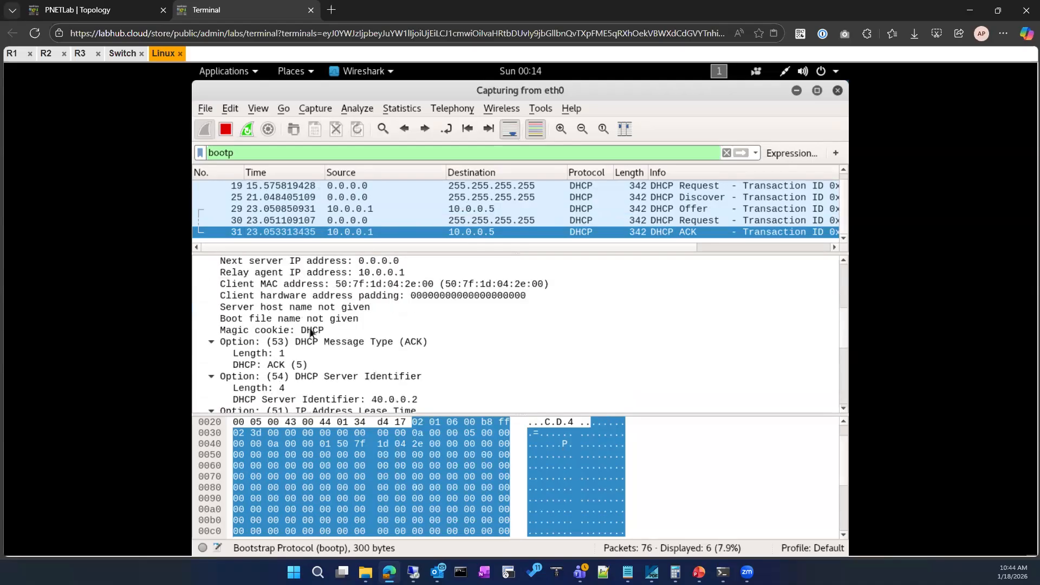
scroll(310, 332, down, 1)
scroll(310, 332, up, 6)
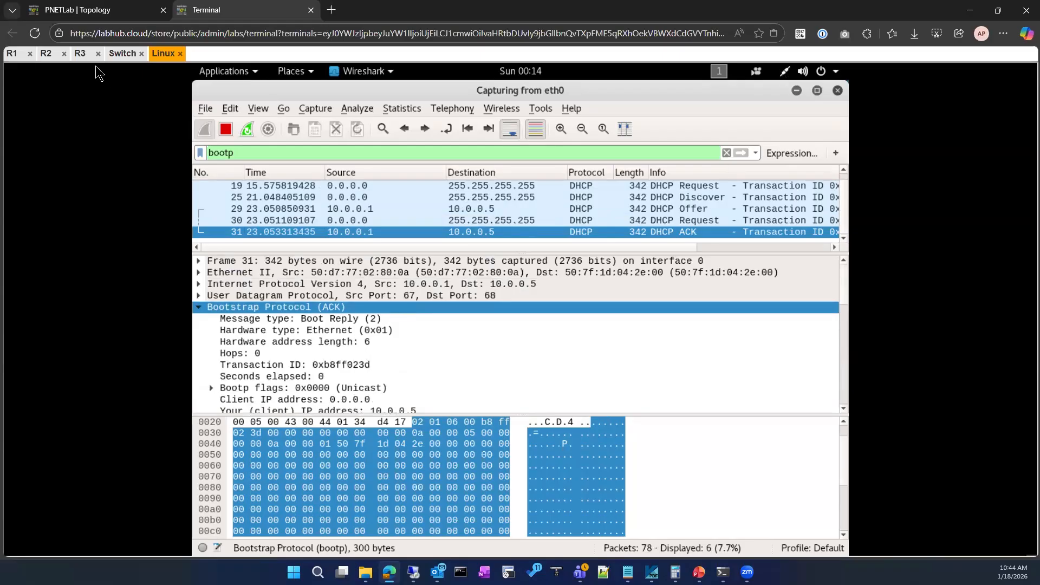
On R1's console, display the running configuration filtered with "section name".
click(127, 10)
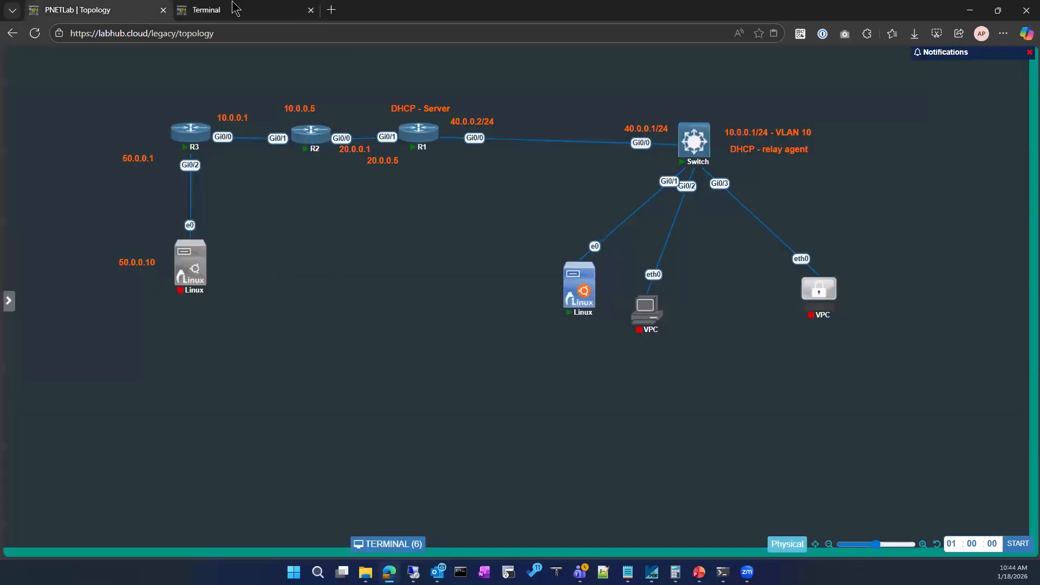
click(227, 10)
click(12, 58)
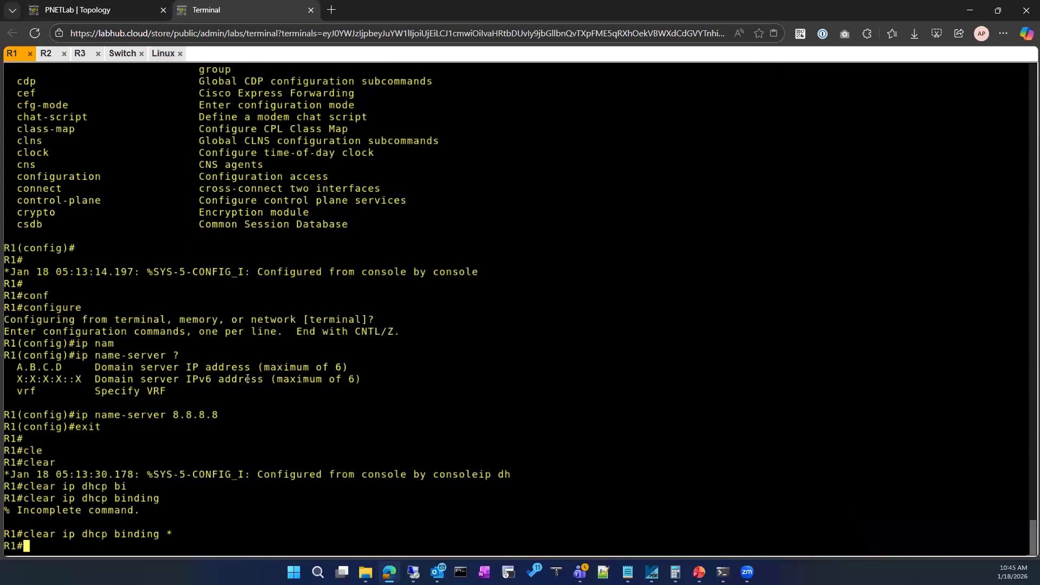
text(sho)
key(Tab)
text(run)
key(Tab)
text(|)
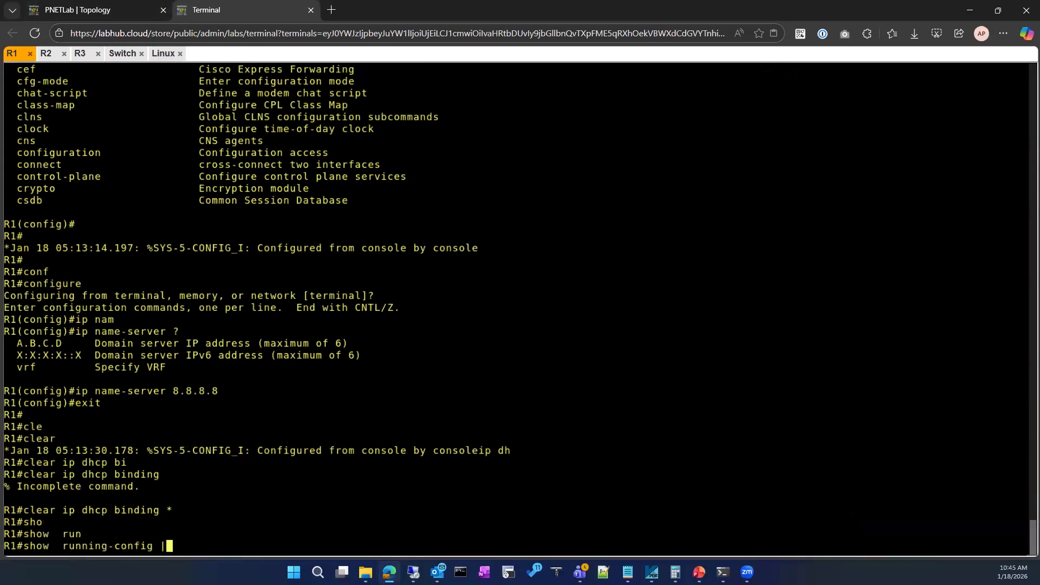
text( se)
key(Tab)
text(name)
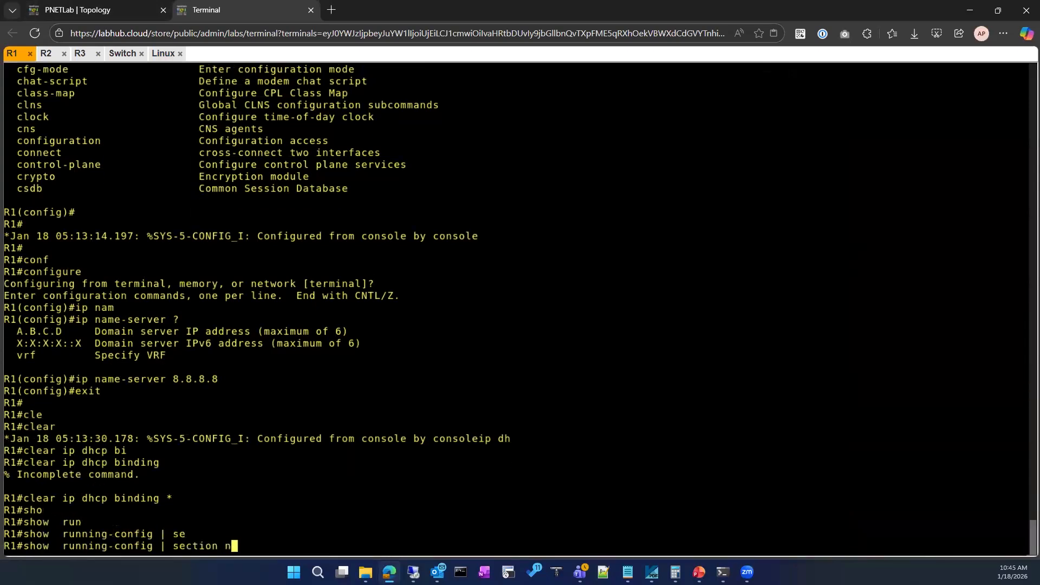
key(Return)
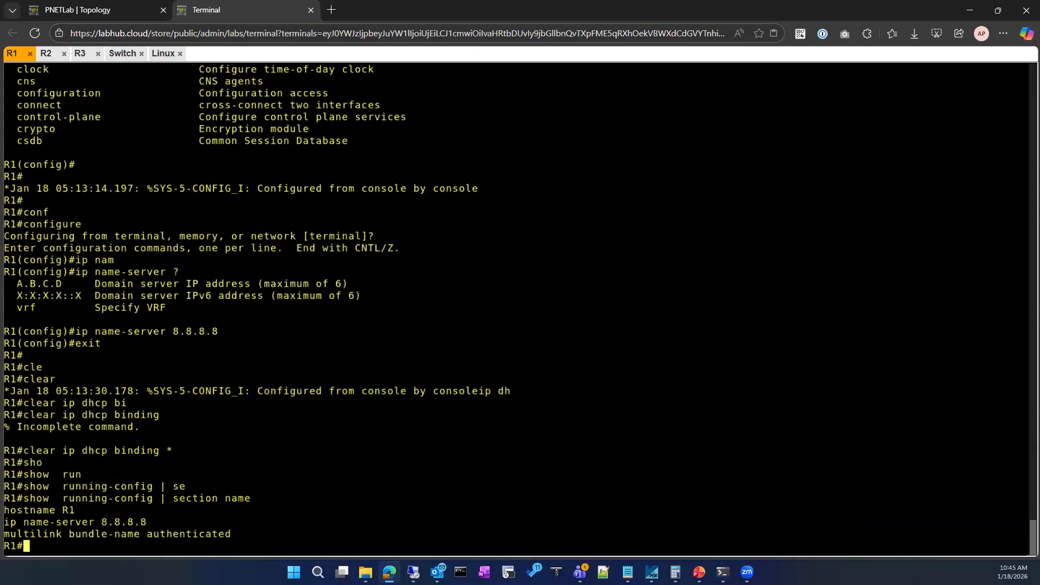
Display R1's running configuration filtered with "section dns".
text(sj)
key(Tab)
key(BackSpace)
key(BackSpace)
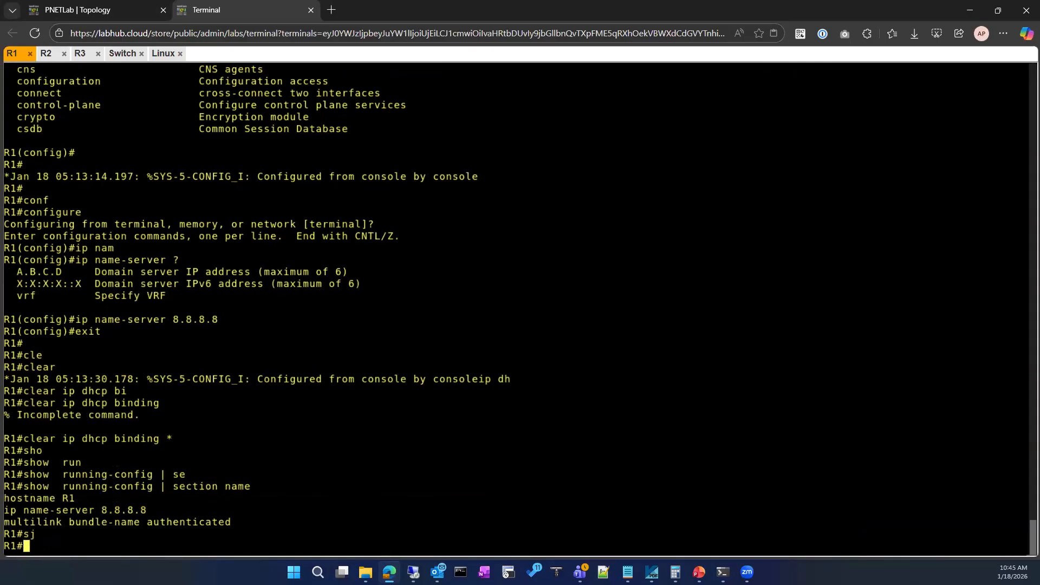
text(sho)
key(Tab)
text(run)
key(Tab)
text(| se)
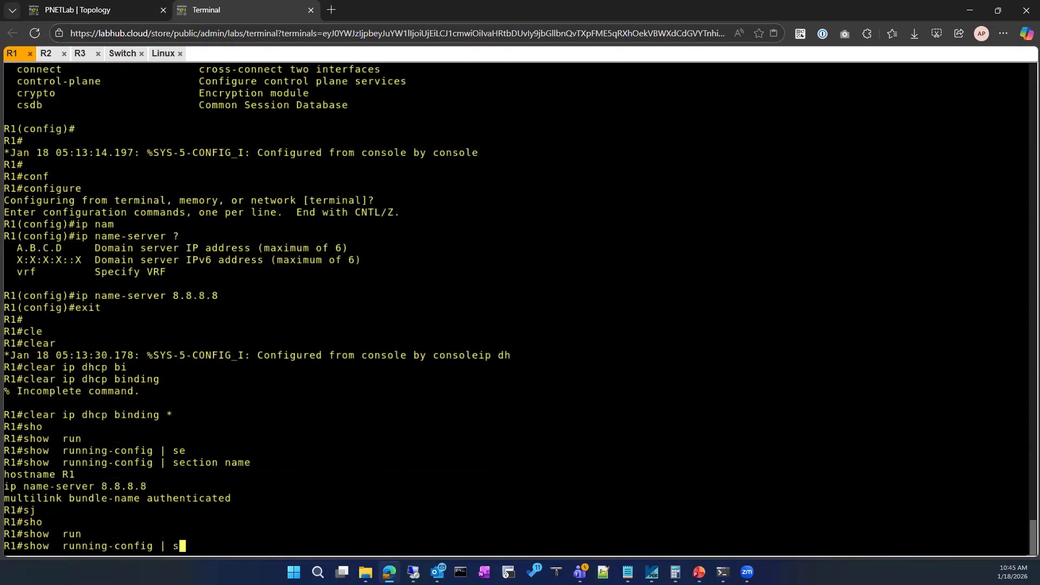
key(Tab)
text(dns)
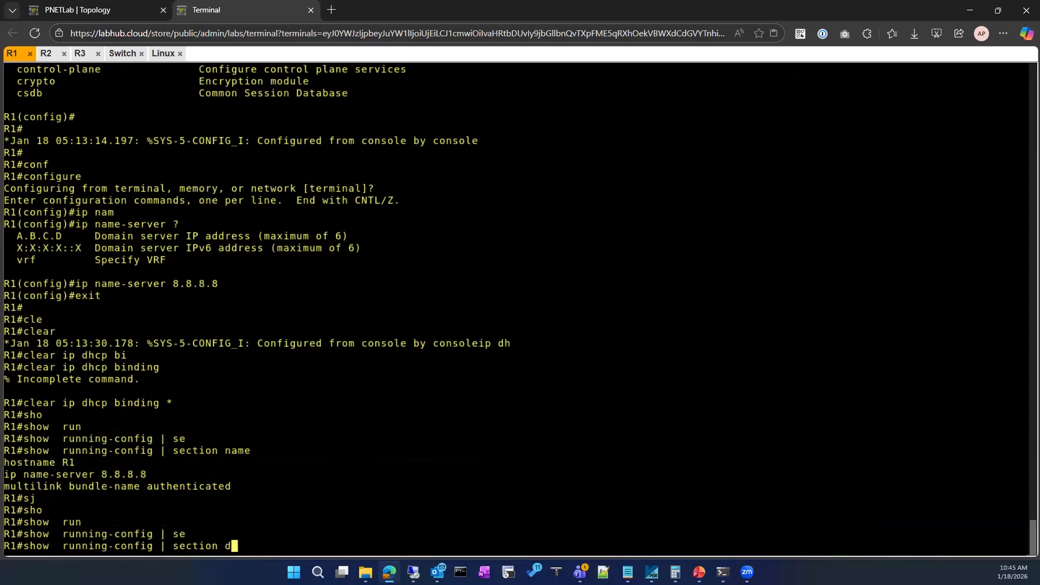
key(Return)
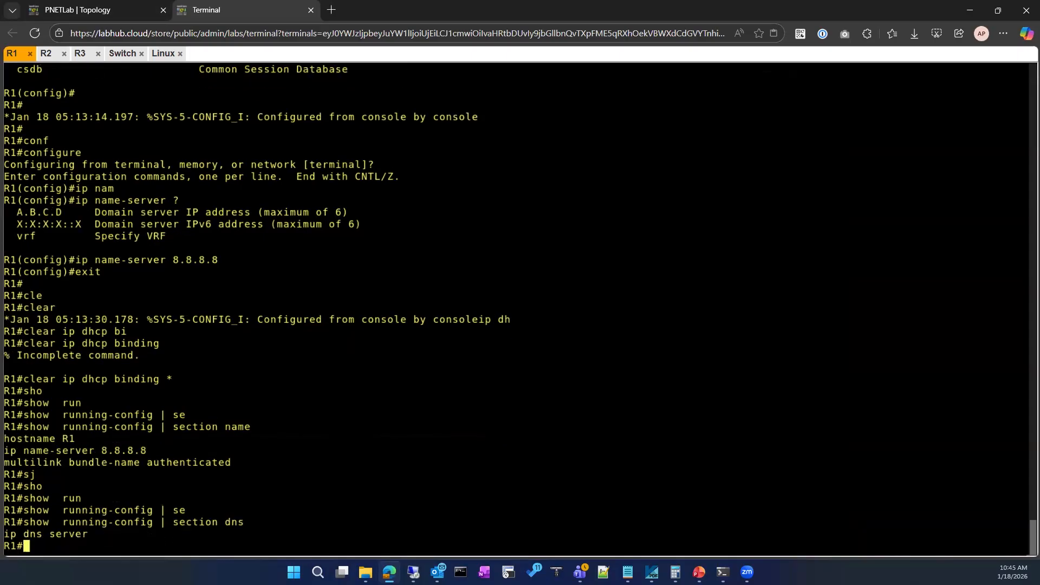
Glance at the Linux capture and list the DHCP bindings on R1.
click(163, 53)
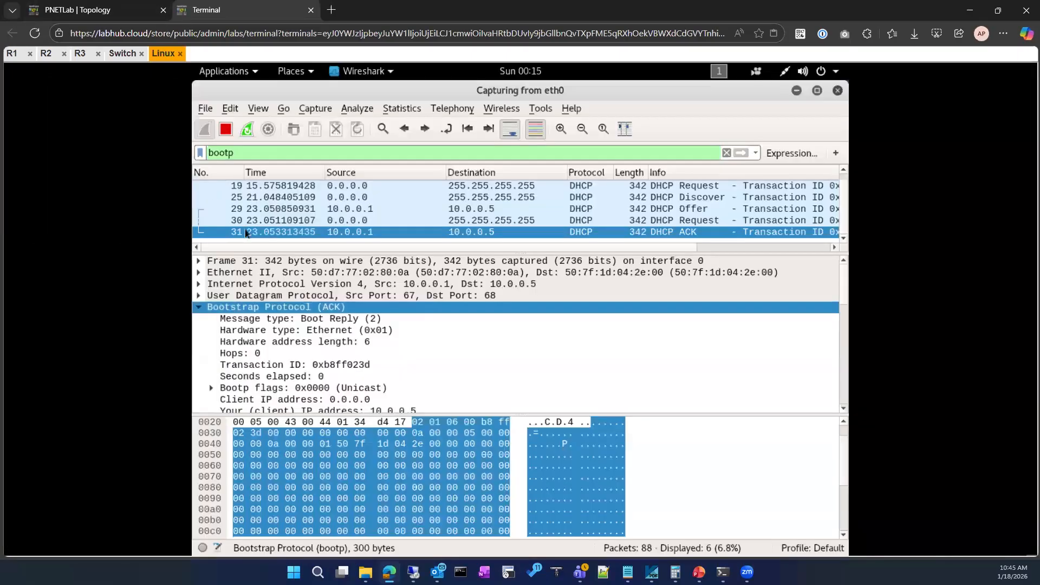
click(12, 53)
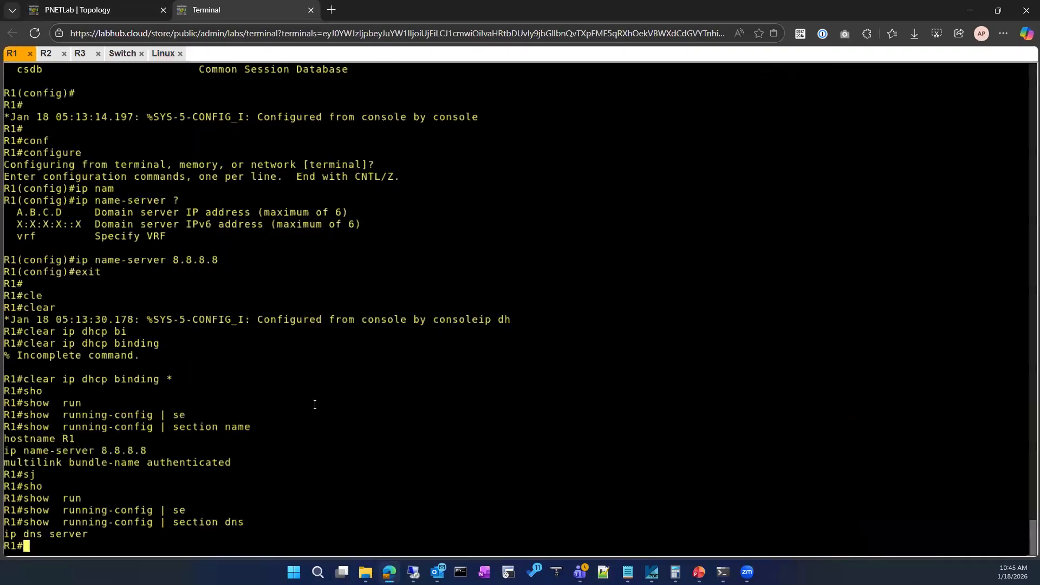
text(sh ip dh)
key(Tab)
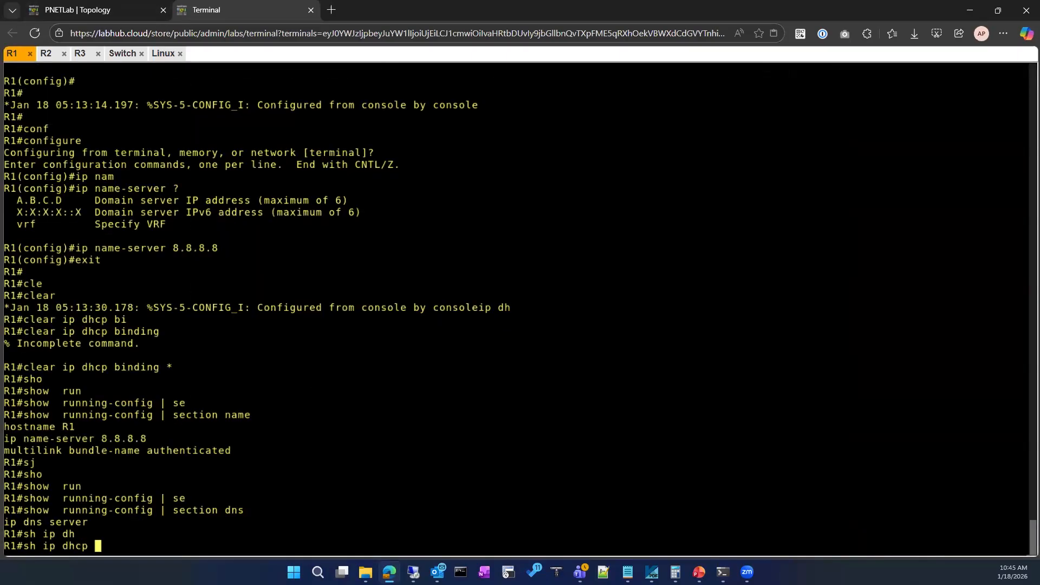
text(bi)
key(Tab)
key(Return)
text(cle)
key(Tab)
text(ip dh)
key(Tab)
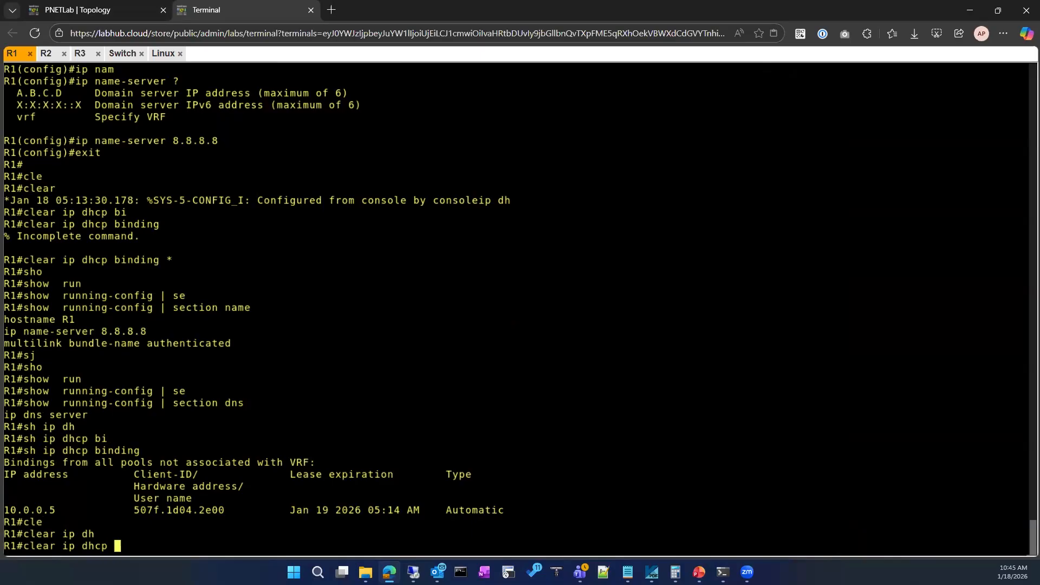
key(BackSpace)
key(BackSpace)
key(BackSpace)
key(BackSpace)
key(BackSpace)
key(BackSpace)
key(BackSpace)
key(BackSpace)
key(BackSpace)
key(BackSpace)
key(BackSpace)
key(BackSpace)
key(BackSpace)
key(BackSpace)
Enter global configuration mode on R1 from the terminal.
text(con)
key(Tab)
key(Return)
key(Return)
text(conf)
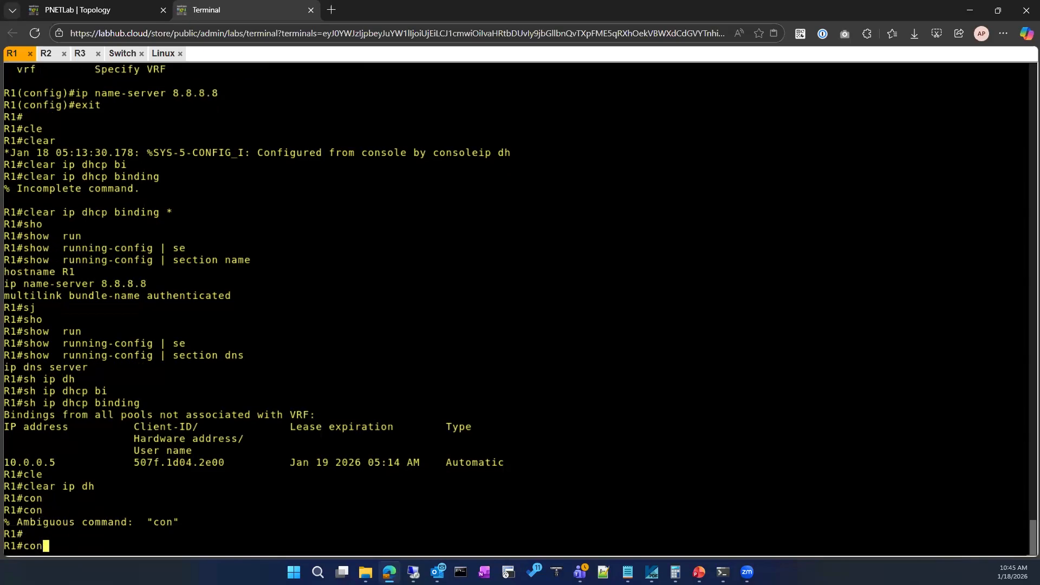
key(Tab)
key(Return)
key(Return)
Enter configuration of R1's DHCP pool named DHCP.
text(ip dh)
key(Tab)
text(poo)
key(Tab)
text(?)
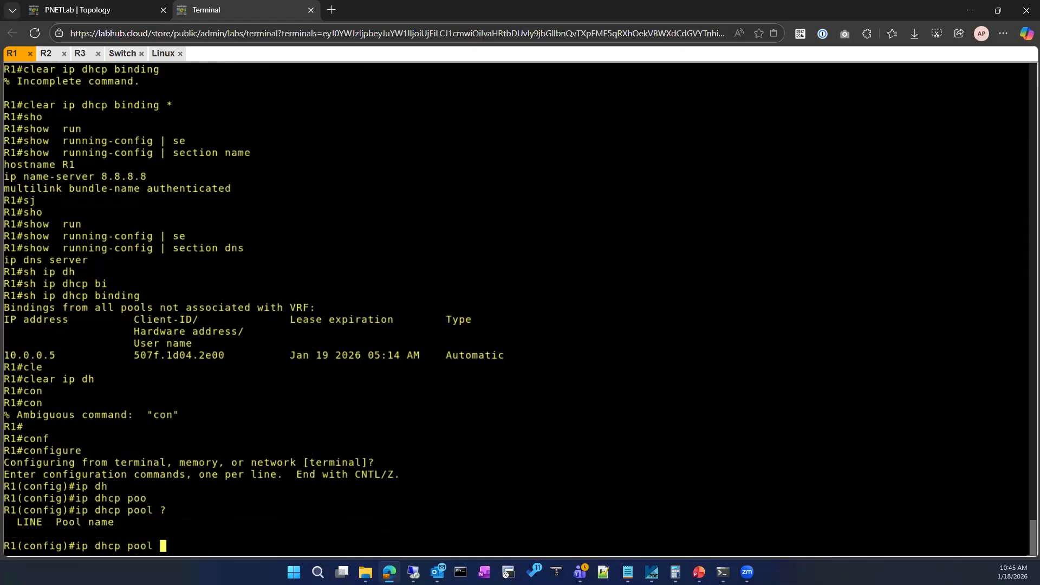
text(DHCP)
key(Return)
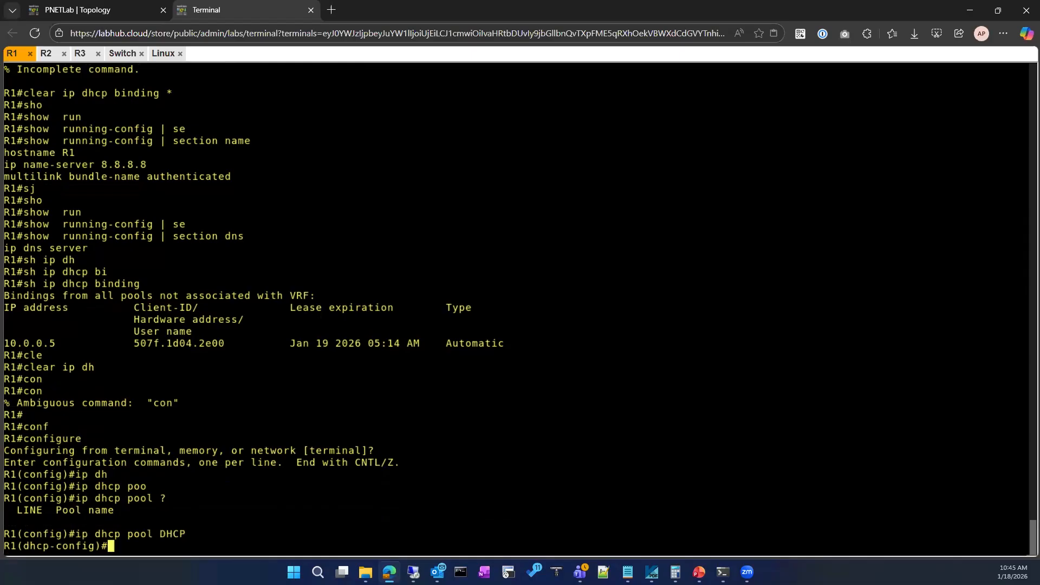
List the available DHCP pool commands and check the domain-name command's syntax without applying it.
text(?)
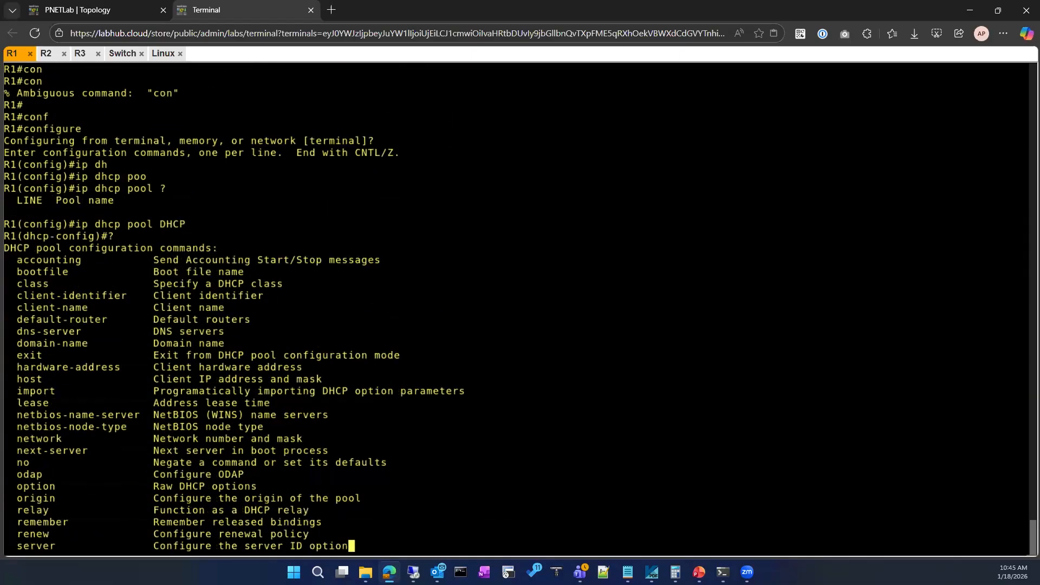
text(do)
key(Return)
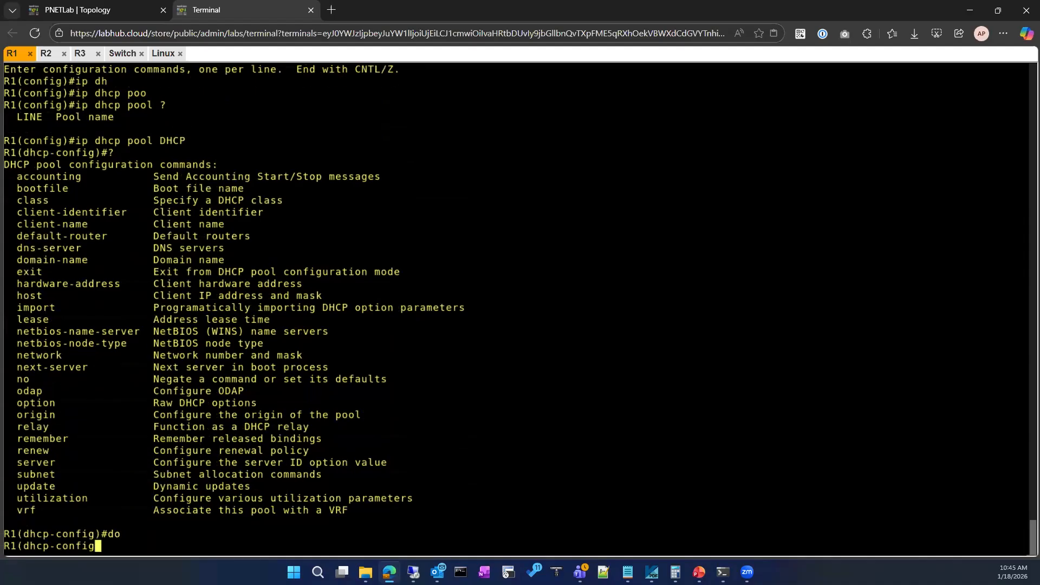
text(domain-name ?)
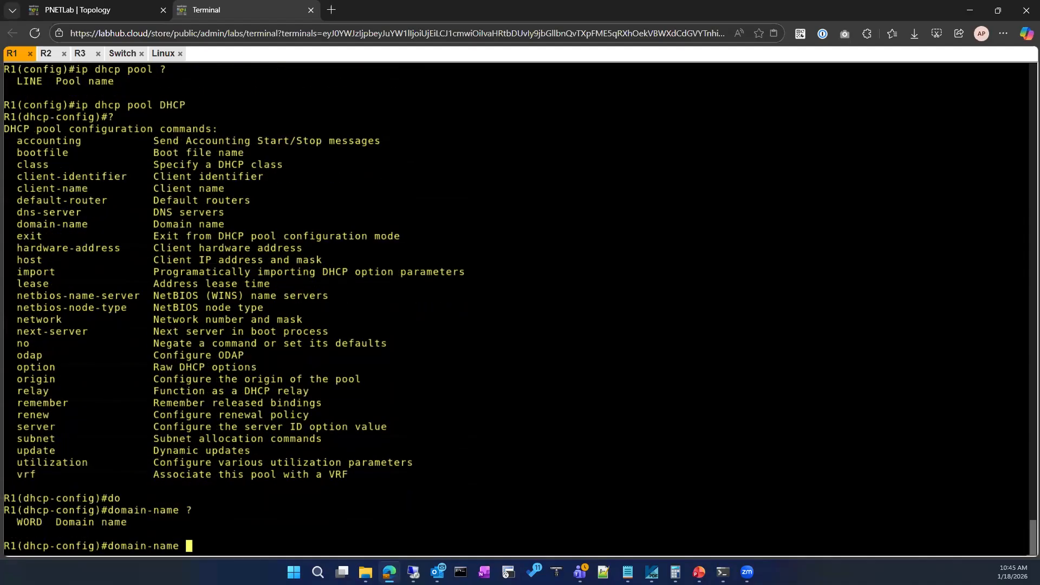
key(BackSpace)
key(BackSpace)
key(BackSpace)
key(BackSpace)
key(BackSpace)
key(BackSpace)
key(BackSpace)
key(BackSpace)
key(BackSpace)
key(BackSpace)
key(BackSpace)
Set the DHCP pool's dns-server to 8.8.8.8 and exit back to R1's privileged mode.
text(n)
key(Tab)
text(/)
key(BackSpace)
text(?)
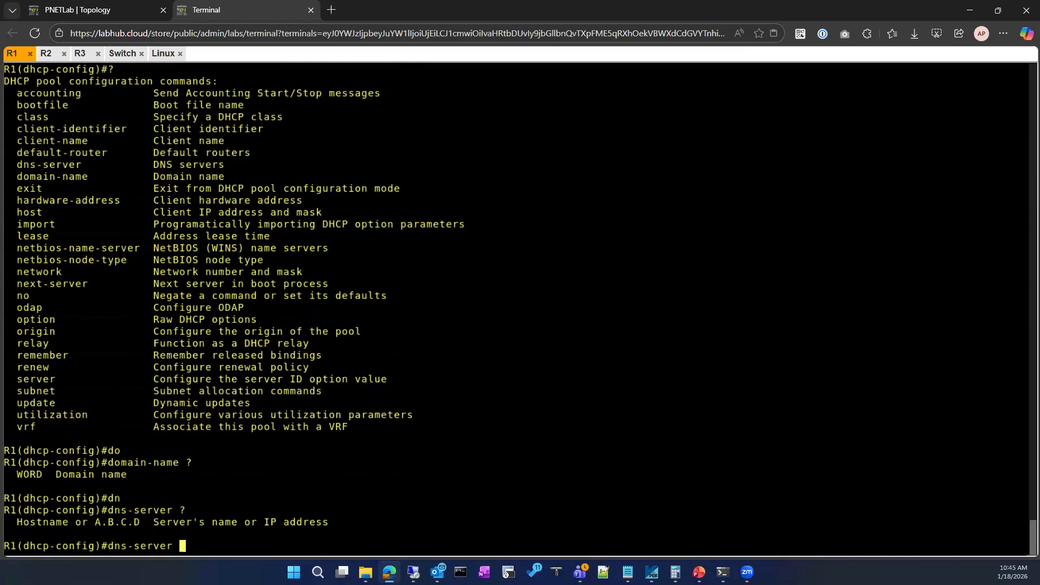
text(8.8.8.8 ?)
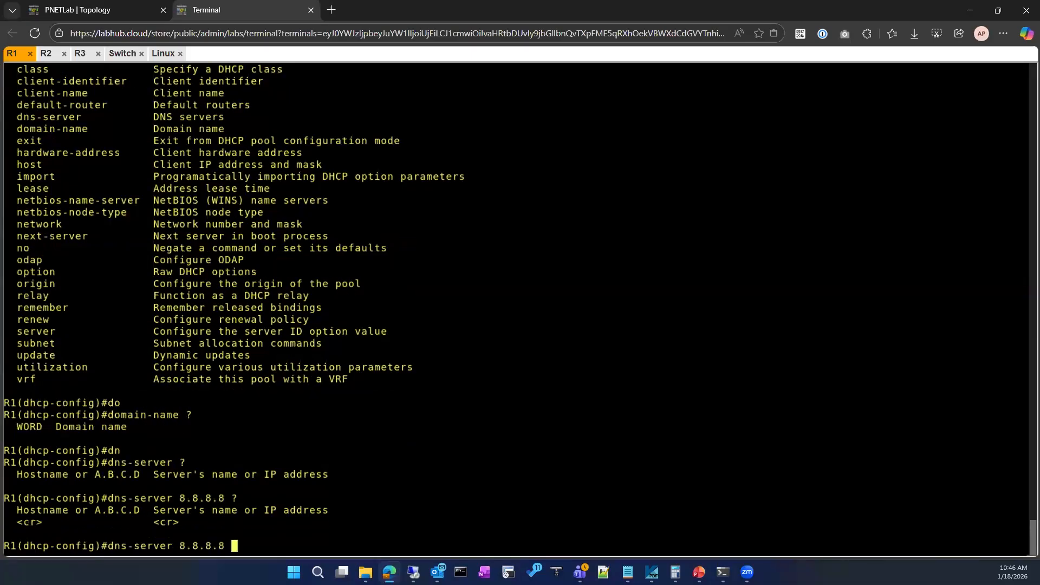
key(Return)
text(exit)
key(Return)
key(Return)
text(exit)
key(Return)
key(Return)
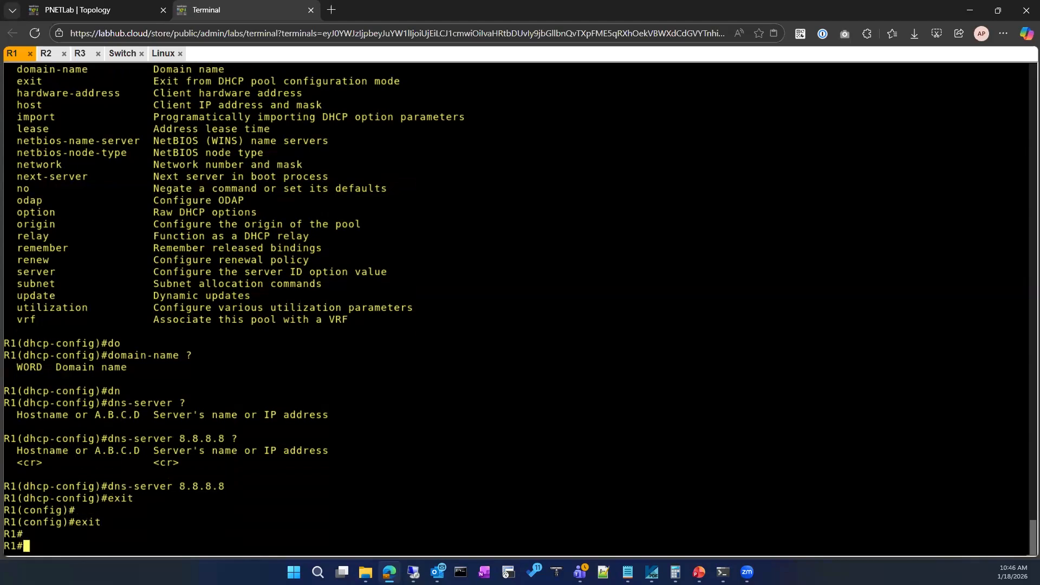
Turn the Linux machine's wired connection off and reconnect it.
click(168, 54)
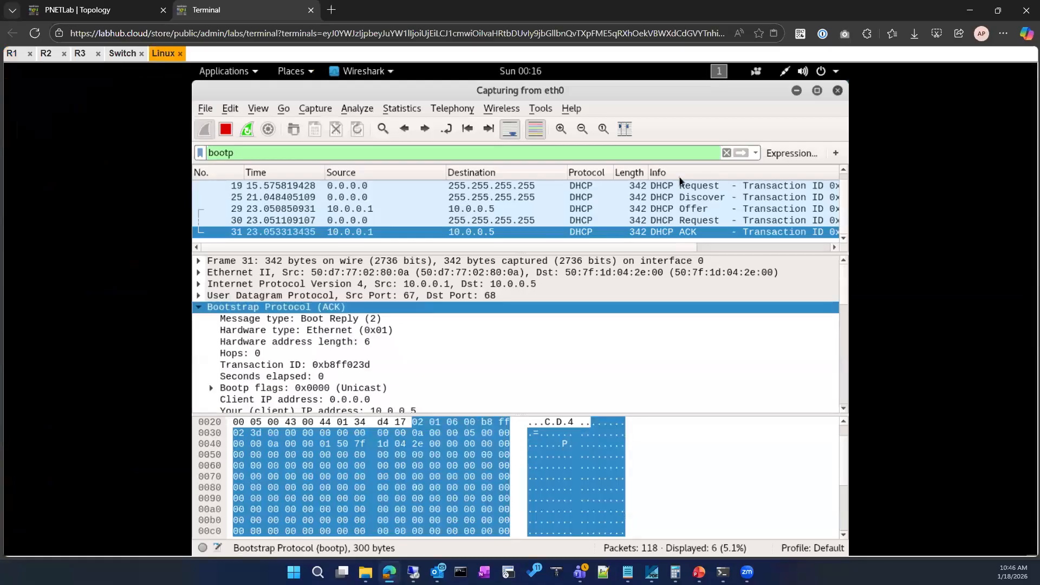
click(784, 72)
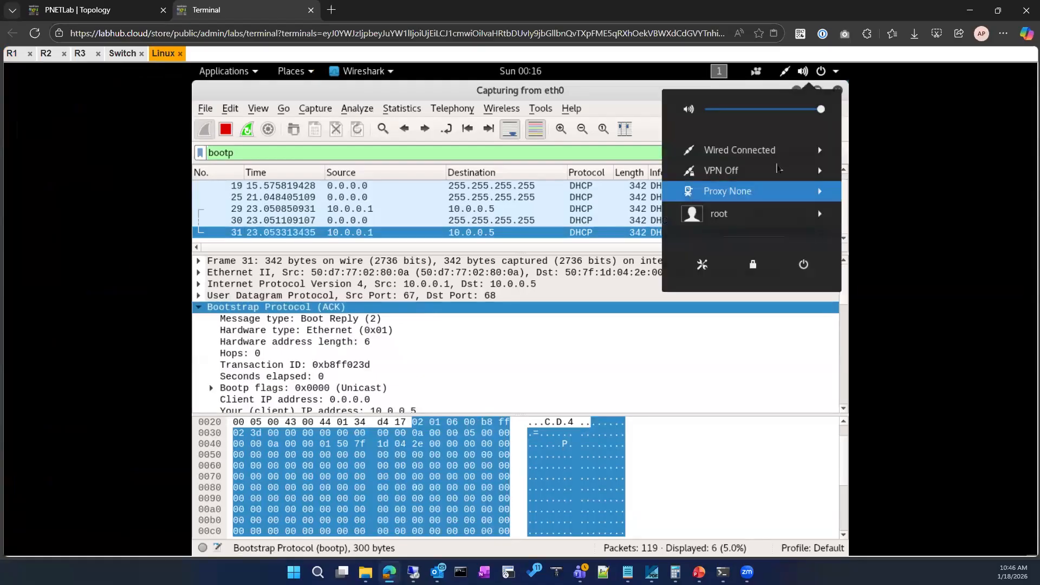
click(777, 152)
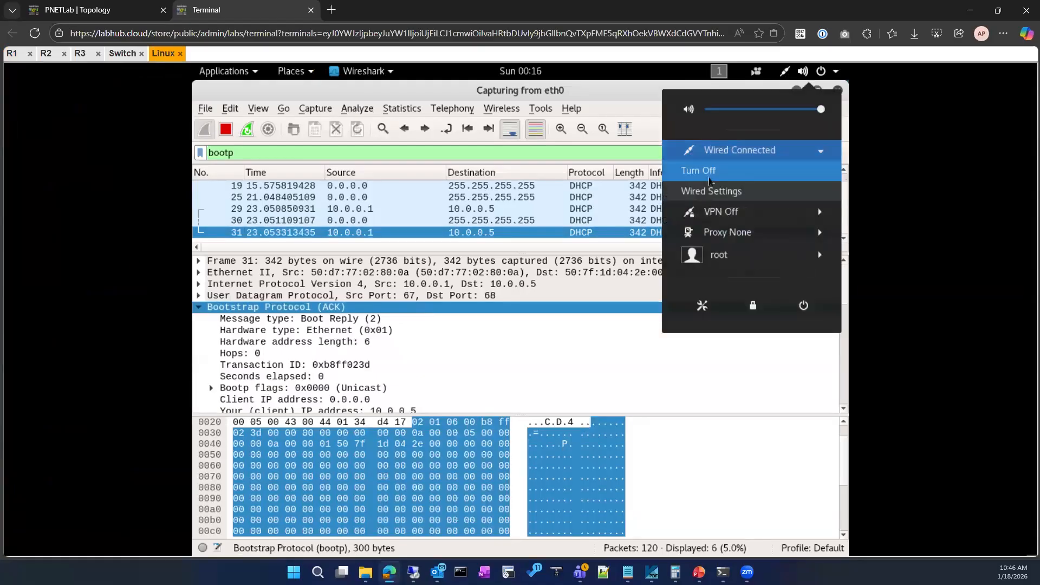
click(708, 172)
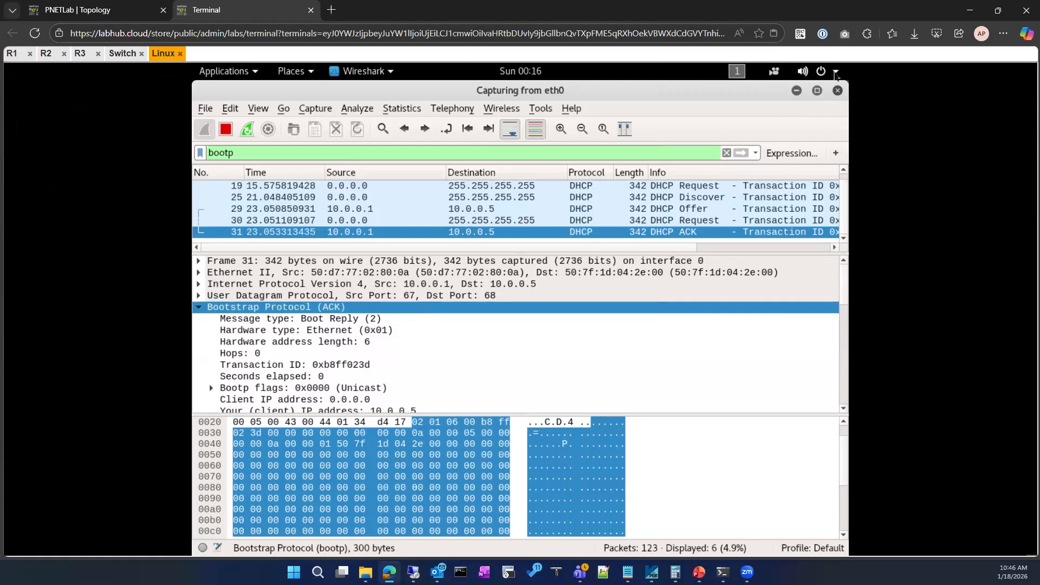
click(836, 73)
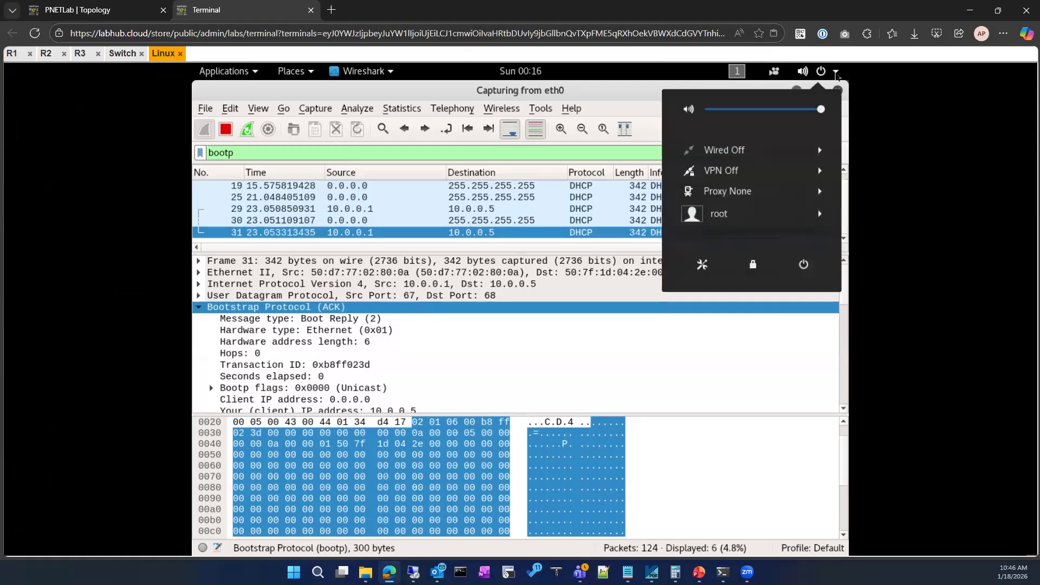
click(780, 153)
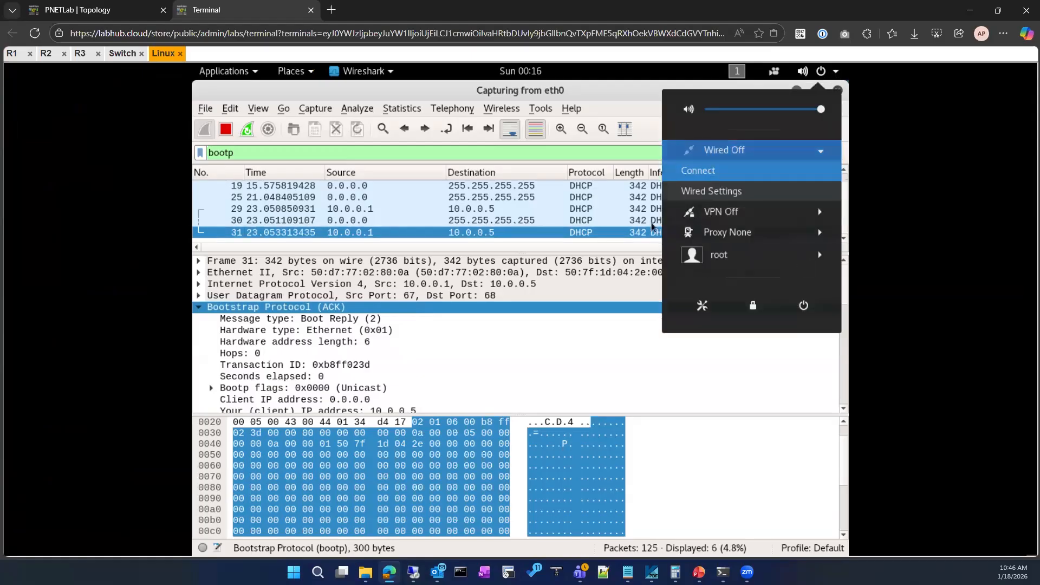
click(712, 173)
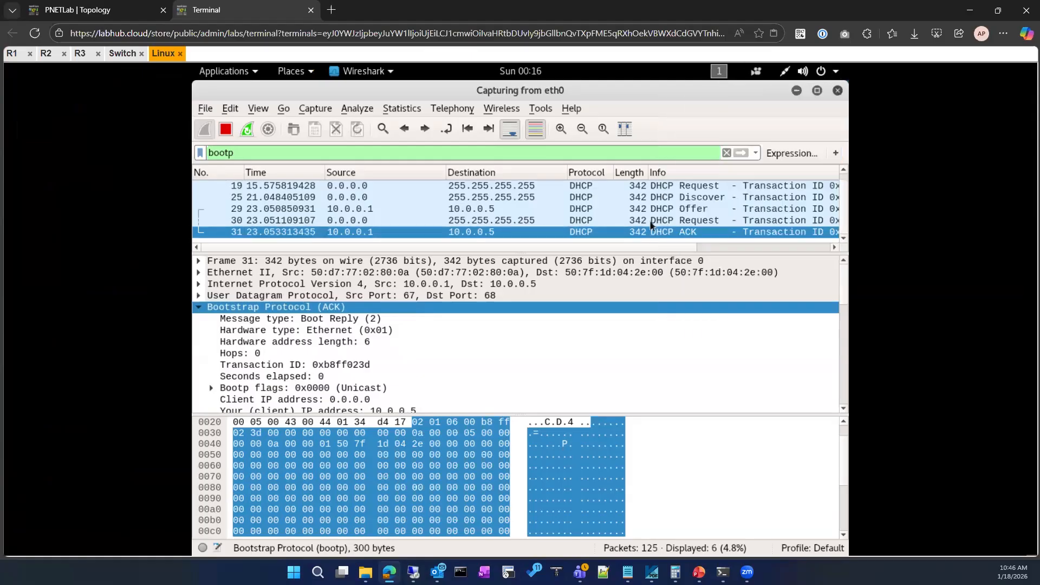
Restart the Wireshark capture on eth0 without saving the captured packets, keeping the bootp filter.
click(247, 130)
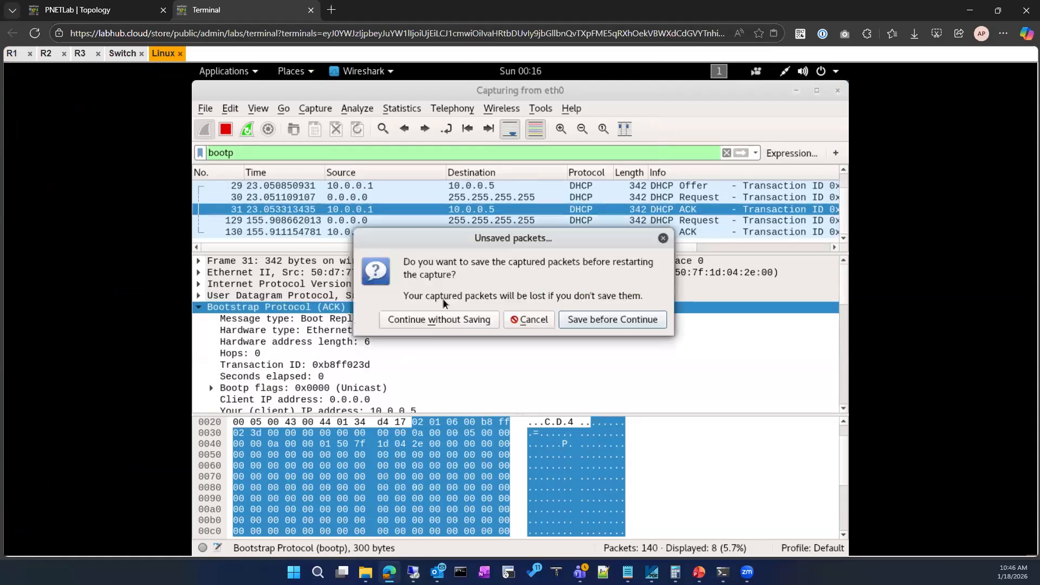
click(472, 323)
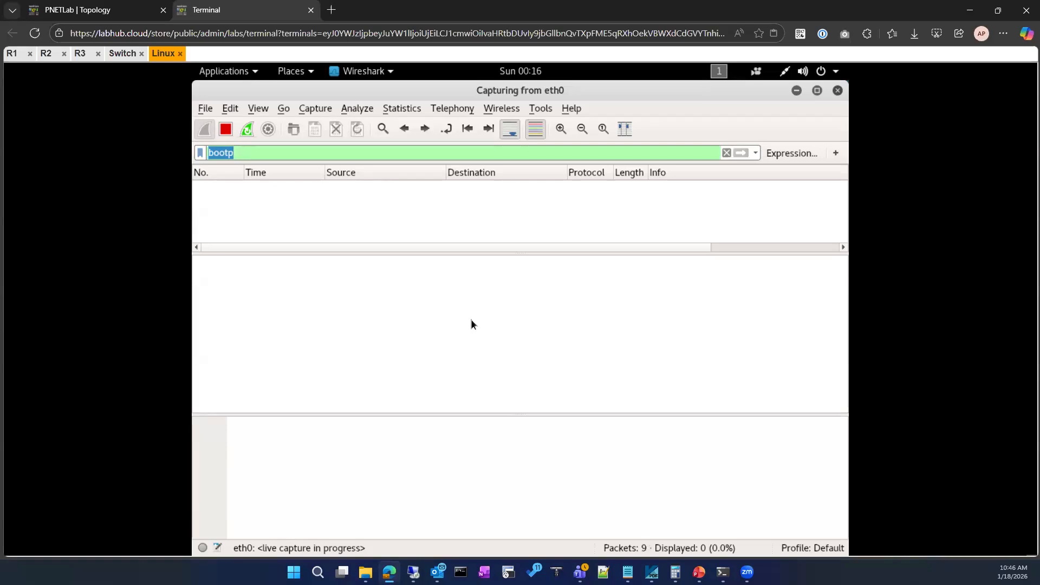
click(349, 235)
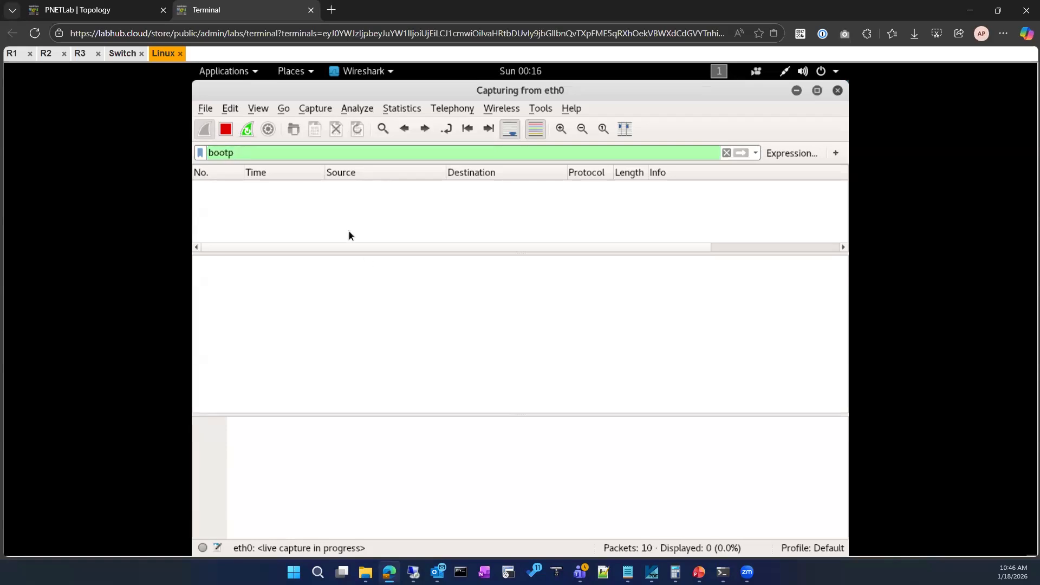
click(784, 72)
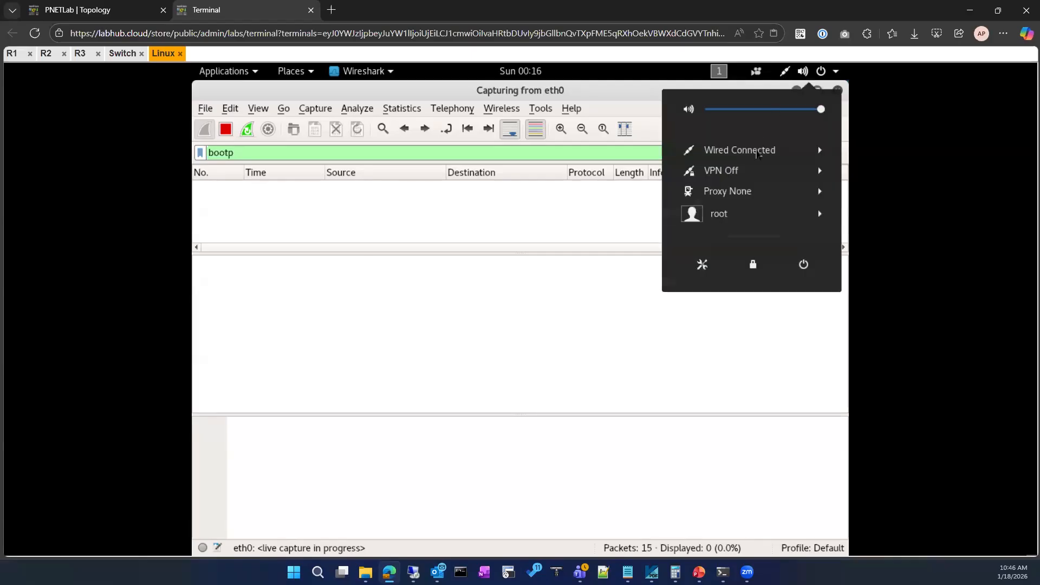
click(758, 152)
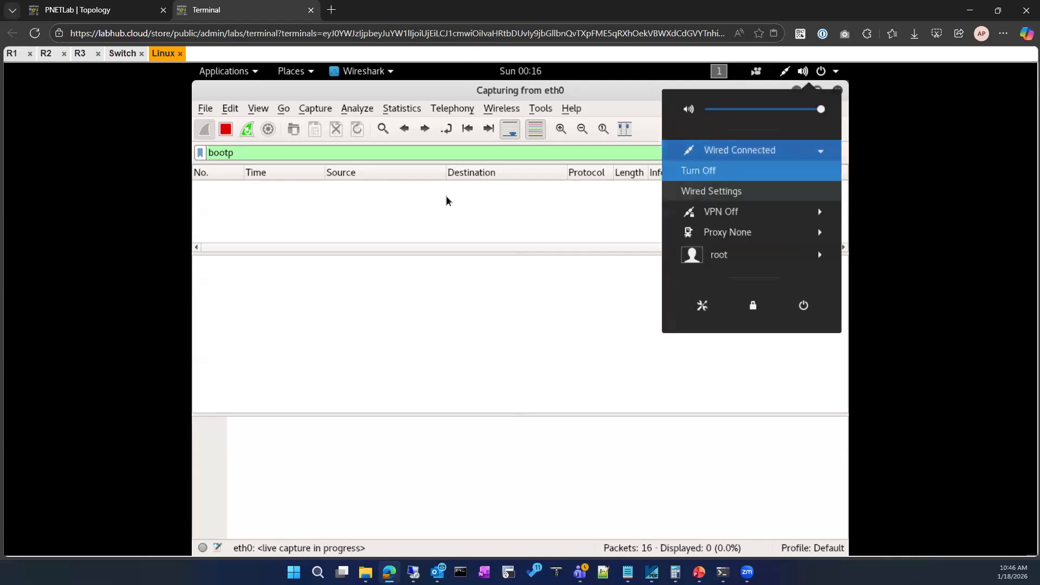
click(453, 216)
Show the DHCP bindings on R1 with show ip dhcp binding.
click(15, 53)
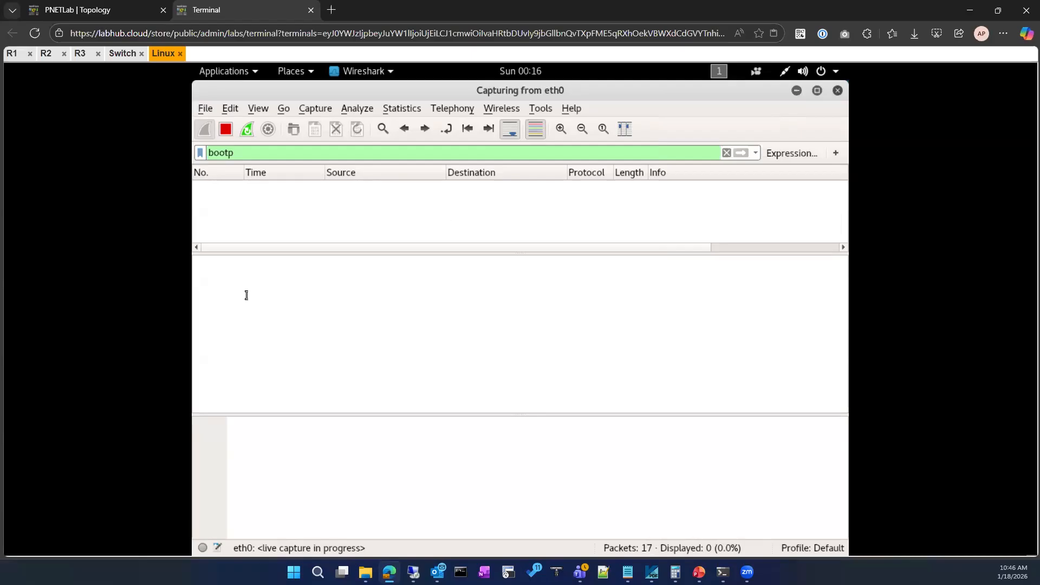
key(Return)
key(Return)
key(Return)
key(Return)
text(sh ip dh)
key(Tab)
text(bi)
key(Tab)
key(Return)
Clear all DHCP bindings on R1 with clear ip dhcp binding *.
text(c)
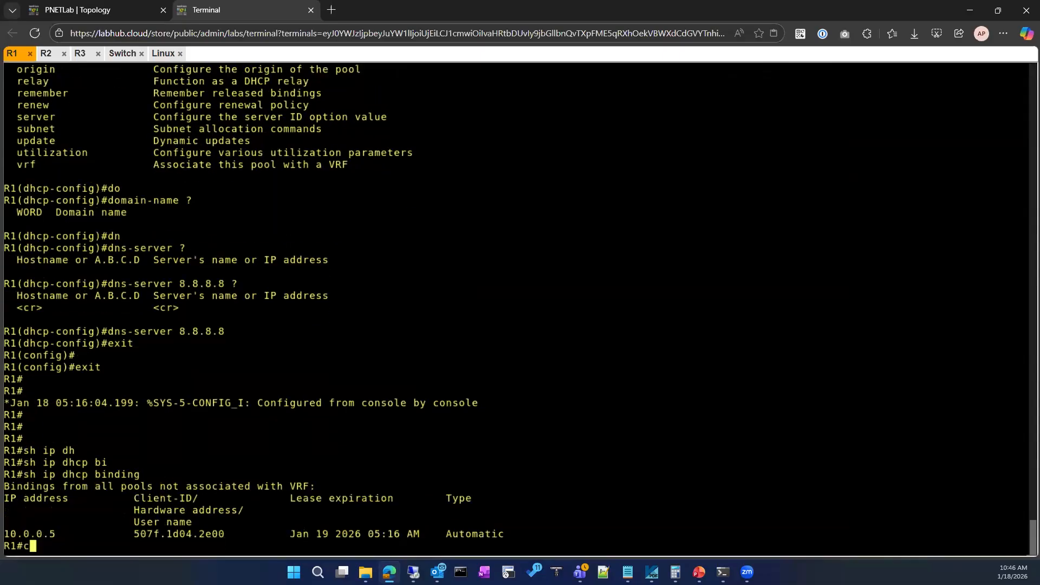
text(lear ip d)
key(Tab)
text(ip dh)
key(Tab)
text(bi)
key(Tab)
text(*)
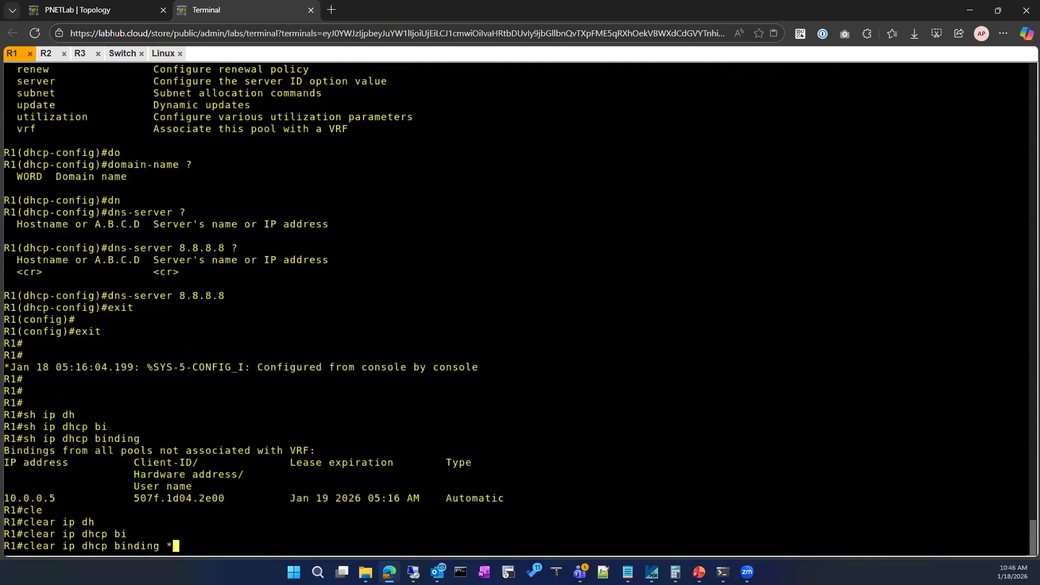
key(Return)
On the Linux machine, remove Wireshark's bootp display filter and restart the eth0 capture without saving the packets.
click(163, 54)
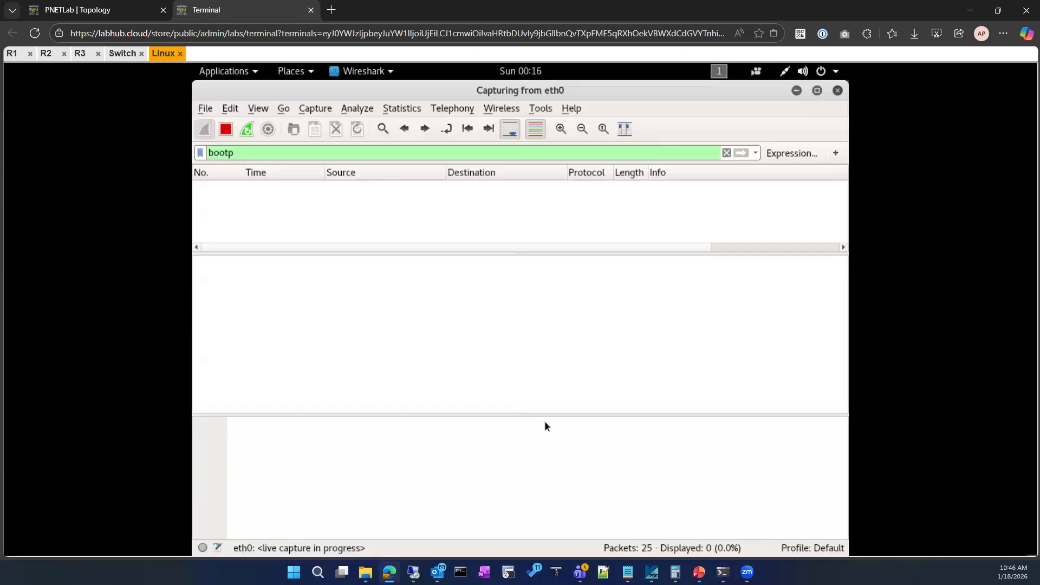
click(726, 153)
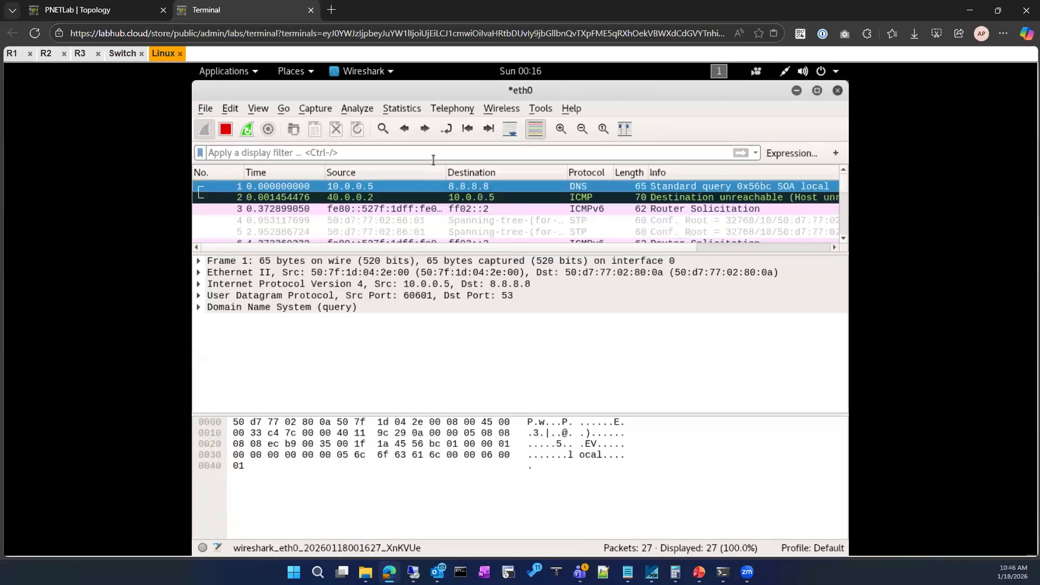
click(251, 128)
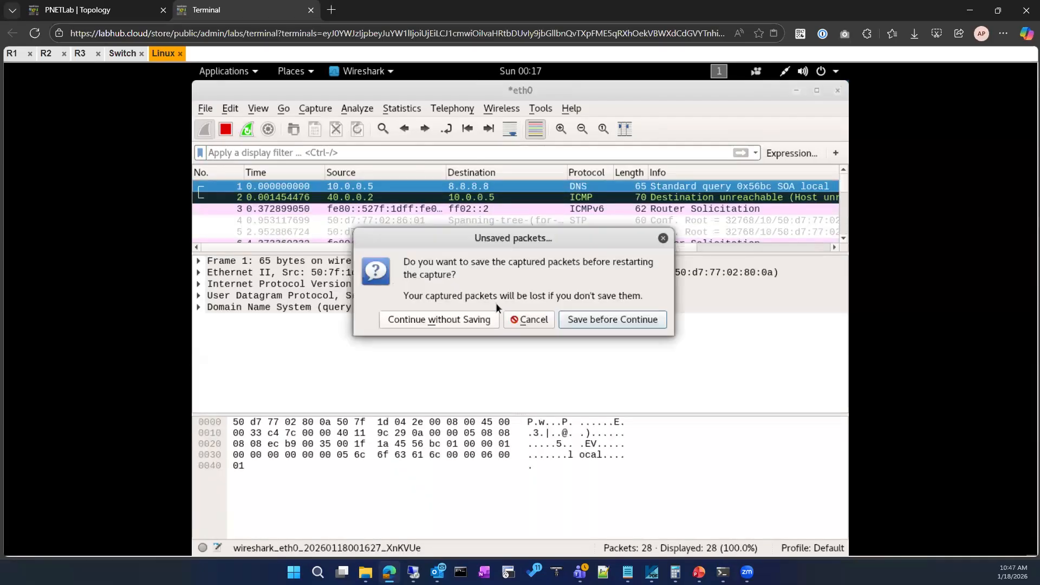
click(445, 320)
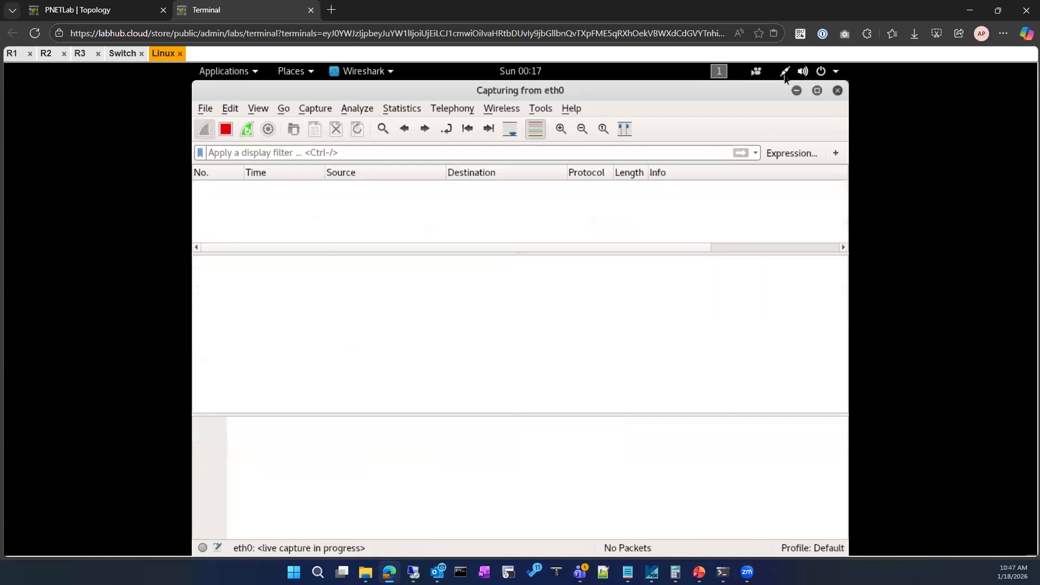
Turn the Linux machine's wired connection off and on again to request a fresh DHCP lease.
click(785, 73)
click(726, 150)
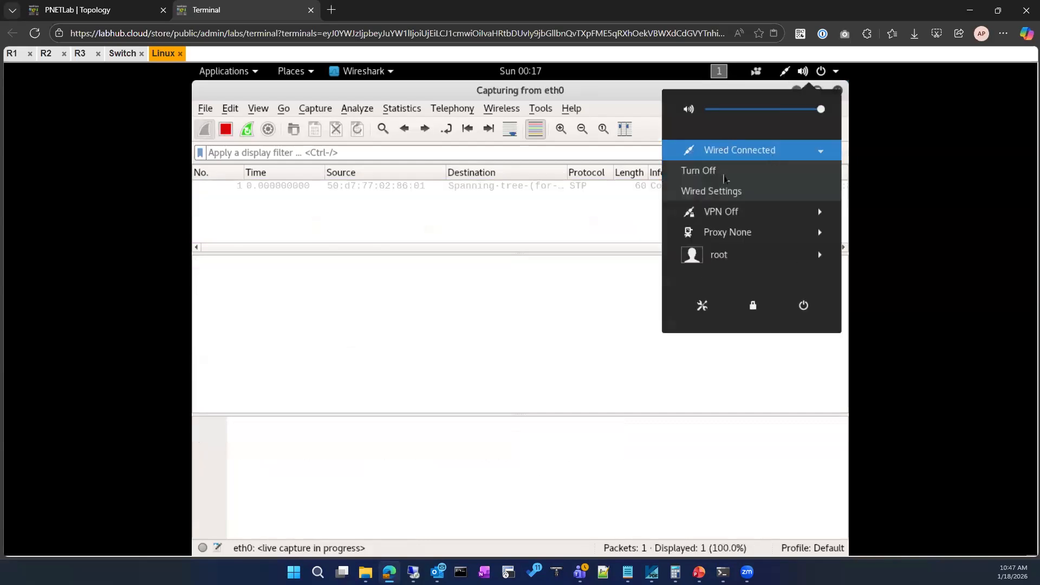
click(724, 173)
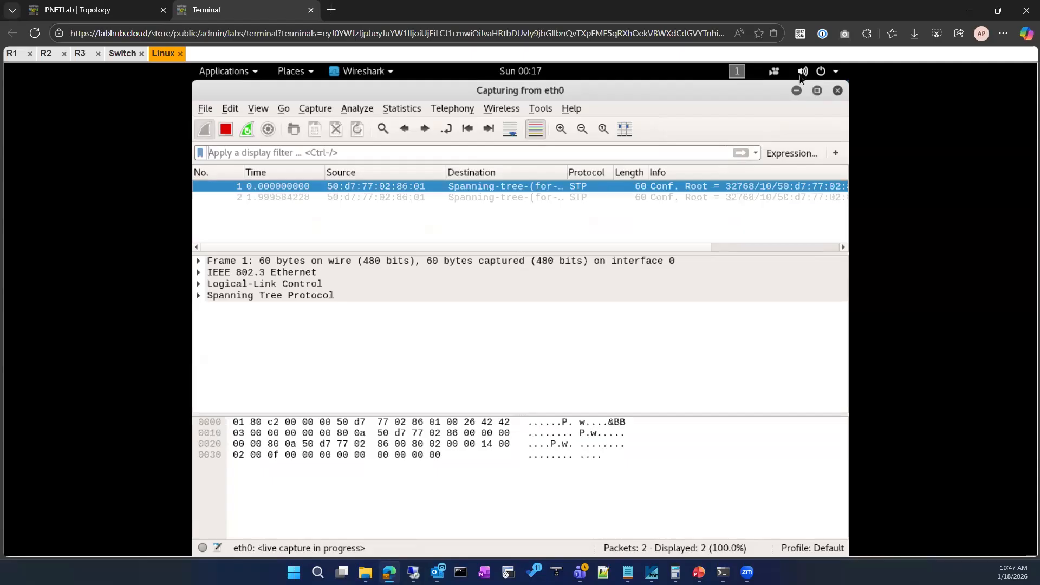
click(839, 76)
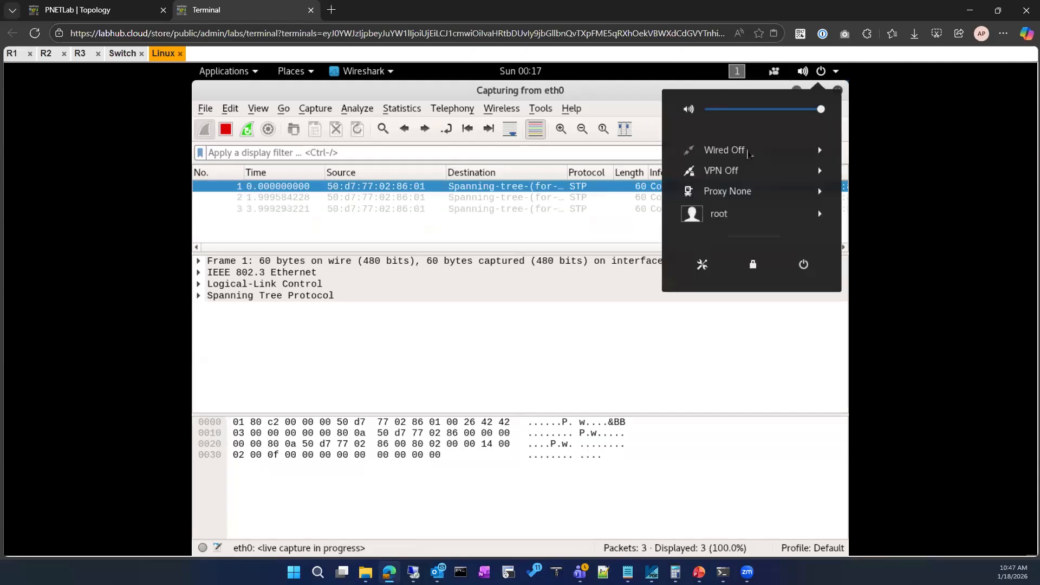
click(747, 149)
click(718, 171)
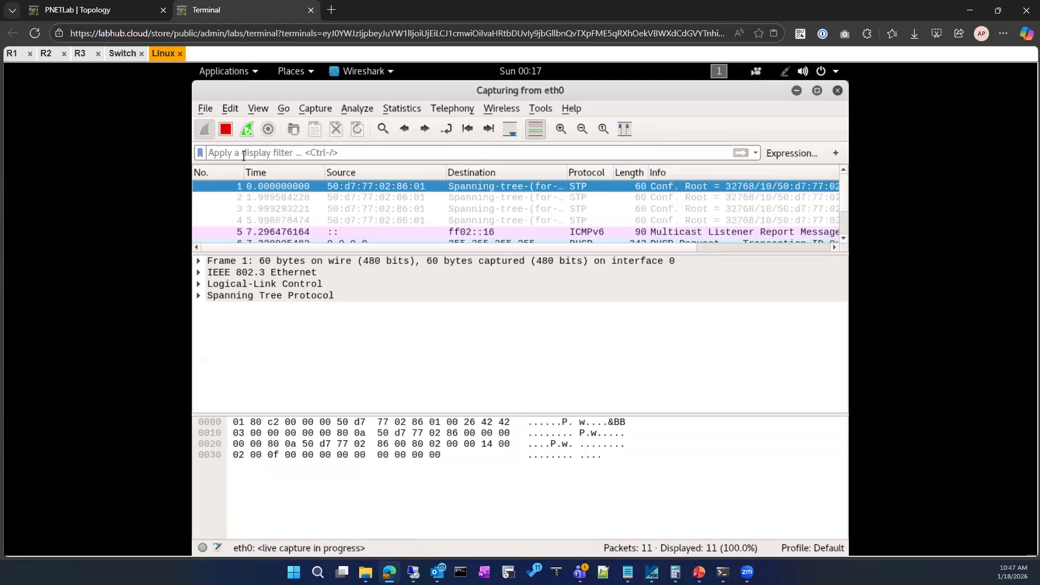
Filter the capture with bootp and check the wired connection's status while the DHCP exchange runs.
text(bootp)
key(Return)
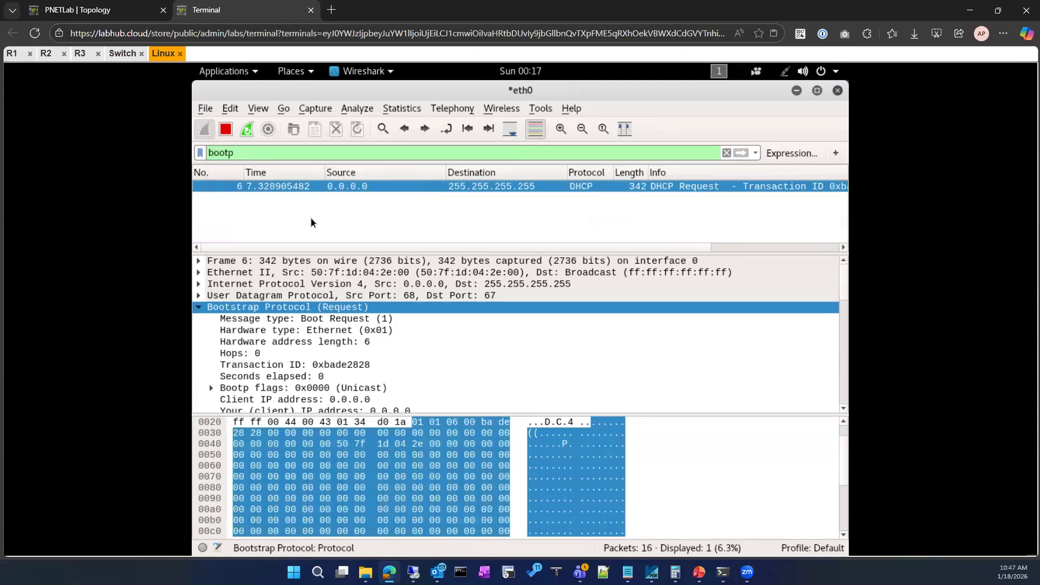
click(786, 75)
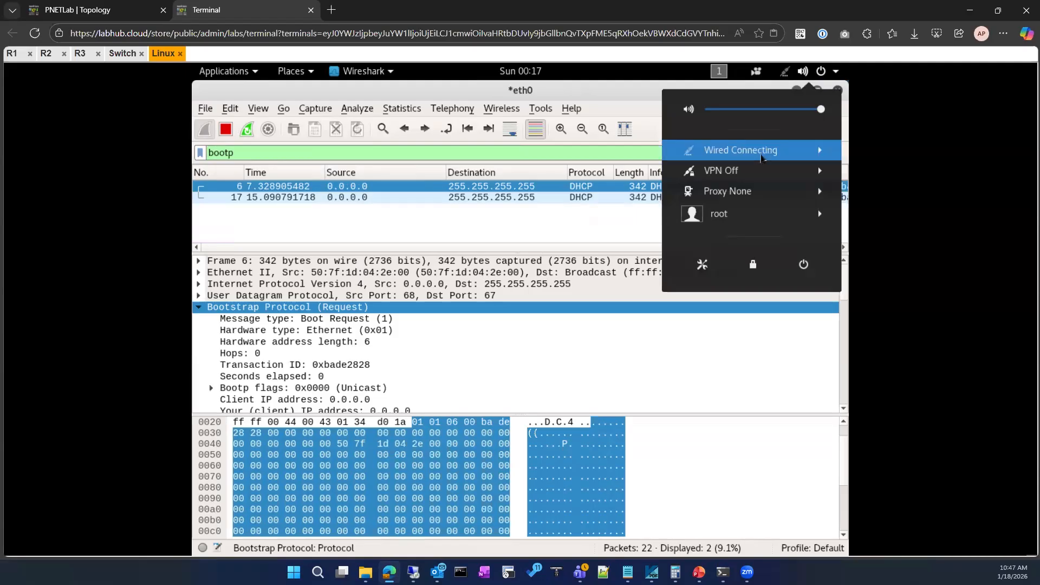
click(761, 155)
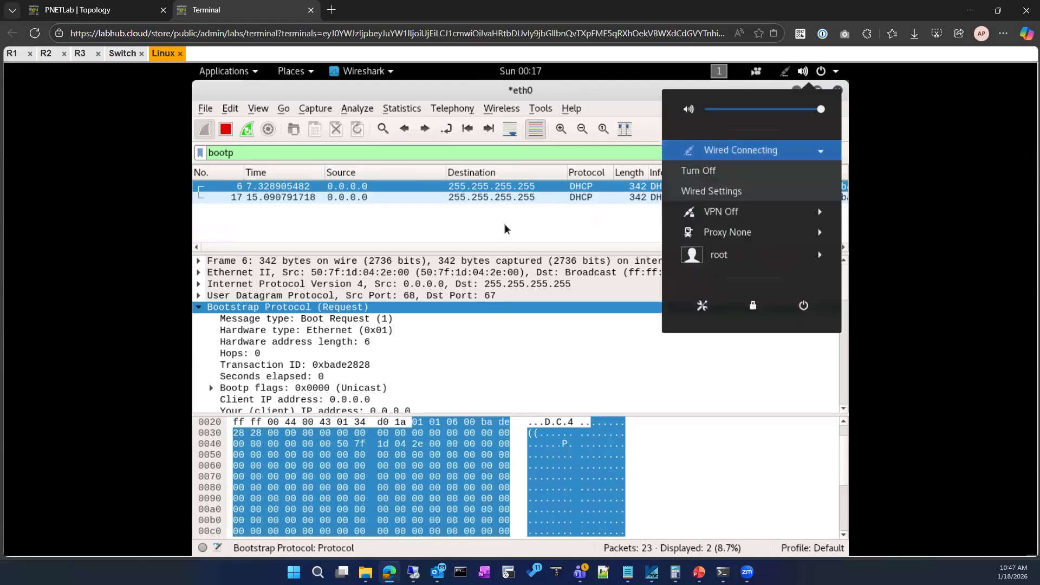
click(505, 228)
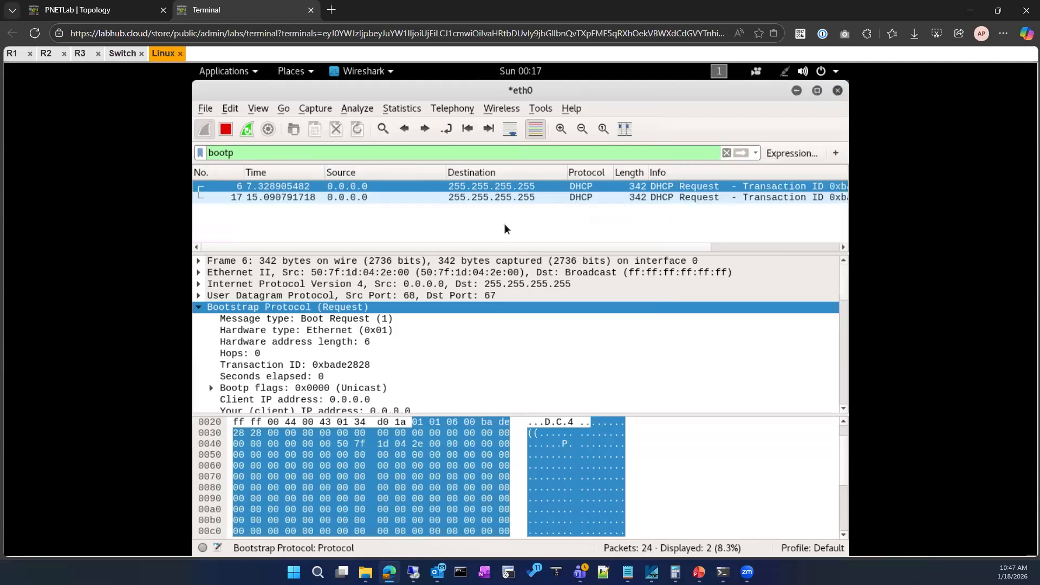
click(785, 72)
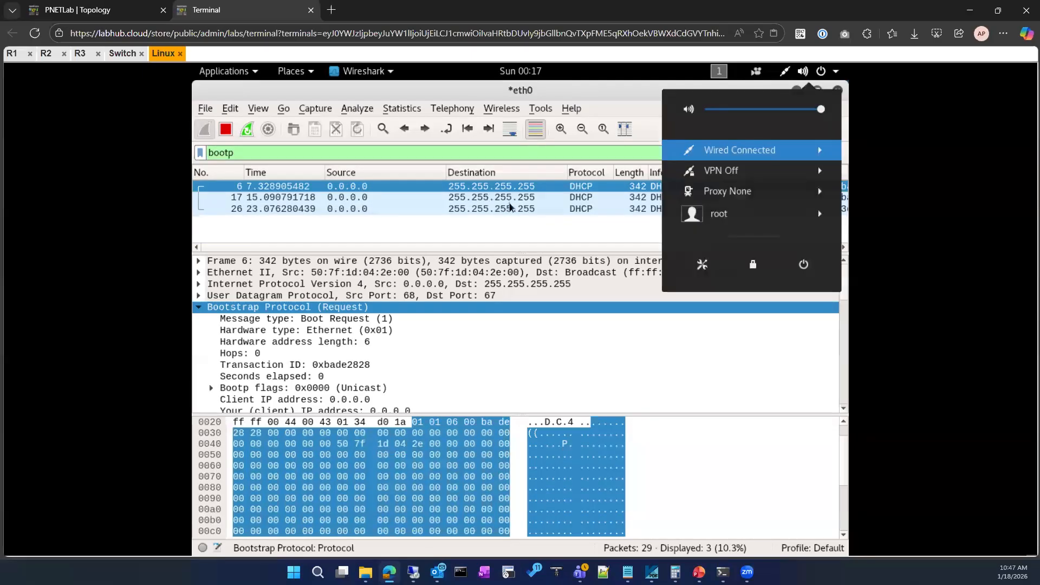
click(624, 91)
Enlarge the packet list and inspect the Domain Name Server option in the DHCP ACK packet.
drag(501, 255, 482, 291)
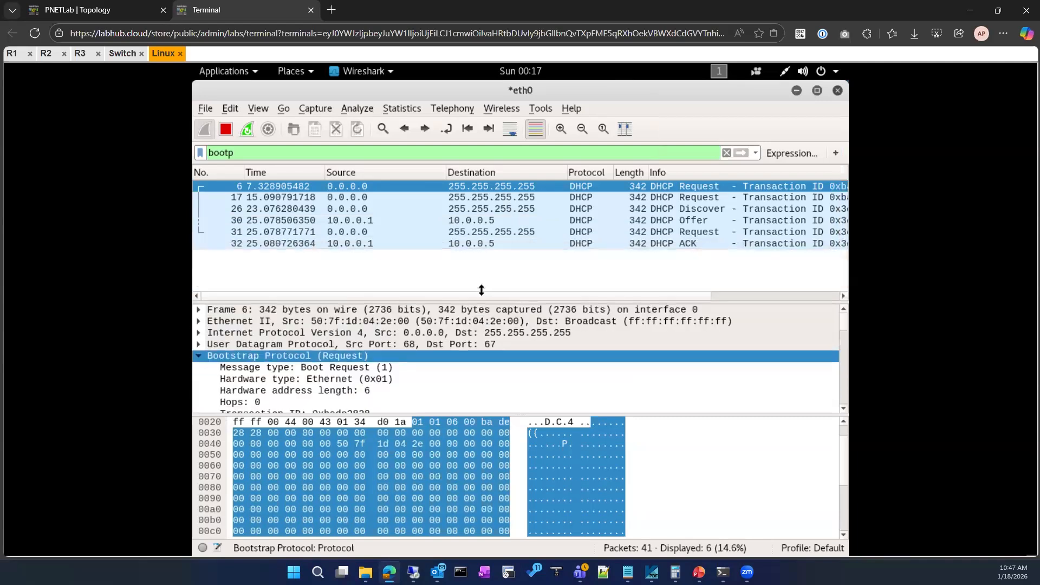
click(376, 233)
click(354, 247)
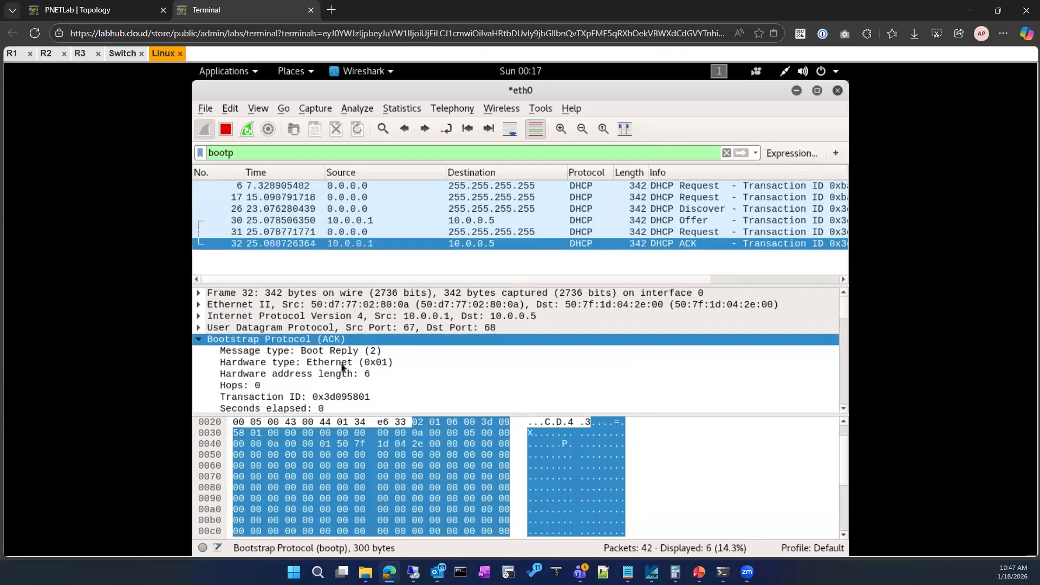
scroll(343, 367, down, 12)
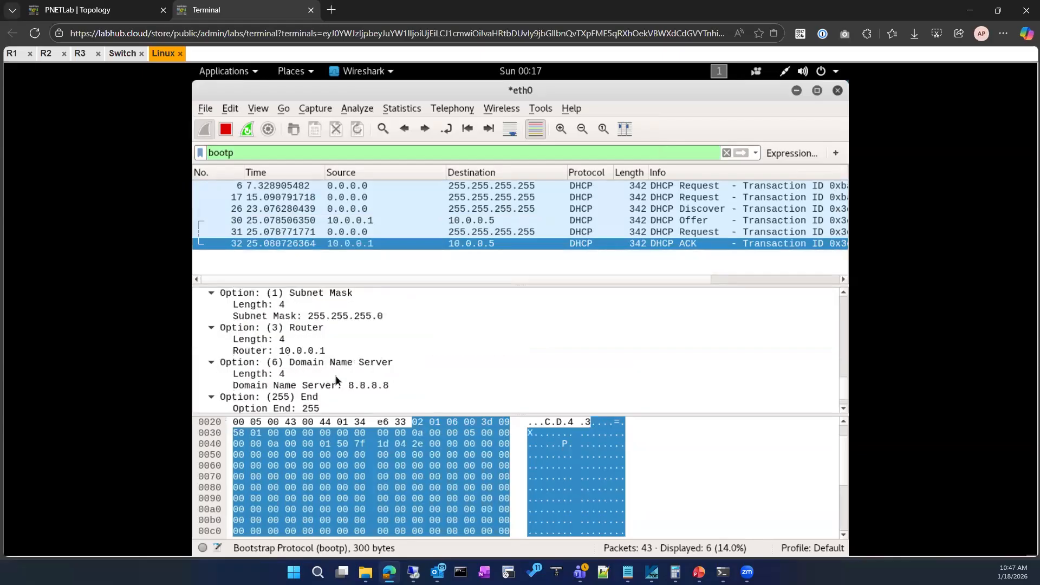
scroll(336, 380, down, 1)
click(304, 362)
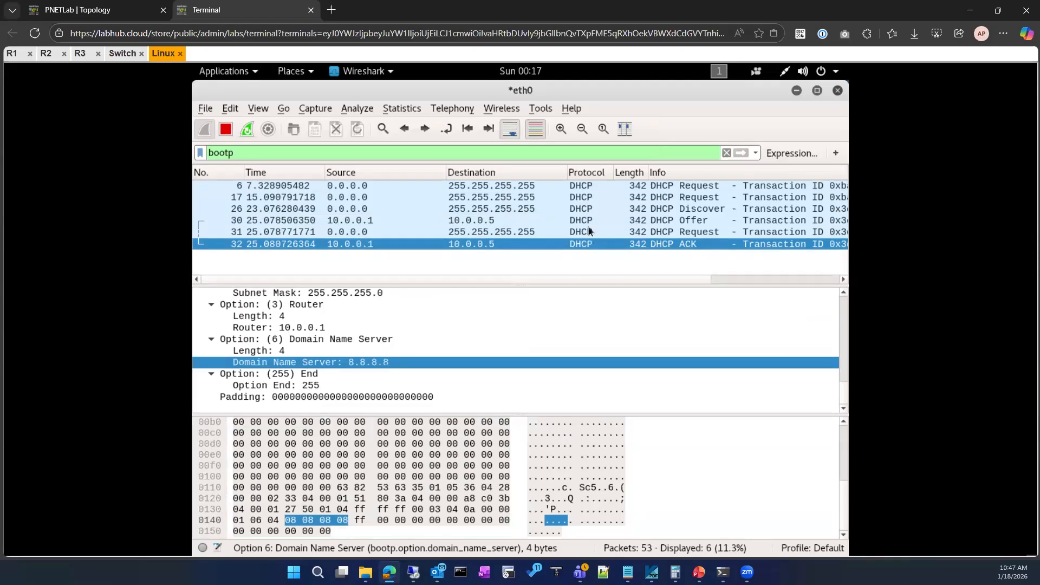
Examine the Router and Subnet Mask options in the DHCP ACK packet's details.
click(141, 9)
click(244, 8)
scroll(342, 312, up, 2)
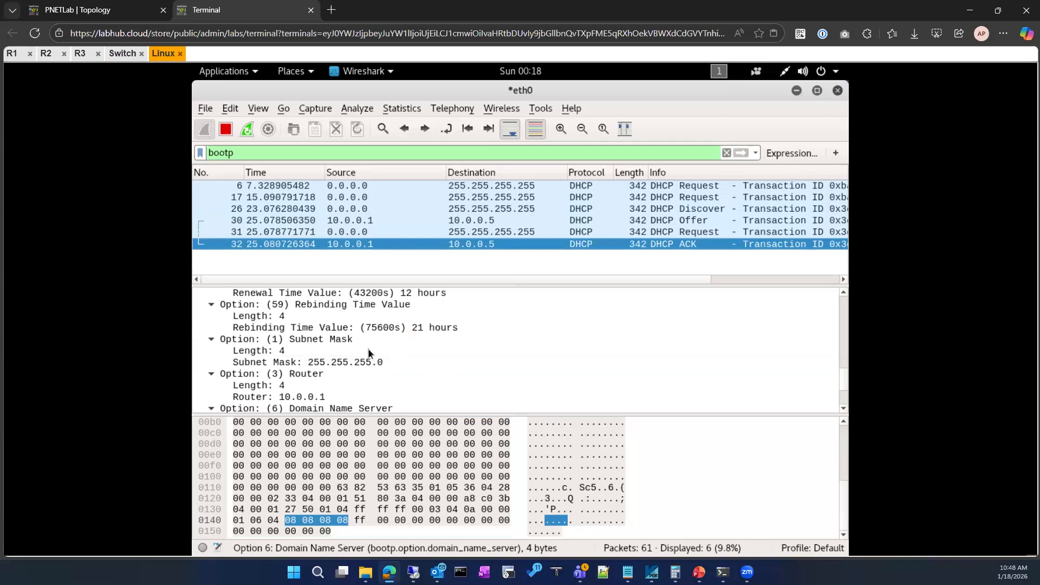
scroll(368, 358, up, 1)
scroll(369, 355, down, 2)
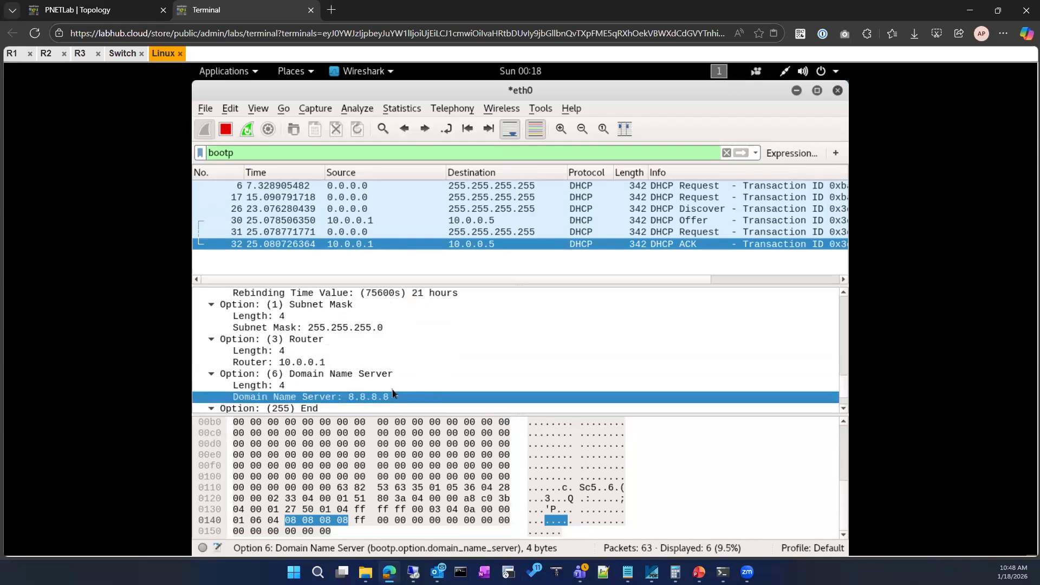
click(306, 362)
scroll(418, 377, up, 2)
scroll(418, 376, down, 1)
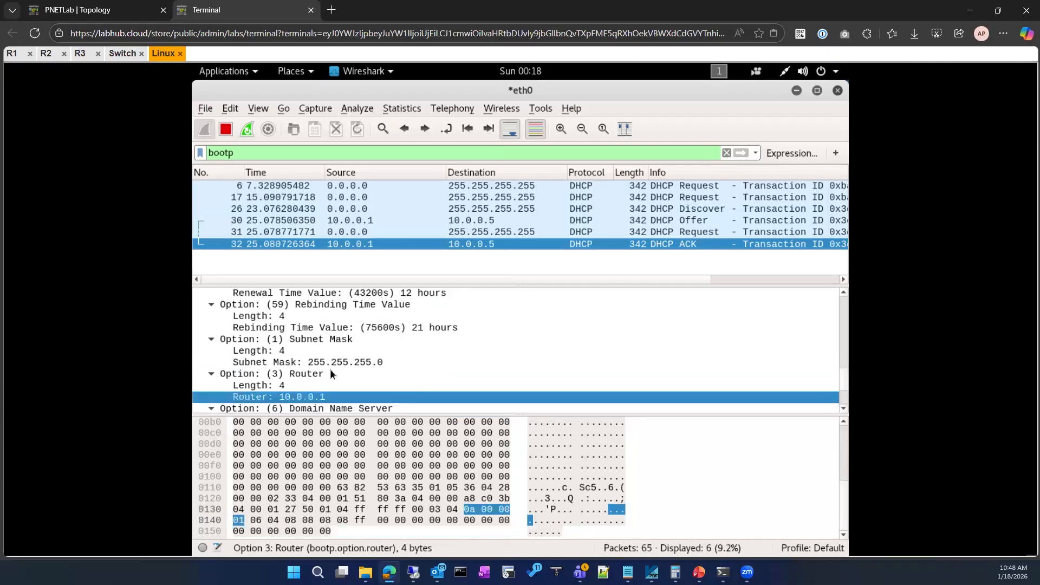
click(499, 362)
scroll(499, 353, up, 3)
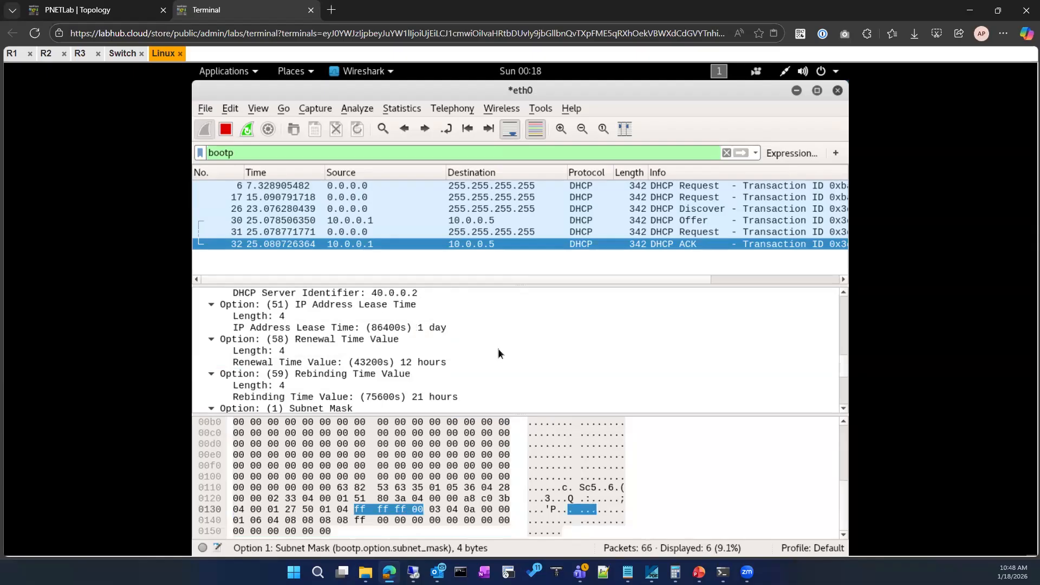
Examine the DHCP ACK's server identifier, IP address lease time, renewal time and rebinding time options.
click(311, 328)
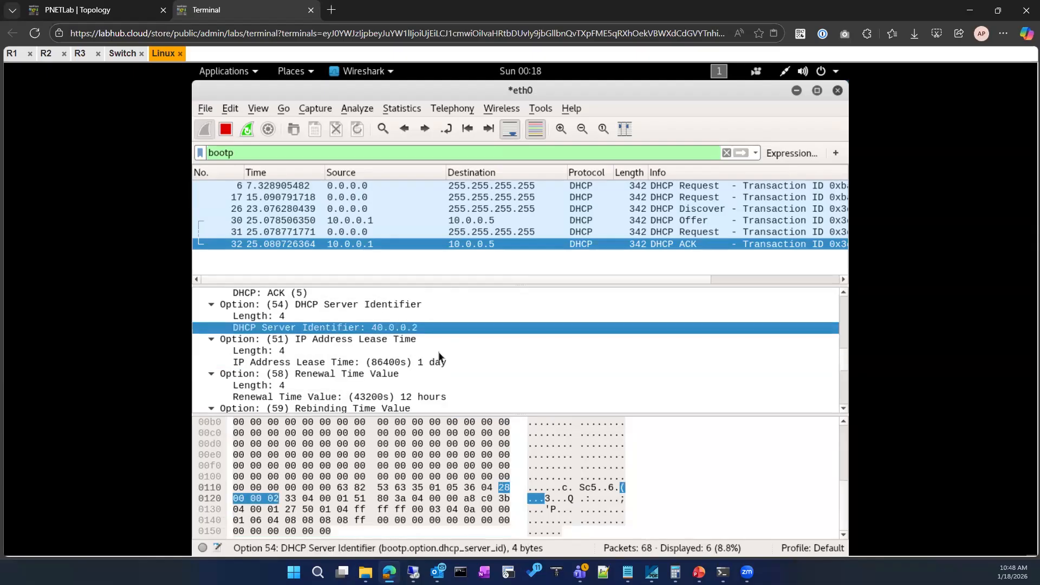
scroll(440, 356, up, 1)
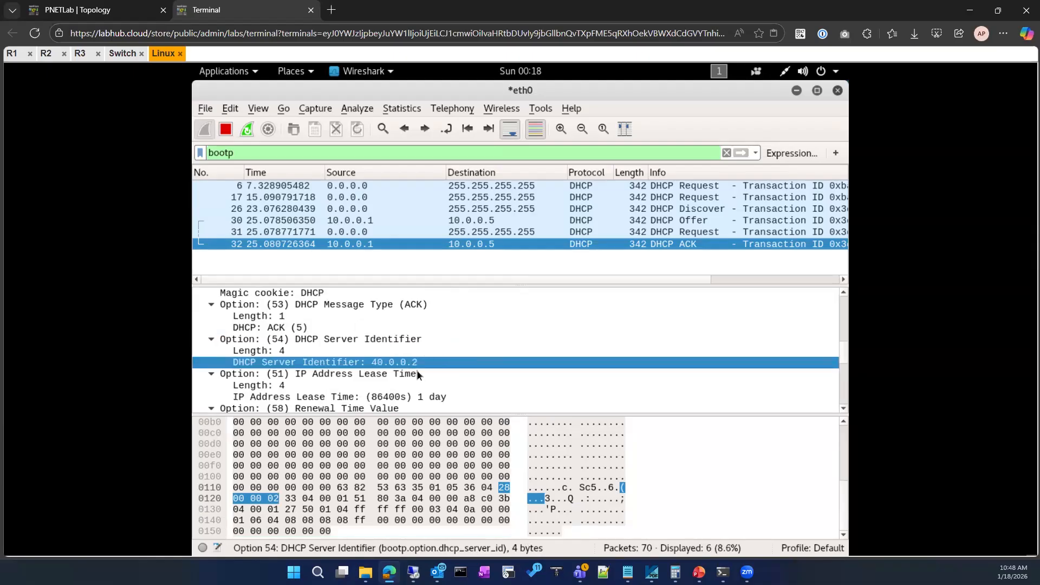
scroll(419, 375, up, 1)
scroll(419, 375, down, 3)
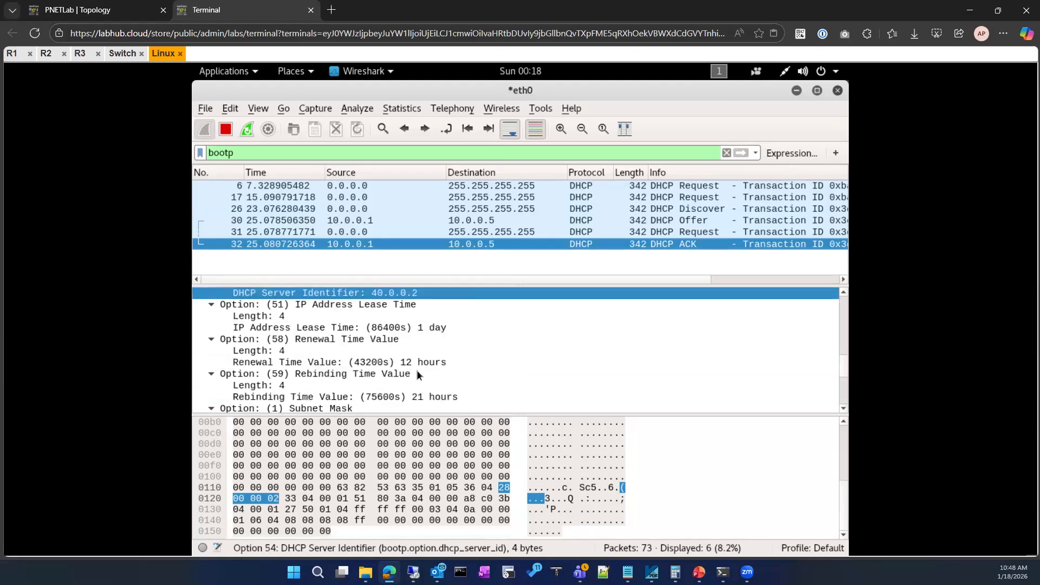
click(544, 328)
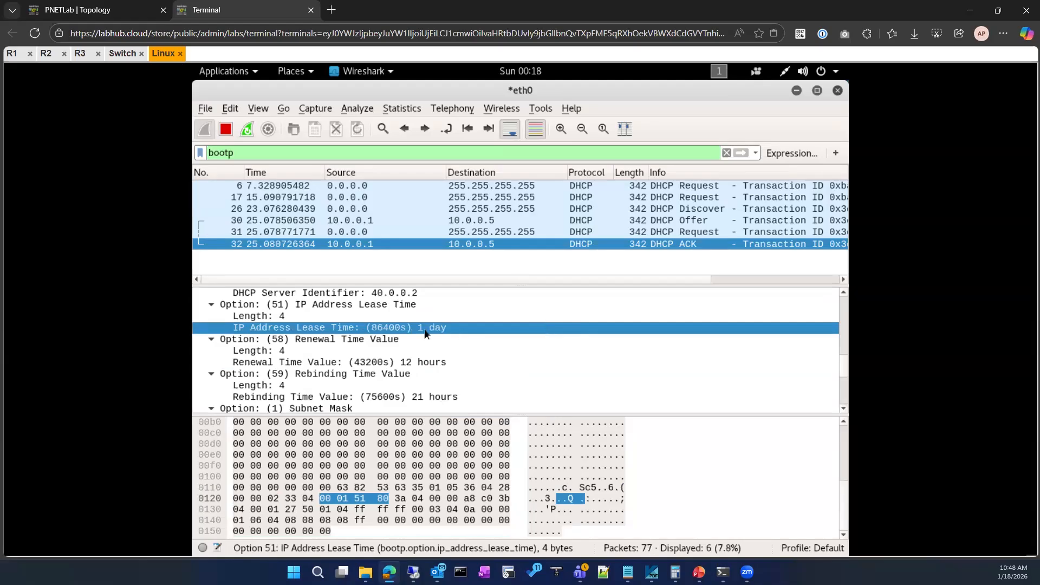
click(552, 369)
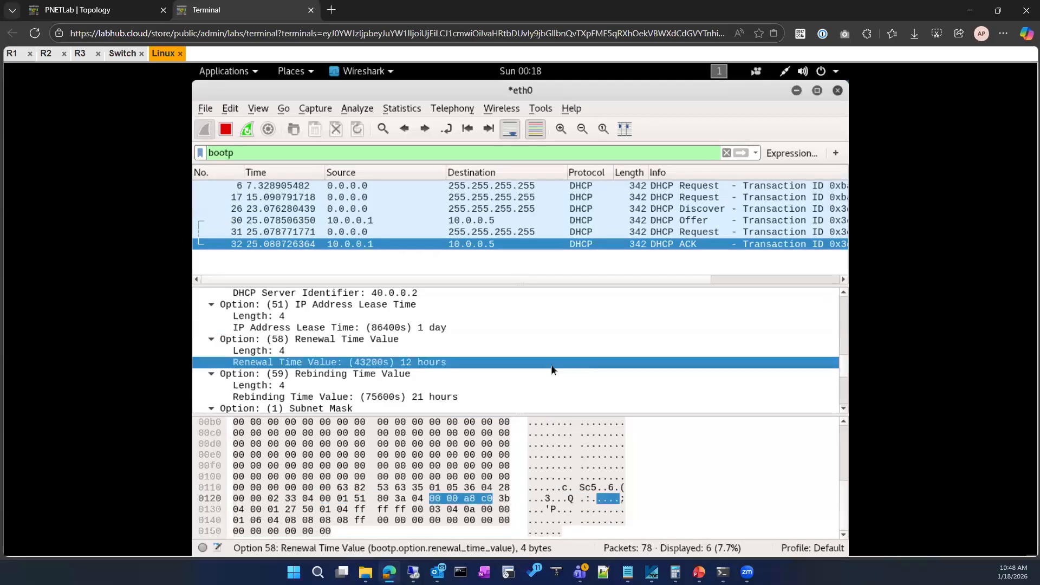
scroll(552, 369, down, 2)
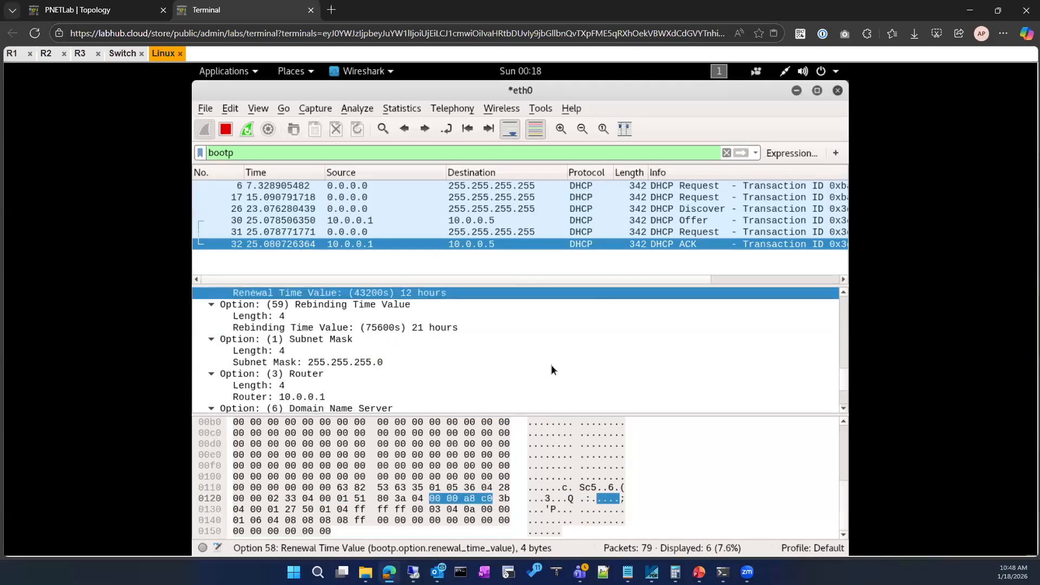
click(424, 331)
scroll(432, 376, down, 2)
scroll(433, 376, up, 12)
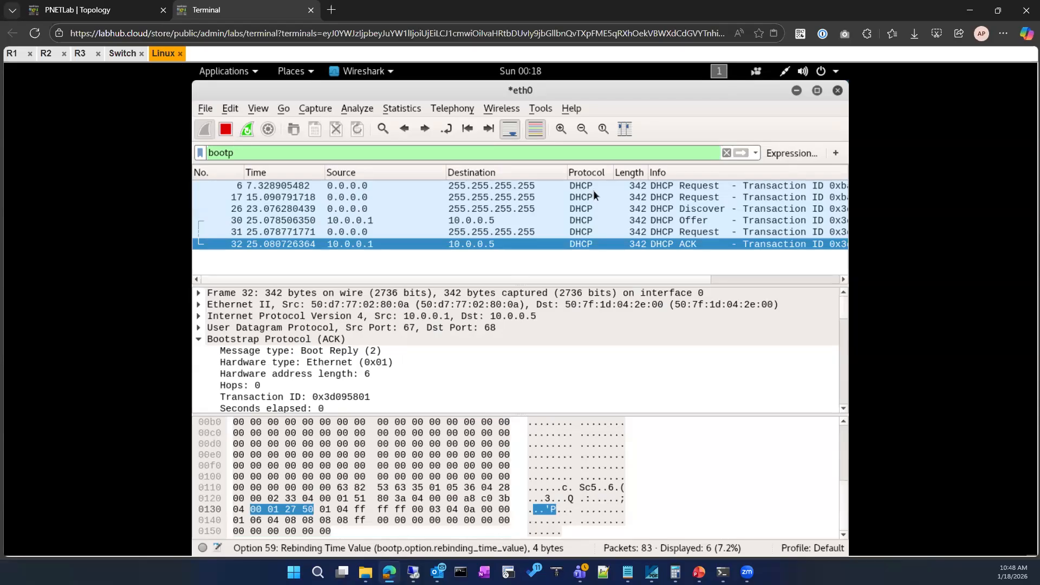
Review the DHCP ACK's options and relay agent address again, and switch to the PNETLab topology.
scroll(423, 344, down, 13)
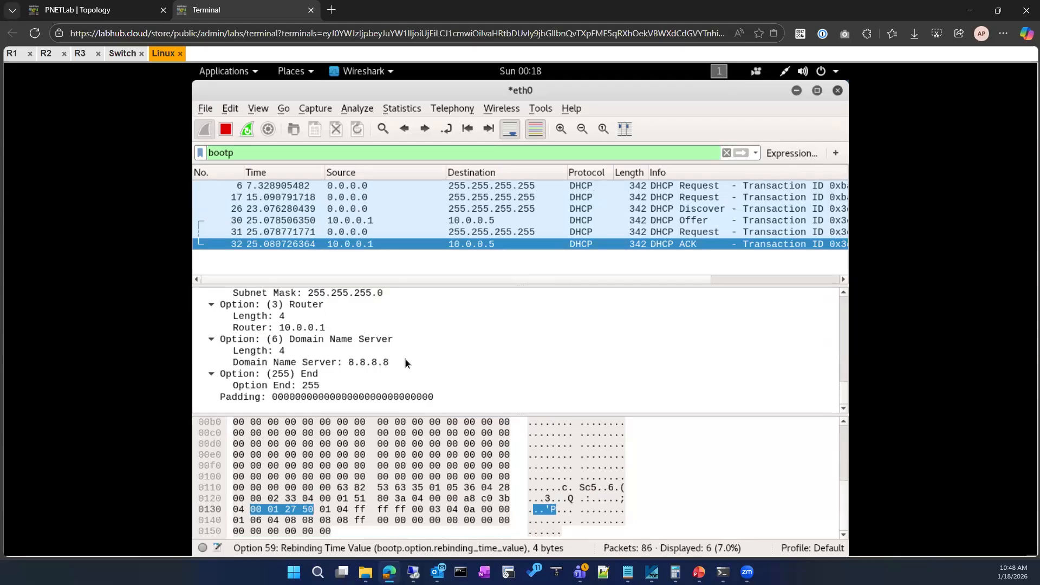
scroll(407, 363, up, 5)
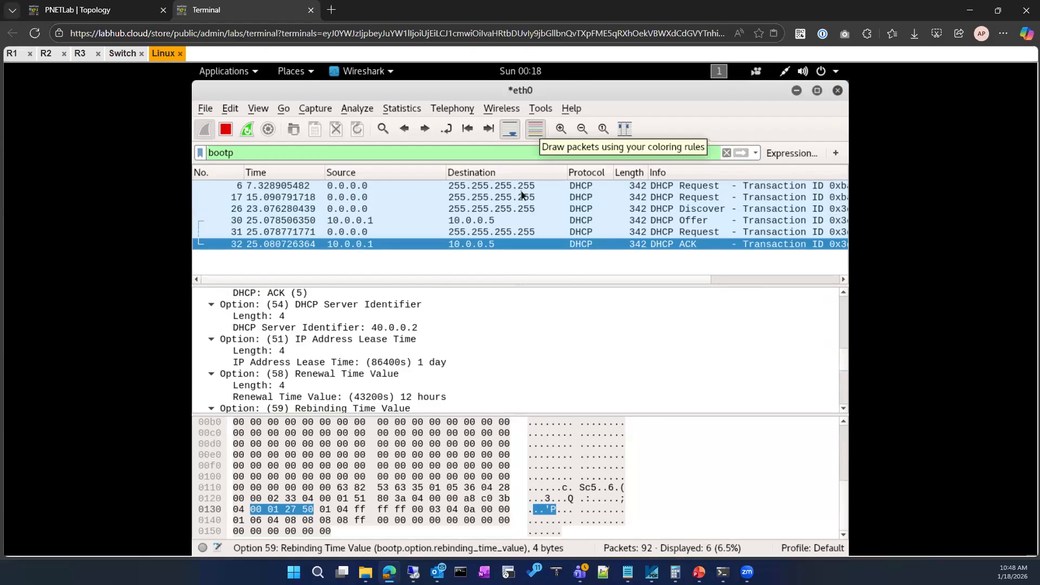
scroll(558, 376, down, 5)
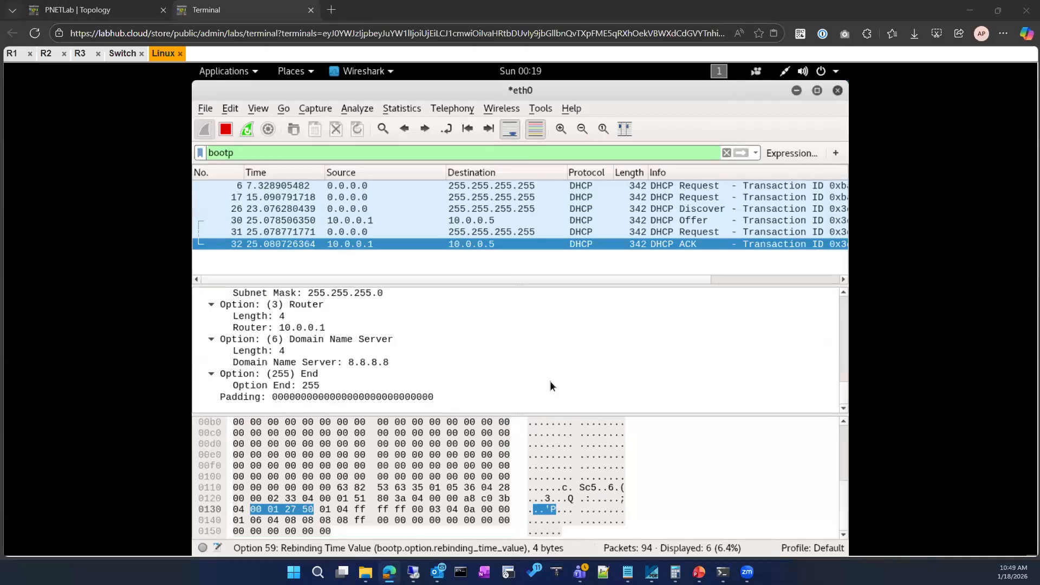
scroll(519, 388, up, 8)
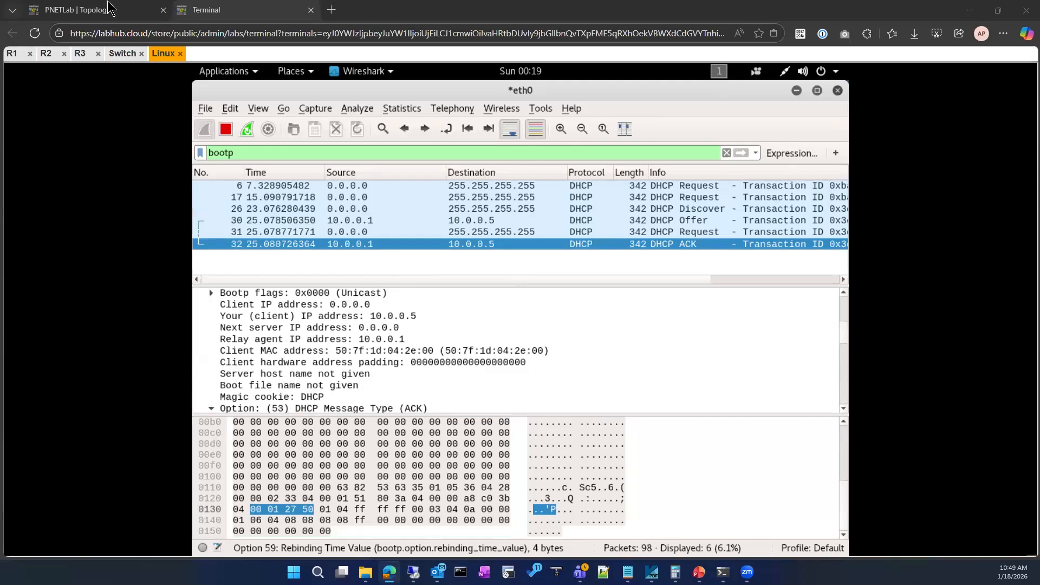
key(alt+Tab)
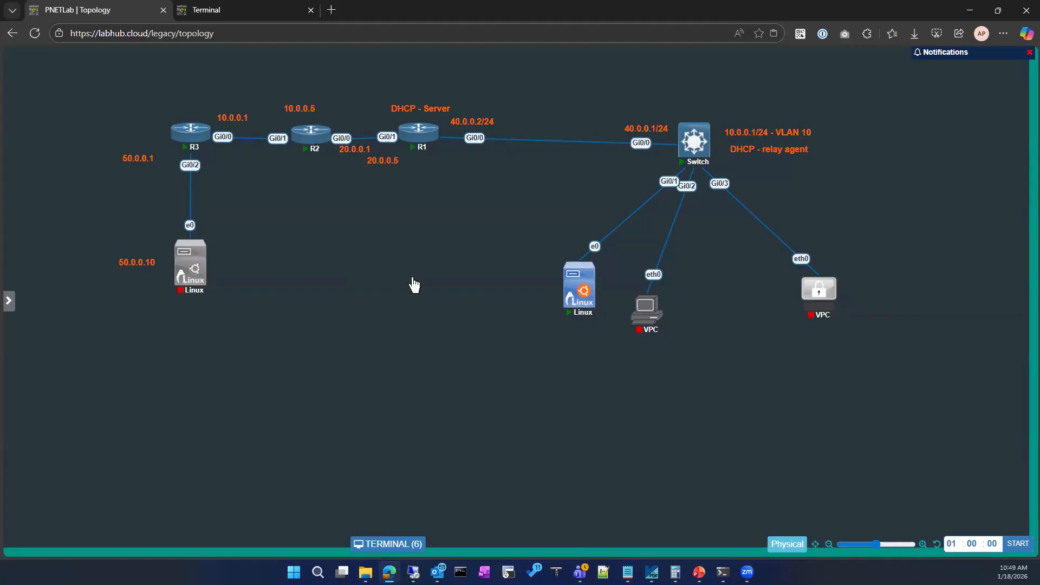
right_click(413, 284)
click(421, 271)
click(317, 156)
scroll(356, 447, down, 15)
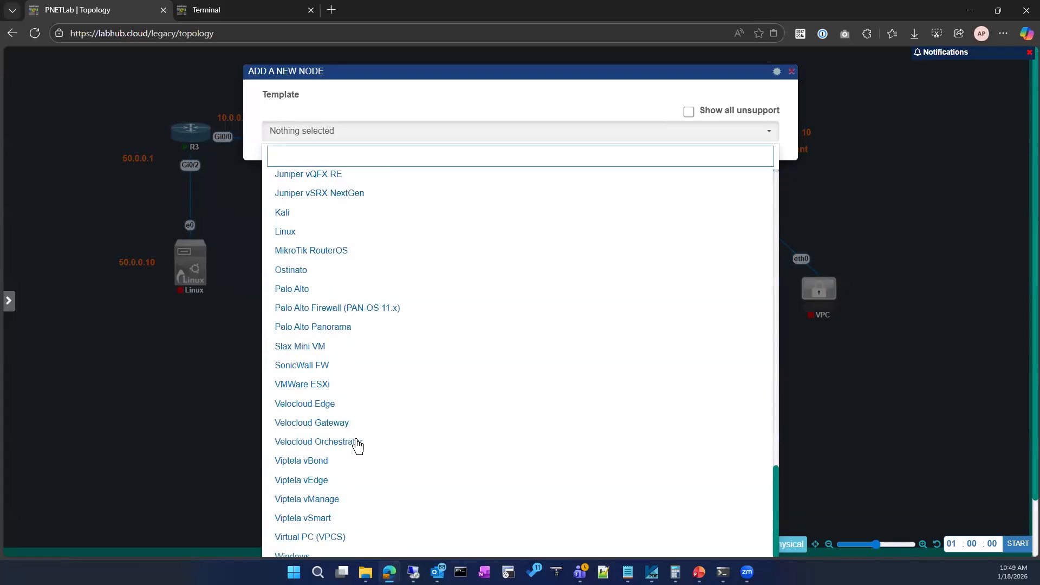
scroll(357, 445, up, 6)
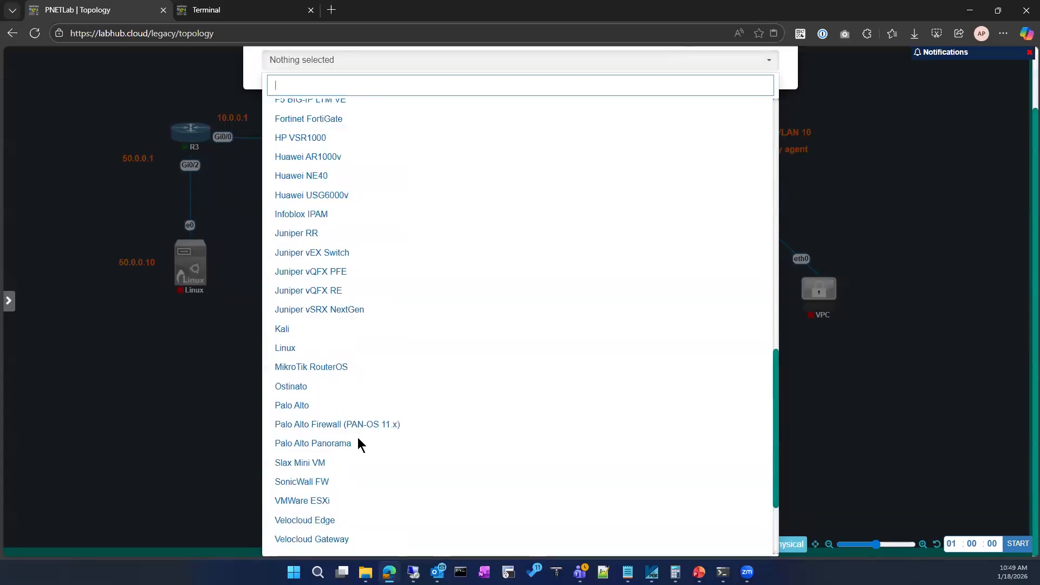
scroll(357, 445, up, 8)
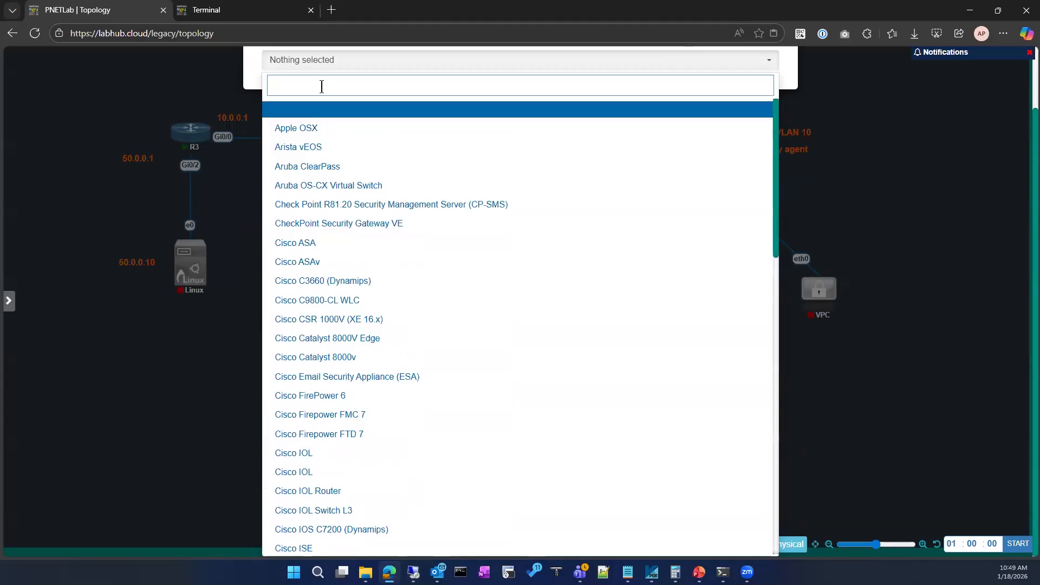
text(viol)
key(BackSpace)
key(BackSpace)
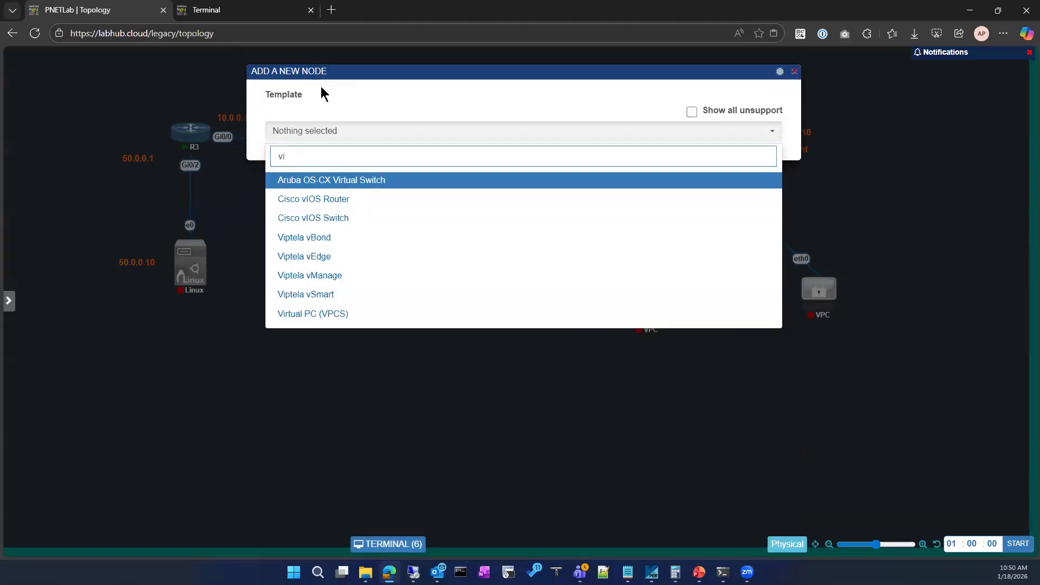
key(BackSpace)
key(BackSpace)
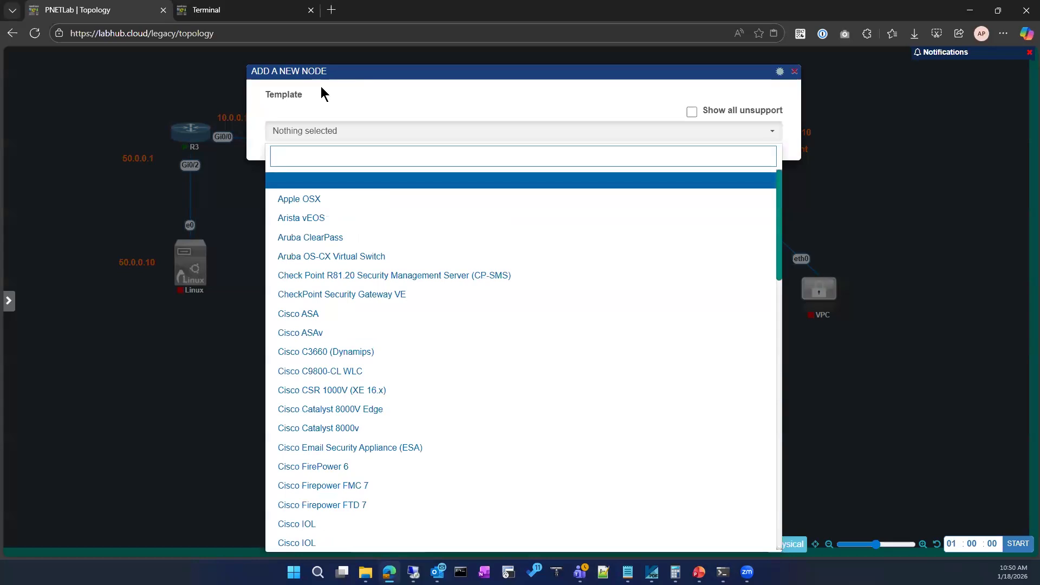
click(214, 406)
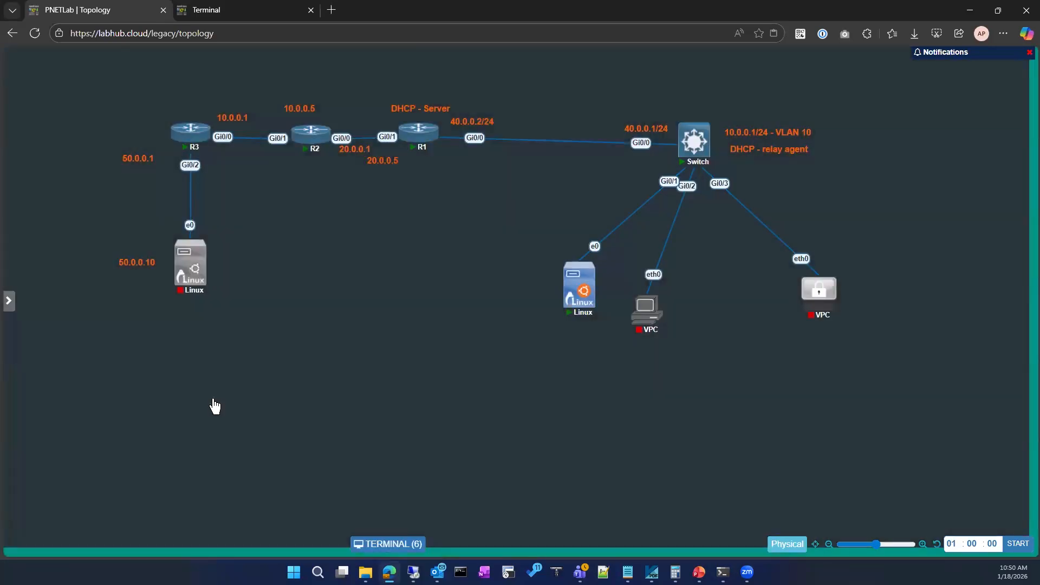
Open R1's console from the topology and review its recent DHCP pool and binding commands.
click(252, 10)
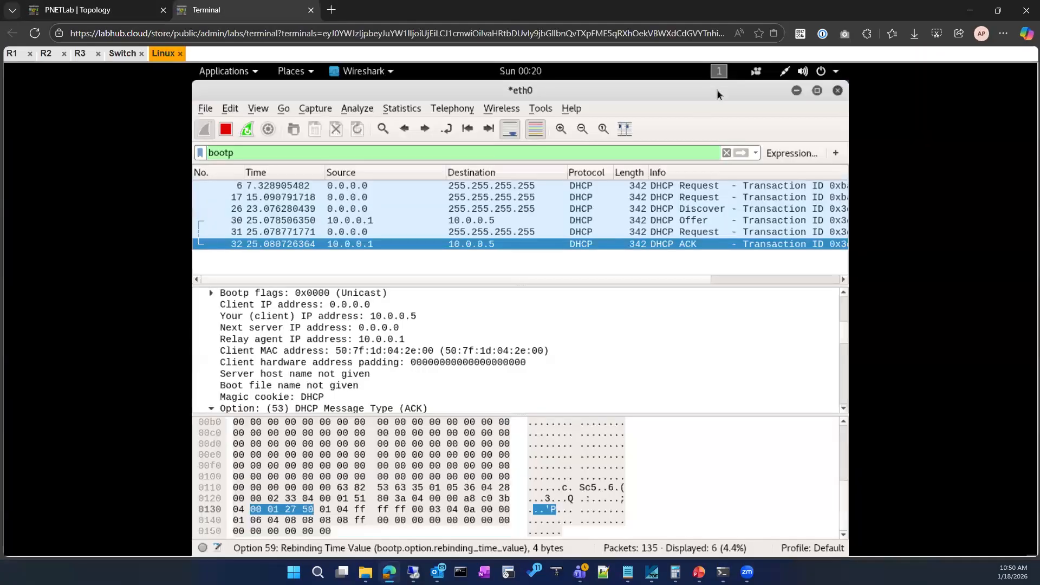
click(124, 9)
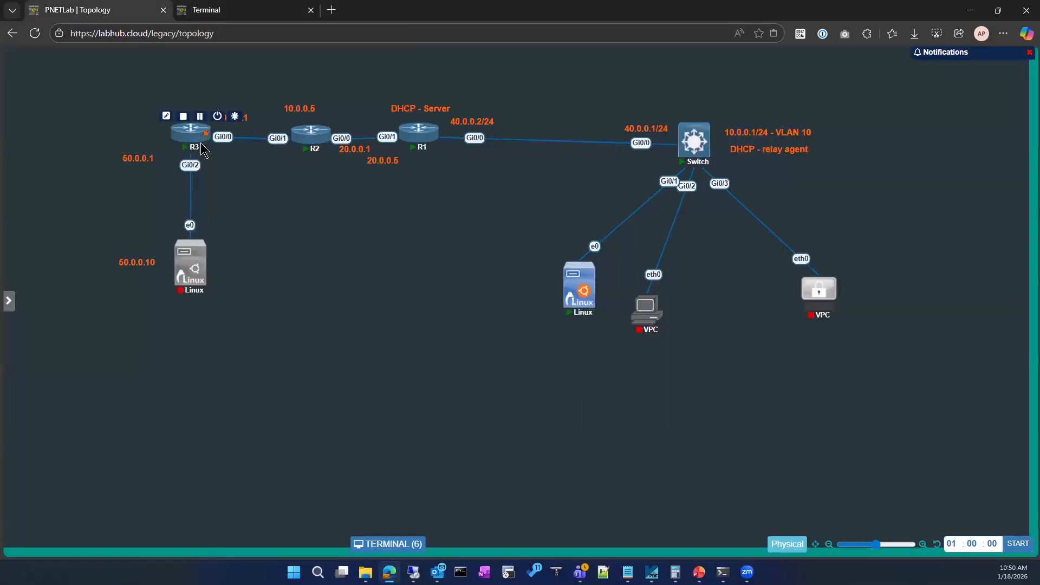
click(239, 9)
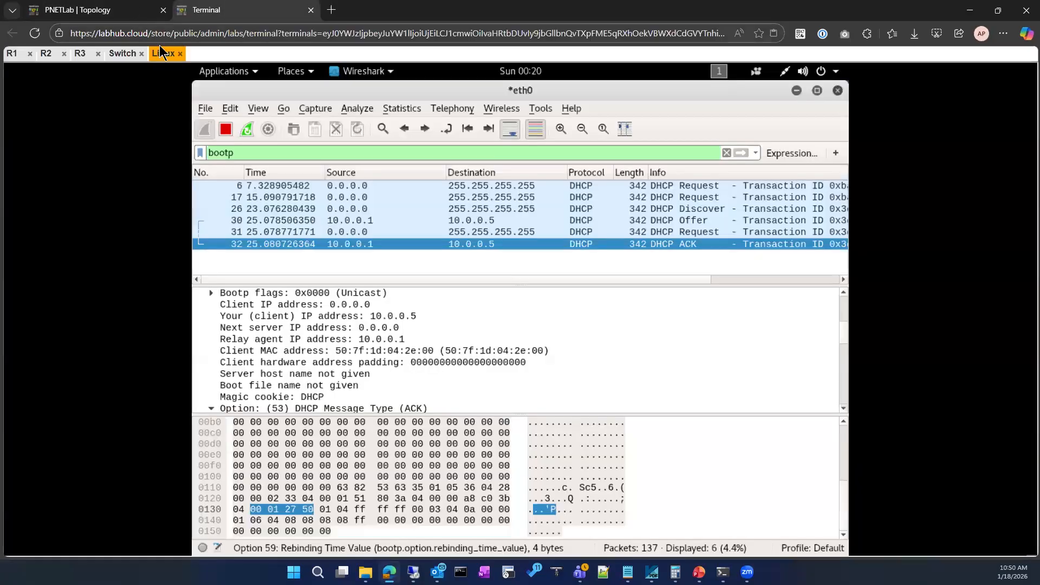
click(120, 7)
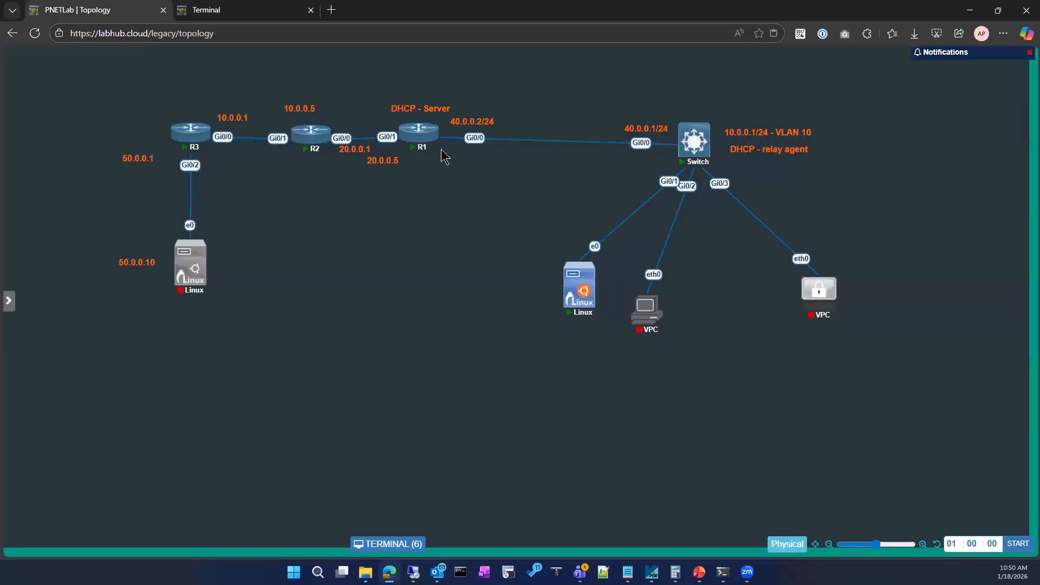
click(424, 141)
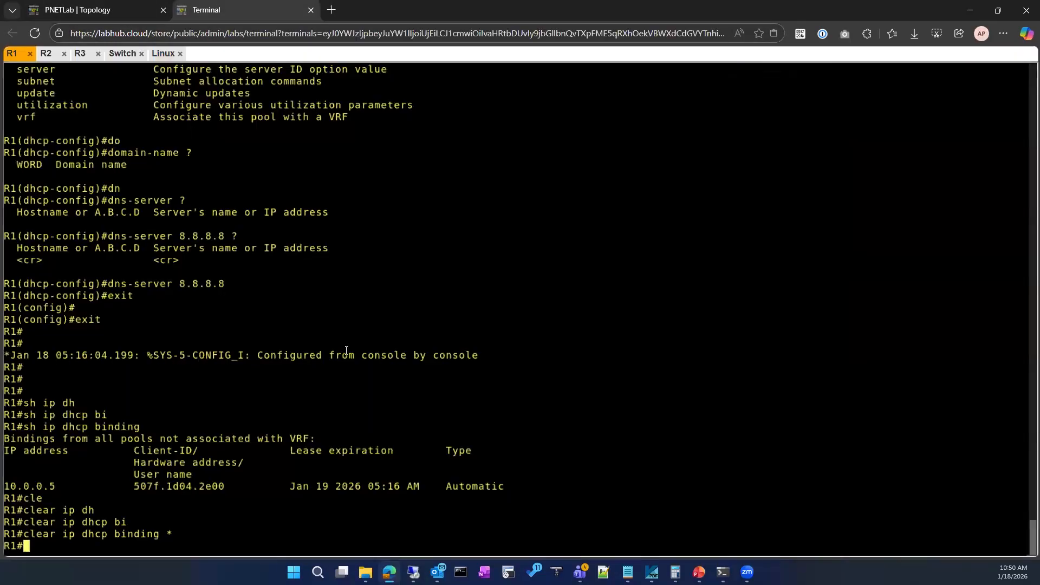
key(ctrl+shift+a)
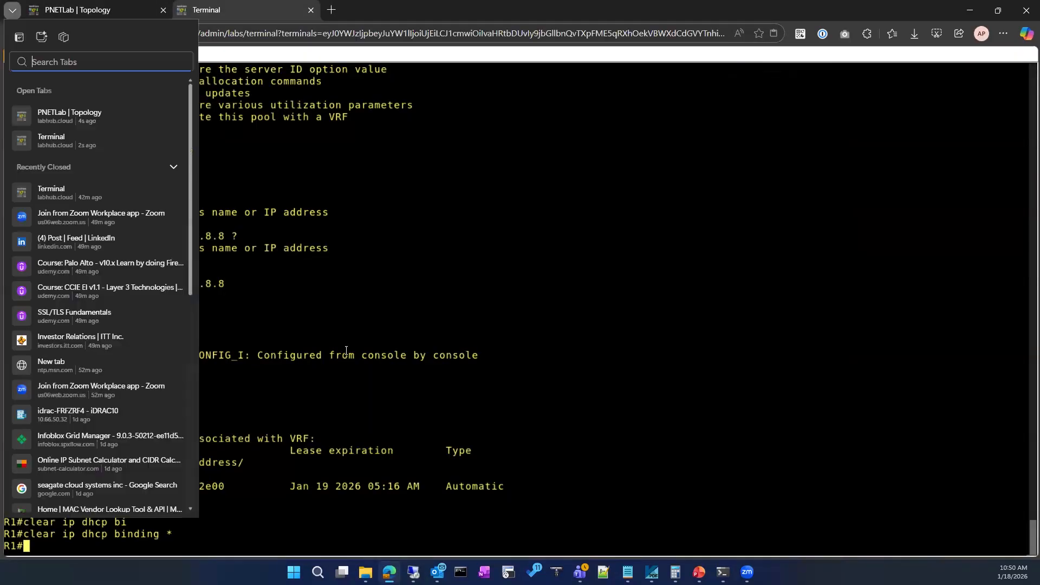
click(480, 395)
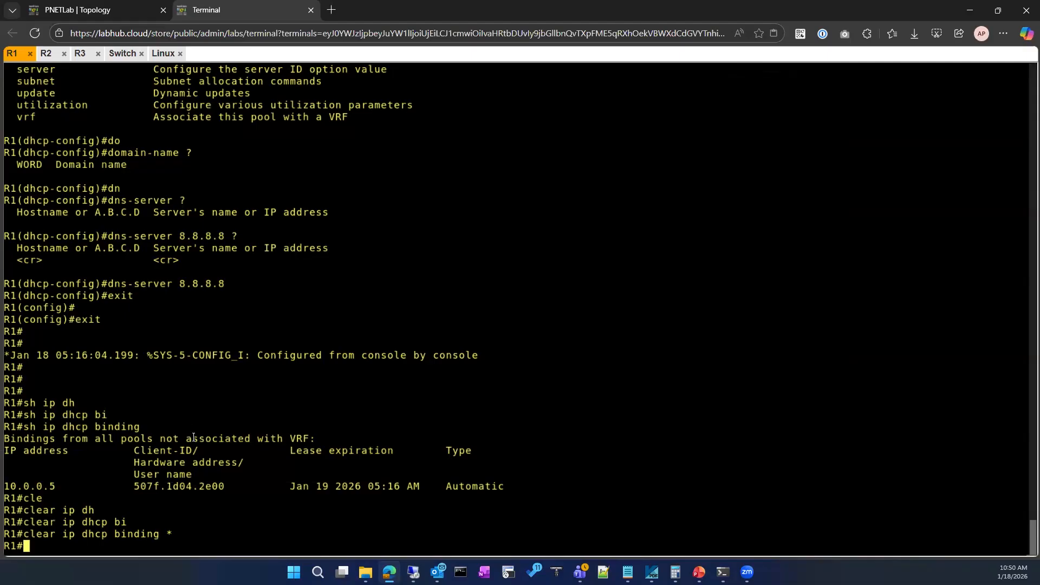
scroll(233, 471, up, 3)
scroll(280, 470, down, 3)
scroll(280, 470, up, 2)
scroll(280, 470, down, 2)
Enter global configuration mode on R1 from the terminal.
key(Return)
key(Return)
key(Return)
text(conf)
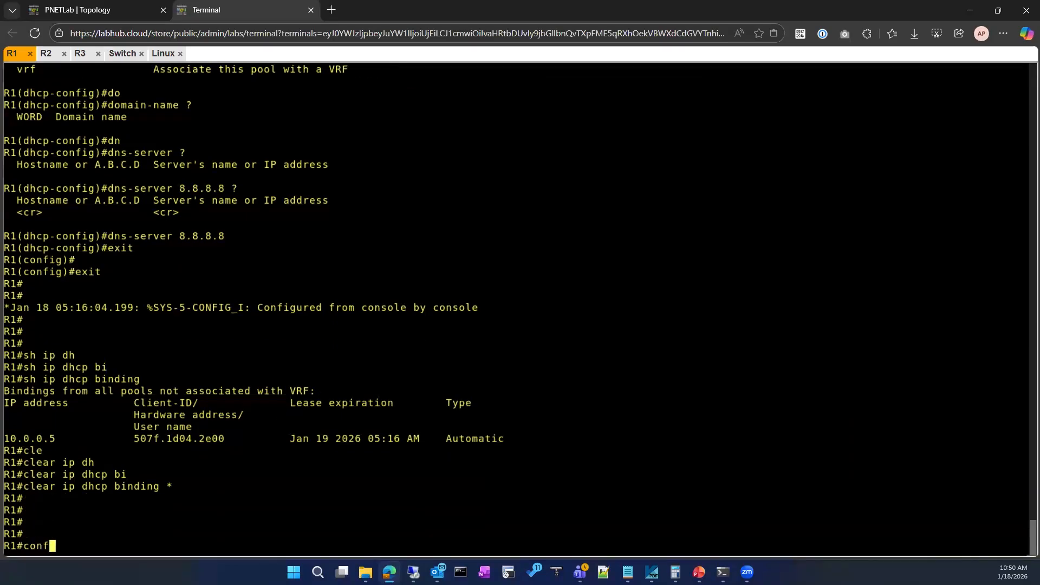
key(Tab)
key(Return)
key(Return)
Look up the arguments accepted by the ntp server command on R1.
text(ip nt)
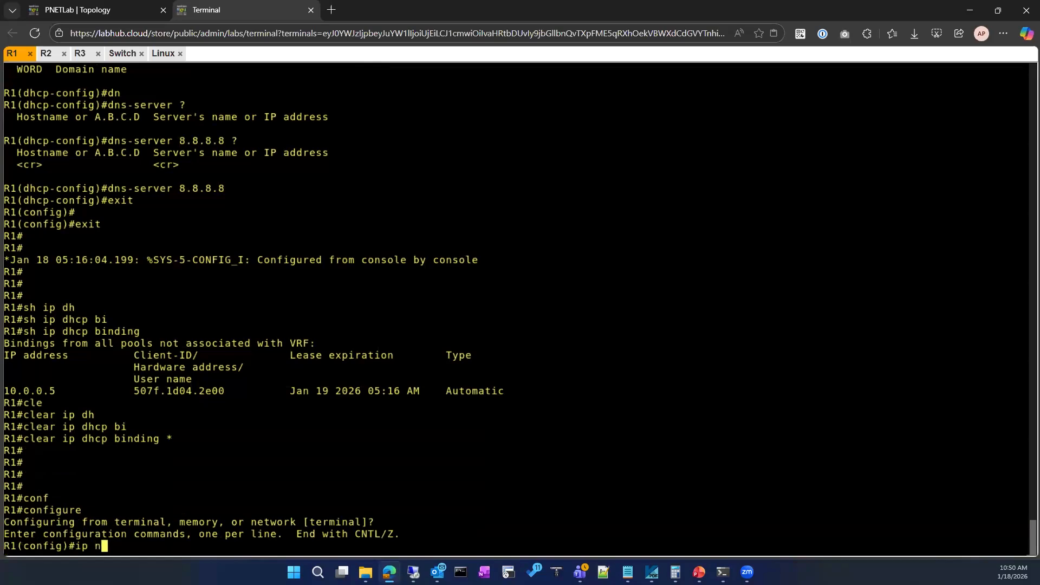
key(Tab)
key(BackSpace)
key(BackSpace)
key(BackSpace)
key(BackSpace)
key(BackSpace)
text(nt)
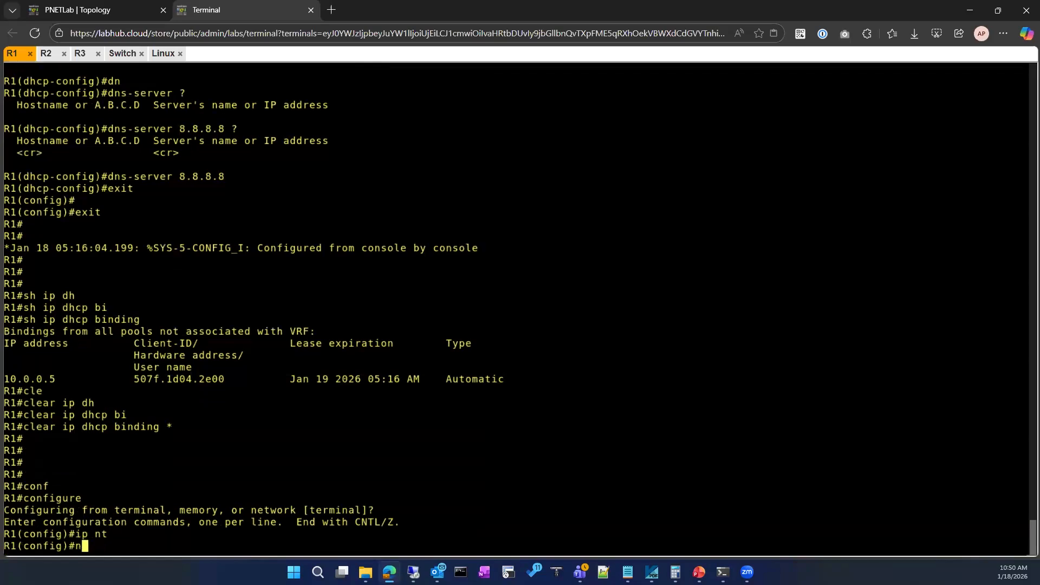
key(Tab)
text(ser)
key(Tab)
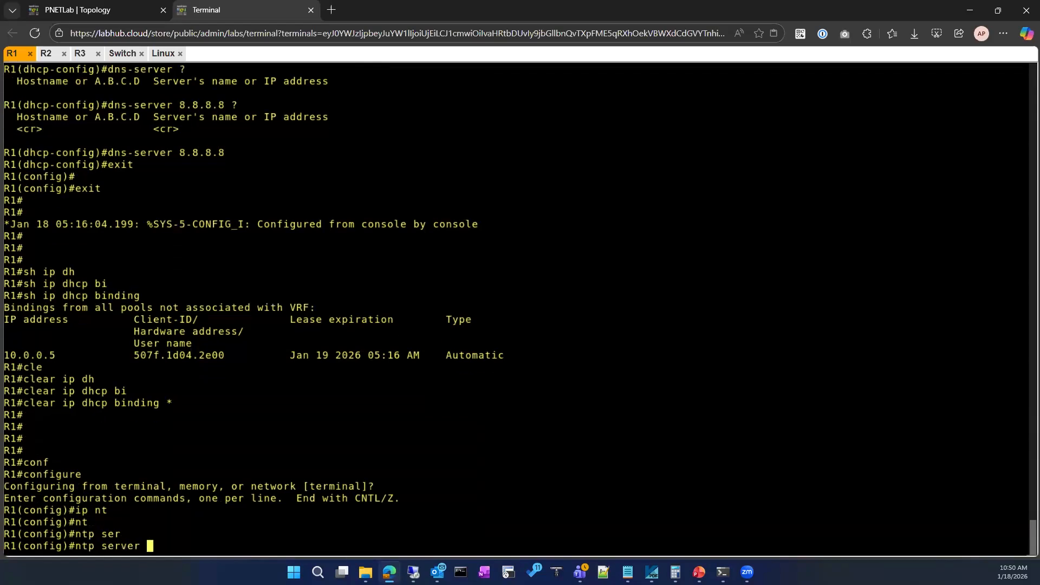
text(?)
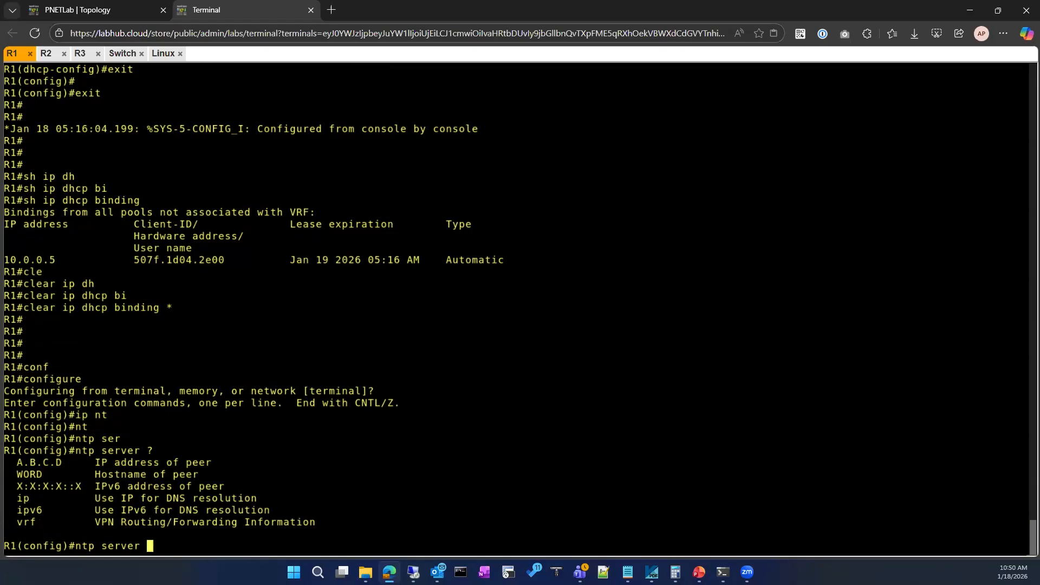
Set R1's NTP server to 40.0.0.2 and exit configuration mode.
text(40.0.0.)
key(BackSpace)
key(BackSpace)
text(0.2)
key(Return)
text(exit)
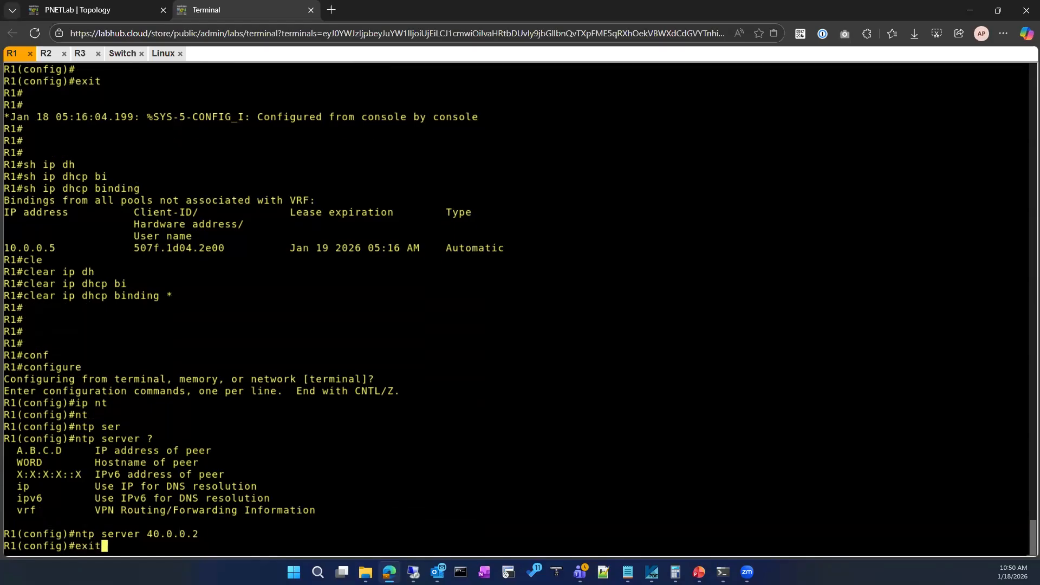
key(Return)
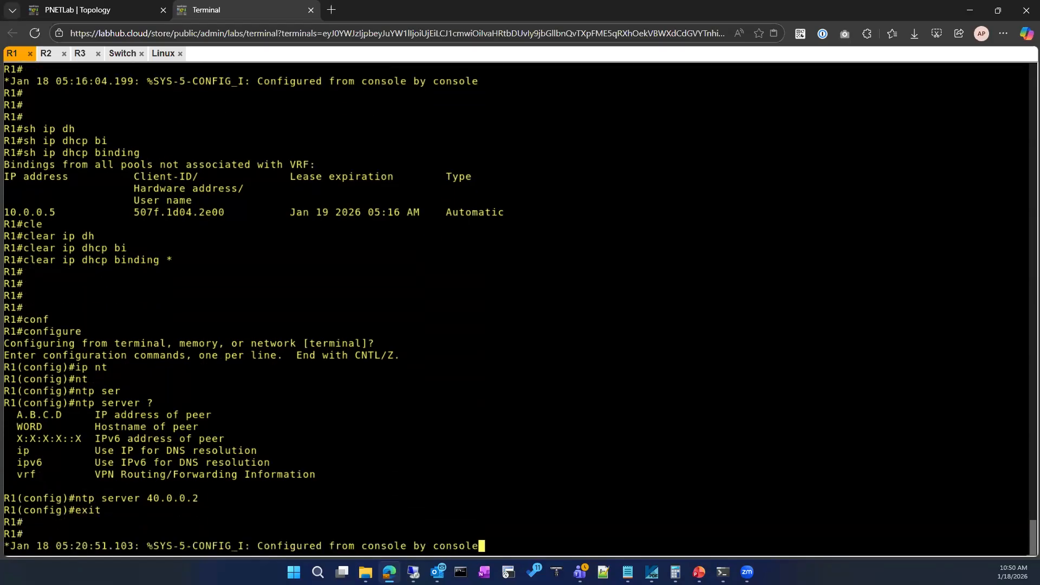
key(Return)
key(Return)
key(Return)
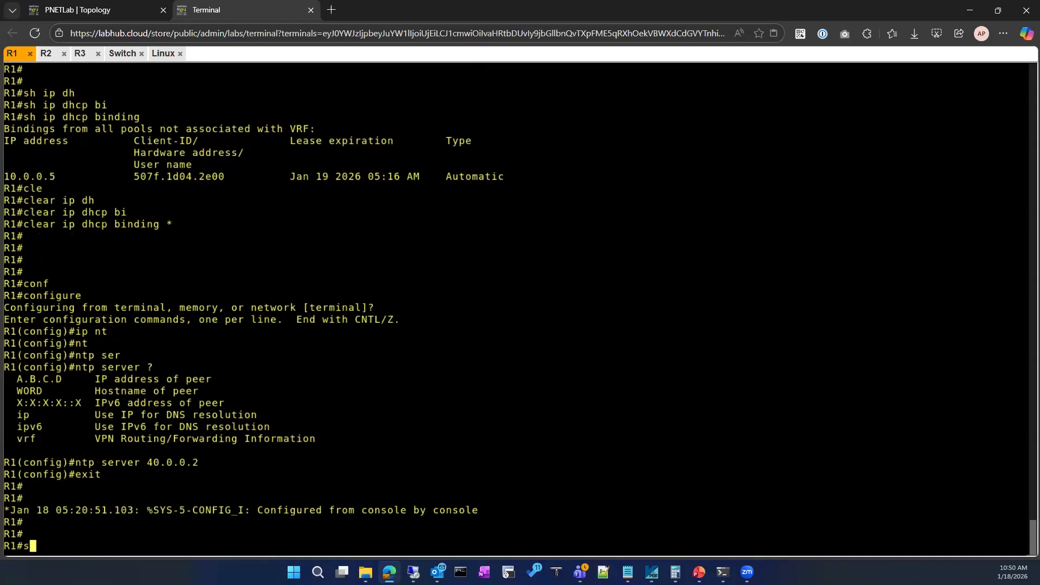
Re-enter R1's global configuration mode from the terminal.
text(conf)
key(Tab)
key(Return)
key(Return)
key(Return)
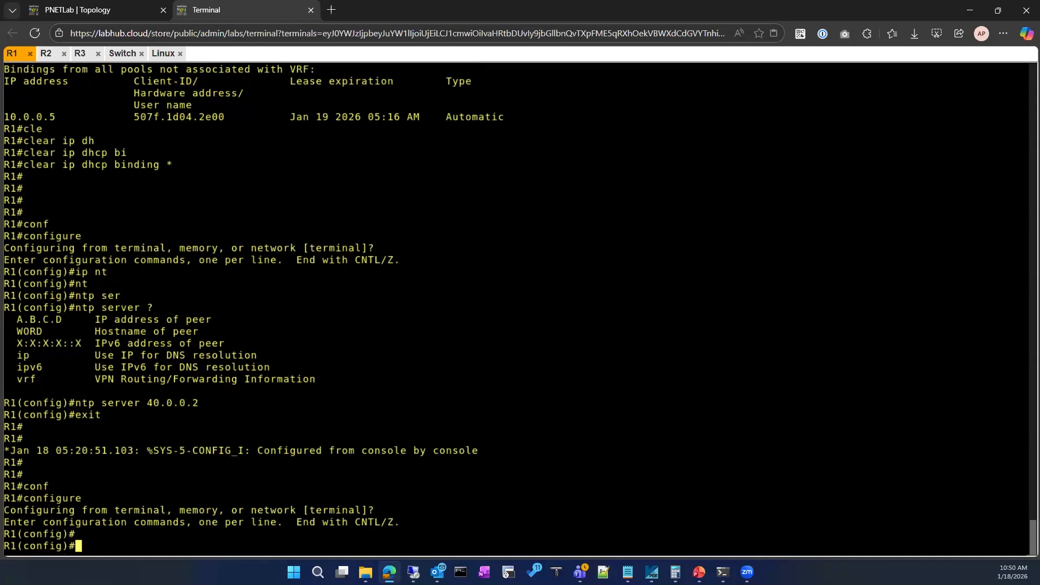
List the available ip dhcp subcommands in R1's global configuration mode.
text(ip sh)
key(Tab)
key(BackSpace)
key(BackSpace)
text(dj)
key(Tab)
key(BackSpace)
text(h)
key(Tab)
text(cp)
key(BackSpace)
key(BackSpace)
key(BackSpace)
text(hcp)
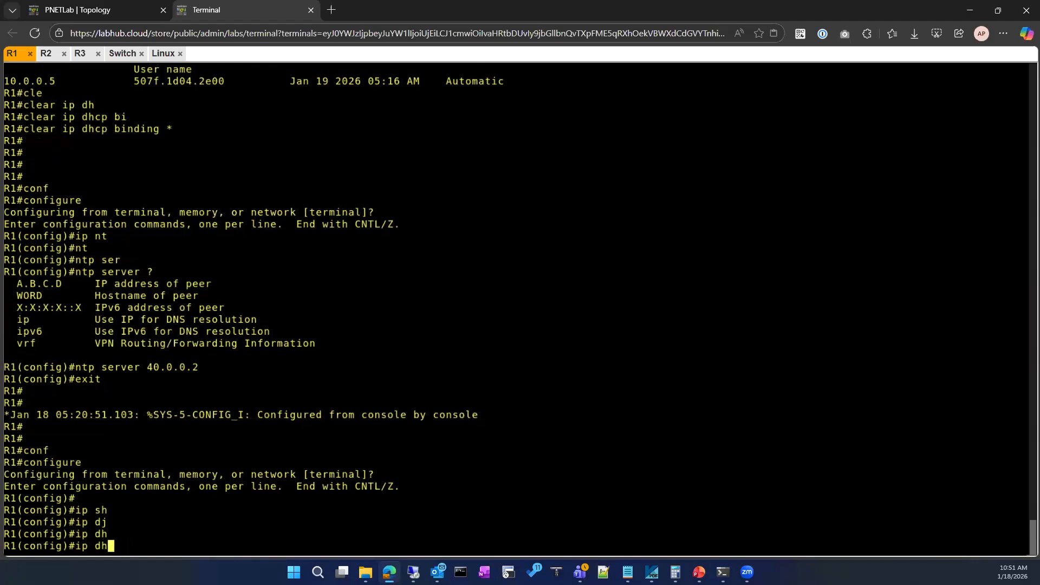
key(Tab)
text(?)
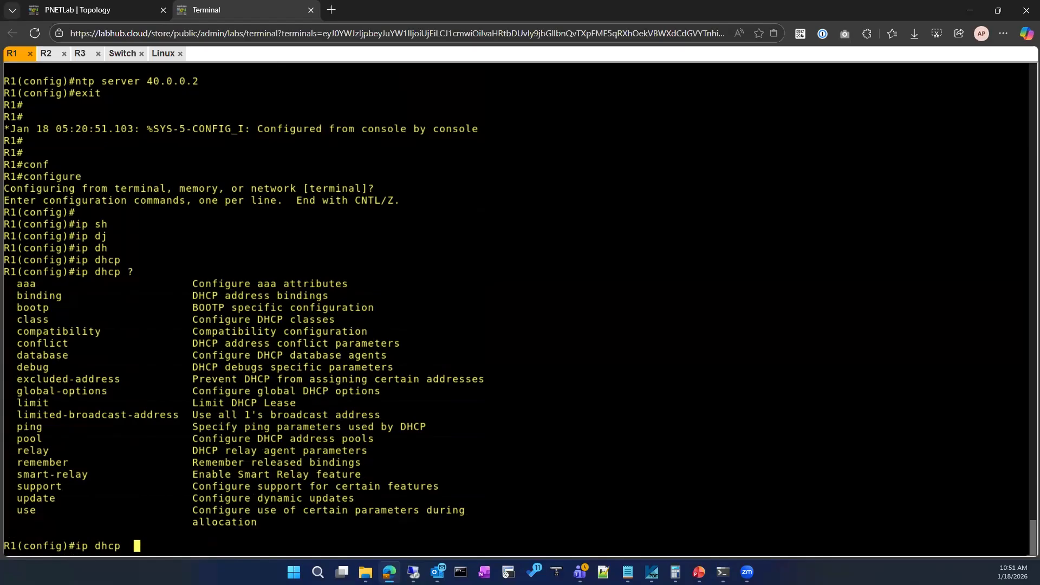
Enter configuration of the DHCP address pool named DHCP and list its pool commands.
text(poo)
key(Tab)
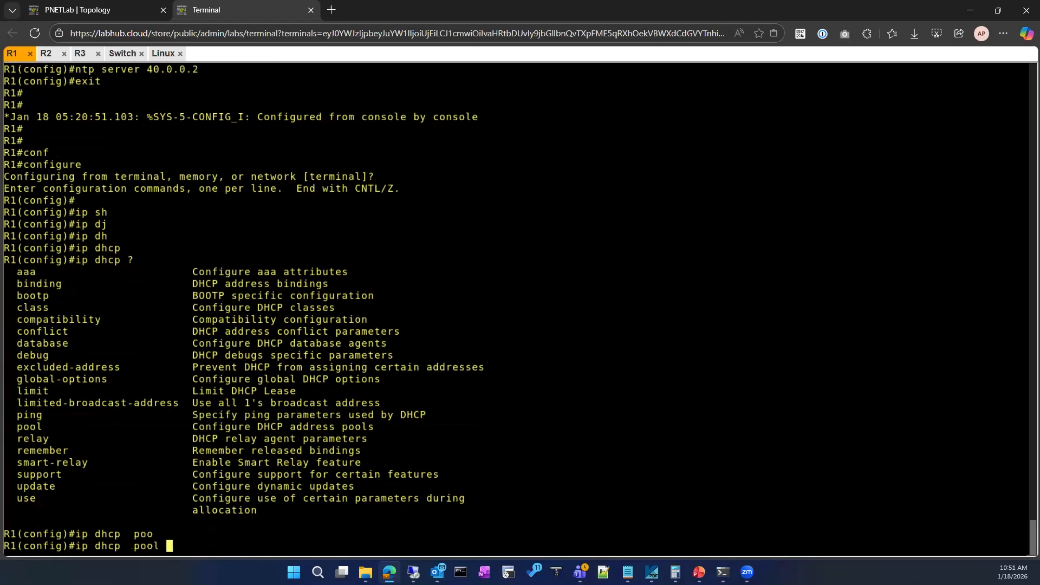
text(DHCP)
key(Return)
text(nam)
key(Tab)
key(BackSpace)
key(BackSpace)
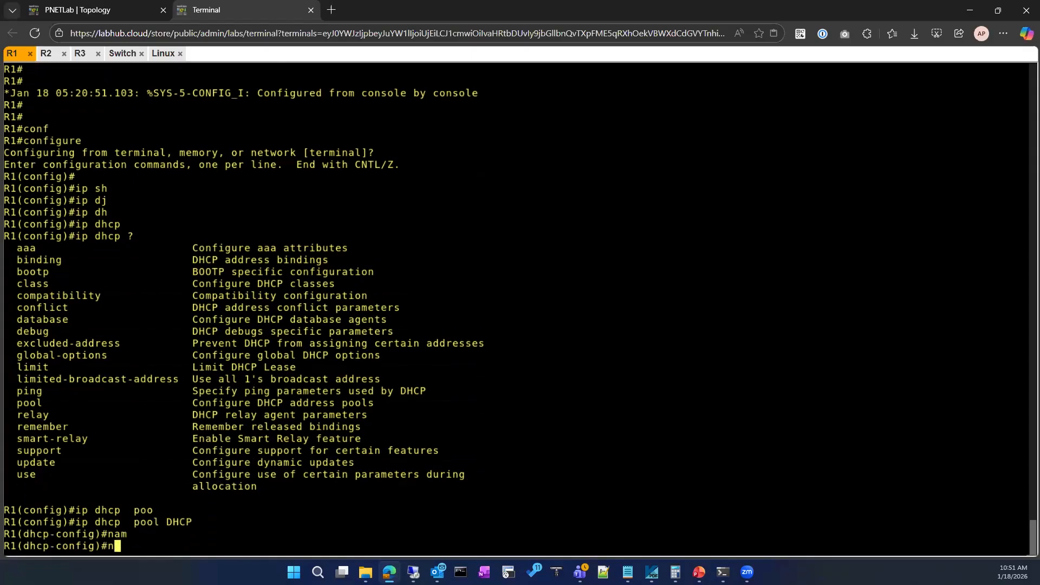
key(BackSpace)
text(?)
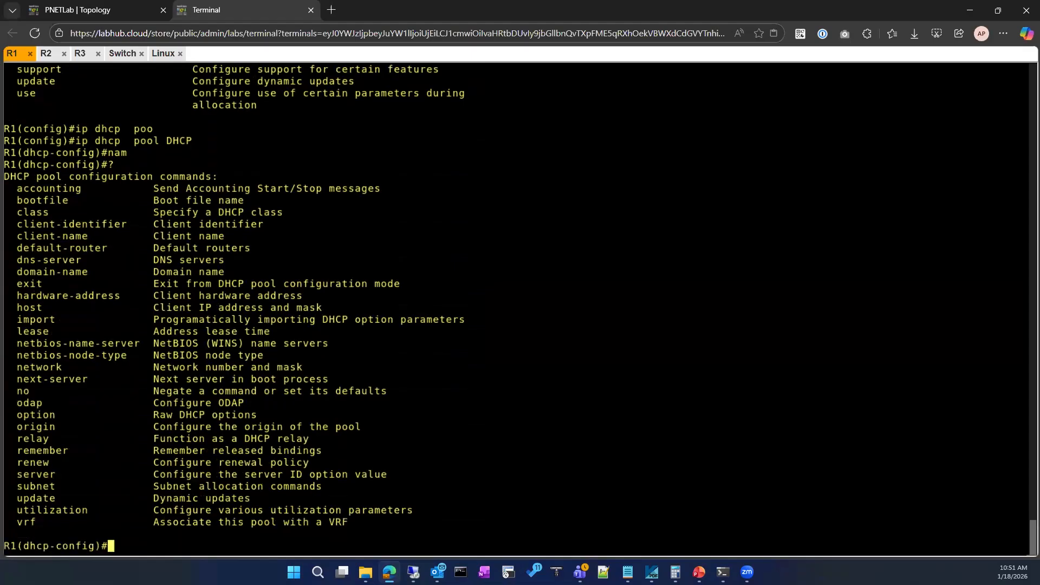
Look up the option command's codes and the data types accepted for DHCP option 42.
text(op)
key(Tab)
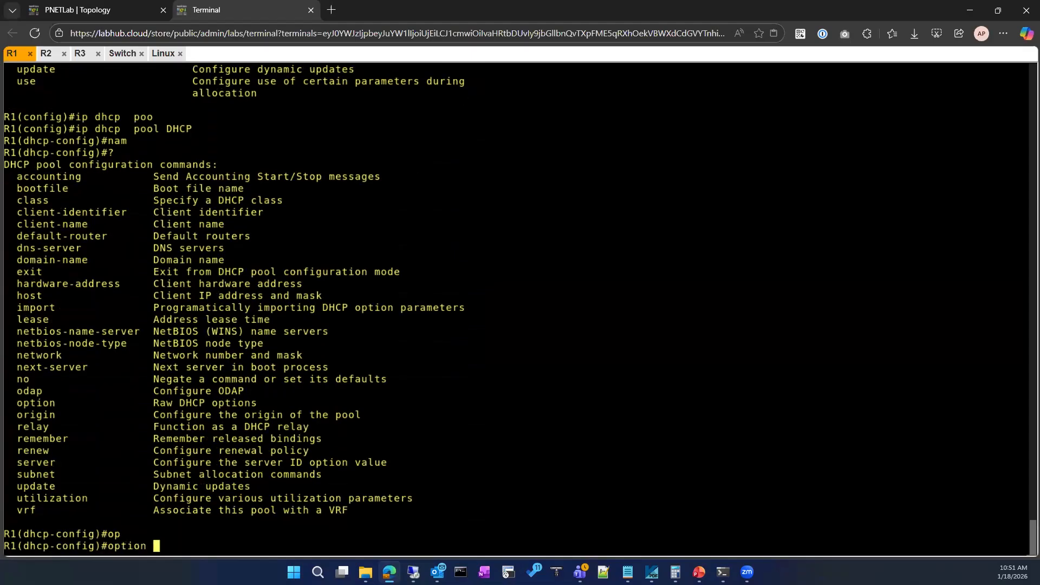
text(?)
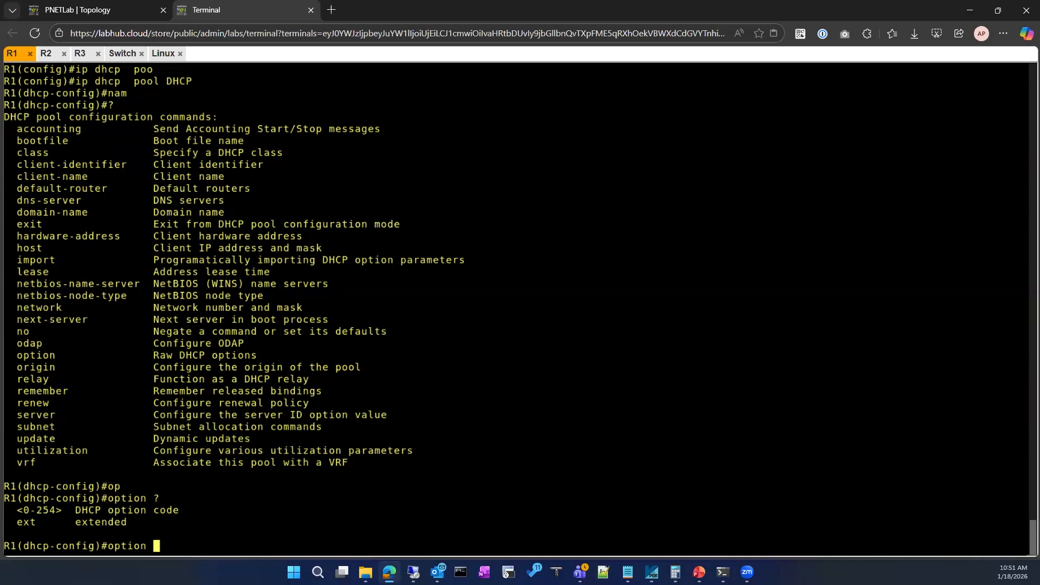
text(42 ?)
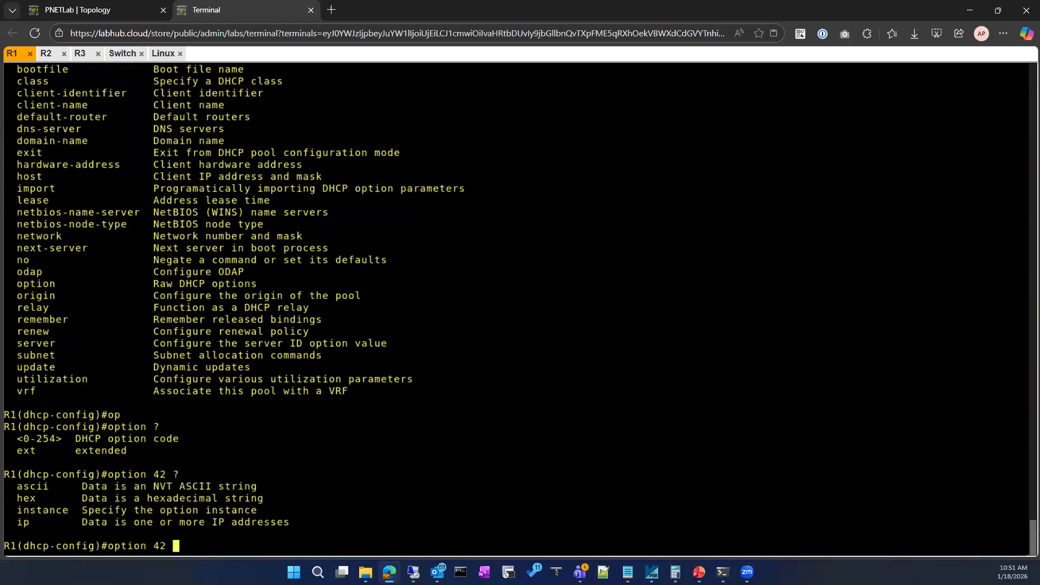
key(Return)
key(Up)
text(?)
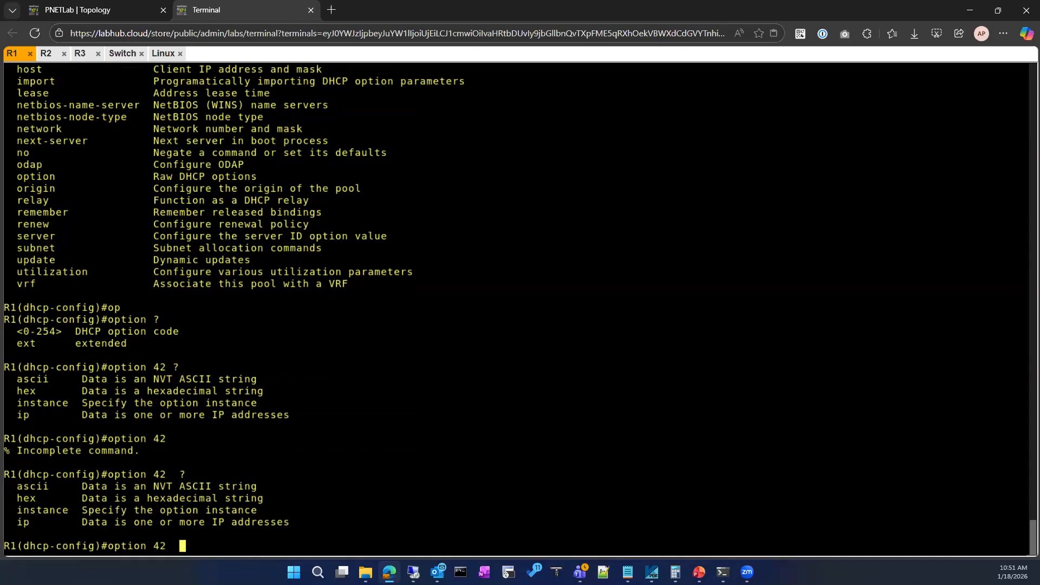
text(ip ?)
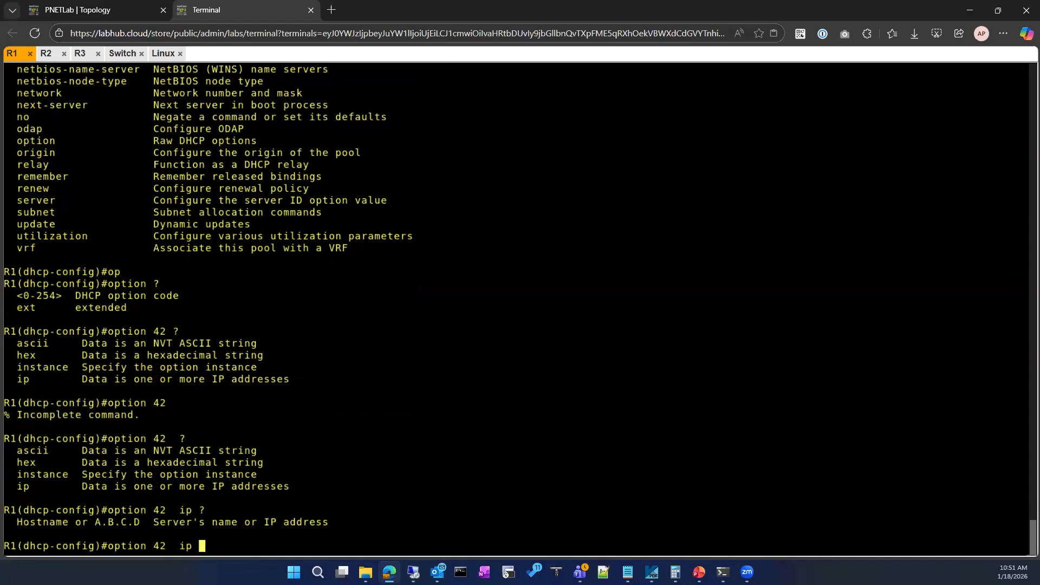
text(40.0.0.2)
Set option 42 of the DHCP pool to the IP address 40.0.0.2.
key(Return)
Exit the DHCP pool and global configuration modes on R1, and switch to the Linux client's console.
text(exit)
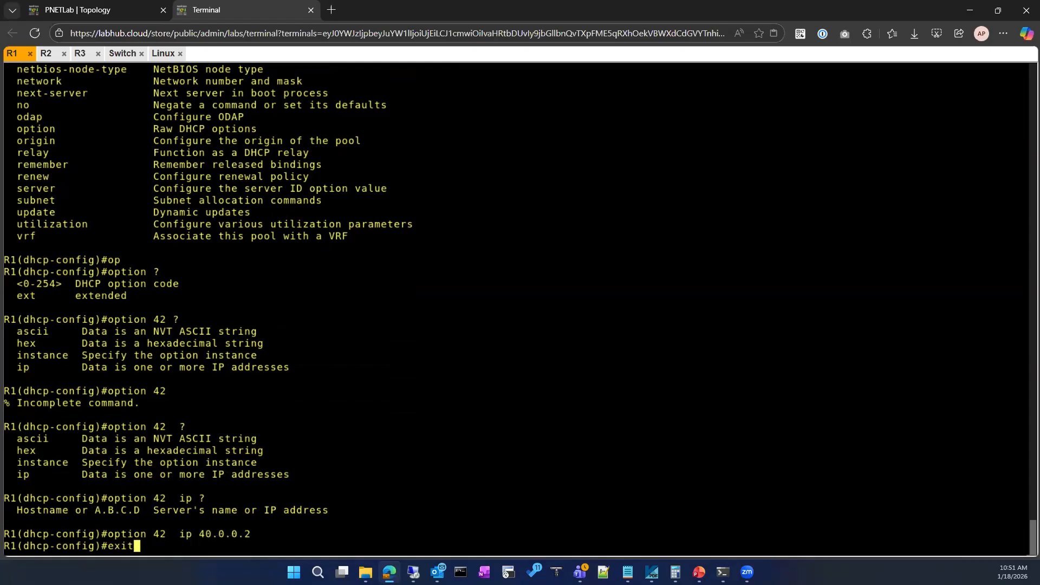
key(Return)
text(exit)
key(Return)
text(e)
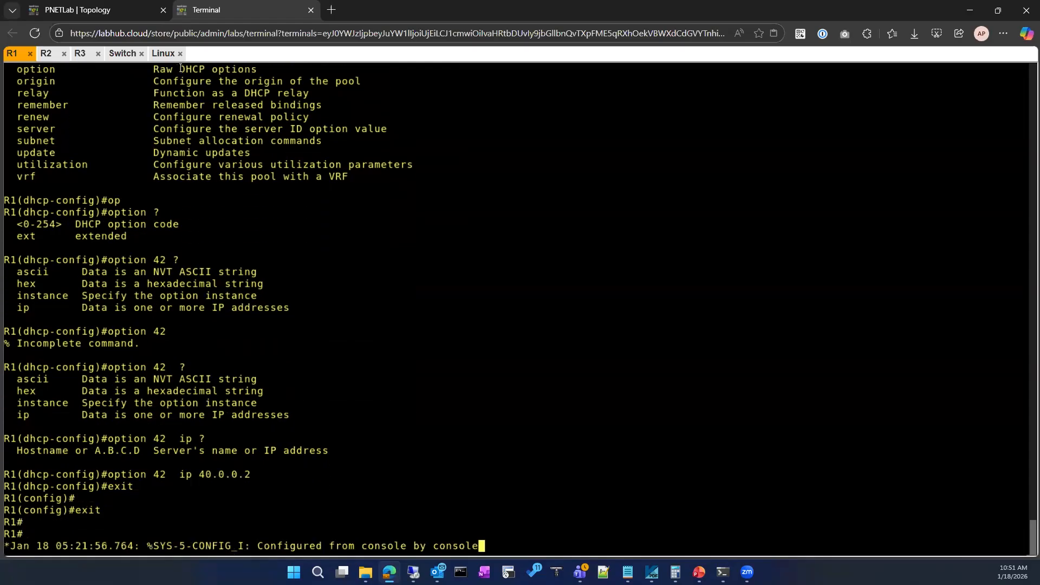
click(174, 56)
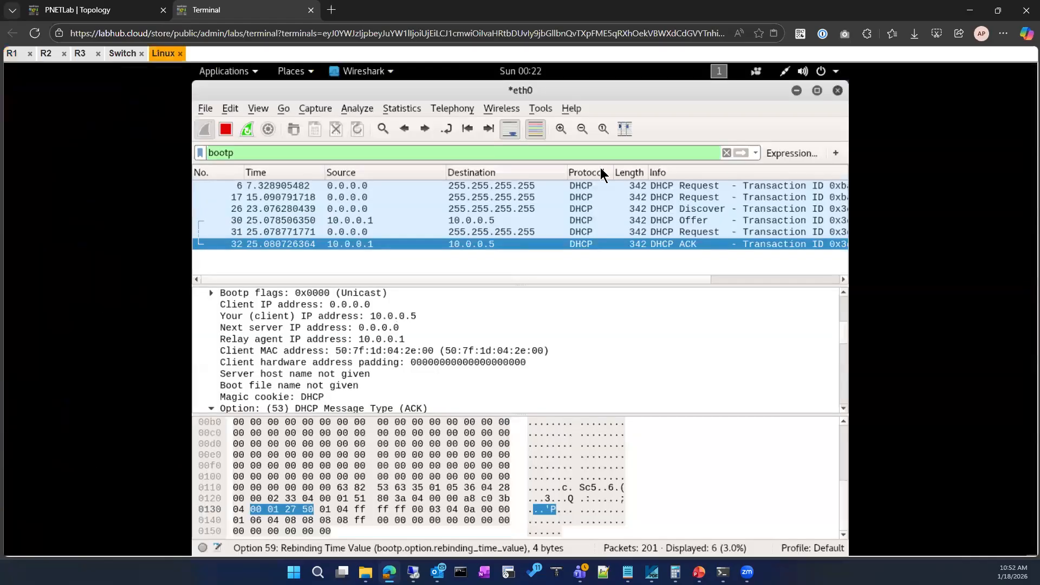
Switch to R1's console and enter configuration of the DHCP address pool named DHCP.
click(11, 56)
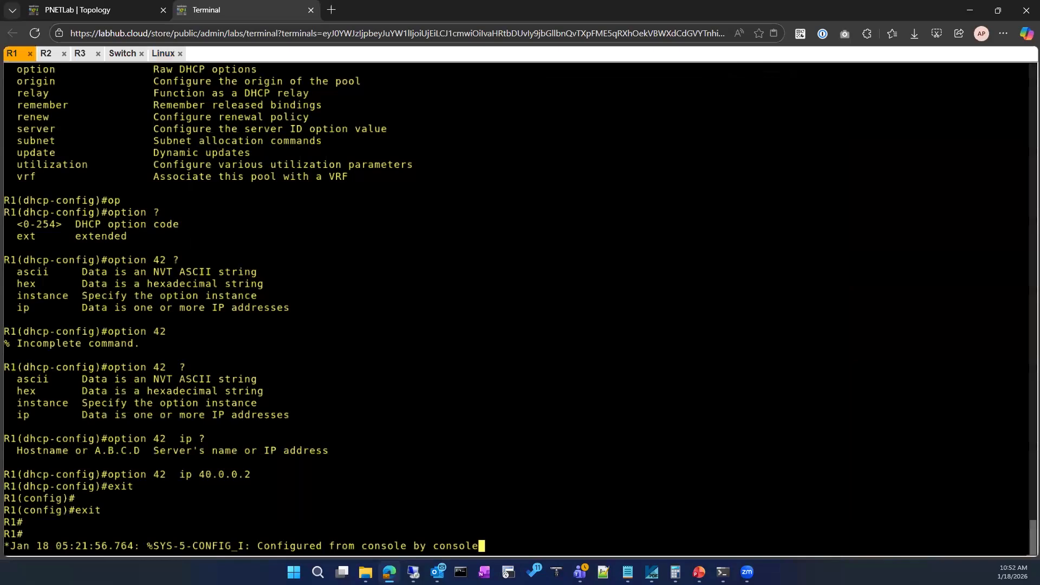
key(Return)
key(Return)
key(Return)
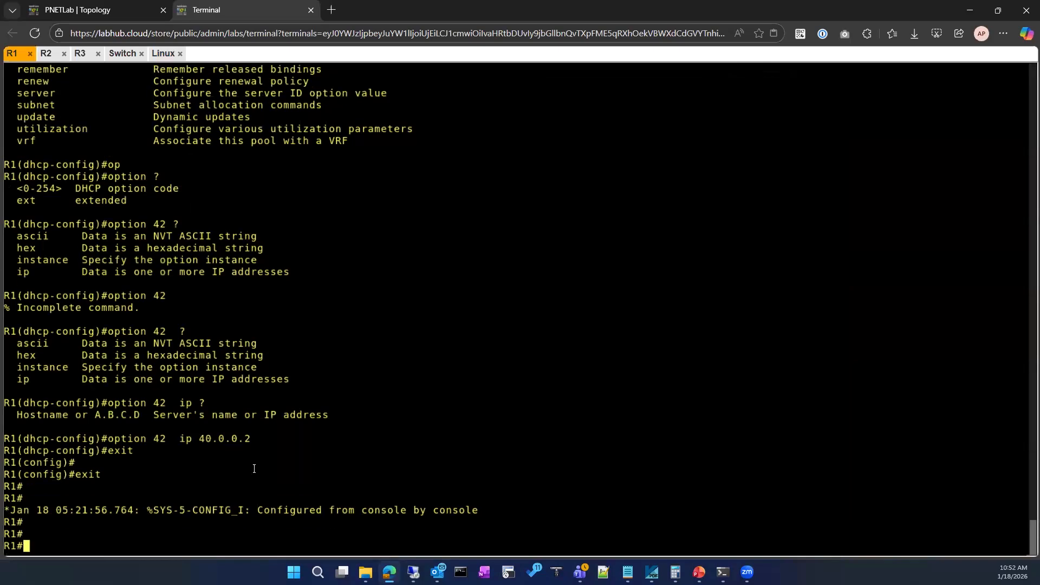
text(conf)
key(Tab)
key(Return)
key(Return)
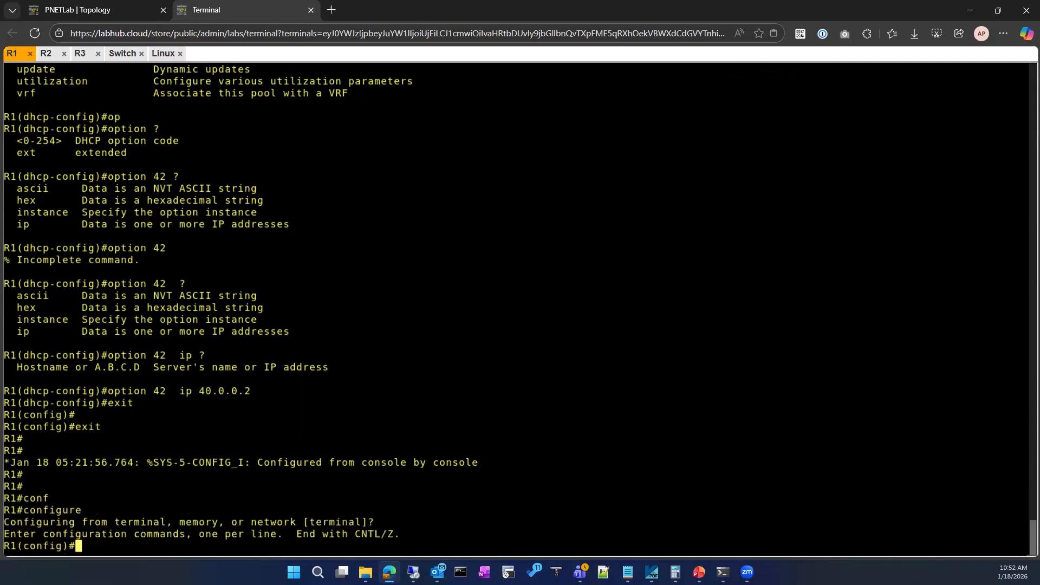
text(ip dhcp  pool DHCP)
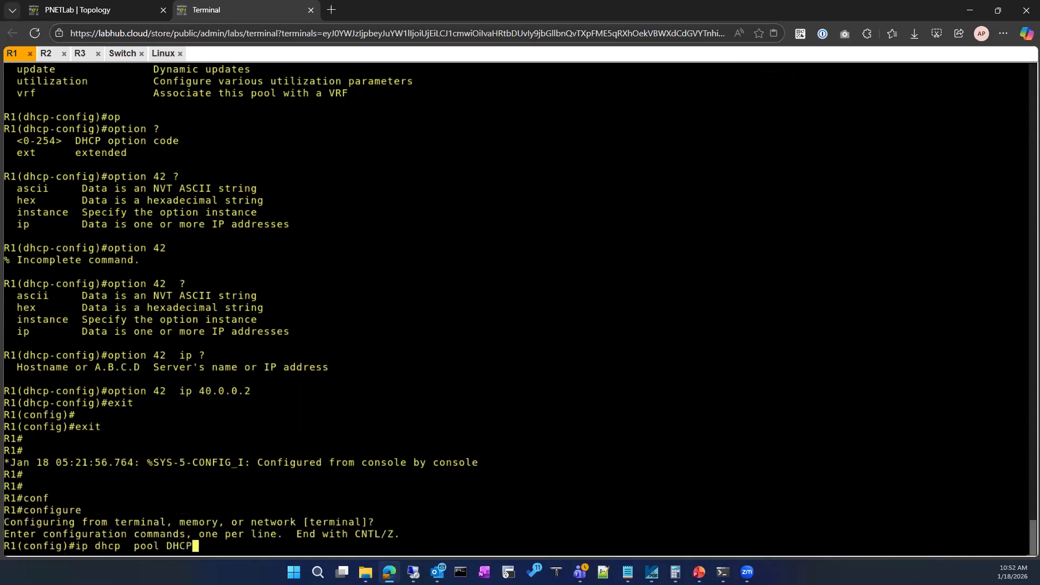
key(Return)
Look up the option command's codes and the data types accepted for DHCP option 43.
text(opti)
key(Tab)
text(?)
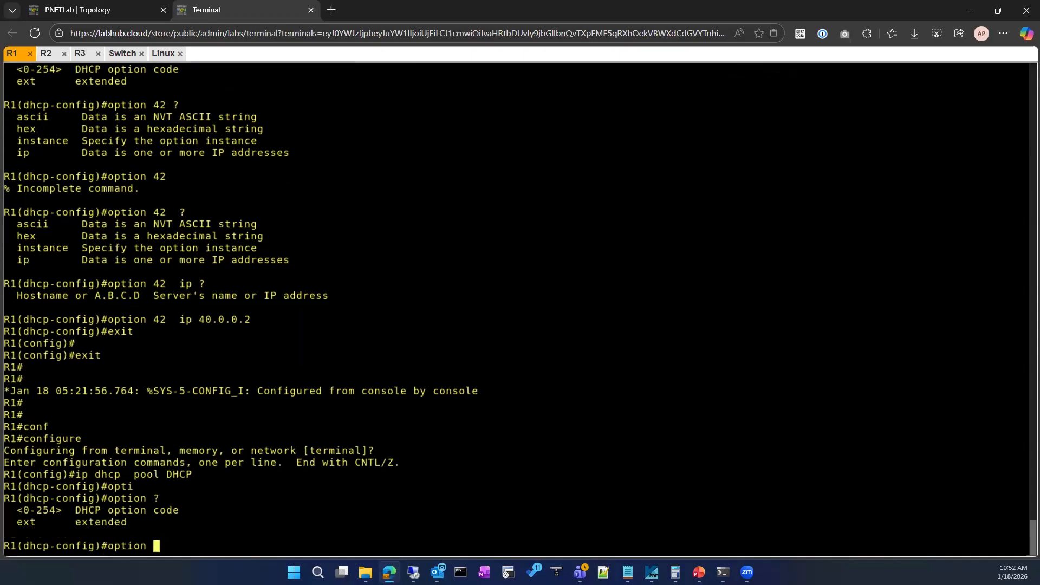
text(43 )
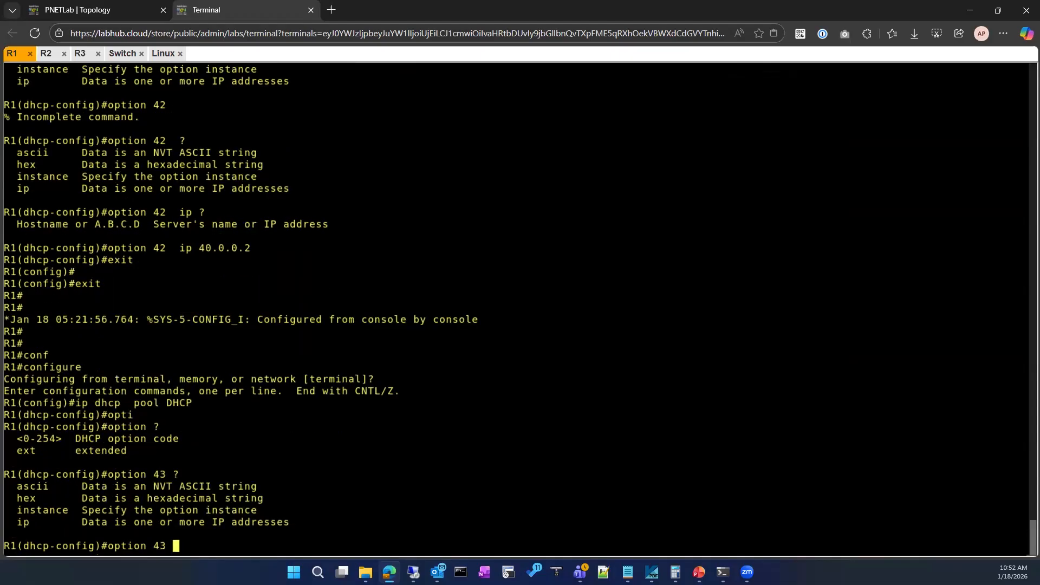
text(?40.0.0.2)
Set option 43 of the DHCP pool to the IP address 40.0.0.2.
key(Return)
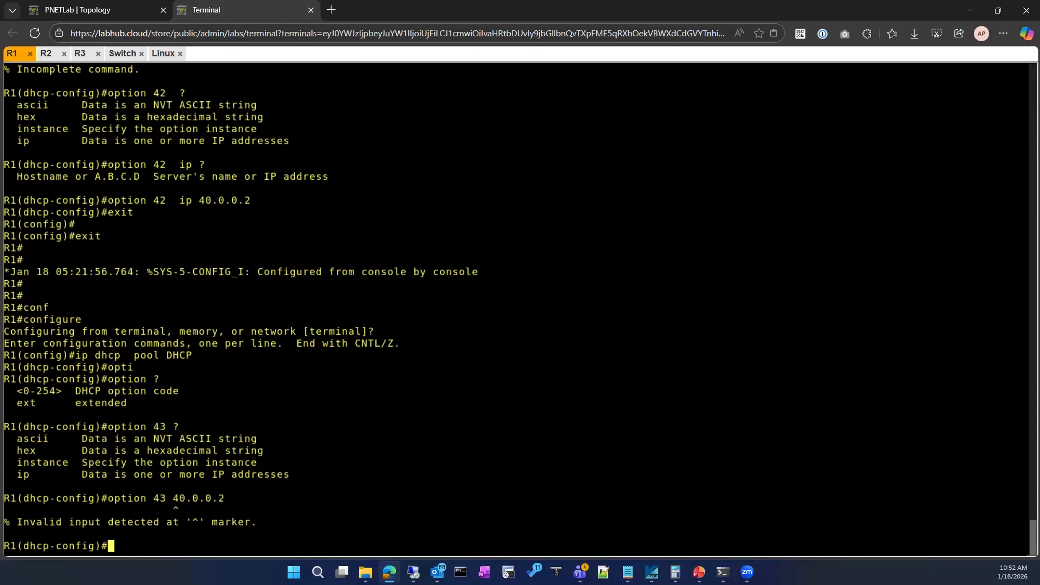
key(Up)
key(BackSpace)
key(BackSpace)
key(BackSpace)
key(BackSpace)
key(BackSpace)
key(BackSpace)
key(BackSpace)
key(BackSpace)
text(?)
text(ip )
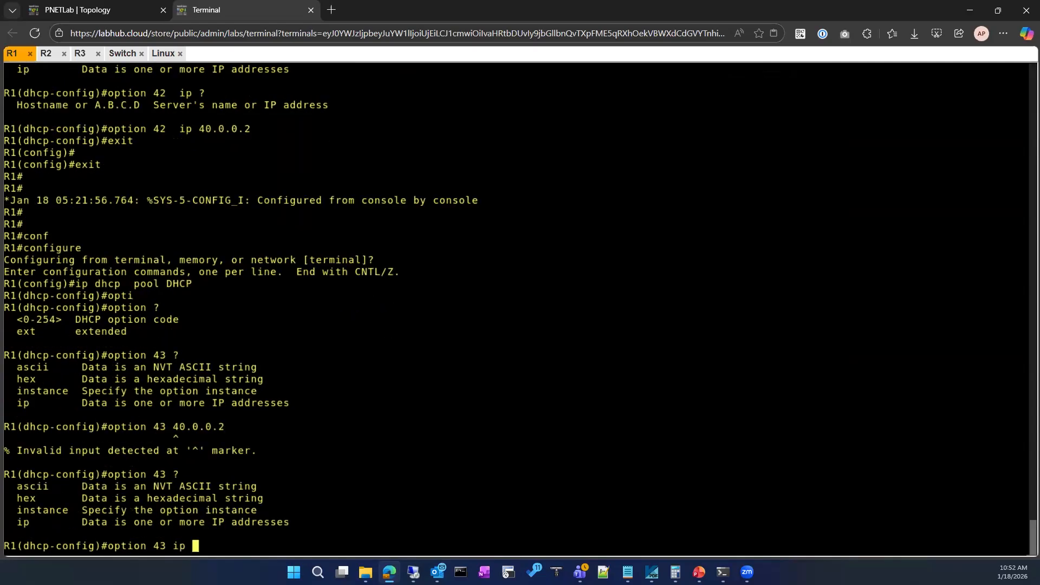
text(?40)
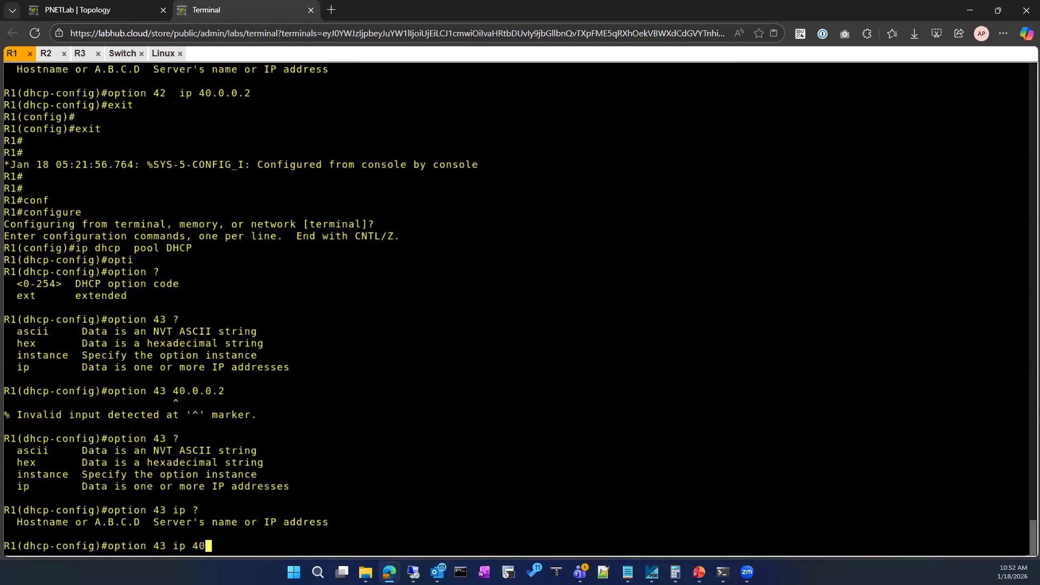
text(.0.0.2)
key(Return)
Exit the DHCP pool and global configuration modes on R1, returning to privileged mode.
text(exit)
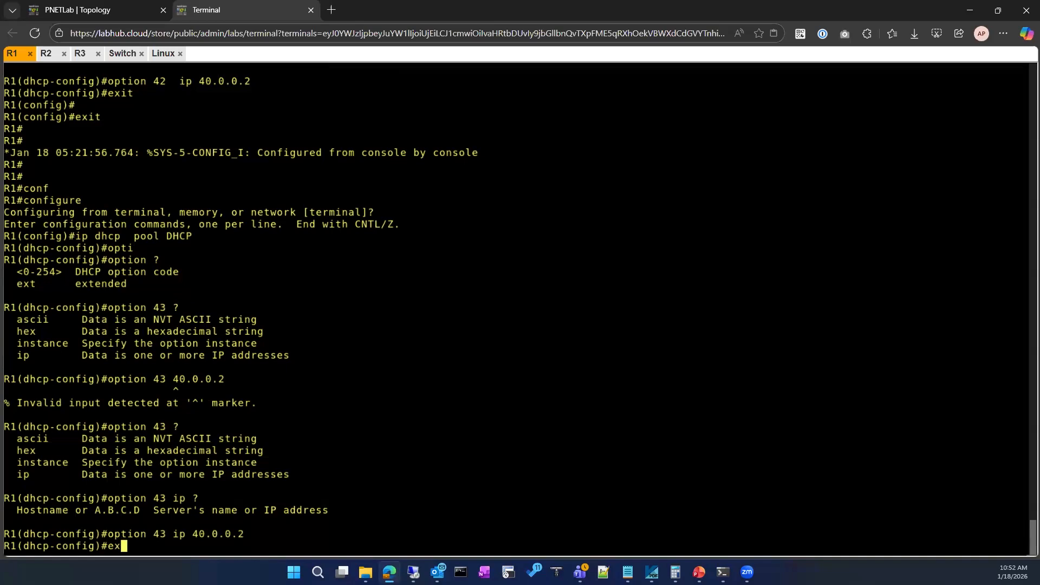
key(Return)
key(Return)
text(exit)
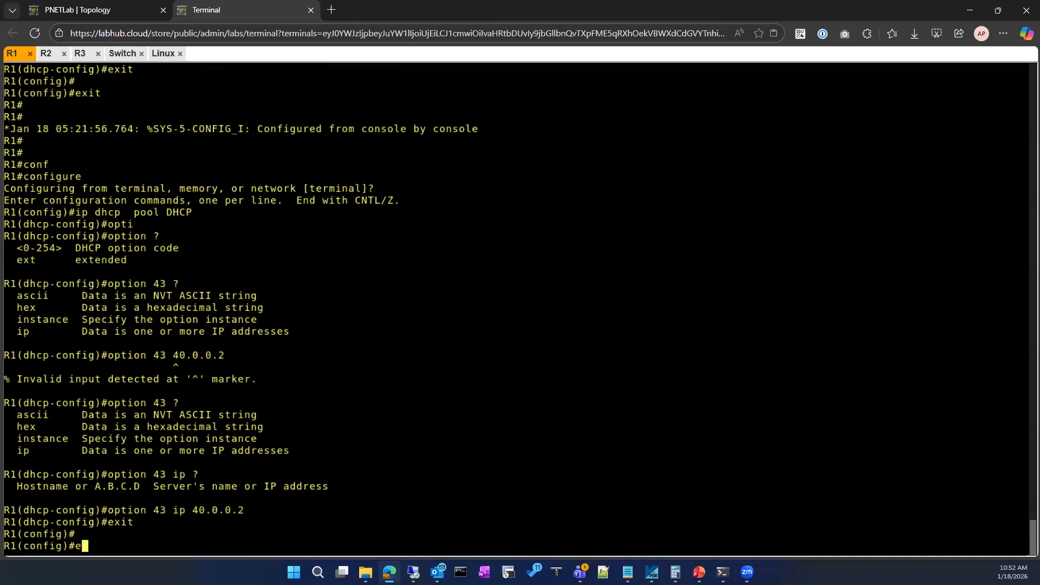
key(Return)
key(Return)
Display the current DHCP bindings on R1.
text(s)
key(Tab)
text(sh ip)
text(sh ip dh)
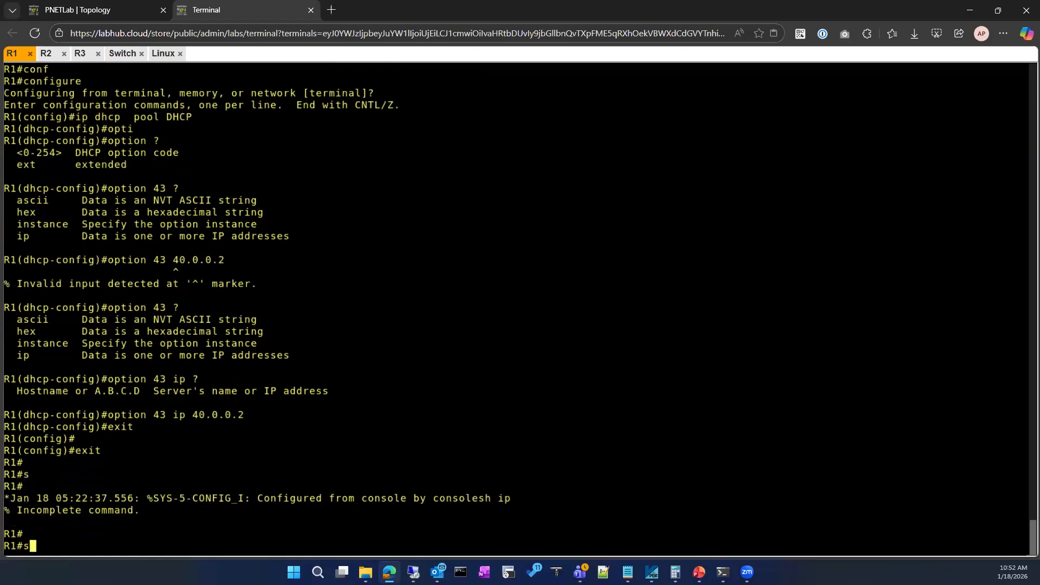
key(Tab)
text(bi)
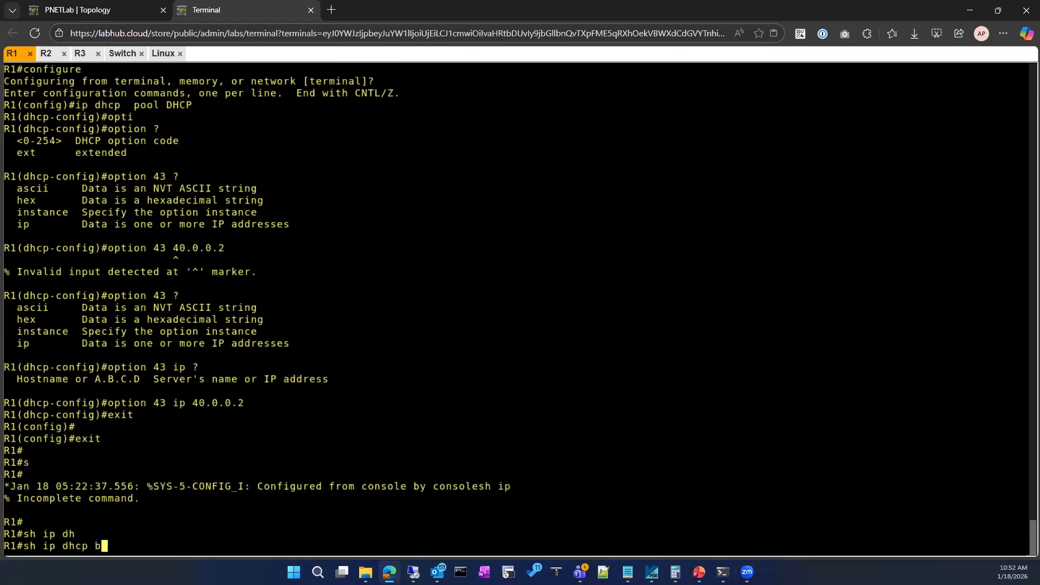
key(Tab)
key(Return)
Clear all DHCP bindings on R1 using the * wildcard.
text(cle)
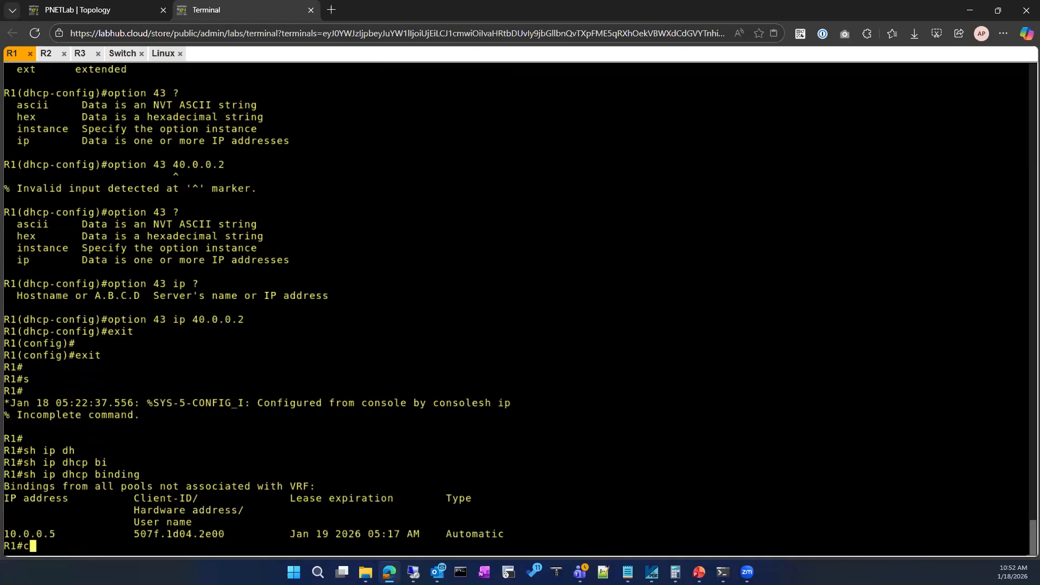
key(Tab)
text(ip ch)
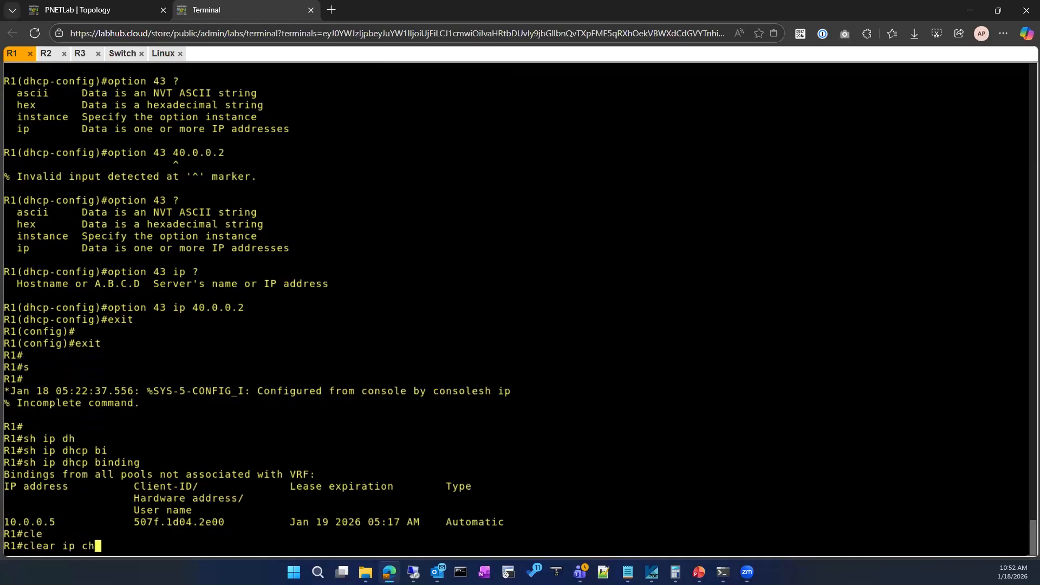
key(Tab)
key(BackSpace)
key(BackSpace)
text(d)
key(Tab)
text(hc)
key(Tab)
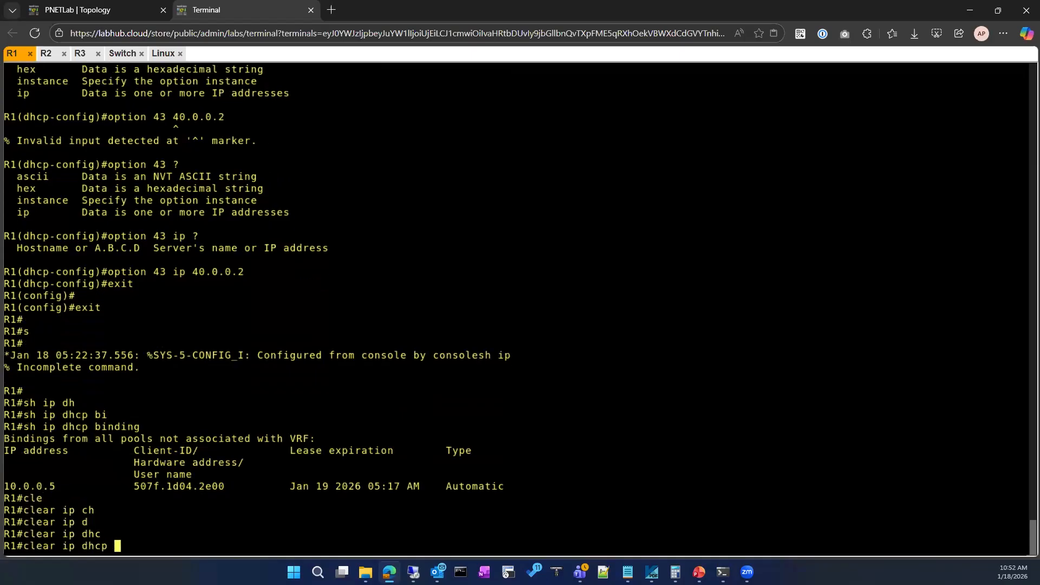
text(bin)
key(Tab)
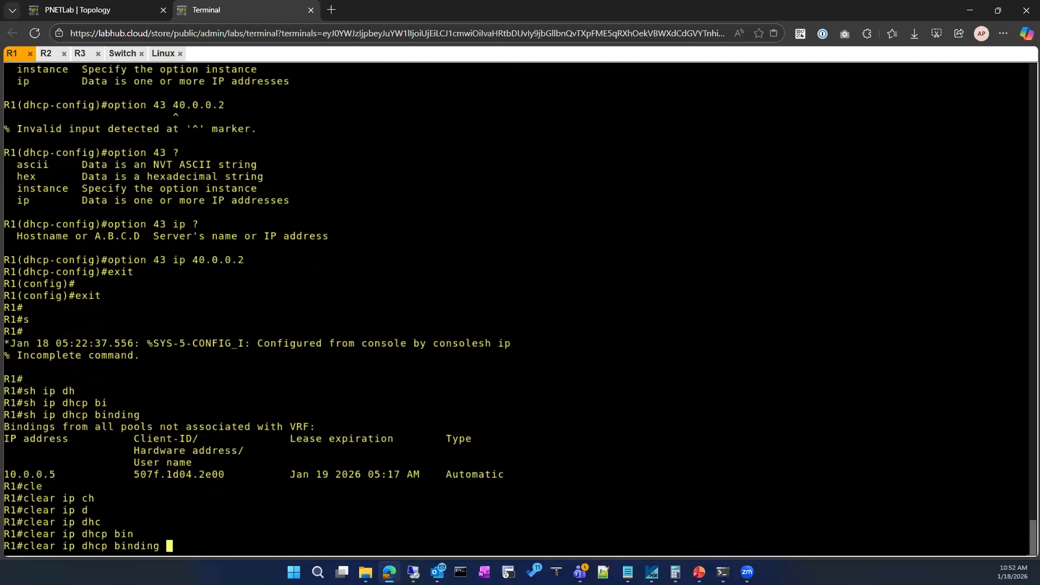
text(*)
key(Return)
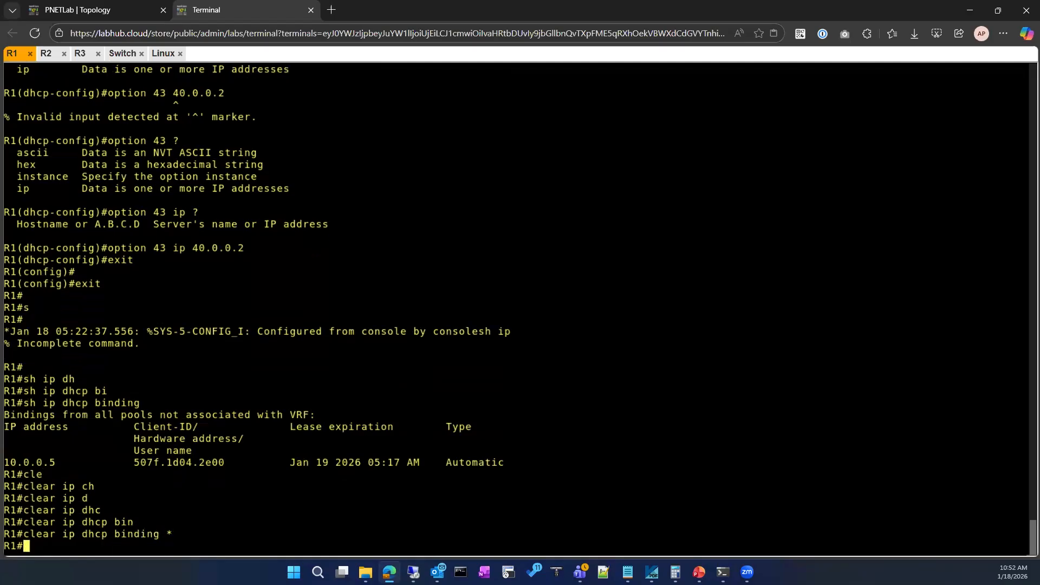
Switch to the Linux client and turn its wired connection off, then reconnect it to request a fresh lease.
click(163, 53)
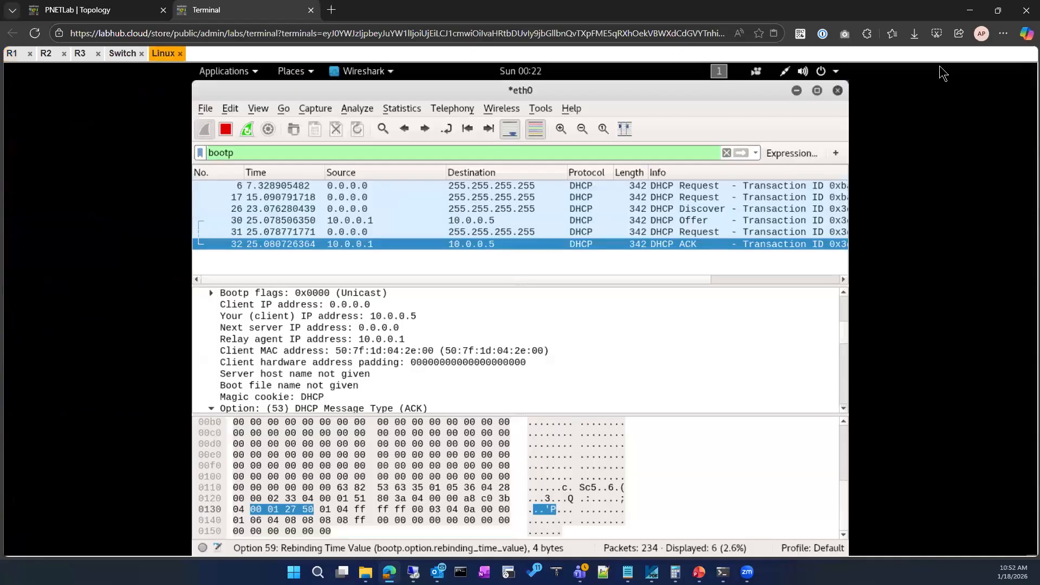
click(784, 79)
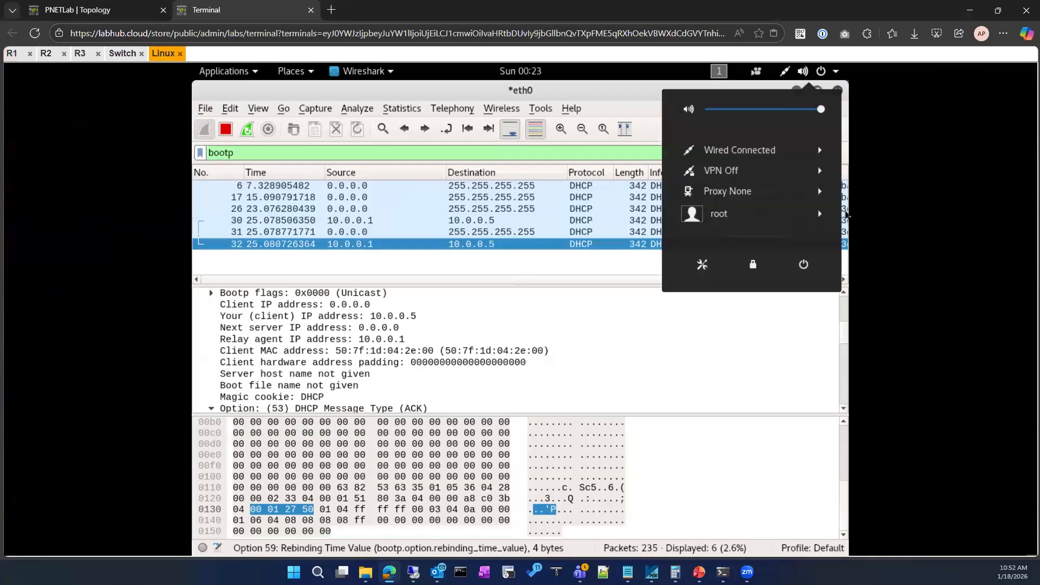
click(791, 152)
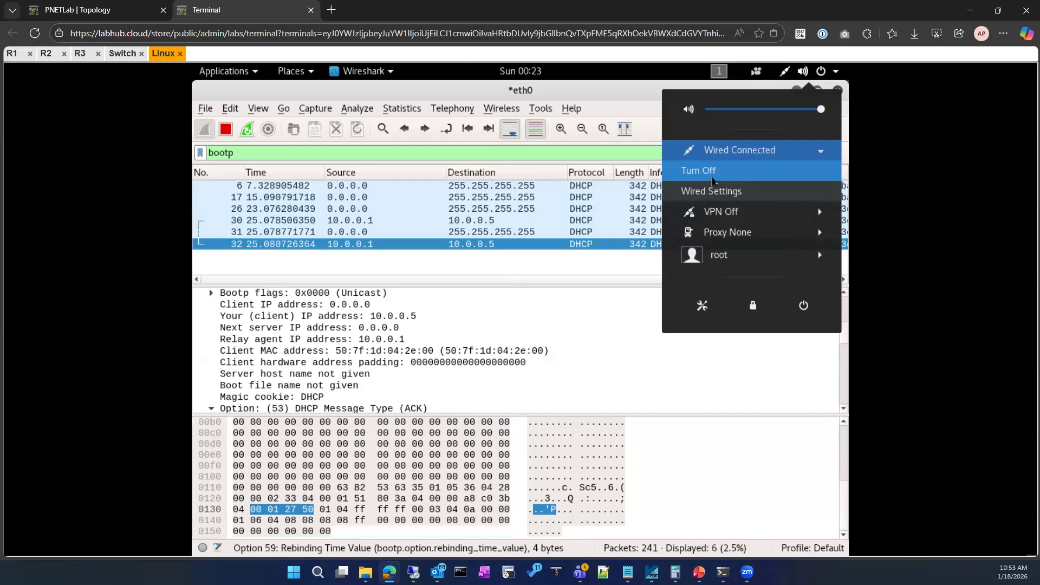
click(712, 180)
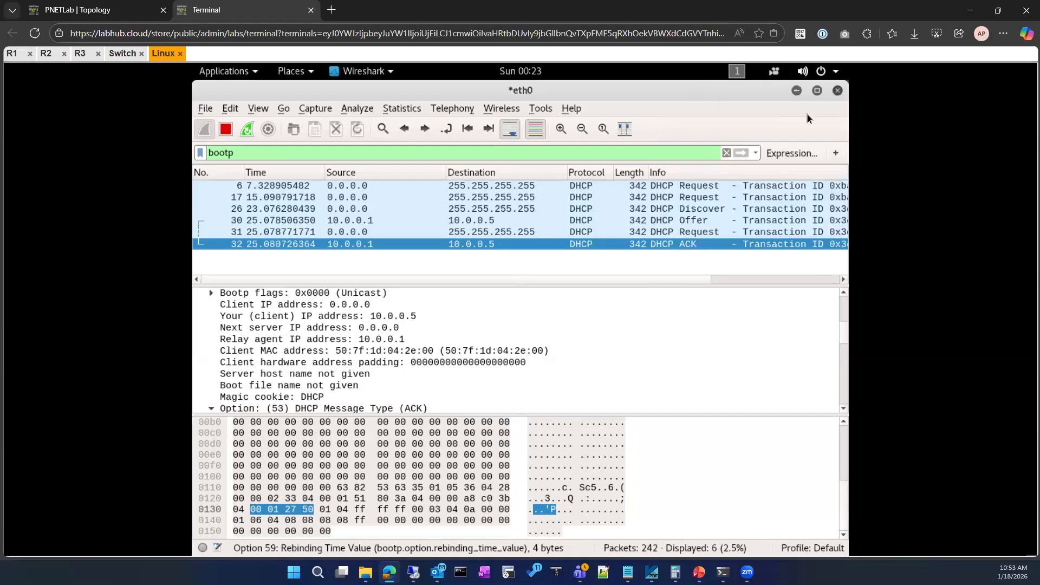
click(836, 73)
click(728, 151)
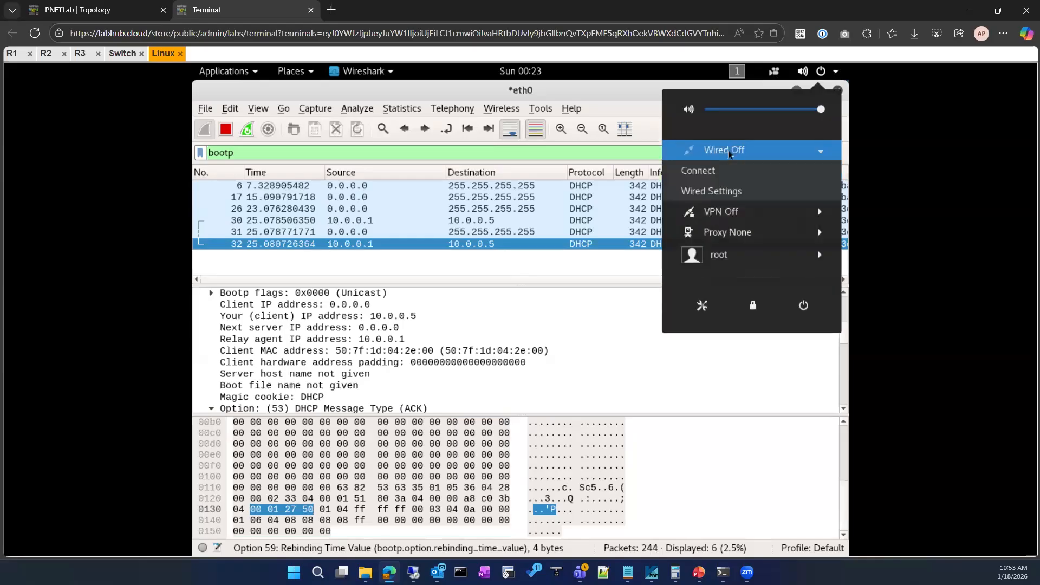
click(697, 170)
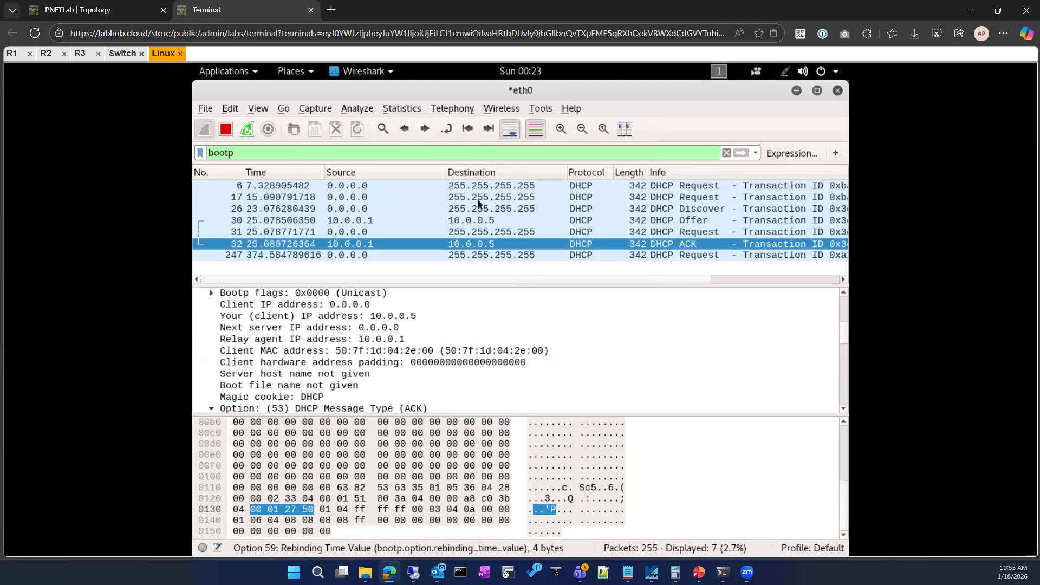
Restart the eth0 packet capture without saving the captured packets, keeping the bootp filter.
click(247, 129)
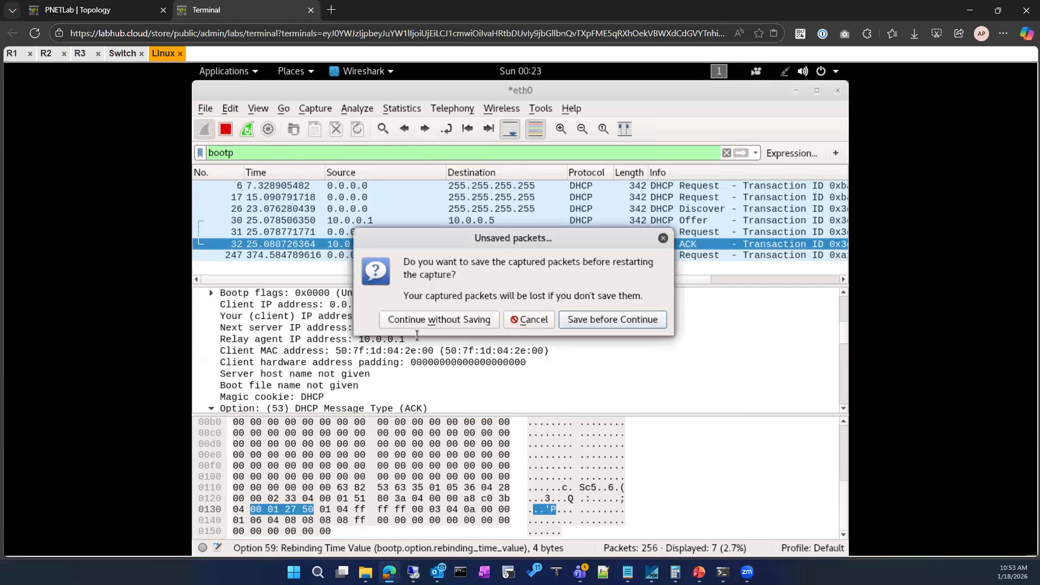
click(443, 321)
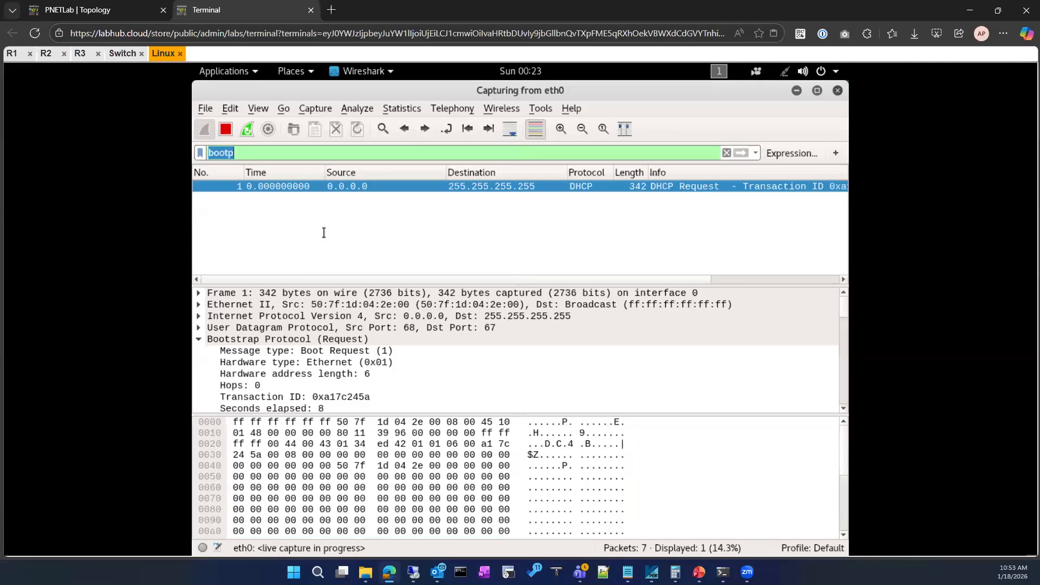
click(337, 217)
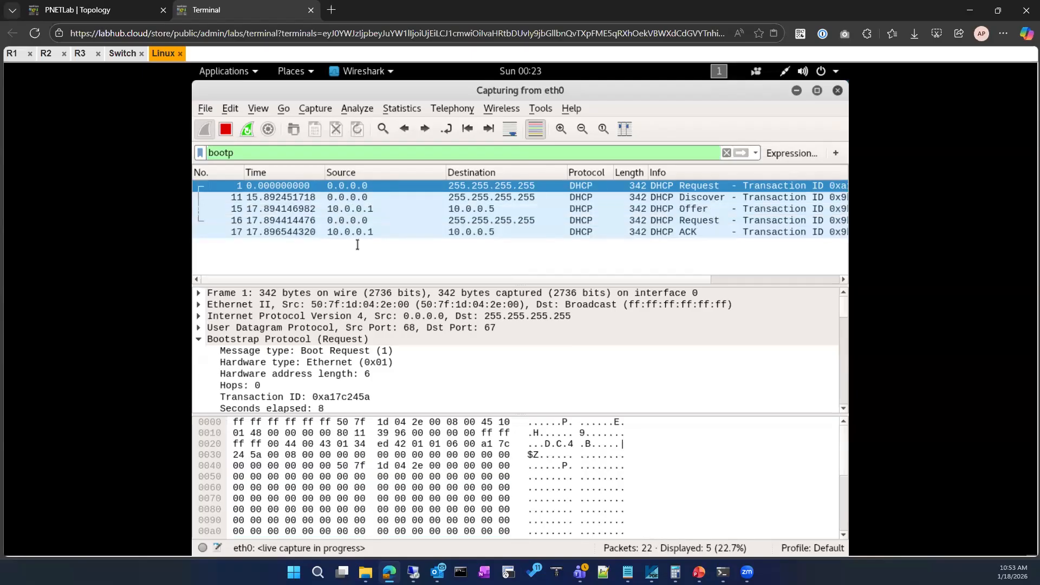
Examine the options in the new DHCP ACK packet, including subnet mask, router, DNS and option 42 Network Time Protocol Servers.
click(352, 232)
scroll(310, 384, down, 3)
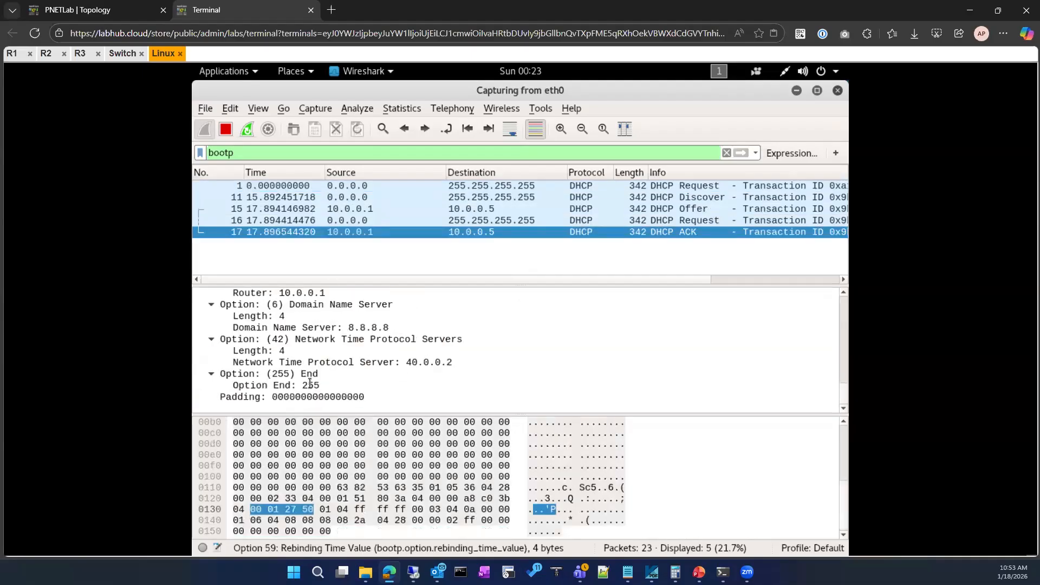
click(280, 339)
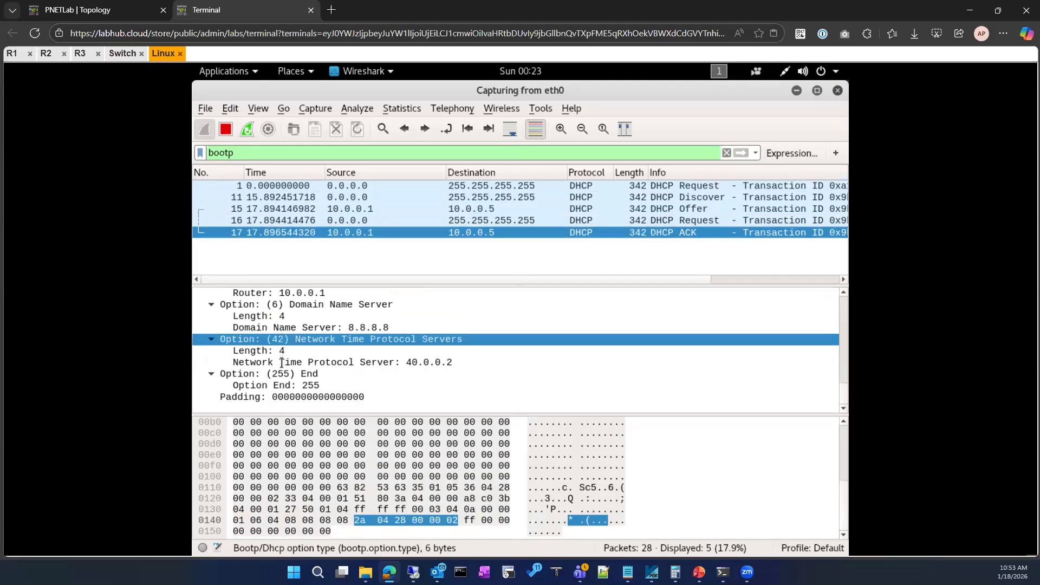
click(281, 363)
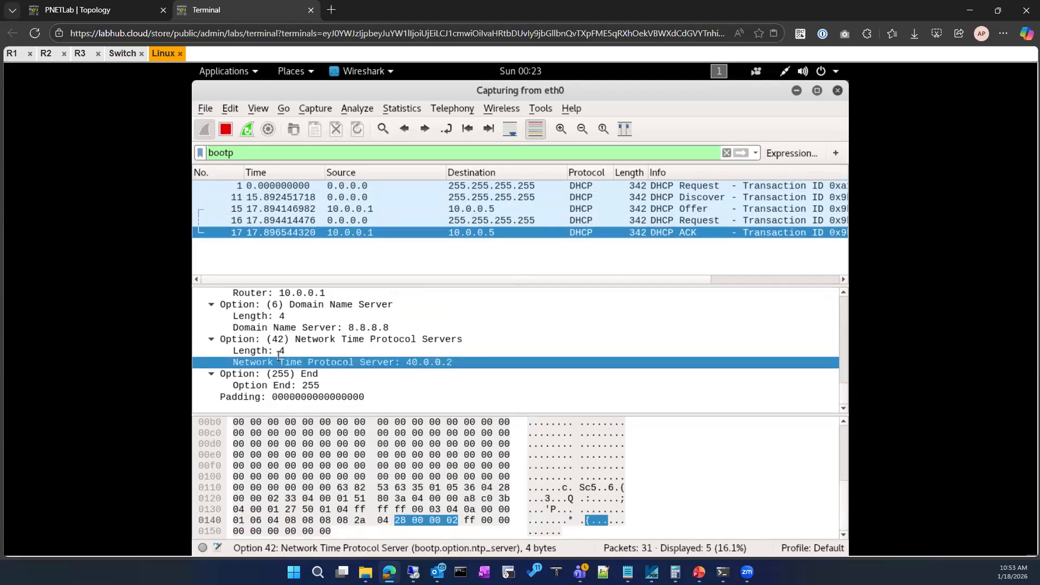
scroll(282, 362, up, 2)
scroll(278, 356, down, 2)
scroll(279, 356, up, 4)
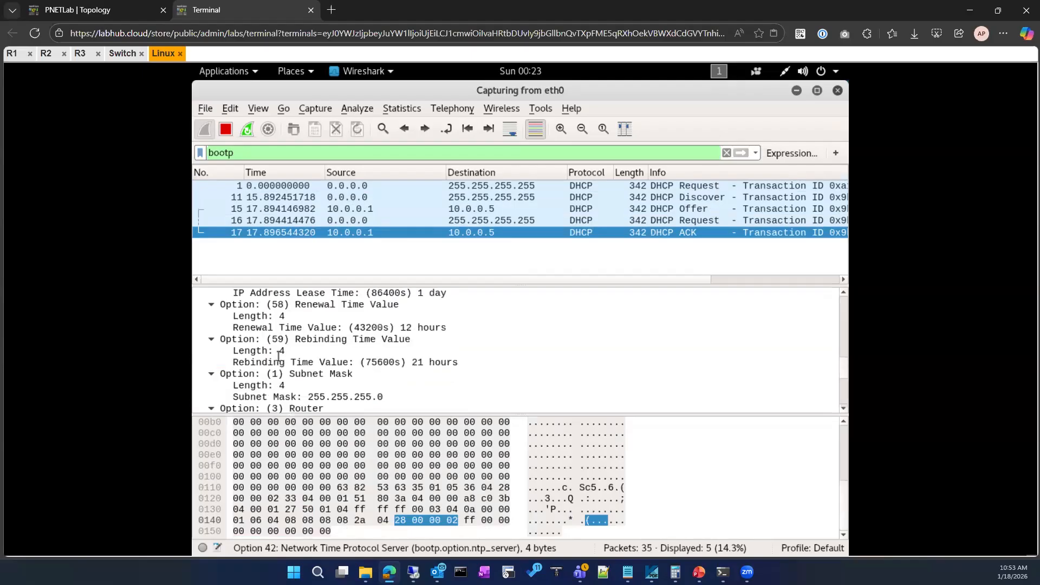
scroll(279, 356, up, 6)
scroll(279, 356, down, 8)
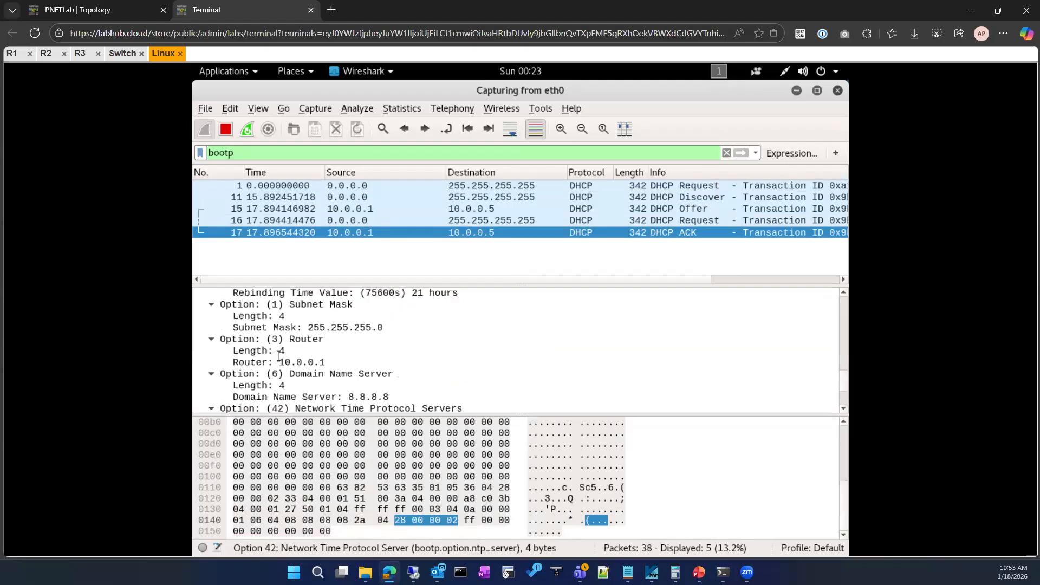
scroll(279, 356, down, 2)
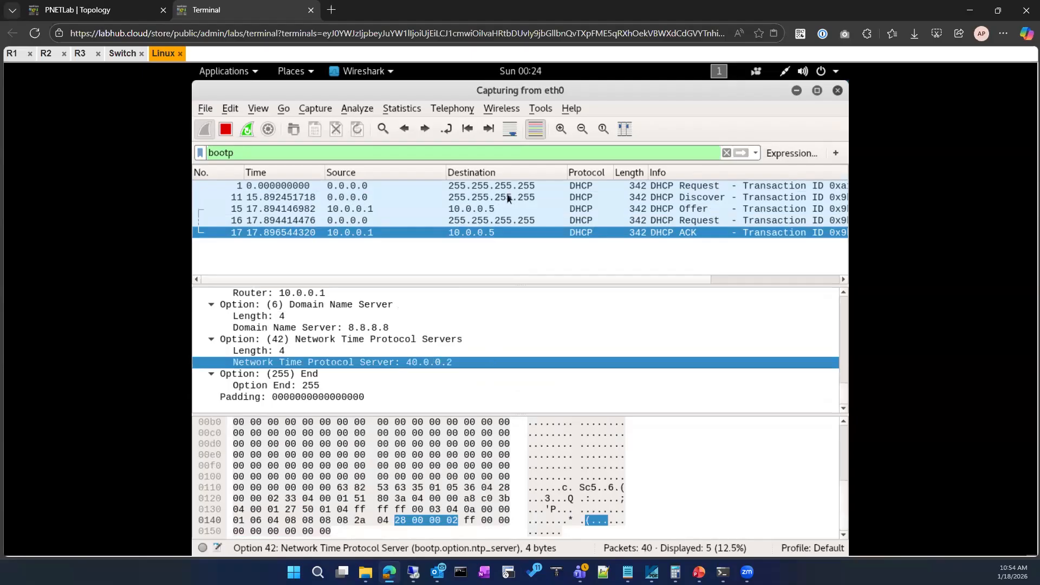
Compare the options of the DHCP Offer and ACK packets, and inspect the first DHCP Request's parameter request list.
click(493, 211)
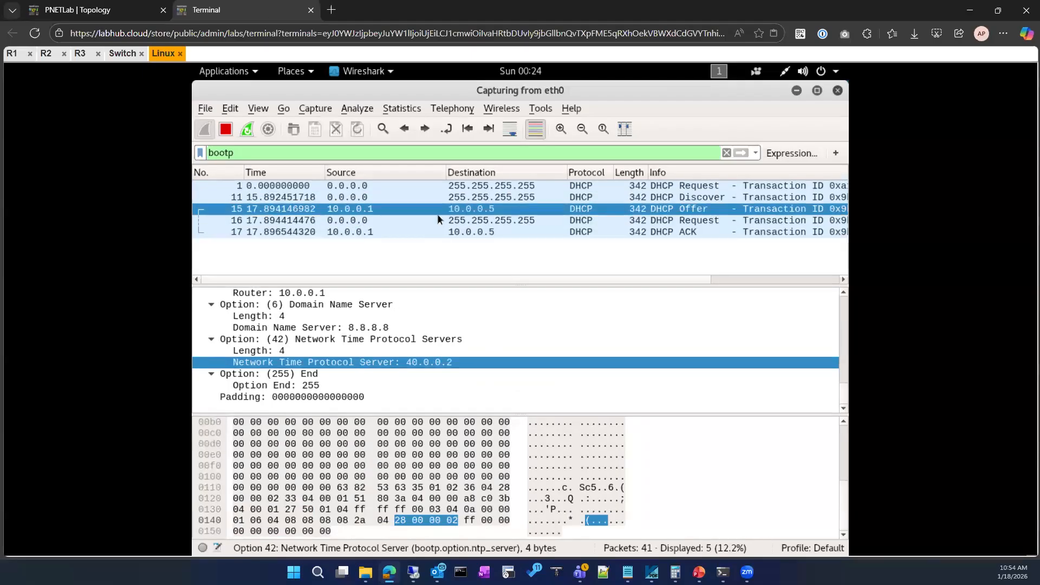
click(428, 236)
click(406, 210)
click(393, 175)
click(392, 186)
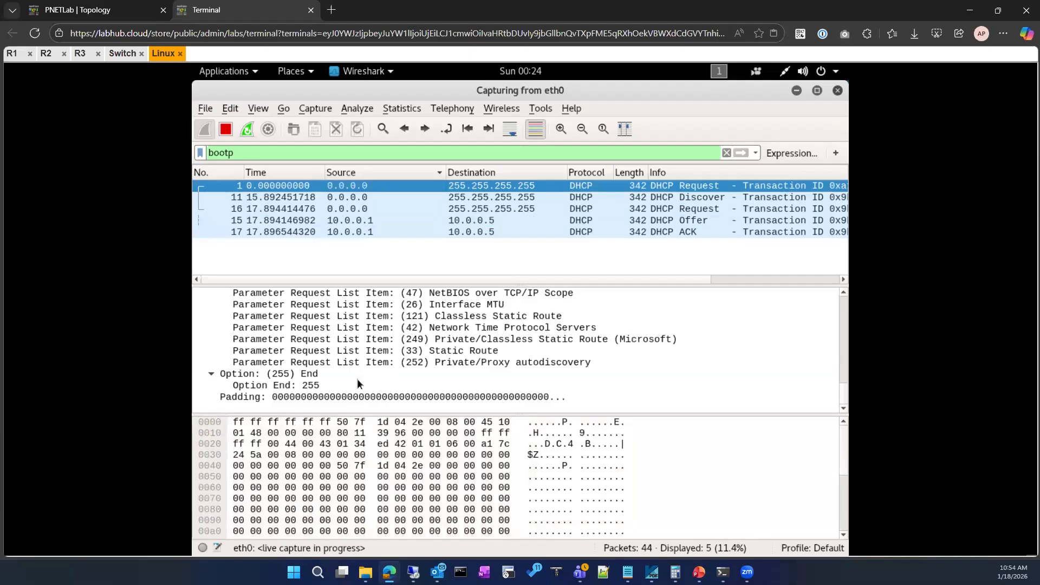
Examine the options and parameter request lists of the DHCP Discover and the second DHCP Request packets.
click(350, 198)
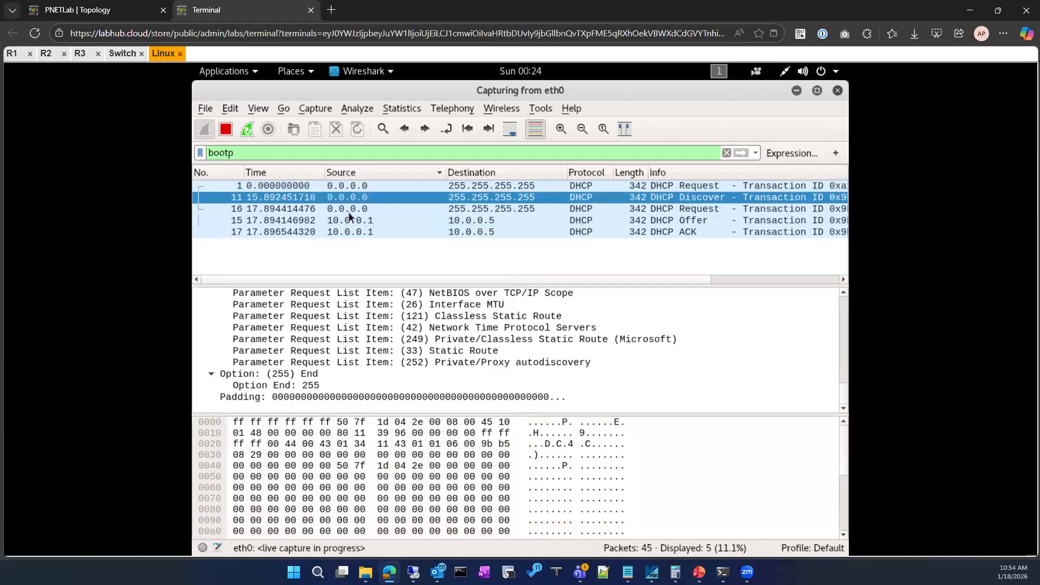
click(350, 212)
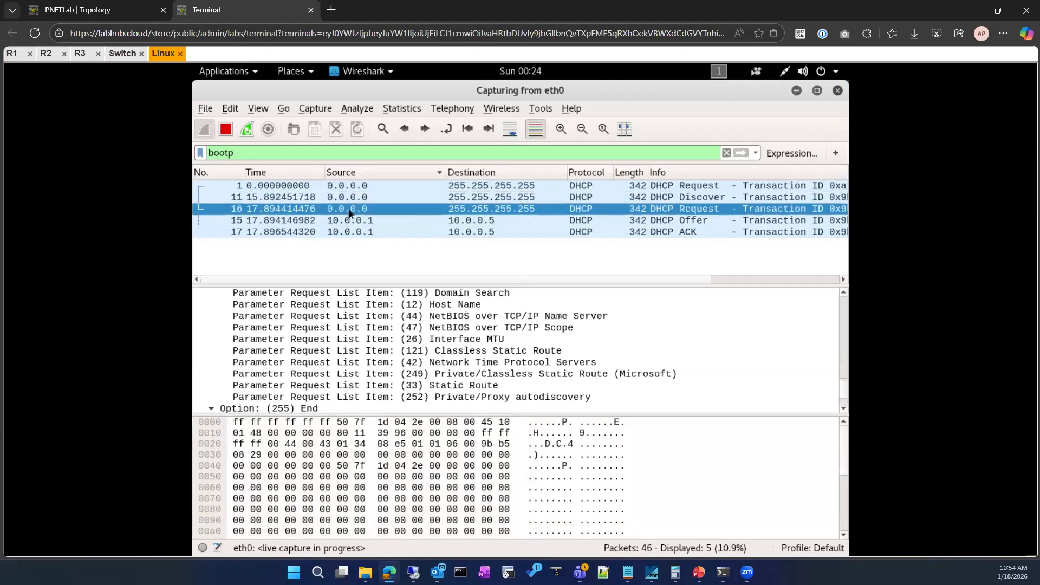
scroll(360, 379, down, 1)
scroll(358, 377, up, 7)
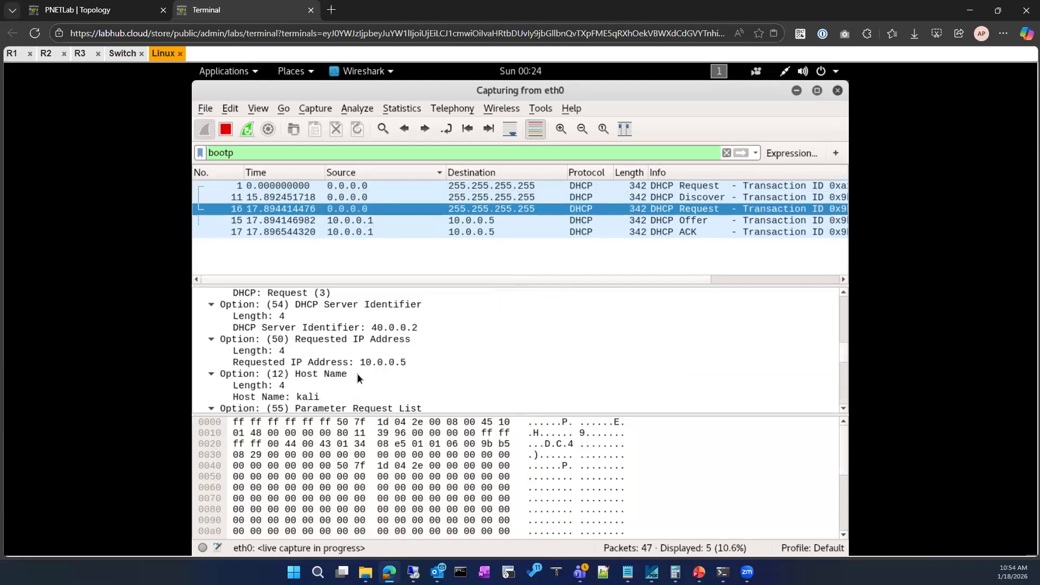
scroll(357, 378, up, 2)
scroll(358, 378, down, 4)
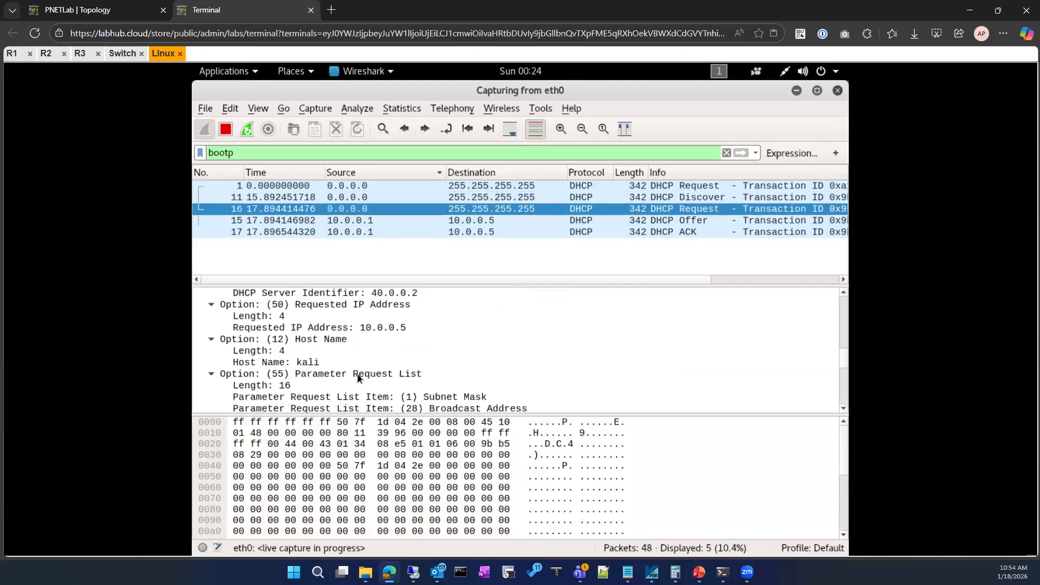
scroll(358, 378, down, 5)
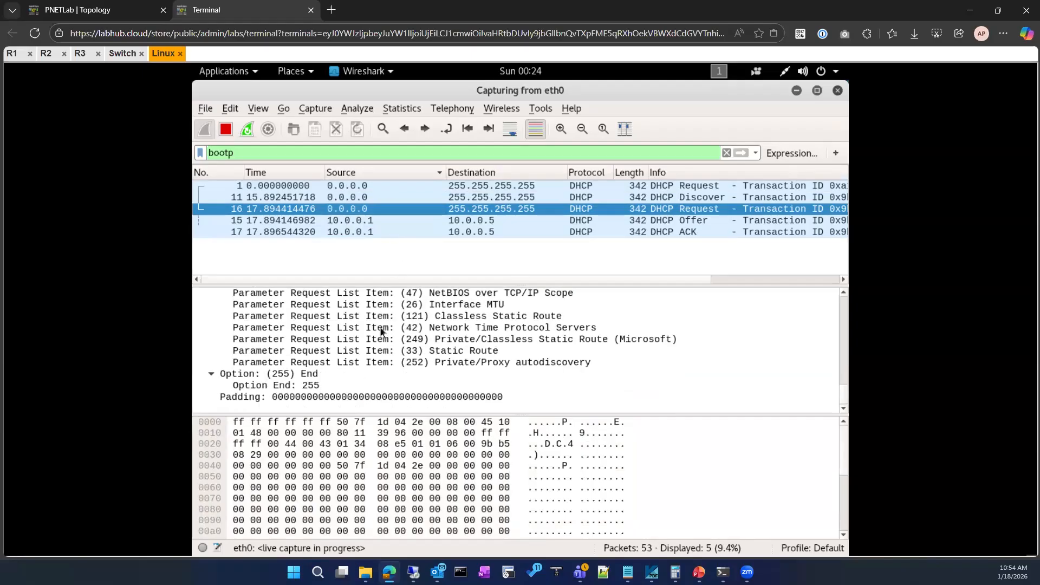
scroll(380, 332, up, 1)
scroll(381, 332, up, 1)
scroll(381, 332, down, 2)
Review the DHCP ACK packet's details, from the client and relay agent IP addresses to option 42 Network Time Protocol Servers.
click(445, 233)
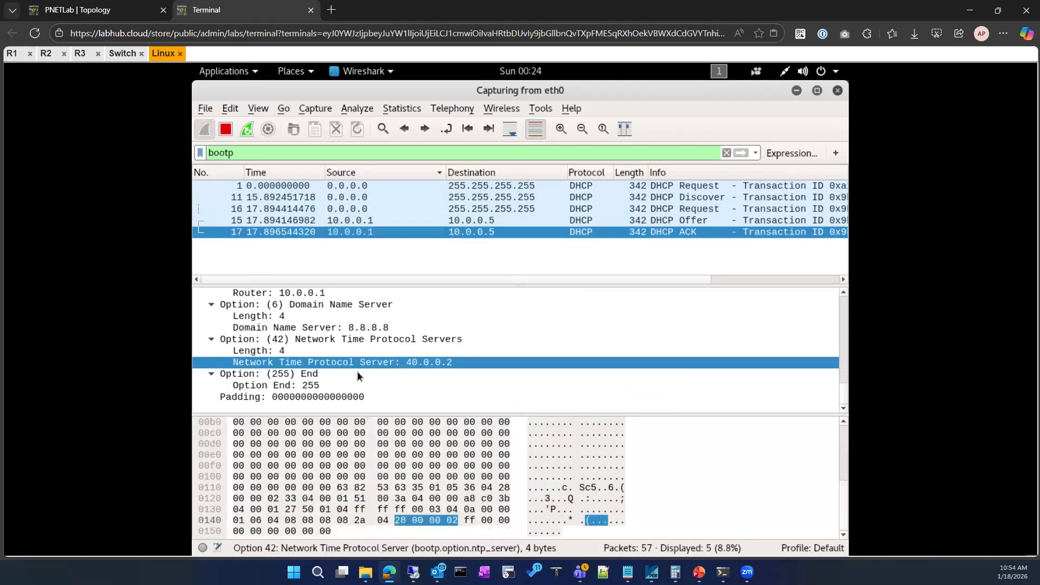
scroll(358, 376, up, 3)
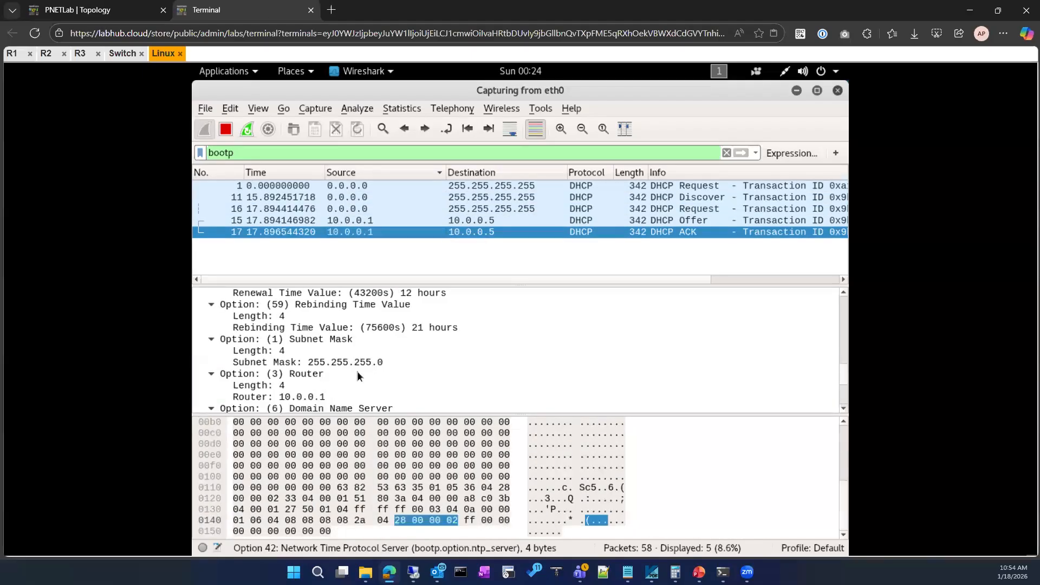
scroll(358, 376, up, 1)
scroll(358, 376, up, 4)
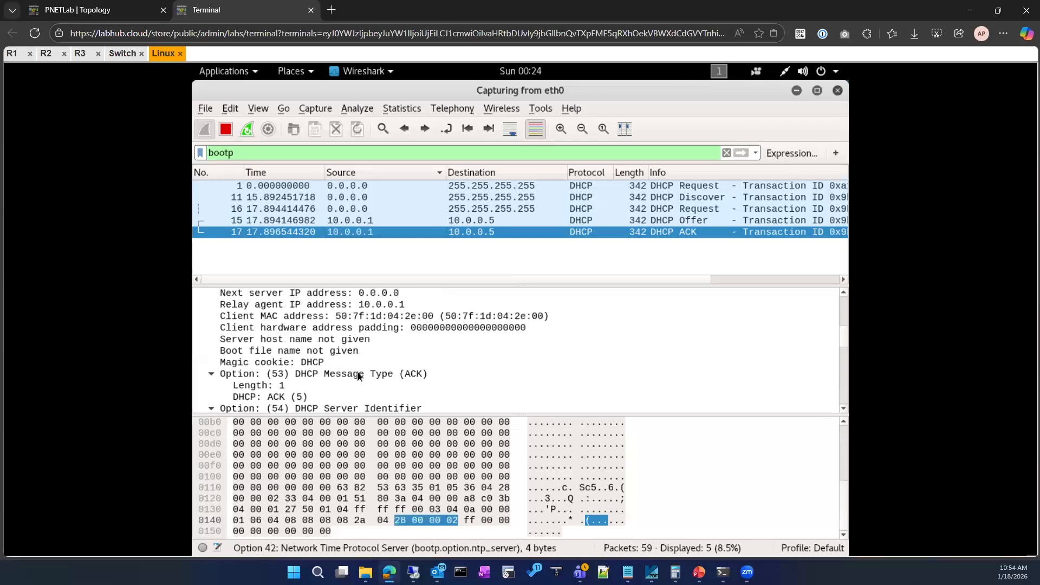
scroll(357, 376, down, 9)
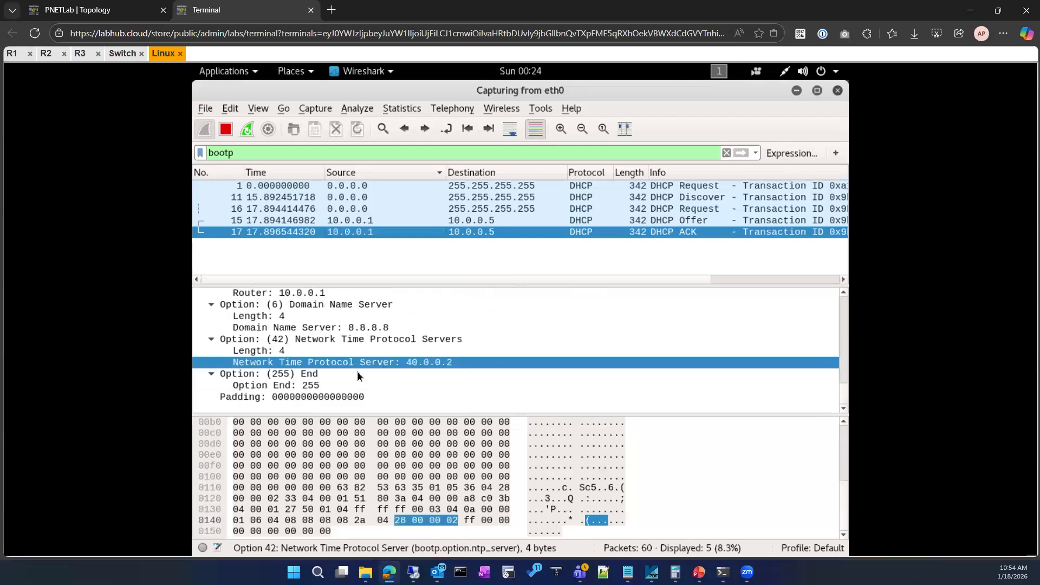
scroll(426, 400, up, 1)
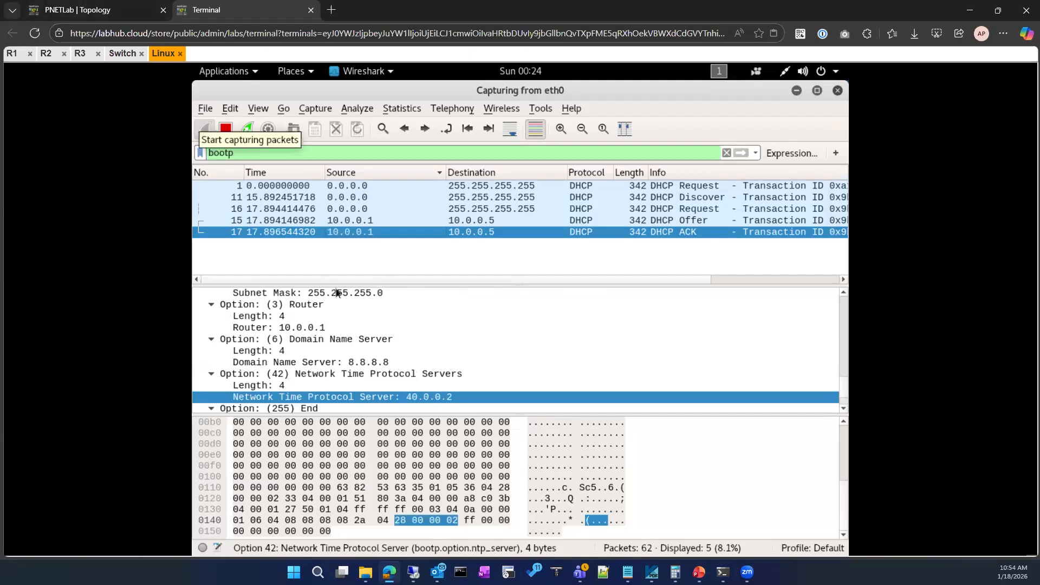
scroll(346, 304, down, 1)
scroll(356, 355, up, 7)
scroll(357, 355, up, 4)
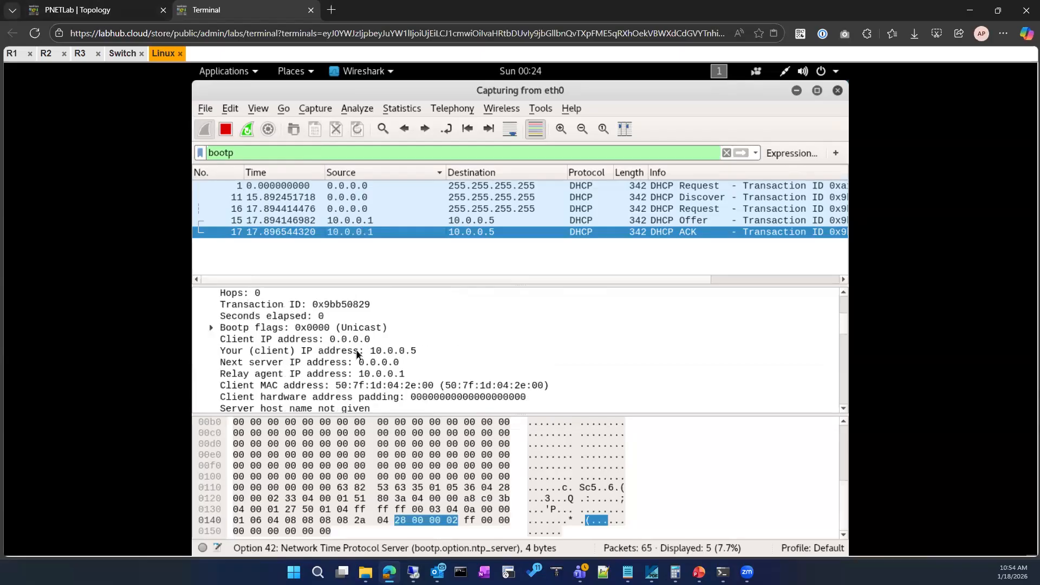
click(12, 54)
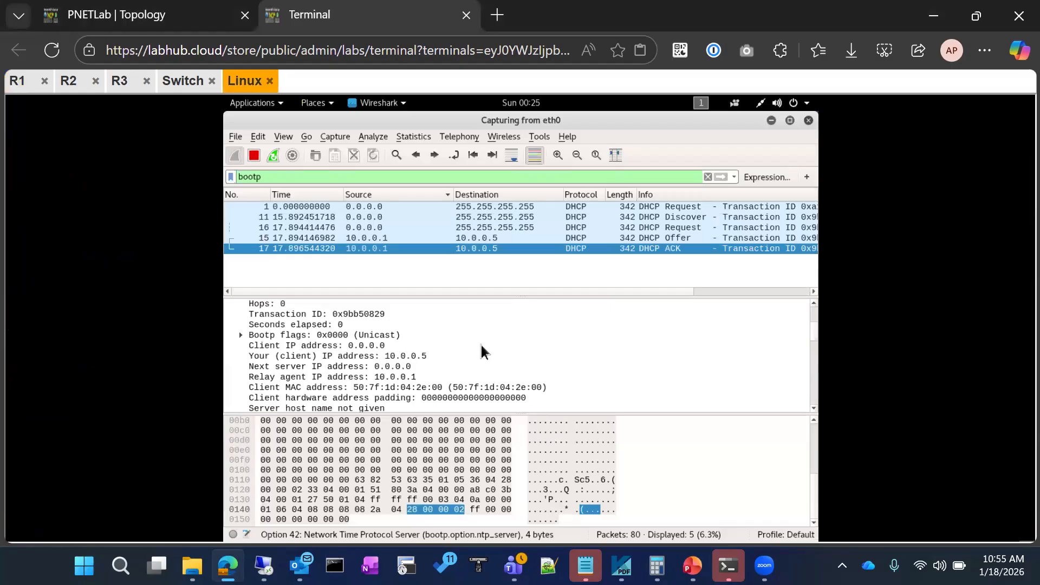
scroll(483, 382, down, 10)
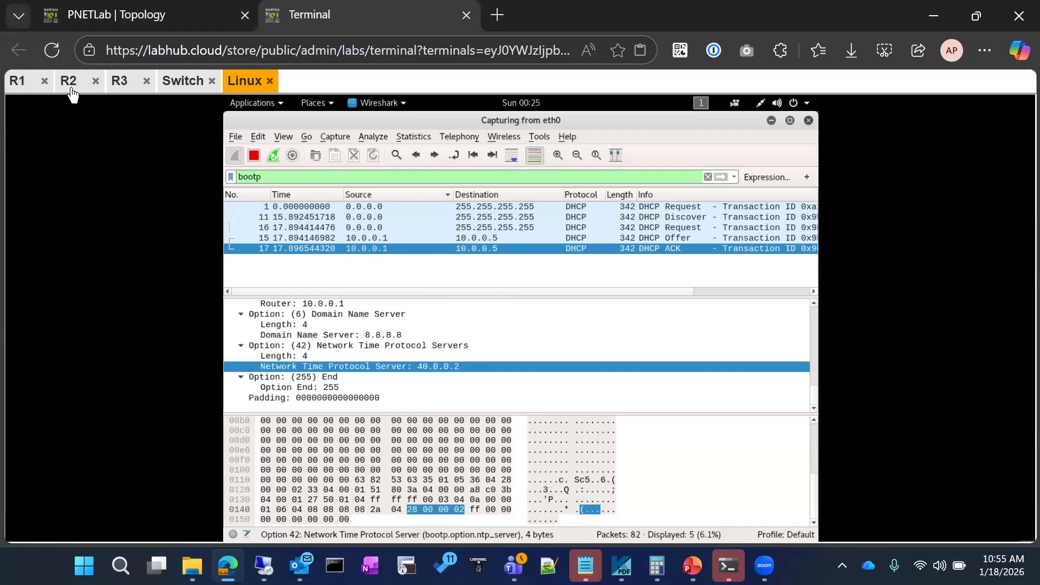
Check the lab topology, then display R1's running configuration and review its interface settings.
click(133, 15)
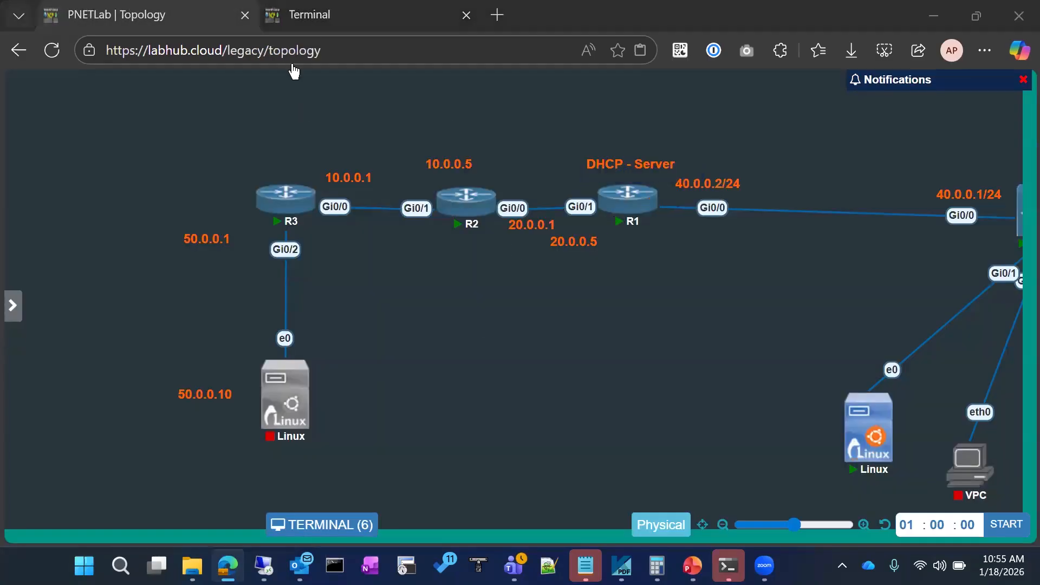
click(303, 14)
click(28, 81)
text(sho)
key(Tab)
text(run)
key(Tab)
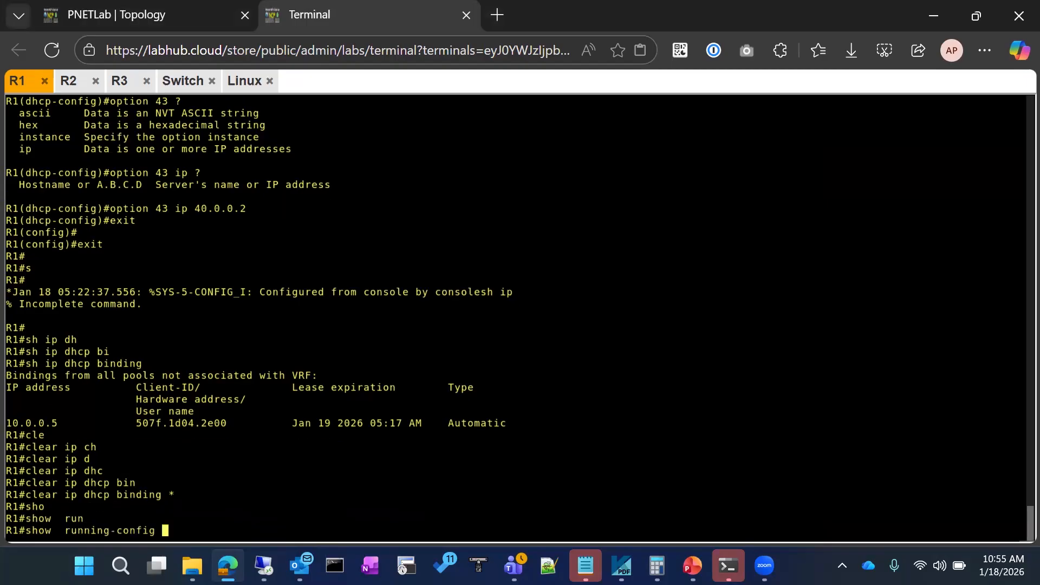
key(Return)
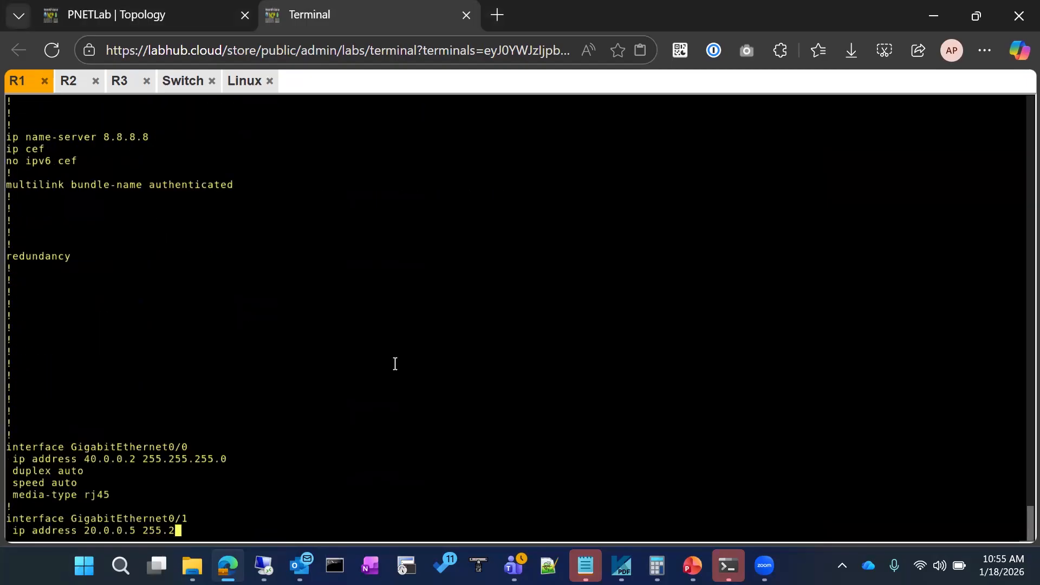
scroll(316, 410, up, 2)
scroll(316, 410, up, 1)
scroll(316, 409, down, 3)
scroll(519, 293, up, 7)
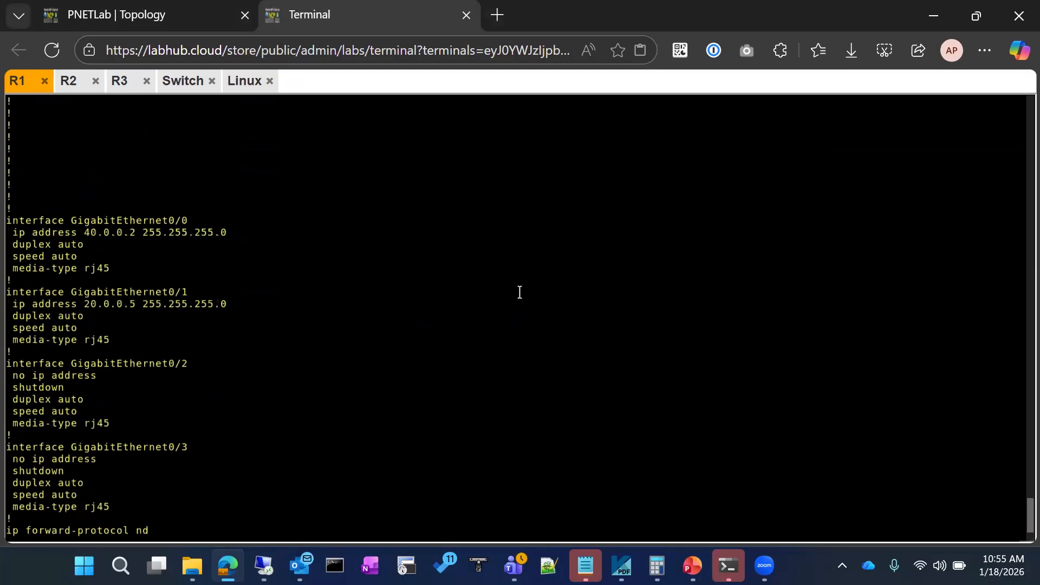
Switch from the router terminal to the open Outlook message window.
key(alt+Tab)
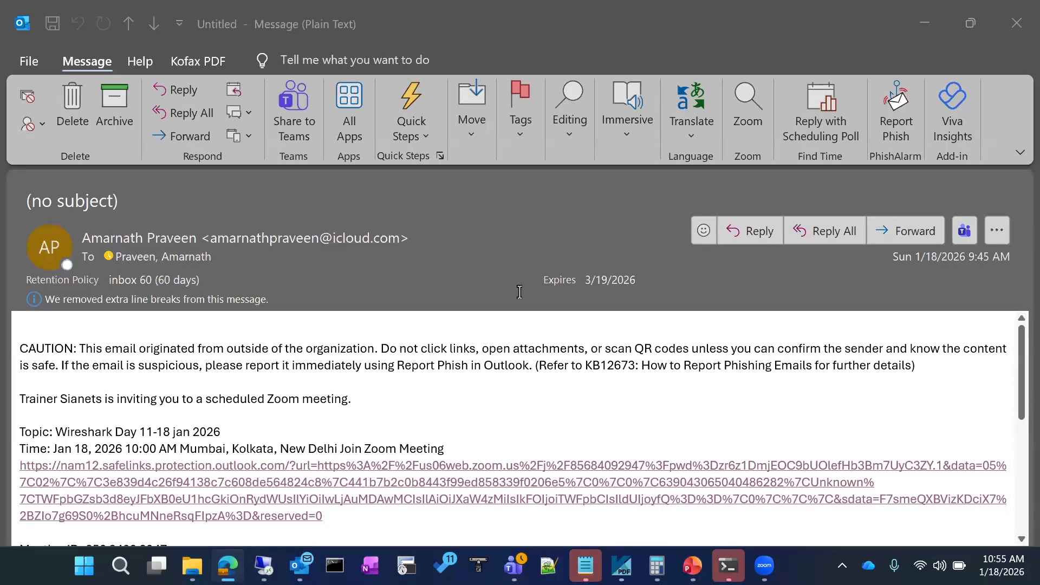
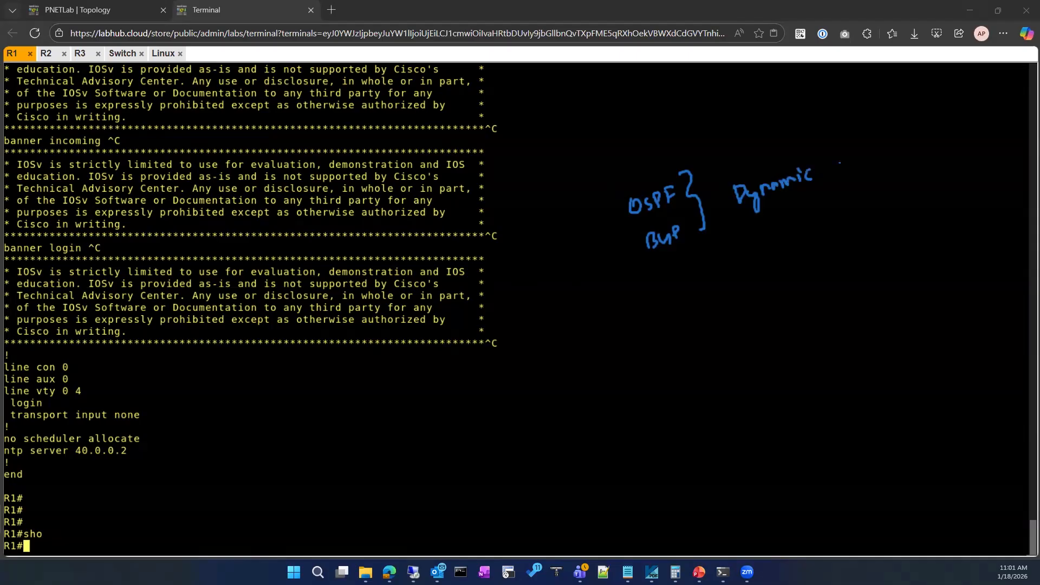
Complete the on-screen note "Dynamic Routing" and add "Static" and "Default" grouped by a brace with an arrow.
drag(855, 164, 874, 166)
mouse_move(883, 158)
mouse_down()
mouse_move(905, 149)
mouse_move(913, 168)
mouse_up()
drag(650, 303, 703, 304)
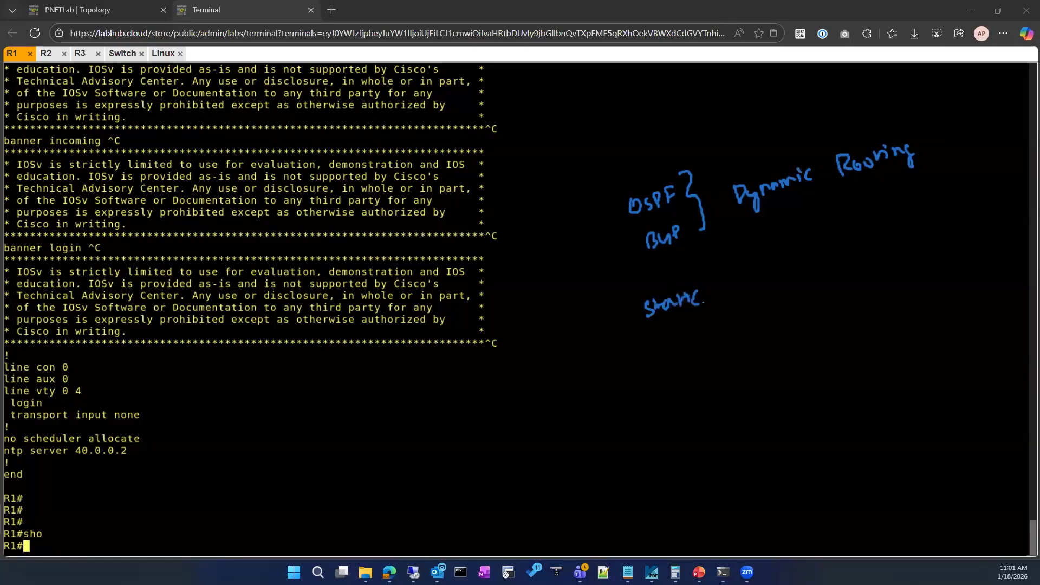
mouse_move(674, 336)
mouse_down()
mouse_move(715, 335)
mouse_move(743, 316)
mouse_move(753, 329)
mouse_up()
drag(742, 279, 772, 327)
drag(774, 266, 793, 252)
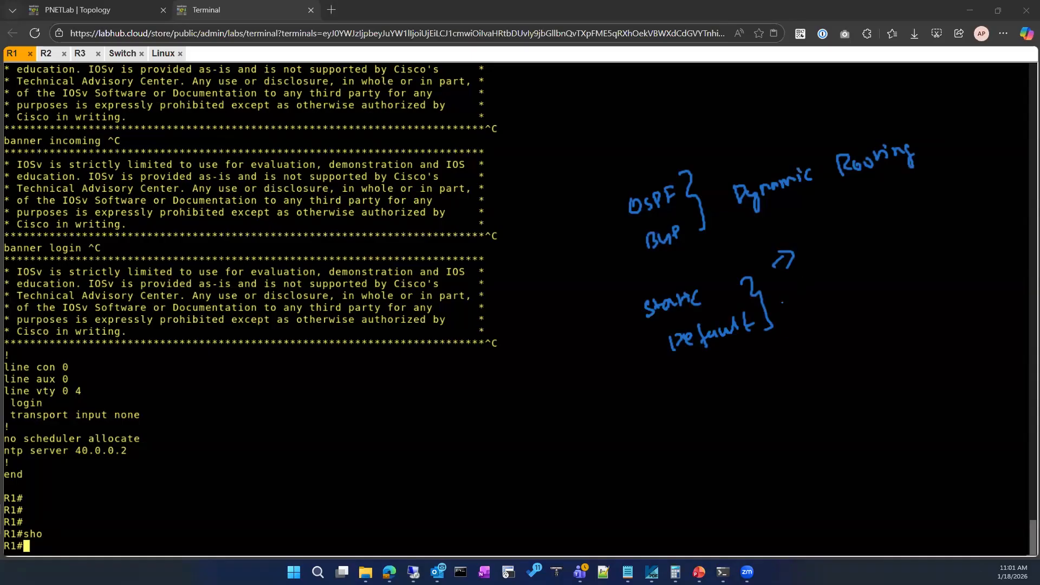
Sketch an arrow from the Default note to a circled x with a curved outgoing arrow.
drag(769, 355, 780, 374)
mouse_move(840, 337)
mouse_down()
mouse_move(855, 363)
mouse_move(963, 307)
mouse_up()
drag(957, 294, 962, 320)
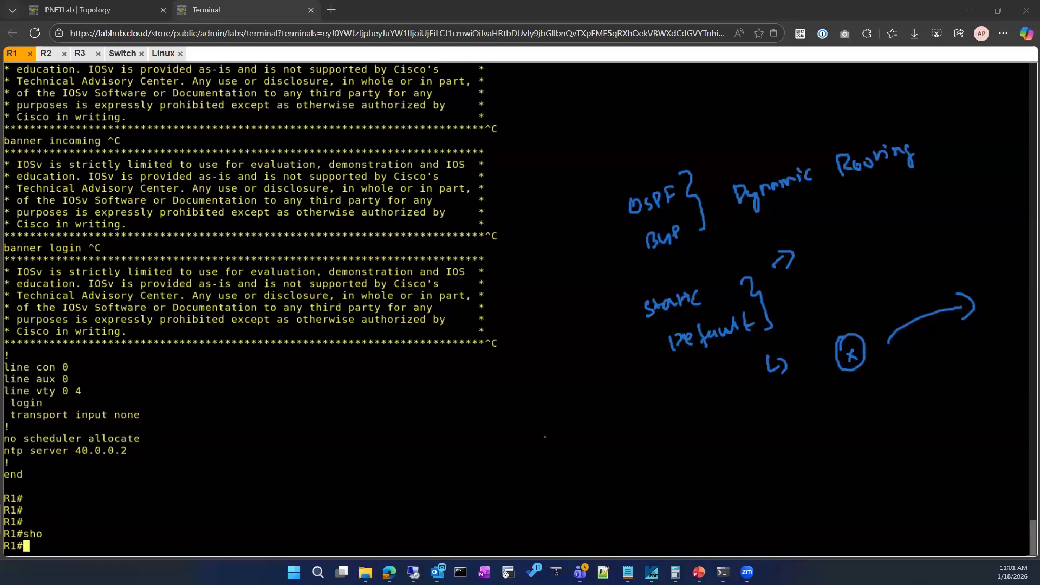
Annotate the default route format as "0.0.0.0/0 - Subnet mask → Next hop" below the circled x.
drag(548, 432, 616, 423)
click(560, 438)
click(583, 436)
click(604, 428)
drag(630, 411, 626, 441)
mouse_move(640, 417)
mouse_down()
mouse_move(635, 432)
mouse_move(641, 417)
mouse_move(657, 434)
mouse_up()
drag(672, 425, 703, 425)
drag(716, 416, 728, 423)
mouse_move(729, 409)
mouse_down()
mouse_move(738, 421)
mouse_move(754, 406)
mouse_move(777, 412)
mouse_up()
drag(778, 409, 872, 386)
mouse_move(866, 380)
mouse_down()
mouse_move(867, 393)
mouse_move(911, 370)
mouse_up()
drag(912, 380, 931, 381)
mouse_move(932, 372)
mouse_down()
mouse_move(926, 382)
mouse_move(941, 377)
mouse_up()
mouse_move(957, 359)
mouse_down()
mouse_move(968, 372)
mouse_move(991, 360)
mouse_up()
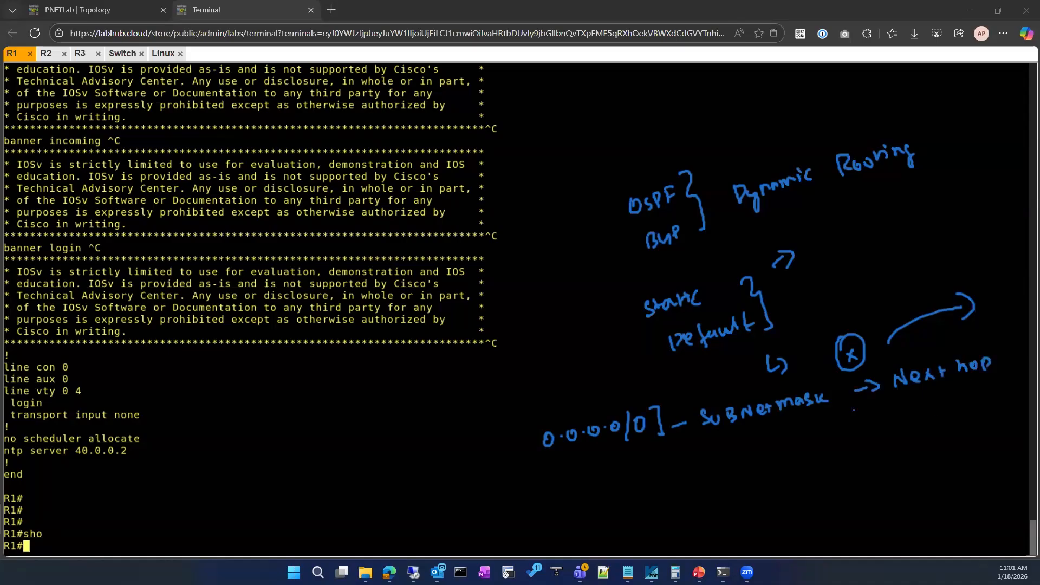
Write the example address 100.0.0.1 beneath the Next hop note and underline it.
drag(912, 420, 911, 441)
drag(919, 428, 921, 430)
mouse_move(932, 418)
mouse_down()
mouse_move(933, 428)
mouse_move(980, 414)
mouse_move(997, 420)
mouse_up()
drag(930, 457, 977, 442)
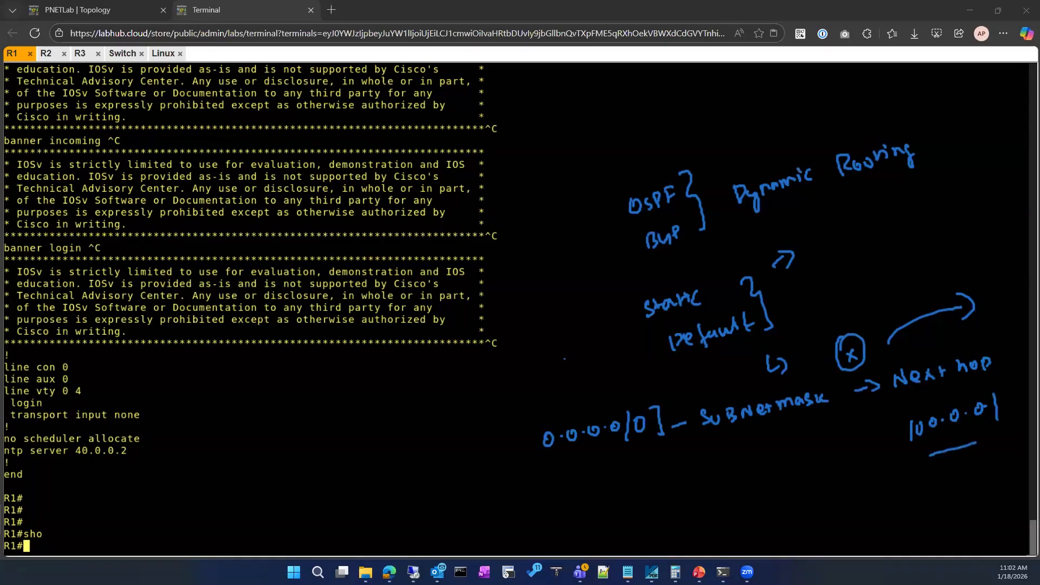
Bracket the 0.0.0.0/0 note with the label "underlay connection" and clear all screen annotations.
drag(533, 413, 542, 452)
mouse_move(384, 438)
mouse_down()
mouse_move(442, 404)
mouse_move(474, 432)
mouse_up()
mouse_move(490, 392)
mouse_down()
mouse_move(483, 406)
mouse_move(586, 374)
mouse_up()
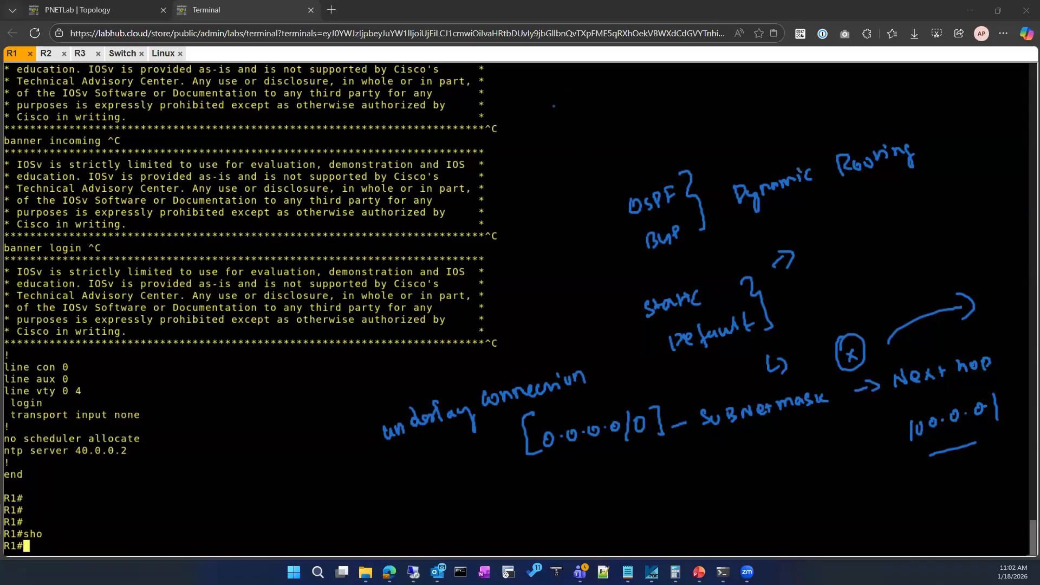
key(Escape)
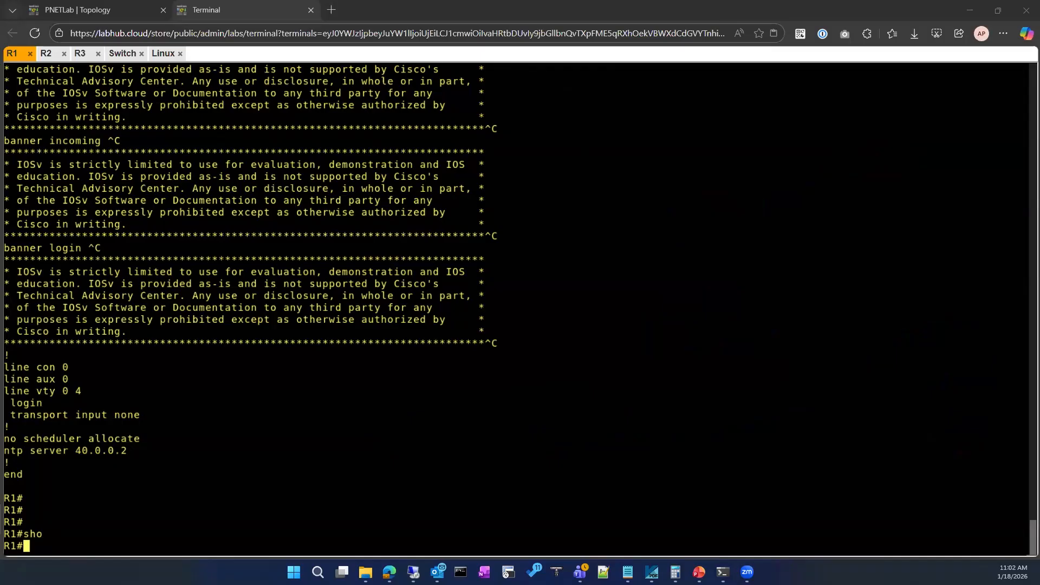
Check the lab topology and display the route section of R1's running configuration.
click(139, 13)
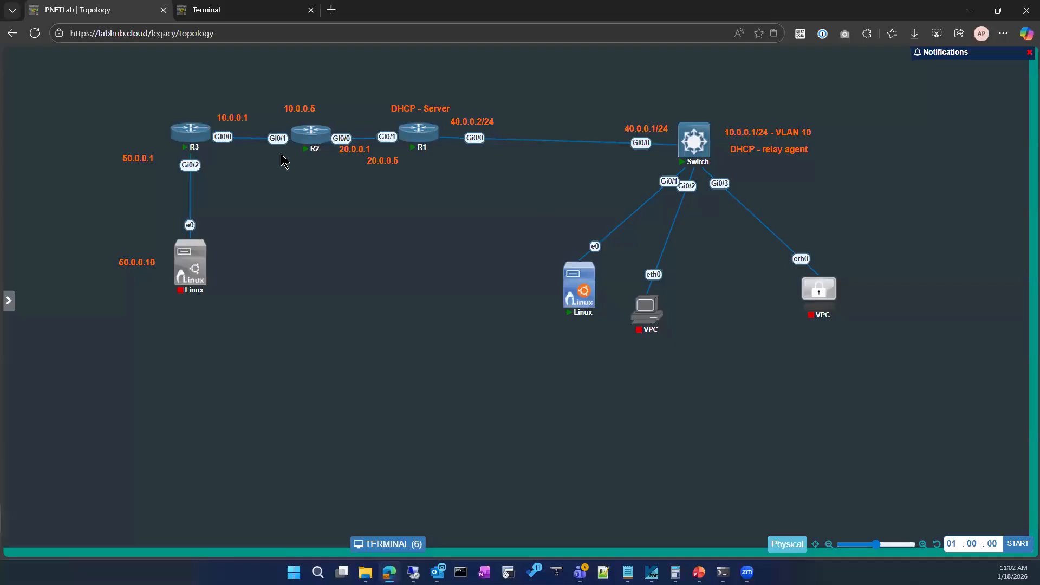
mouse_move(305, 156)
click(241, 11)
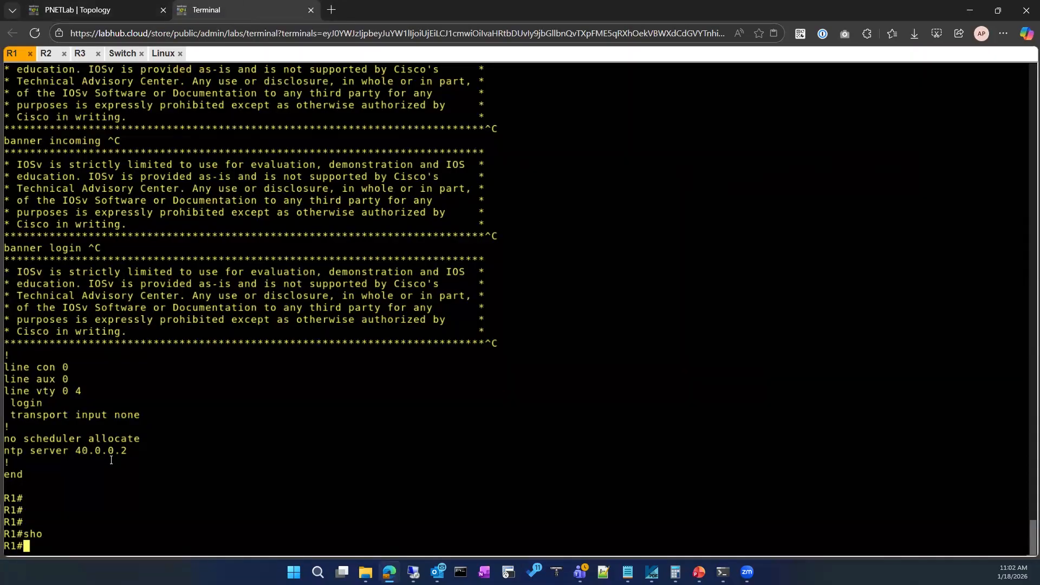
text(sho)
key(Tab)
text(run)
key(Tab)
text(| se)
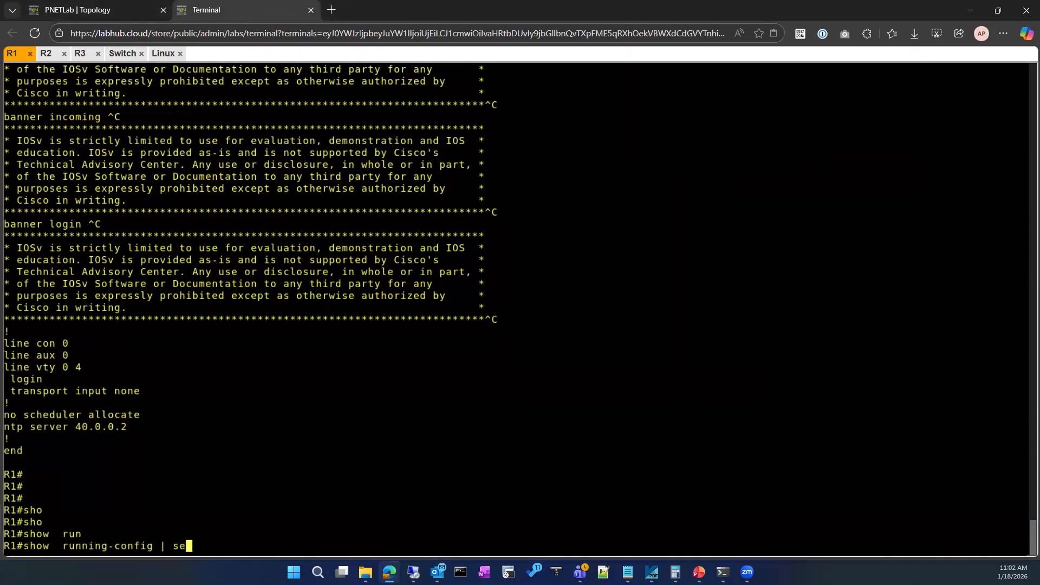
key(Tab)
text(route)
key(Return)
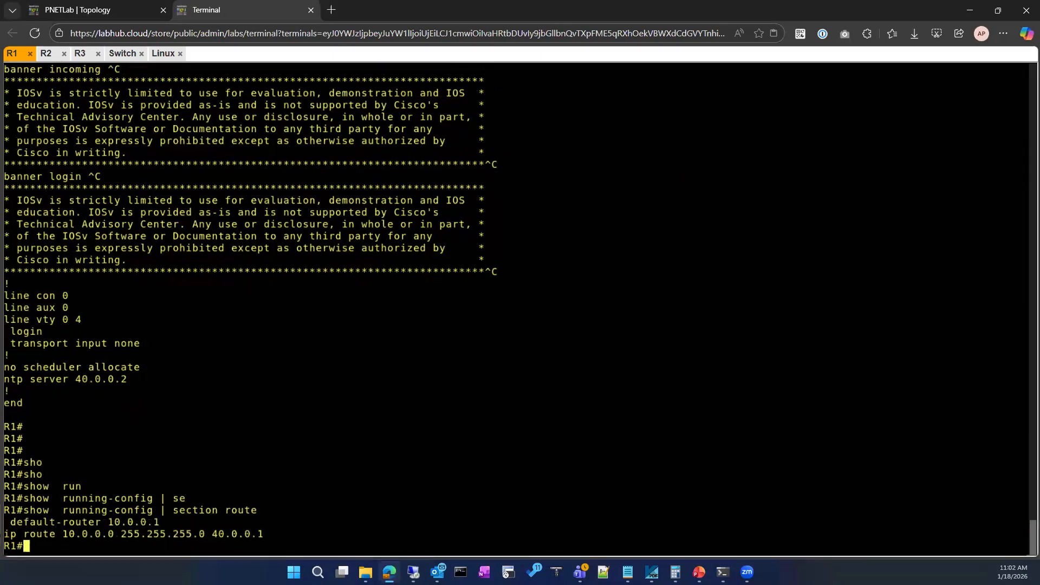
drag(57, 533, 264, 535)
click(347, 459)
Display R1's IP routing table and examine the static route to 10.0.0.0 against the lab topology.
text(sh ip rou)
key(Tab)
key(Return)
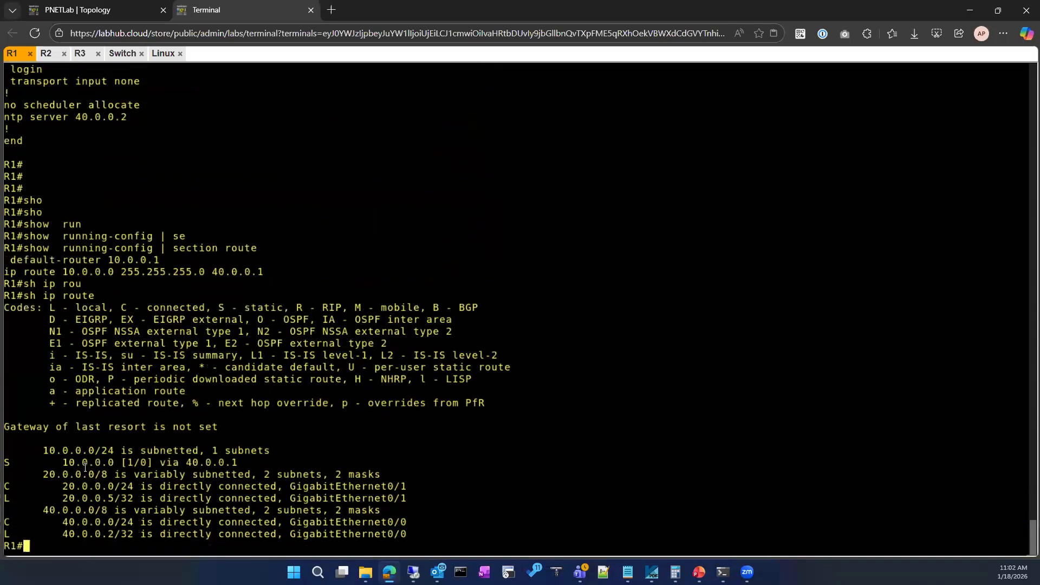
drag(56, 463, 231, 460)
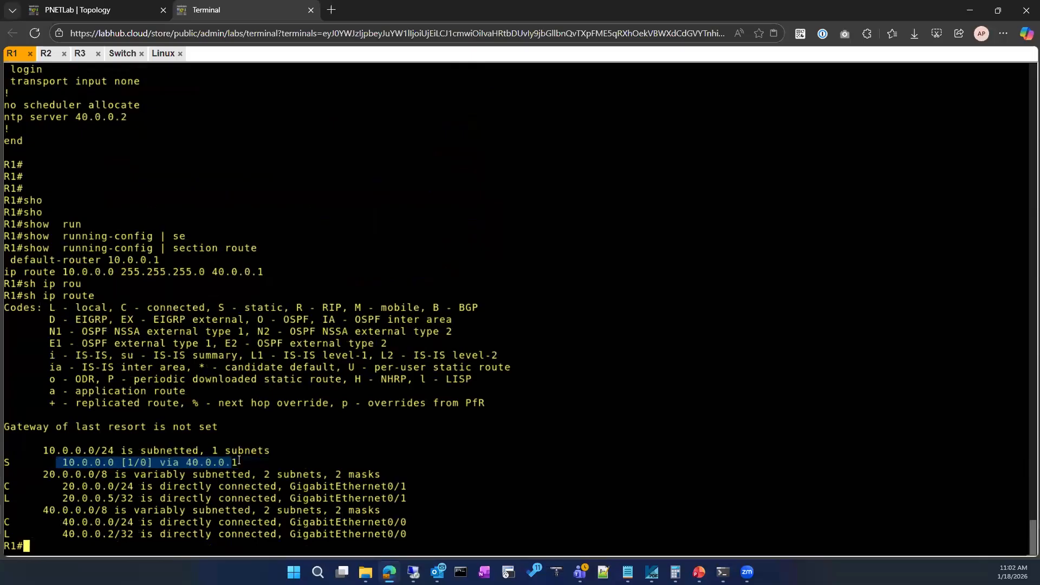
click(77, 469)
drag(64, 463, 238, 462)
click(112, 7)
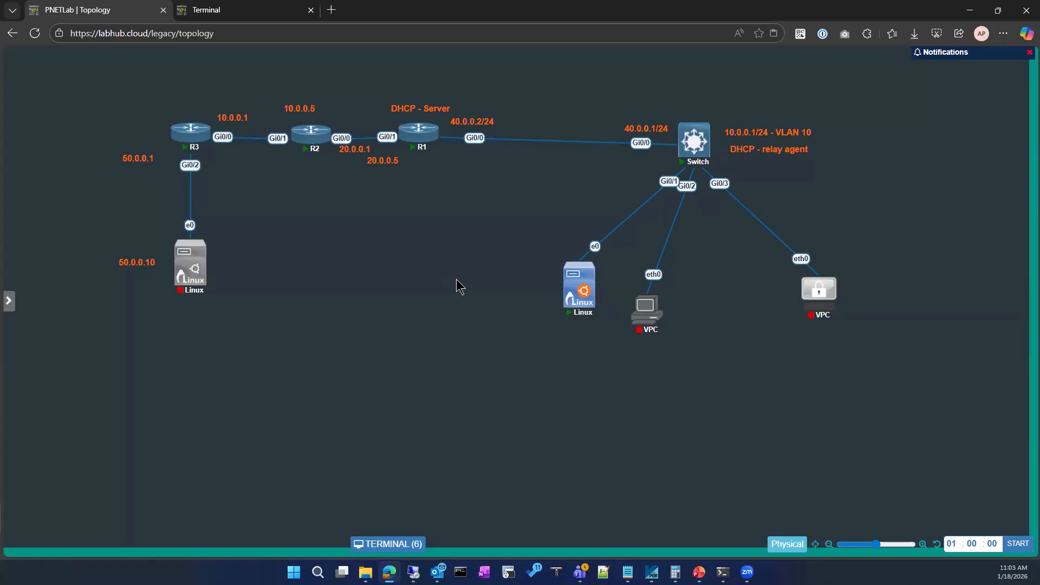
click(252, 9)
click(65, 465)
drag(105, 467, 239, 463)
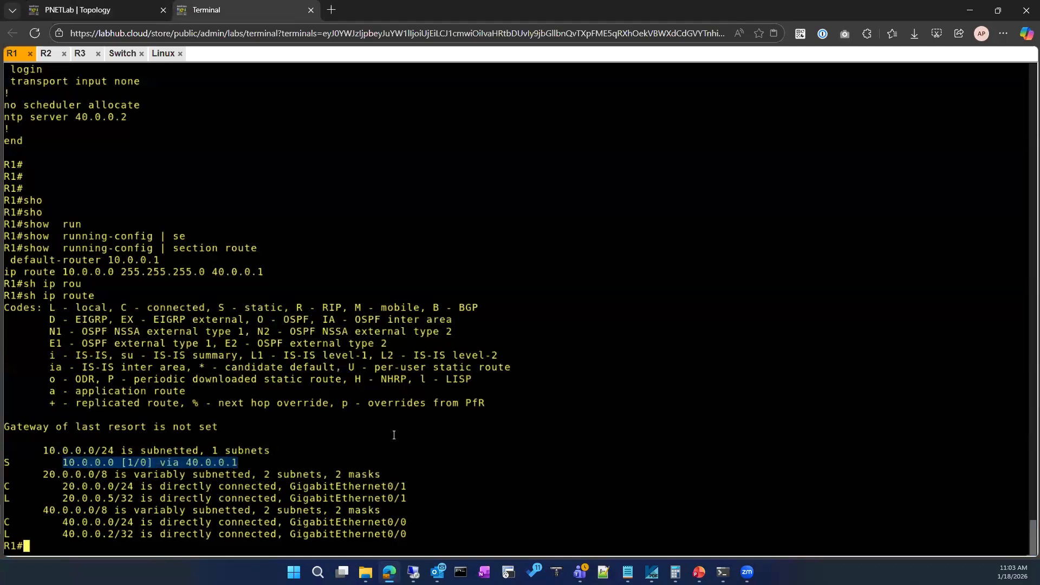
Enter global configuration mode on R1.
text(conf)
key(Tab)
key(Return)
key(Return)
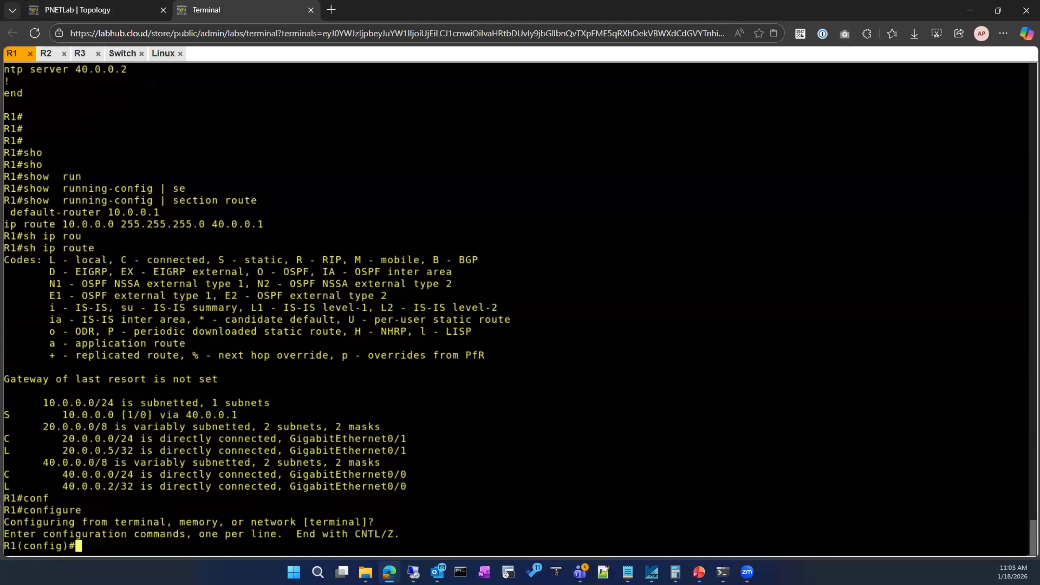
Check the topology, open R3's console and enter privileged EXEC mode.
click(76, 9)
mouse_move(436, 143)
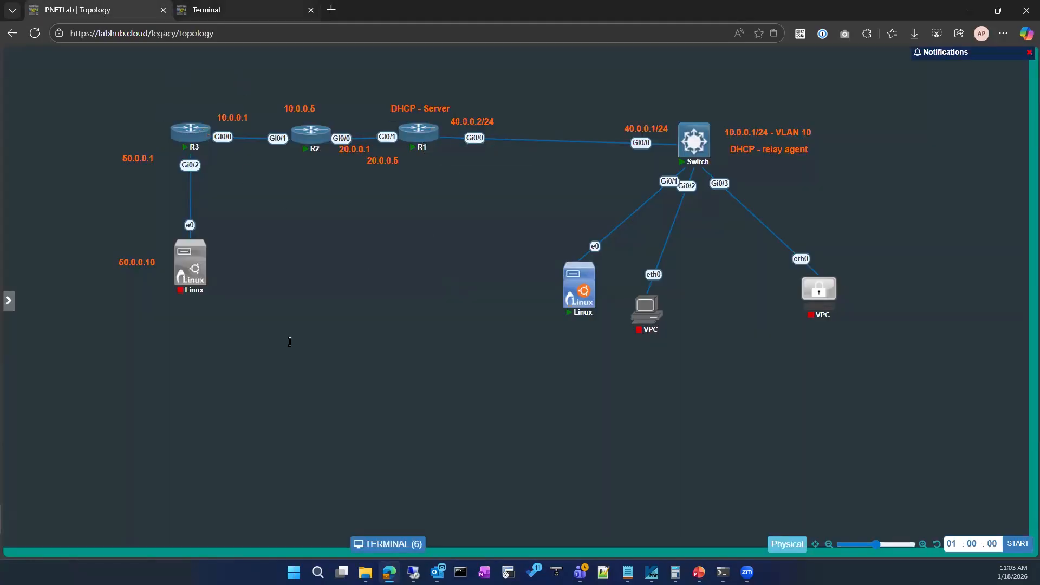
click(228, 10)
click(81, 55)
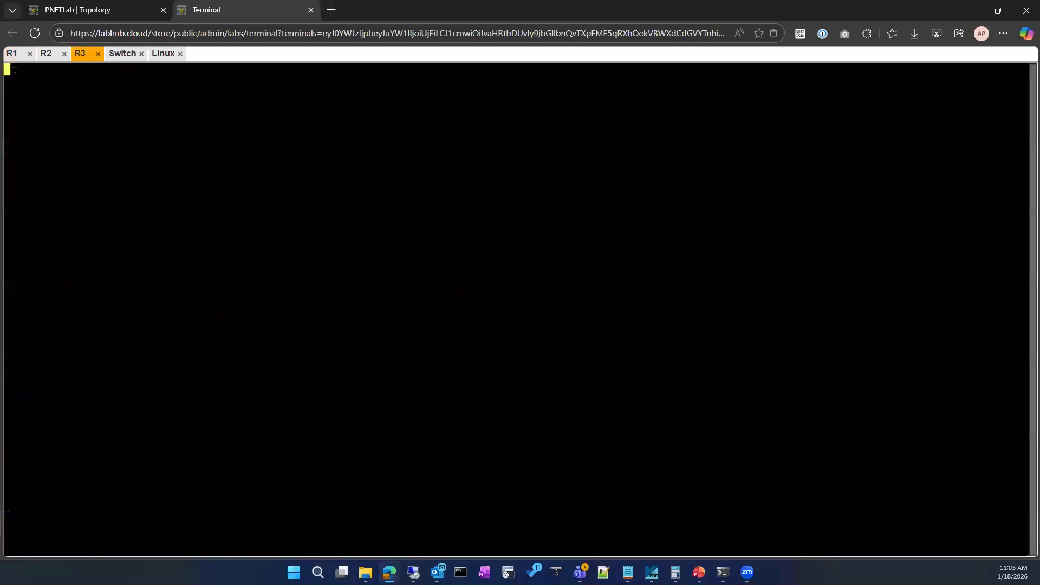
key(Return)
key(Return)
key(Return)
text(en)
key(Return)
key(Return)
Add a network cloud named Net beside R3 in the topology and connect it to R3's Gi0/1 interface.
click(81, 9)
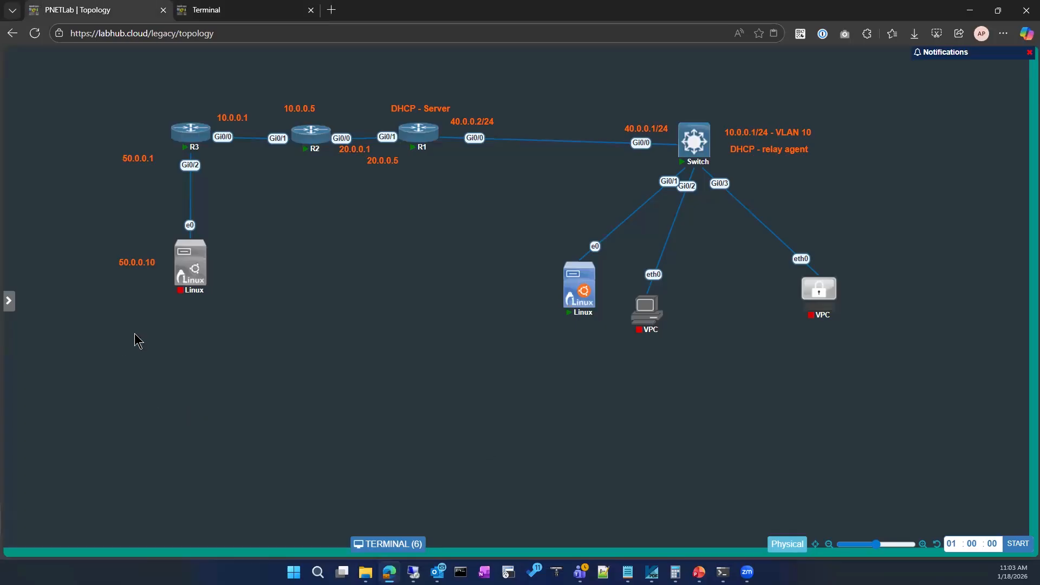
right_click(331, 313)
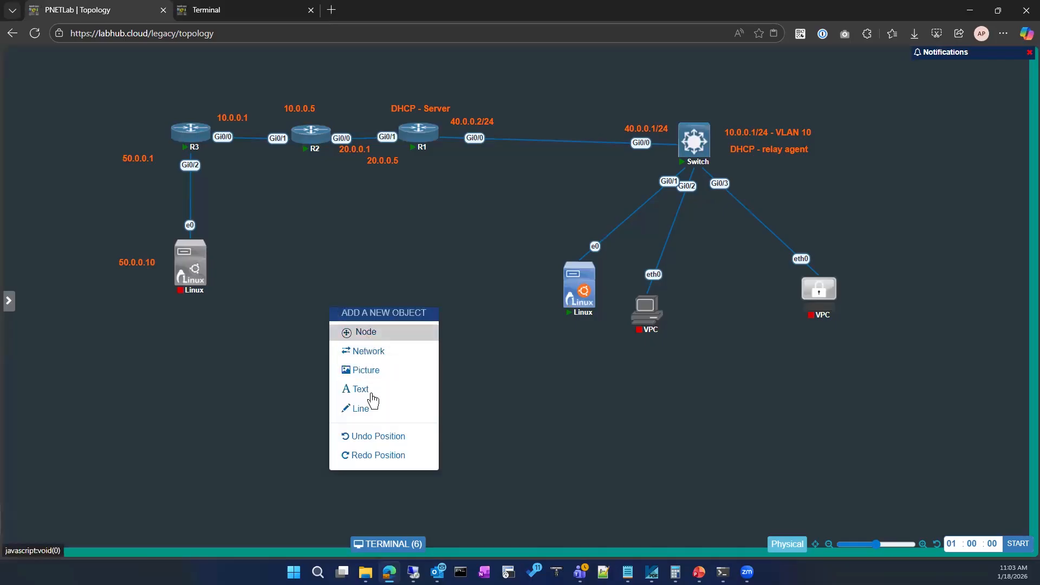
click(364, 353)
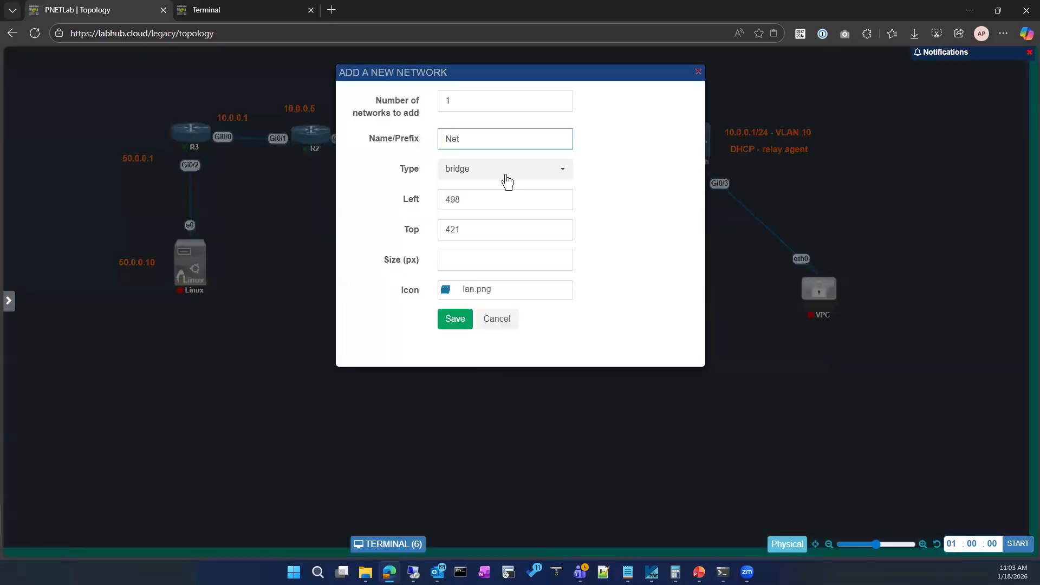
click(508, 181)
click(473, 428)
click(469, 325)
drag(370, 334, 72, 120)
drag(173, 141, 175, 140)
click(544, 321)
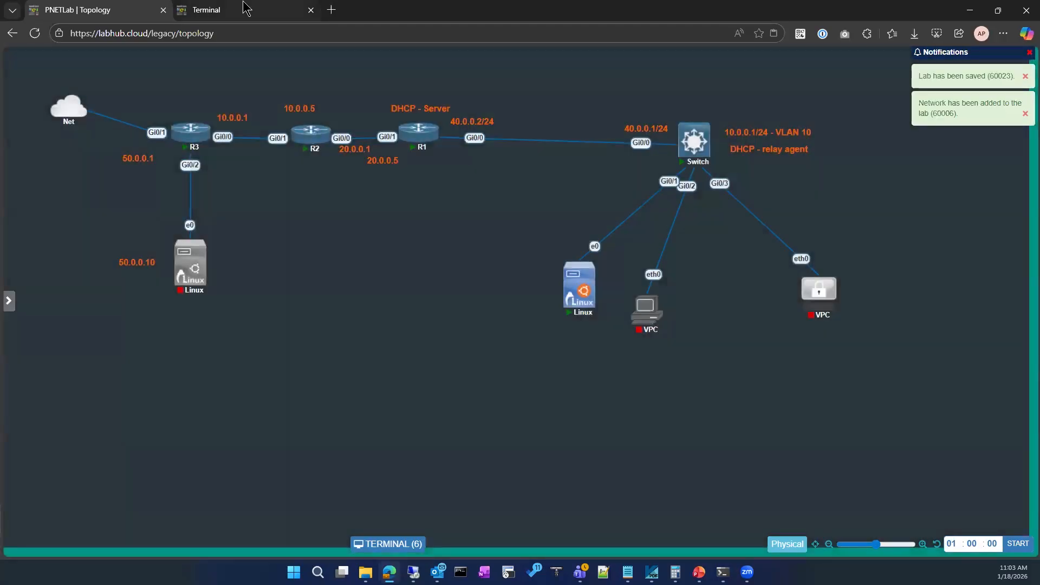
Return to R3's console and enter global configuration mode.
click(243, 3)
click(55, 3)
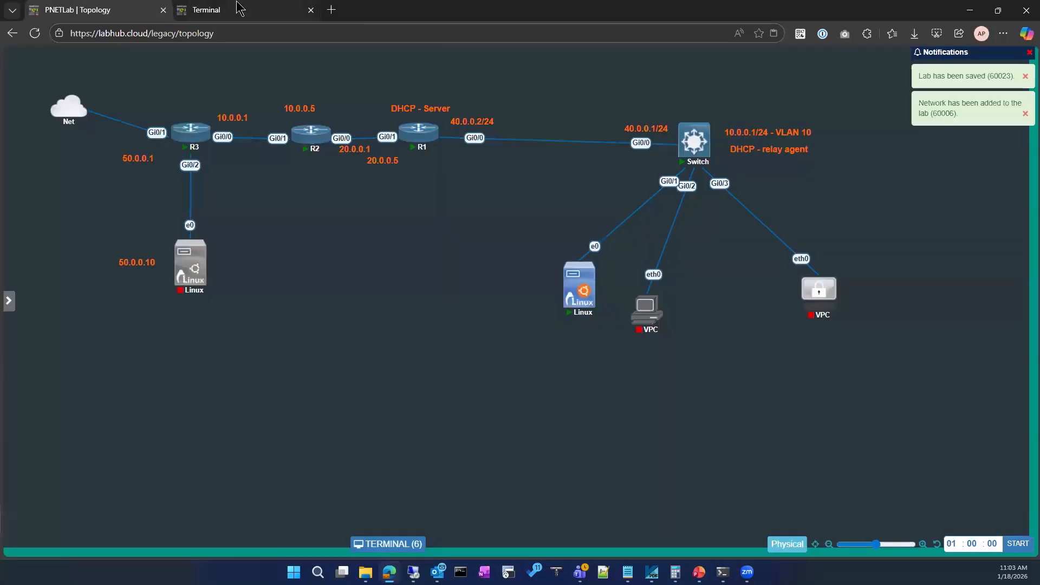
click(238, 8)
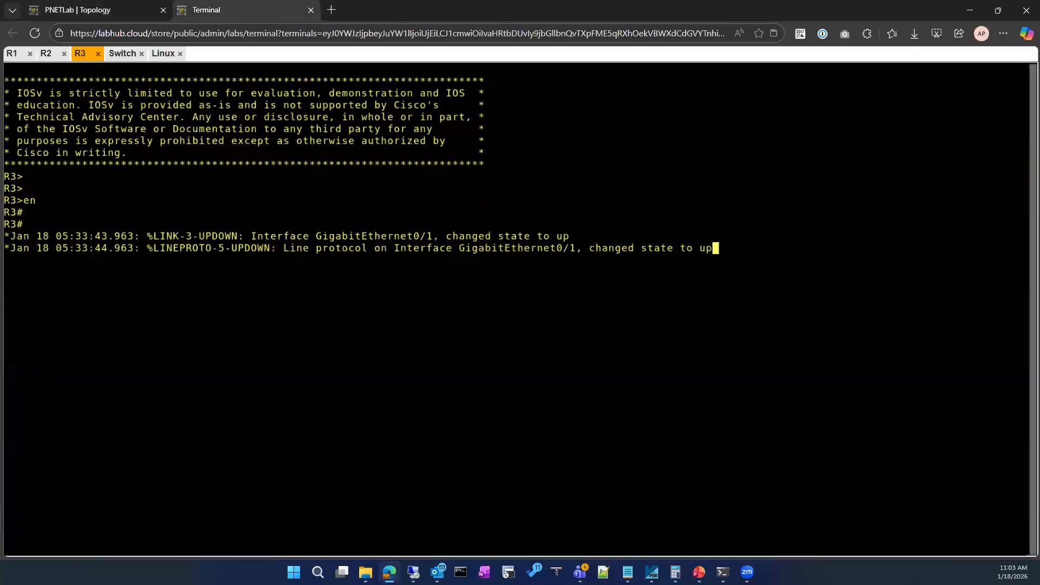
key(Return)
key(Return)
key(Return)
text(conf)
key(Tab)
key(Return)
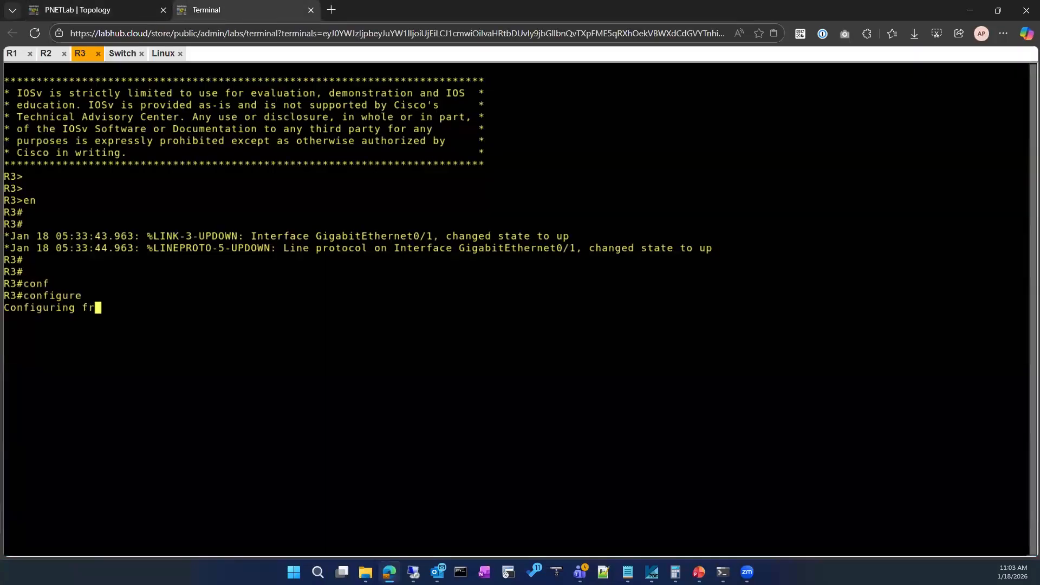
Configure a default route on R3 with ip route 0.0.0.0 0.0.0.0 100.0.0.1, listing the next-hop options on the way.
text(i)
key(BackSpace)
key(BackSpace)
text(ip route)
key(Tab)
text(te)
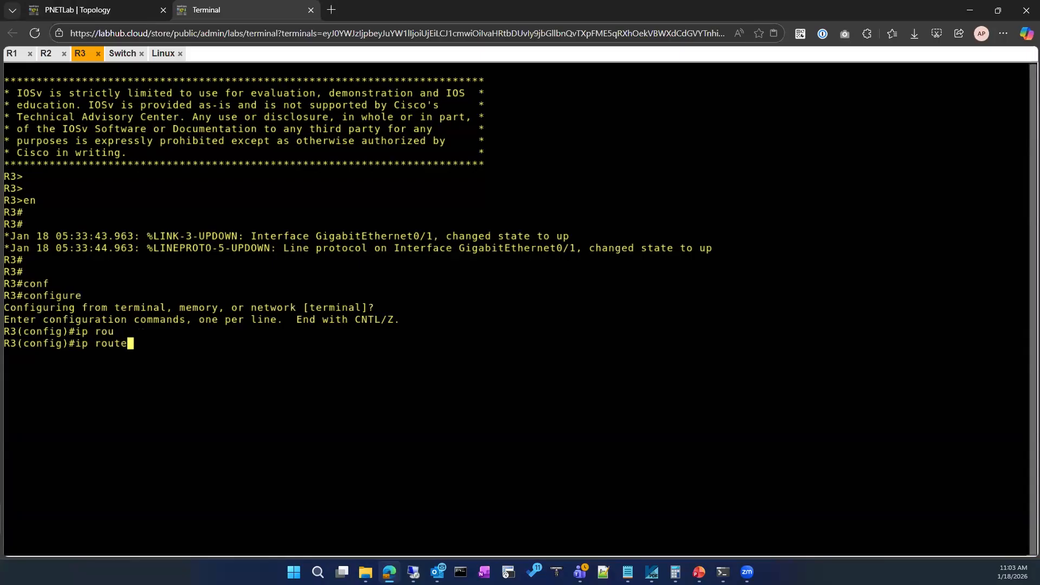
key(Tab)
text(0.0.0)
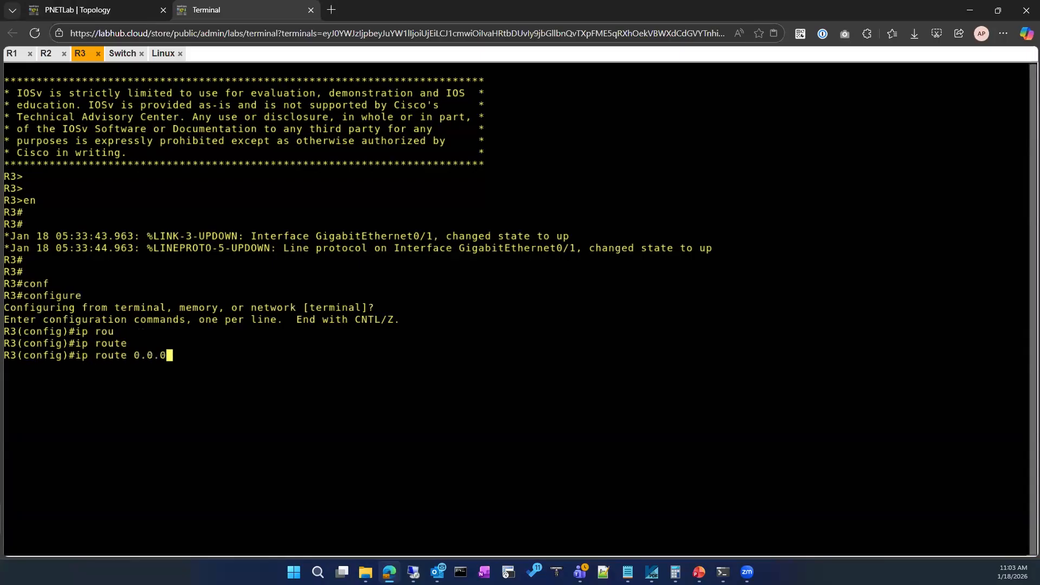
text(.0 0.0.0.0 ?)
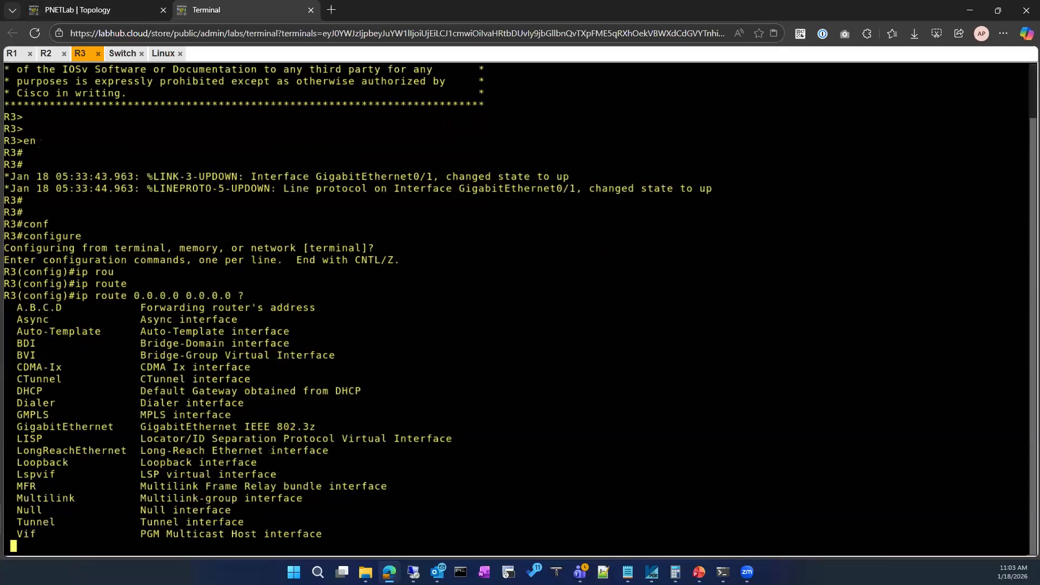
key(space)
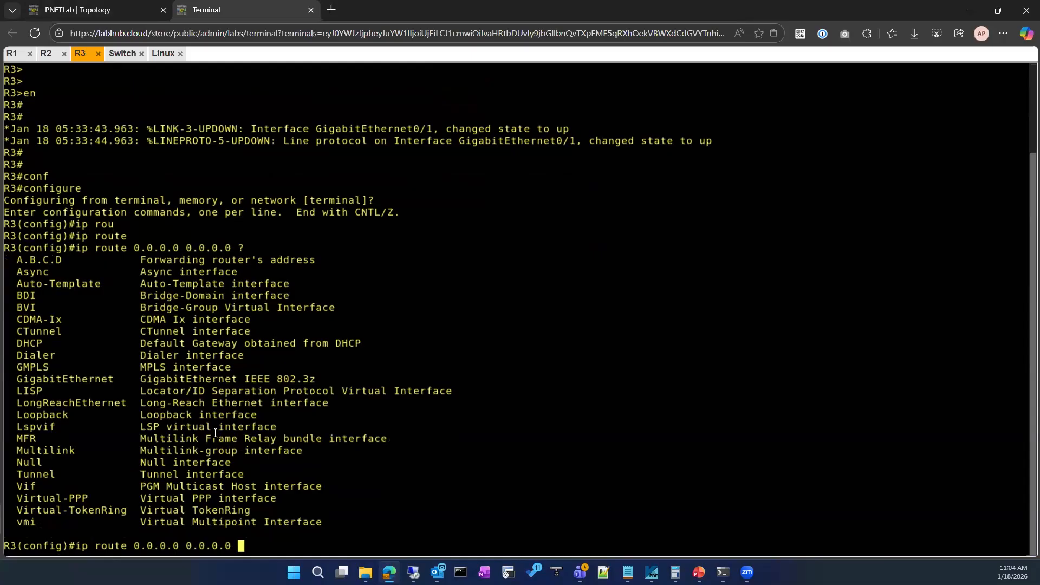
text(100.0.0.1)
key(Return)
Leave configuration mode on R3, display its IP routing table and examine the default route entry.
text(exit)
key(Return)
text(sj)
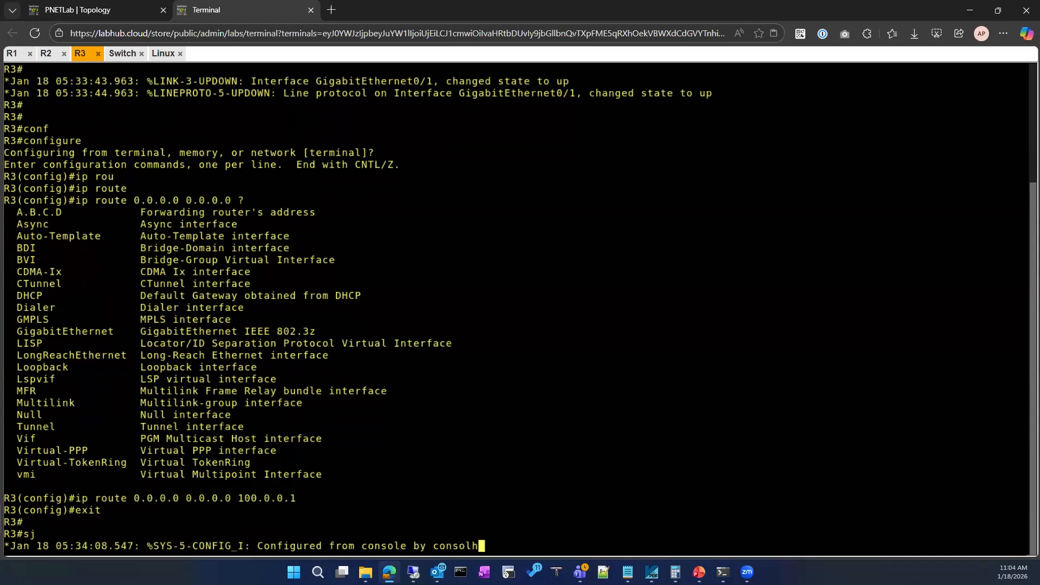
key(BackSpace)
text(h)
key(Return)
key(Return)
key(Return)
key(Return)
text(sh ip rou)
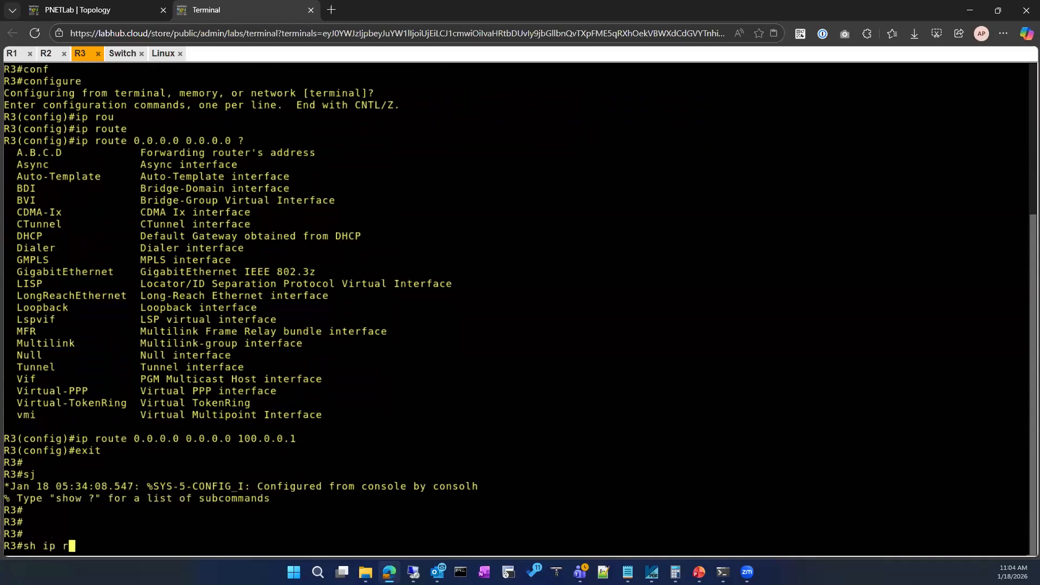
key(Tab)
key(Return)
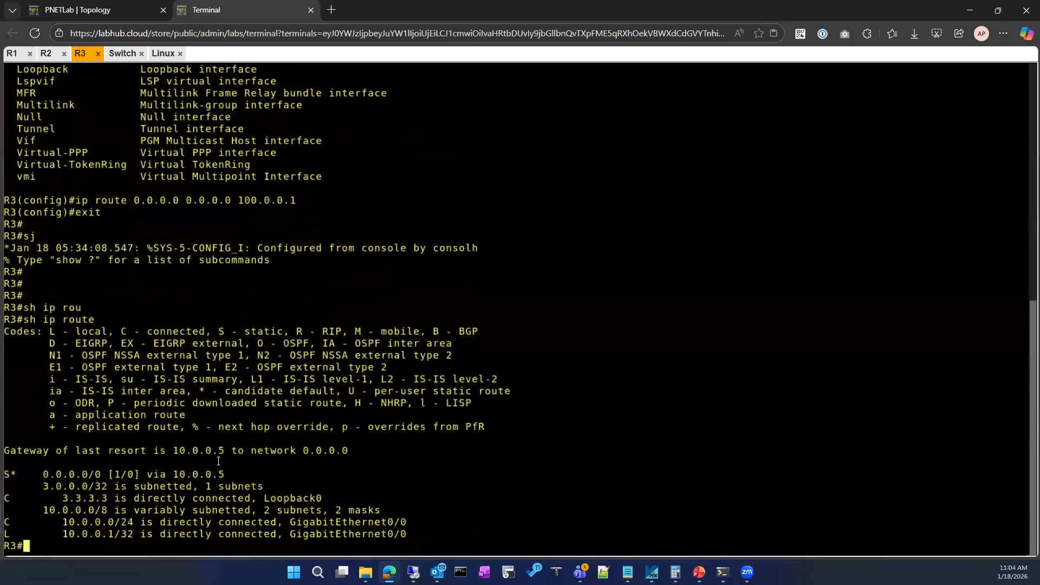
drag(6, 476, 225, 475)
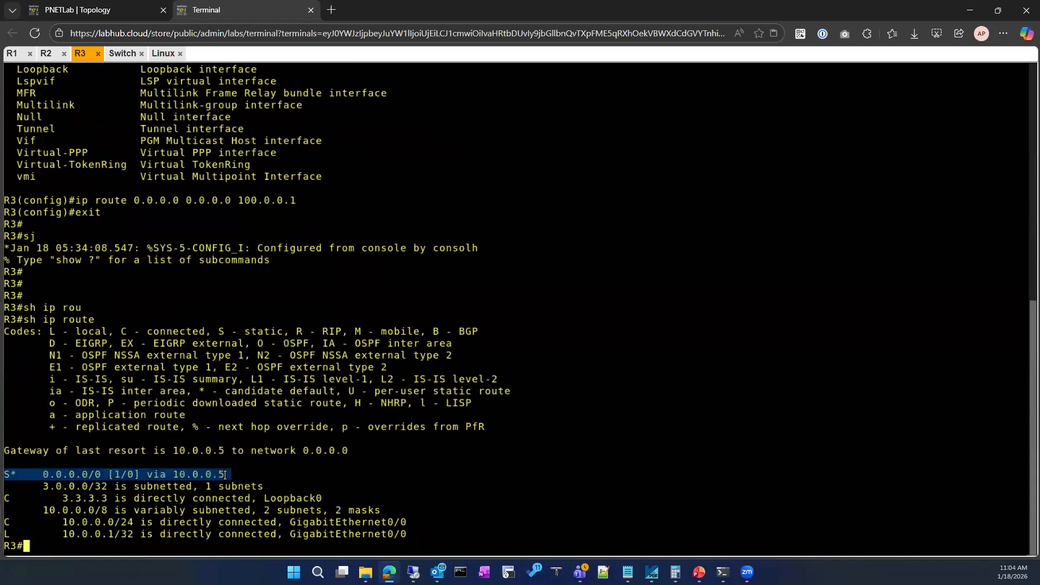
click(360, 452)
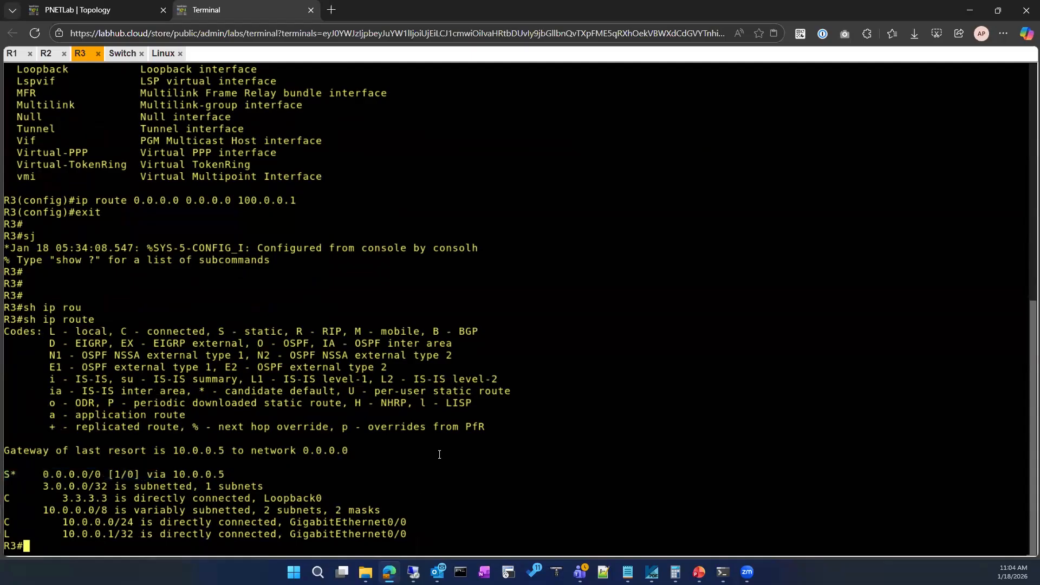
Display only the route section of R3's running configuration to review its configured default routes.
drag(239, 200, 304, 201)
click(328, 439)
text(sho)
key(Tab)
text(run)
key(Tab)
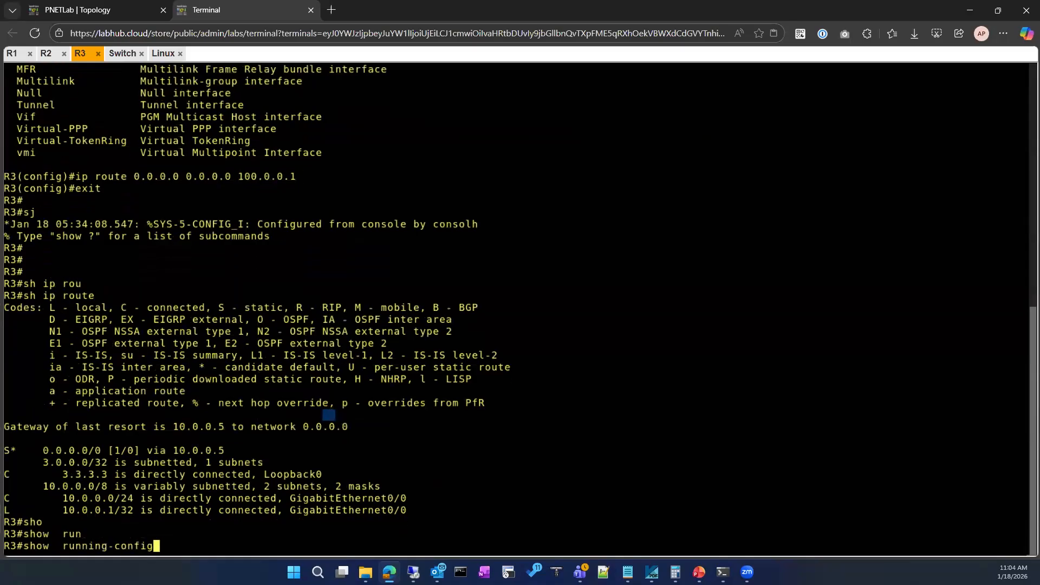
text(| se)
key(Tab)
text(route)
key(Return)
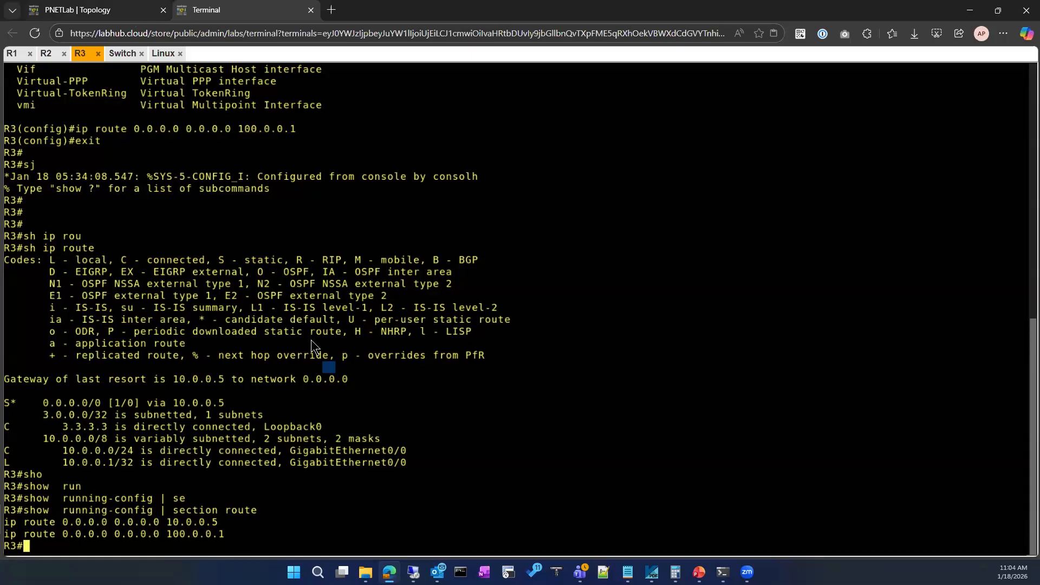
Enter configuration mode on R3 and re-enter the default route 0.0.0.0 0.0.0.0 via 10.0.0.5 with a distance metric of 10, listing the route options first.
click(130, 10)
click(206, 10)
text(conf)
key(Tab)
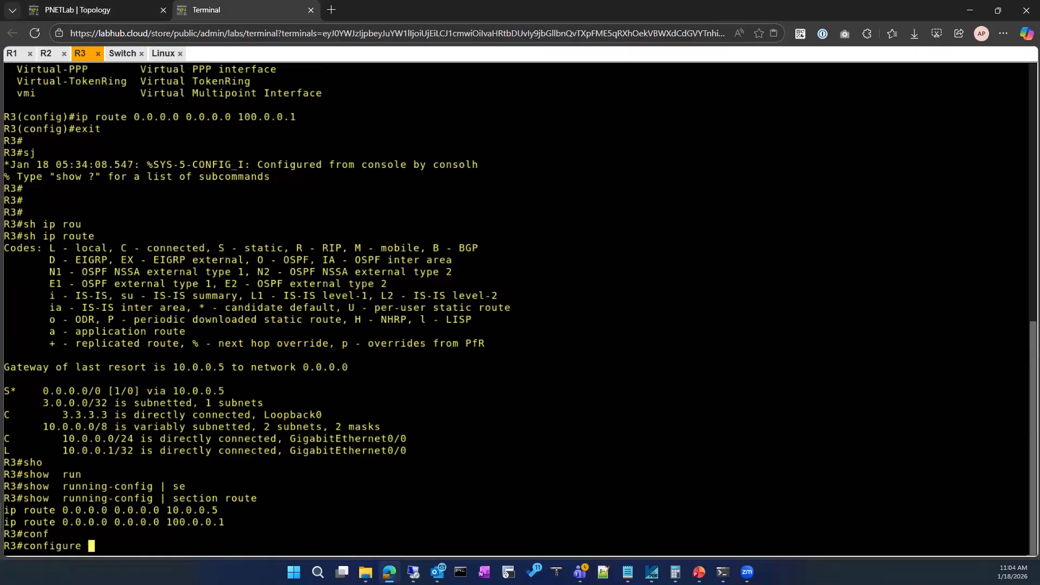
key(Return)
key(Return)
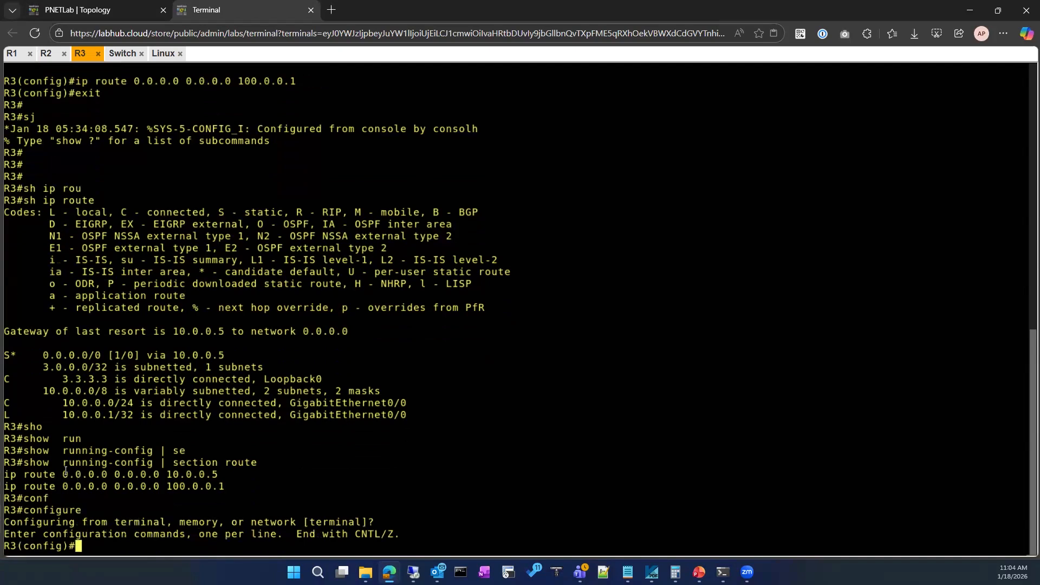
drag(5, 474, 214, 474)
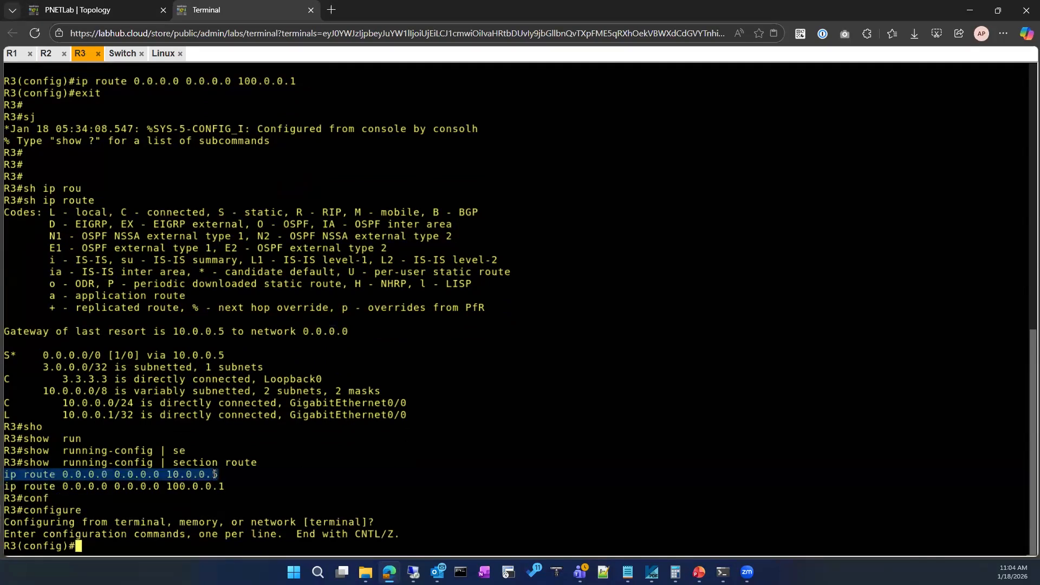
right_click(375, 473)
text(?)
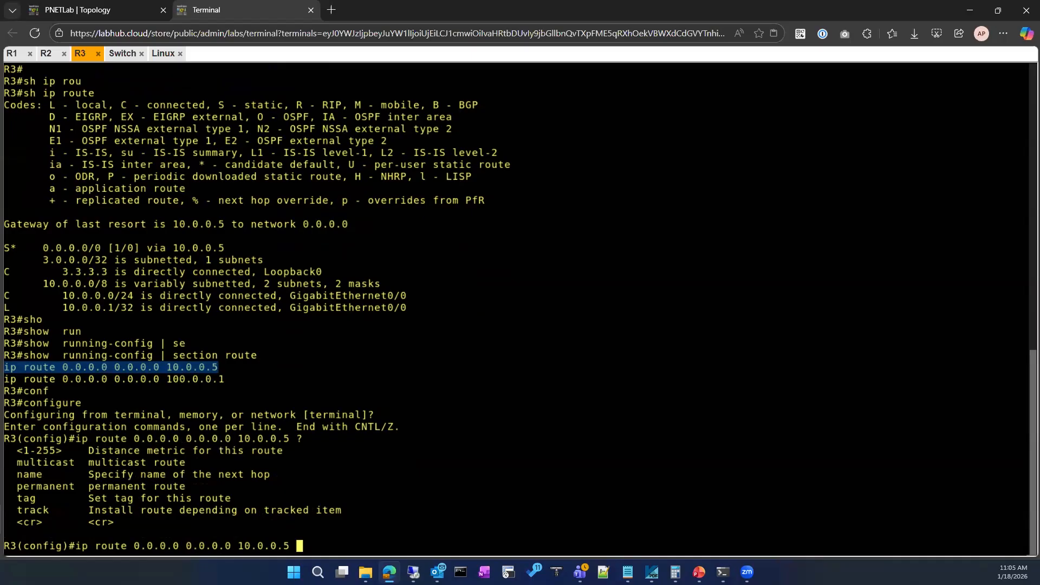
text(10)
key(Return)
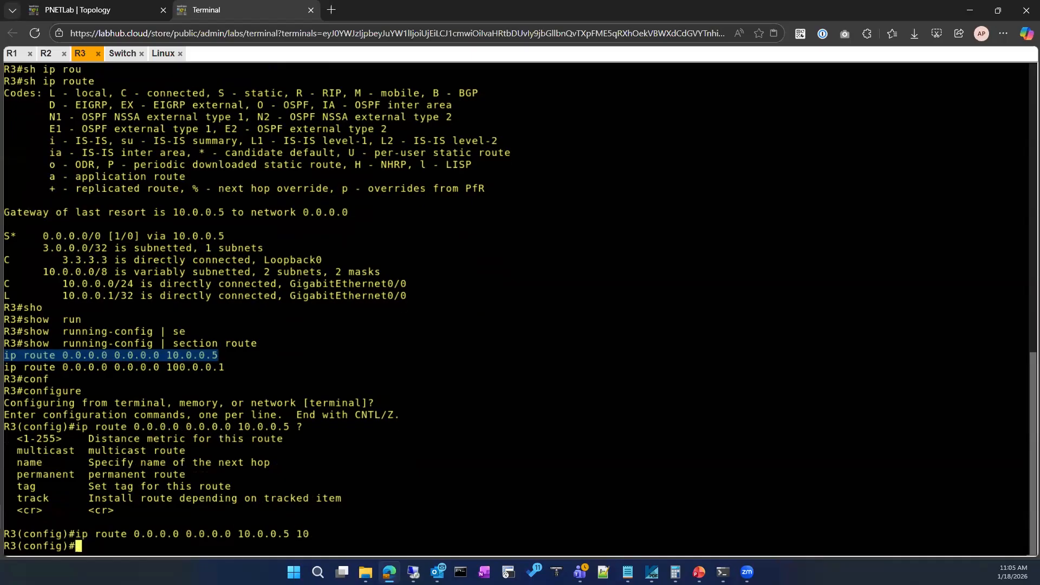
Leave configuration mode on R3 and display its IP routing table to check the default route.
text(exi)
key(Return)
text(s)
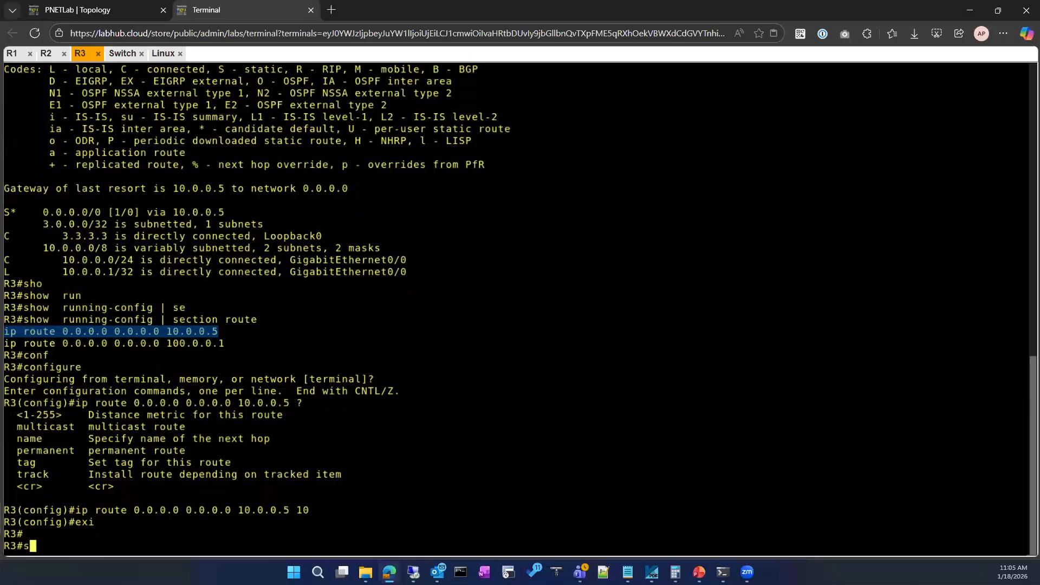
text(h ip route)
key(Return)
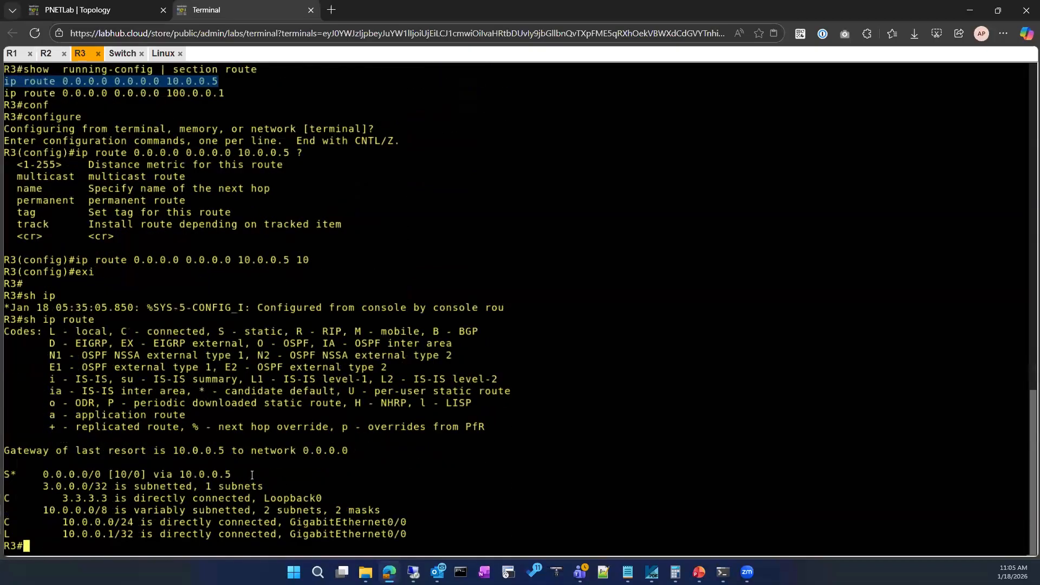
Filter R3's running configuration to the route section to compare both default route statements.
text(sho)
key(Tab)
text(run)
key(Tab)
text(| se)
key(Tab)
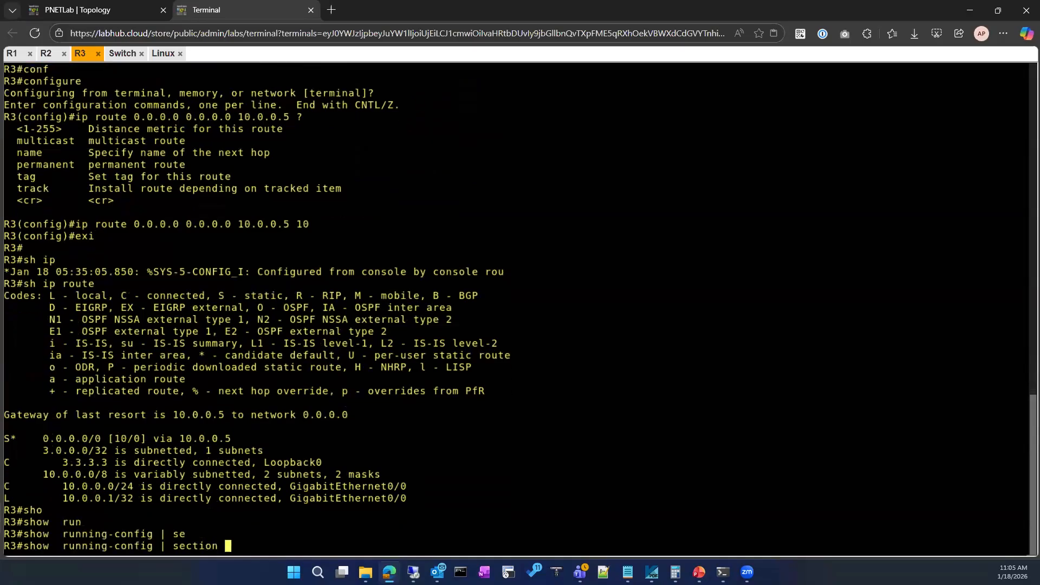
text(route)
key(Return)
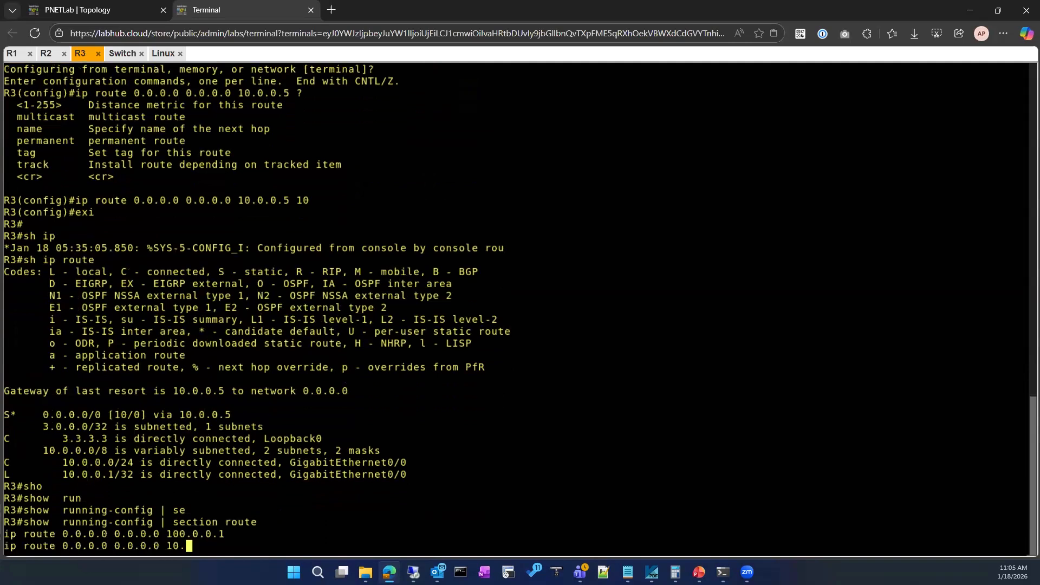
text(conf)
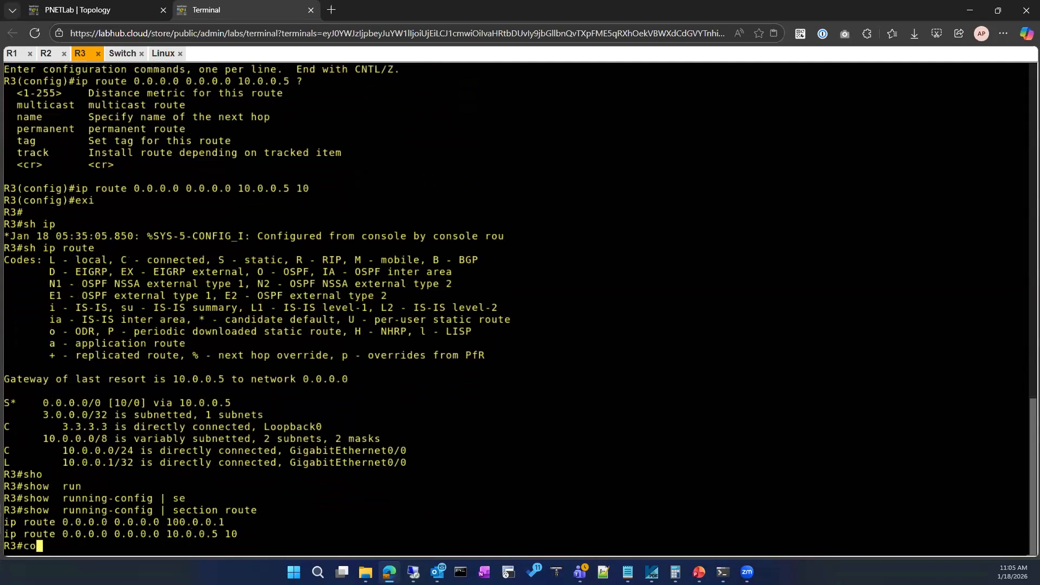
key(Tab)
key(Return)
key(Return)
key(Return)
text(exit)
key(Return)
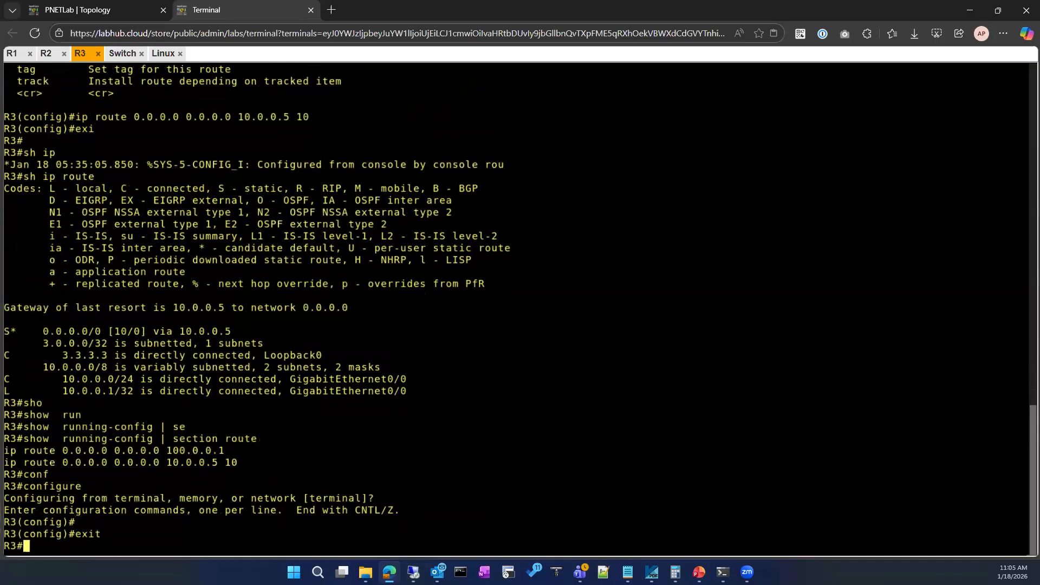
key(Return)
Display the route section of R3's running configuration again.
text(show run)
key(Tab)
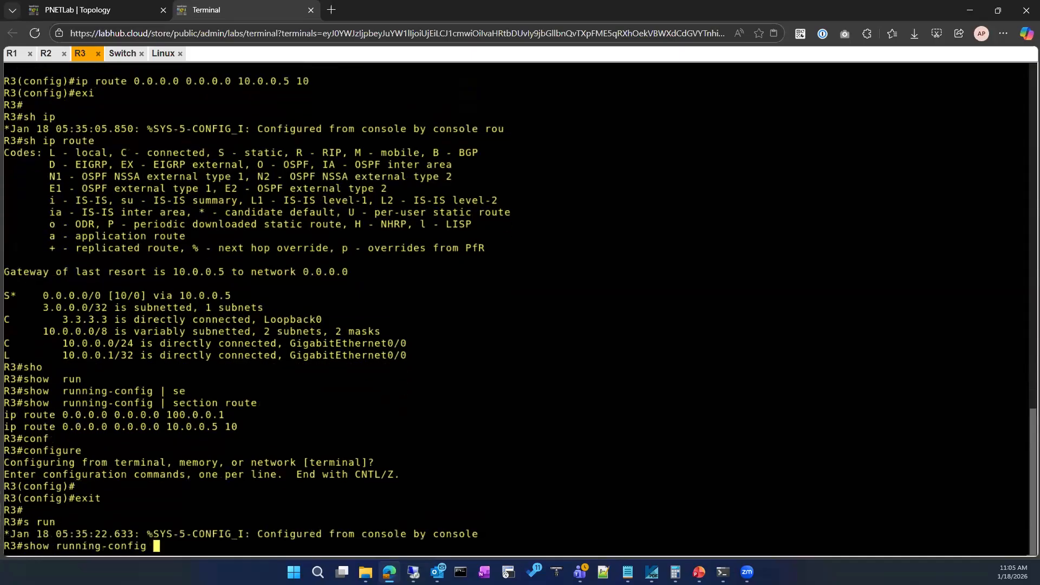
text(| se)
key(Tab)
text(route)
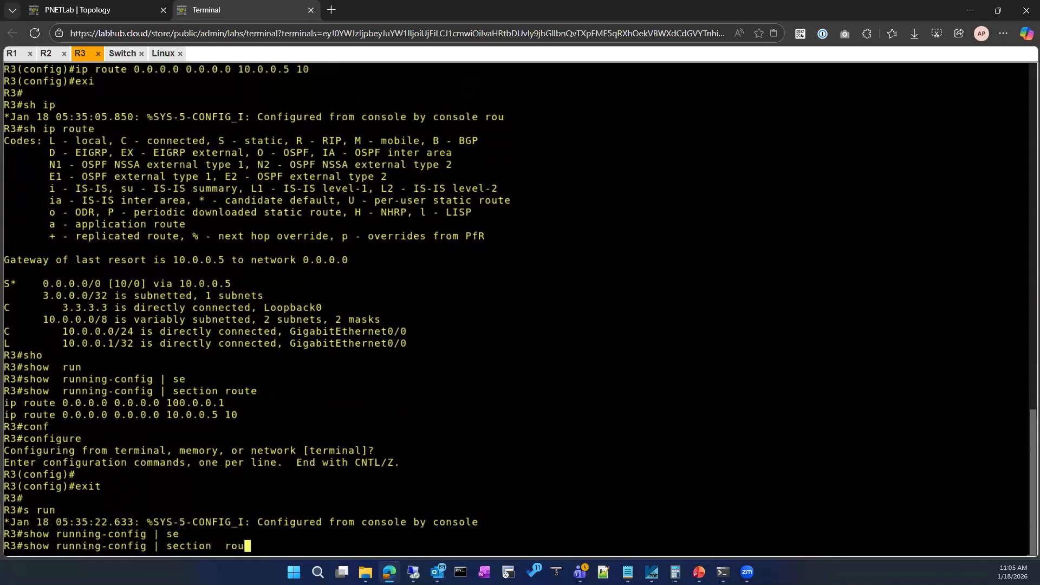
key(Return)
Display R3's IP routing table again to see which default route is installed.
text(sh)
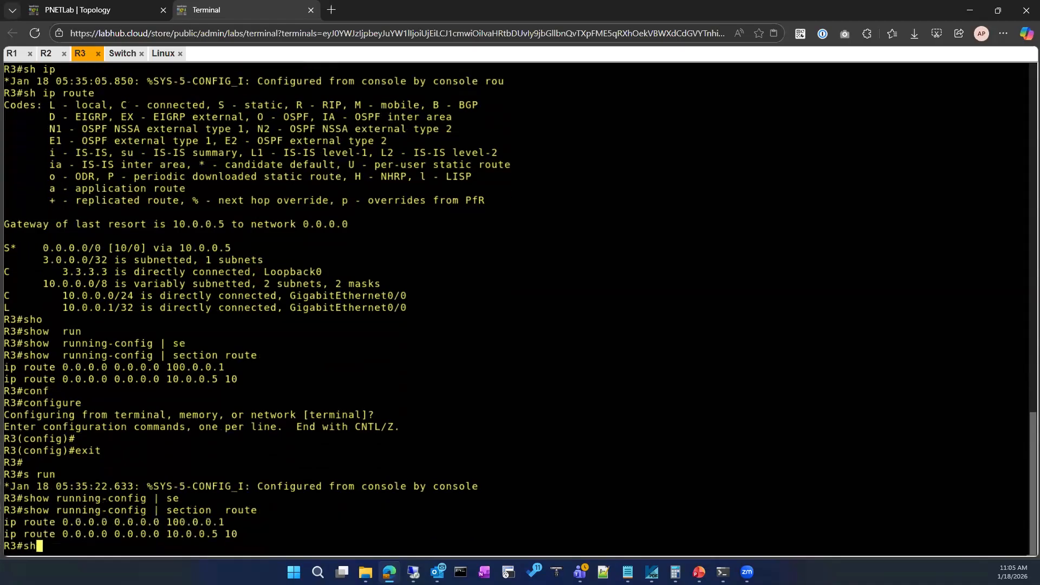
text( ip route)
key(Tab)
key(Return)
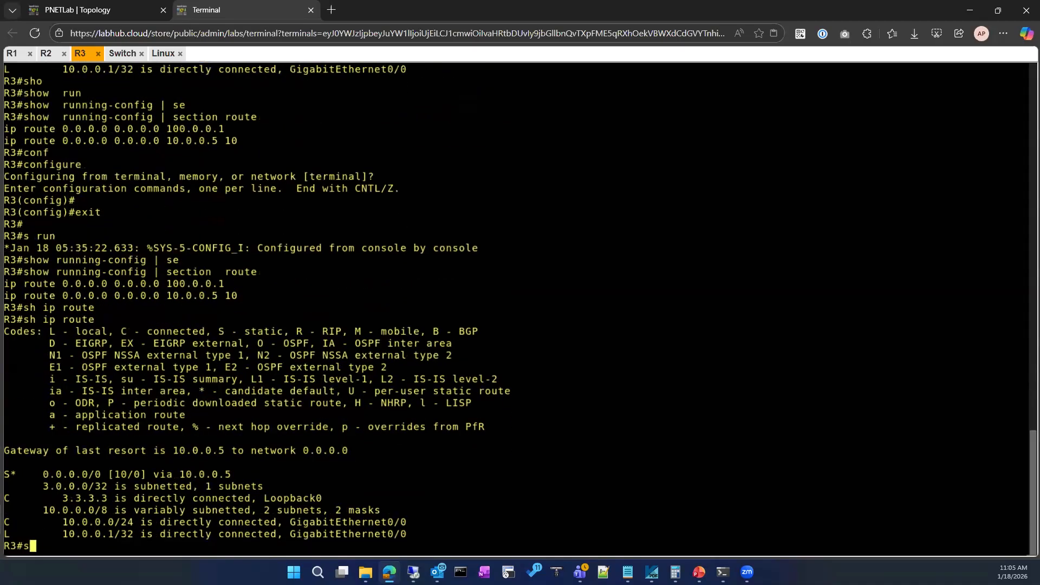
Display the brief IP interface summary on R3 to check the addresses and status of its interfaces.
text(sh ip inty)
key(Tab)
key(BackSpace)
key(Tab)
text(b)
key(Tab)
text(r)
key(Tab)
key(Return)
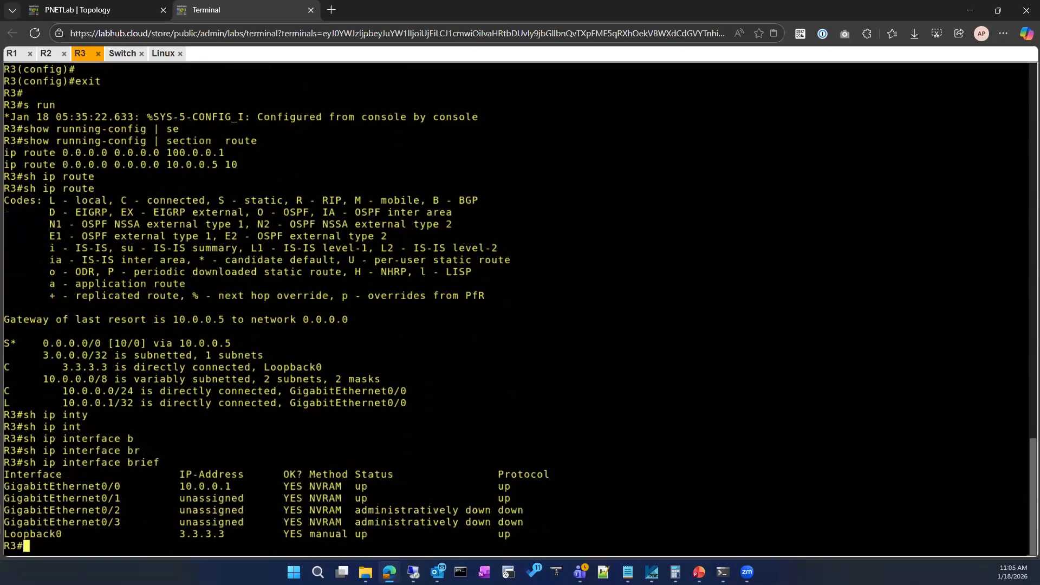
Enter interface configuration for GigabitEthernet 0/1 on R3, checking in the topology which interface connects to the Net cloud.
text(conf)
key(Tab)
key(Return)
key(Return)
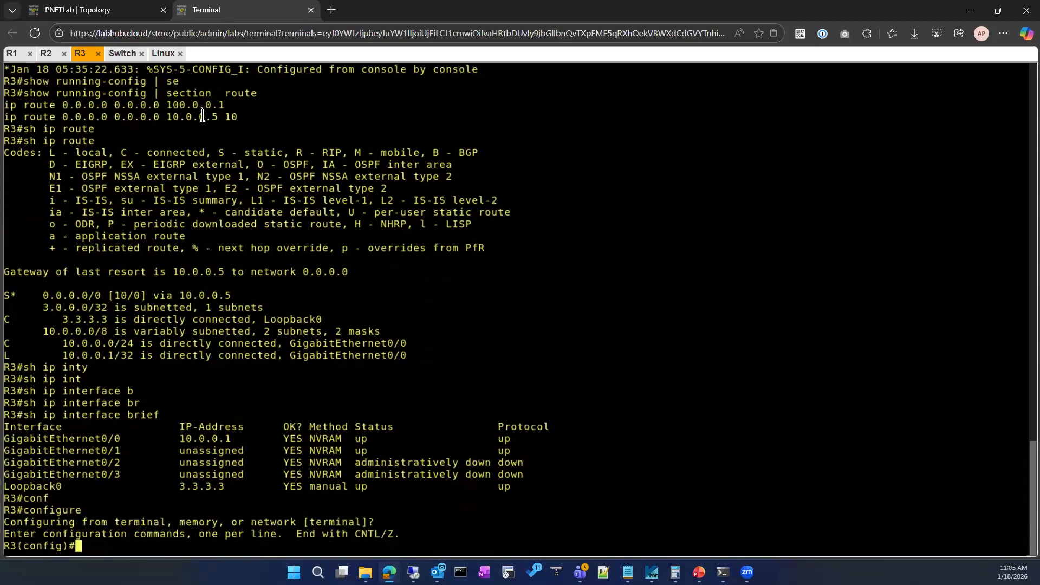
click(77, 10)
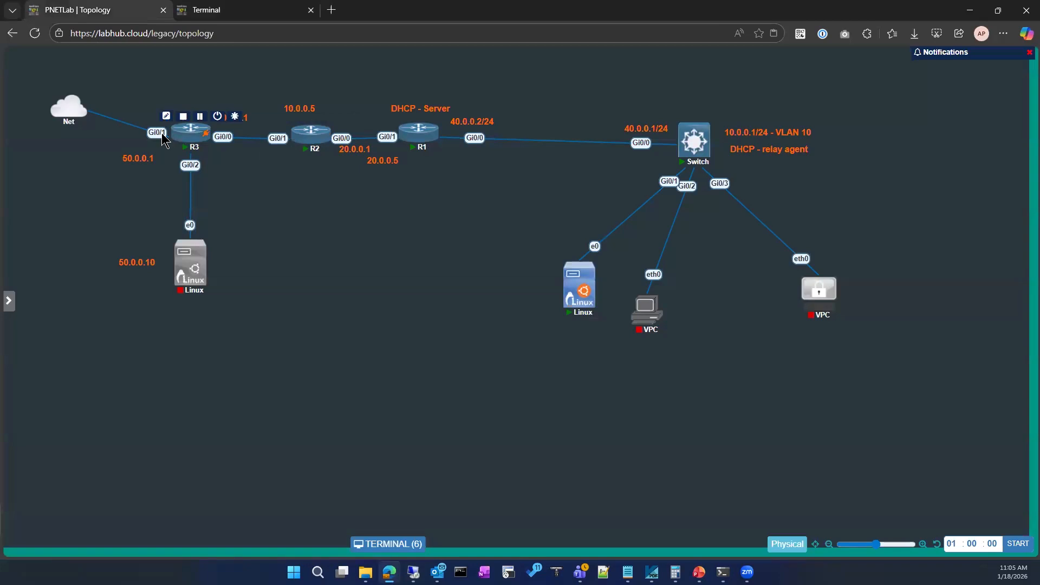
click(184, 133)
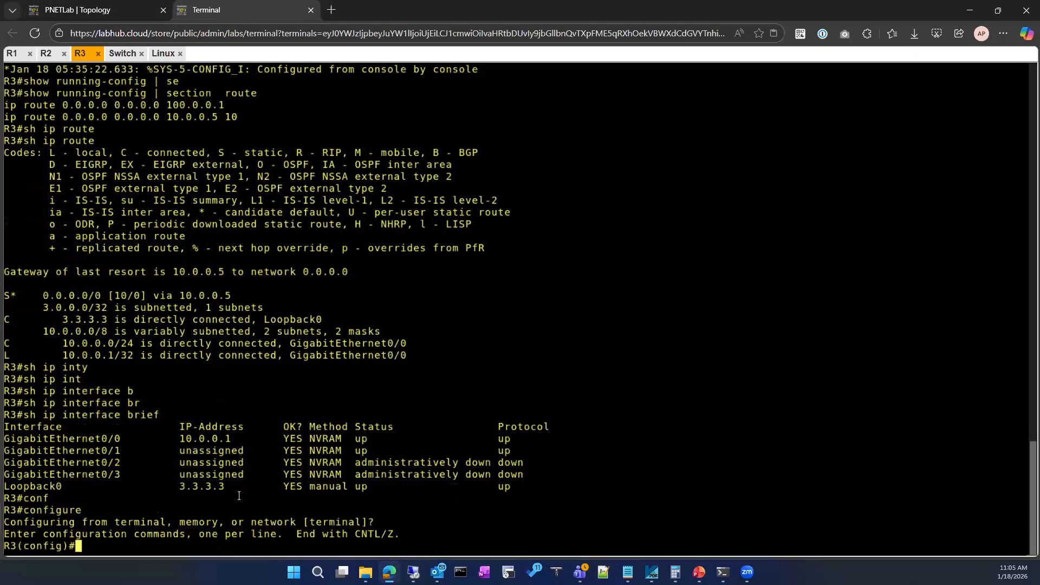
text(int)
key(Tab)
text(gi)
key(Tab)
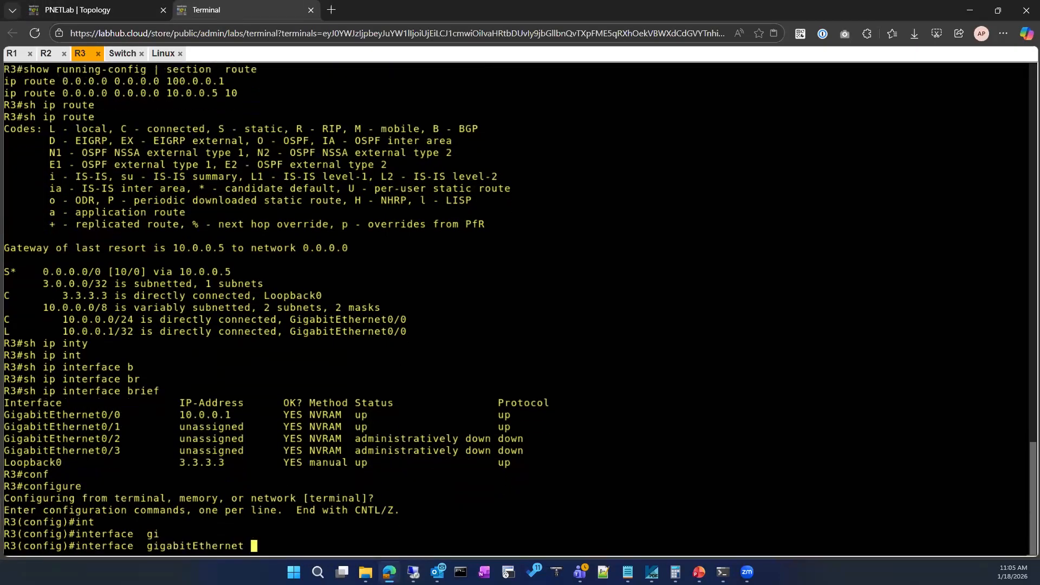
text(0/1)
key(Return)
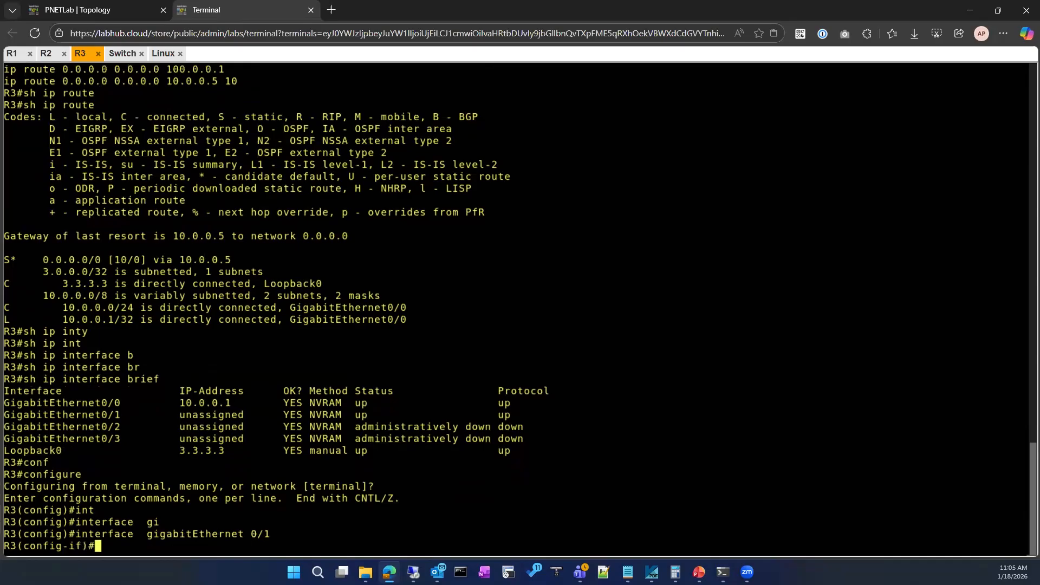
Assign IP address 100.0.0.2 with mask 255.255.255.0 to R3's GigabitEthernet 0/1 and leave configuration mode.
text(ip add)
key(Tab)
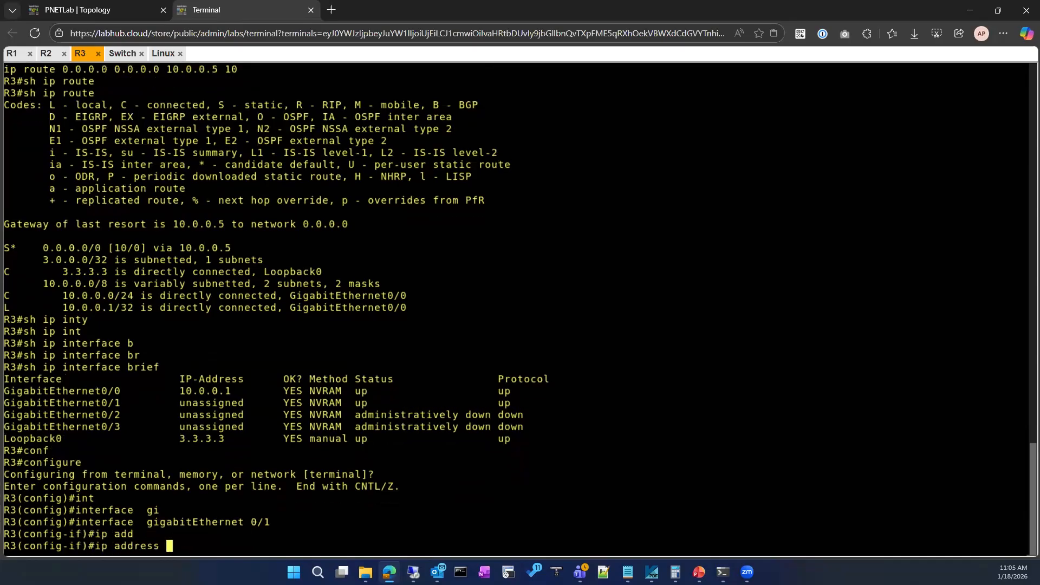
text(100.0.0.2 255.255.255.0)
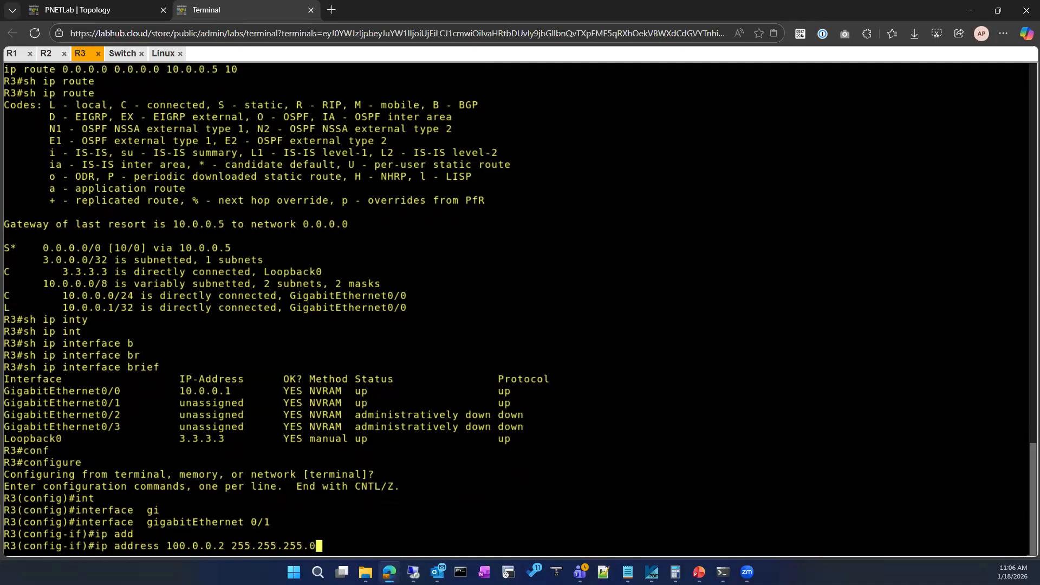
key(Return)
text(exit)
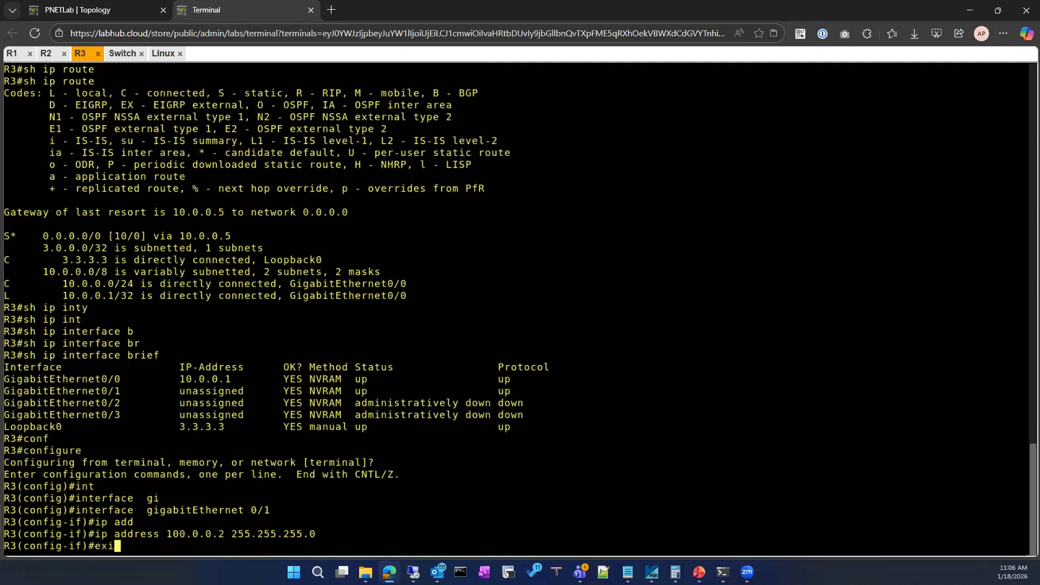
key(Return)
key(Return)
text(exit)
key(Return)
key(Return)
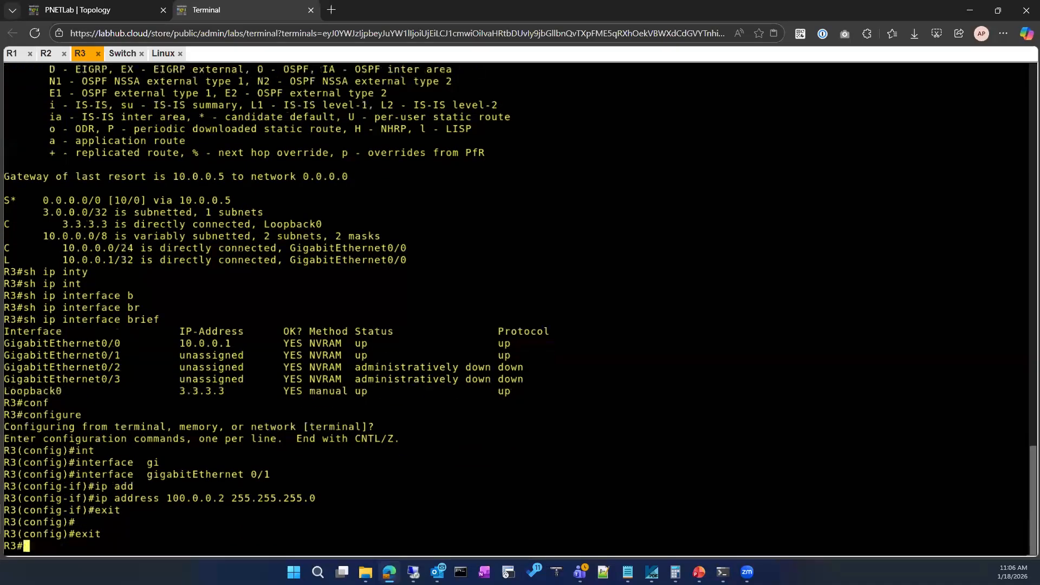
Display R3's brief IP interface summary to check the address on GigabitEthernet 0/1.
text(sh)
key(Tab)
text(ip iny)
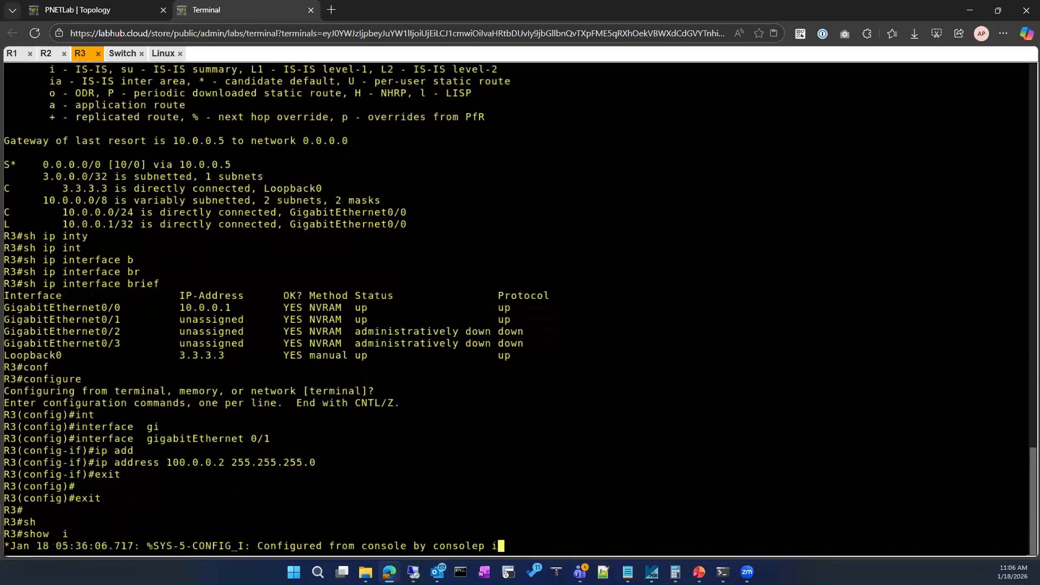
key(BackSpace)
key(BackSpace)
key(BackSpace)
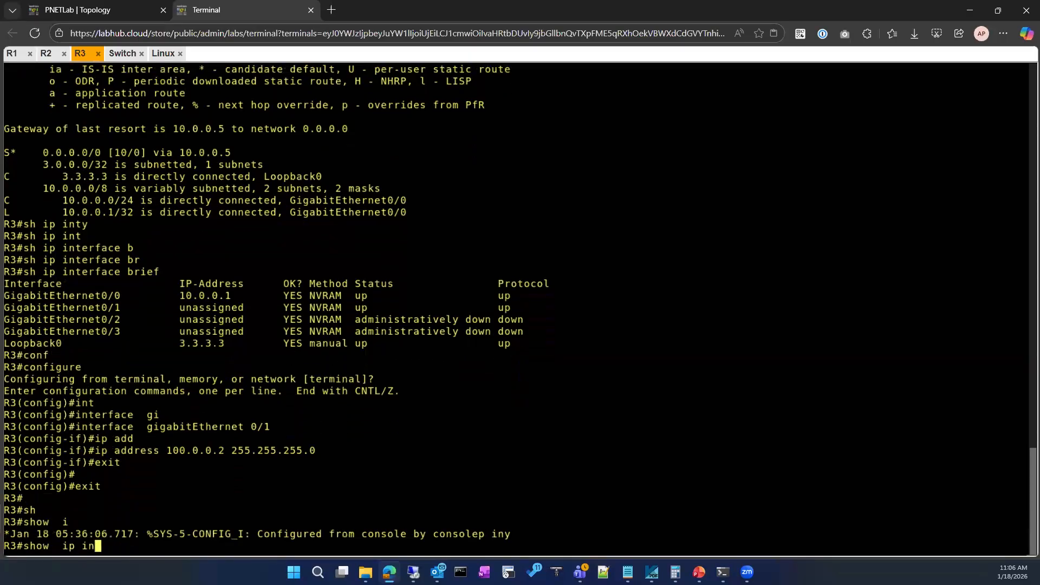
text(nt)
key(Tab)
text(br)
key(Tab)
key(Return)
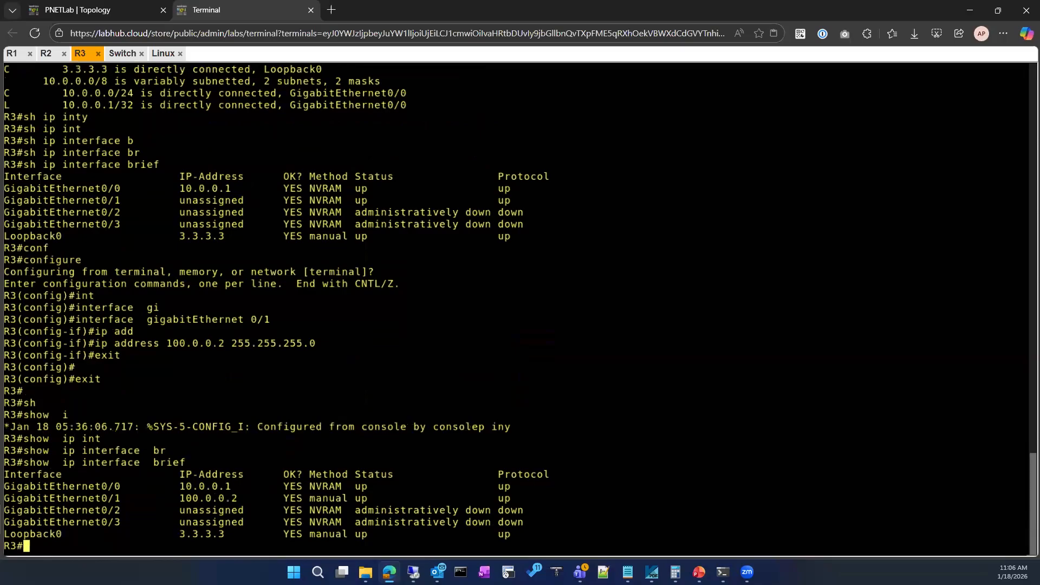
Display R3's IP routing table to examine the active default route and gateway of last resort.
text(sh ip rou)
key(Tab)
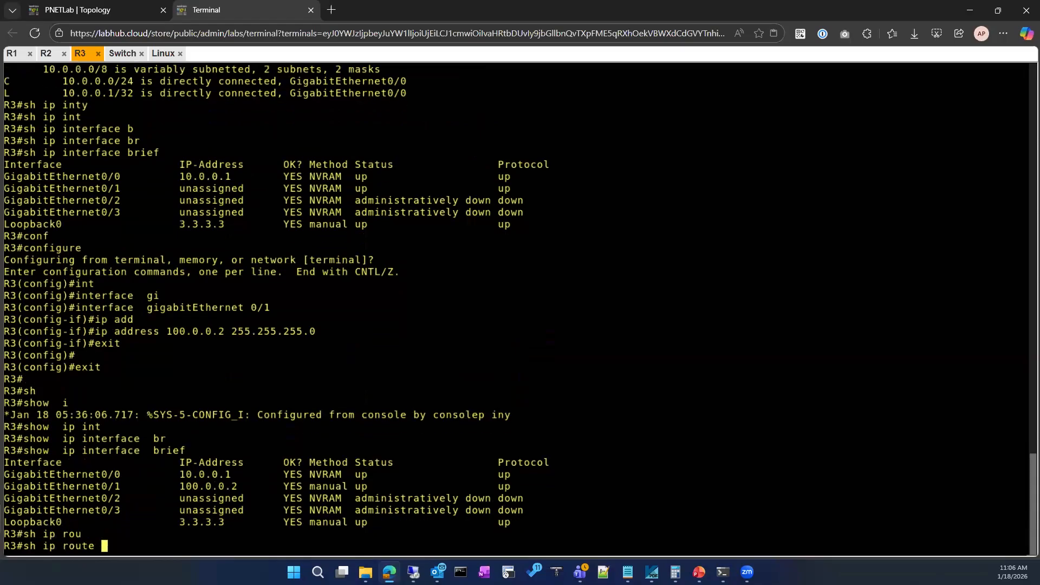
key(Return)
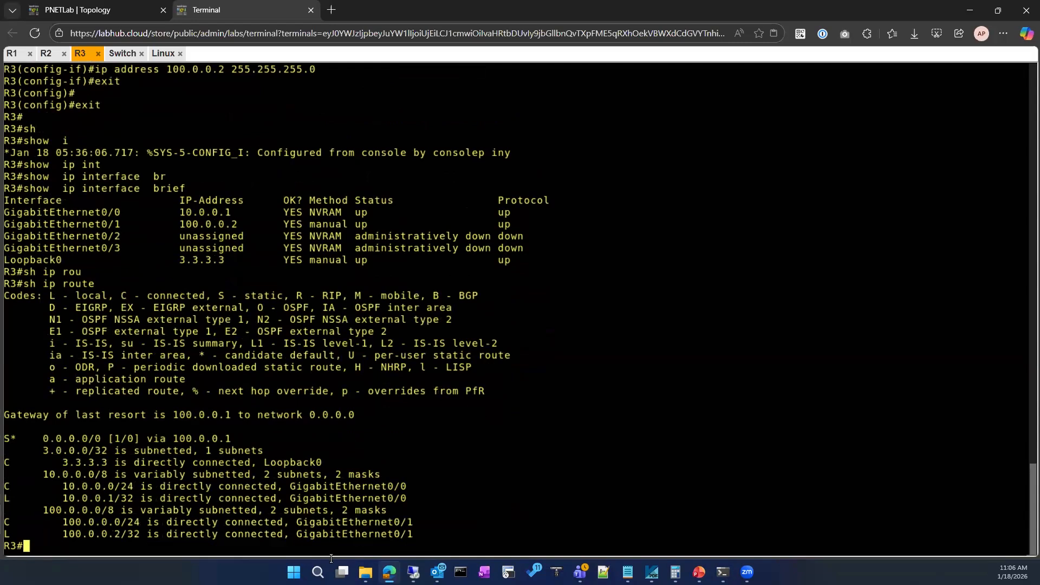
Display the route section of R3's running configuration to compare the default routes, and return to the PNETLab topology.
text(sho)
key(Tab)
text(run)
key(Tab)
text(| se)
key(Tab)
text(route)
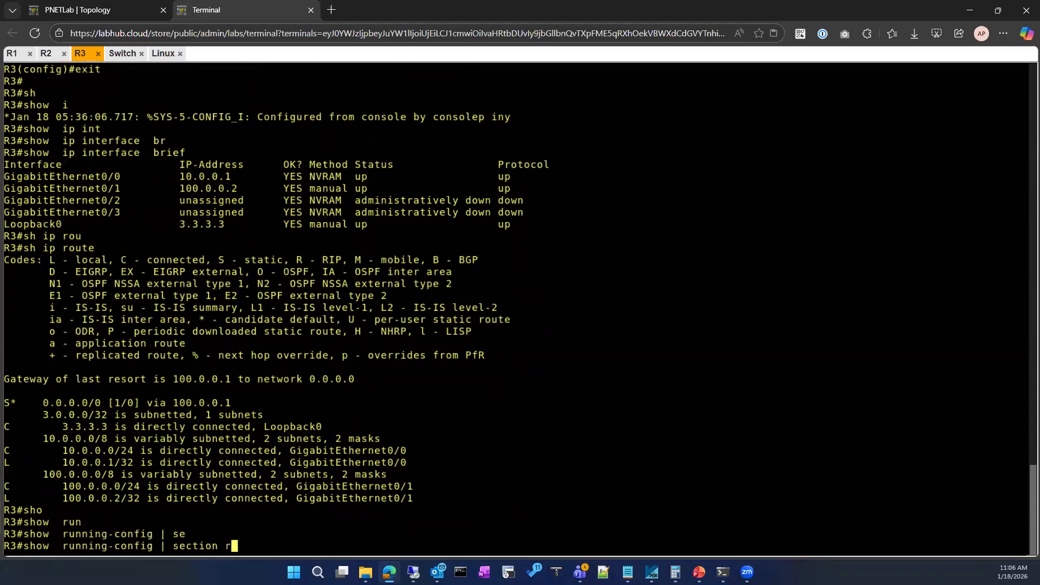
key(Return)
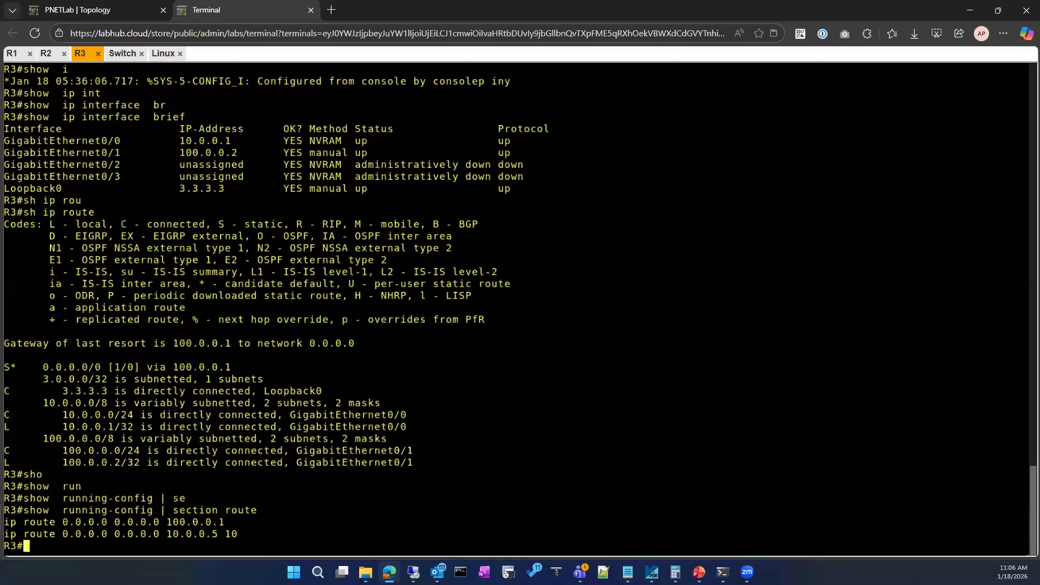
click(111, 11)
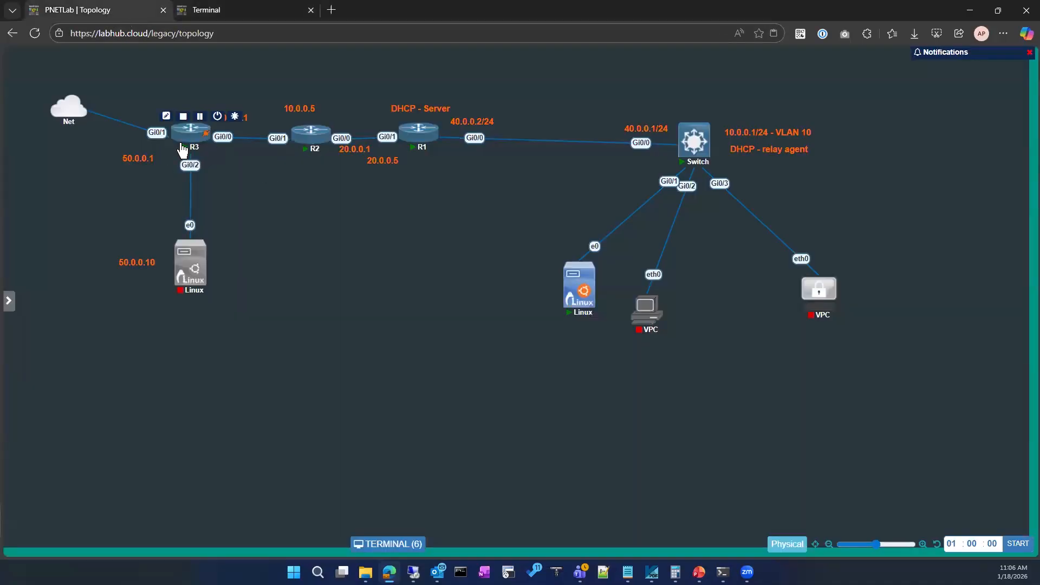
Compare R3's GigabitEthernet0/0 address with the default route via 10.0.0.5 in the R3 terminal output.
mouse_move(298, 144)
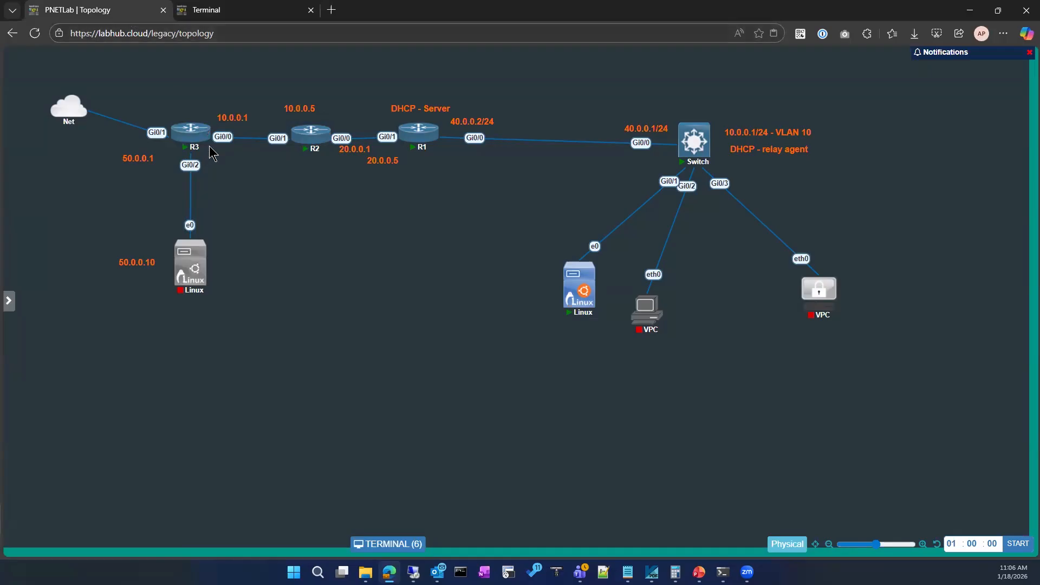
click(243, 9)
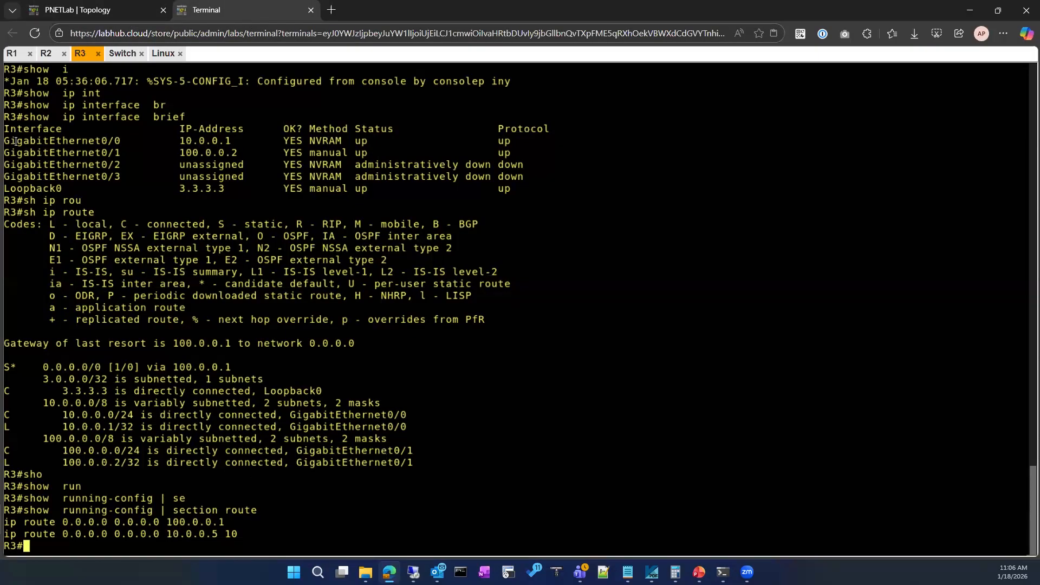
drag(4, 140, 229, 137)
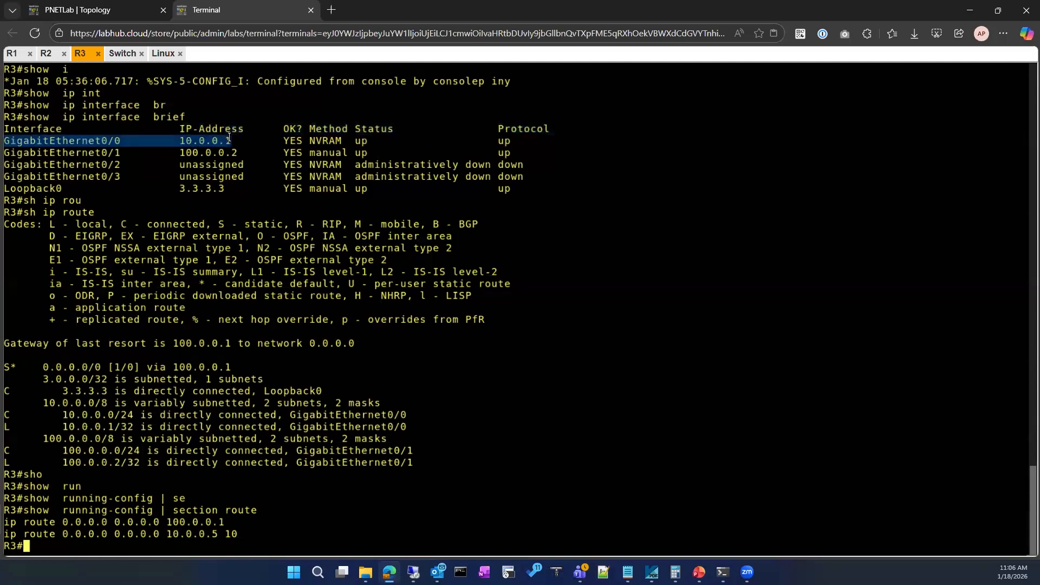
drag(247, 534, 5, 534)
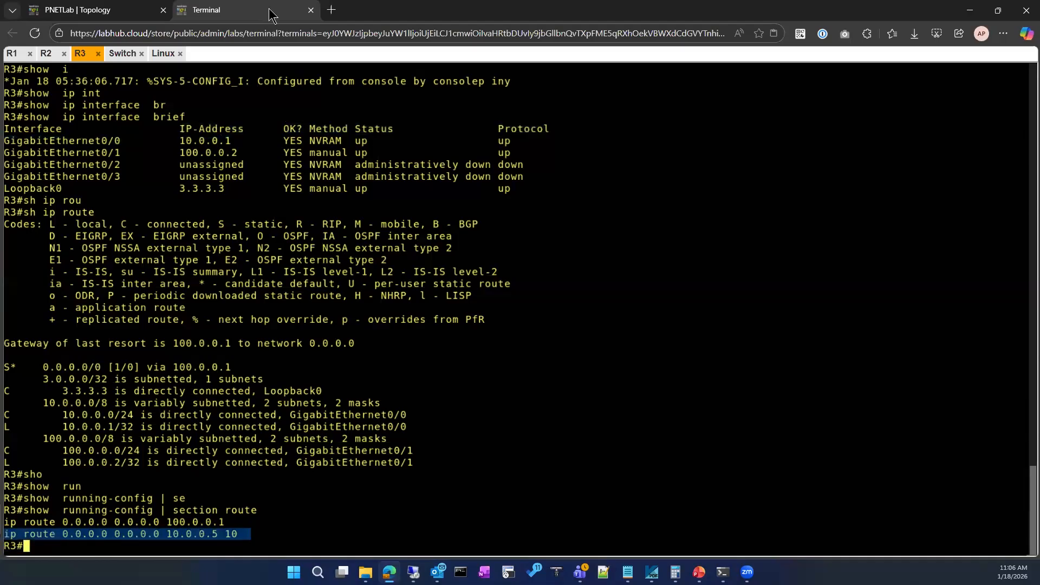
drag(174, 142, 237, 141)
click(107, 32)
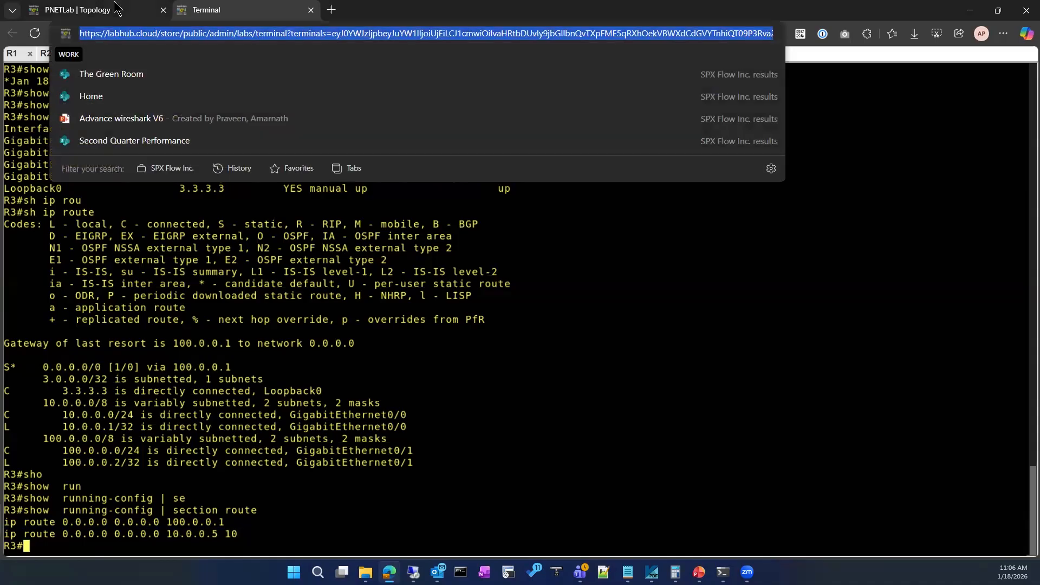
click(103, 10)
click(216, 10)
click(442, 443)
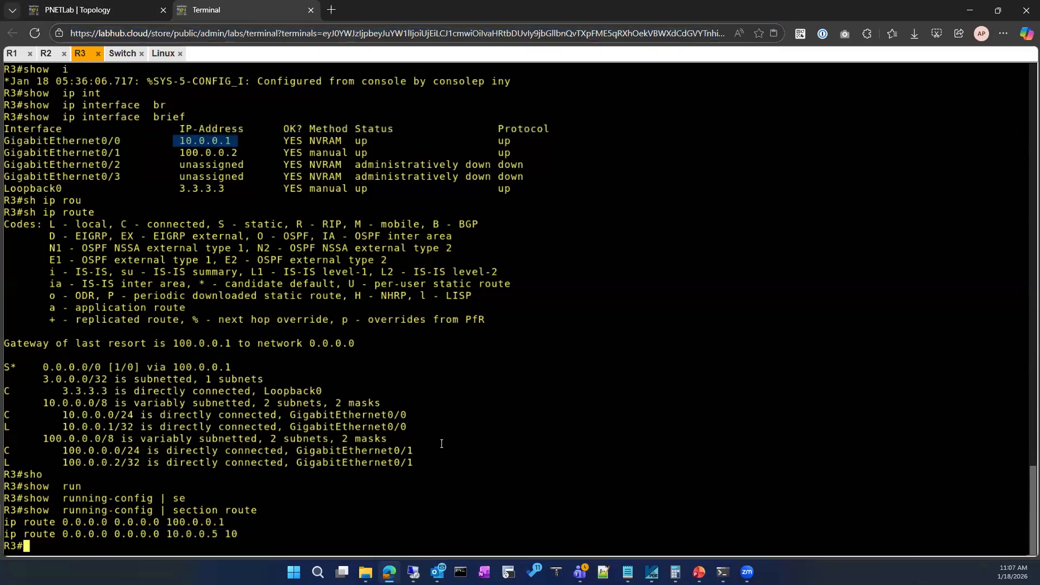
Enter interface configuration mode for GigabitEthernet 0/1 on R3.
text(conf)
key(Tab)
key(Return)
key(Return)
text(in)
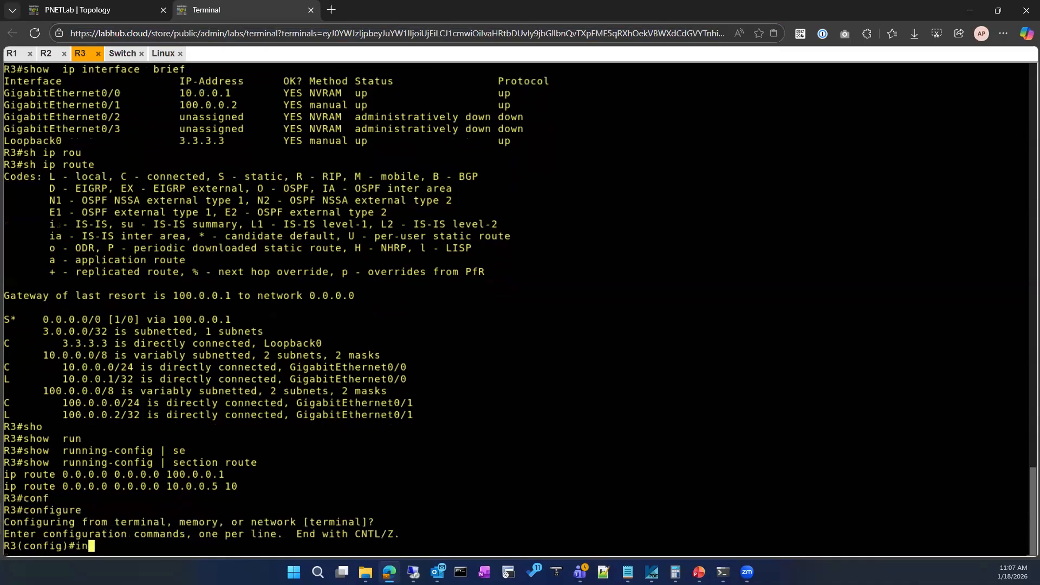
text(t)
key(Tab)
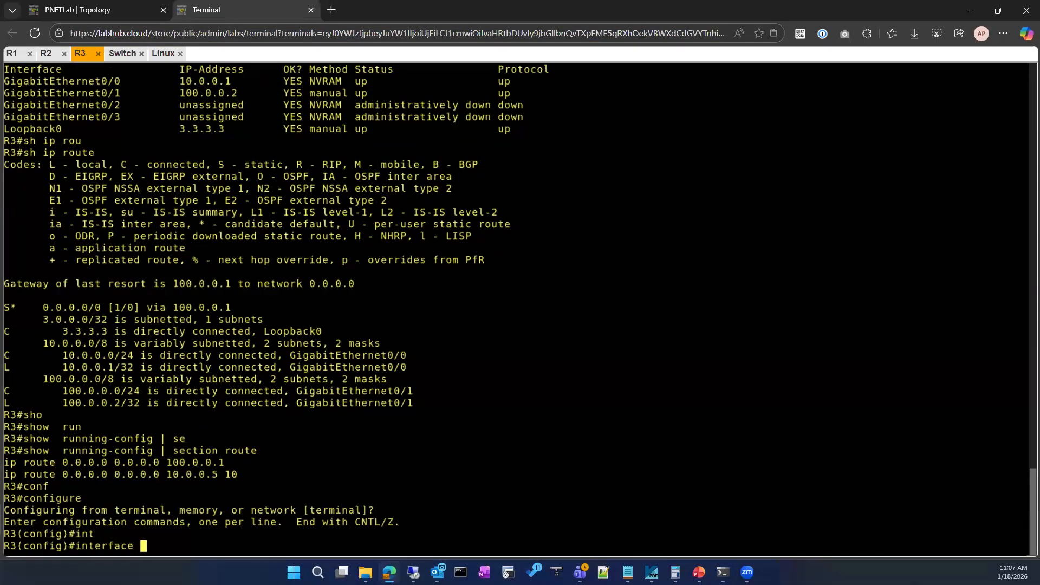
text(gi)
key(Tab)
text(0/1)
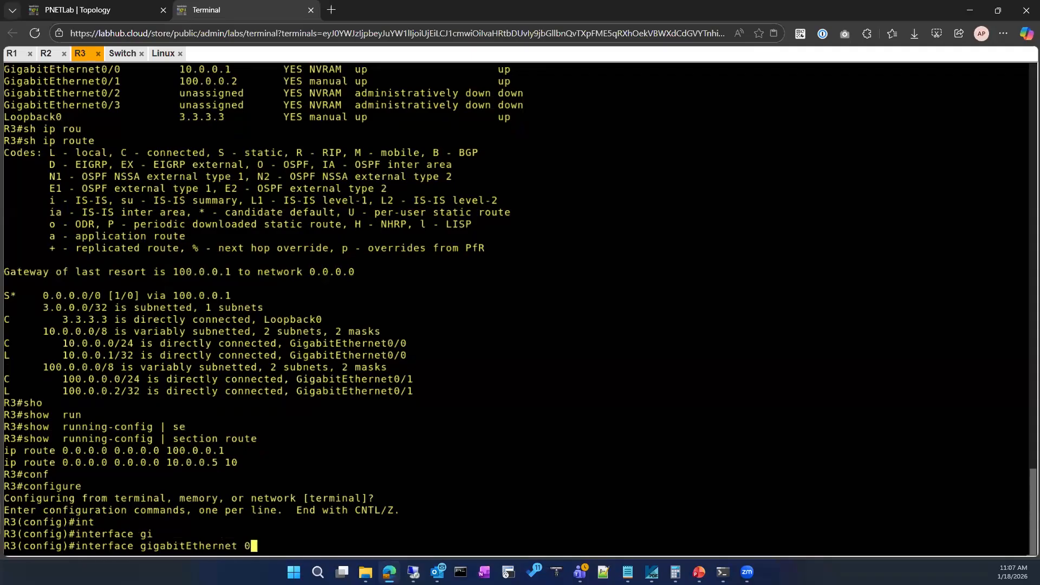
key(Return)
Shut down R3's GigabitEthernet 0/1 and leave configuration mode.
text(sh)
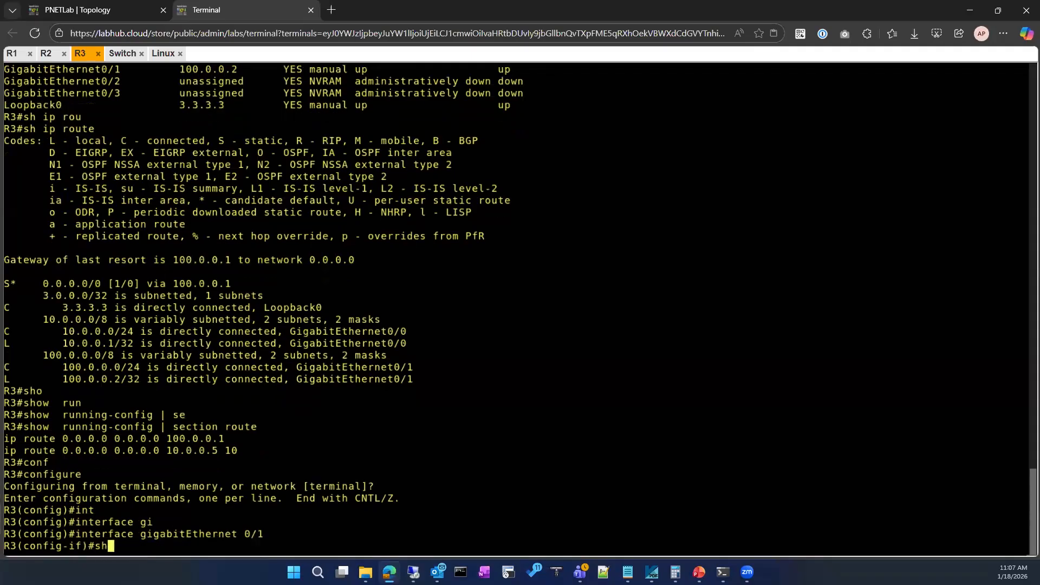
key(Return)
text(exit)
key(Return)
key(Return)
text(exit)
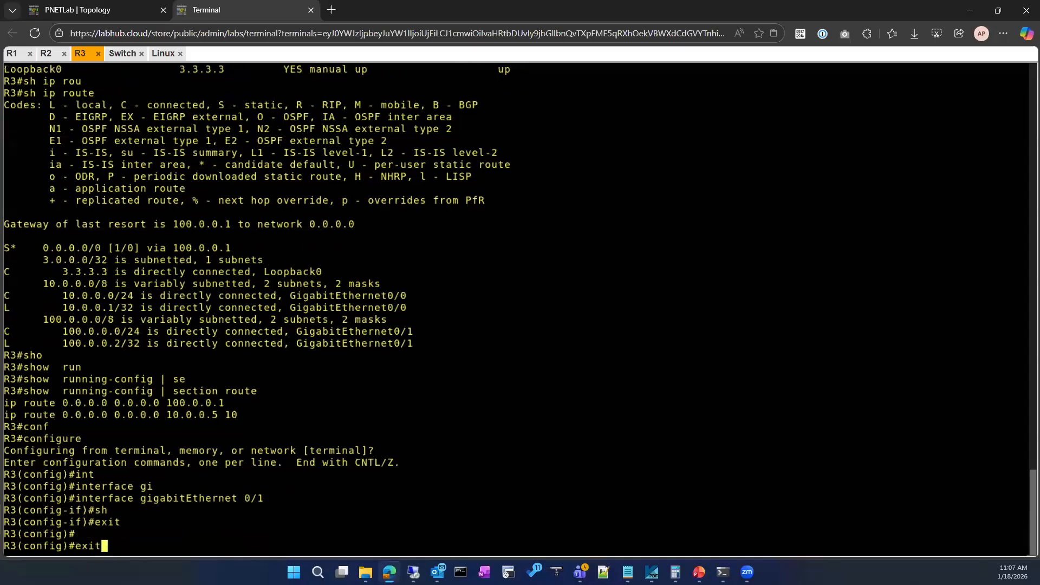
key(Return)
key(Return)
Display R3's IP routing table and highlight the default route to examine the failover.
text(sh)
key(Return)
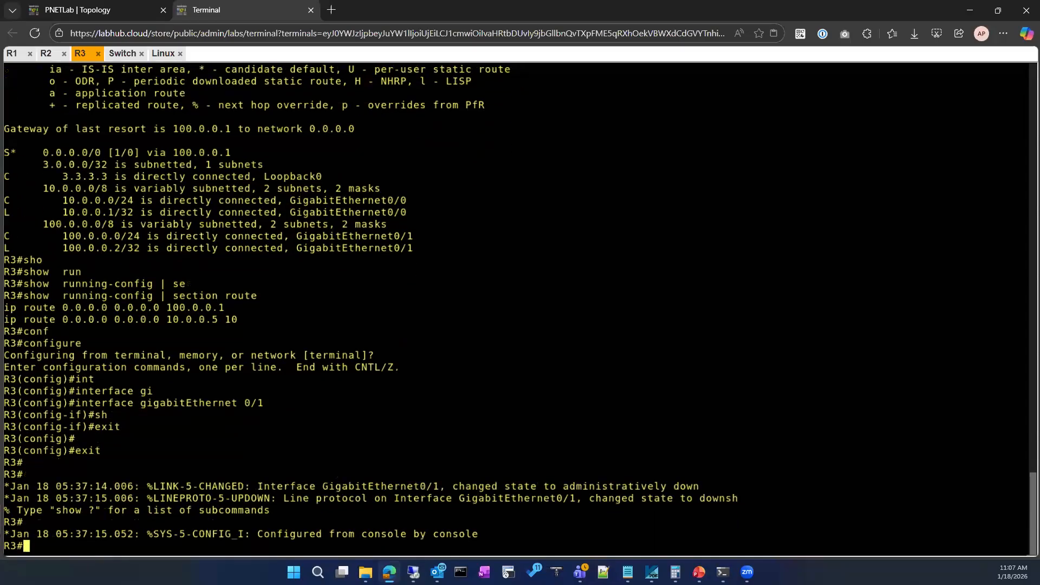
key(Return)
key(Return)
key(Return)
text(sh ip rou)
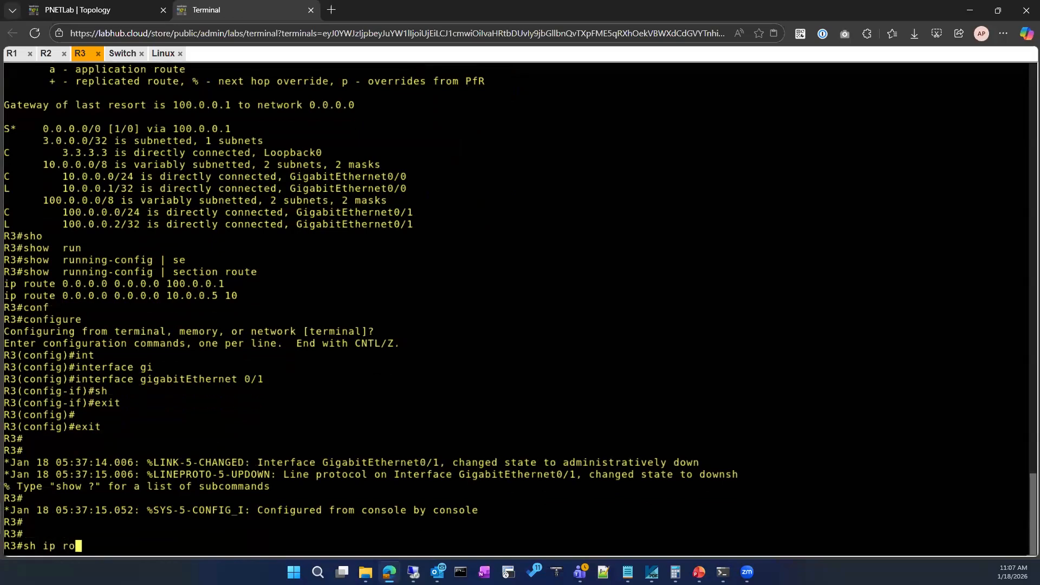
key(Tab)
key(Return)
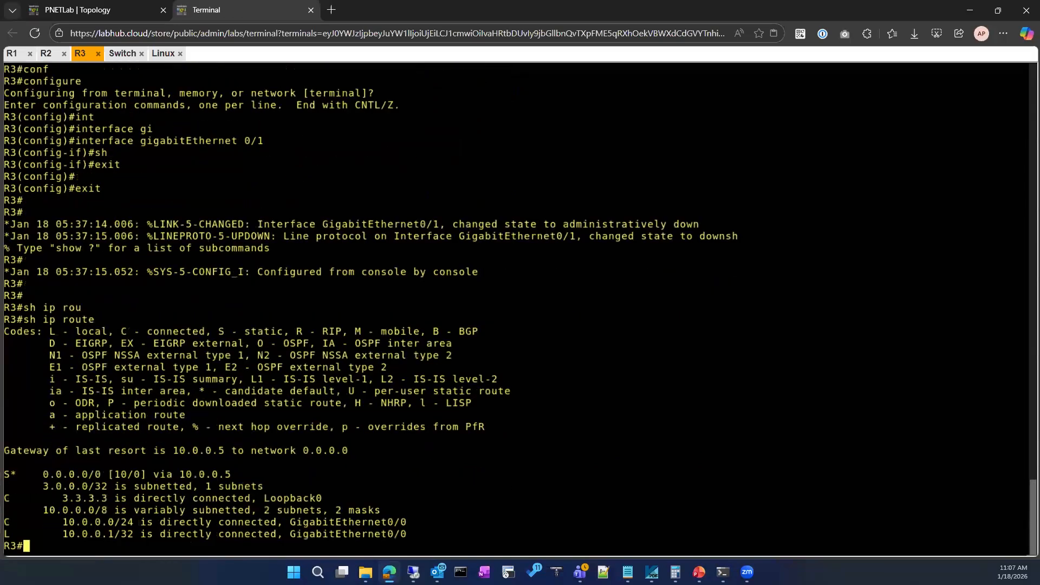
drag(244, 475, 9, 477)
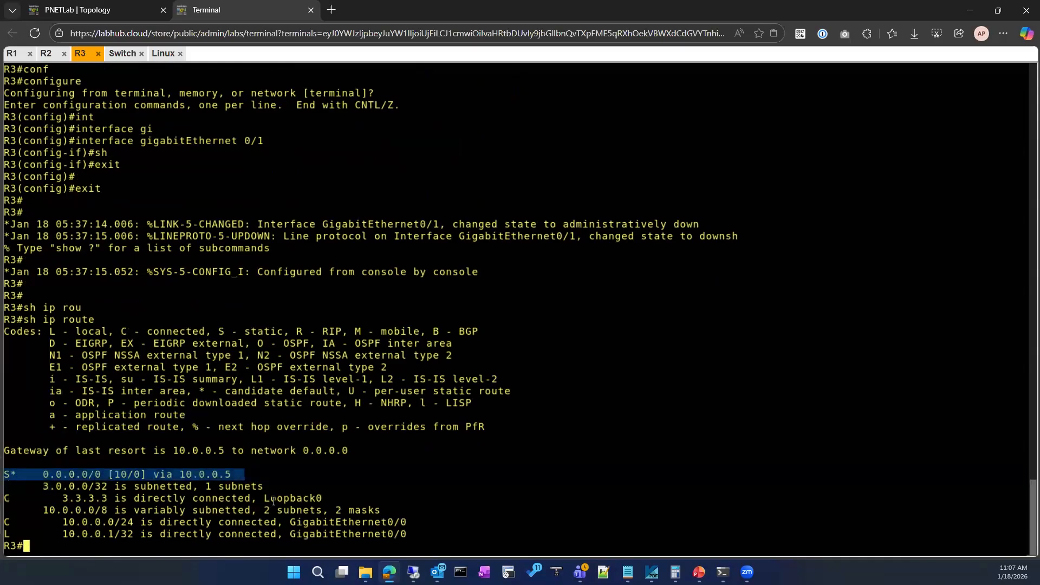
Annotate the PNETLab topology with a Primary arrow from R3 to R2 and a Secondary arrow from R3 toward Net.
click(129, 10)
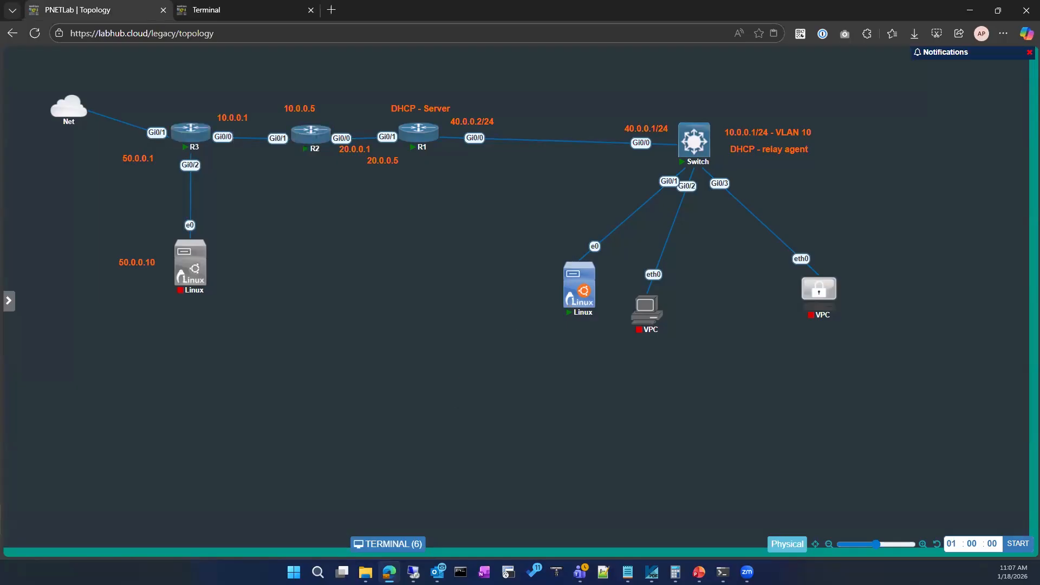
mouse_move(202, 124)
mouse_down()
mouse_move(318, 109)
mouse_move(284, 120)
mouse_up()
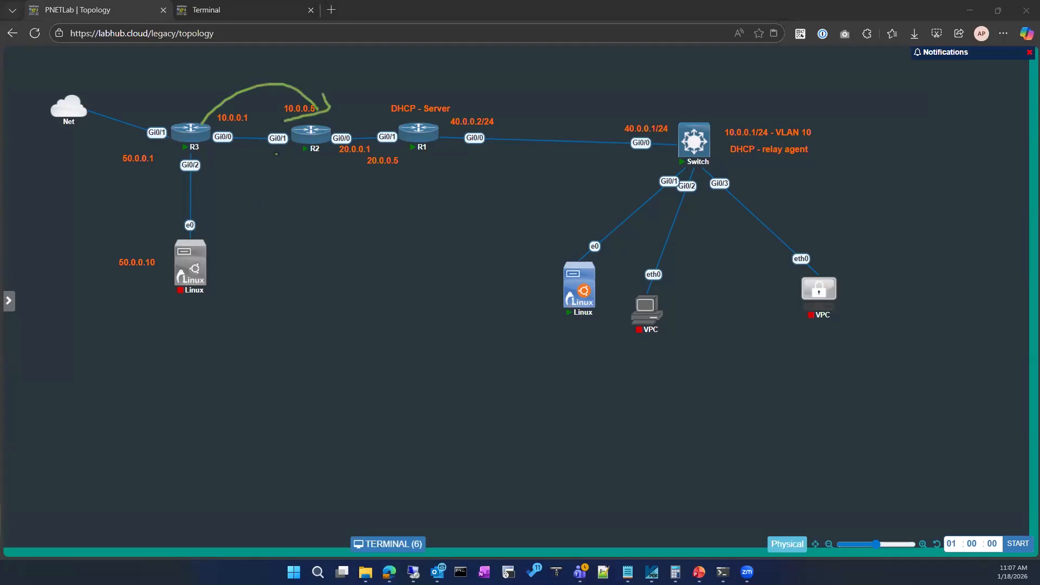
mouse_move(224, 83)
mouse_down()
mouse_move(273, 67)
mouse_move(281, 92)
mouse_up()
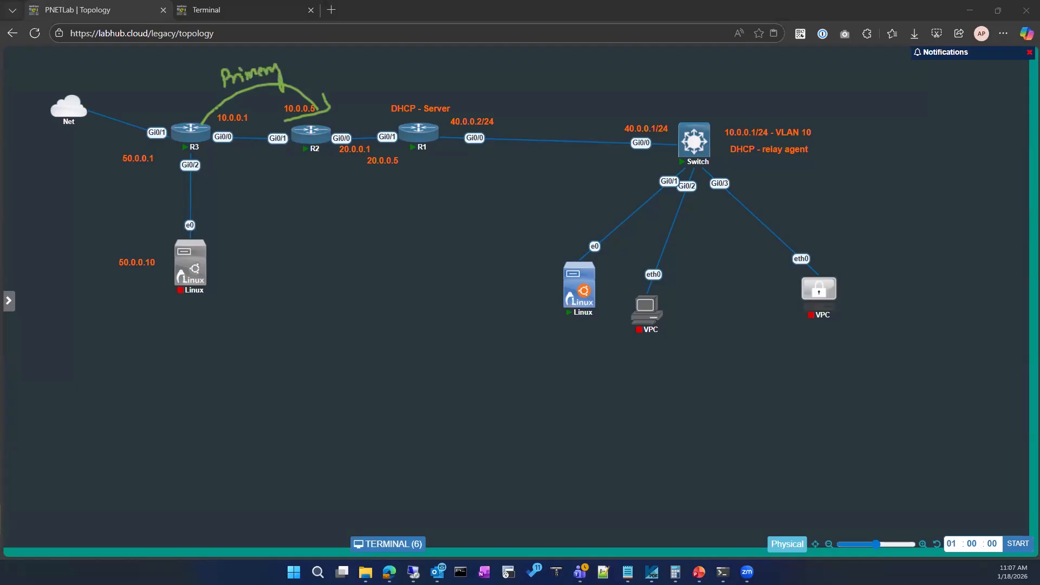
drag(127, 96, 112, 114)
drag(104, 160, 101, 175)
mouse_move(108, 170)
mouse_down()
mouse_move(175, 154)
mouse_move(172, 171)
mouse_up()
drag(136, 198, 171, 188)
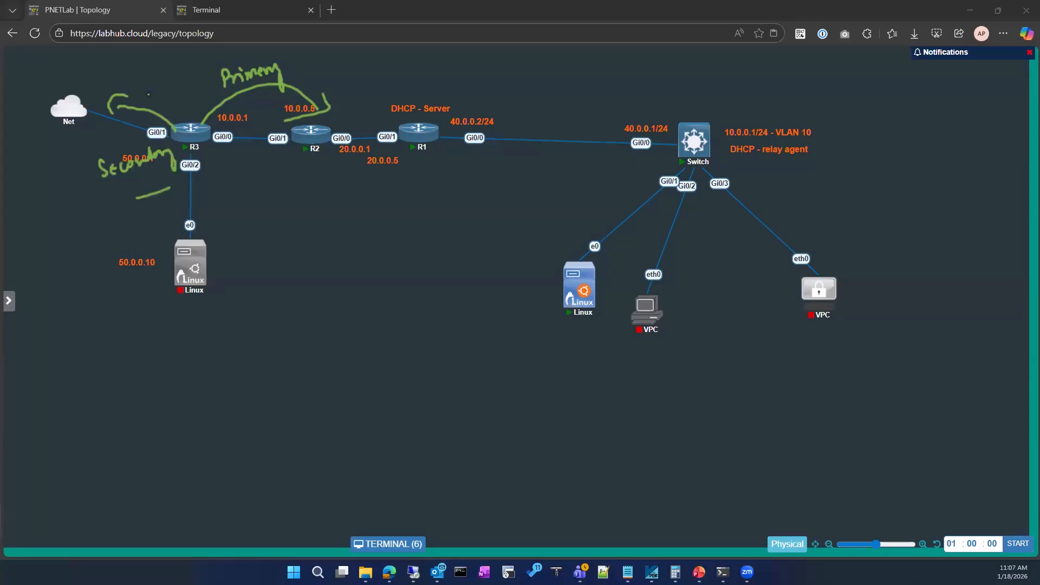
Mark administrative distance 1 on the path to Net and 10 on the path to R2, and clear all annotations.
mouse_move(163, 96)
mouse_down()
mouse_move(162, 114)
mouse_move(142, 79)
mouse_move(157, 81)
mouse_move(163, 101)
mouse_up()
mouse_move(336, 57)
mouse_down()
mouse_move(331, 76)
mouse_move(344, 74)
mouse_up()
mouse_move(353, 58)
mouse_down()
mouse_move(352, 74)
mouse_move(323, 82)
mouse_move(394, 71)
mouse_up()
mouse_move(400, 59)
mouse_down()
mouse_move(400, 78)
mouse_move(408, 60)
mouse_up()
drag(420, 54, 393, 54)
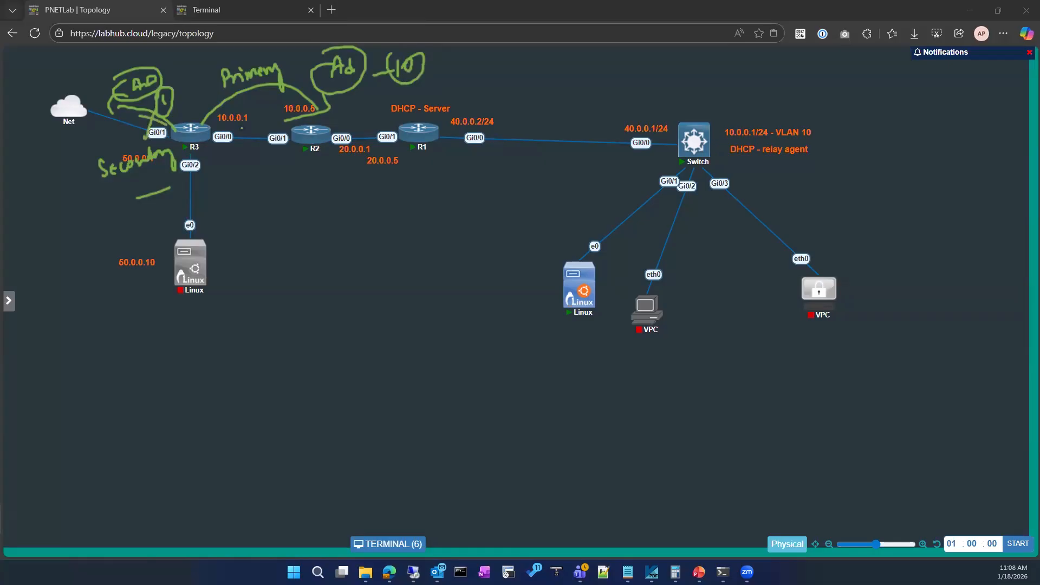
mouse_move(210, 125)
mouse_down()
mouse_move(285, 101)
mouse_move(294, 113)
mouse_up()
key(Escape)
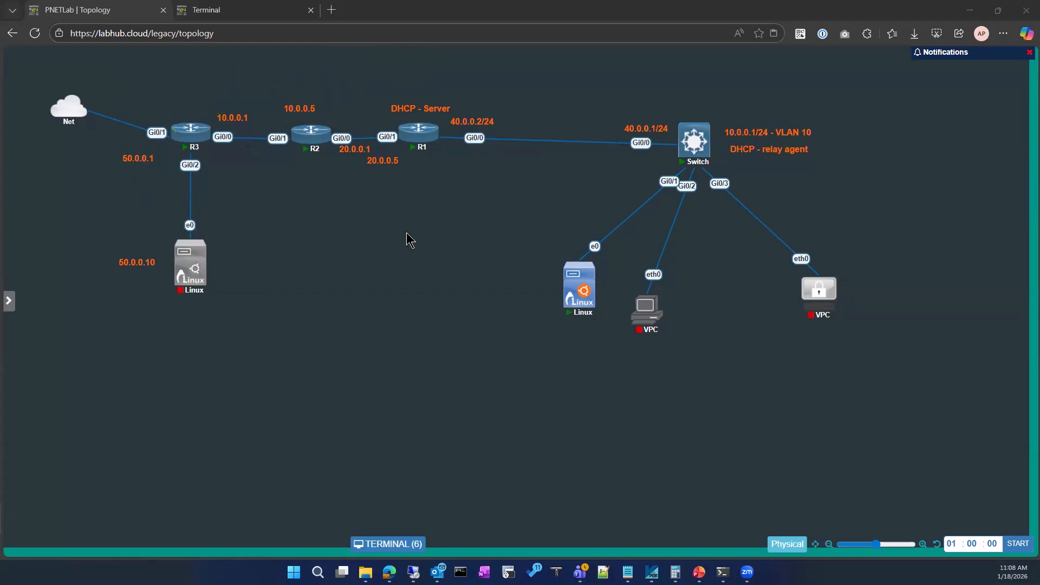